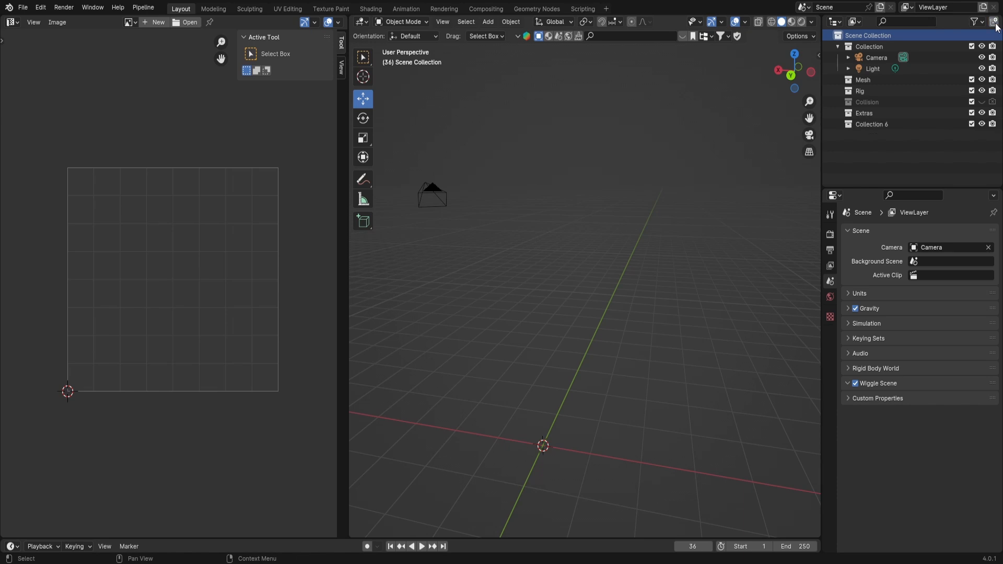
# Add a cube to Collection 6 and raise it about 7 m along Z
pyautogui.click(911, 124)
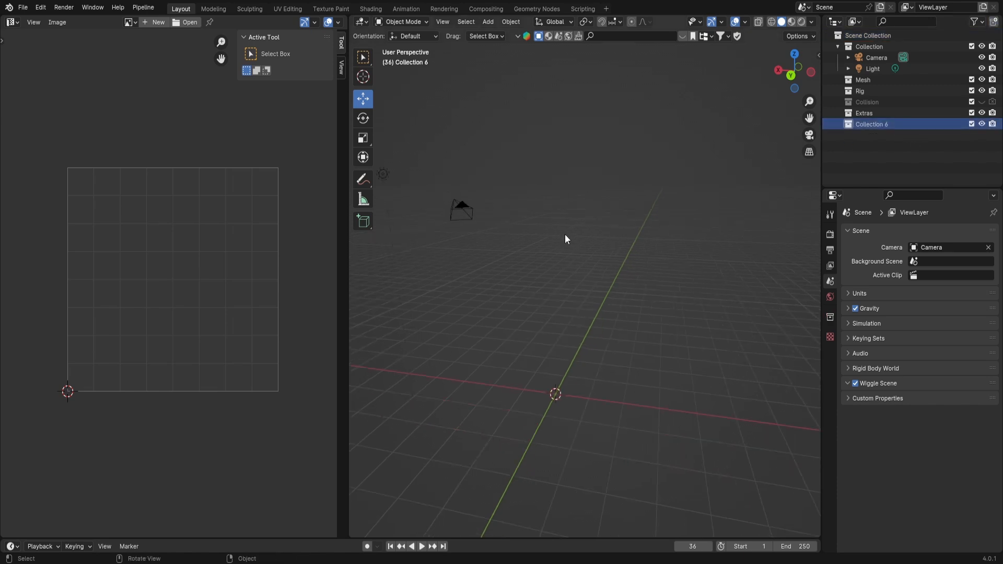
pyautogui.hotkey('shift', 'a')
pyautogui.moveTo(565, 233)
pyautogui.click(614, 245)
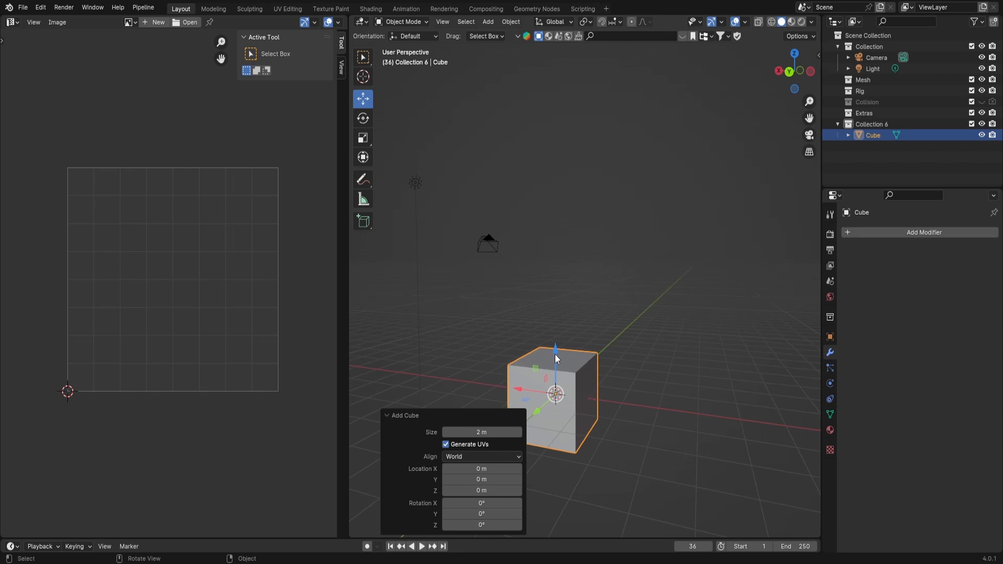
pyautogui.moveTo(555, 359); pyautogui.dragTo(556, 152)
# Give the cube a Subdivision modifier with 3 viewport levels and delete the cube's top face
pyautogui.moveTo(556, 152); pyautogui.dragTo(586, 209, button='middle')
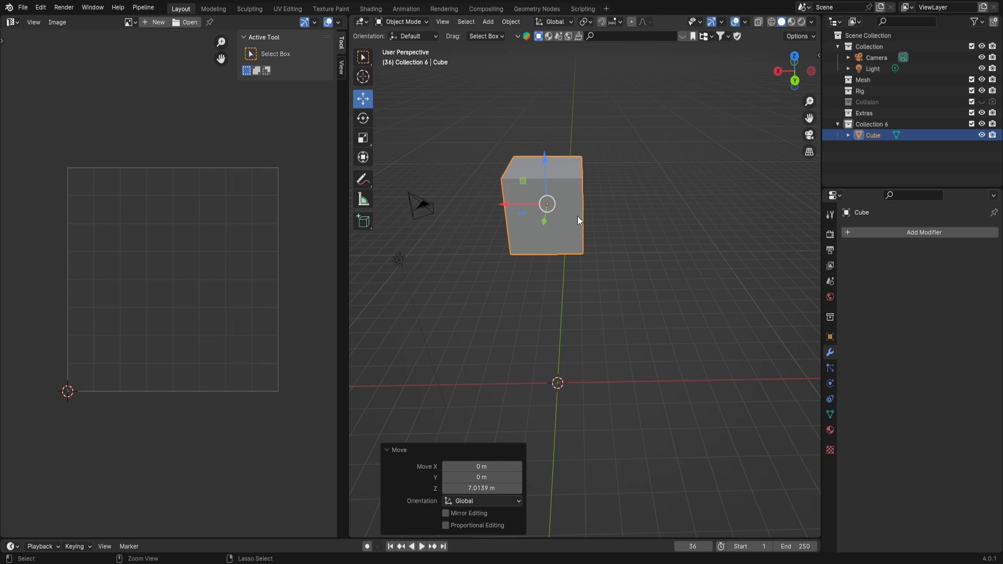
pyautogui.hotkey('ctrl', '3')
pyautogui.moveTo(578, 215); pyautogui.dragTo(561, 219, button='middle')
pyautogui.press('Tab')
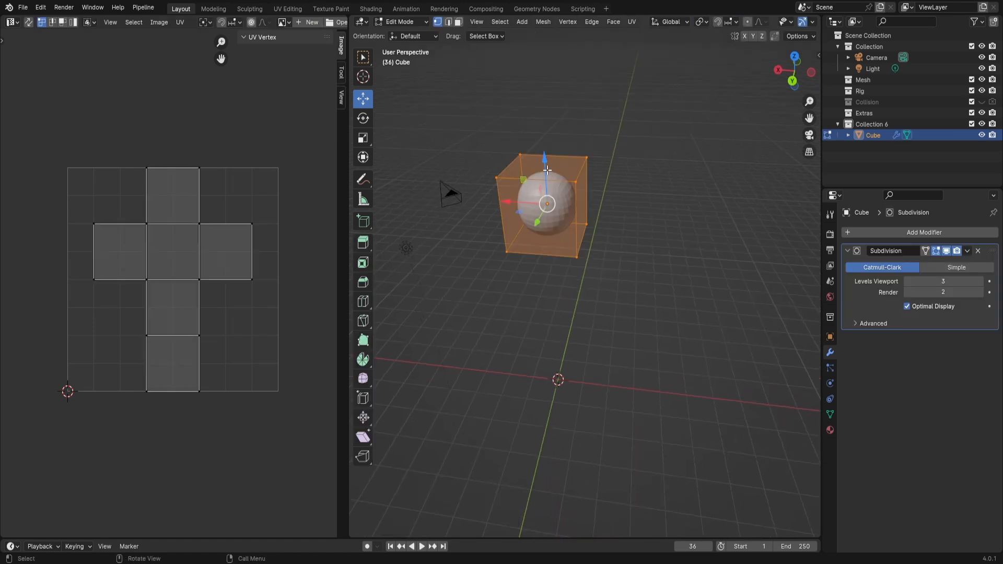
pyautogui.press('3')
pyautogui.click(547, 170)
pyautogui.press('x')
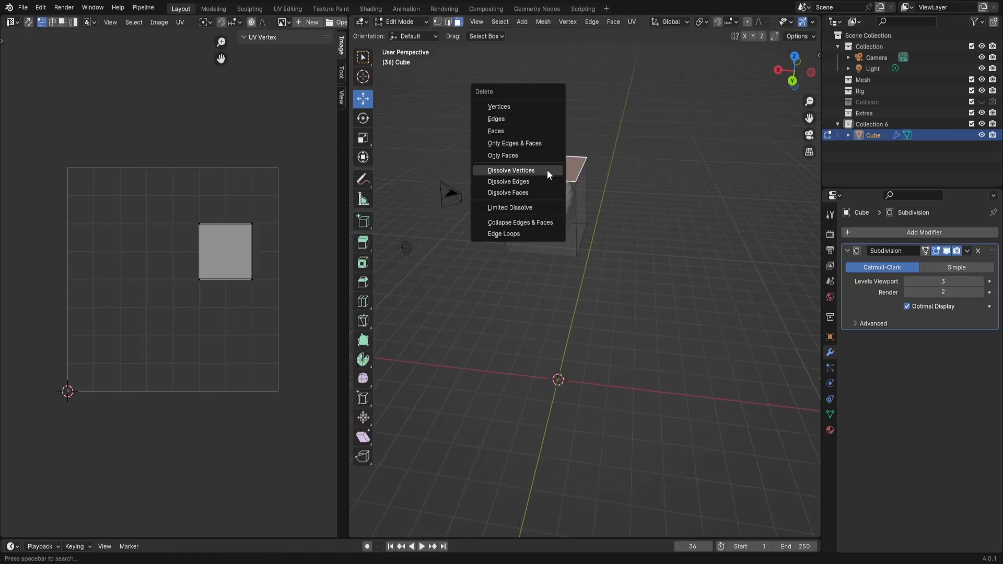
pyautogui.click(530, 131)
# Add two crossing vertical loop cuts near the middle of the open cube's sides
pyautogui.moveTo(538, 207); pyautogui.dragTo(528, 205, button='middle')
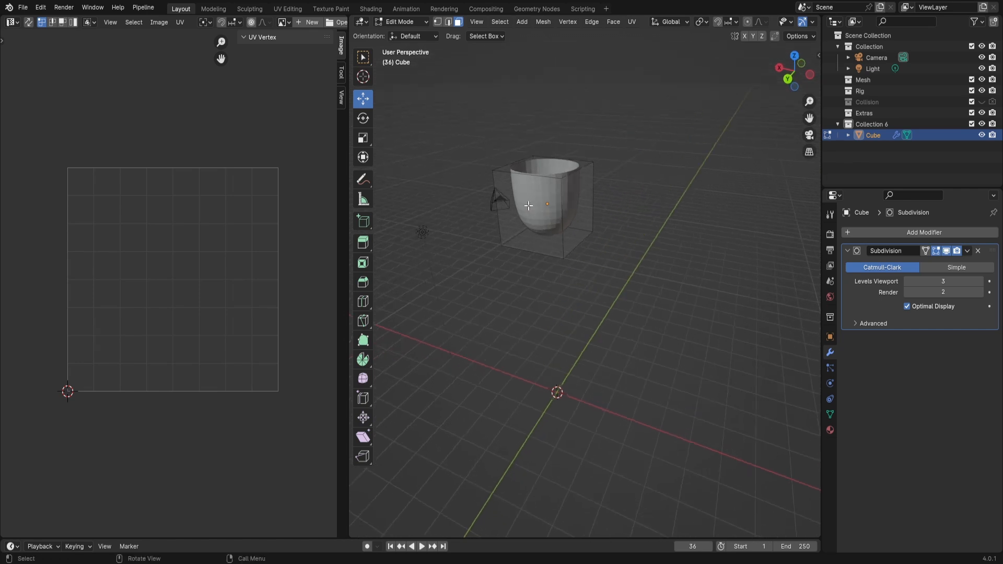
pyautogui.hotkey('ctrl', 'r')
pyautogui.click(571, 184)
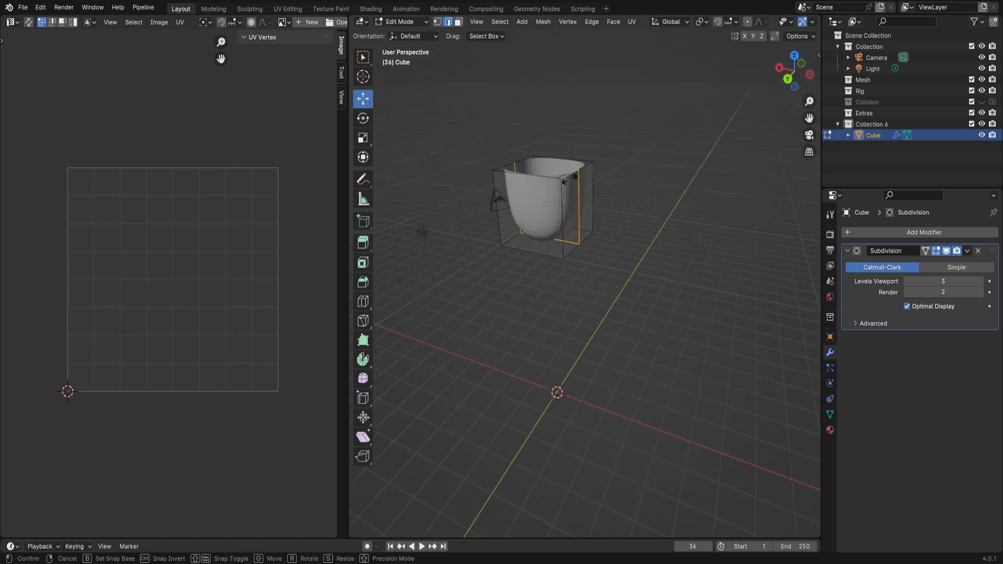
pyautogui.rightClick(550, 188)
pyautogui.hotkey('ctrl', 'r')
pyautogui.moveTo(526, 178); pyautogui.dragTo(527, 183)
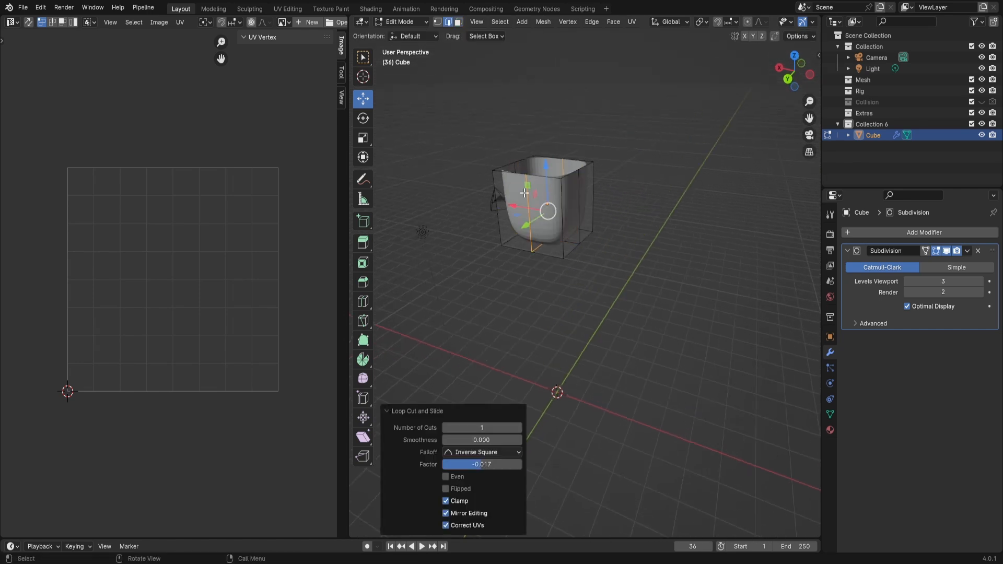
# Try scaling the two vertical edge loops to about 0.88 and bevelling them about 0.2 m with 2 segments
pyautogui.moveTo(526, 183); pyautogui.dragTo(574, 209, button='middle')
pyautogui.keyDown('alt'); pyautogui.click(574, 201); pyautogui.keyUp('alt')
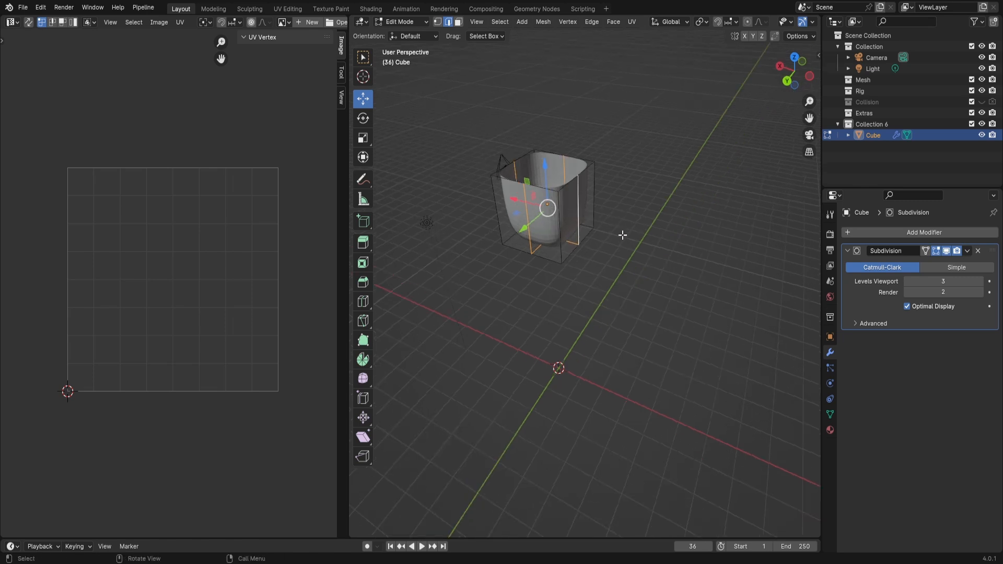
pyautogui.press('s')
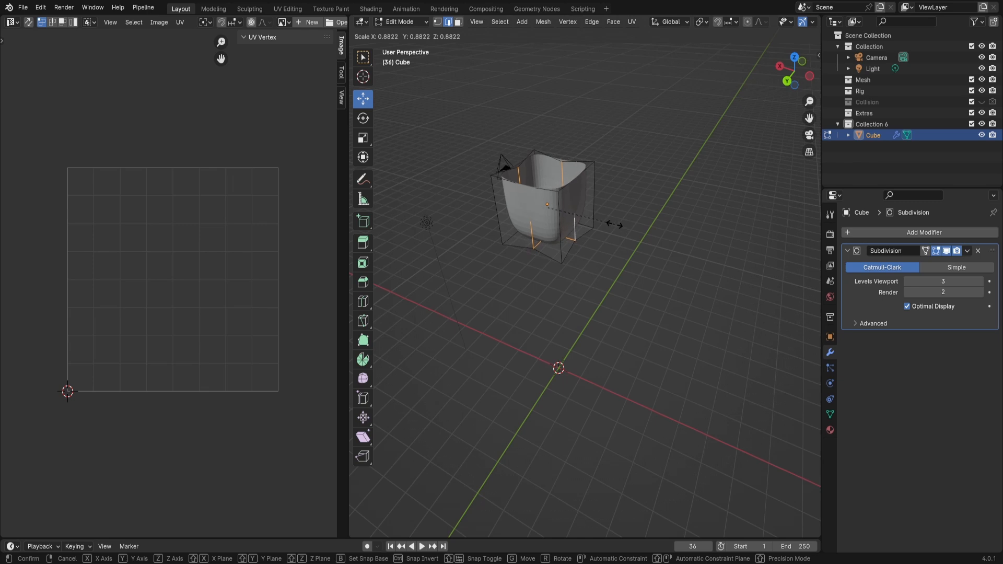
pyautogui.click(614, 224)
pyautogui.hotkey('ctrl', 'b')
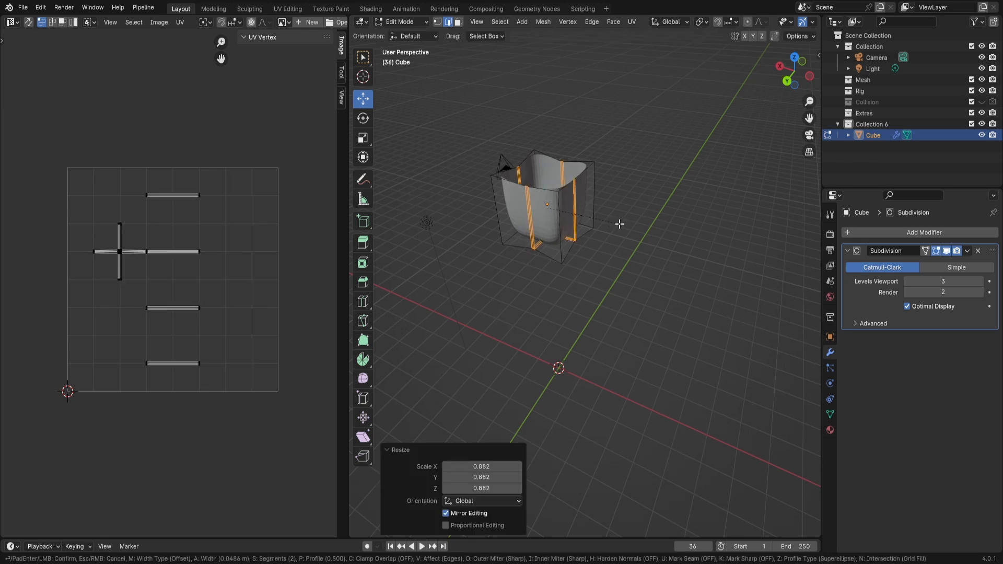
pyautogui.click(625, 225)
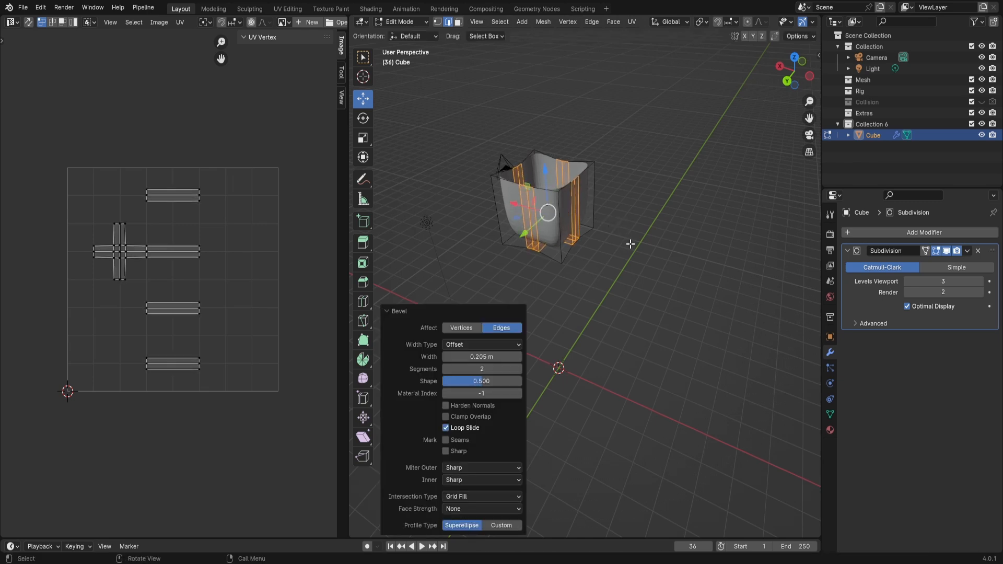
pyautogui.hotkey('ctrl', 'z')
# Scale the central vertical loops of the bevelled sides inward to about 0.91
pyautogui.click(528, 204)
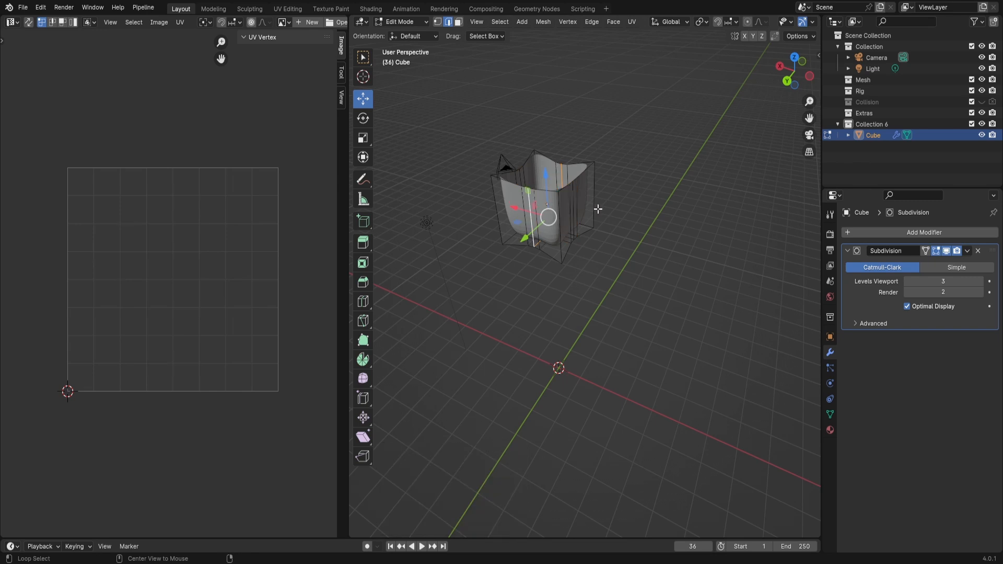
pyautogui.keyDown('alt'); pyautogui.keyDown('shift'); pyautogui.click(580, 206); pyautogui.keyUp('shift'); pyautogui.keyUp('alt')
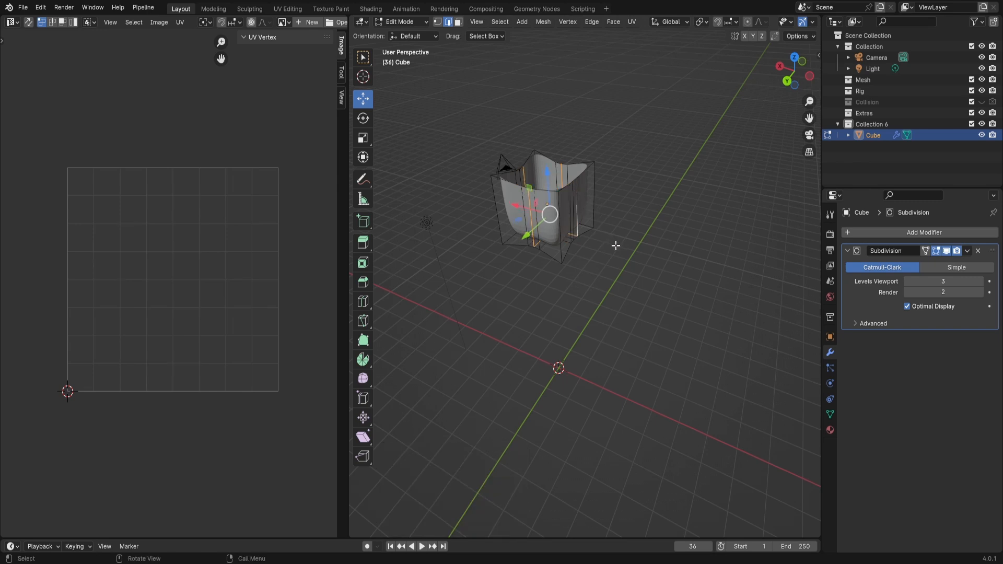
pyautogui.keyDown('alt'); pyautogui.keyDown('shift'); pyautogui.click(527, 184); pyautogui.keyUp('shift'); pyautogui.keyUp('alt')
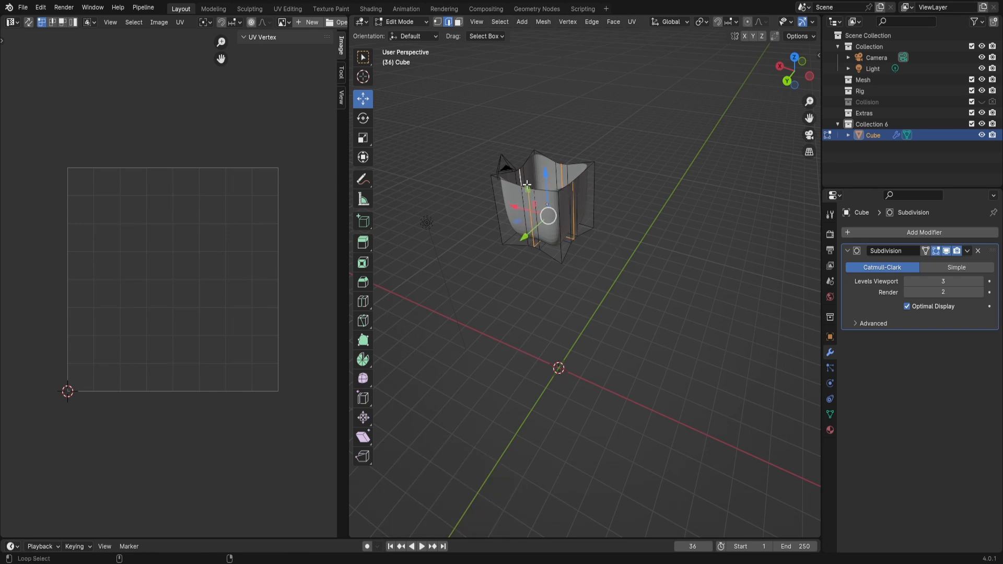
pyautogui.press('s')
pyautogui.click(612, 256)
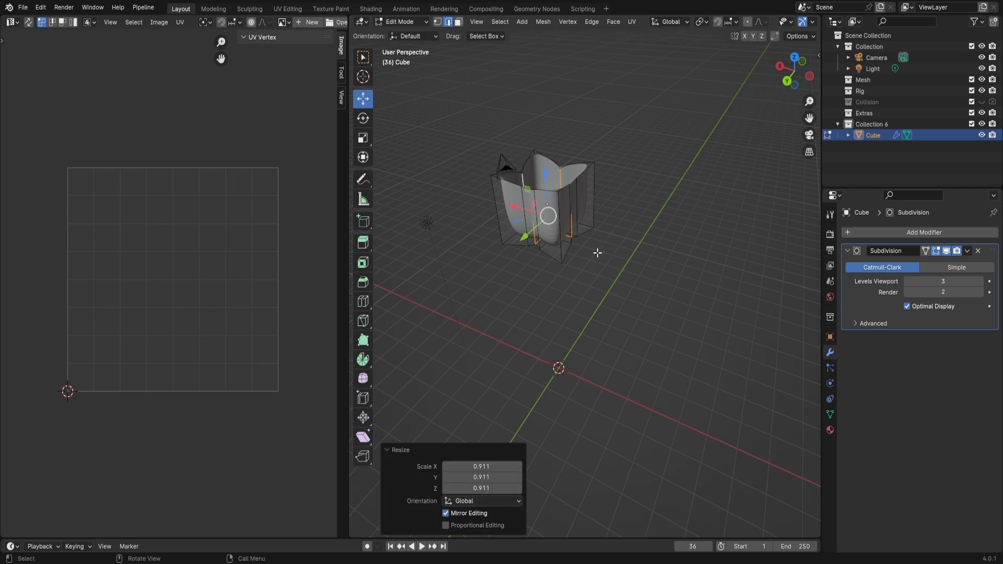
pyautogui.press('Tab')
pyautogui.moveTo(581, 234)
pyautogui.mouseDown(button='middle')
pyautogui.moveTo(594, 237)
pyautogui.moveTo(560, 229)
pyautogui.moveTo(573, 219)
pyautogui.mouseUp(button='middle')
pyautogui.press('Tab')
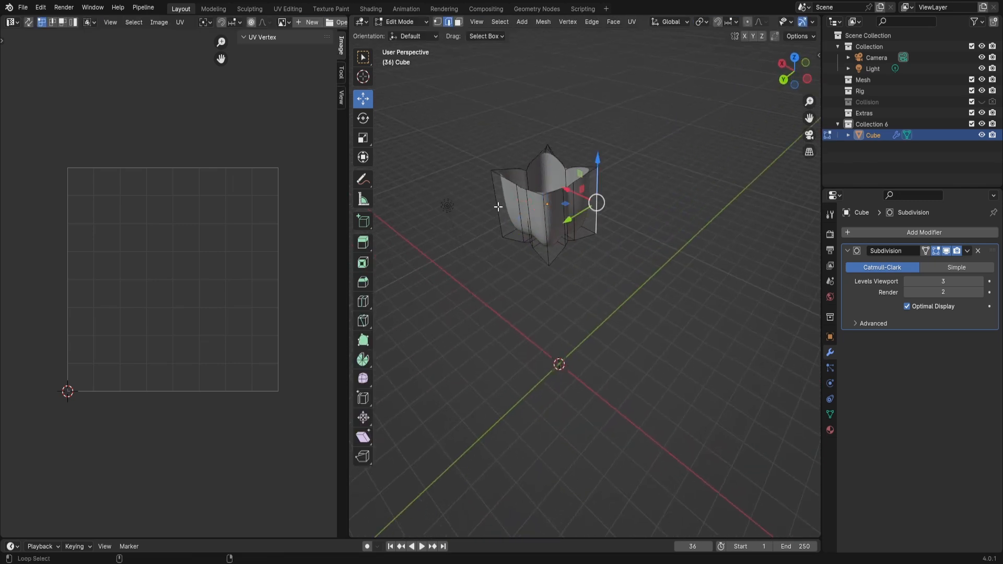
# Scale the four vertical corner edges inward to about 0.75
pyautogui.keyDown('alt'); pyautogui.keyDown('shift'); pyautogui.click(498, 207); pyautogui.keyUp('shift'); pyautogui.keyUp('alt')
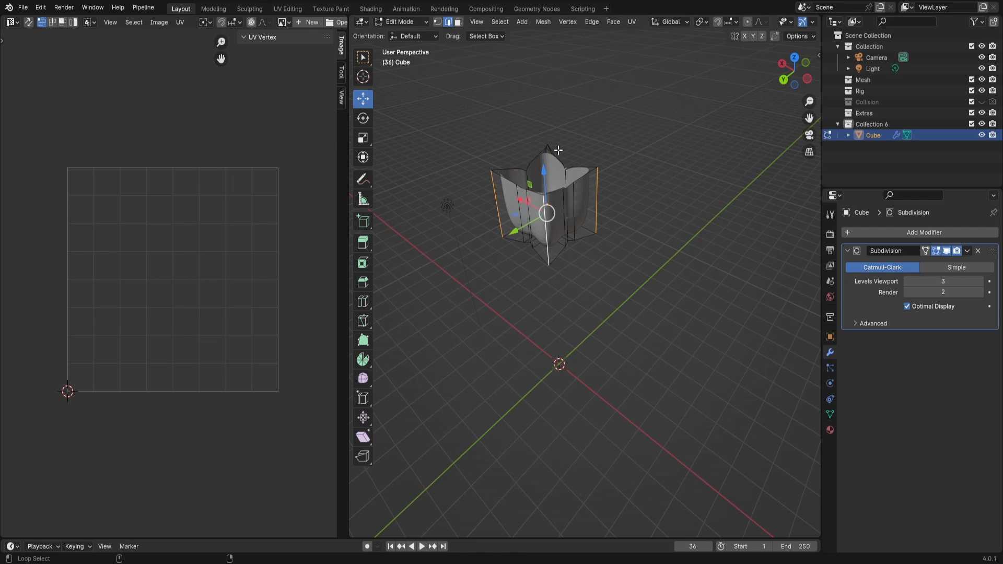
pyautogui.moveTo(549, 242); pyautogui.dragTo(482, 230, button='middle')
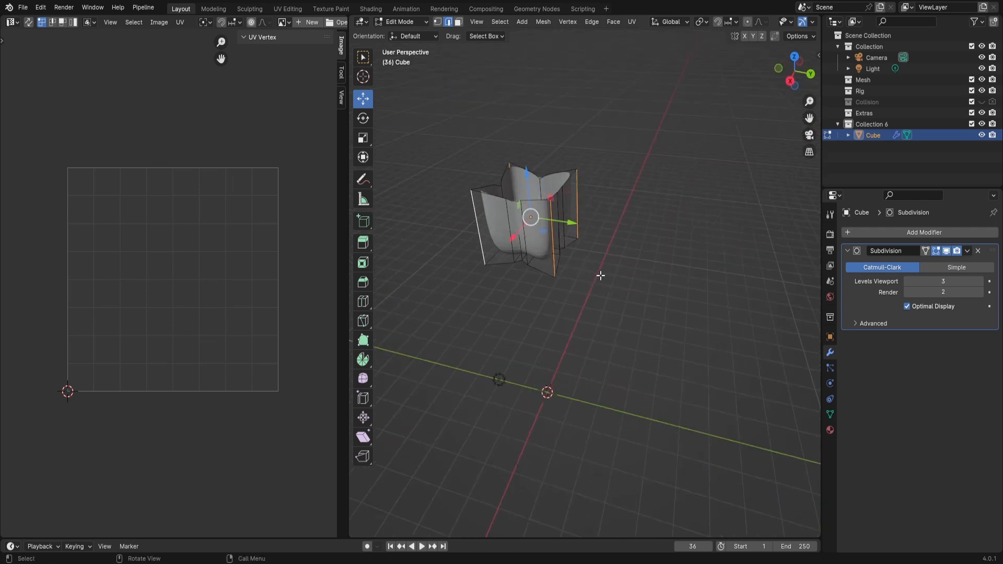
pyautogui.press('s')
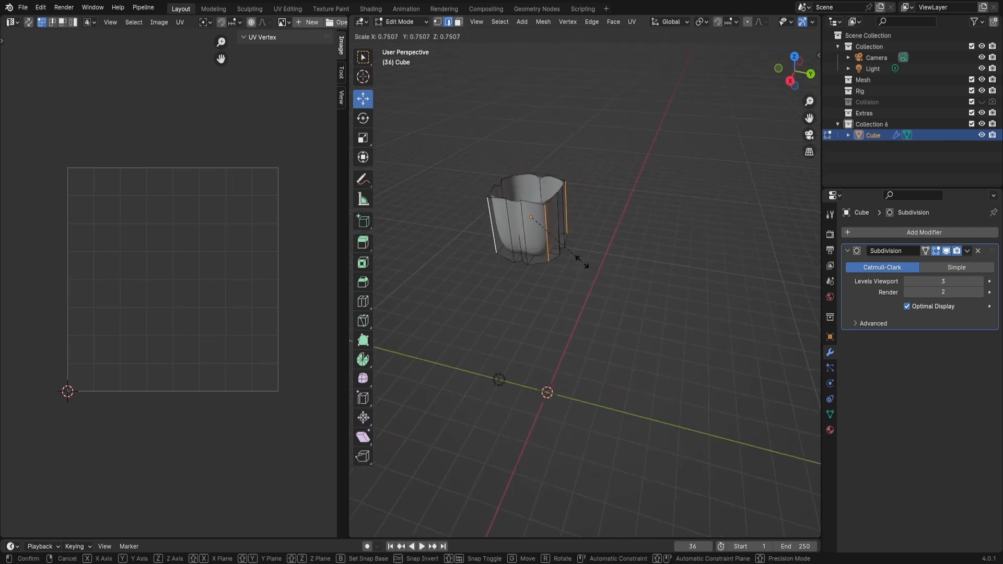
pyautogui.click(582, 262)
pyautogui.press('Tab')
pyautogui.moveTo(565, 263); pyautogui.dragTo(532, 238, button='middle')
pyautogui.press('Tab')
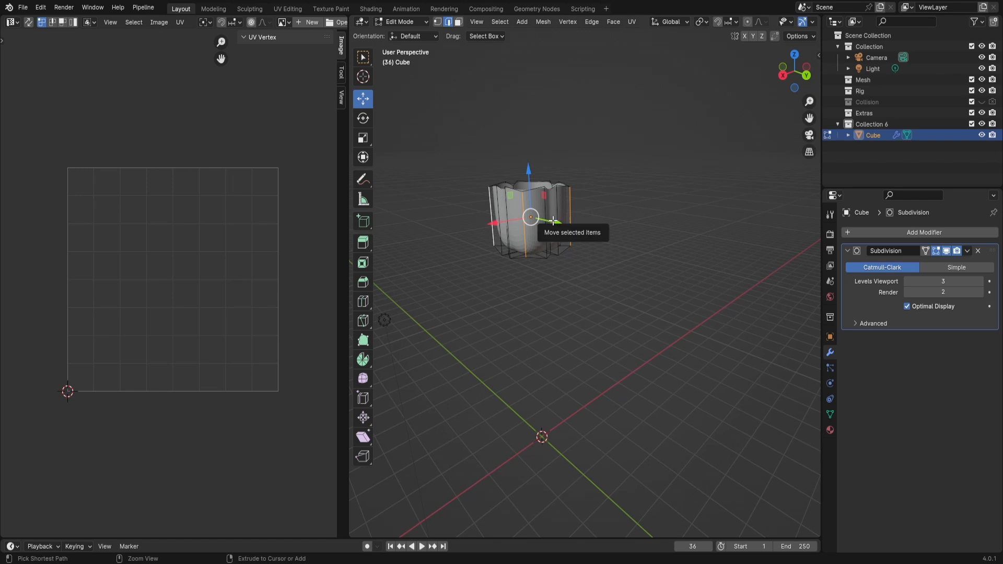
# Add a horizontal edge loop around the cup's middle and scale it outward to about 1.16
pyautogui.keyDown('alt'); pyautogui.click(564, 219); pyautogui.keyUp('alt')
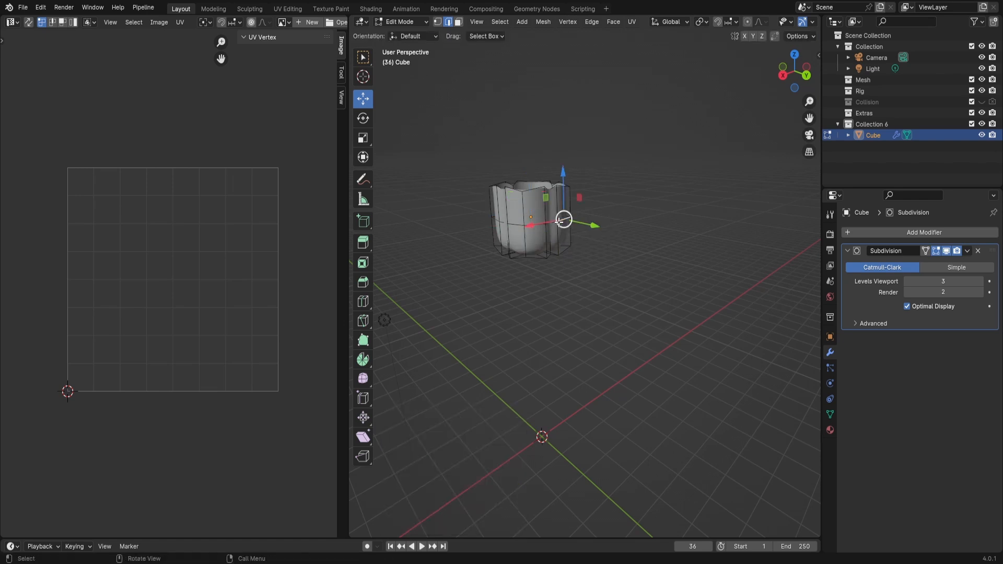
pyautogui.press('s')
pyautogui.rightClick(555, 222)
pyautogui.keyDown('alt'); pyautogui.click(556, 223); pyautogui.keyUp('alt')
pyautogui.press('s')
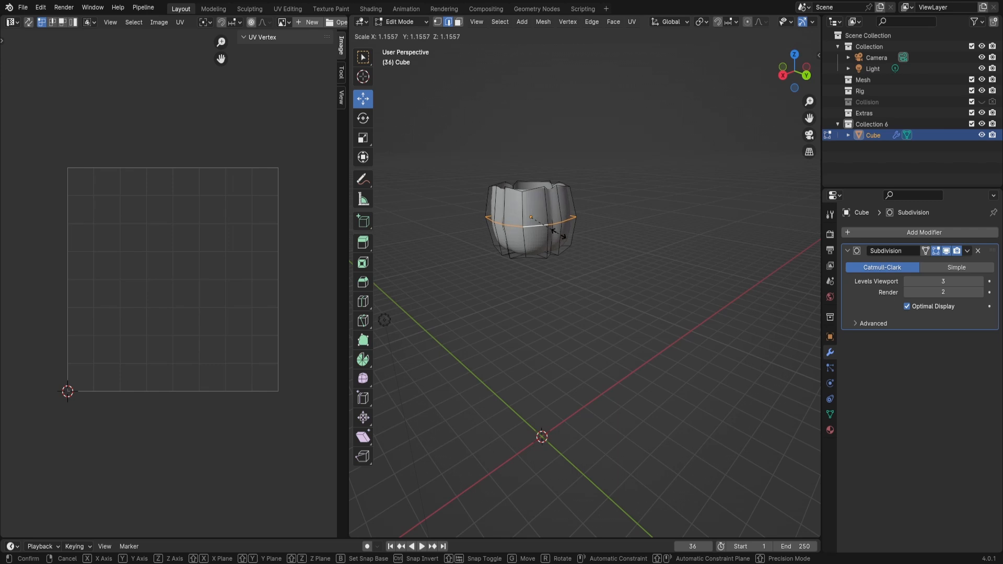
pyautogui.click(561, 234)
pyautogui.press('Tab')
pyautogui.moveTo(585, 233); pyautogui.dragTo(540, 228, button='middle')
# Undo the shaping edits back to the open cube with its two plain vertical loop cuts
pyautogui.hotkey('ctrl', 'z')
pyautogui.hotkey('ctrl', 'z')
pyautogui.hotkey('ctrl', 'z')
pyautogui.hotkey('ctrl', 'z')
pyautogui.hotkey('ctrl', 'z')
pyautogui.hotkey('ctrl', 'z')
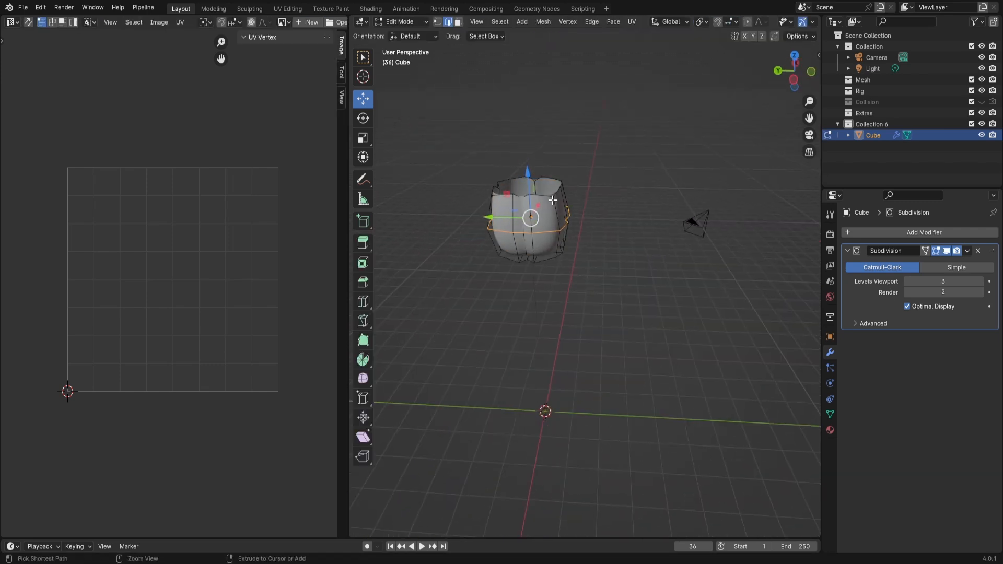
pyautogui.hotkey('ctrl', 'z')
pyautogui.hotkey('ctrl', 'z')
pyautogui.hotkey('ctrl', 'z')
pyautogui.hotkey('ctrl', 'z')
pyautogui.hotkey('ctrl', 'z')
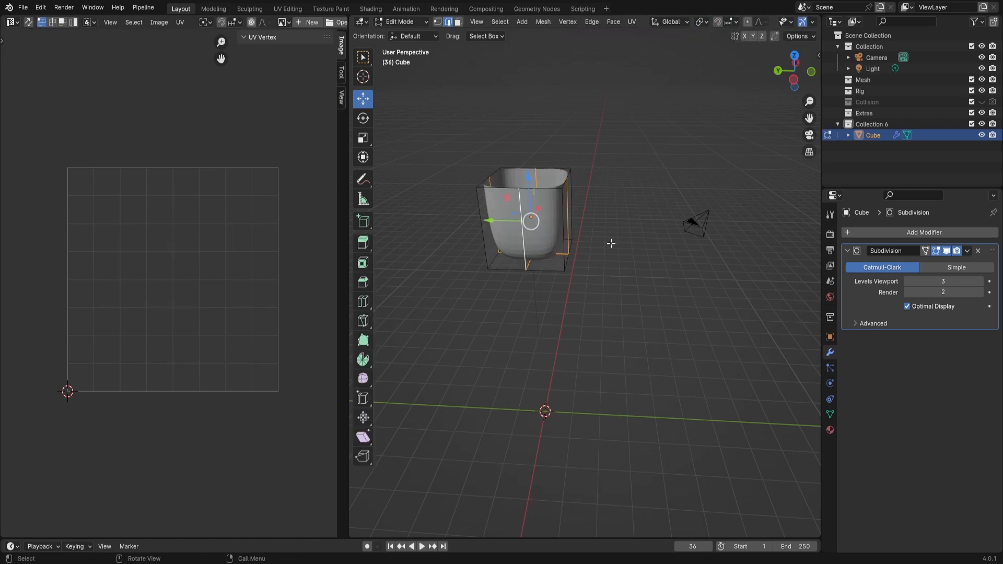
# Move the bottom centre vertex down about 0.54 m along Z
pyautogui.moveTo(612, 244); pyautogui.dragTo(531, 263, button='middle')
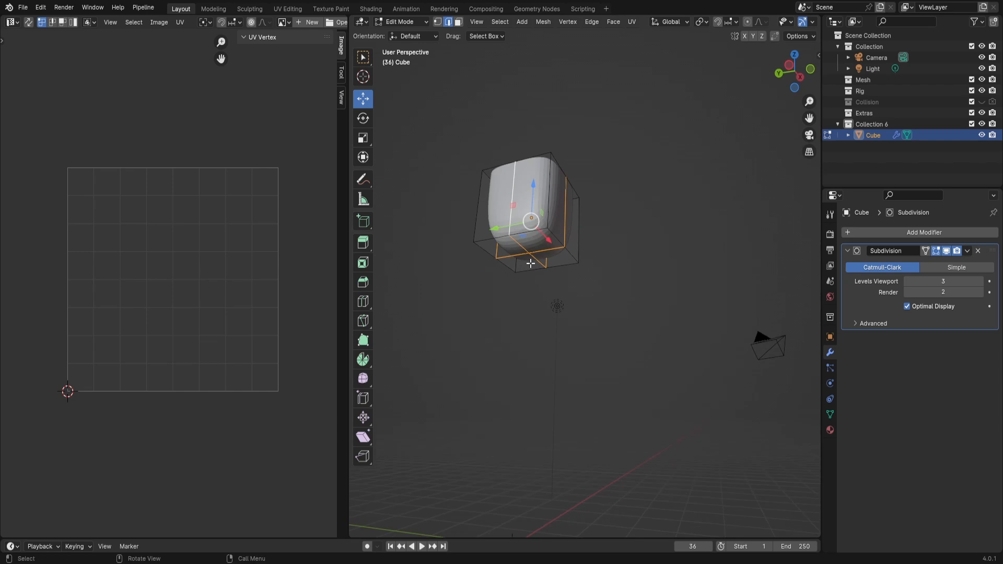
pyautogui.press('1')
pyautogui.click(527, 253)
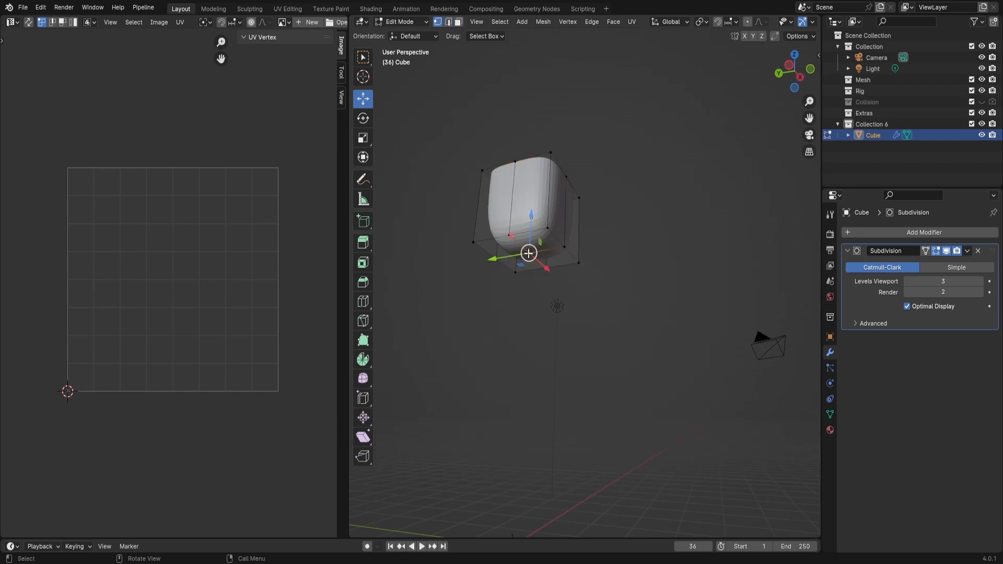
pyautogui.moveTo(587, 237); pyautogui.dragTo(533, 235, button='middle')
pyautogui.moveTo(529, 230); pyautogui.dragTo(530, 250)
pyautogui.moveTo(530, 249); pyautogui.dragTo(548, 231, button='middle')
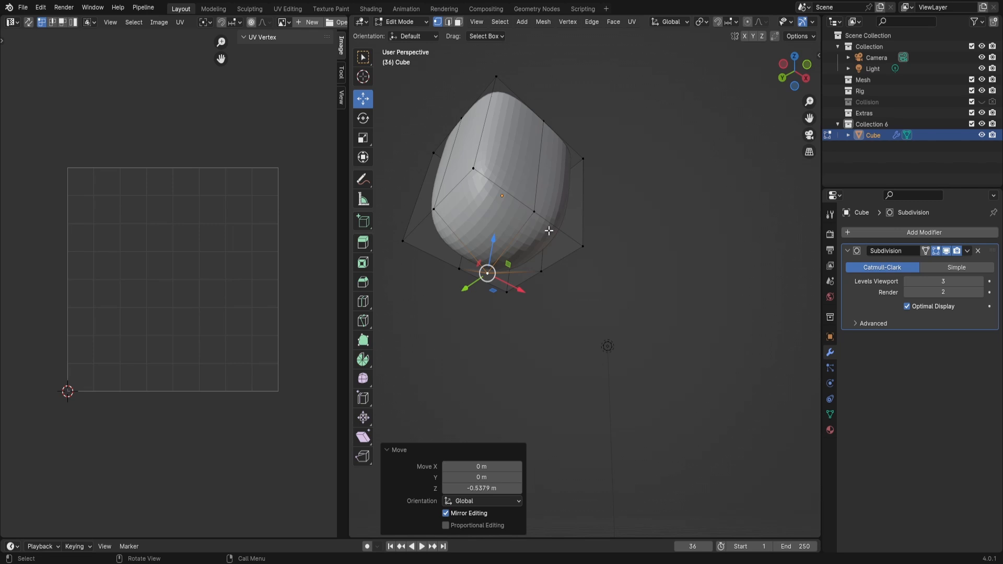
# Knife-cut edges connecting the bottom centre vertex to each of the four bottom corners
pyautogui.press('k')
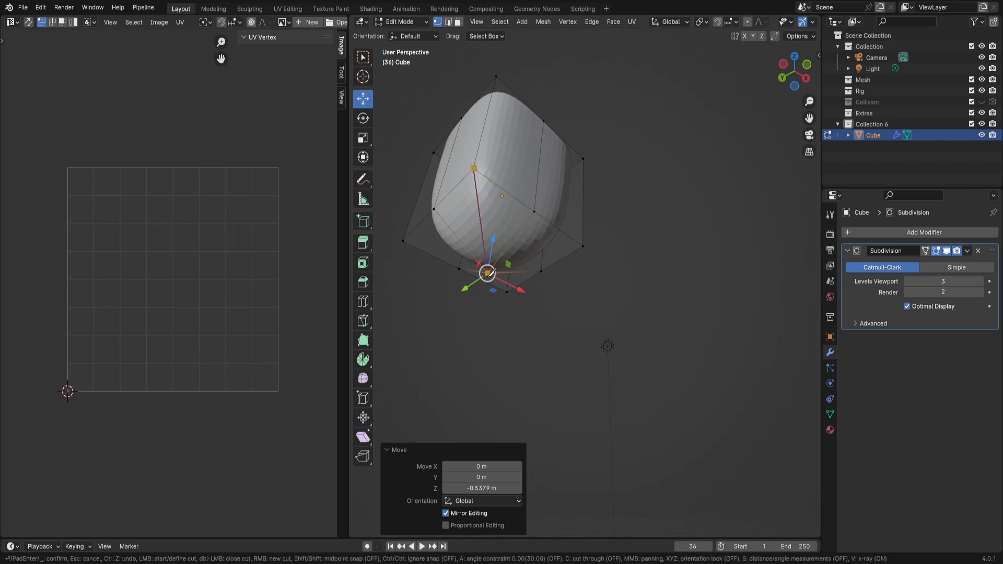
pyautogui.click(487, 273)
pyautogui.press('Return')
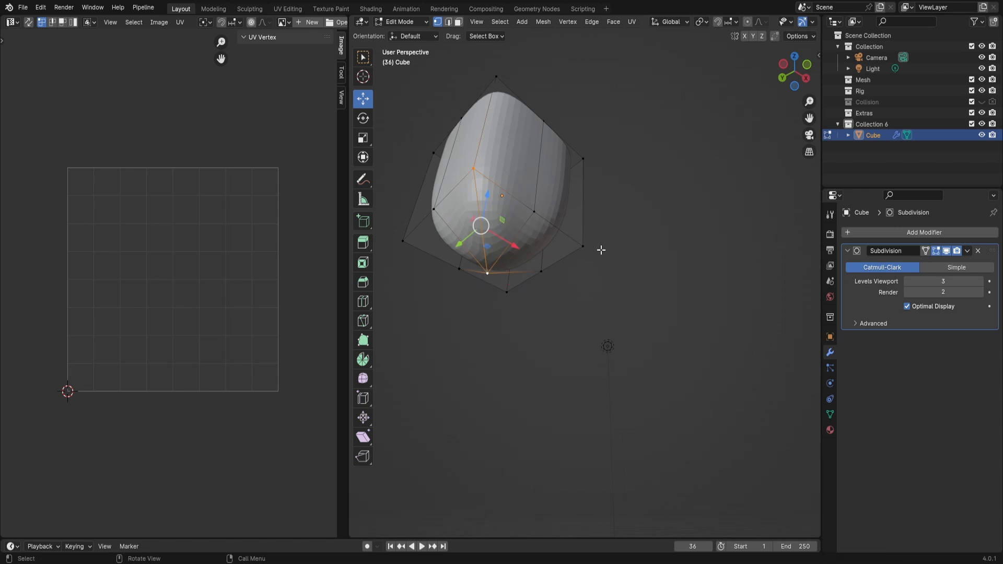
pyautogui.moveTo(601, 250); pyautogui.dragTo(548, 235, button='middle')
pyautogui.press('k')
pyautogui.click(518, 184)
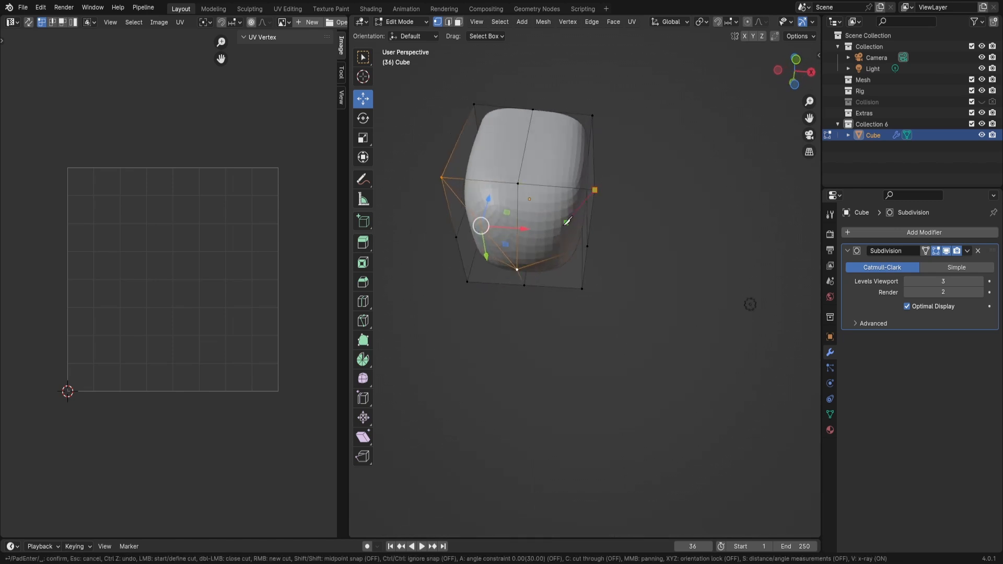
pyautogui.moveTo(523, 264); pyautogui.dragTo(445, 261, button='middle')
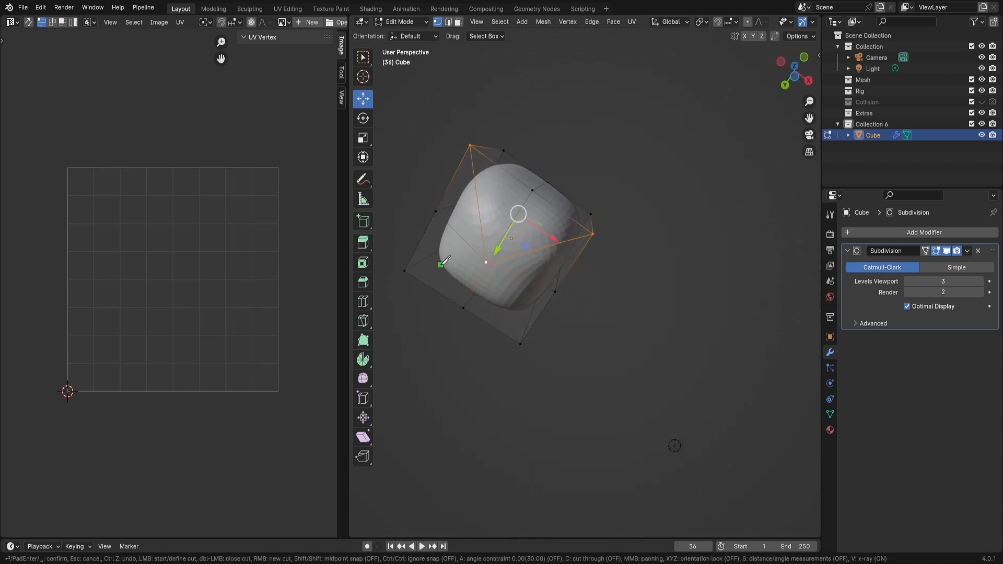
pyautogui.click(487, 260)
pyautogui.press('Return')
pyautogui.press('k')
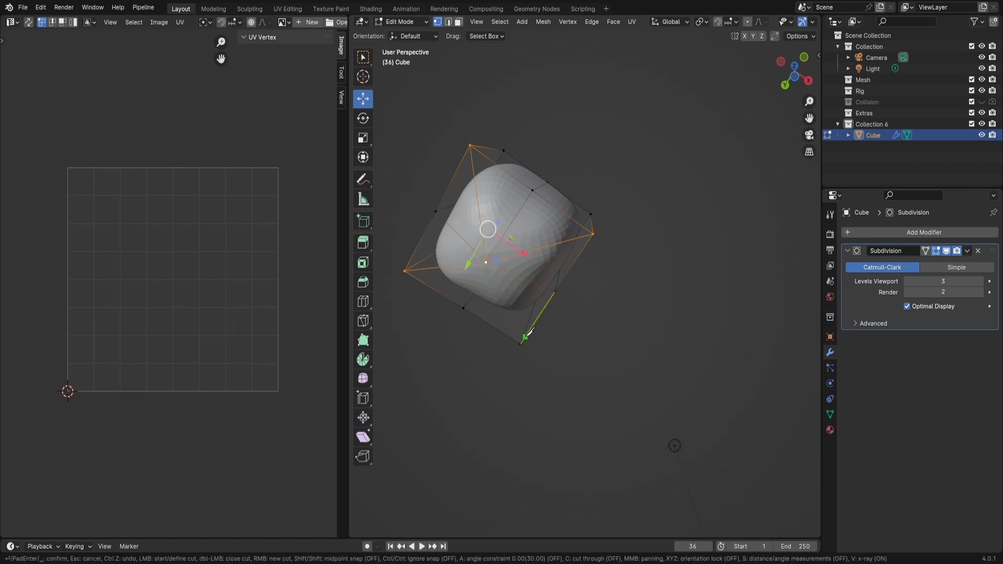
pyautogui.press('Escape')
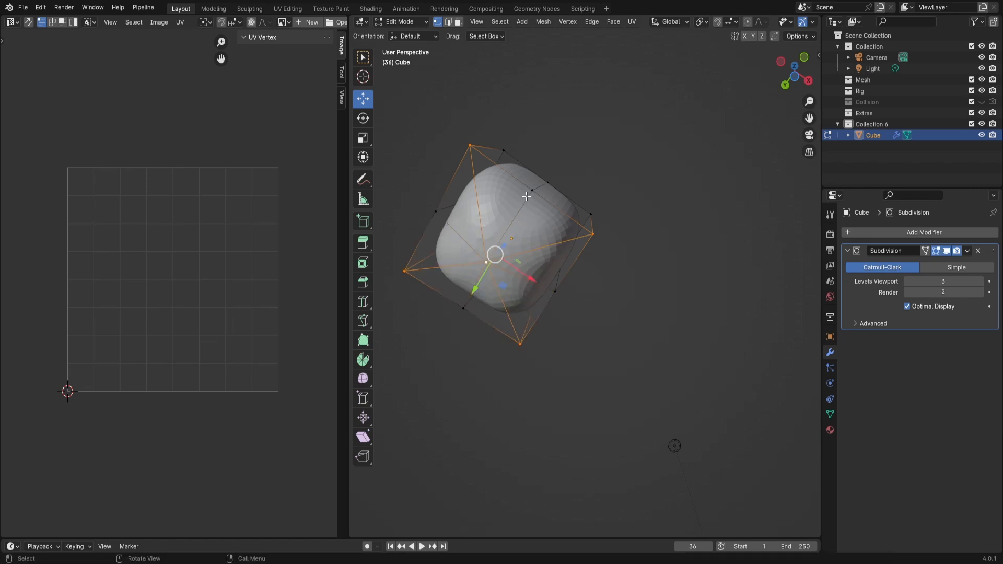
# Select the cup's vertical corner edge loops and bevel them about 0.12 m wide with 2 segments
pyautogui.moveTo(491, 259); pyautogui.dragTo(539, 164, button='middle')
pyautogui.keyDown('alt'); pyautogui.click(540, 165); pyautogui.keyUp('alt')
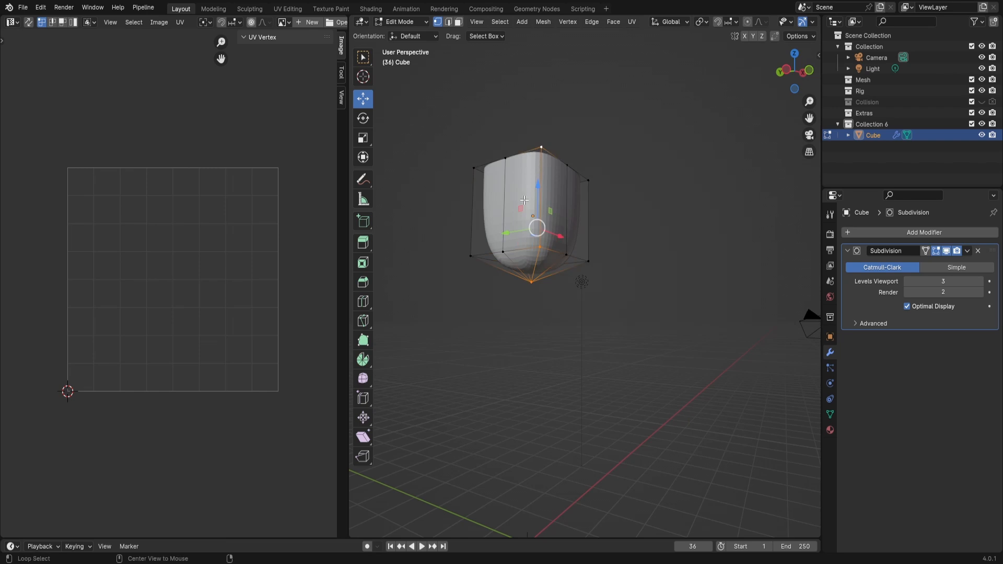
pyautogui.moveTo(524, 200); pyautogui.dragTo(581, 226, button='middle')
pyautogui.keyDown('alt'); pyautogui.keyDown('shift'); pyautogui.click(453, 189); pyautogui.keyUp('shift'); pyautogui.keyUp('alt')
pyautogui.moveTo(545, 194); pyautogui.dragTo(535, 239, button='middle')
pyautogui.hotkey('ctrl', 'b')
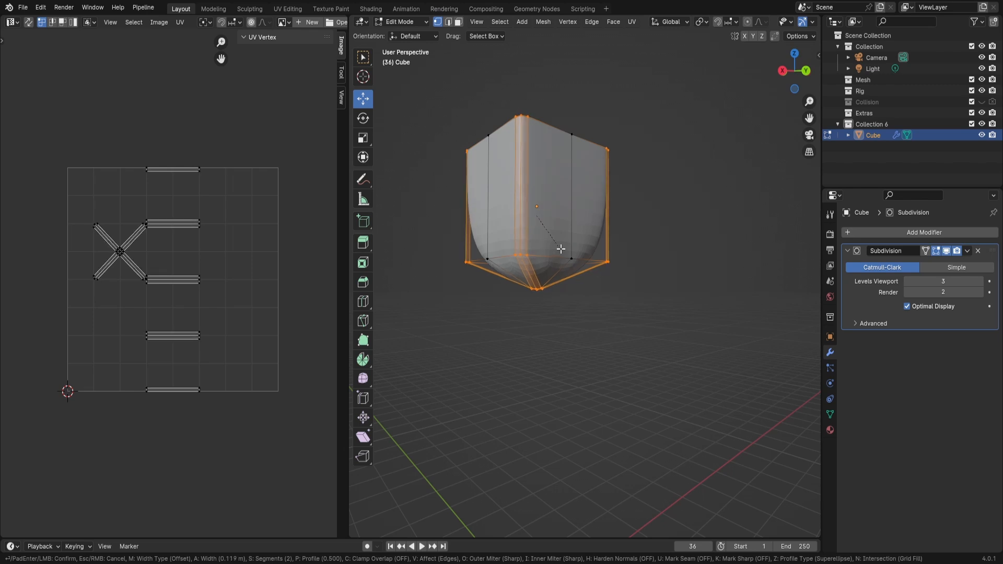
pyautogui.click(563, 251)
# Scale the bevelled corner loops uniformly to 0.971
pyautogui.moveTo(563, 251); pyautogui.dragTo(587, 298, button='middle')
pyautogui.press('s')
pyautogui.click(617, 309)
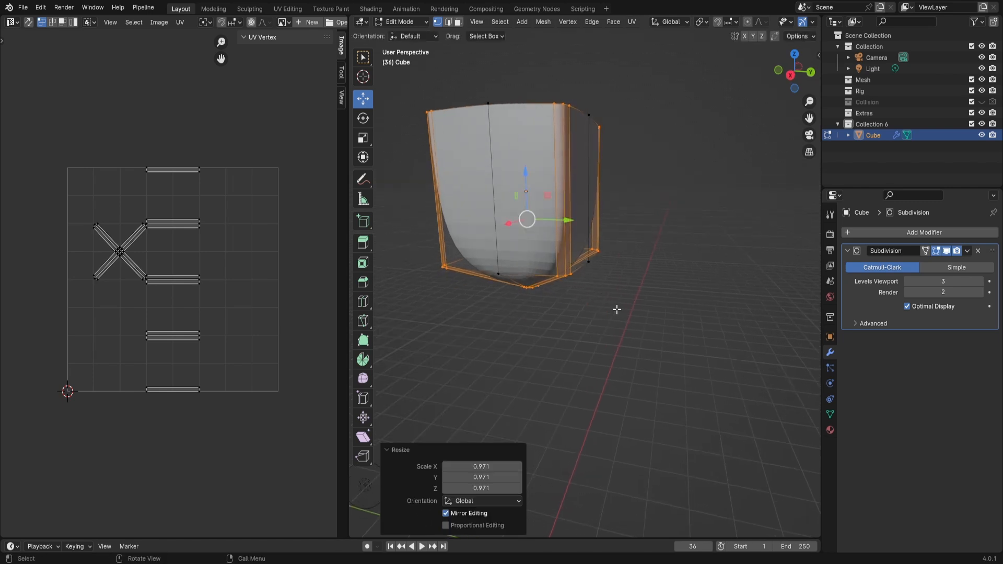
# Select the centre edge loops of the bevelled corners and scale them inward to about 0.93 to form creases
pyautogui.keyDown('alt'); pyautogui.click(569, 170); pyautogui.keyUp('alt')
pyautogui.moveTo(634, 237); pyautogui.dragTo(530, 222, button='middle')
pyautogui.keyDown('alt'); pyautogui.click(534, 177); pyautogui.keyUp('alt')
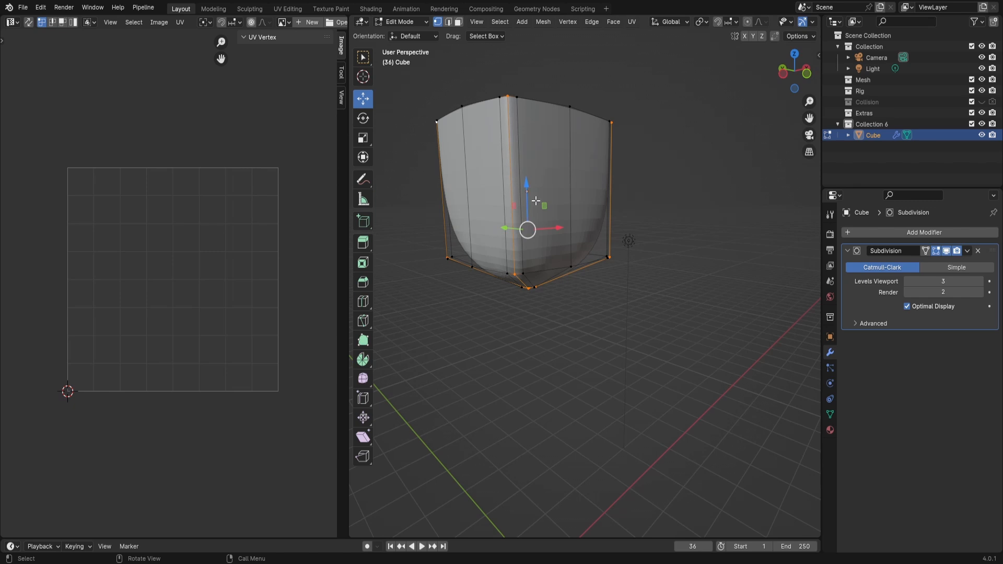
pyautogui.press('s')
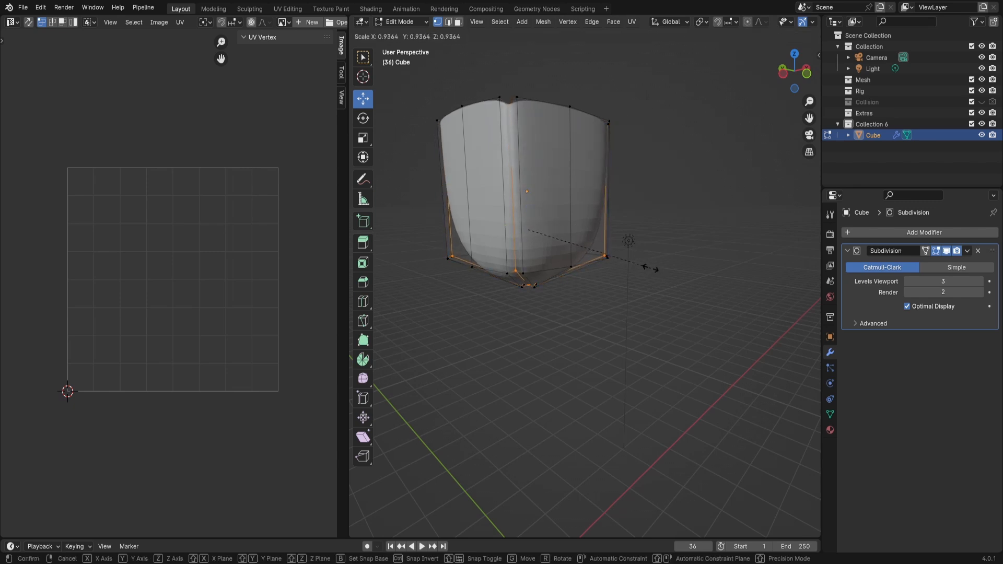
pyautogui.click(650, 268)
# Scale a vertical mid-side edge loop of the cup slightly outward along Y
pyautogui.keyDown('alt'); pyautogui.click(571, 196); pyautogui.keyUp('alt')
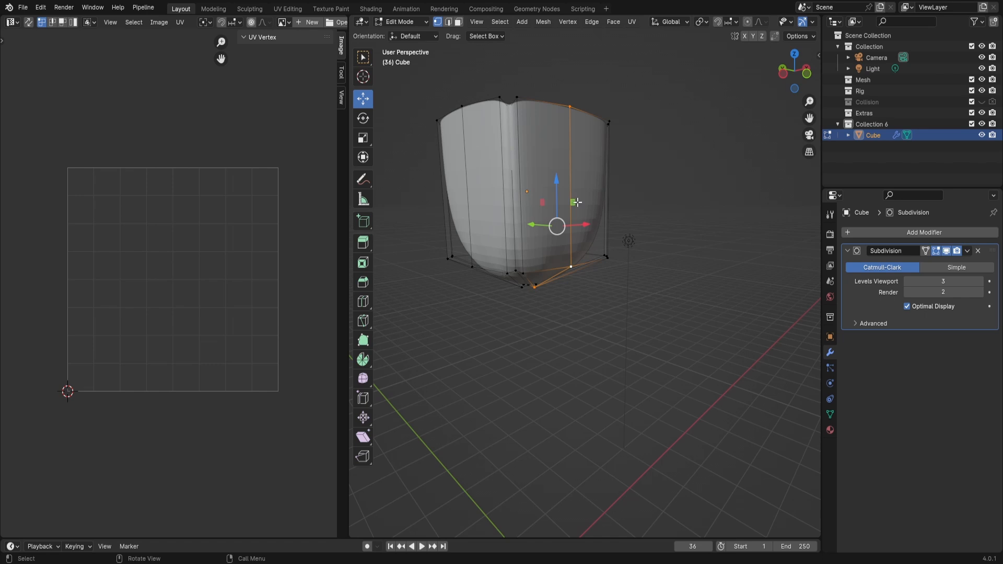
pyautogui.moveTo(577, 202)
pyautogui.mouseDown(button='middle')
pyautogui.moveTo(595, 217)
pyautogui.moveTo(552, 206)
pyautogui.moveTo(560, 203)
pyautogui.mouseUp(button='middle')
pyautogui.keyDown('alt'); pyautogui.click(457, 193); pyautogui.keyUp('alt')
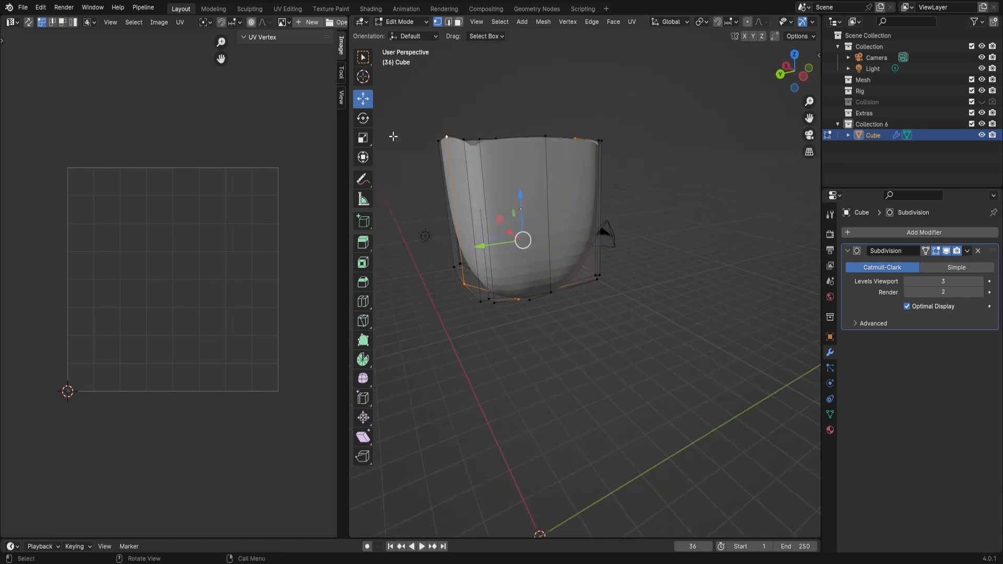
pyautogui.click(365, 143)
pyautogui.moveTo(480, 246); pyautogui.dragTo(469, 247)
# Scale the other vertical mid-side edge loop outward to 1.033 along X
pyautogui.moveTo(469, 246); pyautogui.dragTo(590, 223, button='middle')
pyautogui.keyDown('alt'); pyautogui.click(491, 230); pyautogui.keyUp('alt')
pyautogui.moveTo(491, 232); pyautogui.dragTo(426, 236, button='middle')
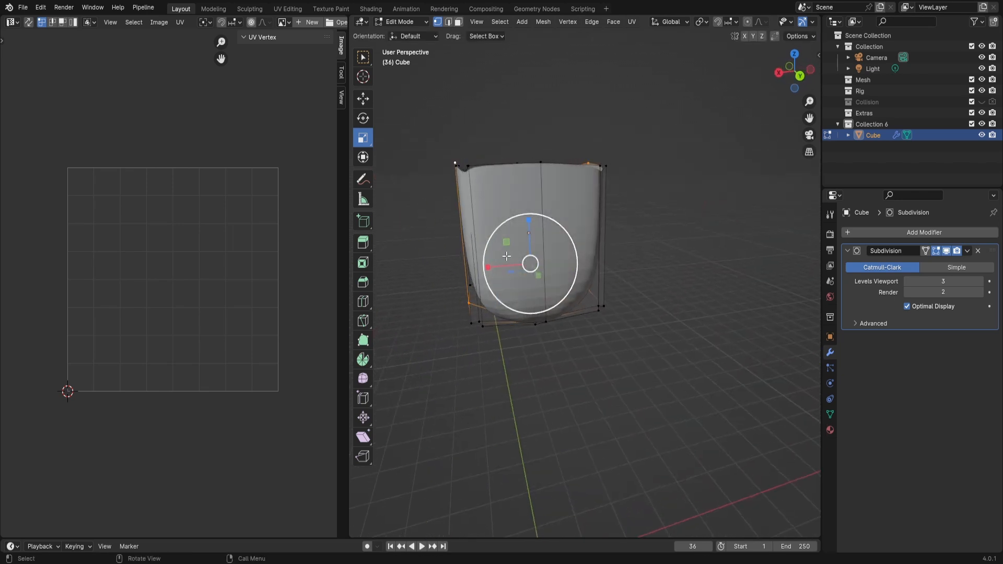
pyautogui.moveTo(488, 266); pyautogui.dragTo(486, 267)
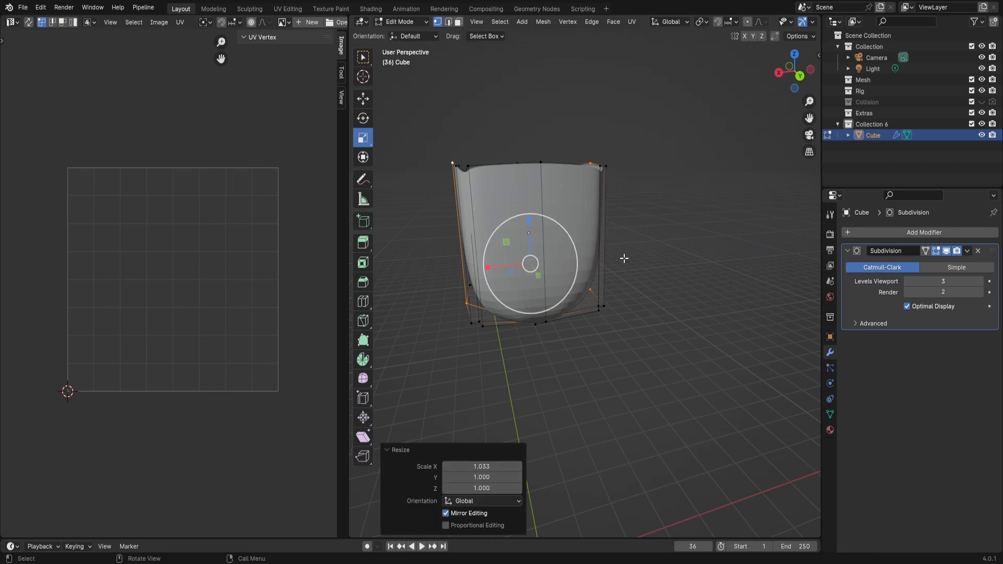
# Add one horizontal loop cut around the cup with slide factor -0.102 and flatten it to 0 along Z
pyautogui.moveTo(622, 257); pyautogui.dragTo(535, 234, button='middle')
pyautogui.hotkey('ctrl', 'r')
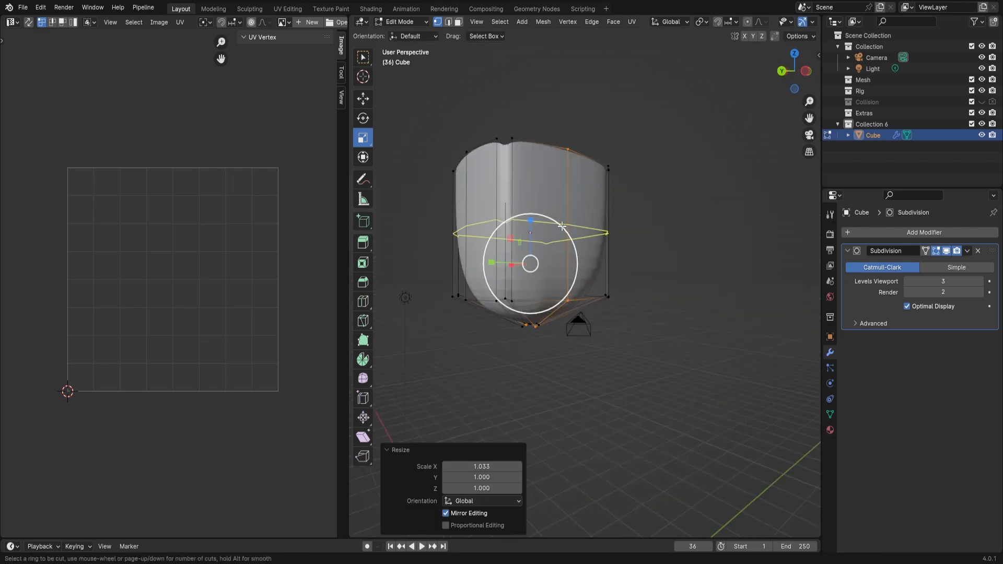
pyautogui.click(582, 235)
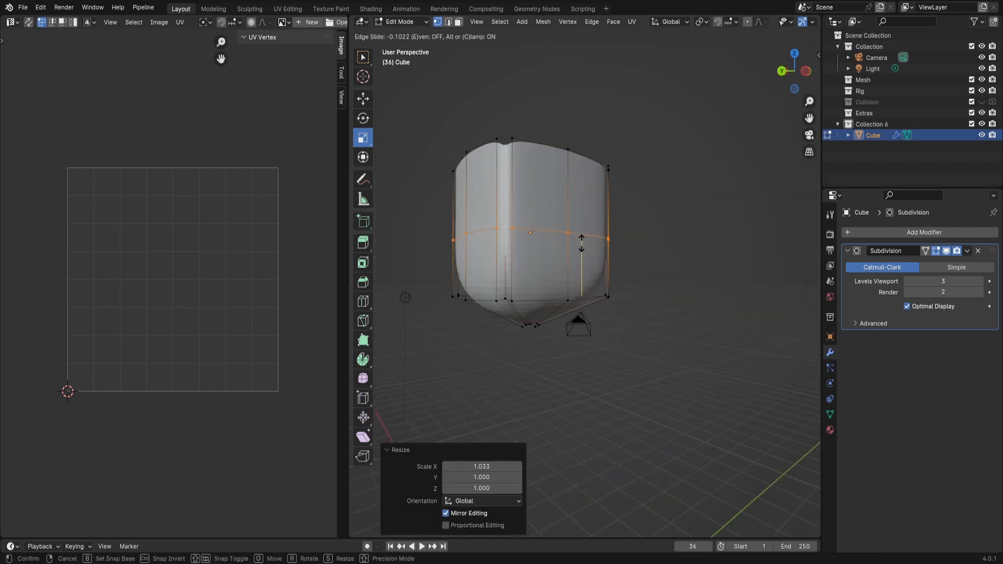
pyautogui.click(582, 242)
pyautogui.press('s')
pyautogui.press('z')
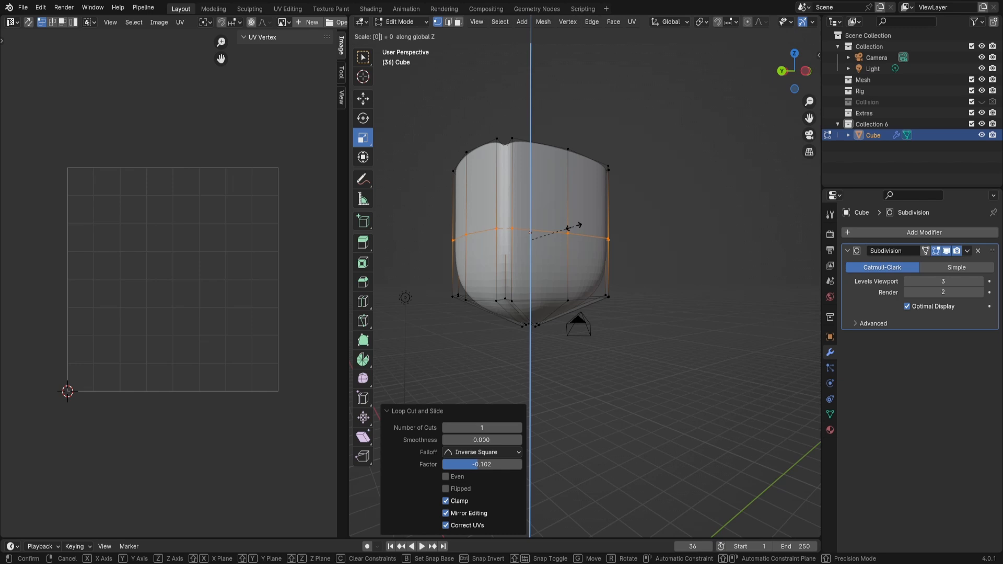
pyautogui.press('Return')
# Scale the horizontal middle loop outward to about 1.06
pyautogui.moveTo(599, 235); pyautogui.dragTo(549, 253, button='middle')
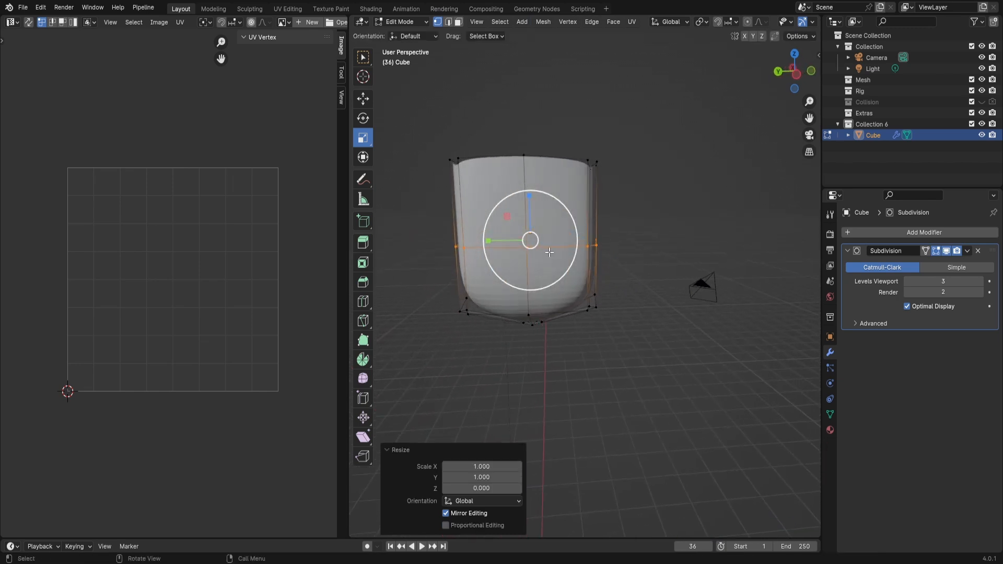
pyautogui.press('s')
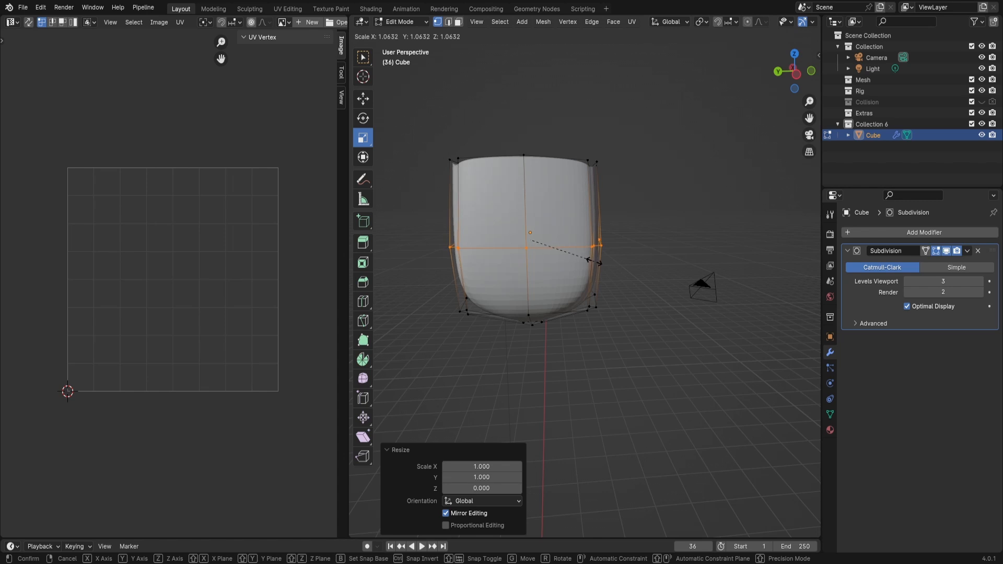
pyautogui.click(600, 263)
# Select the cup's top rim loop and move it up along Z to make the cup taller
pyautogui.keyDown('alt'); pyautogui.click(542, 159); pyautogui.keyUp('alt')
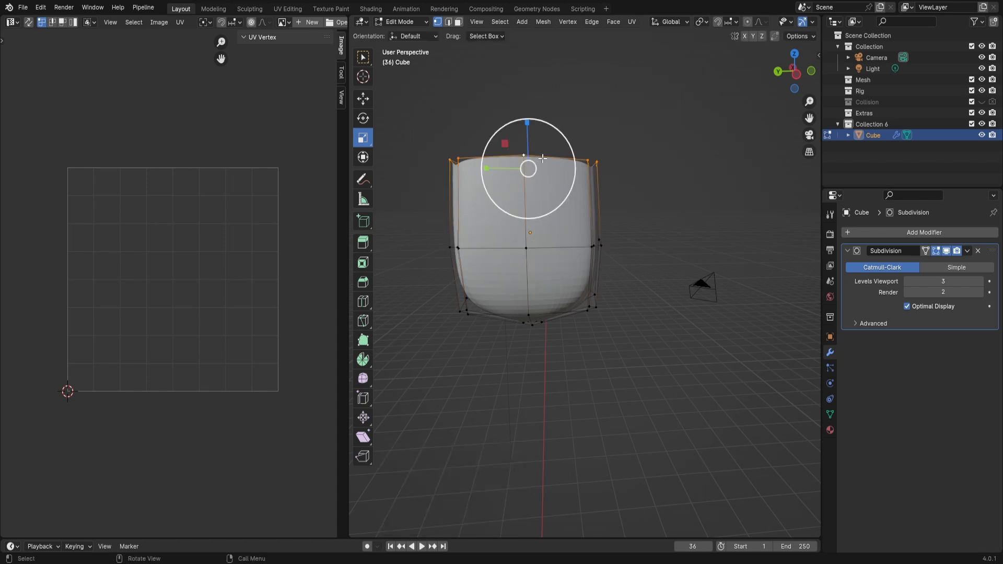
pyautogui.press('g')
pyautogui.press('z')
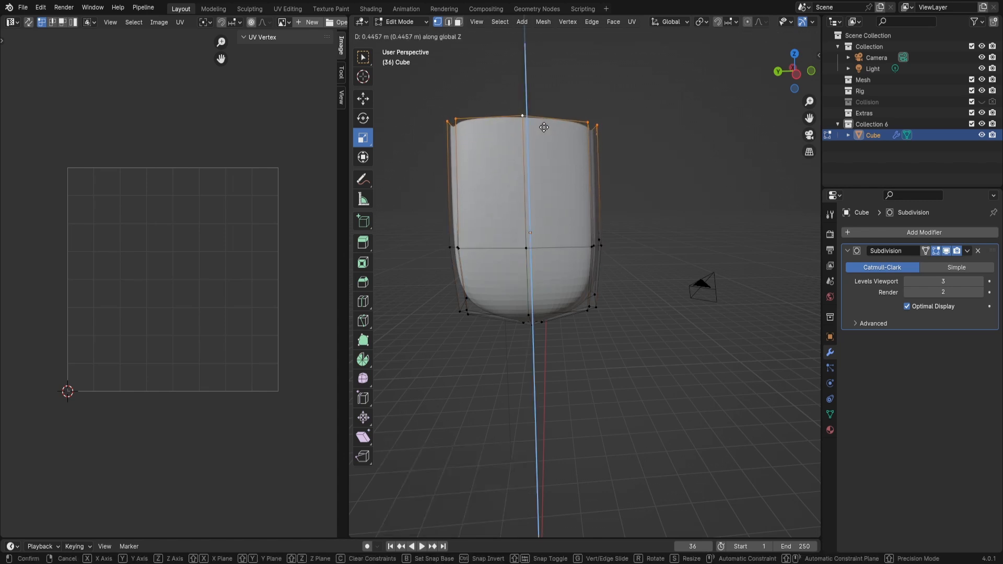
pyautogui.click(547, 137)
# Slide the horizontal middle loop slightly upward and scale it to 1.033
pyautogui.keyDown('alt'); pyautogui.click(558, 244); pyautogui.keyUp('alt')
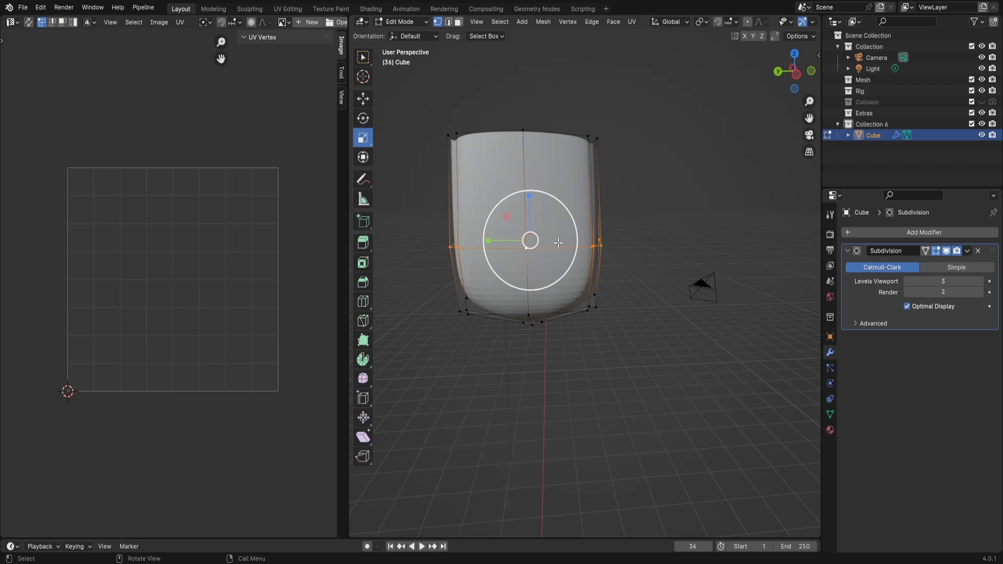
pyautogui.press('g')
pyautogui.press('g')
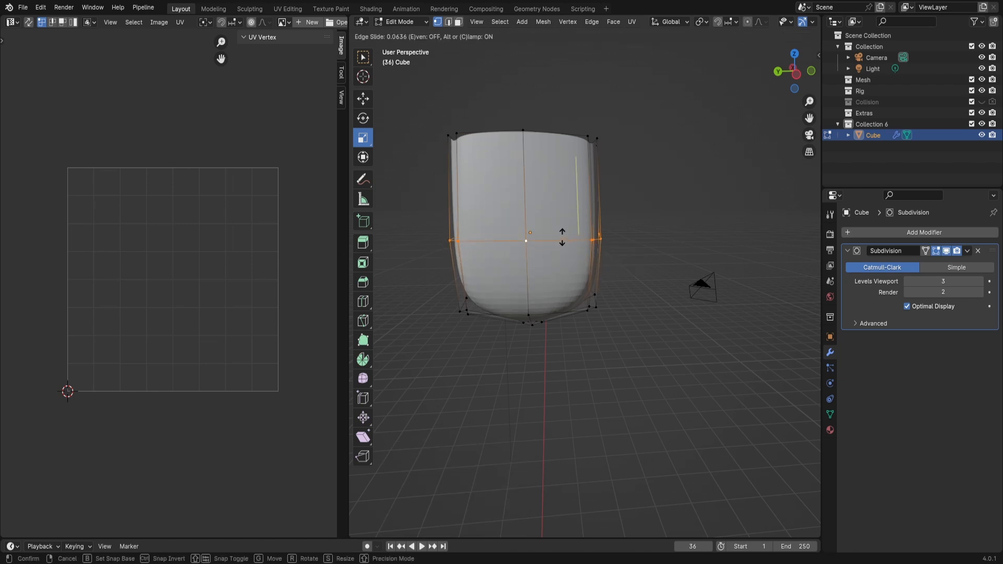
pyautogui.click(563, 239)
pyautogui.moveTo(562, 239); pyautogui.dragTo(563, 243)
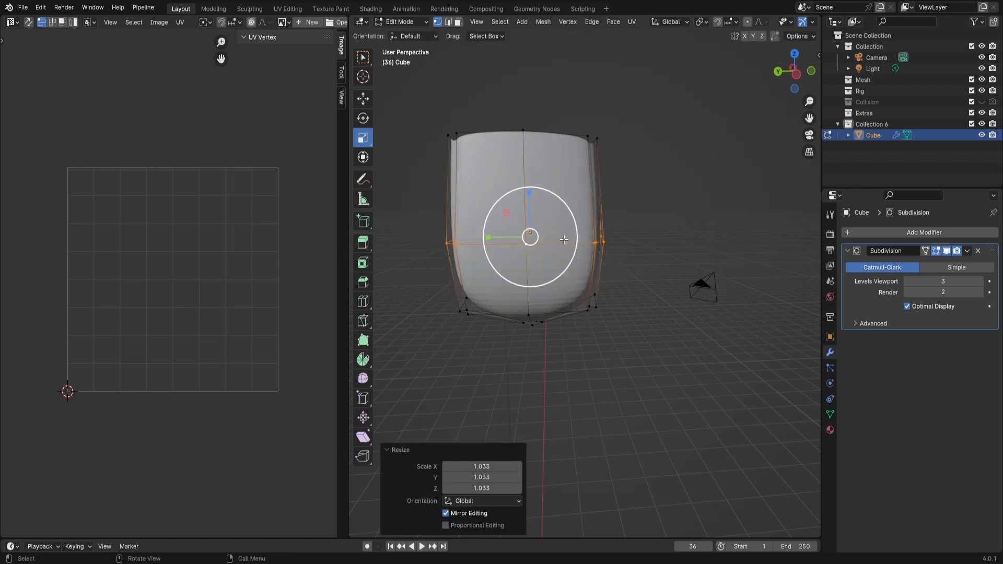
pyautogui.moveTo(563, 243); pyautogui.dragTo(443, 185, button='middle')
pyautogui.keyDown('alt'); pyautogui.click(459, 191); pyautogui.keyUp('alt')
pyautogui.moveTo(616, 241); pyautogui.dragTo(596, 238, button='middle')
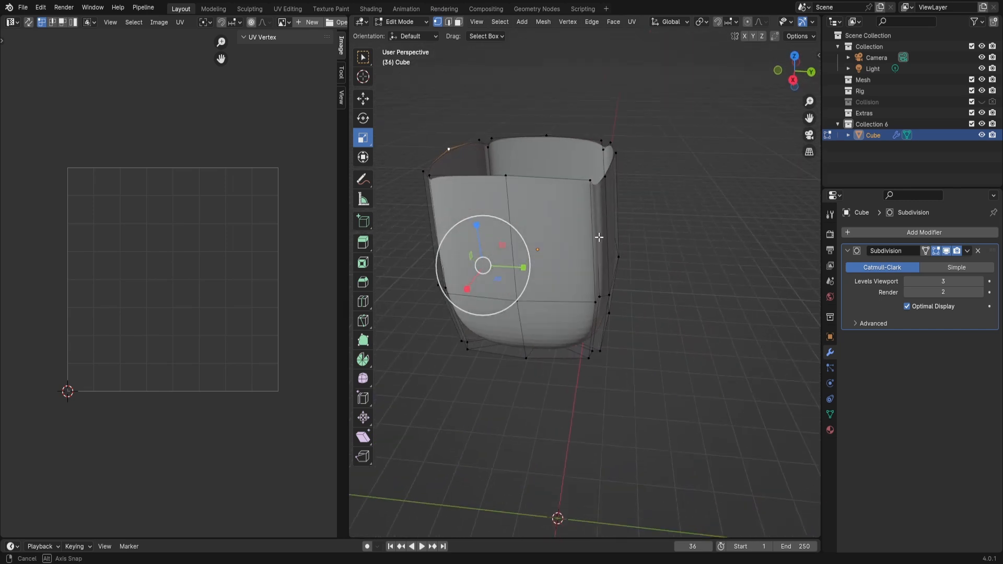
pyautogui.keyDown('alt'); pyautogui.click(595, 223); pyautogui.keyUp('alt')
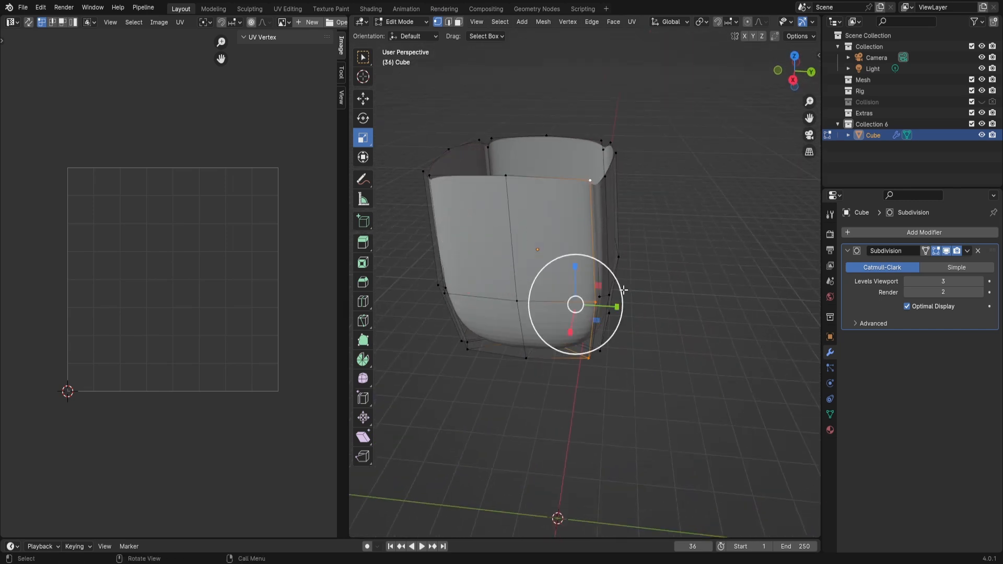
# Leave Edit Mode and add a new mesh cube at the world origin
pyautogui.press('Tab')
pyautogui.moveTo(653, 264); pyautogui.dragTo(503, 268, button='middle')
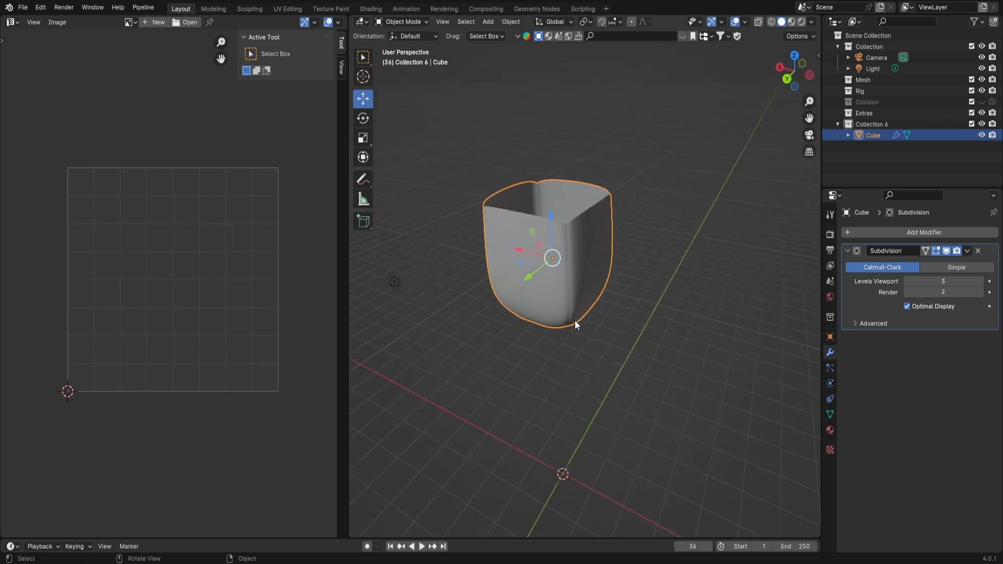
pyautogui.moveTo(575, 321); pyautogui.dragTo(570, 274, button='middle')
pyautogui.hotkey('shift', 'a')
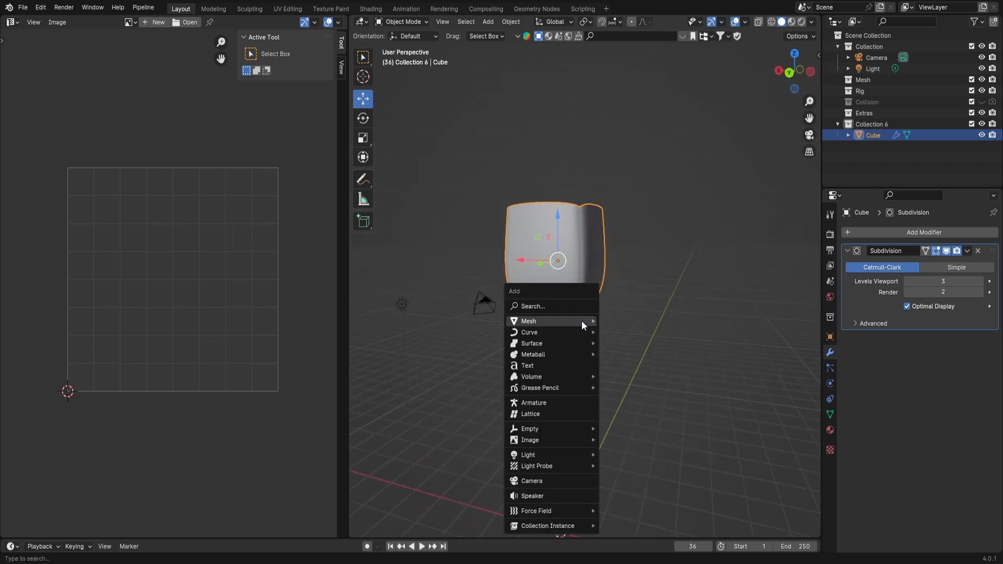
pyautogui.moveTo(582, 321)
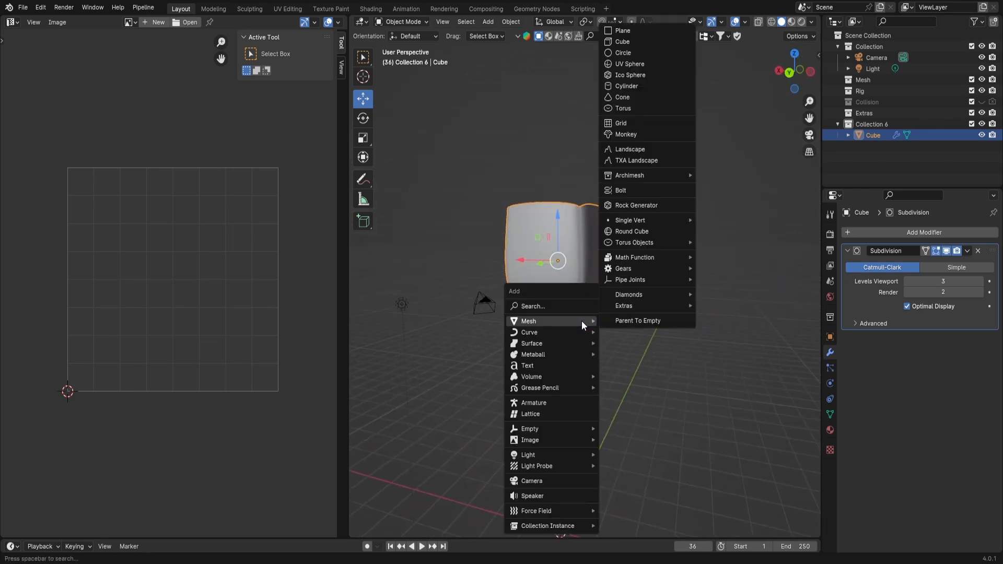
pyautogui.click(632, 41)
# Rename the cup object as petal
pyautogui.doubleClick(879, 135)
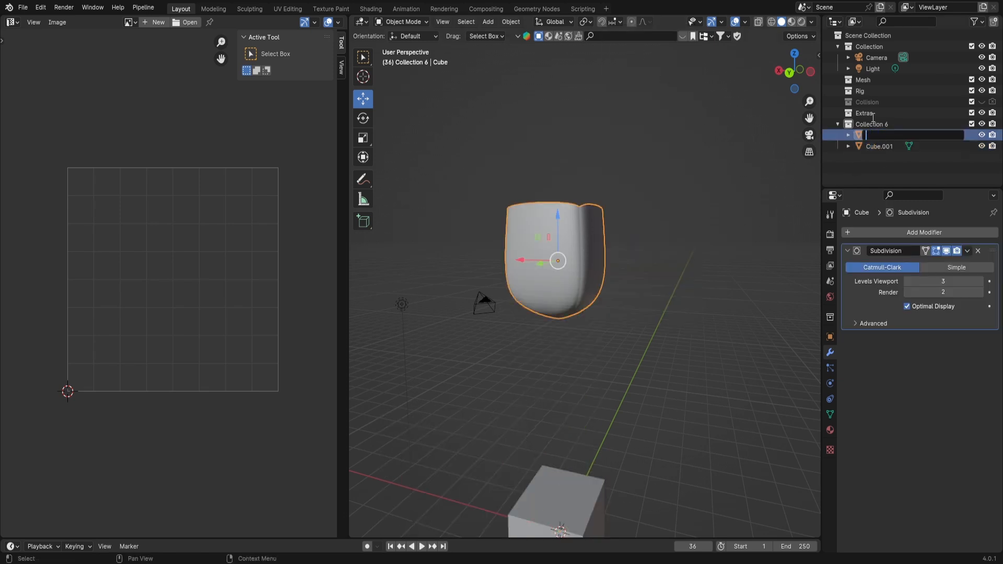
pyautogui.write('petal')
pyautogui.press('Return')
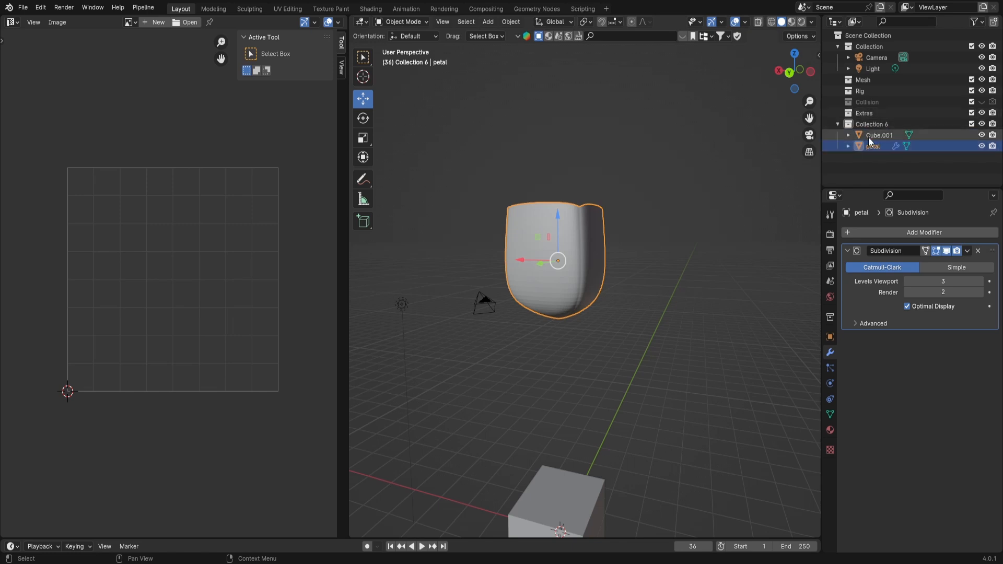
# Rename the newly added cube as leaf
pyautogui.click(869, 136)
pyautogui.moveTo(809, 118); pyautogui.dragTo(814, 98)
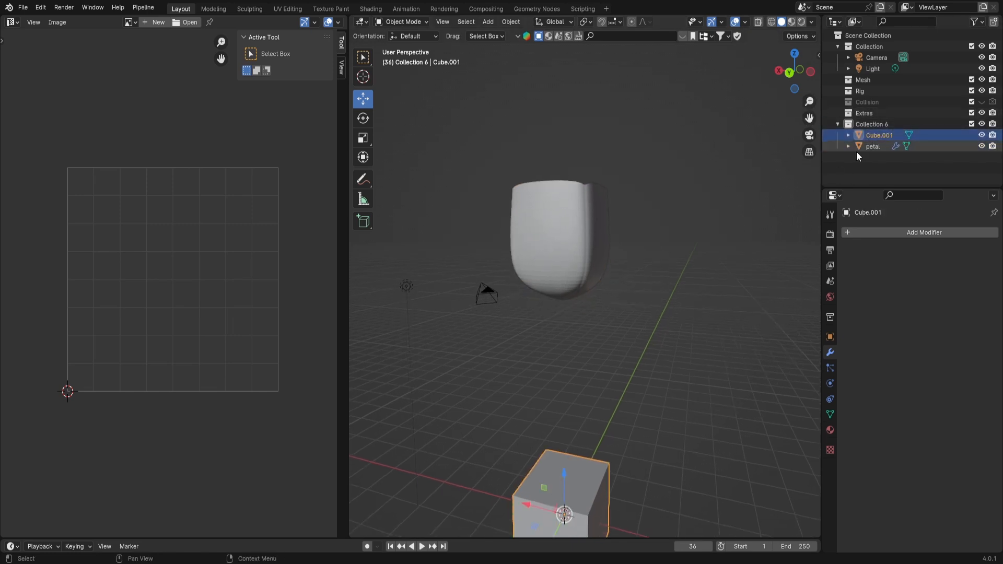
pyautogui.doubleClick(871, 135)
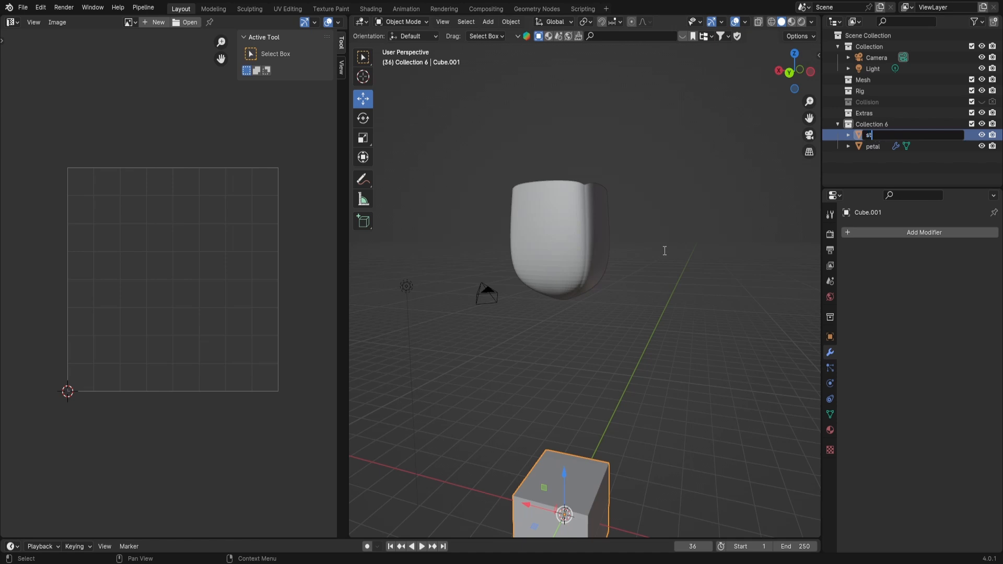
pyautogui.write('f')
pyautogui.press('Return')
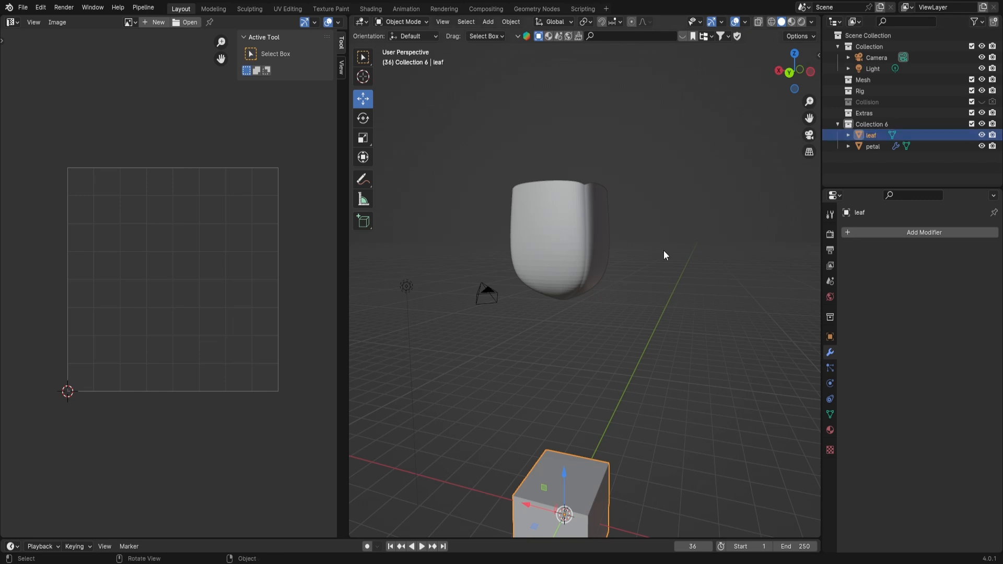
# Give the leaf cube a level 3 Subdivision modifier and scale it down to about 0.186
pyautogui.scroll(-1, 609, 446)
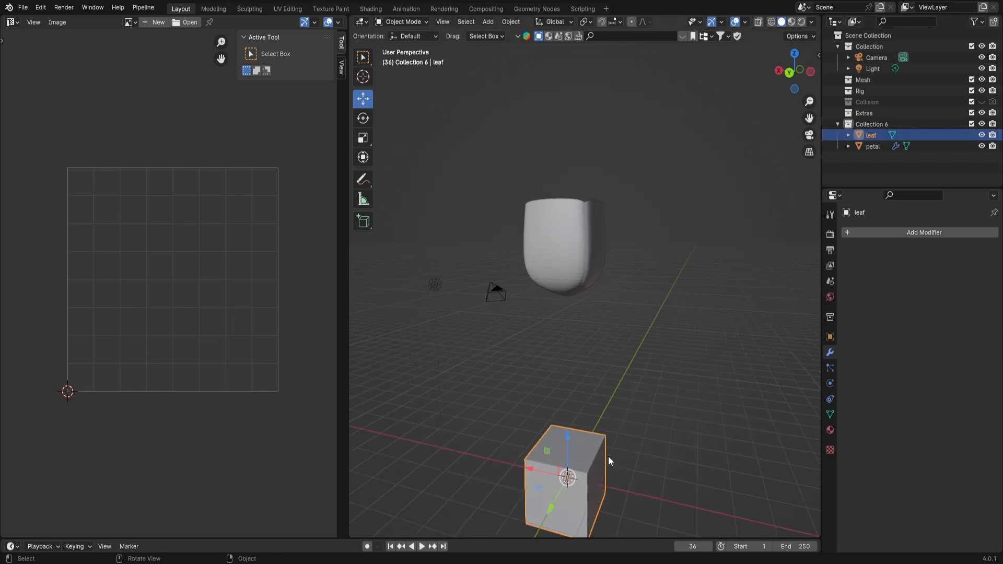
pyautogui.hotkey('ctrl', '3')
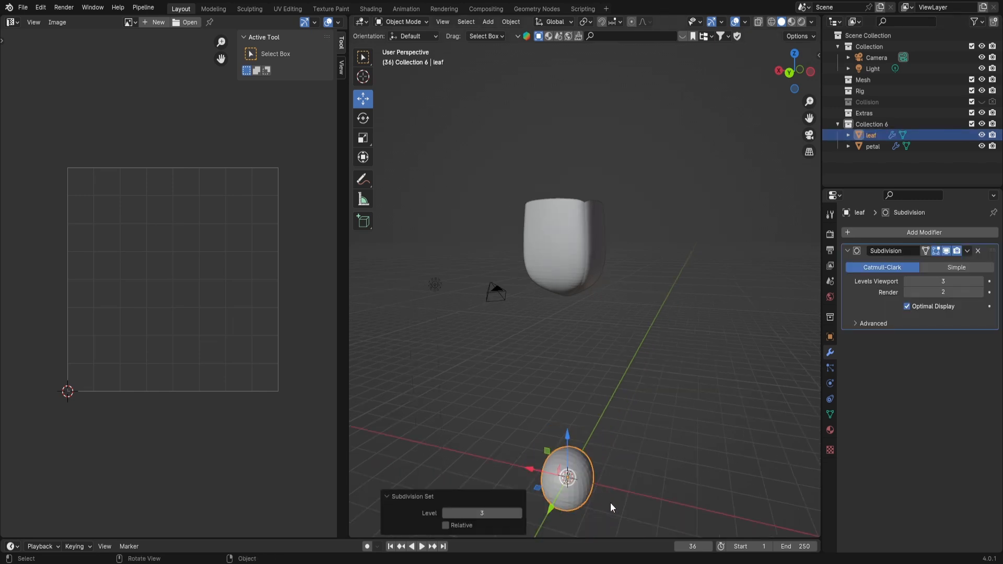
pyautogui.press('s')
pyautogui.click(575, 483)
# Move the small leaf sphere up about 5.41 m along Z to just beneath the cup and adjust its size
pyautogui.press('g')
pyautogui.press('z')
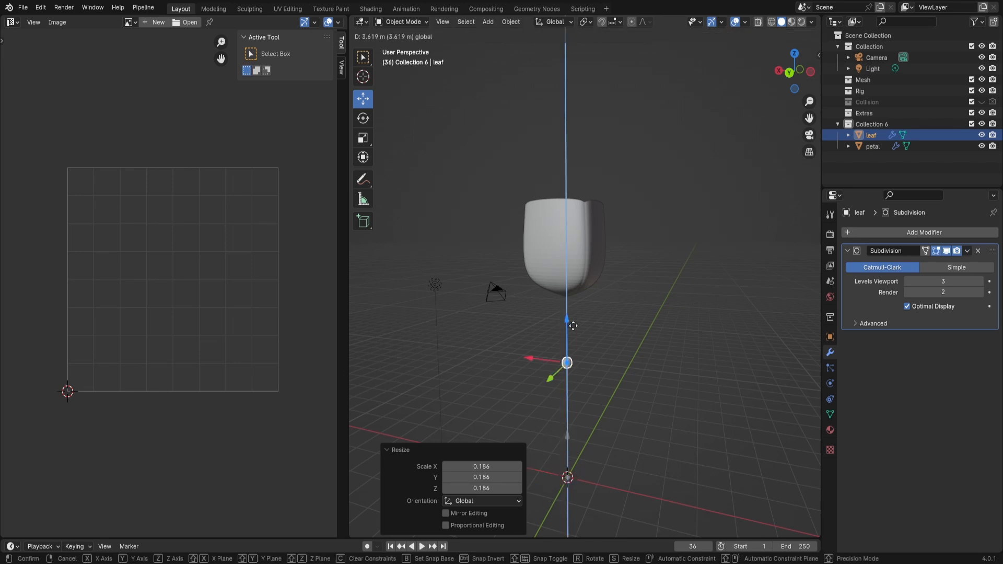
pyautogui.moveTo(573, 326); pyautogui.dragTo(577, 268)
pyautogui.moveTo(597, 299); pyautogui.dragTo(580, 333, button='middle')
pyautogui.scroll(4, 614, 325)
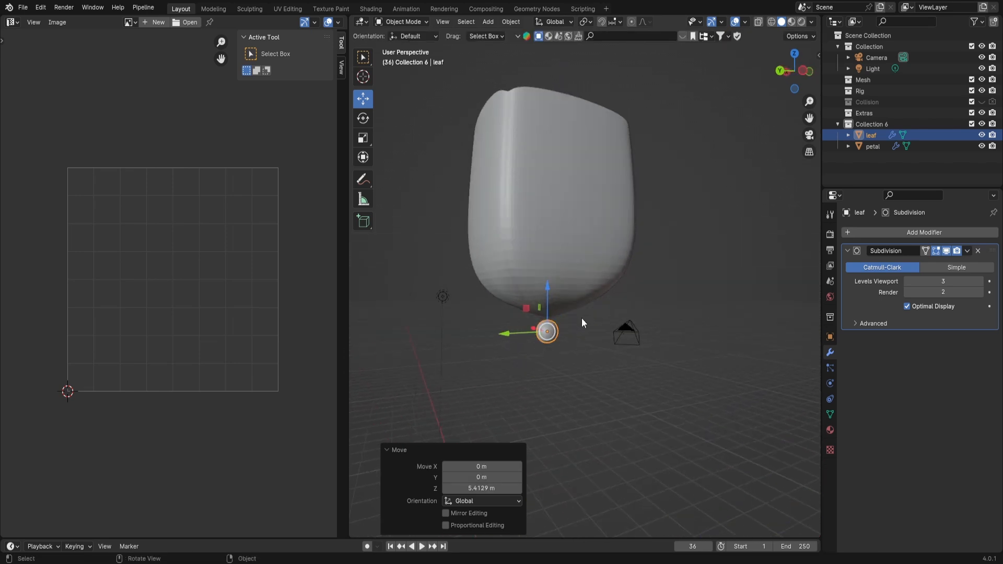
pyautogui.moveTo(582, 318); pyautogui.dragTo(531, 312, button='middle')
pyautogui.press('s')
pyautogui.click(596, 356)
# Select the leaf object's bottom face in Edit Mode and move it about -4.71 m along Z to form a long stem
pyautogui.press('Tab')
pyautogui.press('3')
pyautogui.click(547, 342)
pyautogui.moveTo(590, 264)
pyautogui.mouseDown(button='middle')
pyautogui.moveTo(581, 280)
pyautogui.moveTo(575, 250)
pyautogui.mouseUp(button='middle')
pyautogui.scroll(-3, 574, 251)
pyautogui.click(363, 99)
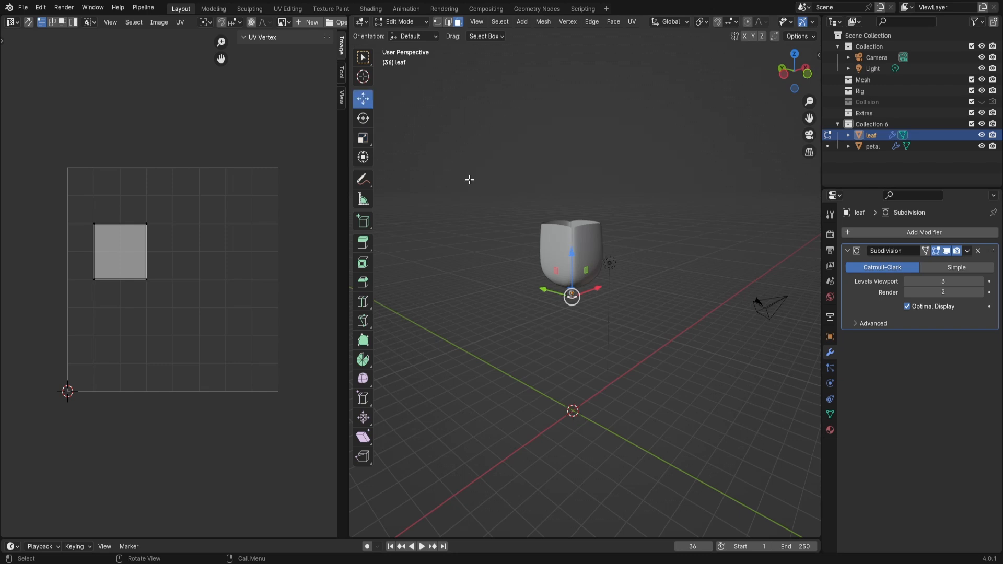
pyautogui.moveTo(569, 251); pyautogui.dragTo(536, 379)
pyautogui.moveTo(536, 379); pyautogui.dragTo(538, 334, button='middle')
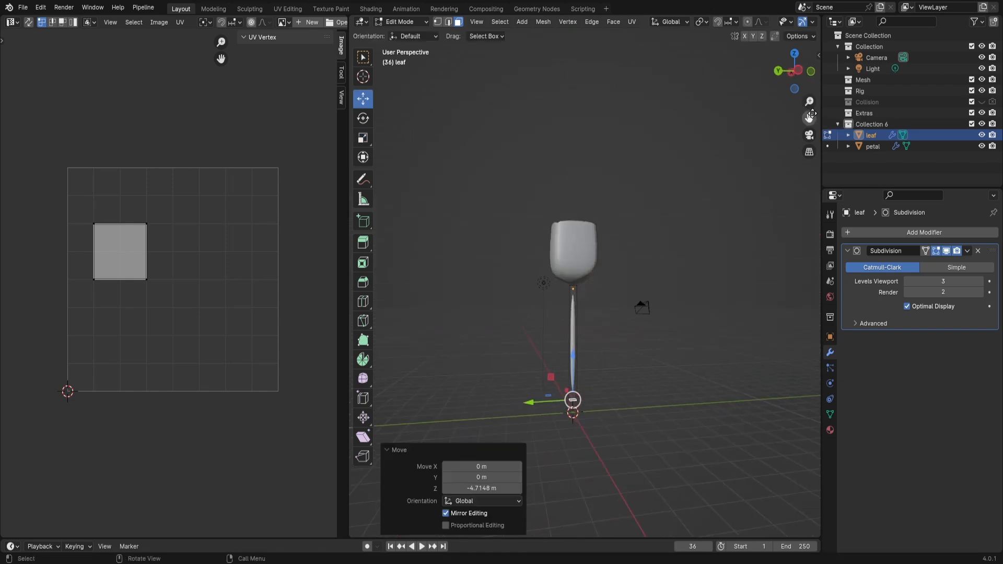
# Move the stem's bottom face a further -0.3983 m along Z down to the world origin
pyautogui.moveTo(809, 118); pyautogui.dragTo(647, 253)
pyautogui.scroll(5, 672, 296)
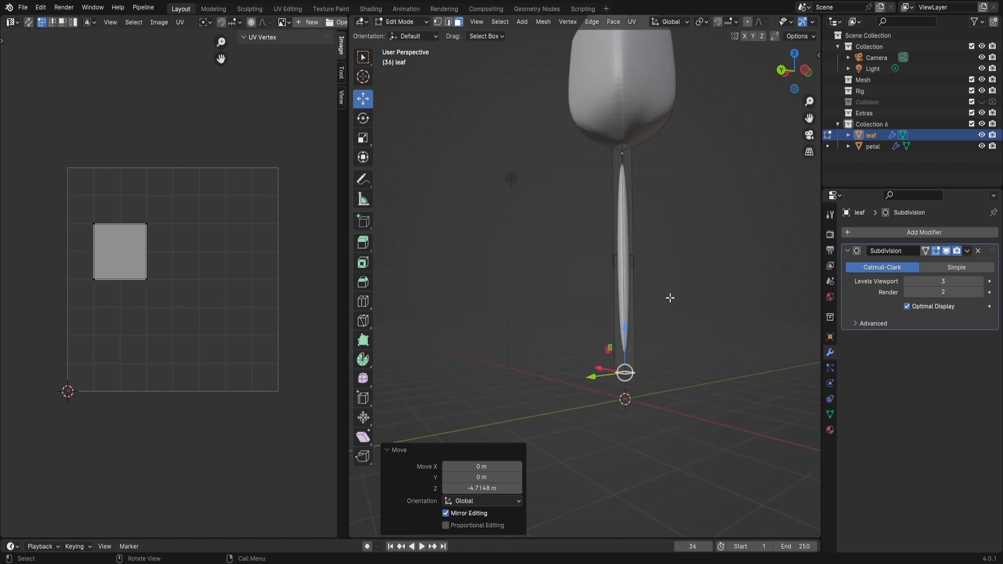
pyautogui.moveTo(632, 353)
pyautogui.mouseDown()
pyautogui.moveTo(627, 382)
pyautogui.moveTo(632, 372)
pyautogui.mouseUp()
pyautogui.moveTo(632, 373); pyautogui.dragTo(641, 143, button='middle')
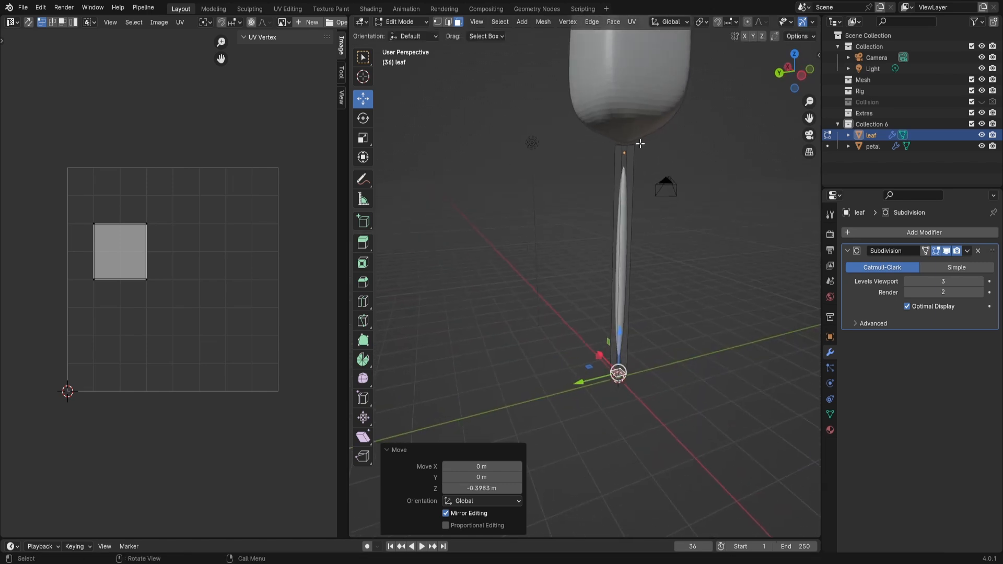
# Add a loop cut close to the stem's top end, slid to a factor of about -0.969, and another near its bottom end
pyautogui.press('2')
pyautogui.keyDown('alt'); pyautogui.click(631, 156); pyautogui.keyUp('alt')
pyautogui.press('g')
pyautogui.press('g')
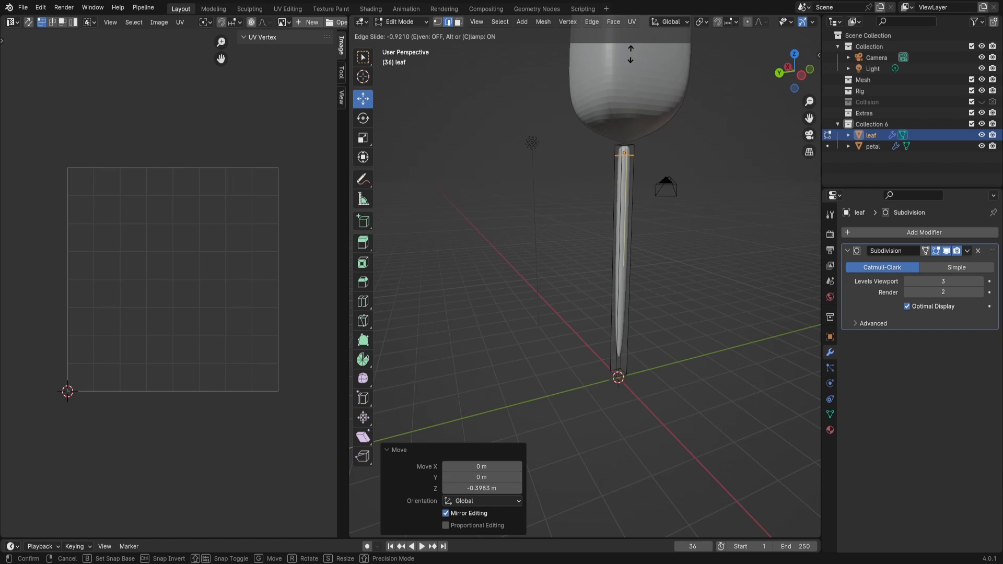
pyautogui.click(629, 48)
pyautogui.moveTo(629, 48); pyautogui.dragTo(616, 304, button='middle')
pyautogui.hotkey('ctrl', 'r')
pyautogui.click(616, 303)
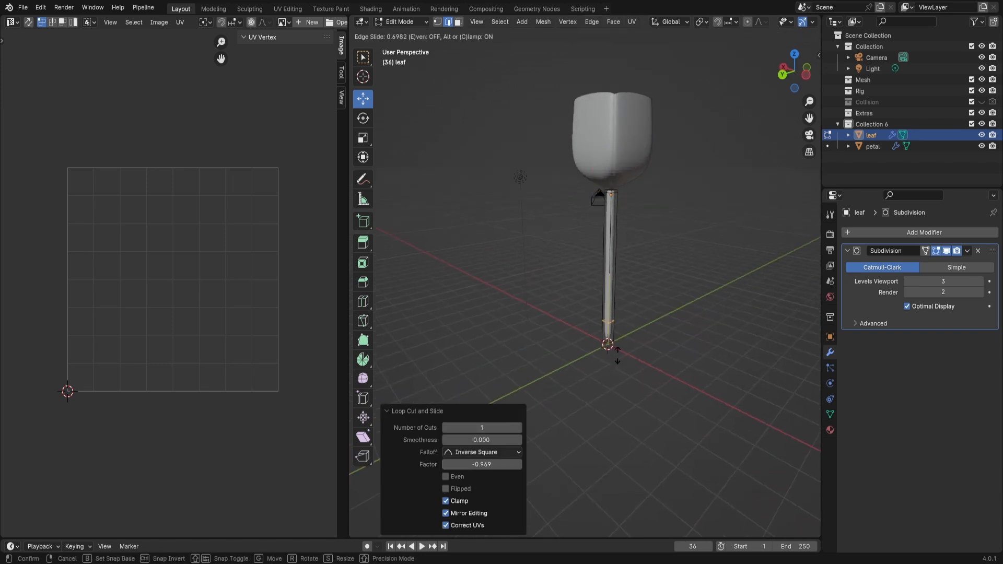
pyautogui.click(616, 365)
pyautogui.press('Tab')
# Thin the entire stem mesh with Shrink/Fatten by about -0.5 m
pyautogui.moveTo(598, 291); pyautogui.dragTo(668, 285, button='middle')
pyautogui.press('Tab')
pyautogui.press('a')
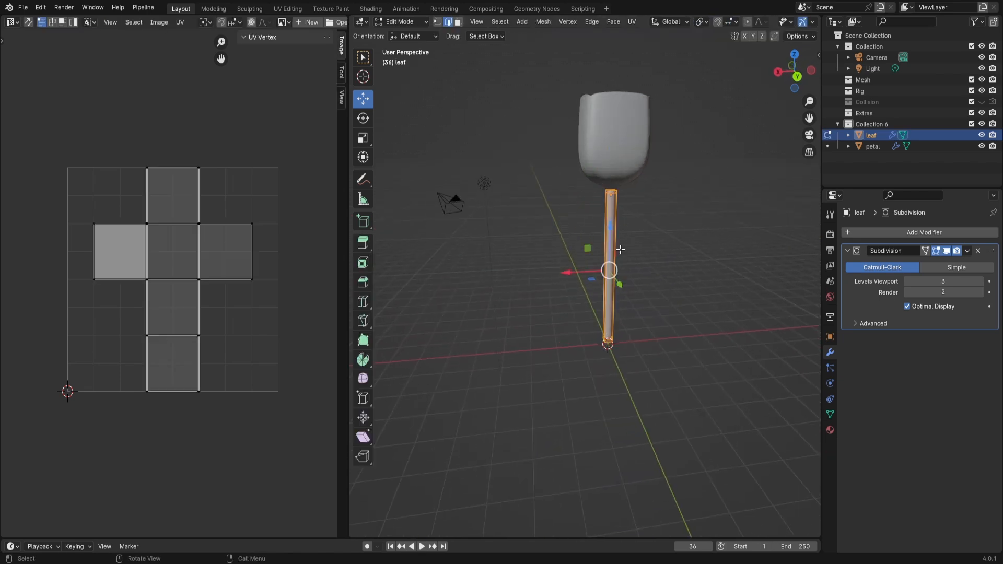
pyautogui.hotkey('shift', 's')
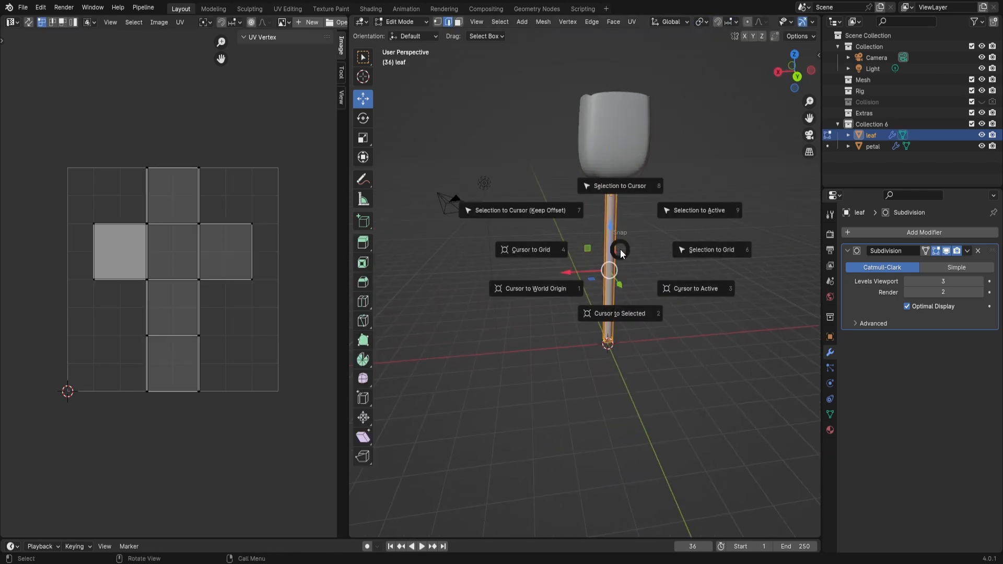
pyautogui.press('Escape')
pyautogui.hotkey('alt', 's')
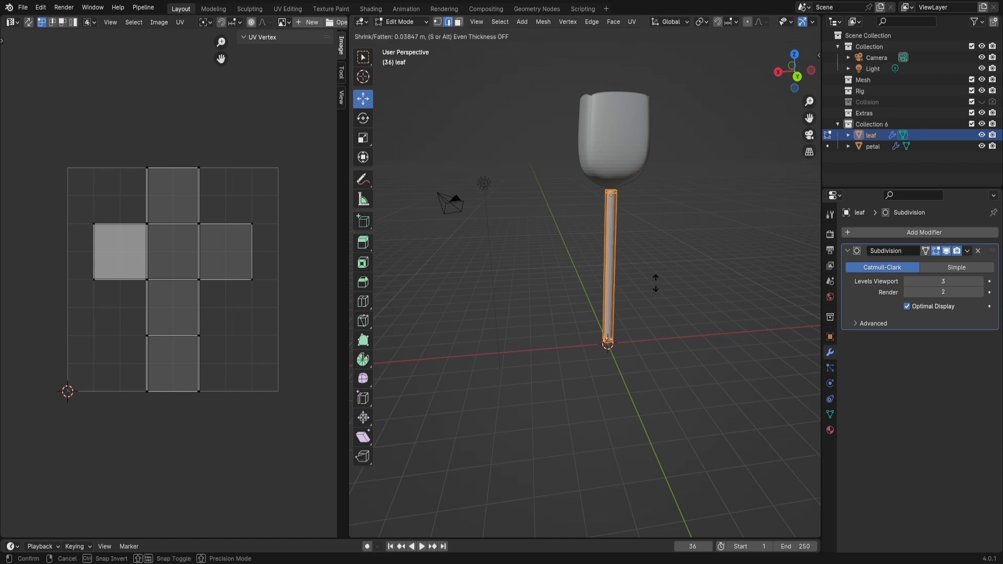
pyautogui.click(664, 290)
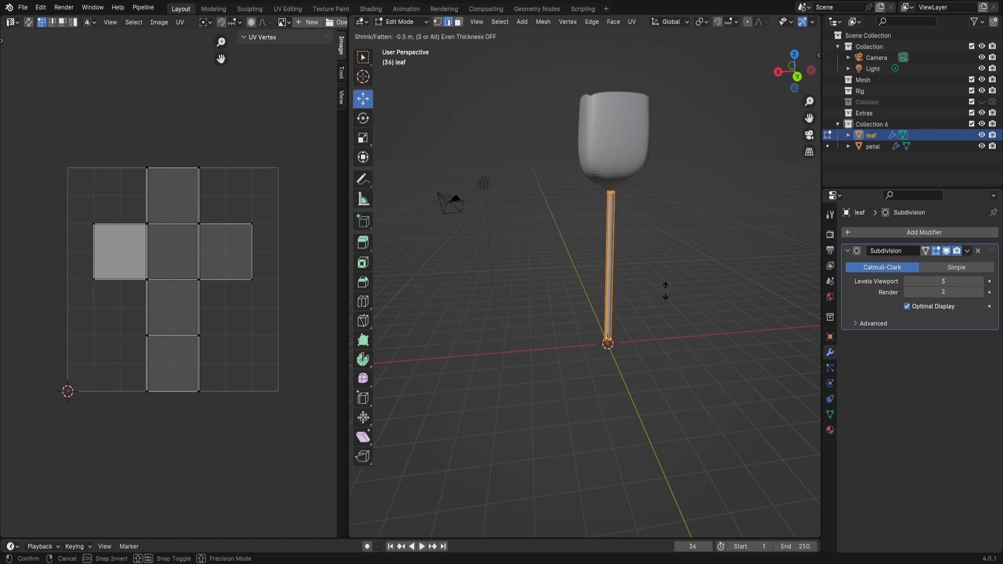
pyautogui.press('Tab')
pyautogui.moveTo(660, 273); pyautogui.dragTo(731, 320, button='middle')
pyautogui.click(643, 268)
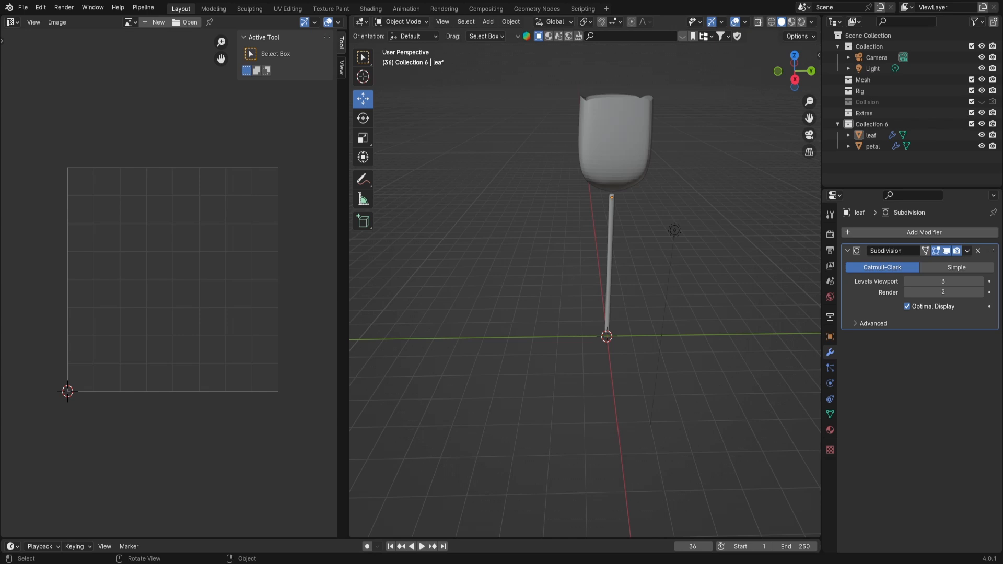
# Shift the whole stem mesh slightly up along Z in Edit Mode so its top meets the underside of the cup
pyautogui.moveTo(657, 240); pyautogui.dragTo(636, 210, button='middle')
pyautogui.press('Tab')
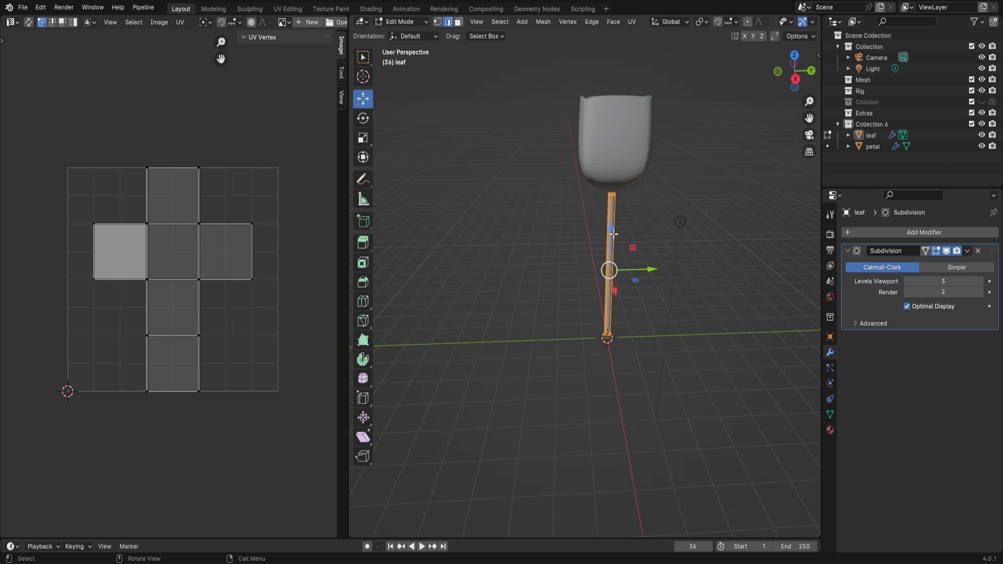
pyautogui.moveTo(613, 234); pyautogui.dragTo(614, 225)
pyautogui.press('Tab')
pyautogui.moveTo(617, 278); pyautogui.dragTo(663, 228, button='middle')
pyautogui.press('Tab')
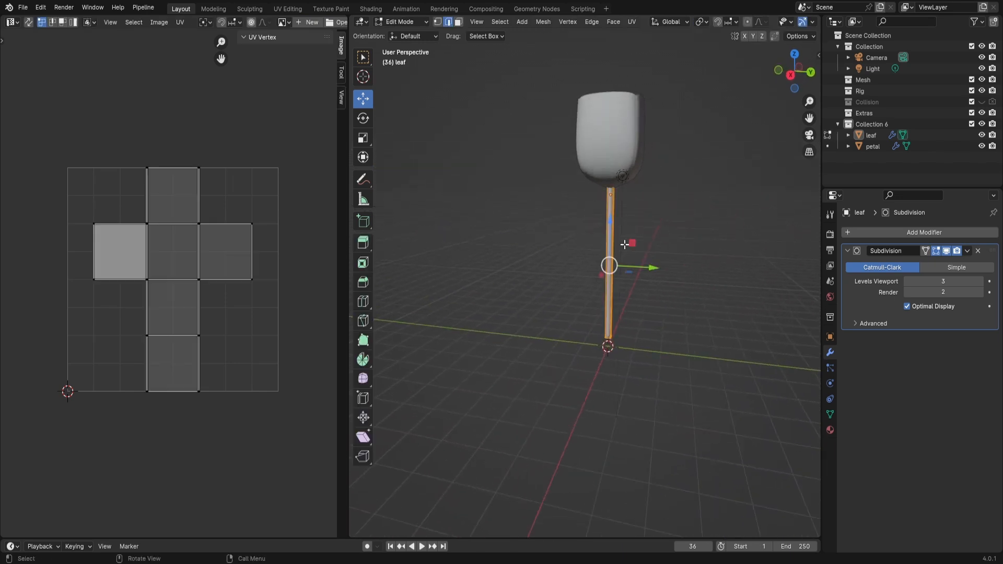
pyautogui.press('Tab')
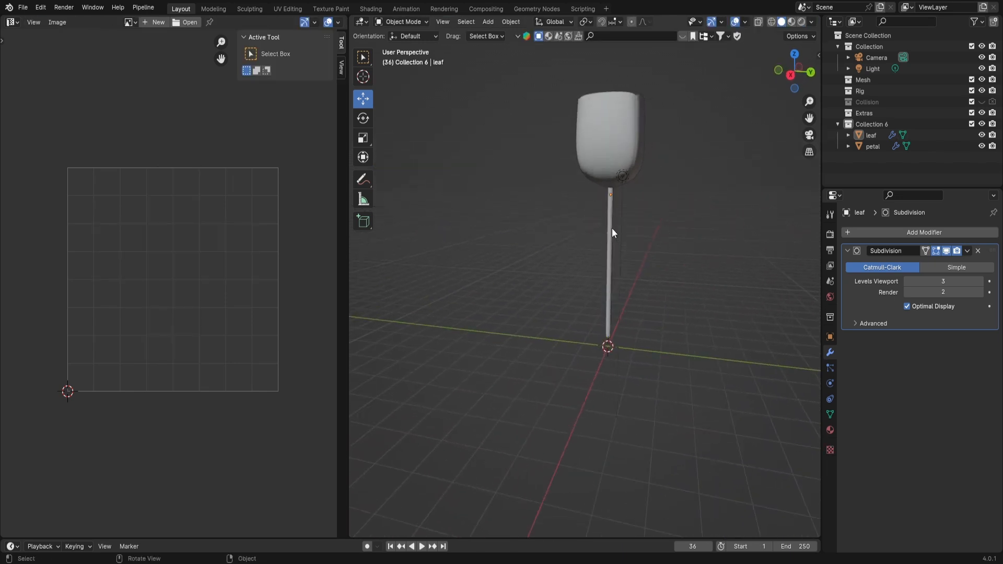
# Add a loop cut in the upper part of the stem at factor -0.500 and move it about 0.952 m along Y
pyautogui.press('Tab')
pyautogui.hotkey('ctrl', 'r')
pyautogui.click(610, 230)
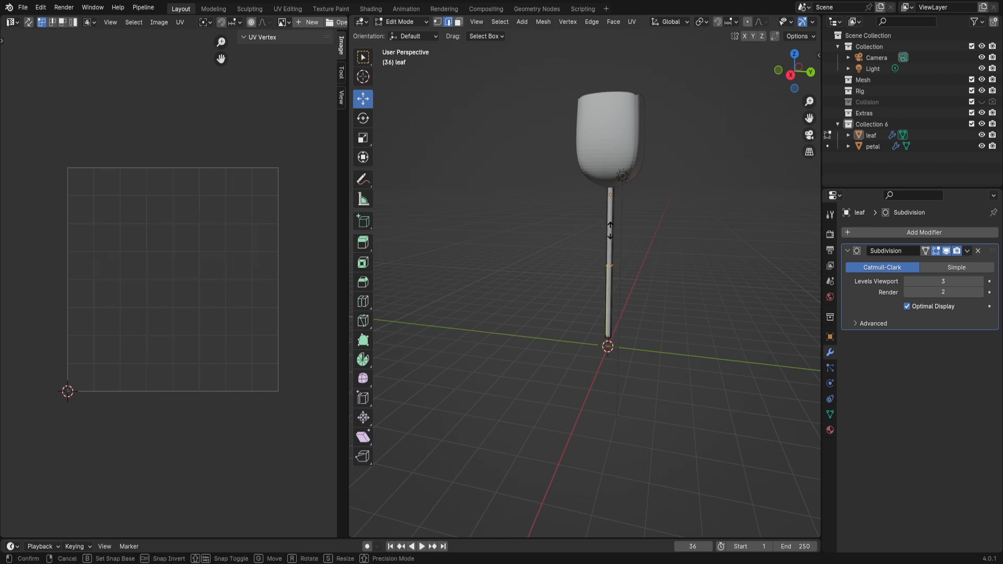
pyautogui.click(630, 191)
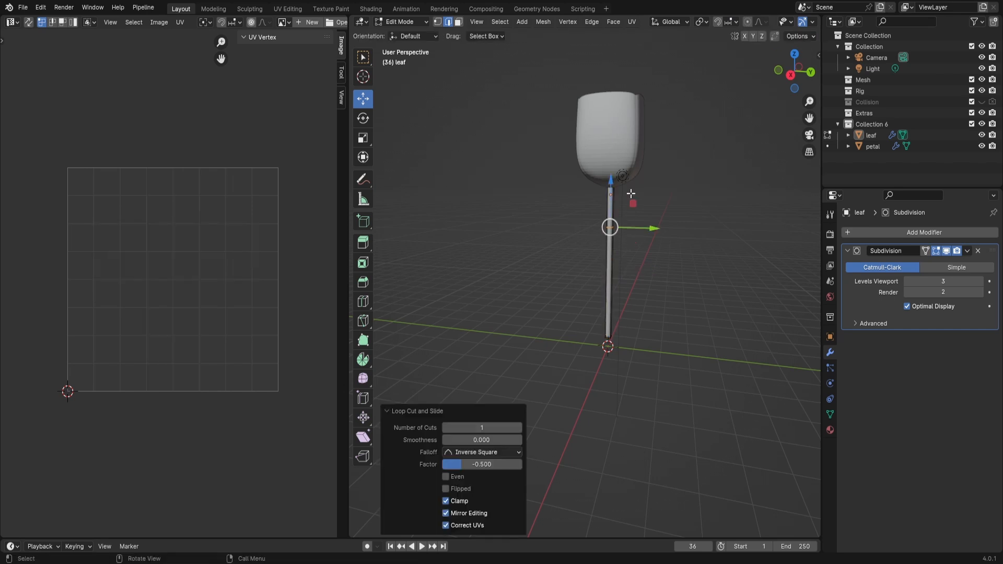
pyautogui.moveTo(656, 231); pyautogui.dragTo(682, 233)
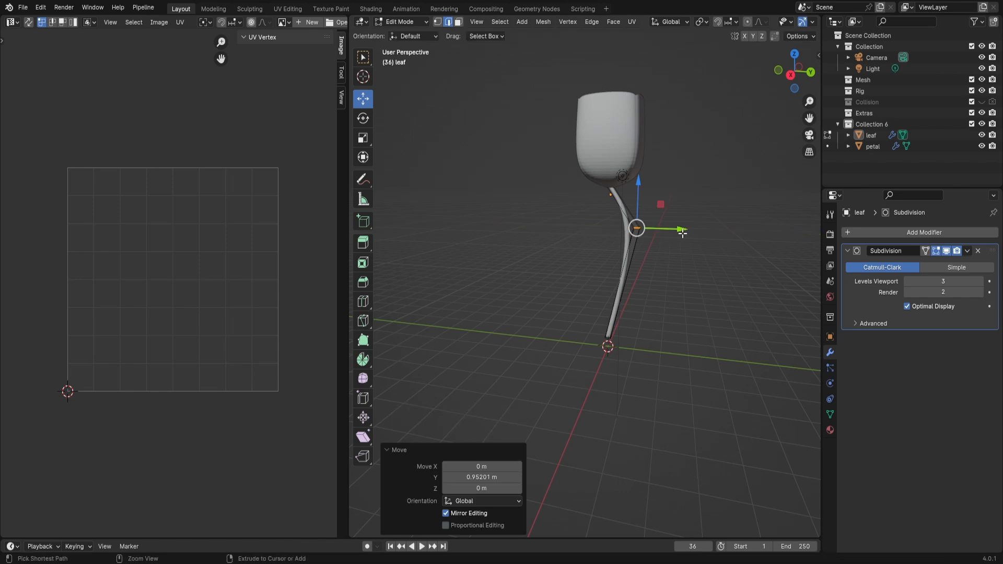
# Add a loop cut midway along the stem's lower section and move it about -0.517 m in Y and 0.224 m in Z
pyautogui.hotkey('ctrl', 'r')
pyautogui.click(628, 287)
pyautogui.click(631, 287)
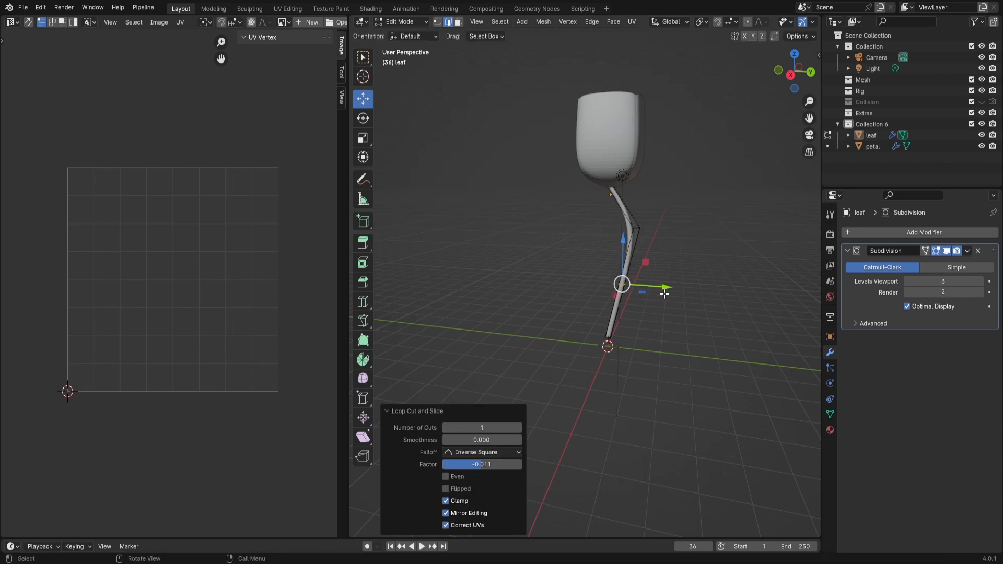
pyautogui.press('g')
pyautogui.click(648, 287)
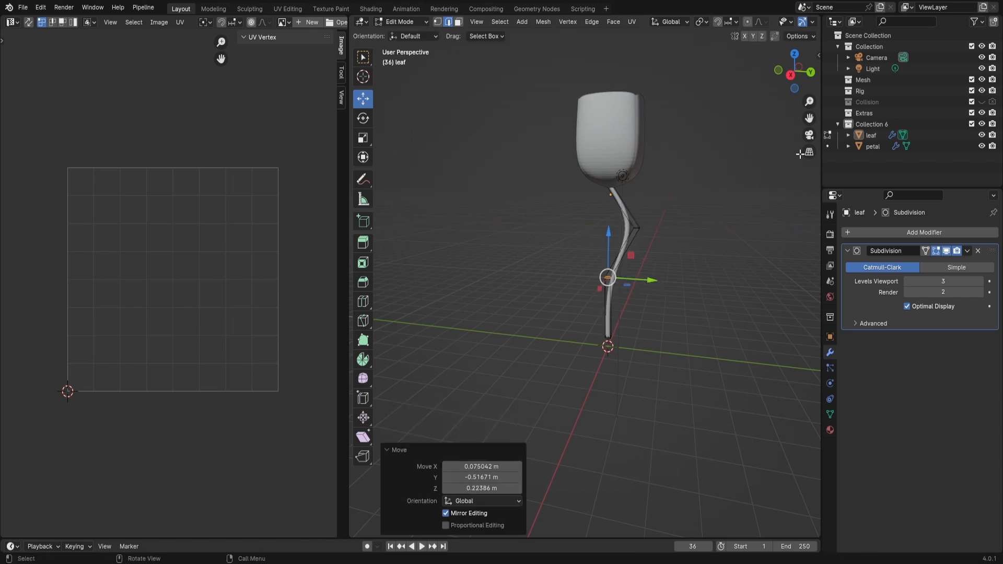
# Add a loop cut near the stem's top at a factor of about -0.586 and rotate it about 38.8° around X
pyautogui.moveTo(808, 120); pyautogui.dragTo(780, 163)
pyautogui.scroll(7, 592, 247)
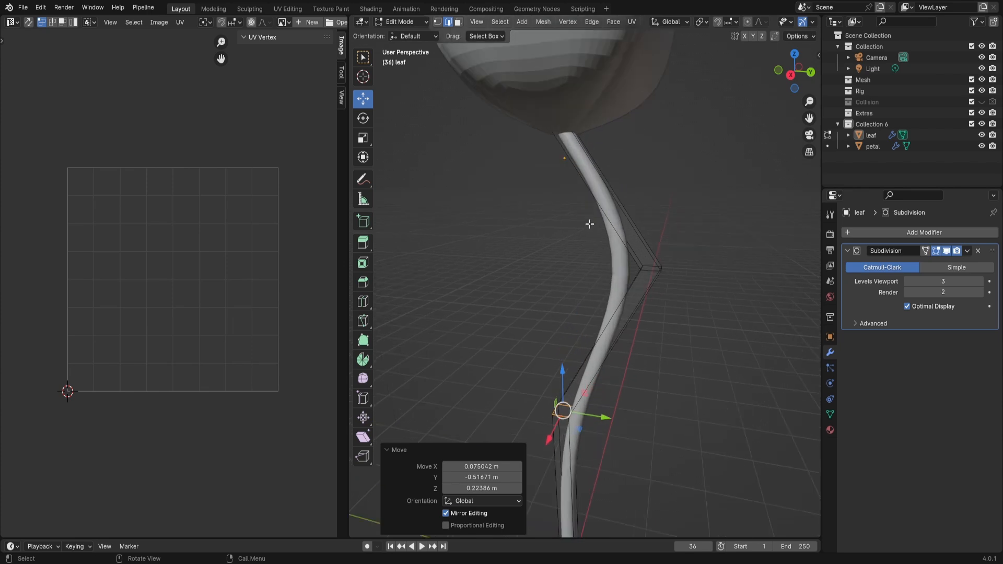
pyautogui.keyDown('alt'); pyautogui.click(606, 149); pyautogui.keyUp('alt')
pyautogui.press('g')
pyautogui.press('g')
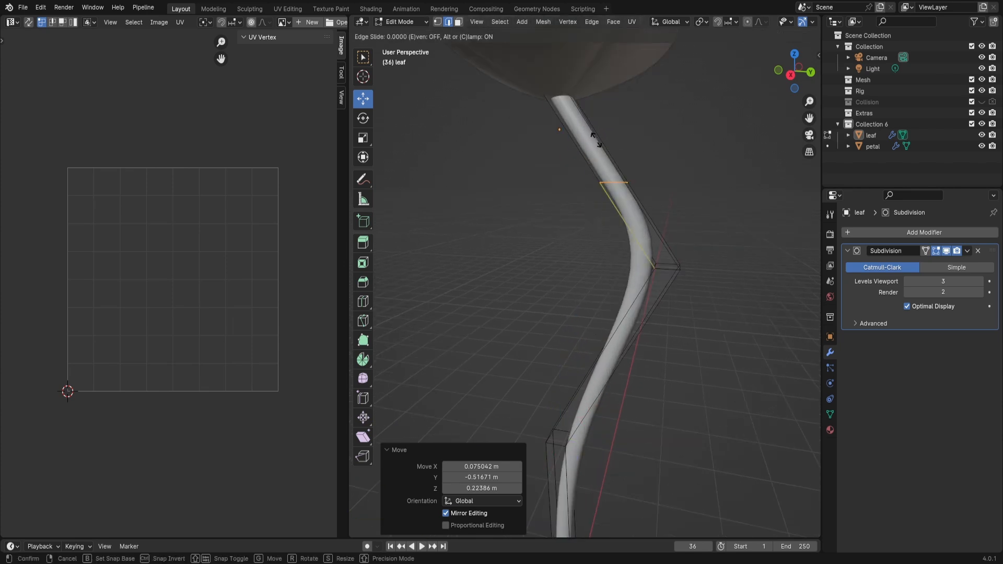
pyautogui.click(563, 101)
pyautogui.click(363, 118)
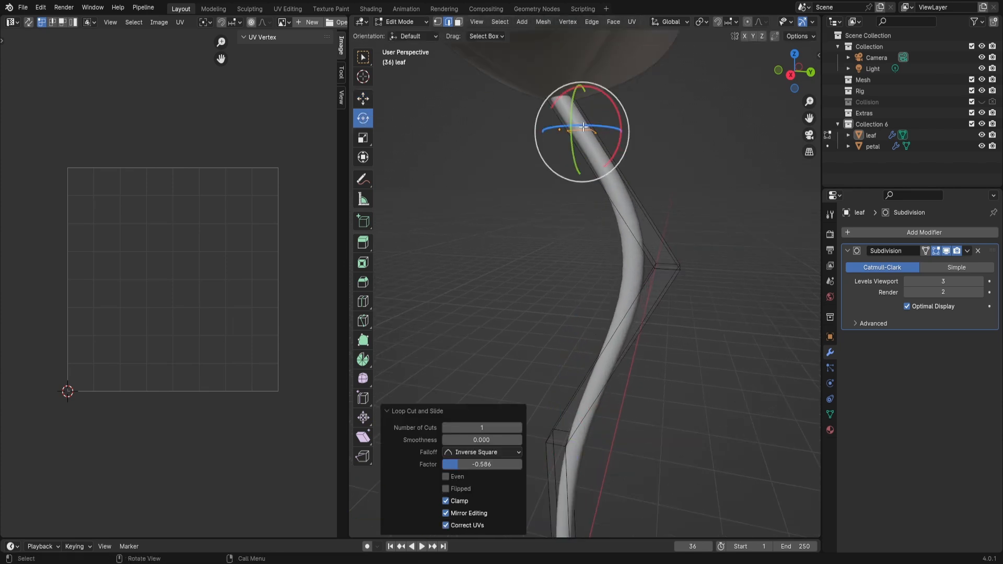
pyautogui.moveTo(630, 119); pyautogui.dragTo(602, 90)
pyautogui.scroll(-1, 611, 151)
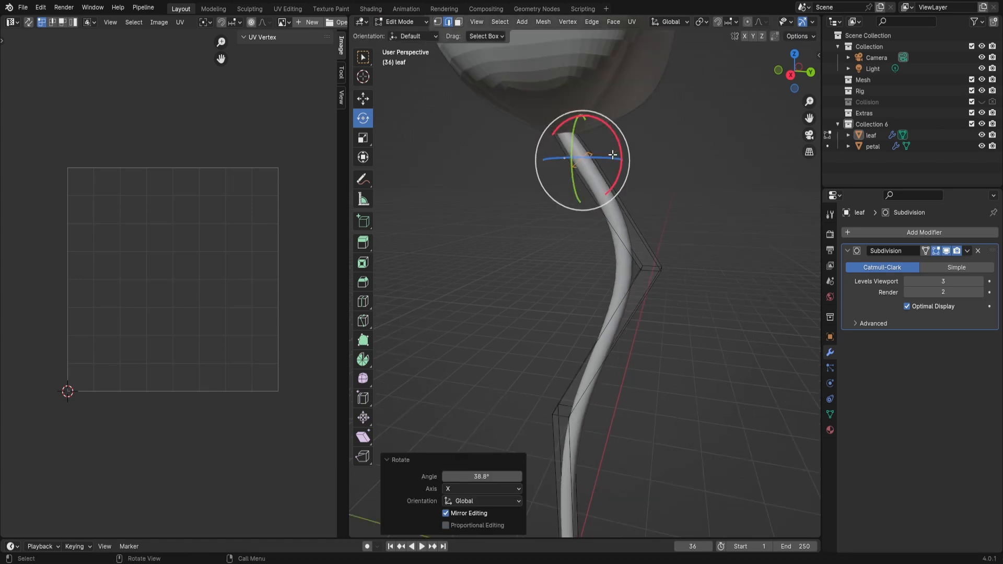
pyautogui.moveTo(612, 155); pyautogui.dragTo(648, 167, button='middle')
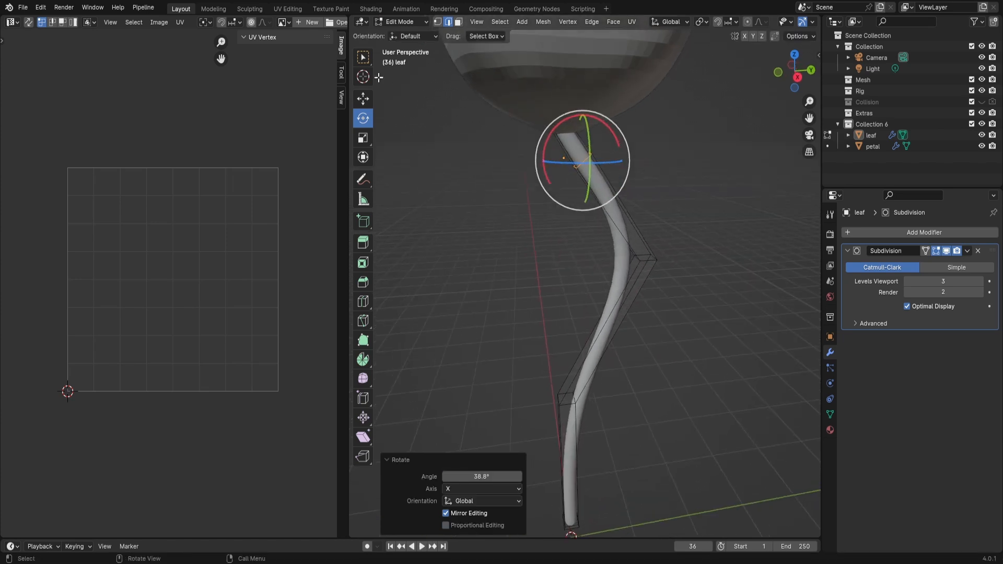
# Move the upper edge loop about -0.241 m along Y and rotate it slightly around X to smooth the bend under the cup
pyautogui.click(363, 100)
pyautogui.moveTo(620, 161); pyautogui.dragTo(593, 166)
pyautogui.click(363, 118)
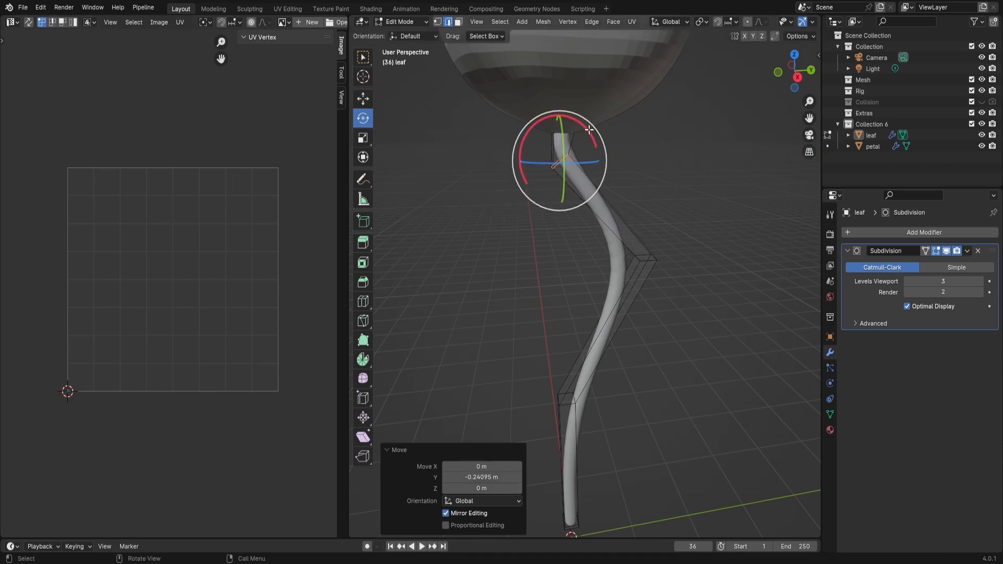
pyautogui.moveTo(602, 128); pyautogui.dragTo(590, 131)
pyautogui.scroll(-3, 662, 234)
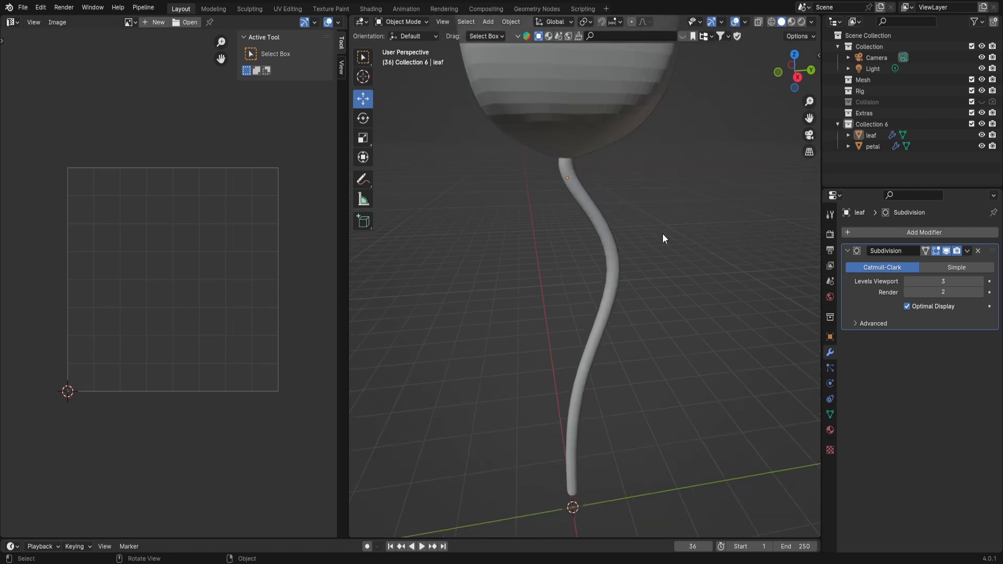
pyautogui.moveTo(663, 266); pyautogui.dragTo(630, 268, button='middle')
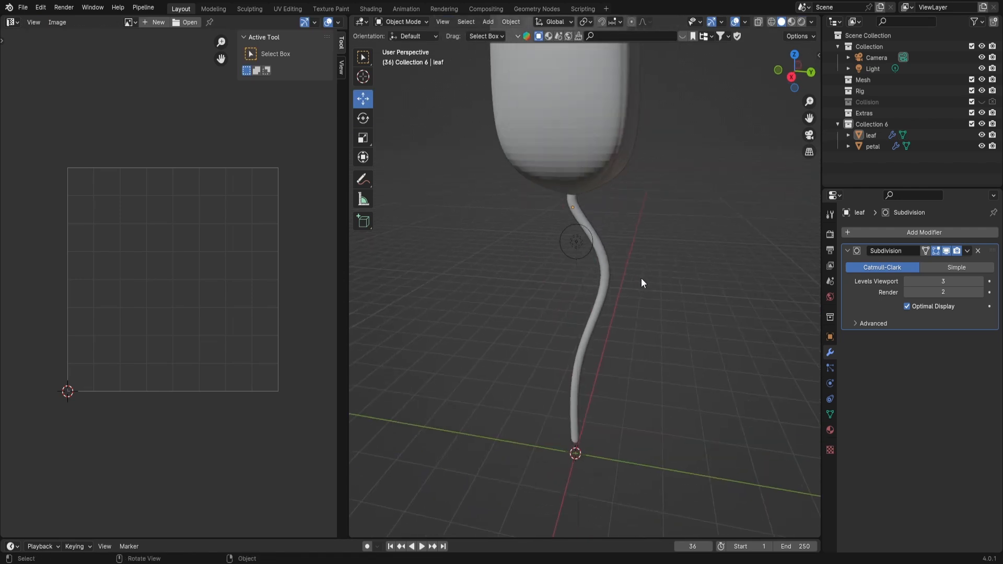
# Try to unwrap the stem's entire mesh using the Angle Based method
pyautogui.click(608, 269)
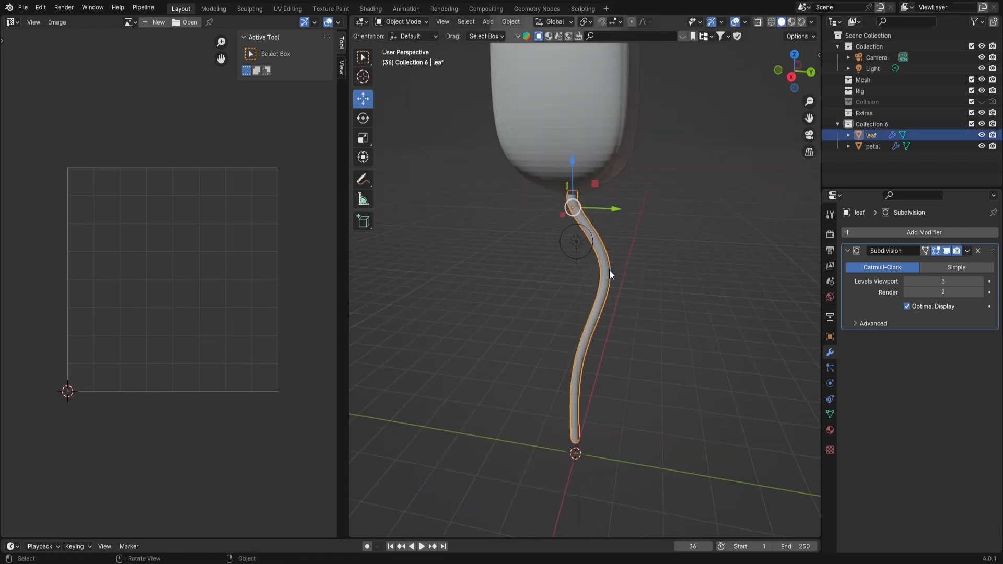
pyautogui.press('Tab')
pyautogui.press('a')
pyautogui.press('u')
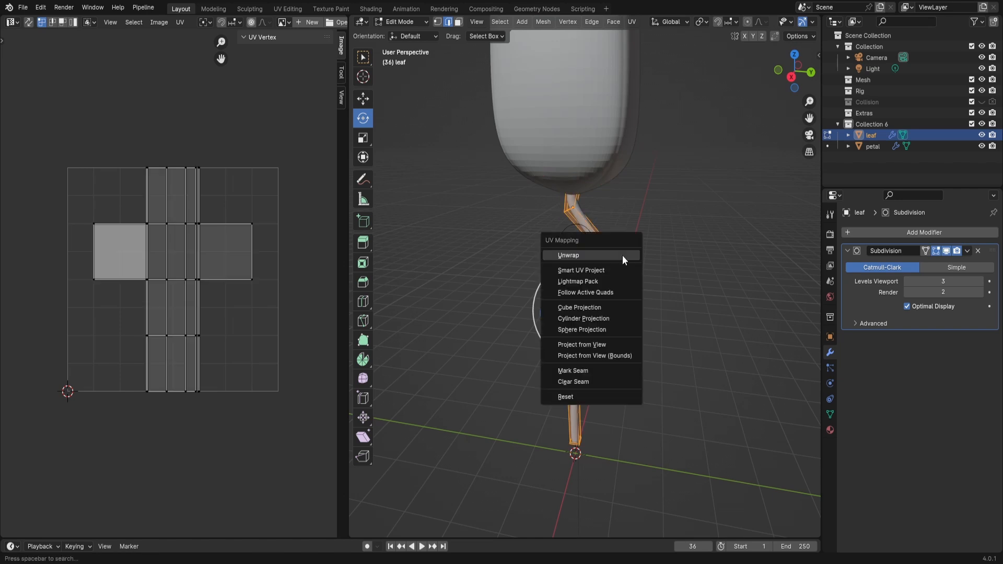
pyautogui.click(622, 255)
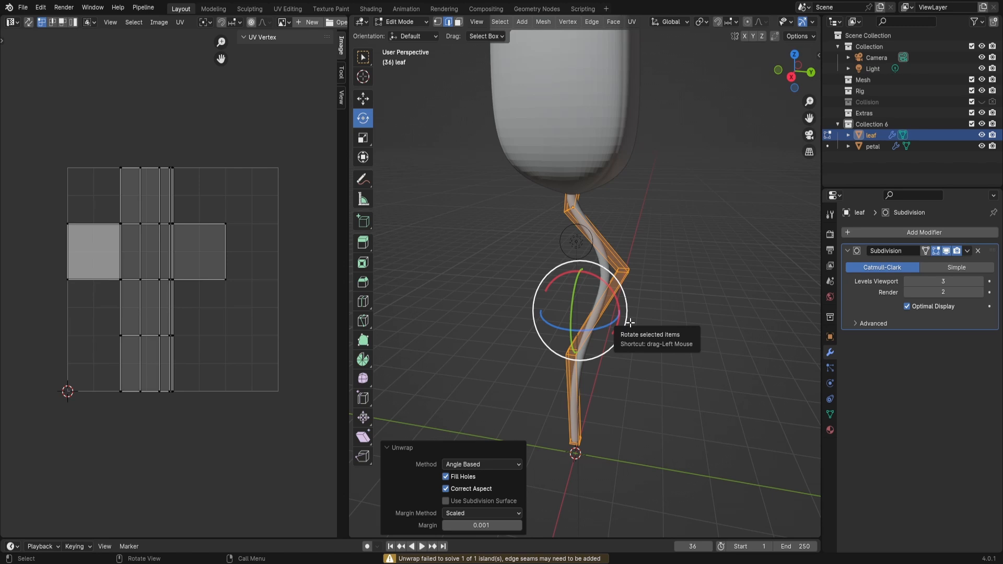
pyautogui.press('Tab')
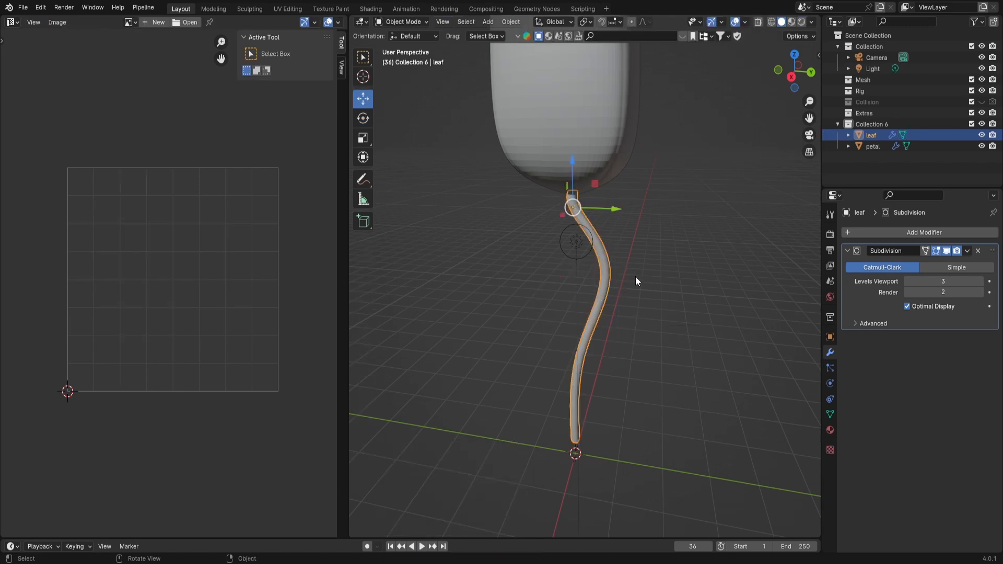
# Mark a seam along a lengthwise edge line of the stem
pyautogui.press('Tab')
pyautogui.moveTo(645, 253)
pyautogui.mouseDown(button='middle')
pyautogui.moveTo(545, 242)
pyautogui.moveTo(554, 256)
pyautogui.moveTo(510, 260)
pyautogui.moveTo(678, 258)
pyautogui.moveTo(555, 267)
pyautogui.moveTo(569, 259)
pyautogui.moveTo(603, 272)
pyautogui.moveTo(551, 264)
pyautogui.moveTo(564, 271)
pyautogui.mouseUp(button='middle')
pyautogui.hotkey('alt', 'a')
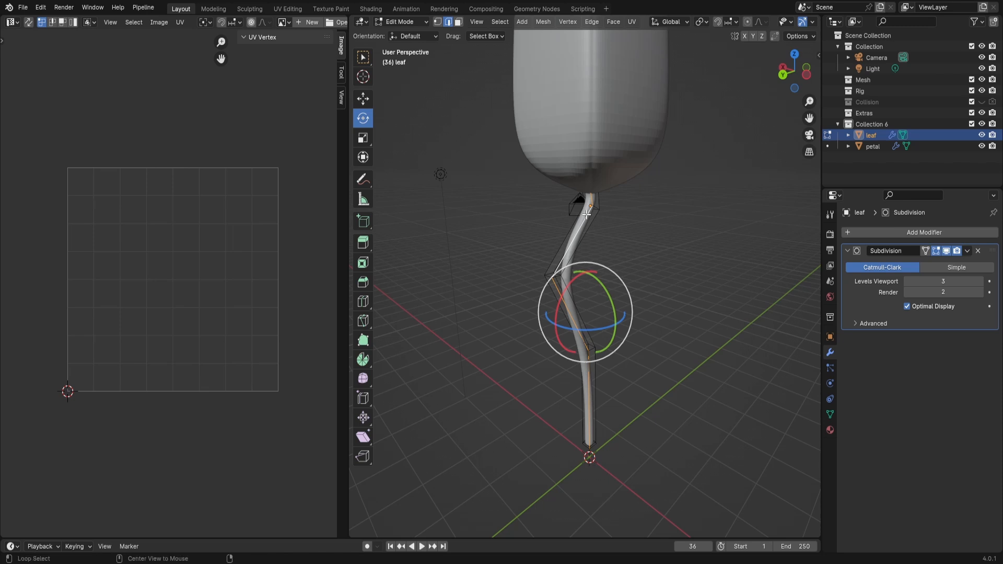
pyautogui.press('u')
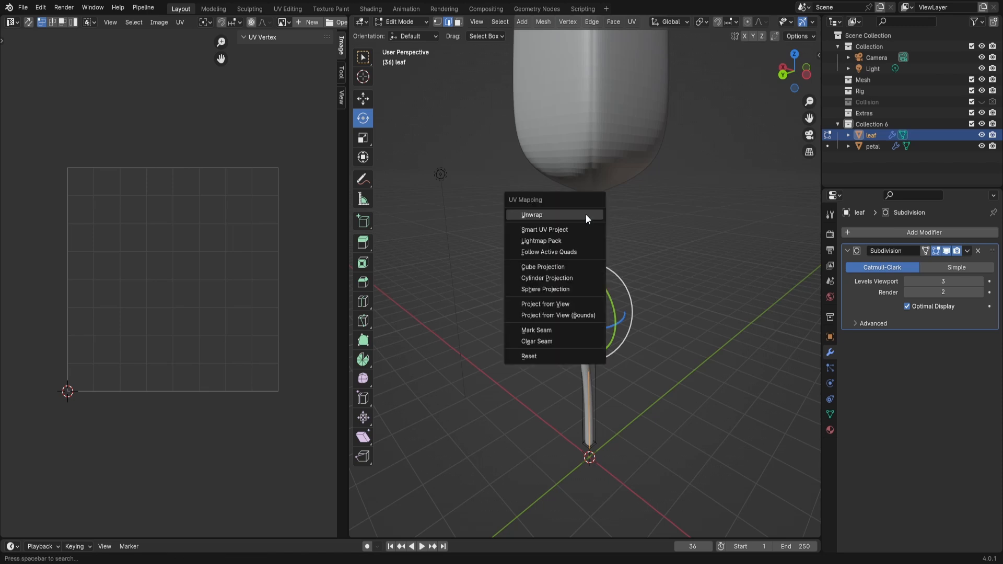
pyautogui.click(567, 316)
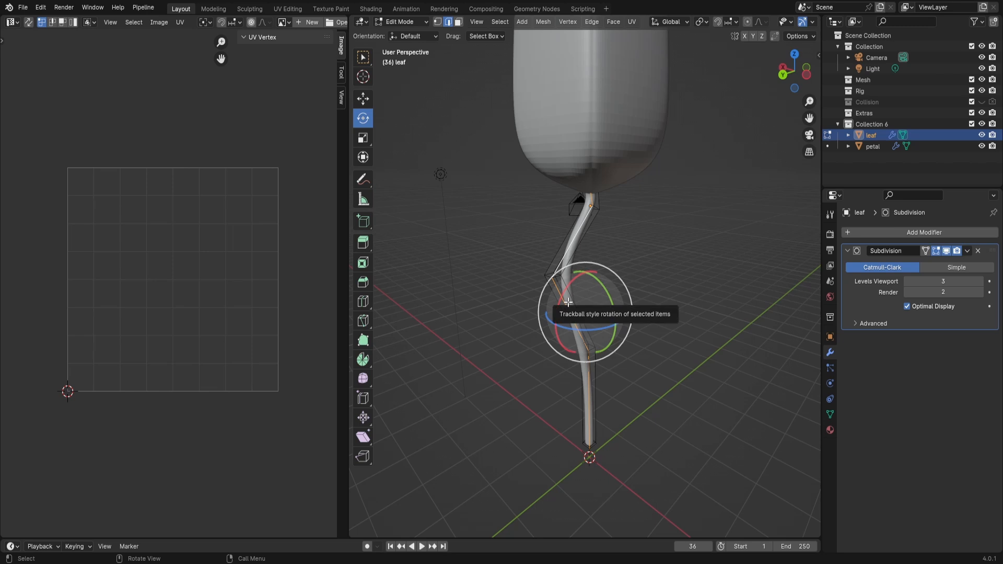
pyautogui.press('u')
pyautogui.click(538, 319)
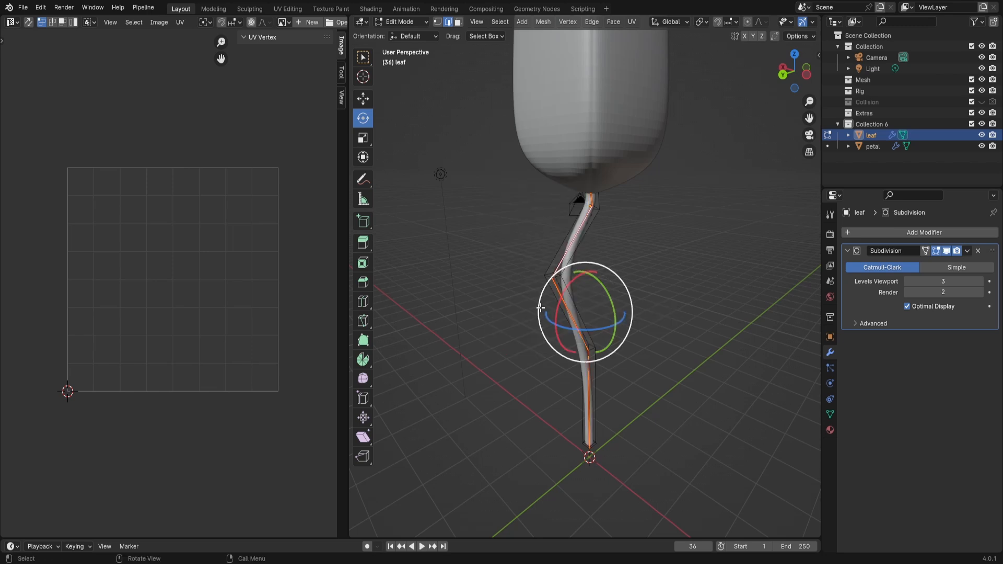
# Select the entire stem mesh and unwrap it along the marked seam using the Angle Based method
pyautogui.press('a')
pyautogui.press('u')
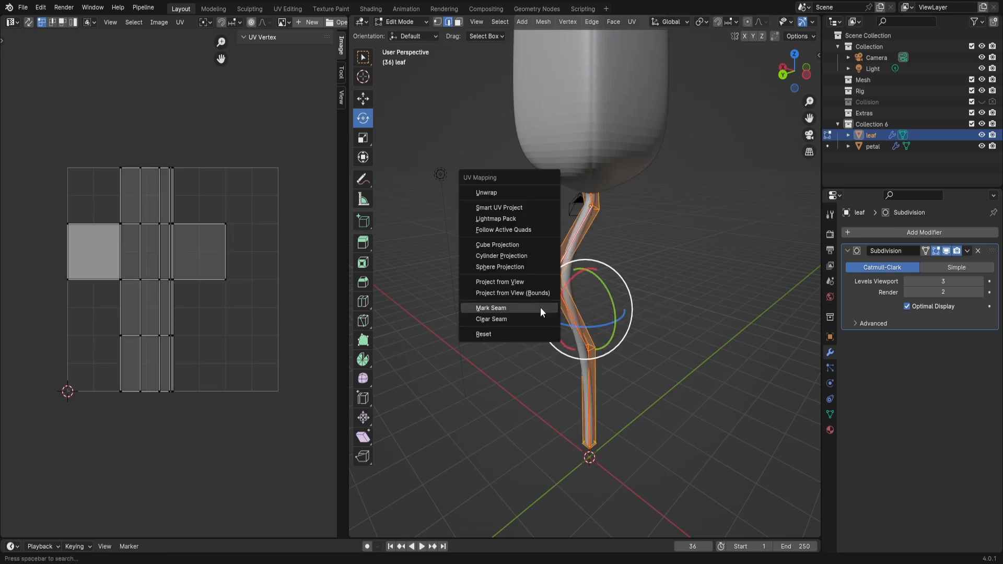
pyautogui.click(491, 193)
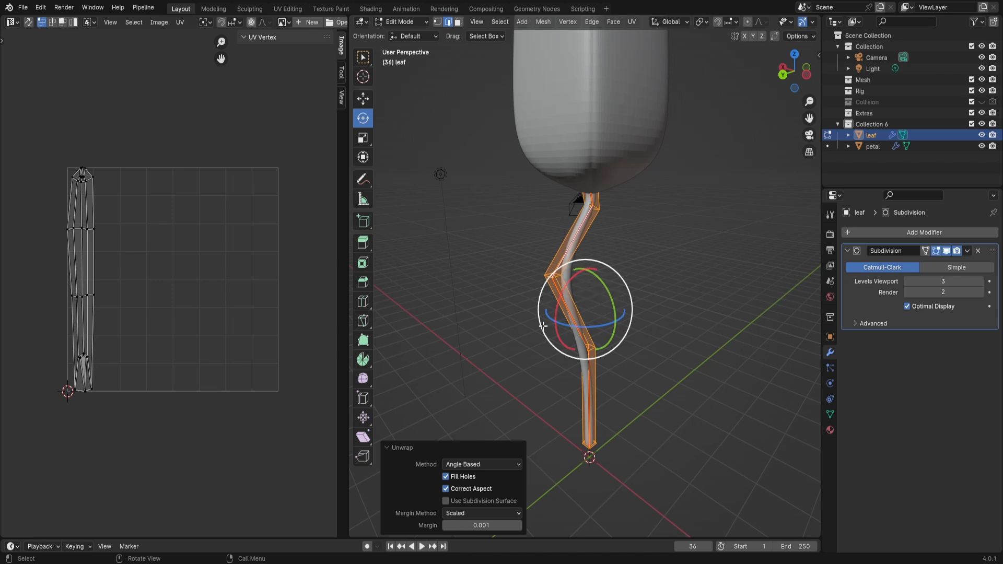
# Mark a seam around the face that caps the stem's lower end
pyautogui.moveTo(543, 326); pyautogui.dragTo(600, 264, button='middle')
pyautogui.moveTo(810, 118); pyautogui.dragTo(821, 21)
pyautogui.moveTo(697, 324); pyautogui.dragTo(683, 268, button='middle')
pyautogui.scroll(3, 647, 199)
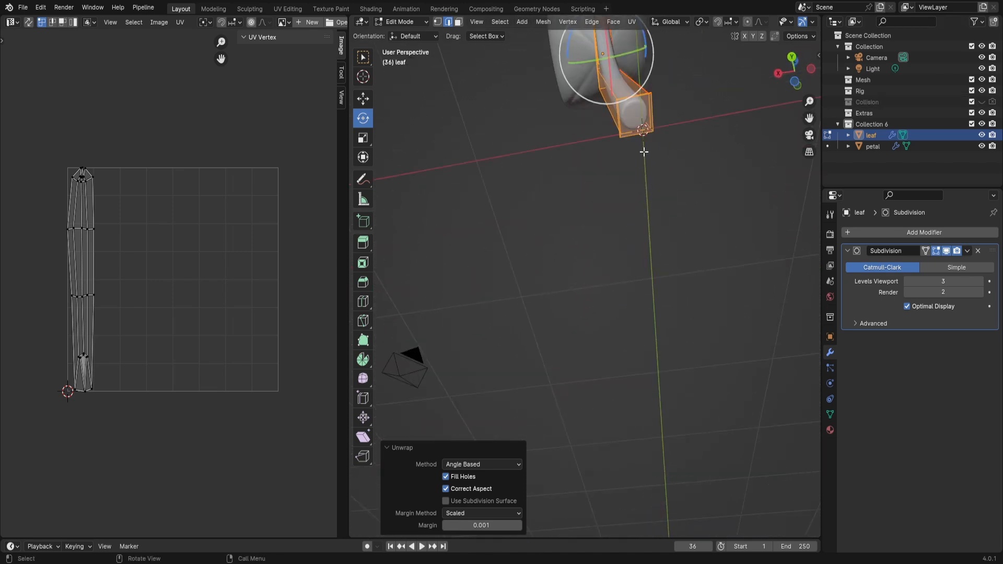
pyautogui.press('3')
pyautogui.moveTo(642, 125); pyautogui.dragTo(647, 170, button='middle')
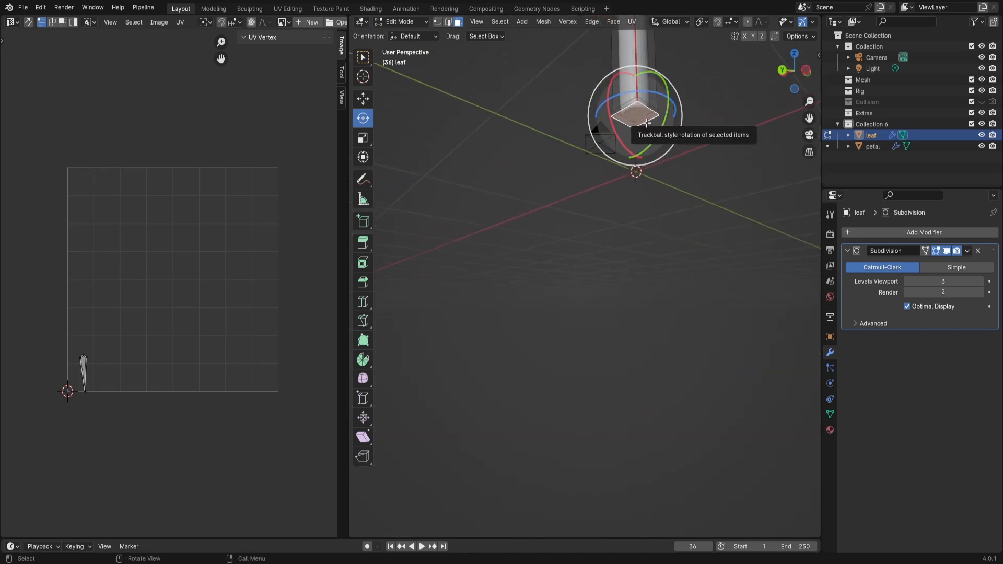
pyautogui.press('u')
pyautogui.click(617, 239)
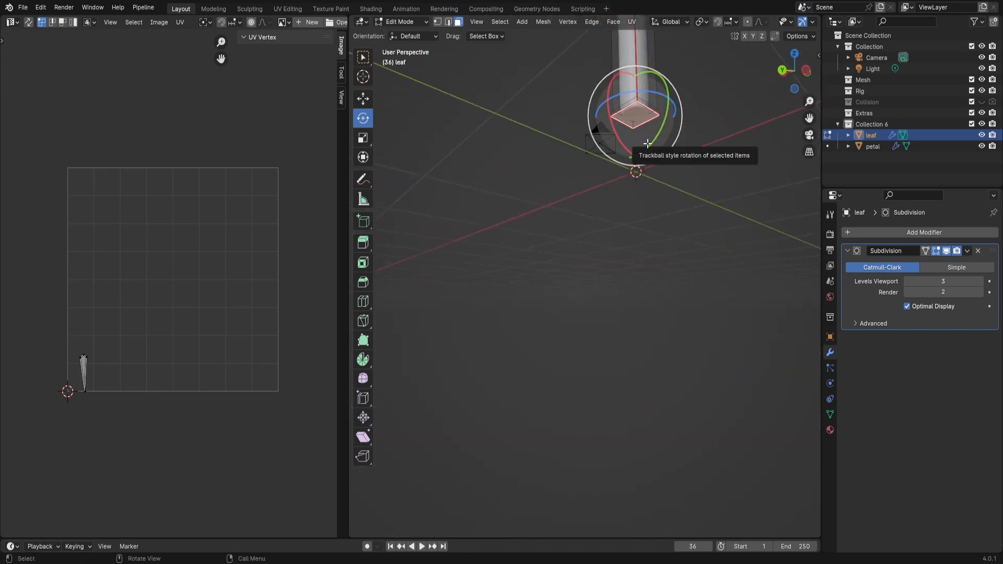
# Select the entire stem mesh and unwrap it again with the Angle Based method
pyautogui.press('a')
pyautogui.press('u')
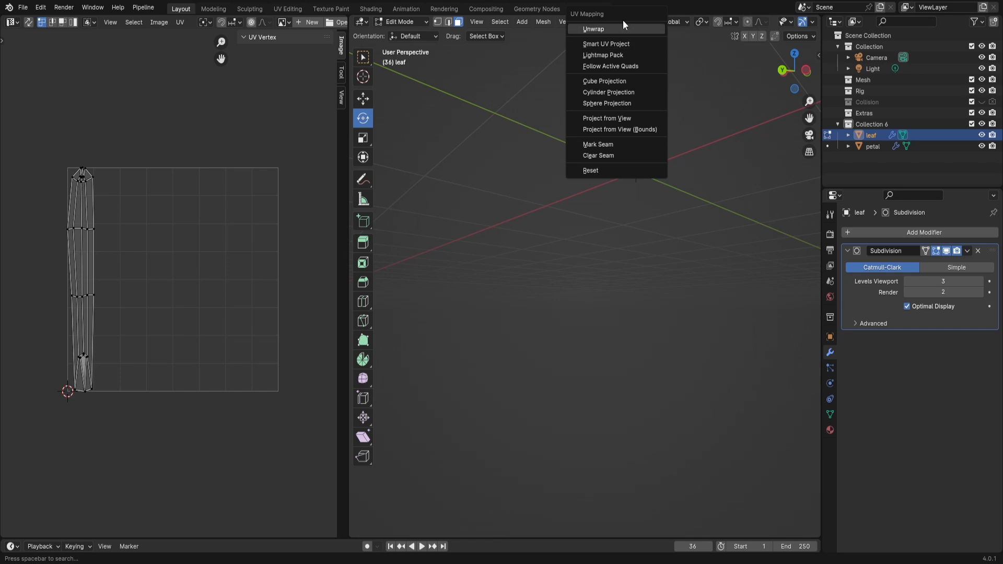
pyautogui.click(613, 29)
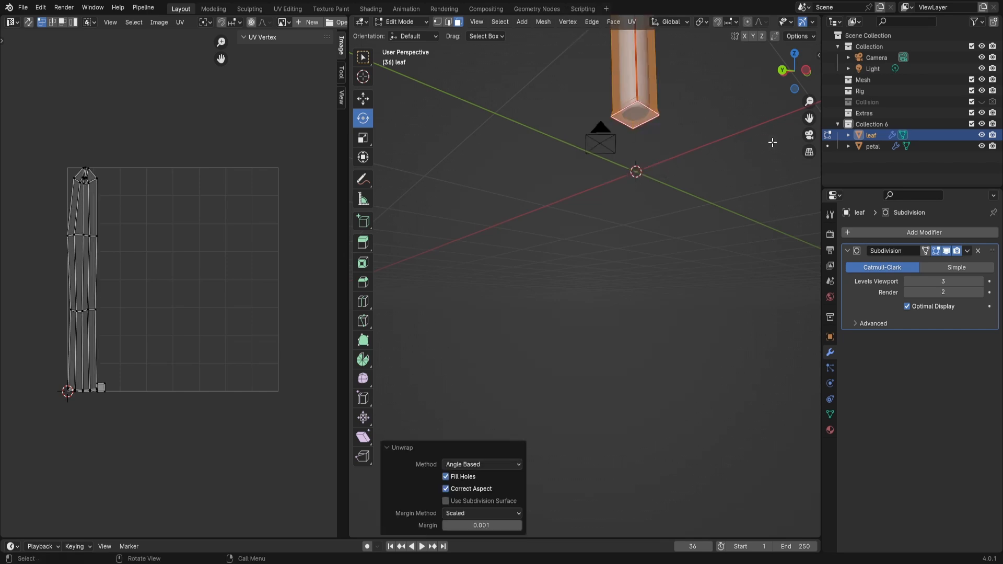
pyautogui.moveTo(808, 117); pyautogui.dragTo(809, 376)
pyautogui.scroll(-3, 605, 79)
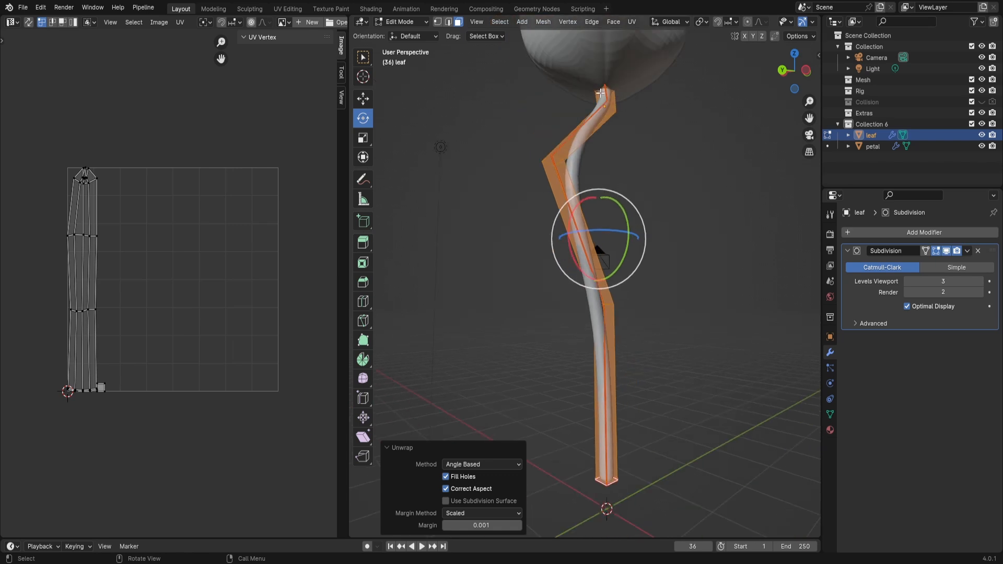
# Isolate the stem in local view and mark a seam around the face capping its upper end
pyautogui.moveTo(631, 92); pyautogui.dragTo(607, 155, button='middle')
pyautogui.scroll(-2, 619, 89)
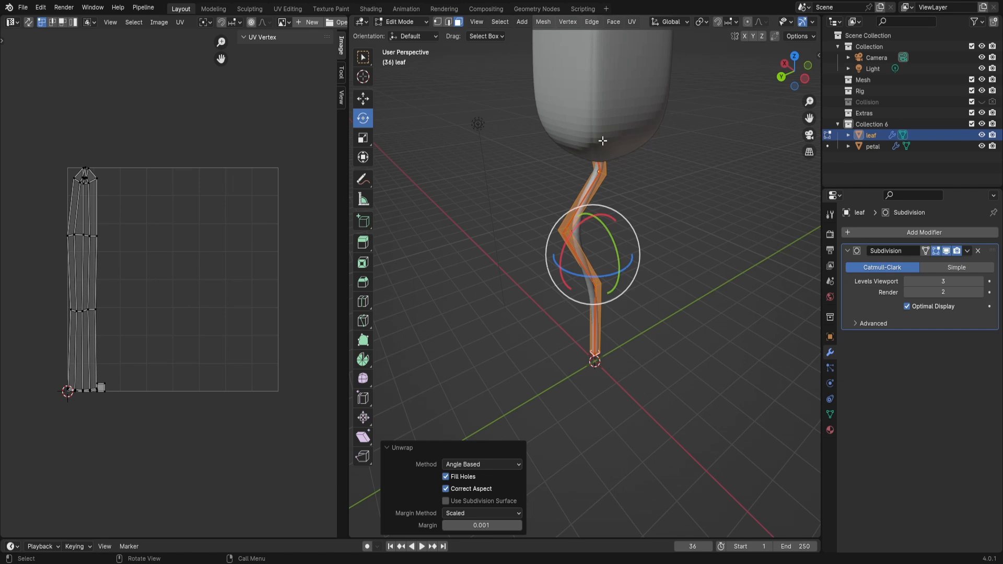
pyautogui.press('KP_Divide')
pyautogui.click(625, 99)
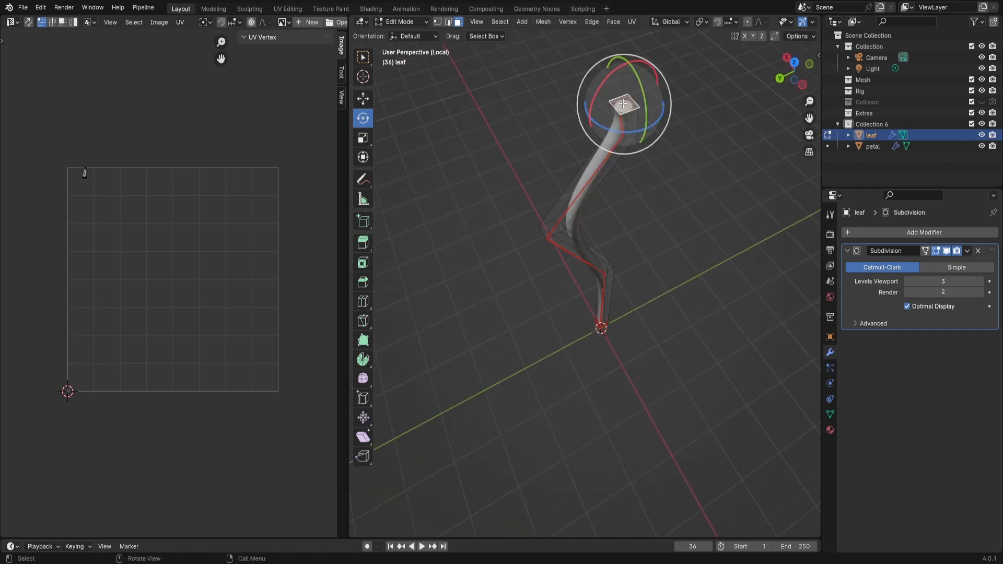
pyautogui.press('u')
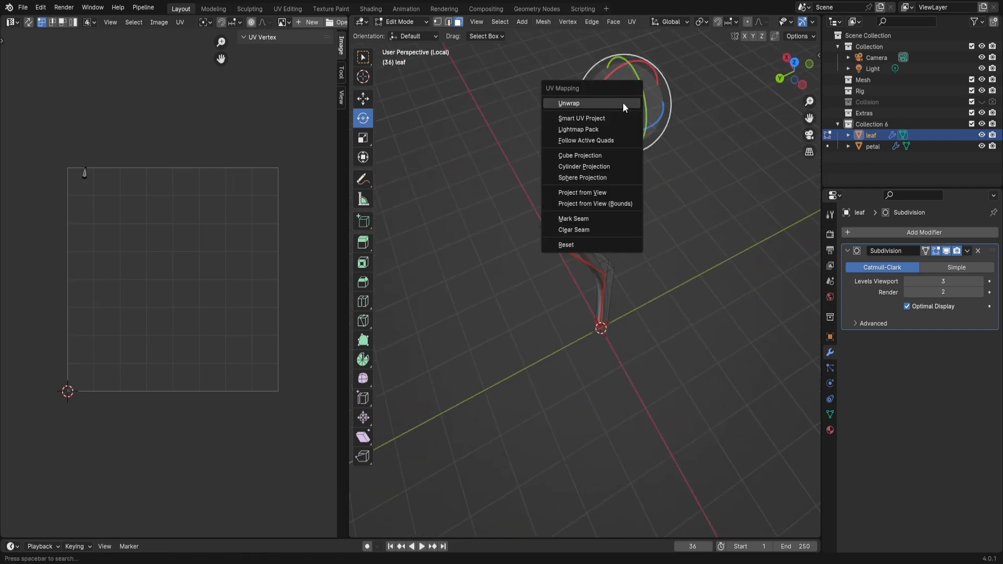
pyautogui.click(582, 220)
# Unwrap the whole stem along all its seams using the Angle Based method, then return to Object Mode and leave local view
pyautogui.press('a')
pyautogui.hotkey('alt', 'a')
pyautogui.press('a')
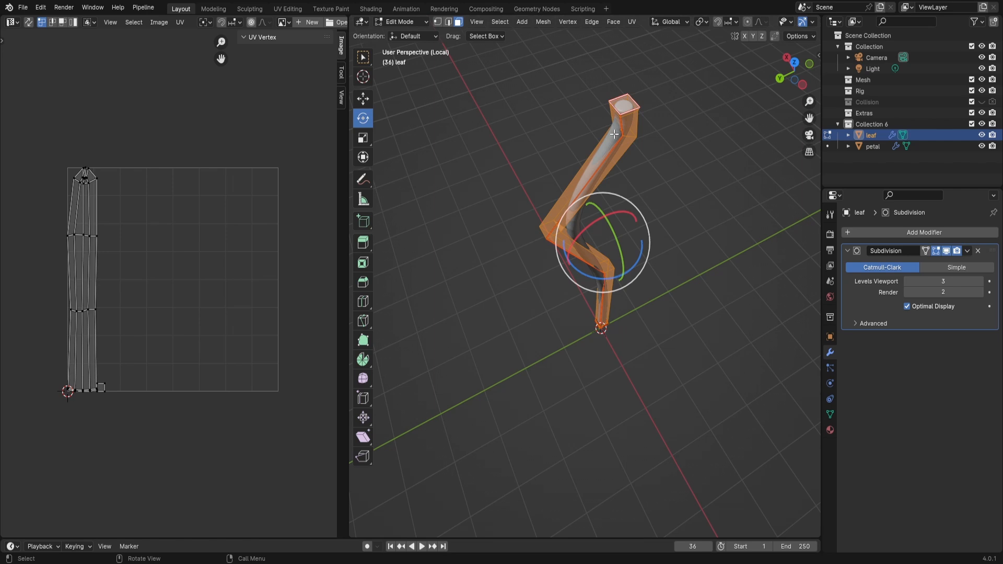
pyautogui.press('u')
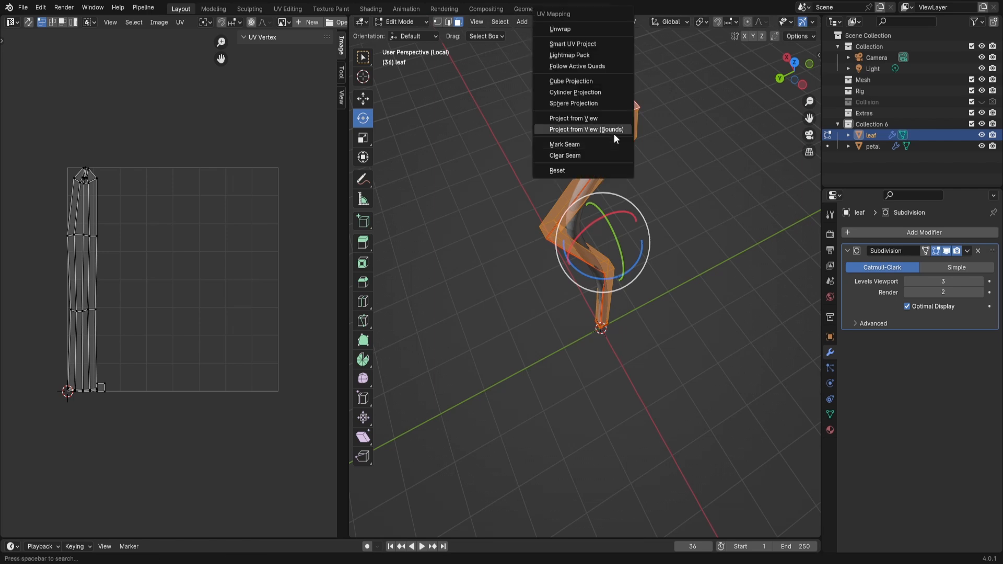
pyautogui.click(582, 27)
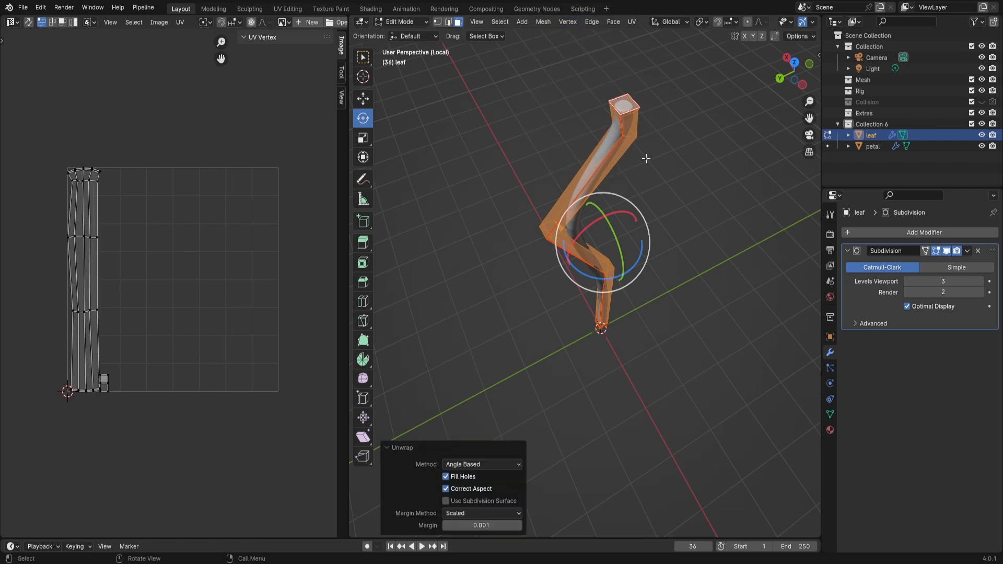
pyautogui.press('Tab')
pyautogui.moveTo(598, 184); pyautogui.dragTo(622, 144, button='middle')
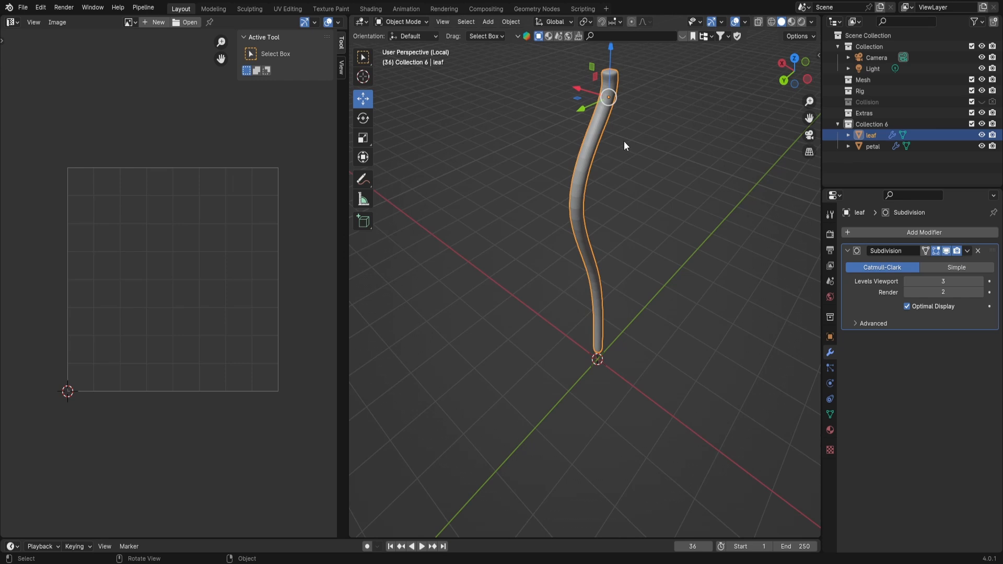
pyautogui.press('KP_Divide')
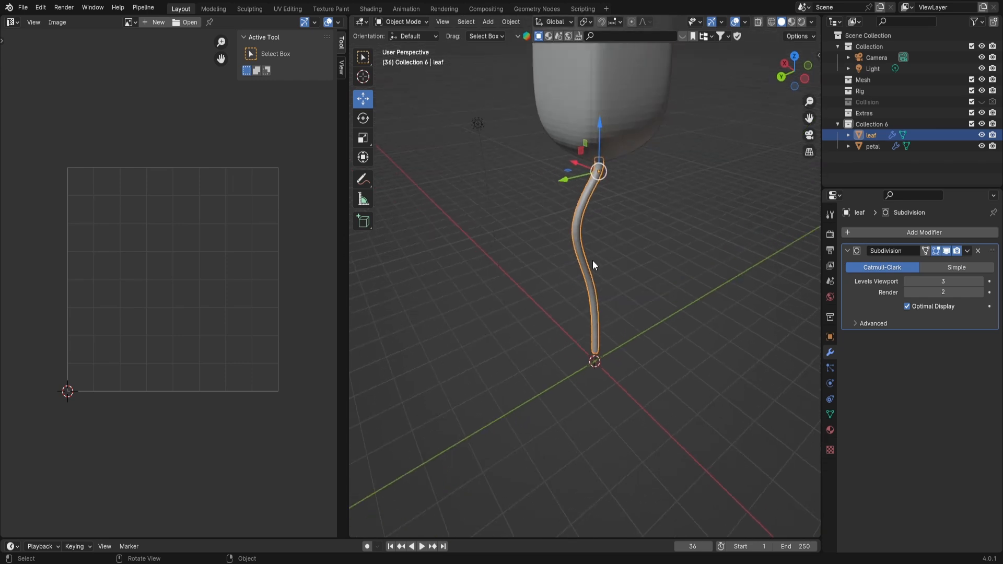
pyautogui.hotkey('shift', 'a')
pyautogui.moveTo(602, 253)
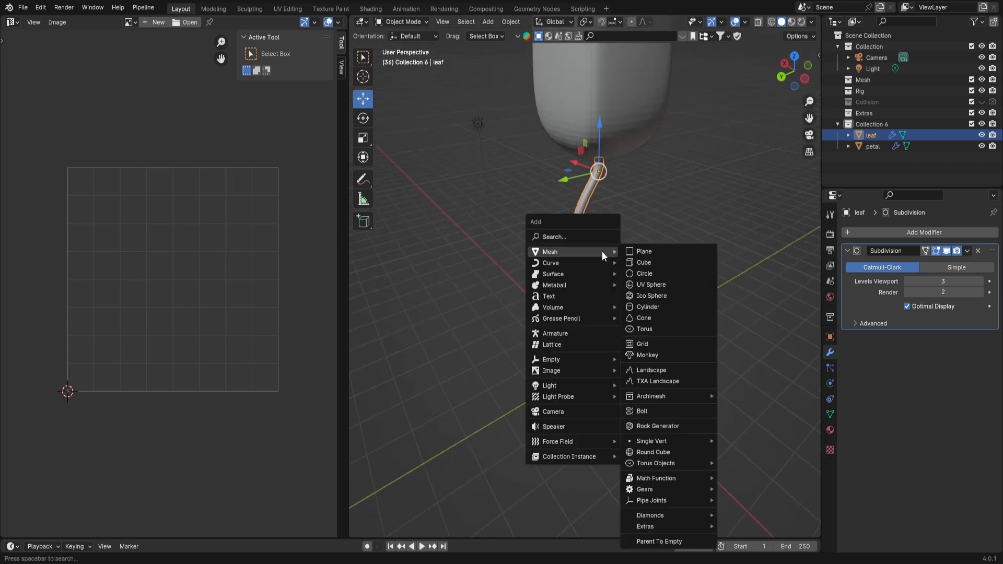
pyautogui.click(656, 249)
pyautogui.moveTo(656, 248); pyautogui.dragTo(634, 241, button='middle')
pyautogui.click(365, 118)
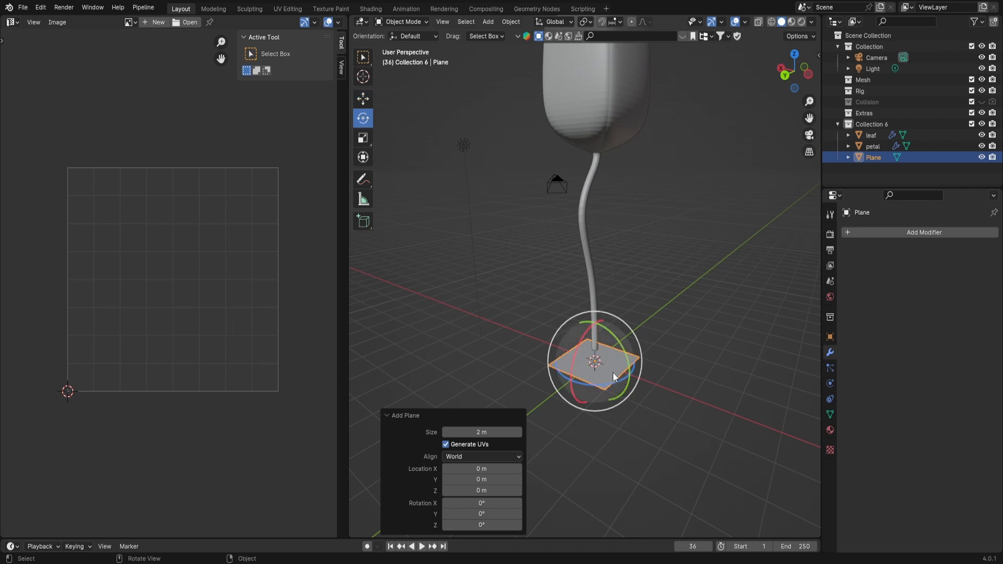
pyautogui.moveTo(589, 353); pyautogui.dragTo(542, 413)
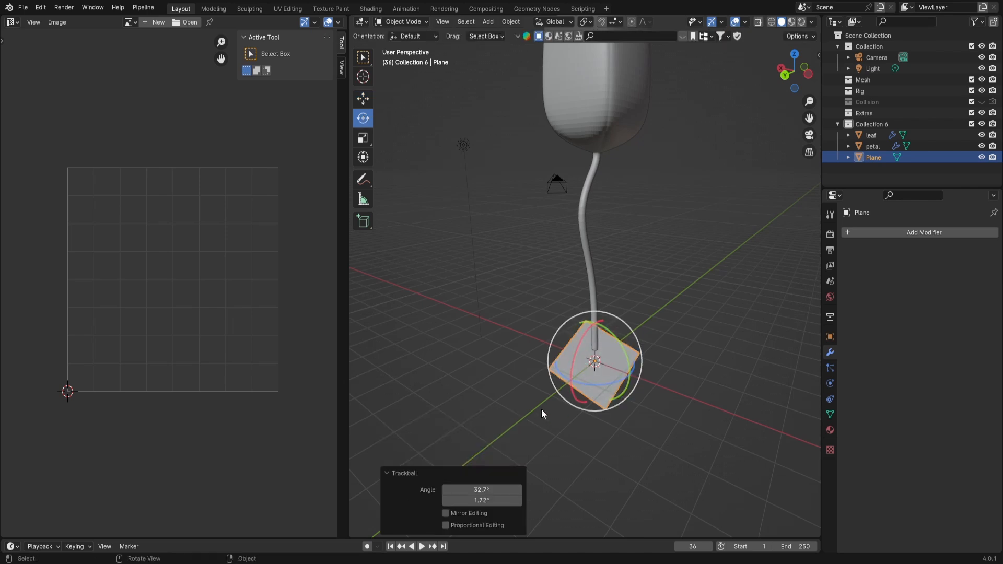
pyautogui.click(474, 500)
pyautogui.write('0')
pyautogui.press('Return')
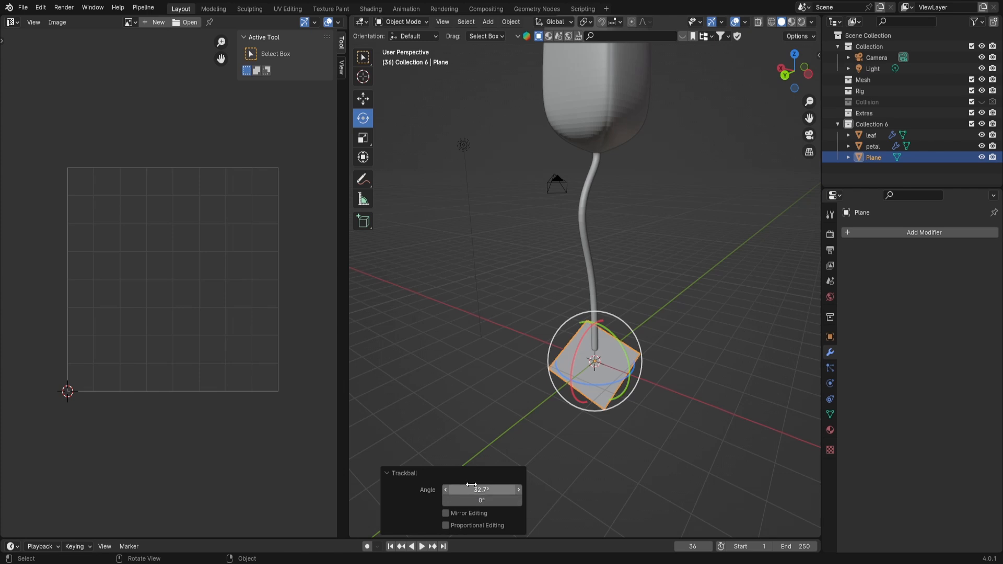
pyautogui.click(478, 490)
pyautogui.press('Return')
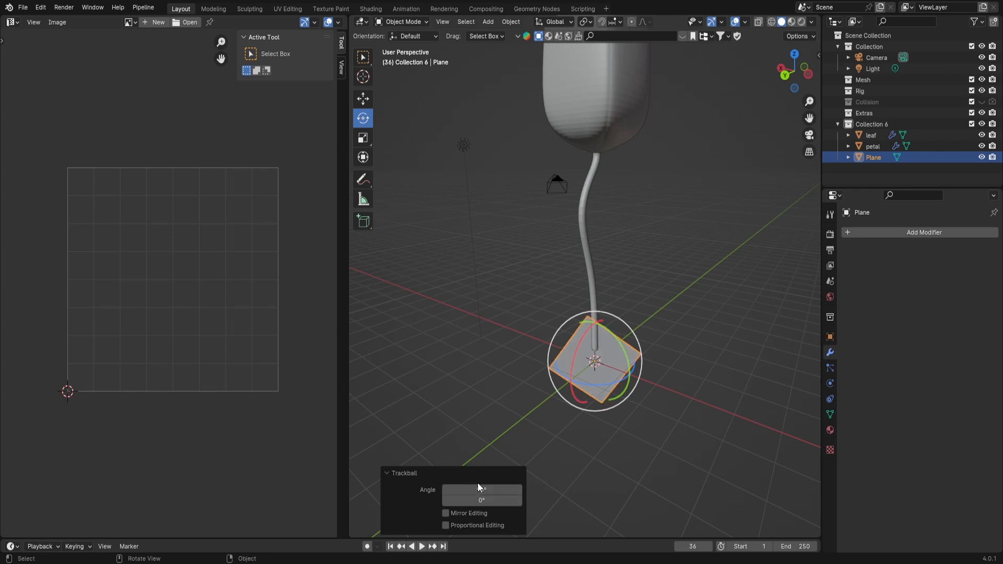
pyautogui.hotkey('ctrl', 'z')
pyautogui.hotkey('ctrl', 'z')
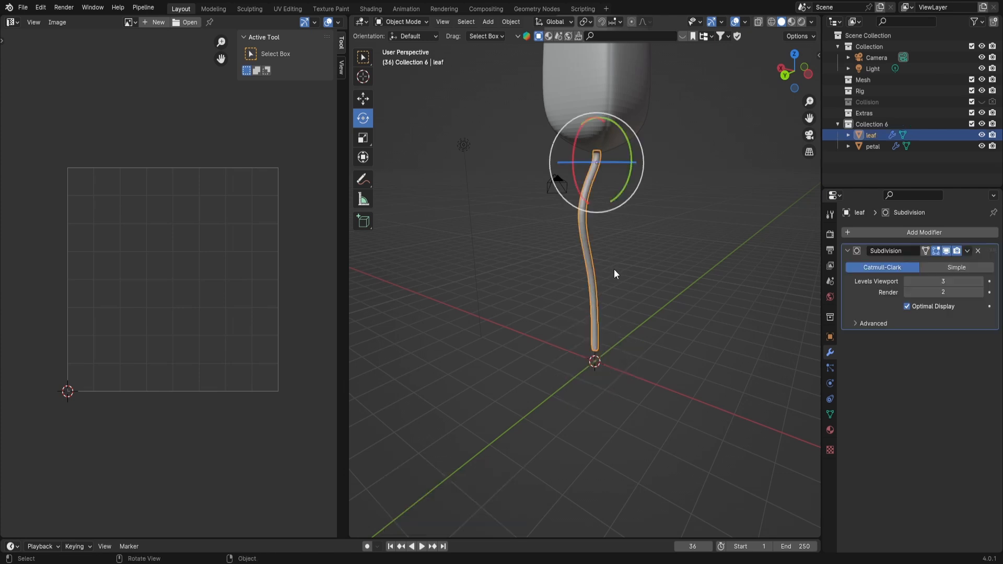
# Add a 2 m mesh plane at the origin and rotate it 90° around the global X axis
pyautogui.hotkey('shift', 'a')
pyautogui.moveTo(613, 269)
pyautogui.click(652, 268)
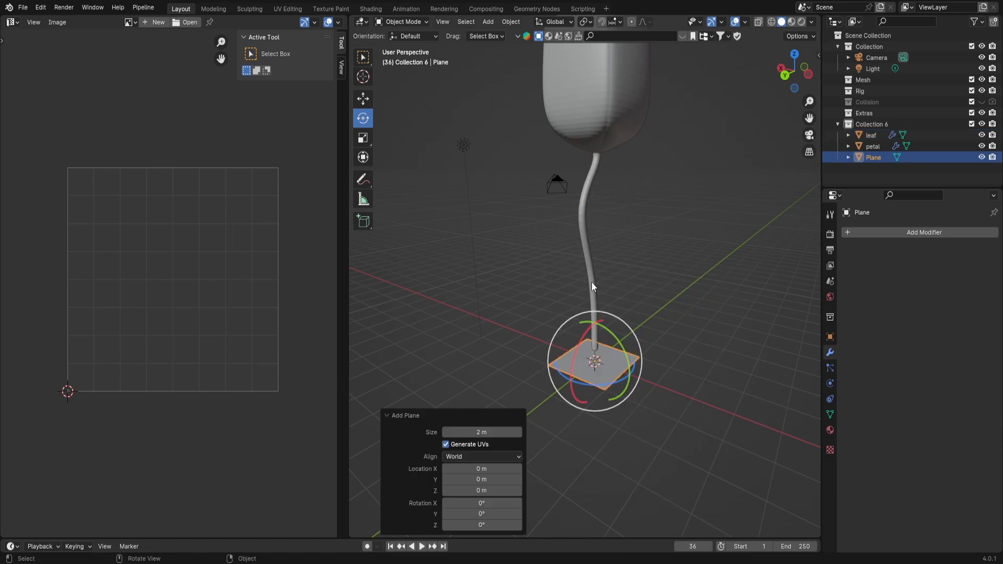
pyautogui.moveTo(579, 338); pyautogui.dragTo(577, 359)
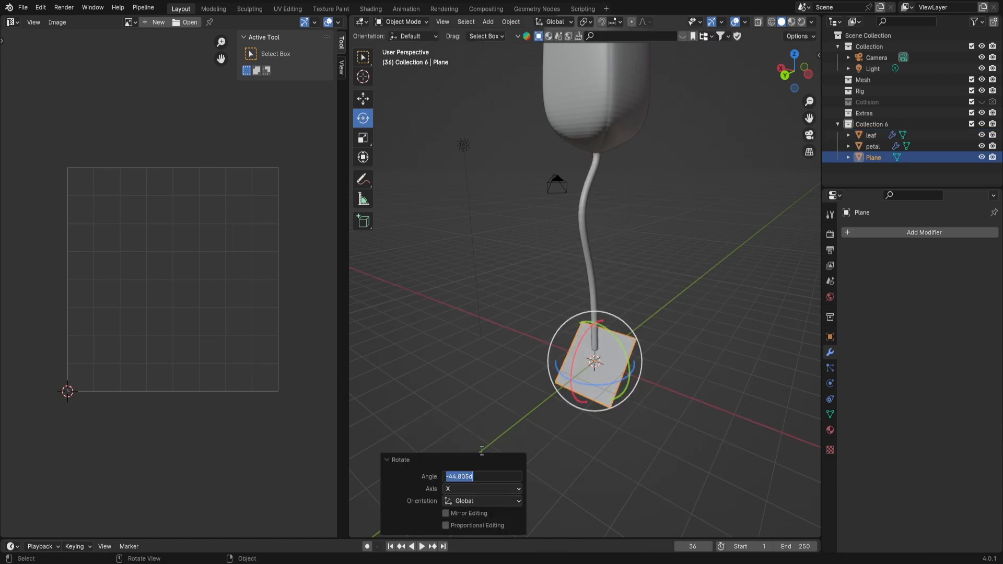
pyautogui.press('Return')
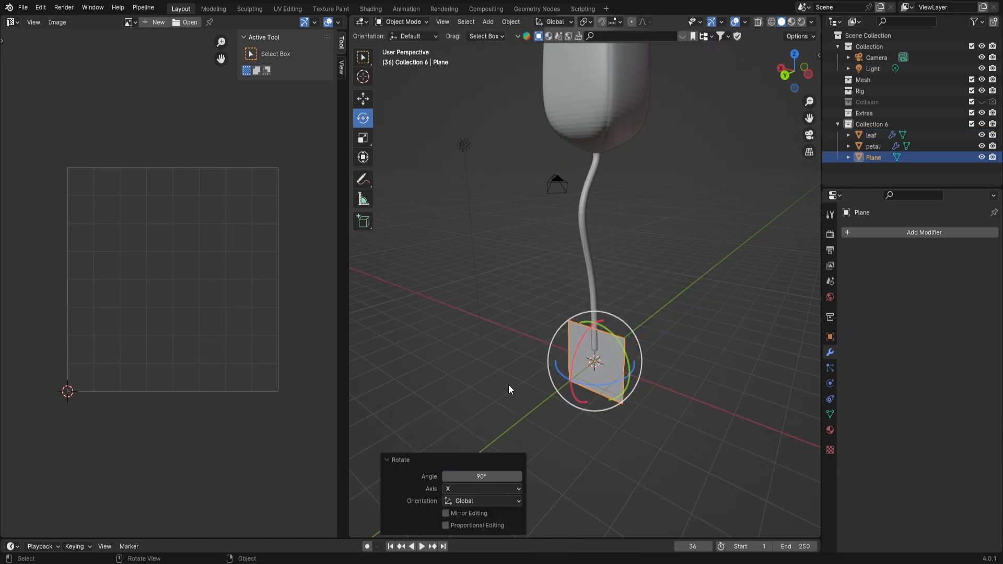
# In the back orthographic view, move the upright plane beside the lower part of the stem
pyautogui.click(785, 75)
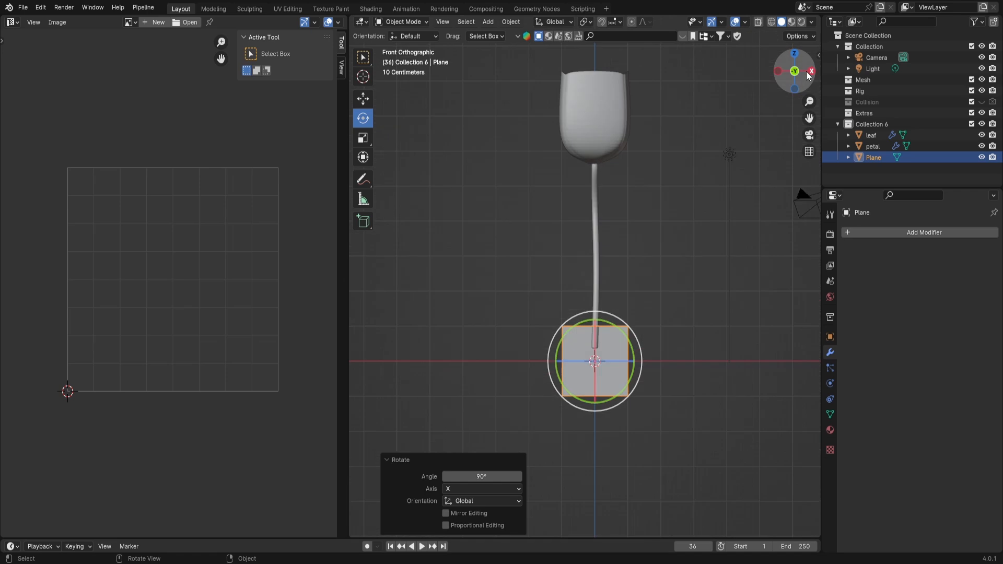
pyautogui.press('g')
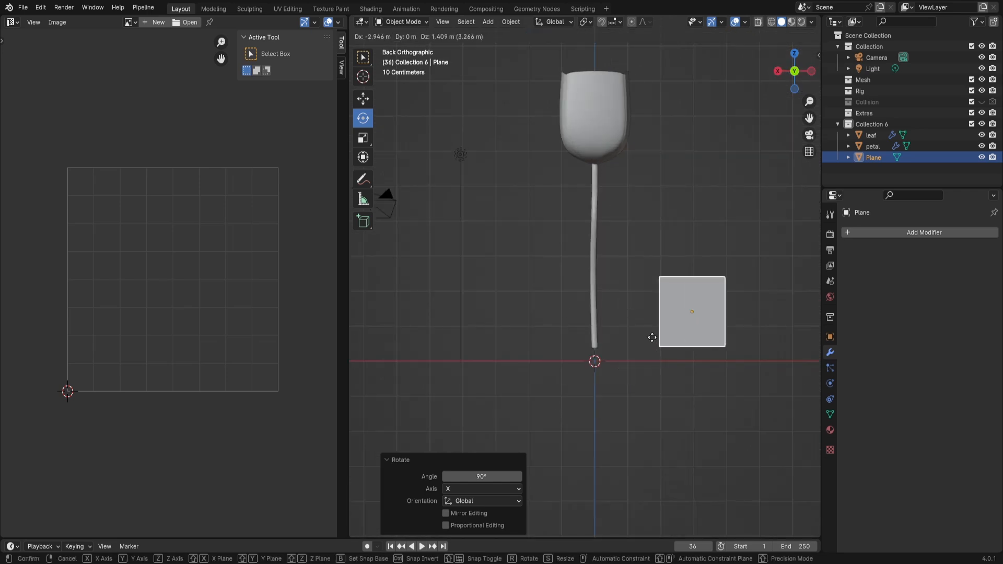
pyautogui.click(603, 348)
# Add a centred vertical loop cut to the plane and raise its upper middle vertex about 3.72 m along Z into a pointed tip
pyautogui.press('Tab')
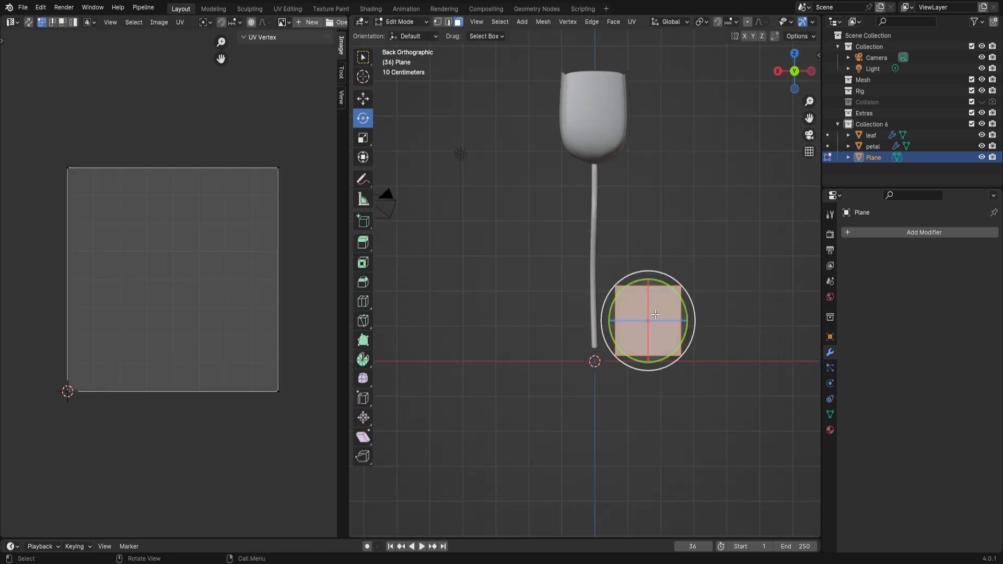
pyautogui.hotkey('ctrl', 'r')
pyautogui.click(644, 291)
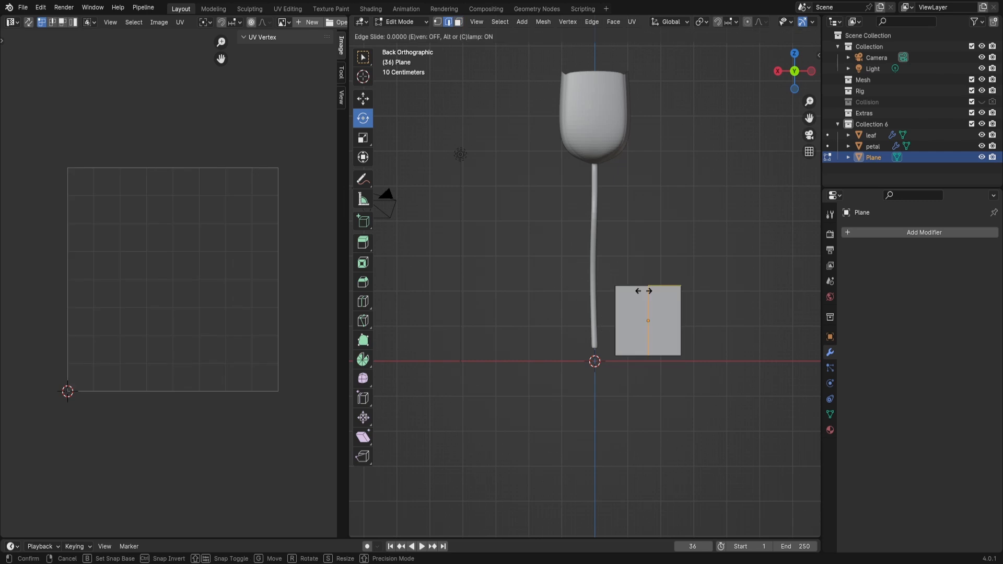
pyautogui.click(645, 291)
pyautogui.click(650, 287)
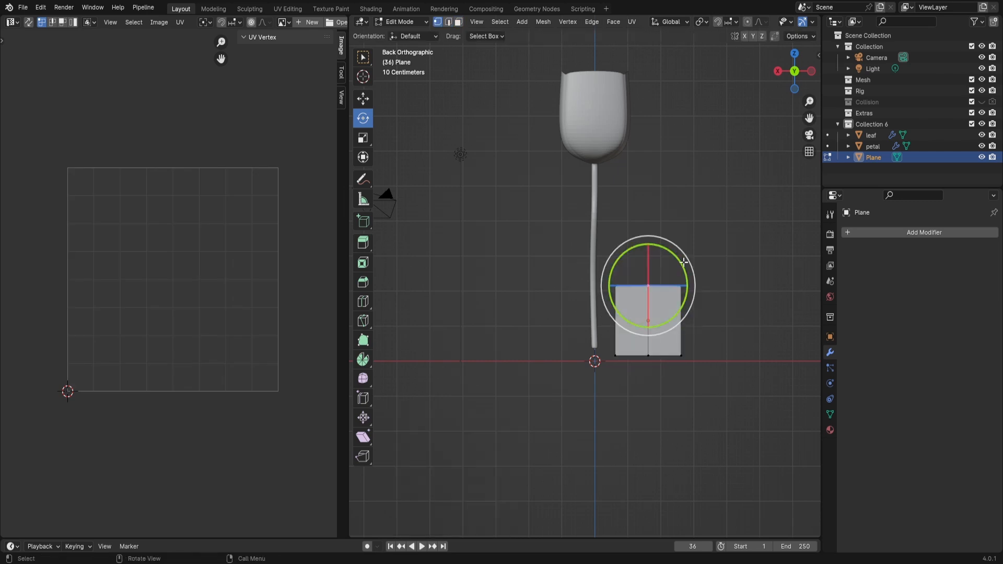
pyautogui.click(364, 99)
pyautogui.moveTo(648, 239); pyautogui.dragTo(648, 103)
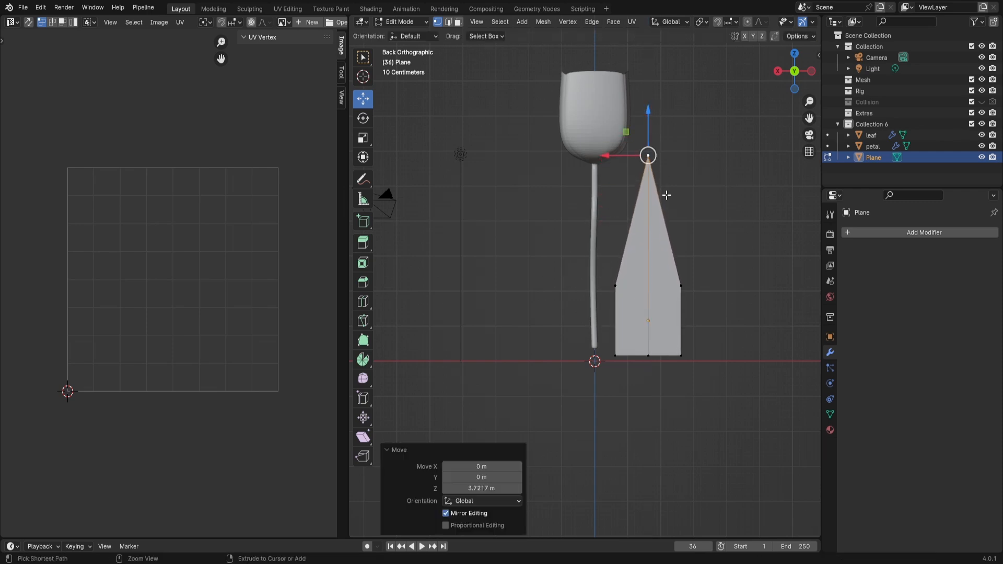
# Add a loop cut across the leaf's lower part with a slide factor of about 0.413 and flatten it by scaling Z to 0
pyautogui.hotkey('ctrl', 'r')
pyautogui.click(672, 313)
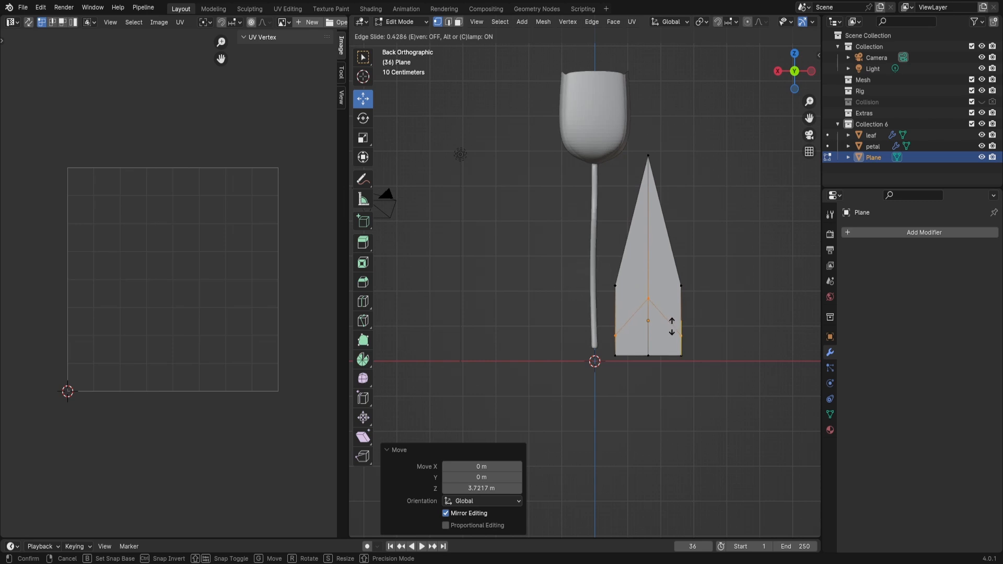
pyautogui.click(688, 326)
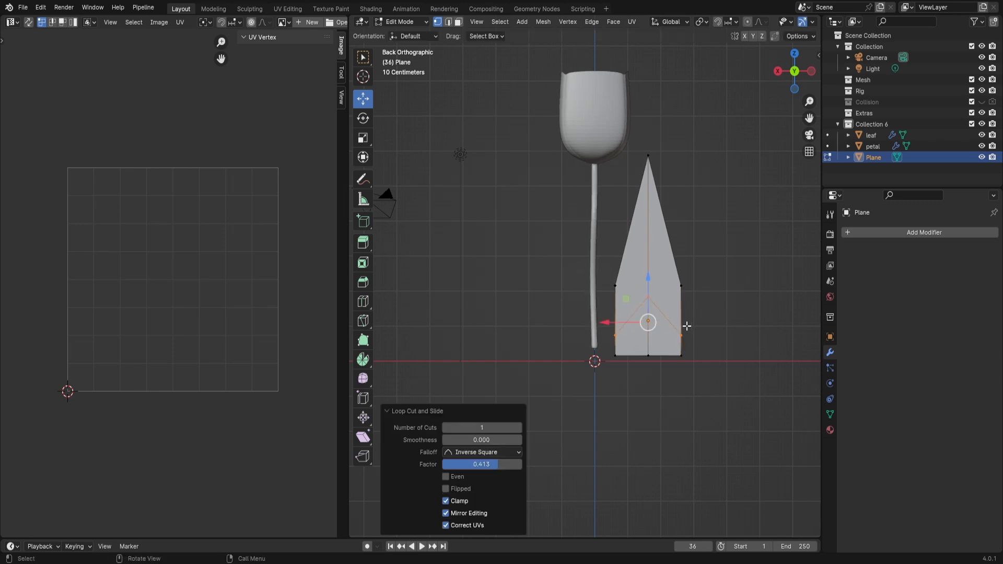
pyautogui.press('s')
pyautogui.press('z')
pyautogui.press('0')
pyautogui.press('Return')
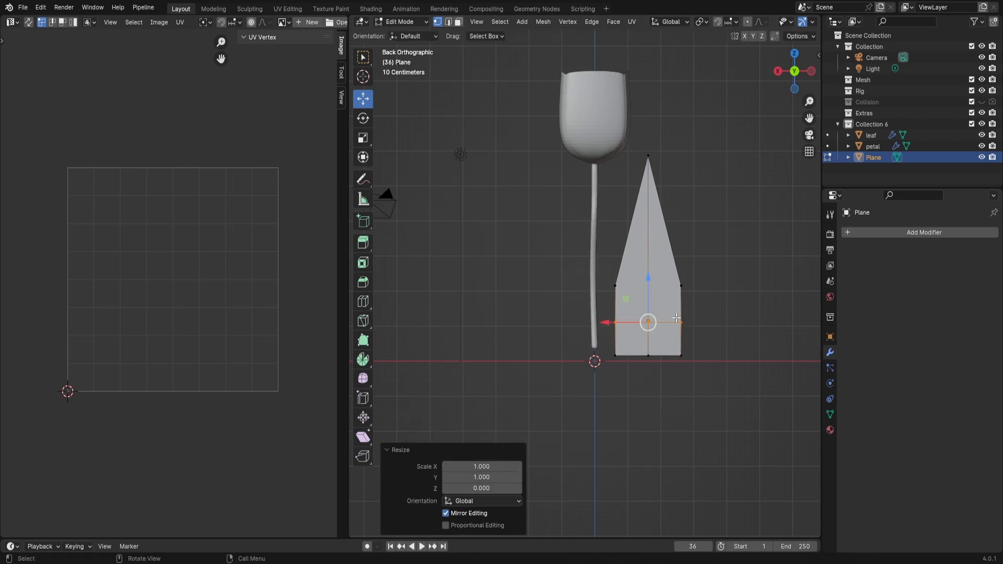
# Pull the leaf's lower middle vertex down along Z to form a short point at the base and return to Object Mode
pyautogui.click(651, 355)
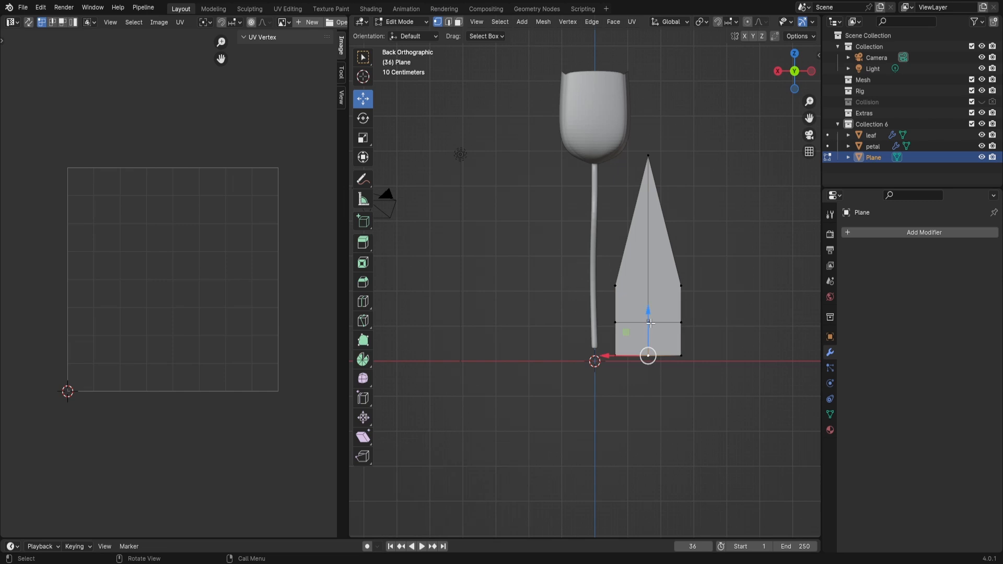
pyautogui.moveTo(650, 315); pyautogui.dragTo(654, 343)
pyautogui.press('Tab')
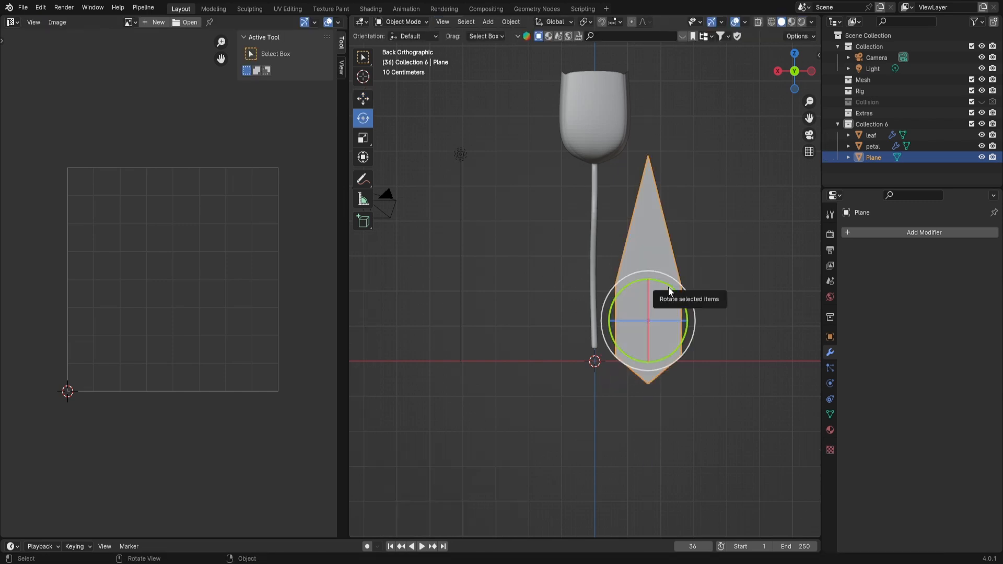
# Add a Subdivision modifier with 3 viewport levels to the leaf plane and go back into Edit Mode
pyautogui.hotkey('ctrl', '3')
pyautogui.press('Tab')
pyautogui.scroll(1, 664, 281)
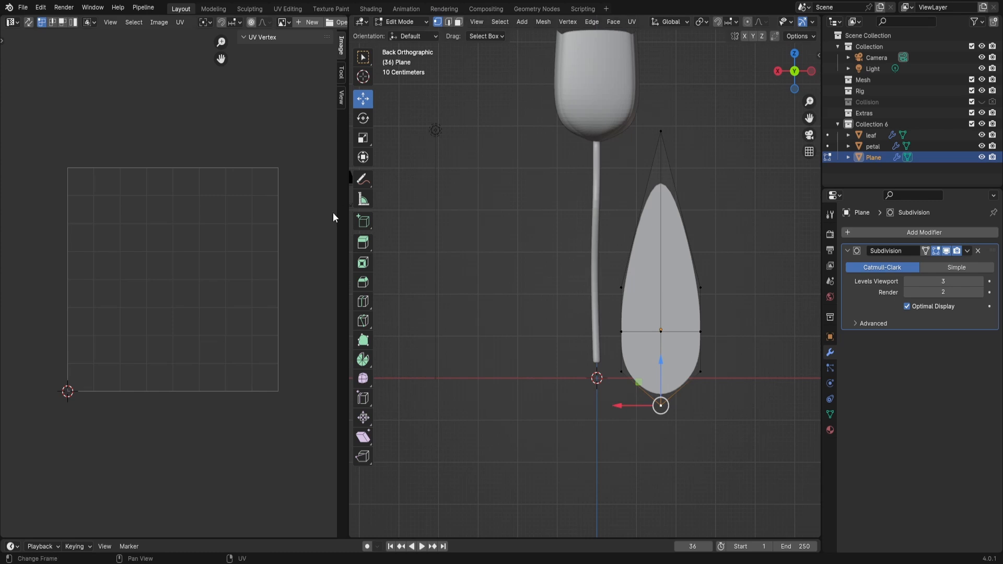
# Select the leaf's upper central edge in edge mode and move it along Y to fold a midrib crease
pyautogui.moveTo(708, 310); pyautogui.dragTo(642, 246, button='middle')
pyautogui.hotkey('alt', 'a')
pyautogui.press('2')
pyautogui.click(661, 269)
pyautogui.moveTo(646, 231); pyautogui.dragTo(619, 215)
# Extend the selection to the leaf's lower central edge, bevel both narrowly with 2 segments, and return to Object Mode
pyautogui.moveTo(620, 215); pyautogui.dragTo(678, 360, button='middle')
pyautogui.keyDown('shift'); pyautogui.click(699, 353); pyautogui.keyUp('shift')
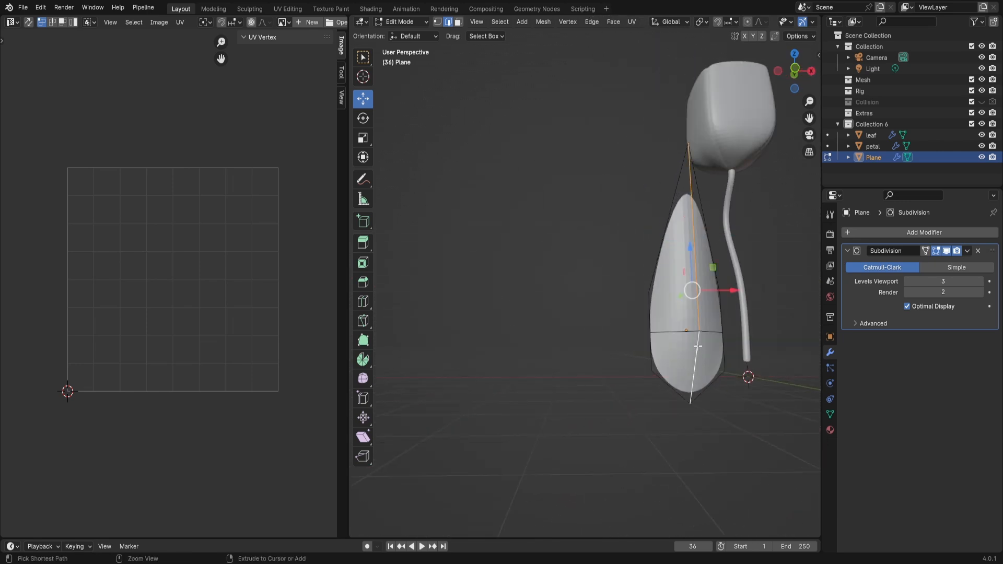
pyautogui.hotkey('ctrl', 'b')
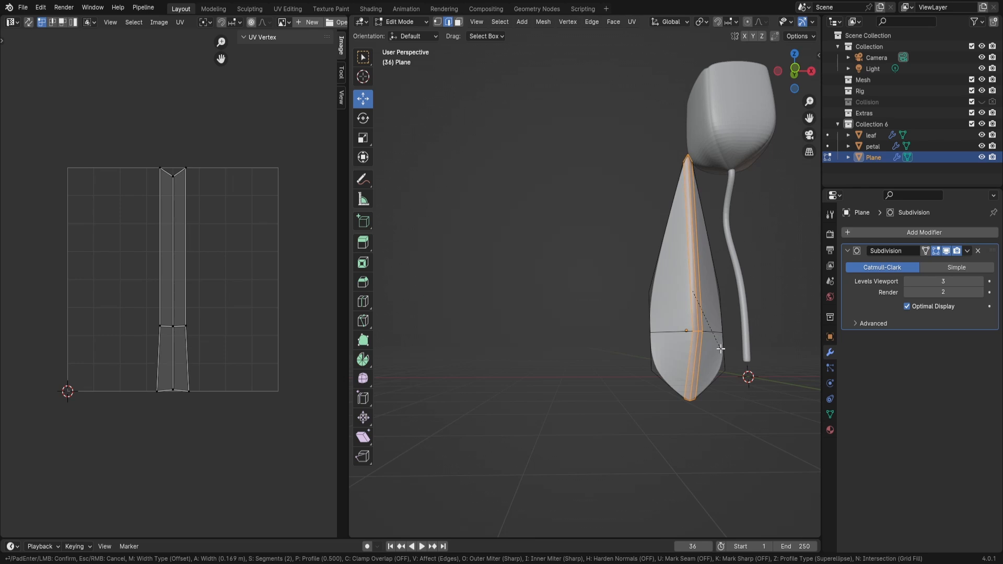
pyautogui.click(716, 349)
pyautogui.moveTo(717, 349); pyautogui.dragTo(771, 338, button='middle')
pyautogui.press('Tab')
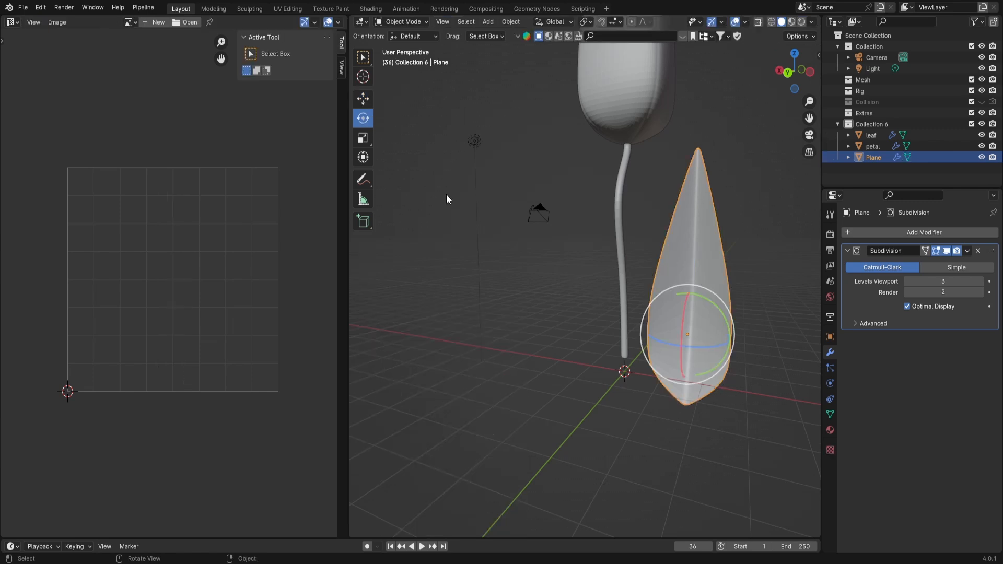
# Narrow the leaf by scaling it to about 0.756 on X and flatten its depth by scaling down along Y
pyautogui.click(361, 139)
pyautogui.moveTo(650, 334); pyautogui.dragTo(660, 333)
pyautogui.moveTo(659, 334); pyautogui.dragTo(619, 329, button='middle')
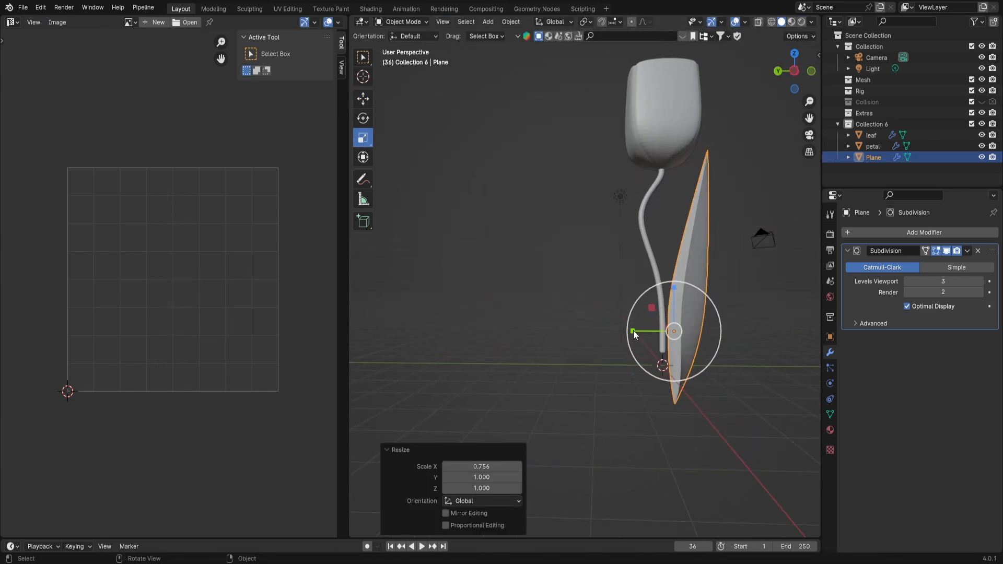
pyautogui.moveTo(634, 334); pyautogui.dragTo(655, 335)
pyautogui.moveTo(654, 335); pyautogui.dragTo(751, 385, button='middle')
# Slide the leaf's crosswise edge loop slightly along the leaf's length and return to Object Mode
pyautogui.press('Tab')
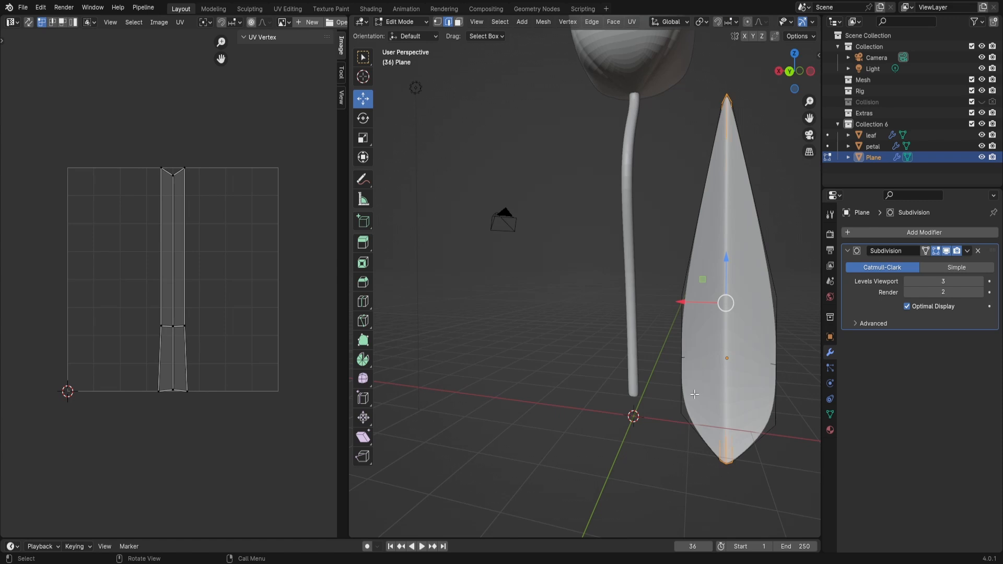
pyautogui.keyDown('alt'); pyautogui.click(685, 359); pyautogui.keyUp('alt')
pyautogui.hotkey('ctrl', 'r')
pyautogui.click(705, 359)
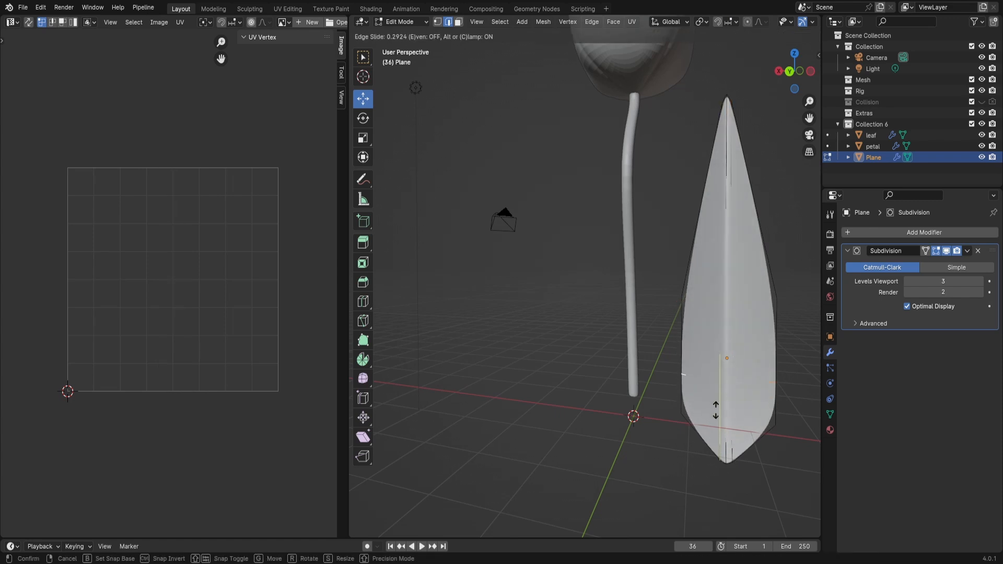
pyautogui.click(717, 349)
pyautogui.press('Tab')
# Rotate the leaf by exactly -90° about the global Z axis
pyautogui.moveTo(484, 209); pyautogui.dragTo(497, 204, button='middle')
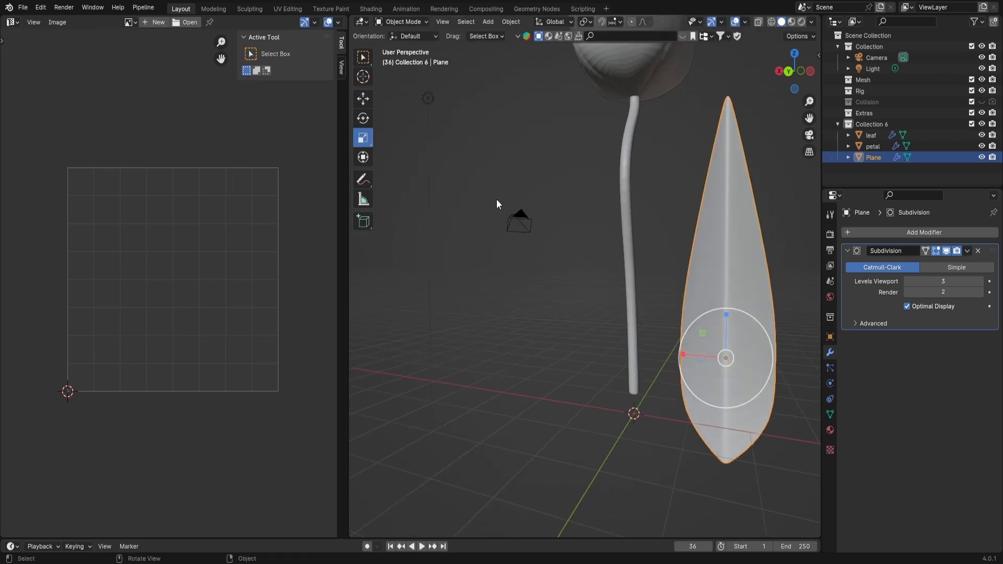
pyautogui.click(365, 117)
pyautogui.moveTo(751, 369); pyautogui.dragTo(722, 372)
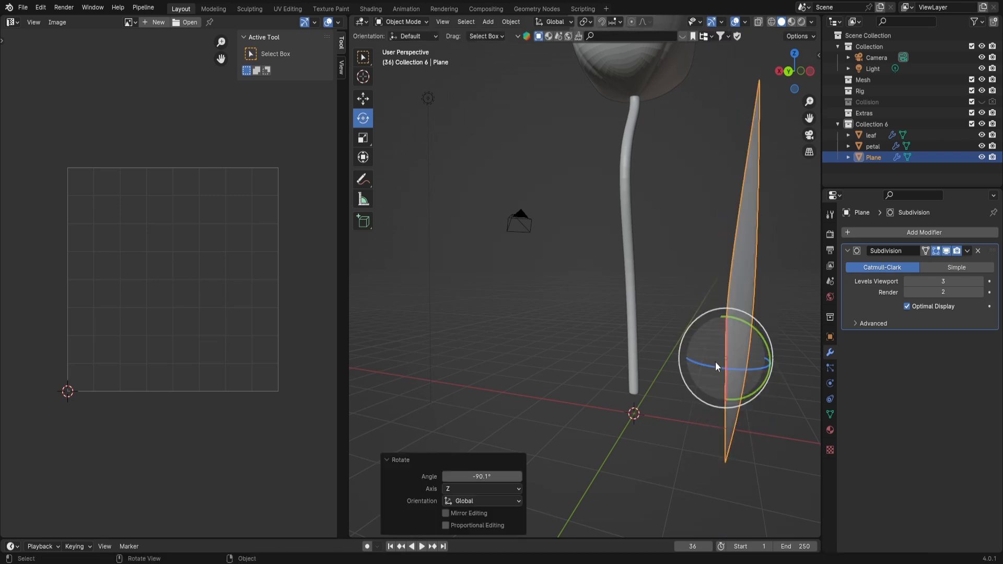
pyautogui.click(480, 475)
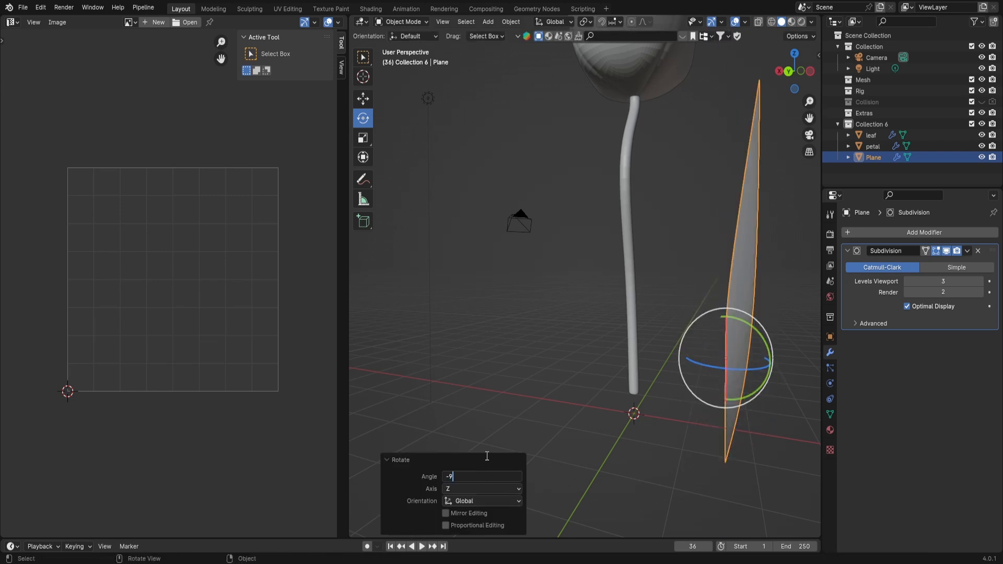
pyautogui.moveTo(521, 359); pyautogui.dragTo(622, 365, button='middle')
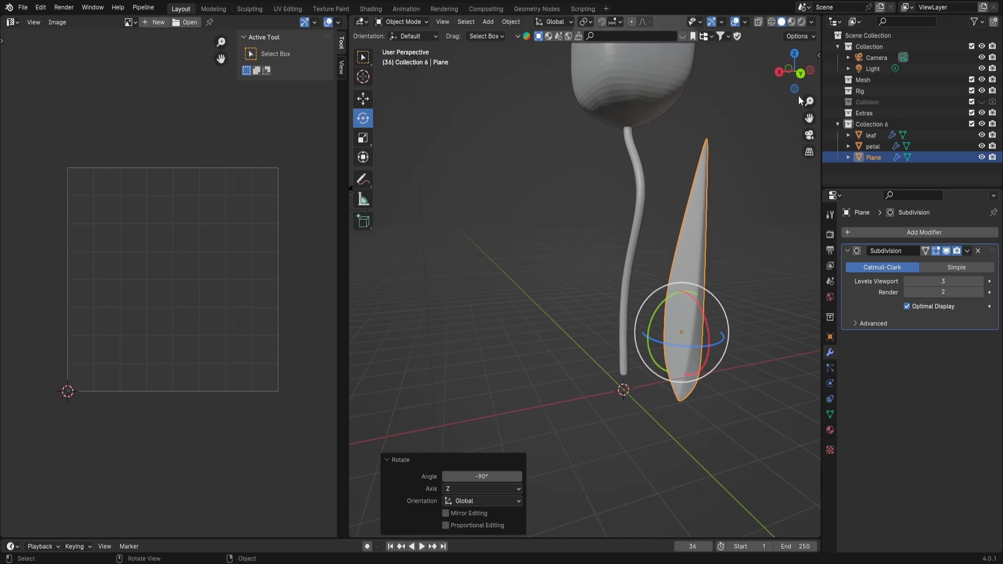
# Using the Left and Front views, raise the leaf about 0.95 m and move it about 1.37 m along X beside the stem
pyautogui.click(809, 72)
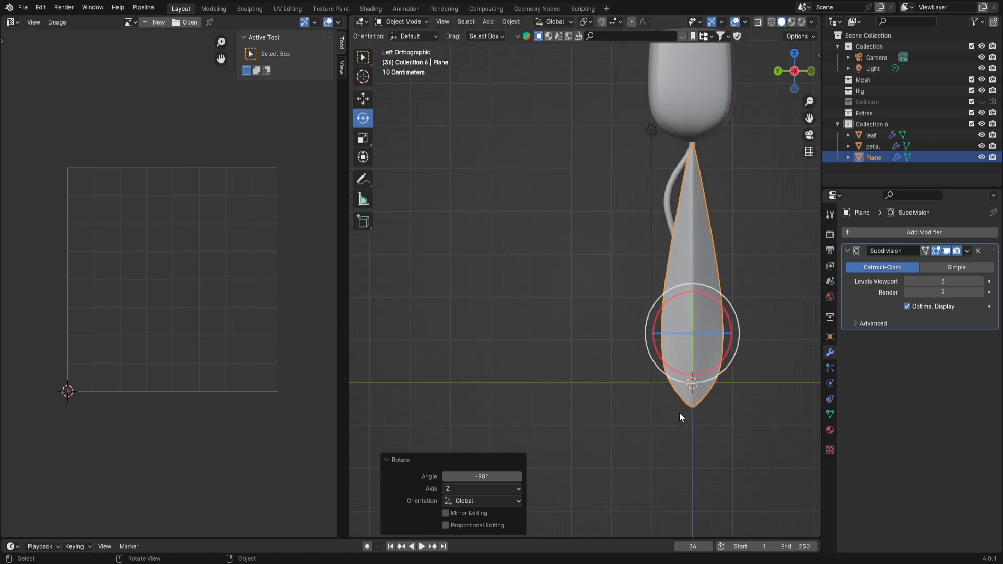
pyautogui.press('g')
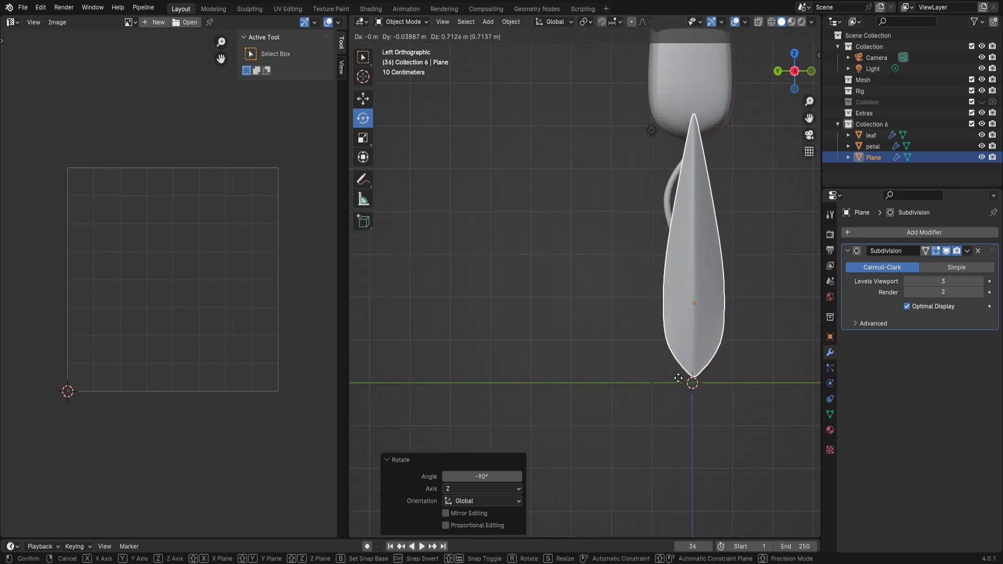
pyautogui.click(678, 368)
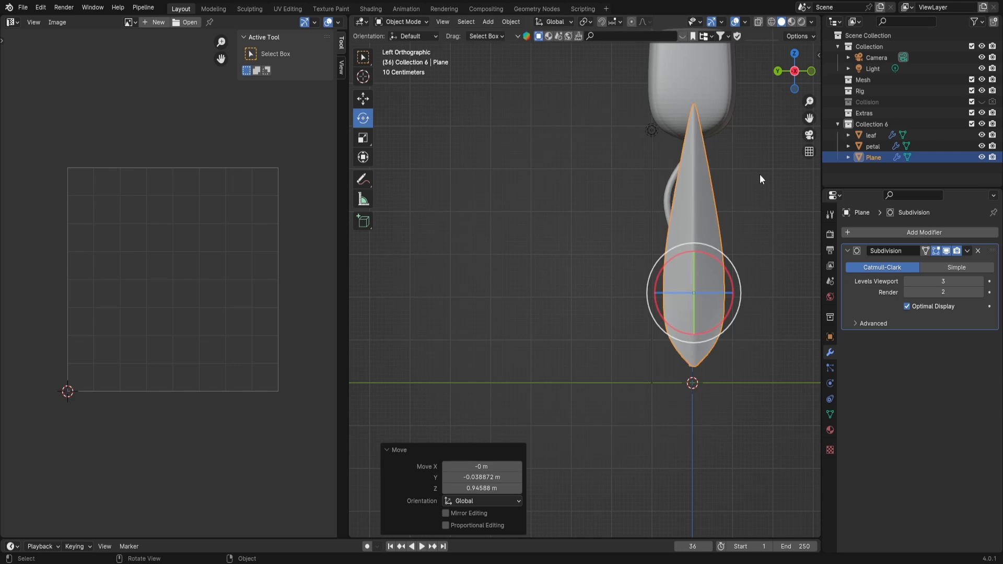
pyautogui.click(811, 72)
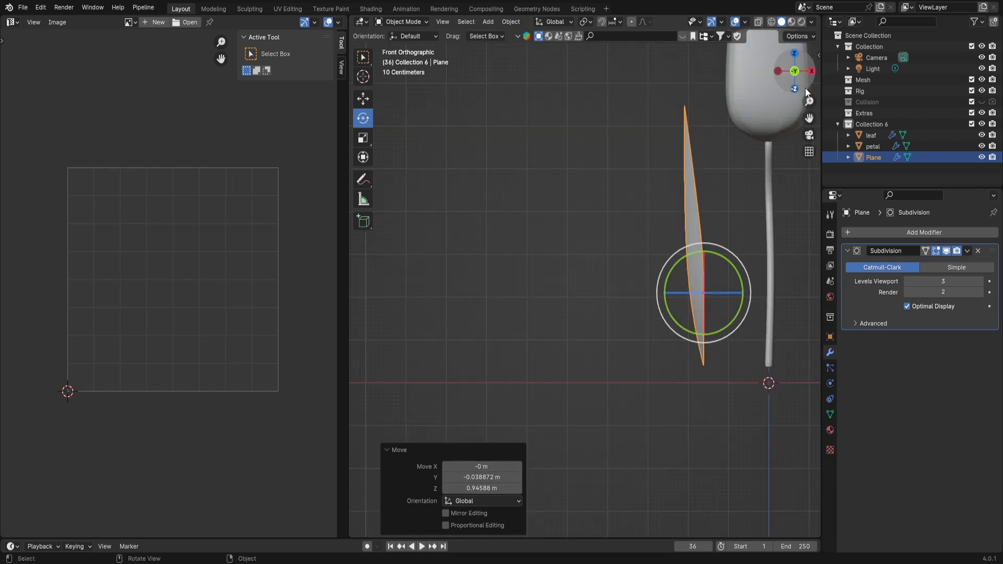
pyautogui.moveTo(810, 117); pyautogui.dragTo(656, 120)
pyautogui.press('g')
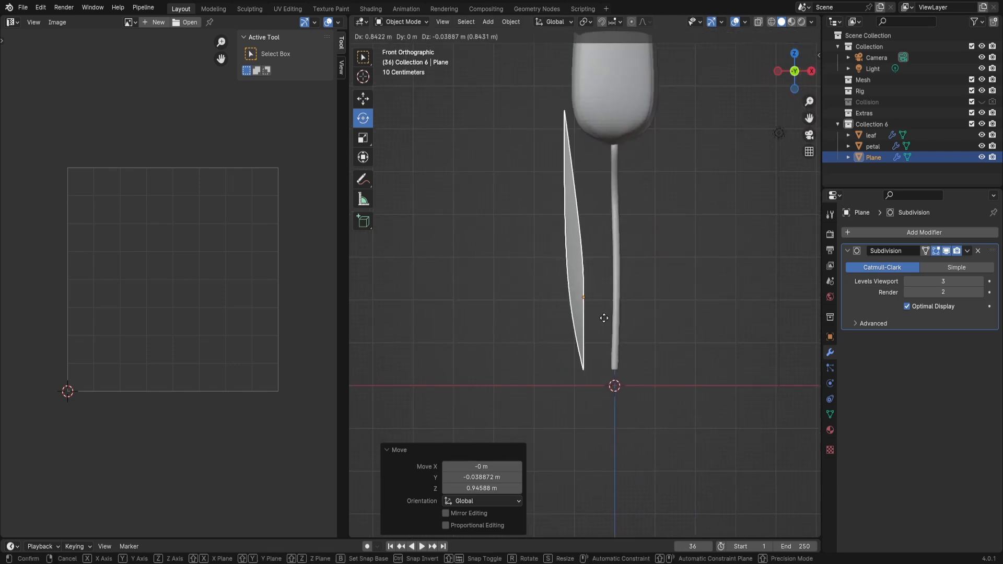
pyautogui.click(621, 316)
# Tilt the leaf about -35.4° in the Front view so it leans outward and move its base against the stem's foot
pyautogui.press('r')
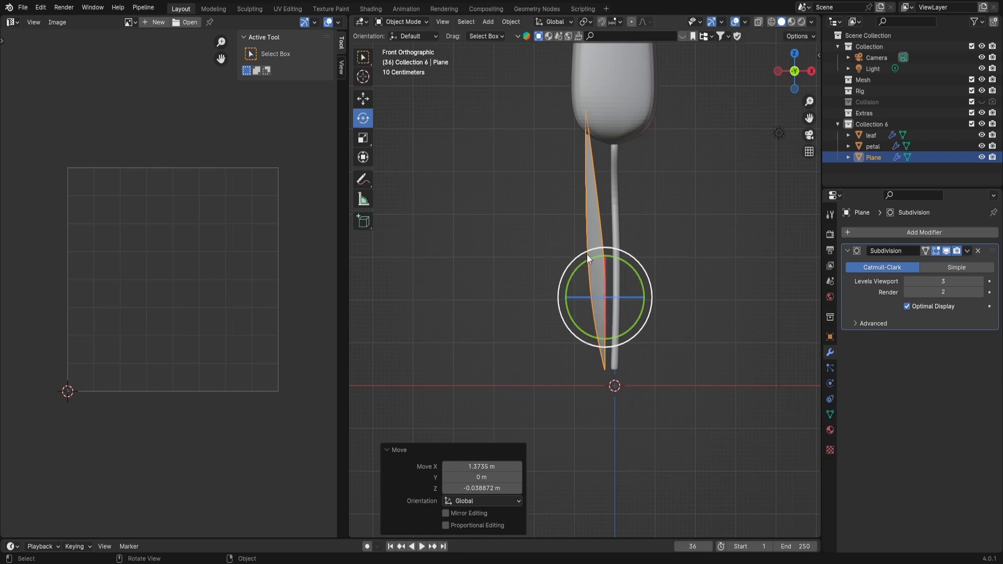
pyautogui.click(529, 265)
pyautogui.press('g')
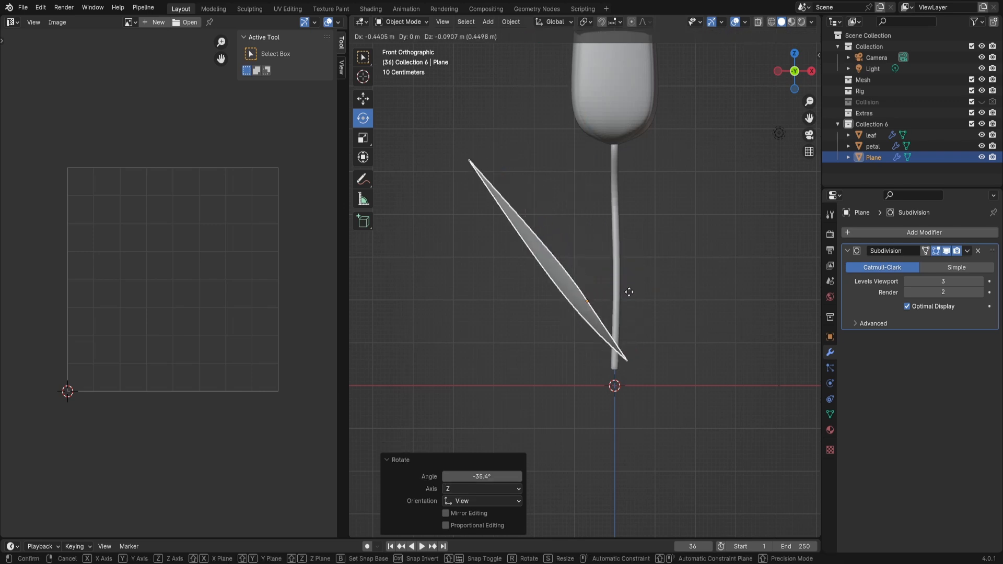
pyautogui.click(605, 299)
# With the subdivision preview temporarily off, move the leaf's crosswise edge loop about -0.6 m along X to bend the leaf
pyautogui.moveTo(604, 298); pyautogui.dragTo(551, 316, button='middle')
pyautogui.press('Tab')
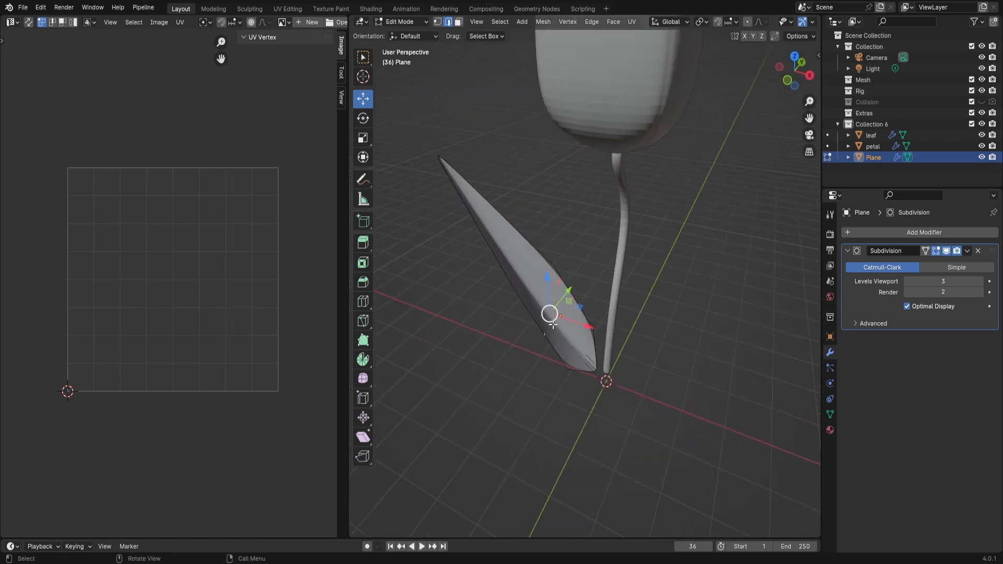
pyautogui.keyDown('alt'); pyautogui.click(554, 320); pyautogui.keyUp('alt')
pyautogui.click(946, 250)
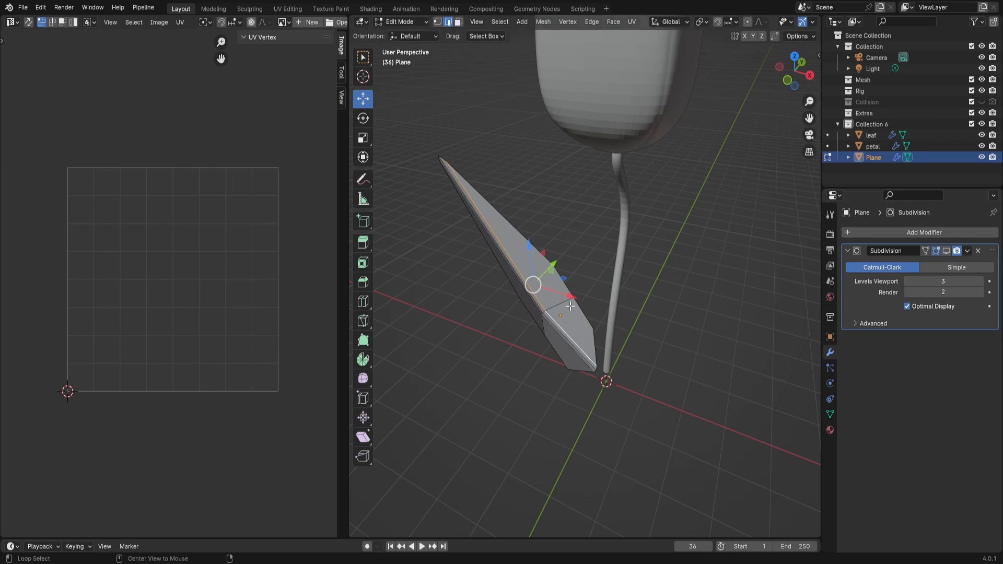
pyautogui.moveTo(557, 310); pyautogui.dragTo(573, 290, button='middle')
pyautogui.moveTo(552, 274); pyautogui.dragTo(572, 318)
pyautogui.moveTo(572, 317); pyautogui.dragTo(478, 325, button='middle')
pyautogui.click(947, 251)
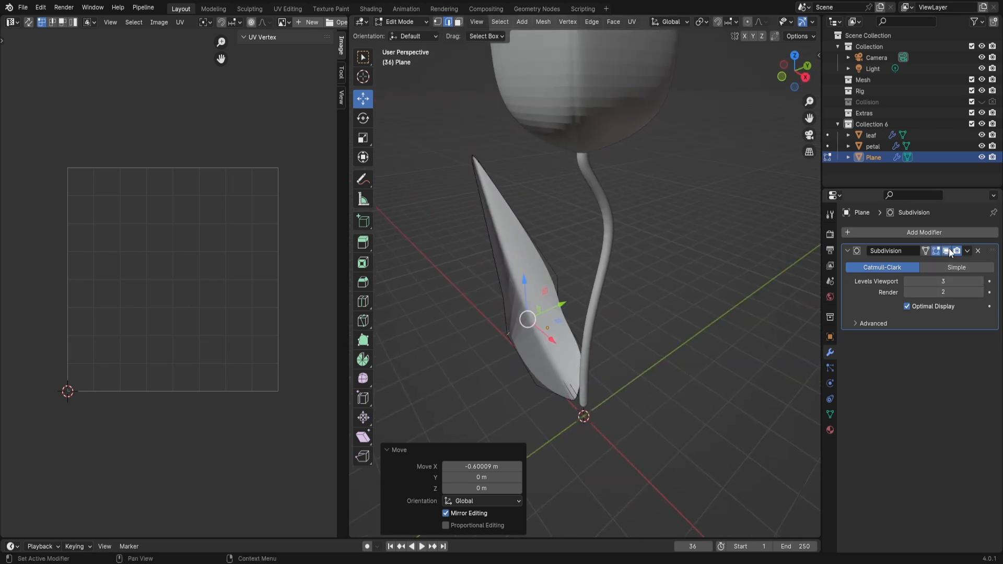
# Dissolve the surplus vertices along the leaf's outer edge in vertex mode
pyautogui.moveTo(543, 313); pyautogui.dragTo(510, 283, button='middle')
pyautogui.press('1')
pyautogui.keyDown('shift'); pyautogui.click(564, 289); pyautogui.keyUp('shift')
pyautogui.press('x')
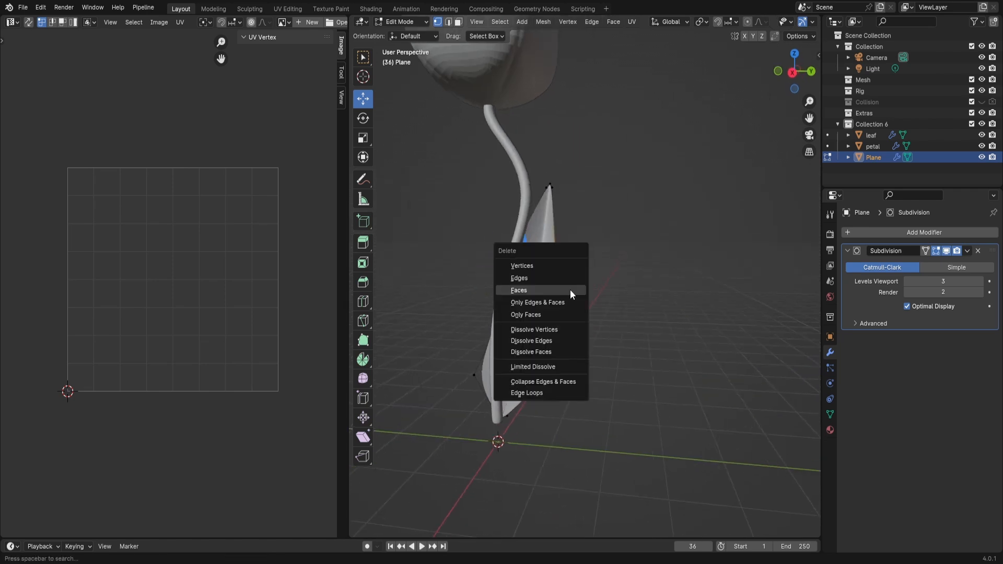
pyautogui.click(559, 330)
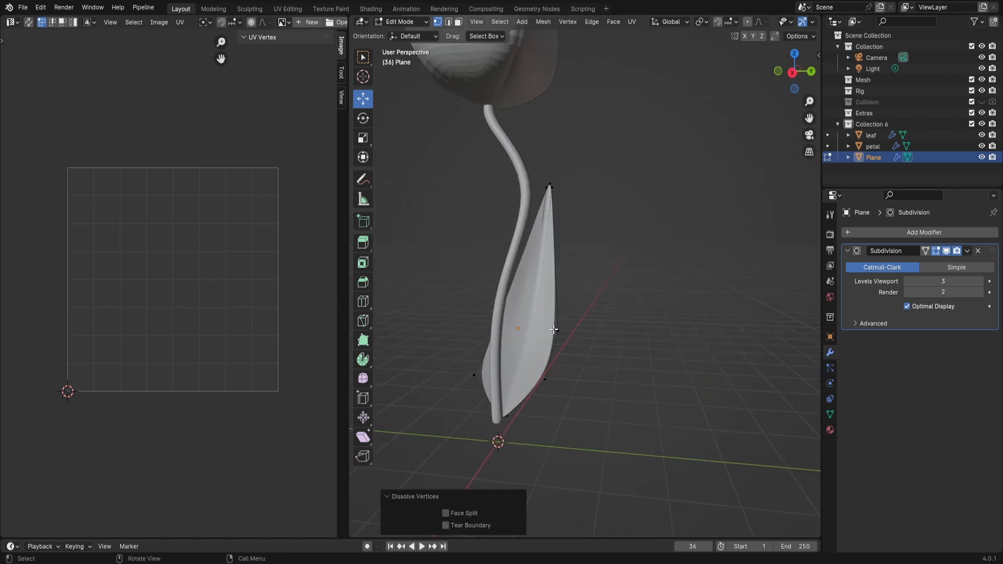
# Select the leaf's crosswise edge loop and slide it toward the tip with a factor of about -0.253
pyautogui.moveTo(553, 329); pyautogui.dragTo(601, 332, button='middle')
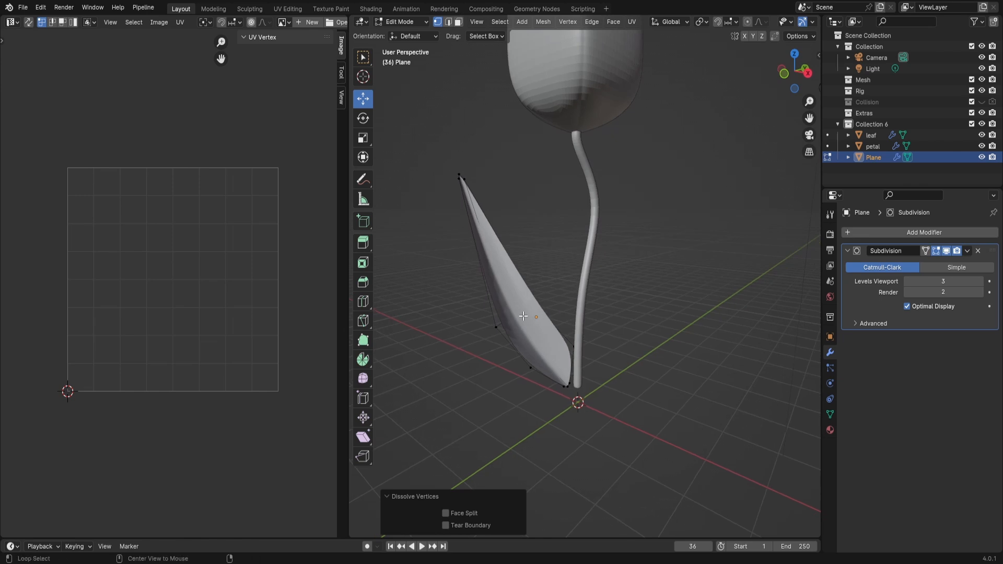
pyautogui.keyDown('alt'); pyautogui.click(515, 321); pyautogui.keyUp('alt')
pyautogui.keyDown('alt'); pyautogui.click(505, 324); pyautogui.keyUp('alt')
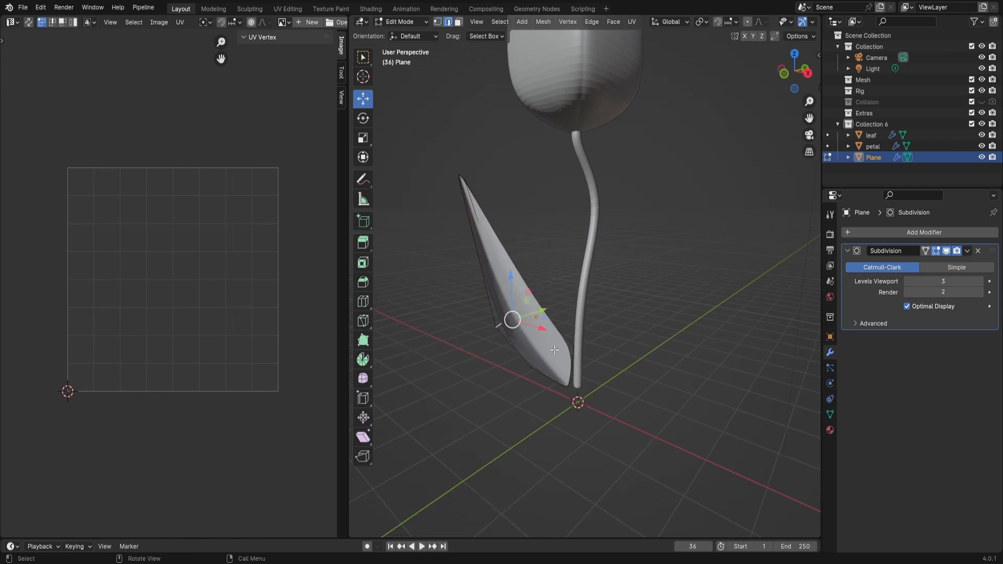
pyautogui.press('g')
pyautogui.press('g')
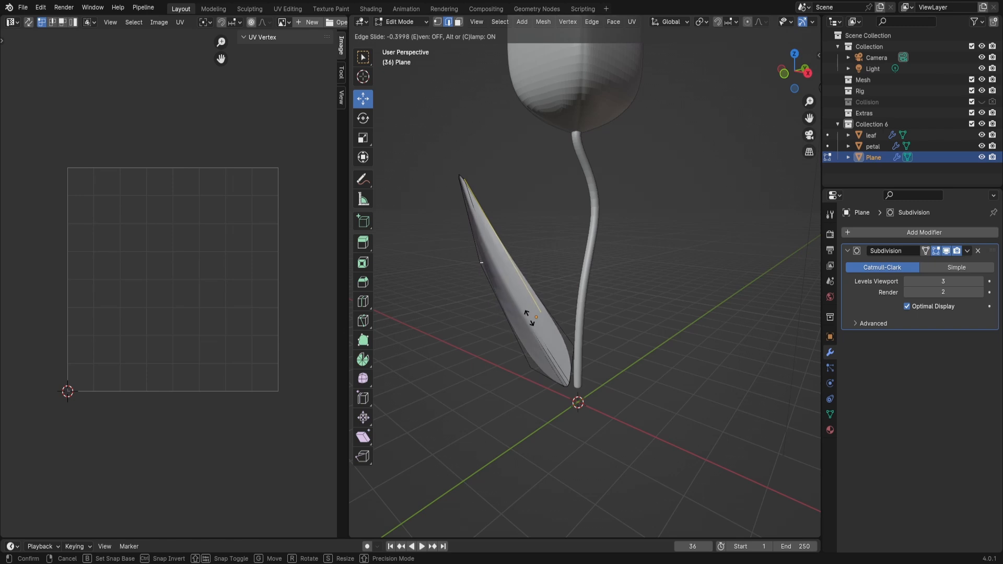
pyautogui.click(531, 296)
# Move the crosswise edge loop about -0.64 m along X and about -0.31 m along Z to curve the leaf more strongly
pyautogui.moveTo(508, 304); pyautogui.dragTo(502, 293, button='middle')
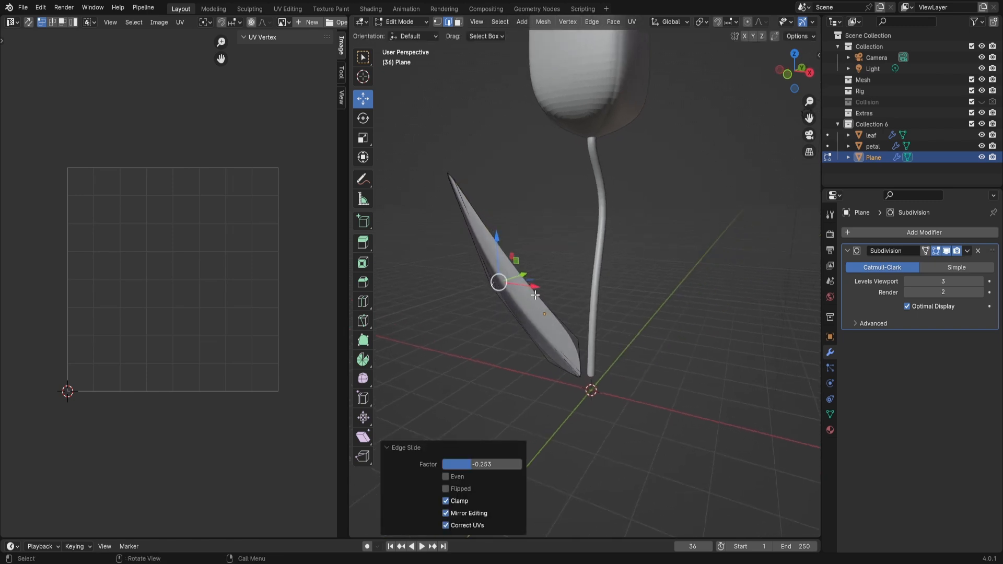
pyautogui.press('g')
pyautogui.press('x')
pyautogui.click(496, 259)
pyautogui.press('g')
pyautogui.press('z')
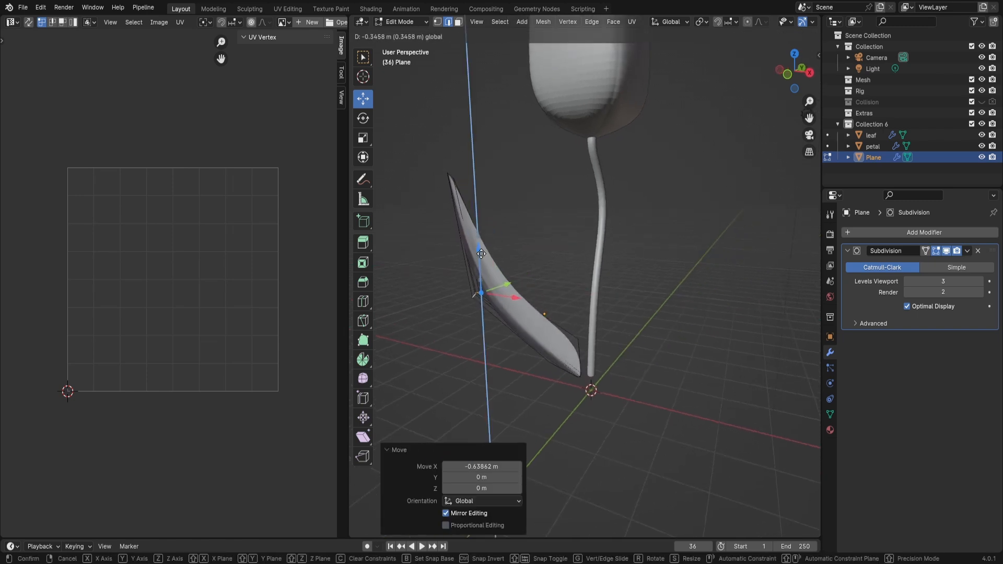
pyautogui.click(484, 249)
pyautogui.moveTo(485, 248)
pyautogui.mouseDown(button='middle')
pyautogui.moveTo(472, 246)
pyautogui.moveTo(497, 235)
pyautogui.mouseUp(button='middle')
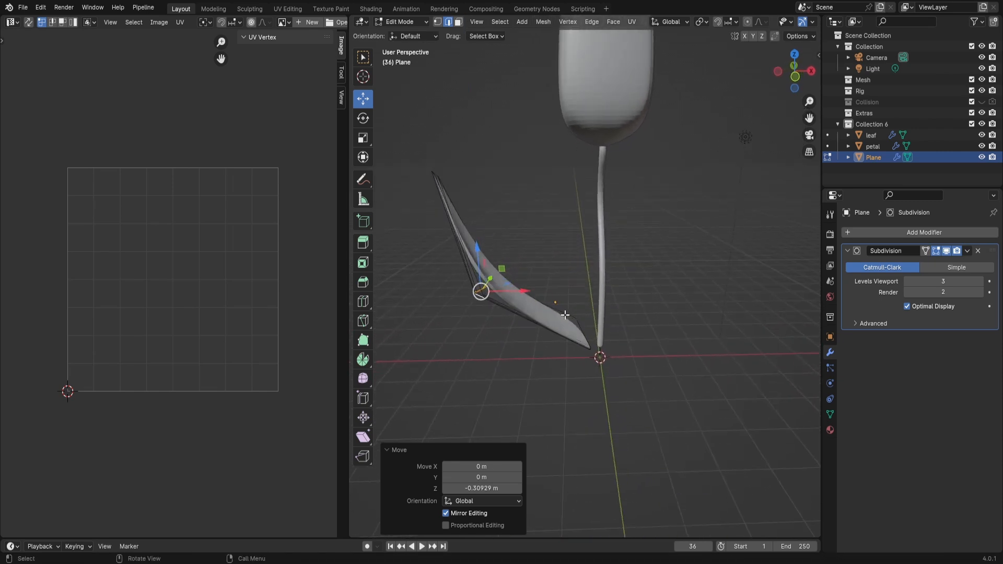
# Try an Angle Based unwrap of the whole leaf mesh and undo it
pyautogui.press('Tab')
pyautogui.moveTo(558, 306); pyautogui.dragTo(544, 315, button='middle')
pyautogui.press('Tab')
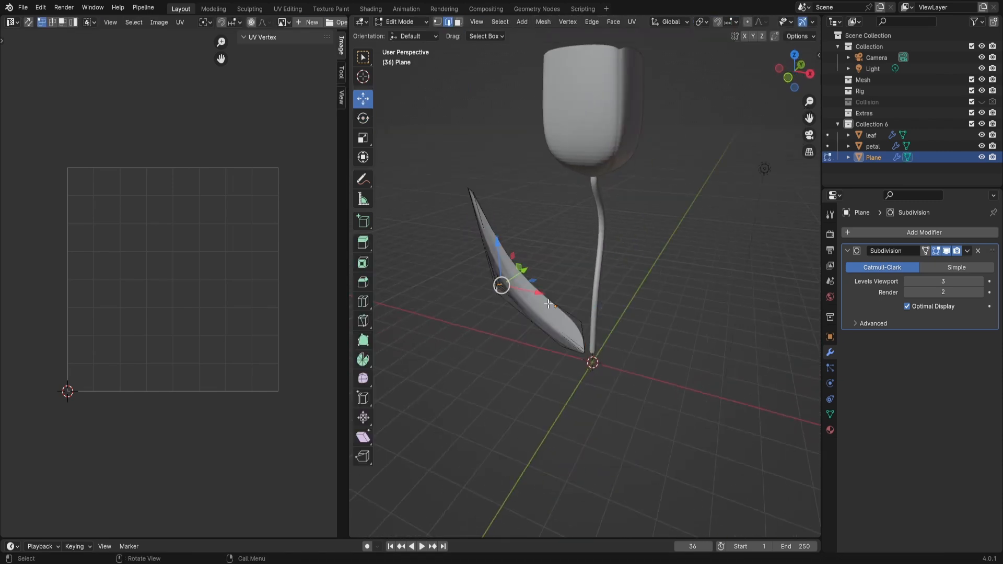
pyautogui.press('a')
pyautogui.press('u')
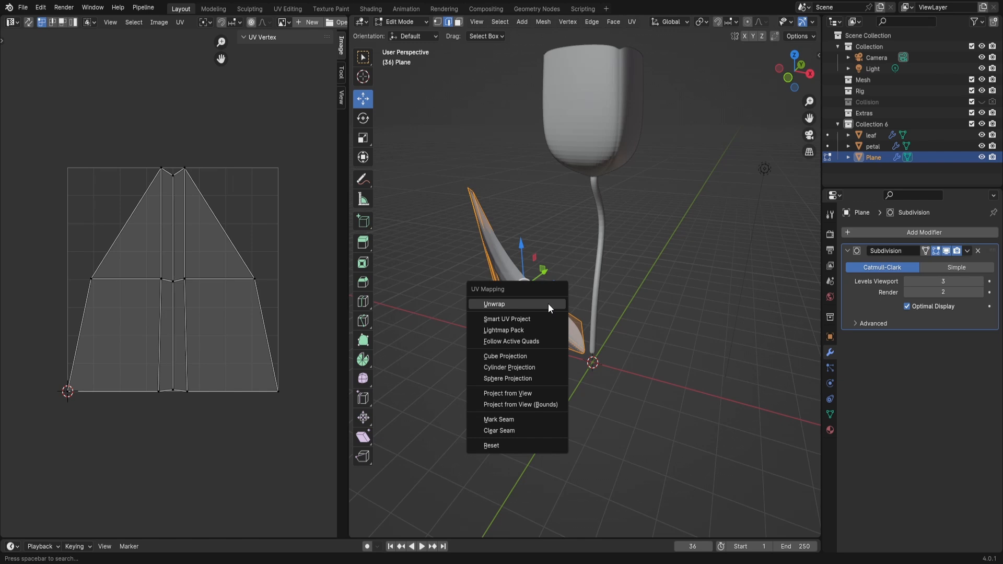
pyautogui.click(540, 302)
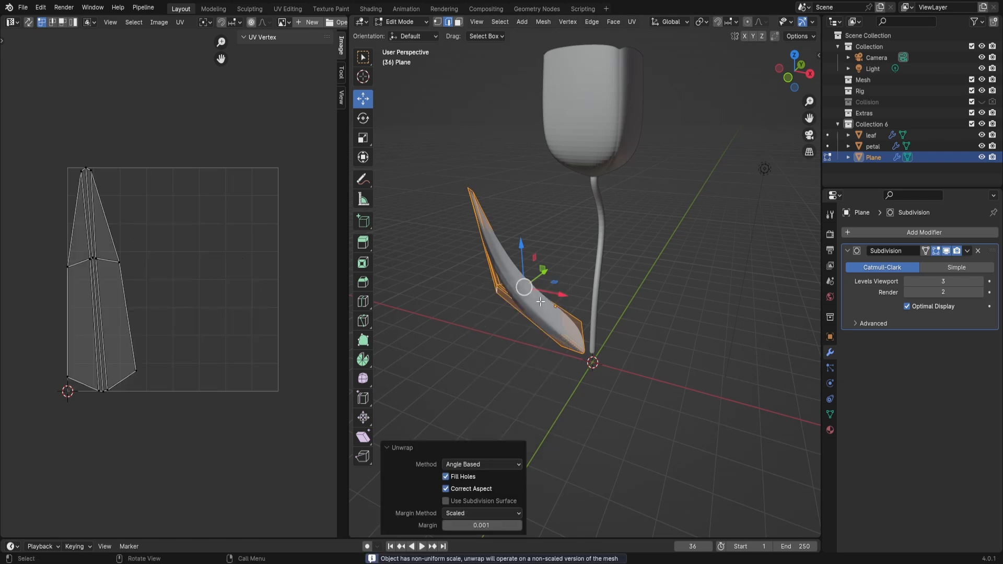
pyautogui.hotkey('ctrl', 'z')
pyautogui.scroll(3, 253, 353)
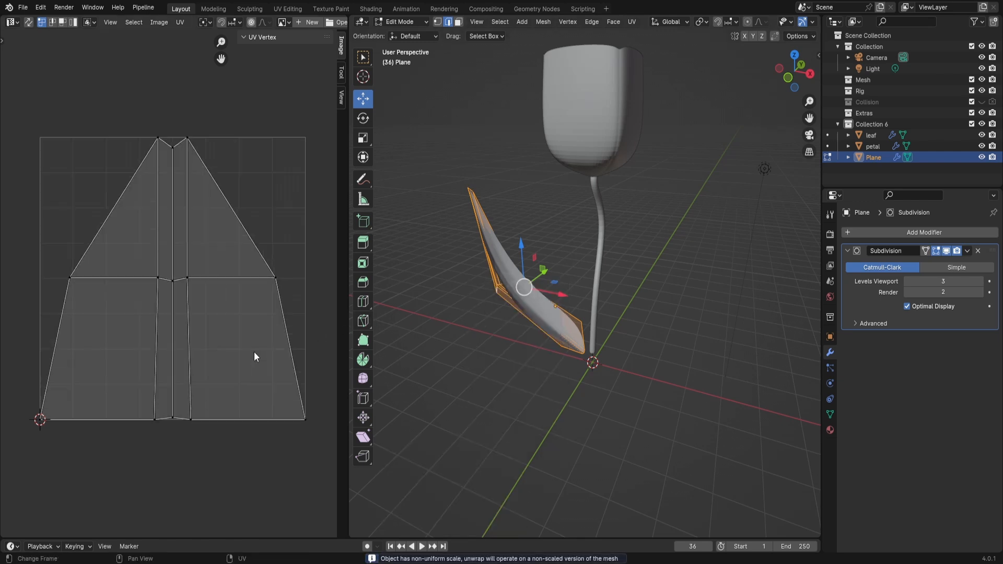
pyautogui.scroll(-1, 254, 350)
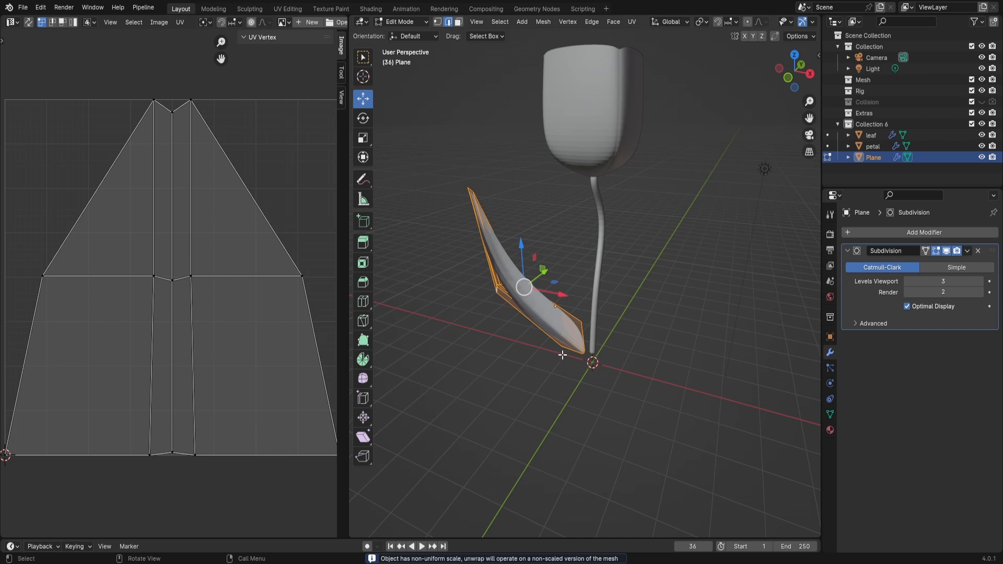
# Return to Object Mode and apply Shade Smooth to the leaf
pyautogui.press('Tab')
pyautogui.moveTo(567, 331); pyautogui.dragTo(432, 270, button='middle')
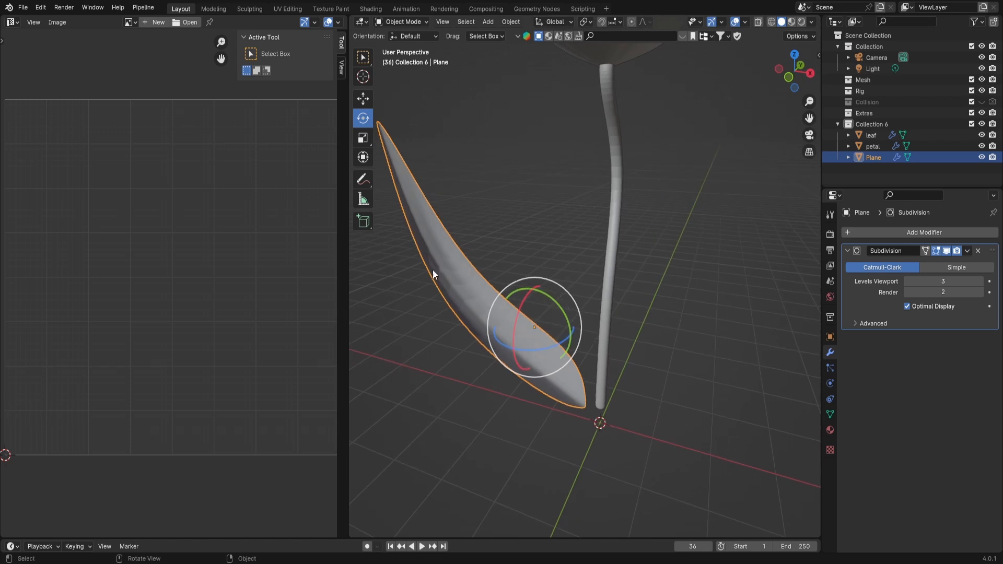
pyautogui.rightClick(450, 263)
pyautogui.click(450, 263)
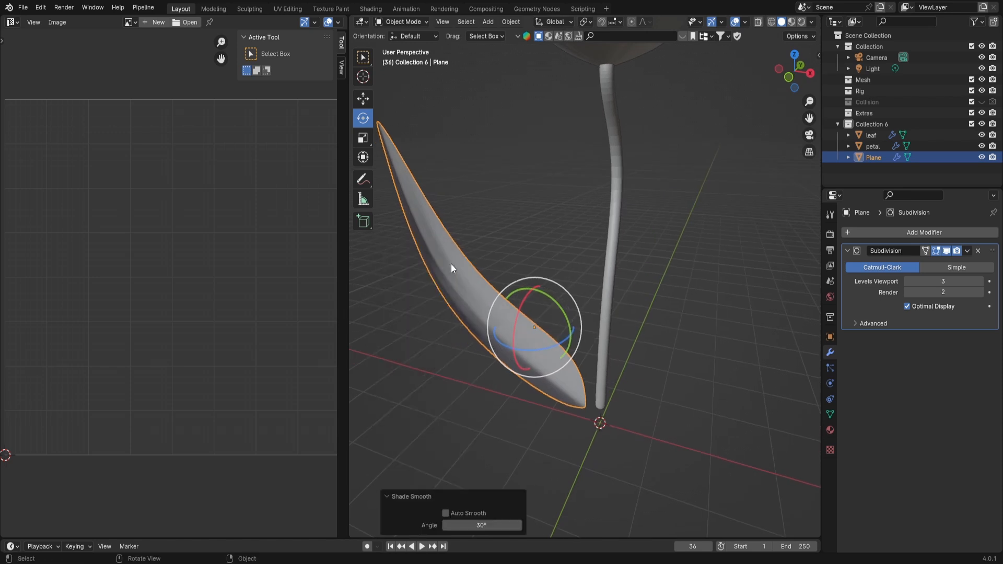
# Rename the leaf's Plane object to leaf-orig and duplicate it in place
pyautogui.moveTo(479, 298)
pyautogui.mouseDown(button='middle')
pyautogui.moveTo(473, 291)
pyautogui.moveTo(527, 296)
pyautogui.moveTo(496, 302)
pyautogui.mouseUp(button='middle')
pyautogui.moveTo(920, 188); pyautogui.dragTo(920, 249)
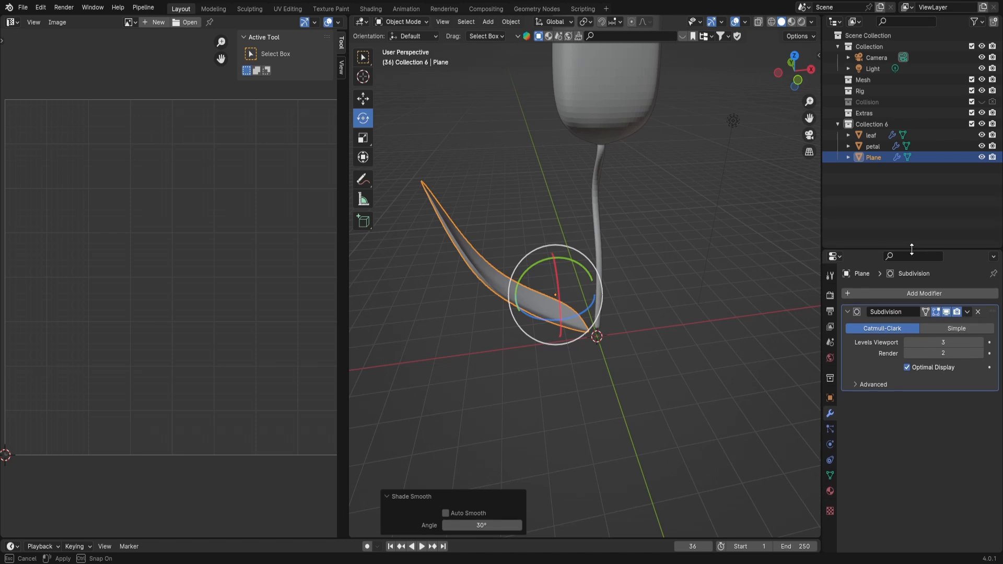
pyautogui.doubleClick(873, 158)
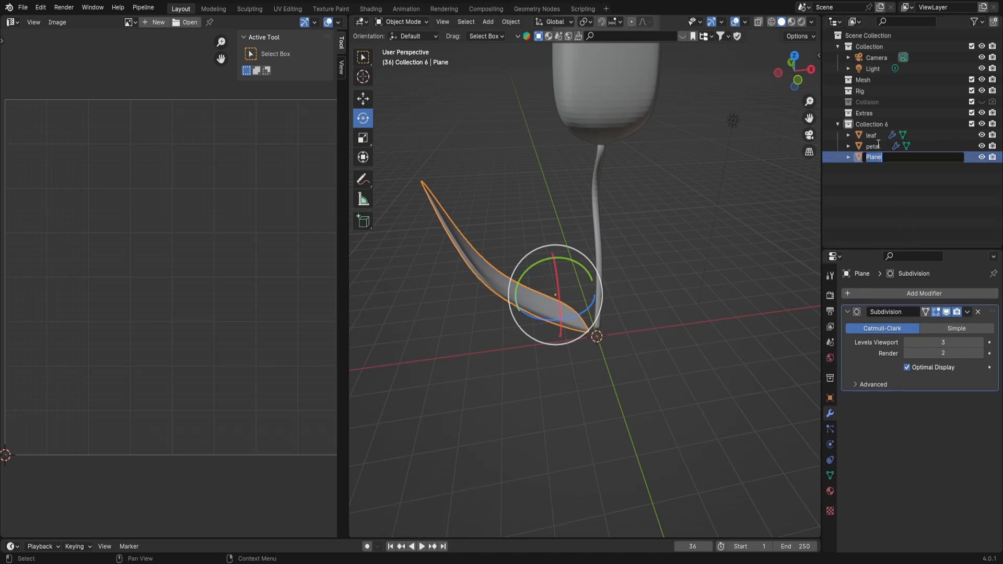
pyautogui.press('Return')
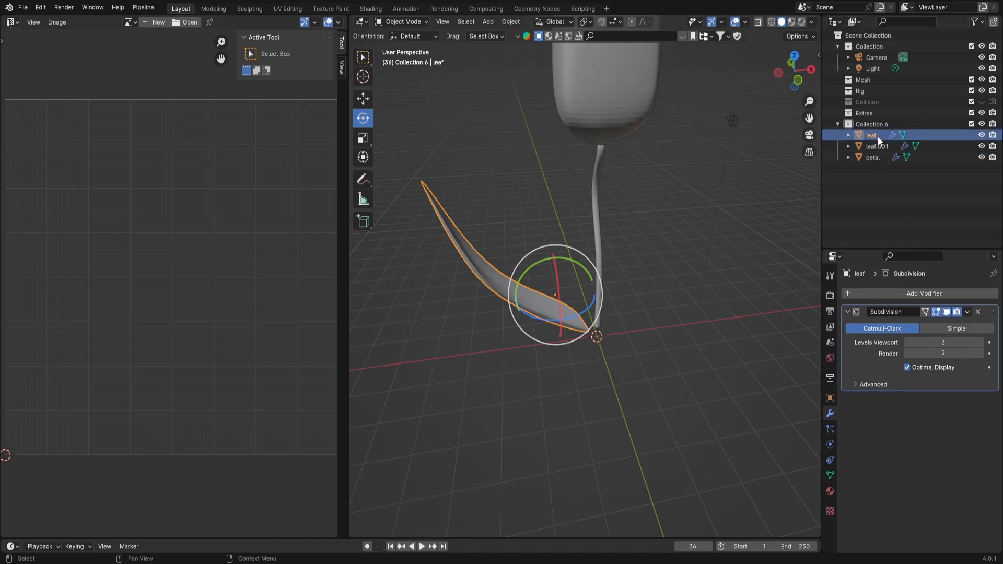
pyautogui.doubleClick(880, 135)
pyautogui.click(886, 132)
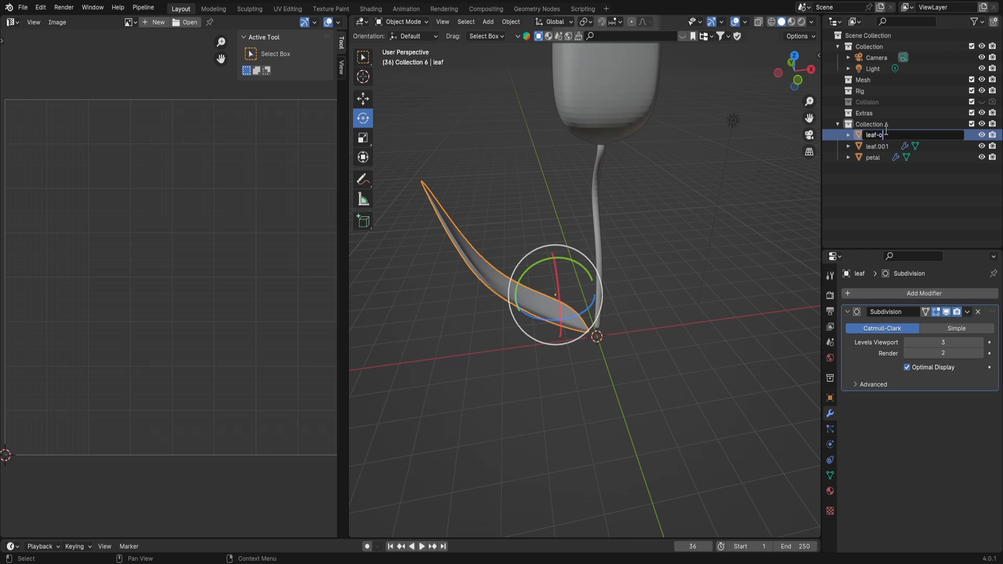
pyautogui.write('-orig')
pyautogui.press('Return')
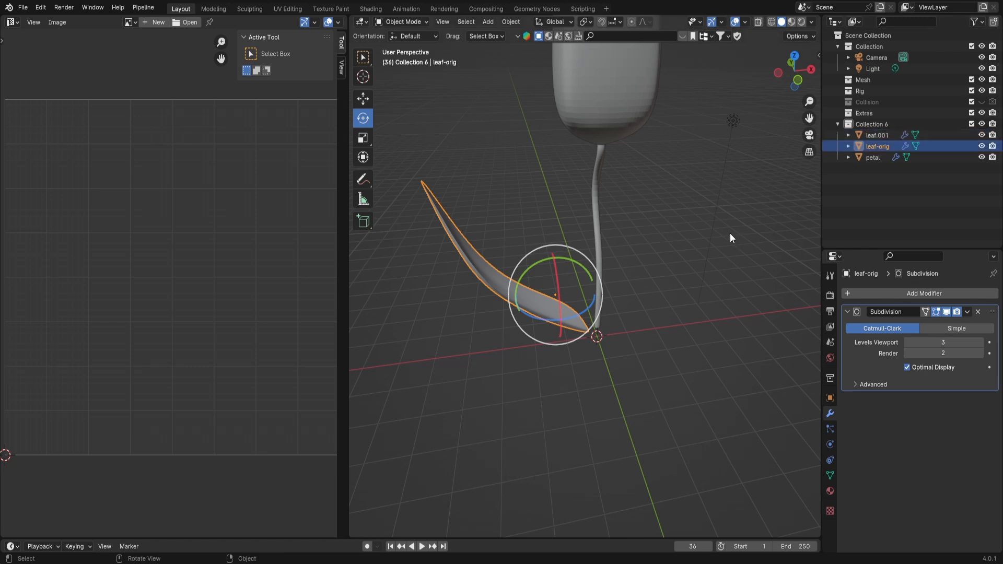
pyautogui.hotkey('shift', 'd')
pyautogui.press('Escape')
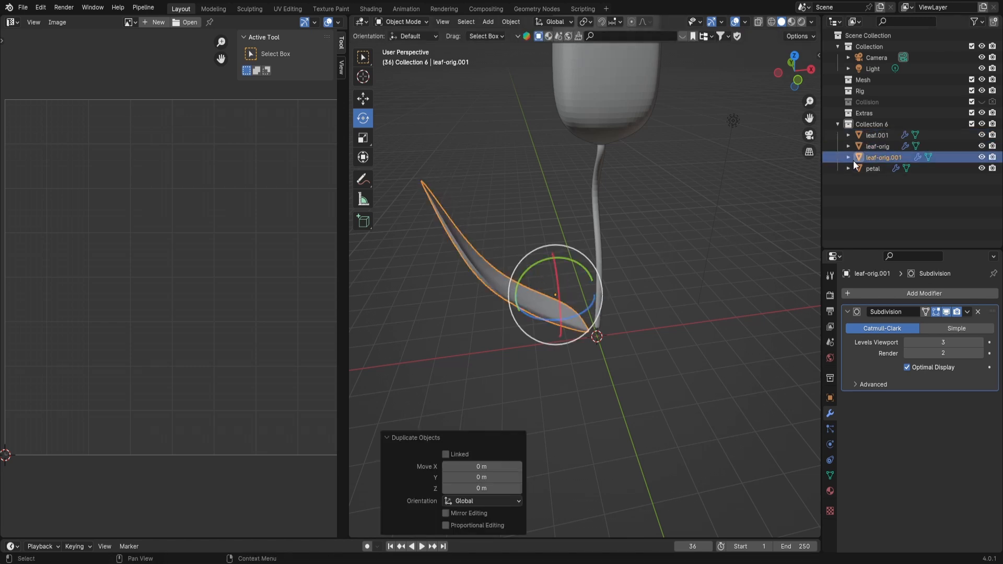
# Rename the stem mesh object to stem and move the duplicate leaf-orig.001 into the Collision collection
pyautogui.click(593, 186)
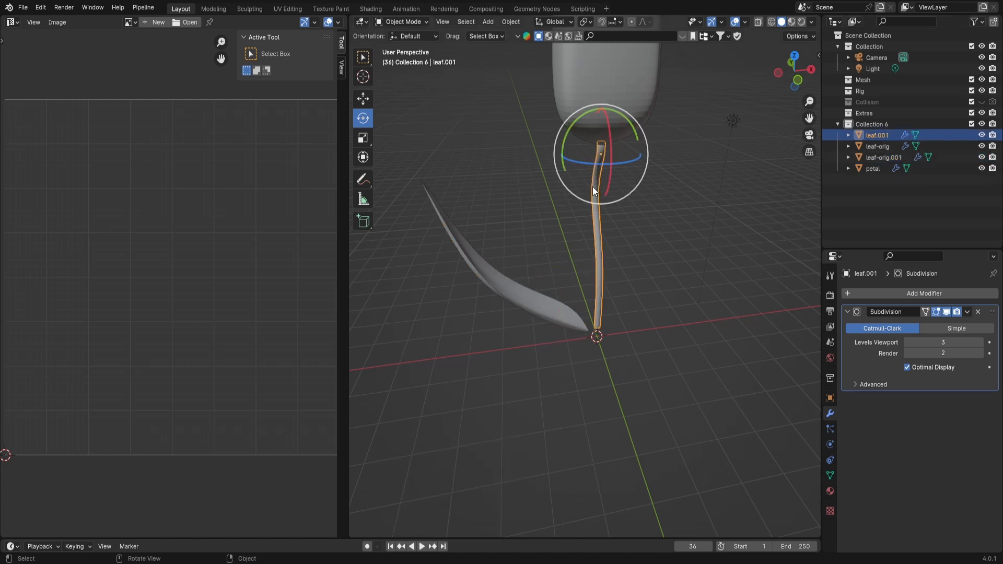
pyautogui.doubleClick(885, 133)
pyautogui.write('stem')
pyautogui.press('Return')
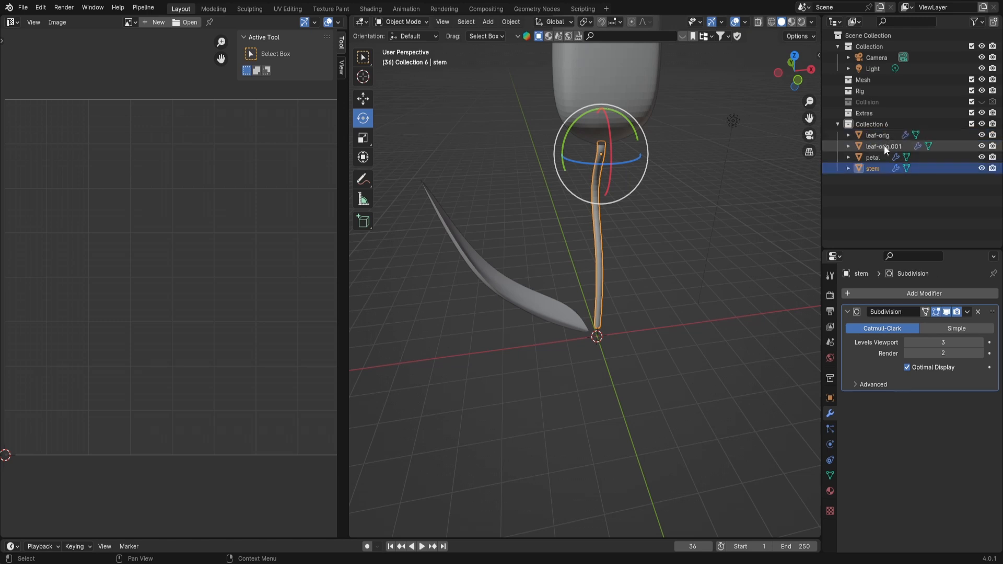
pyautogui.moveTo(891, 145); pyautogui.dragTo(895, 103)
# Add a Solidify modifier to leaf-orig and place it above the Subdivision modifier
pyautogui.click(557, 310)
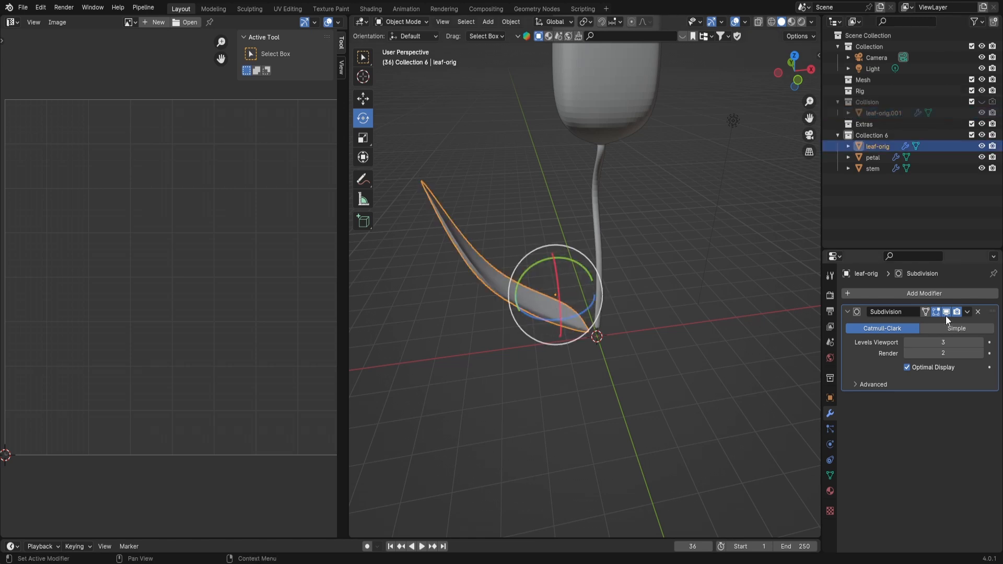
pyautogui.click(924, 289)
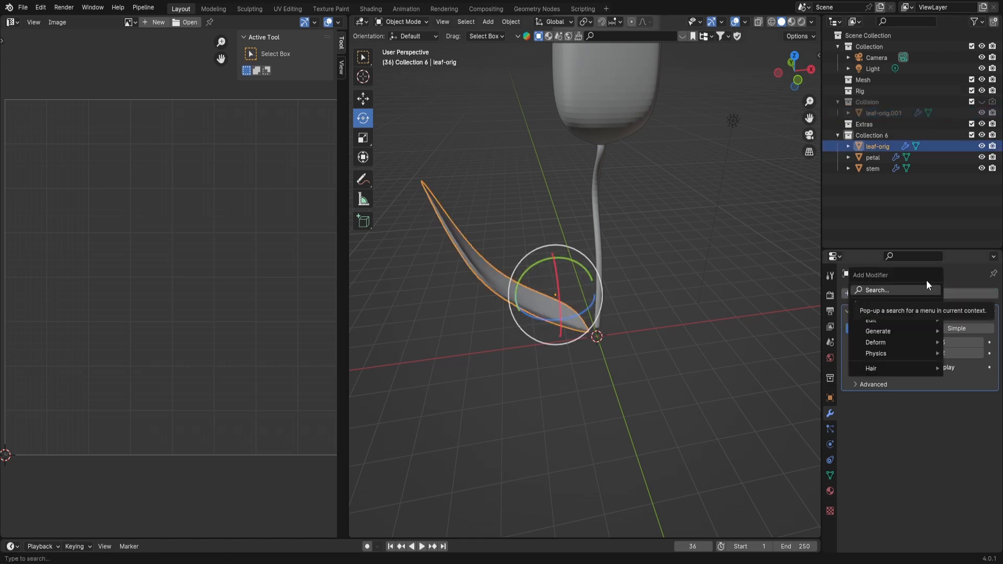
pyautogui.write('sol')
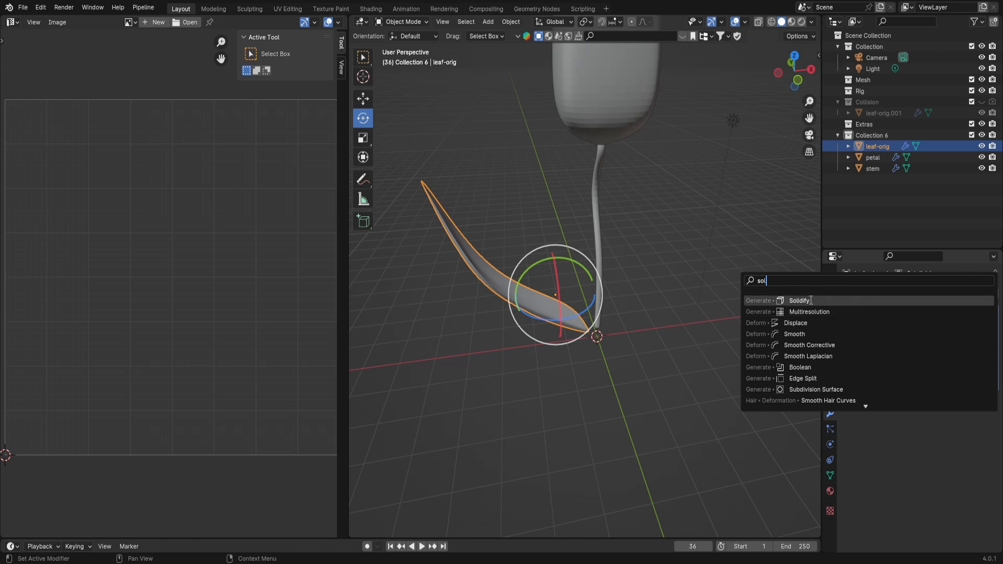
pyautogui.click(791, 300)
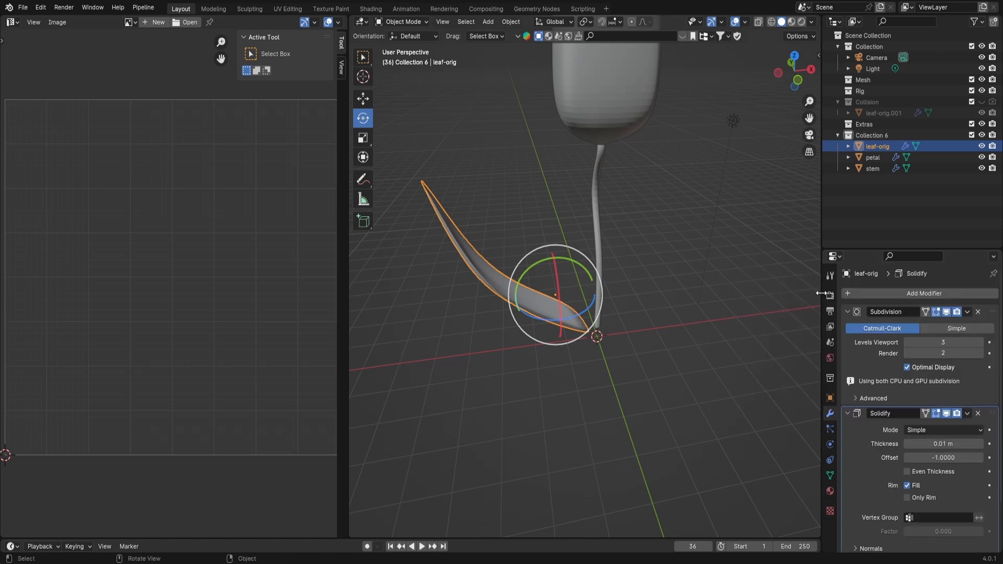
pyautogui.moveTo(742, 310); pyautogui.dragTo(648, 306, button='middle')
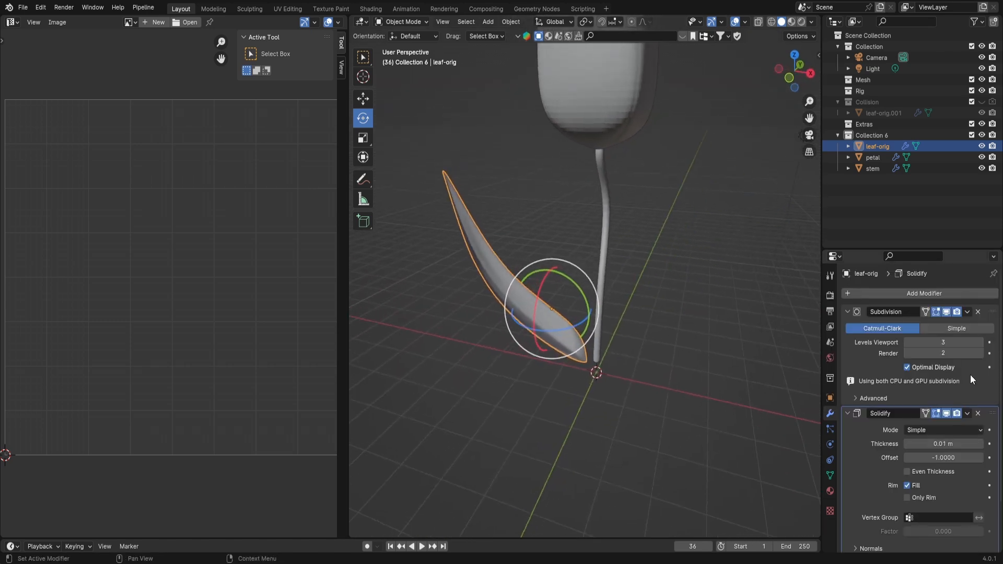
pyautogui.moveTo(989, 417); pyautogui.dragTo(970, 330)
# Duplicate leaf-orig and, in the back view, move the copy about 0.17 m along X and 4.79 m along Z
pyautogui.moveTo(543, 346); pyautogui.dragTo(505, 312, button='middle')
pyautogui.hotkey('shift', 'd')
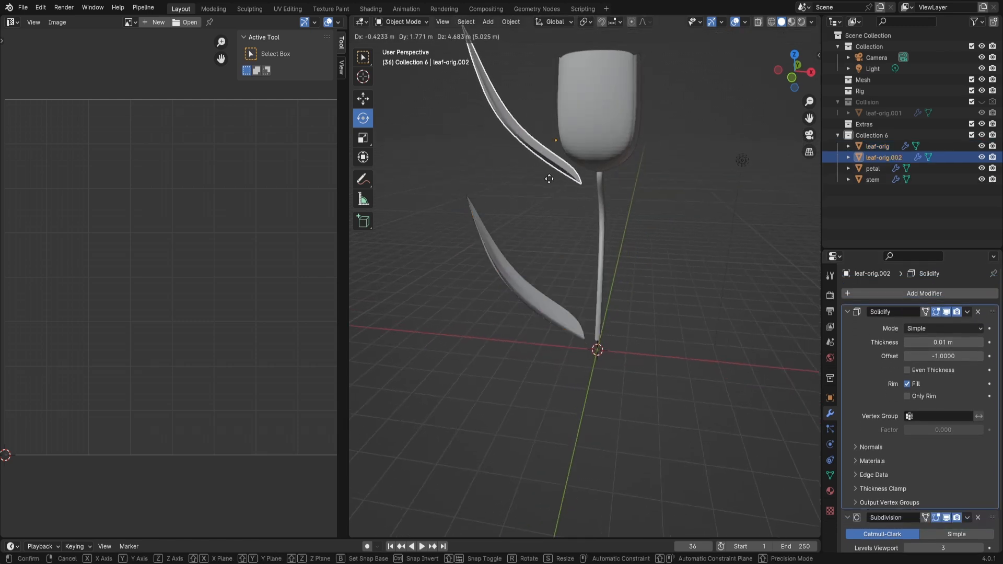
pyautogui.rightClick(551, 180)
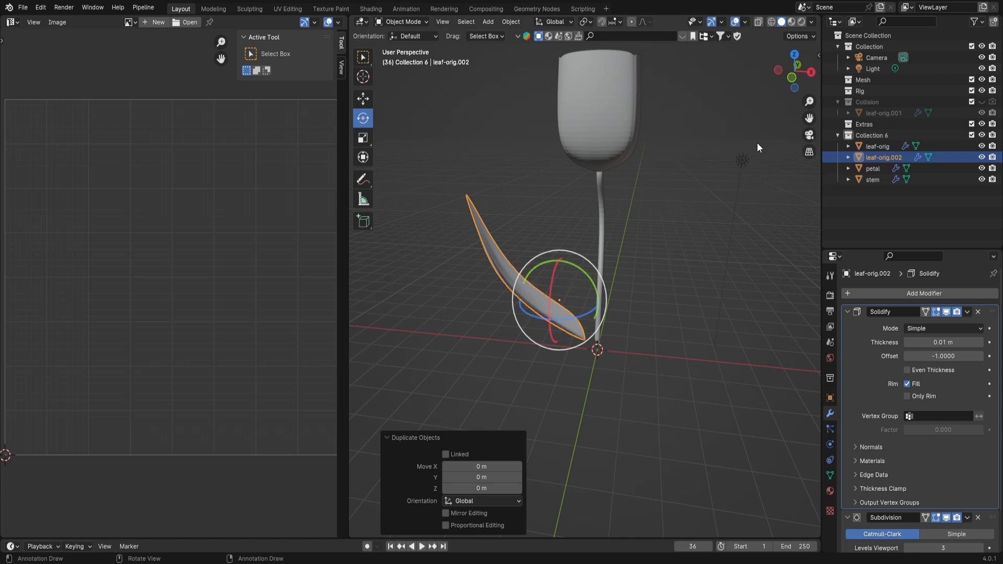
pyautogui.click(812, 71)
pyautogui.click(813, 70)
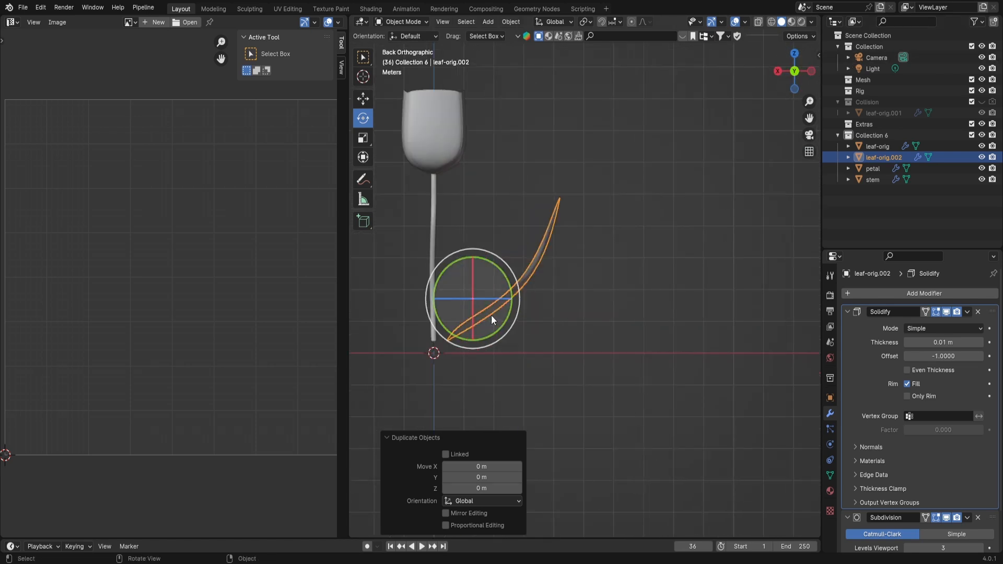
pyautogui.press('g')
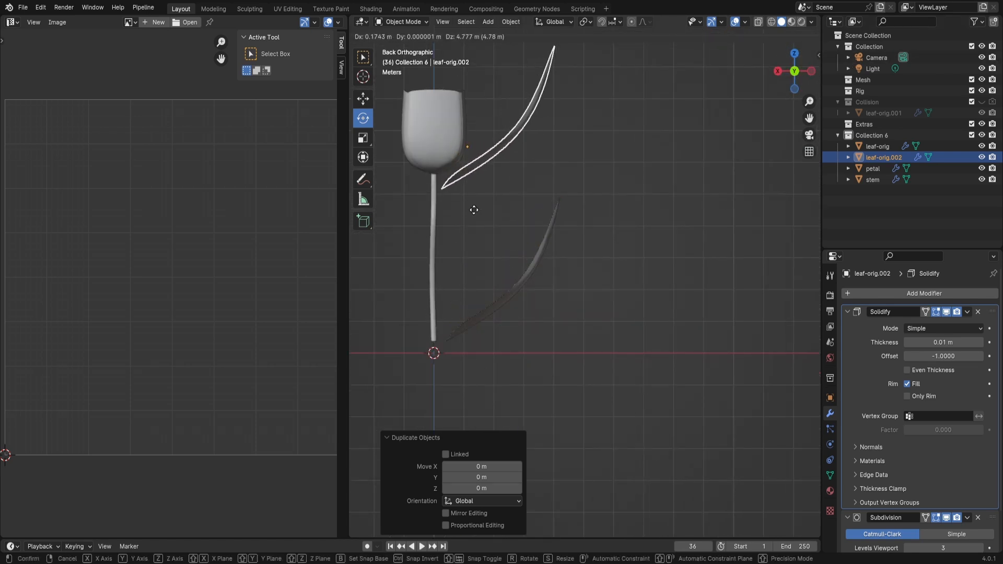
pyautogui.click(475, 209)
# Scale the leaf copy down to a small sepal and position it against the petal cup's underside beside the stem's top
pyautogui.press('s')
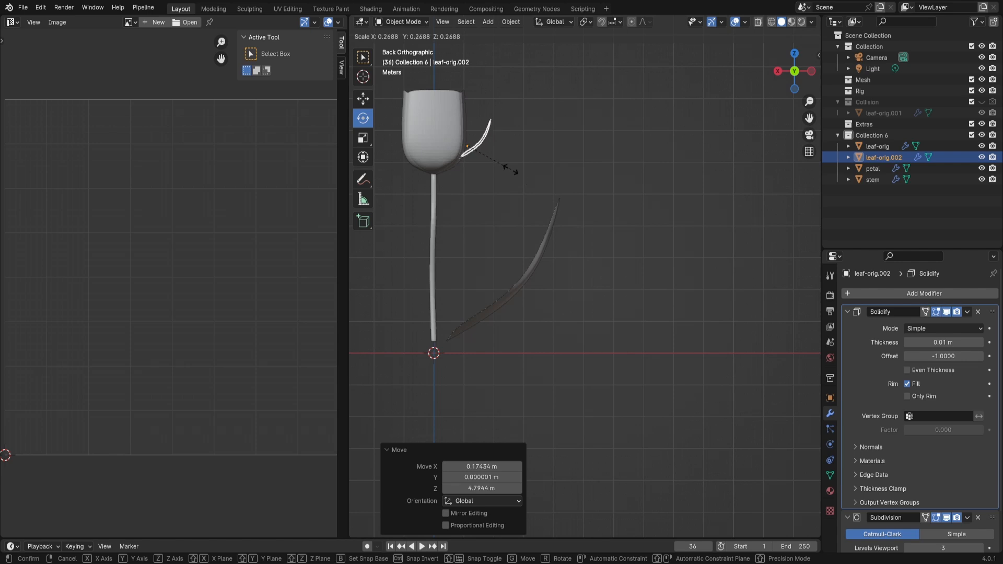
pyautogui.click(493, 193)
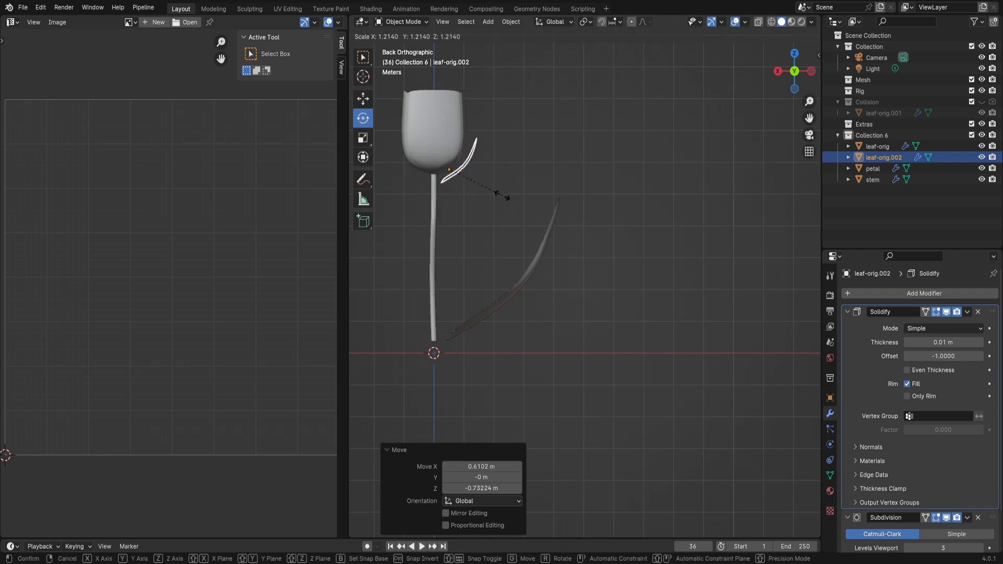
pyautogui.press('g')
pyautogui.click(510, 198)
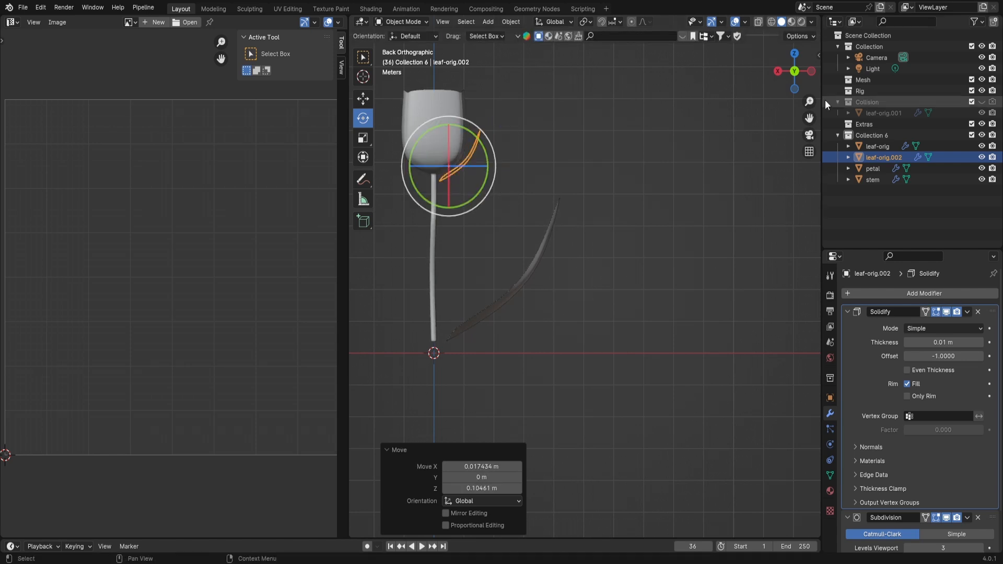
pyautogui.scroll(4, 611, 225)
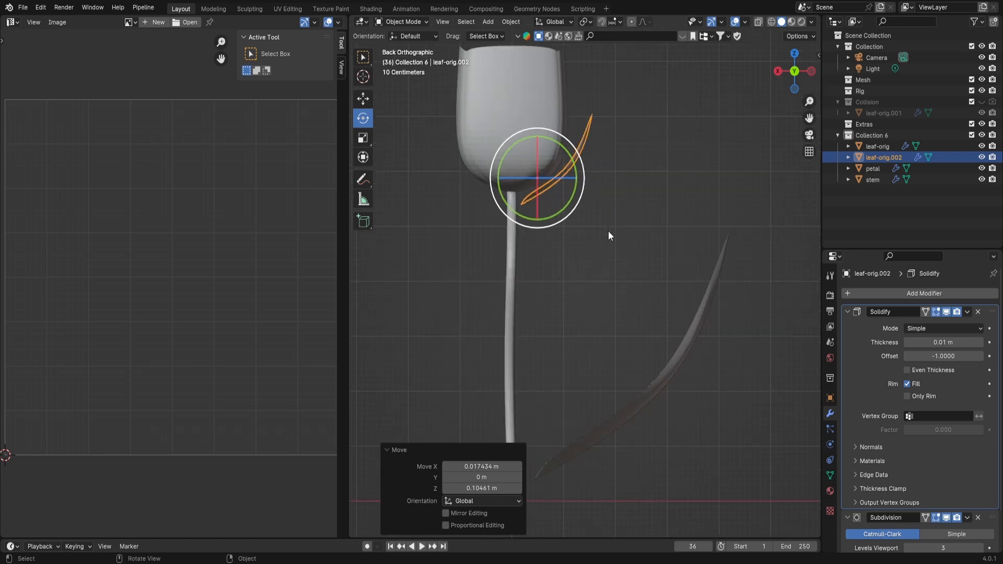
pyautogui.press('s')
pyautogui.click(572, 199)
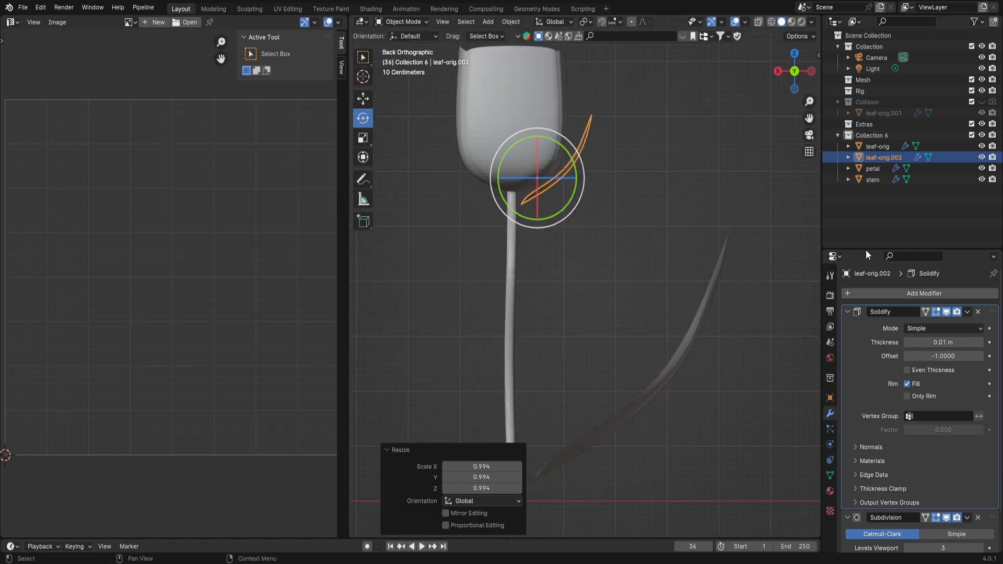
# Add a Mirror modifier to the small leaf copy with the stem as its mirror object
pyautogui.click(904, 291)
pyautogui.click(905, 290)
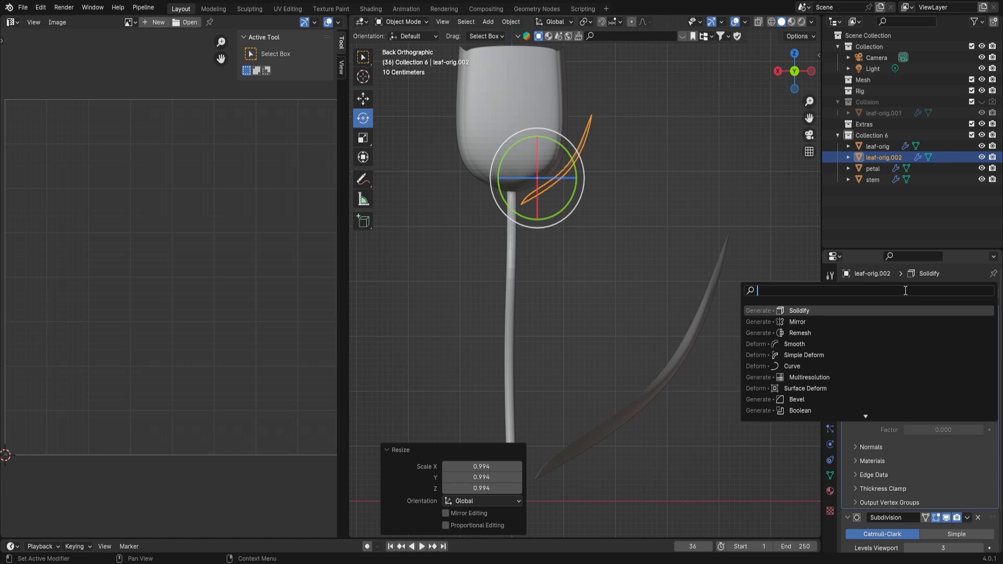
pyautogui.write('m')
pyautogui.click(806, 310)
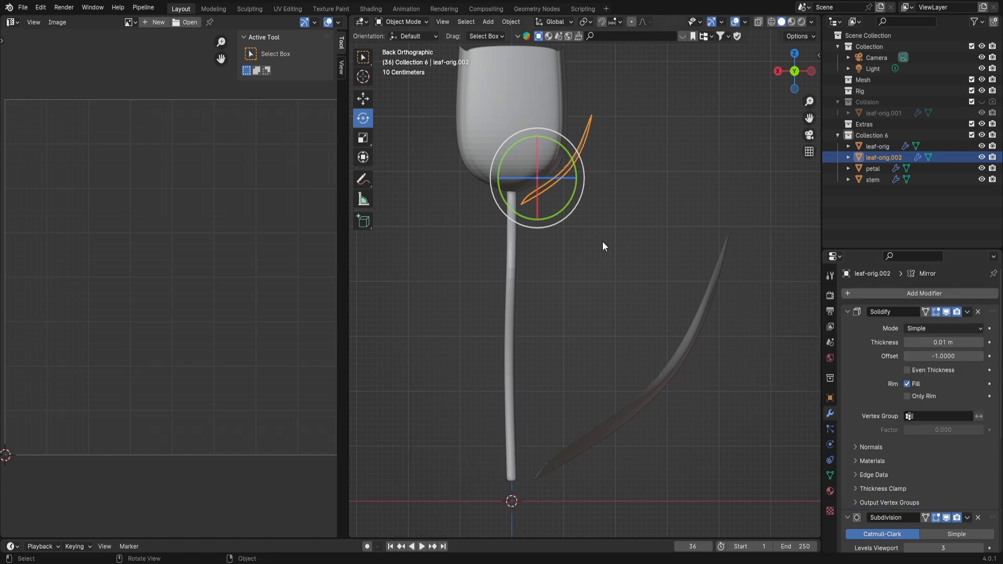
pyautogui.scroll(-6, 925, 397)
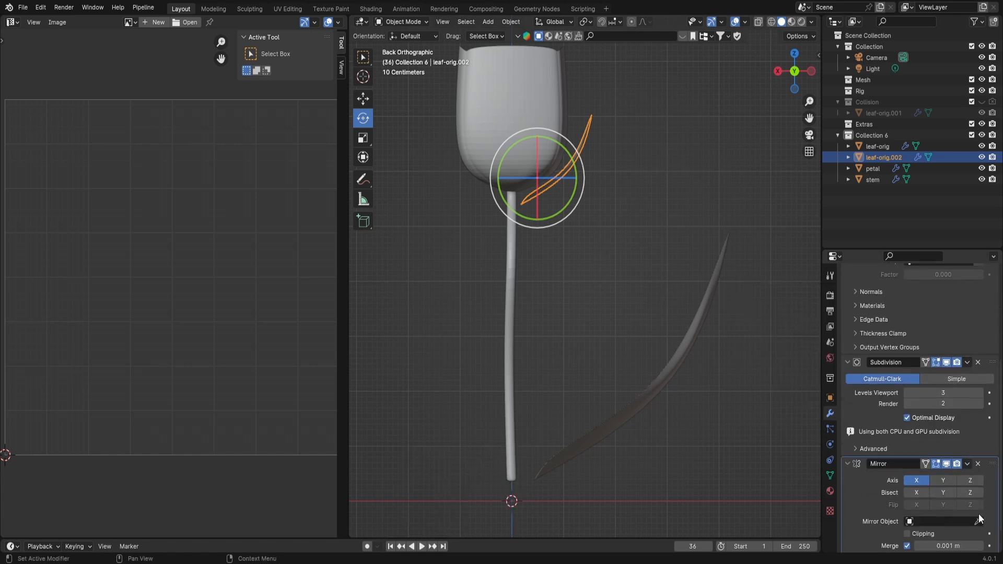
pyautogui.click(979, 523)
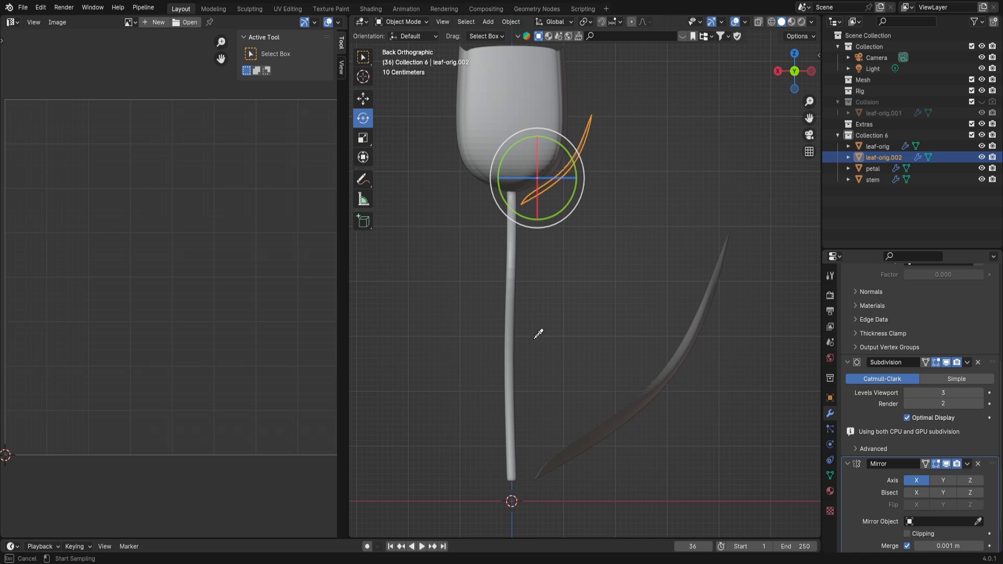
pyautogui.click(513, 321)
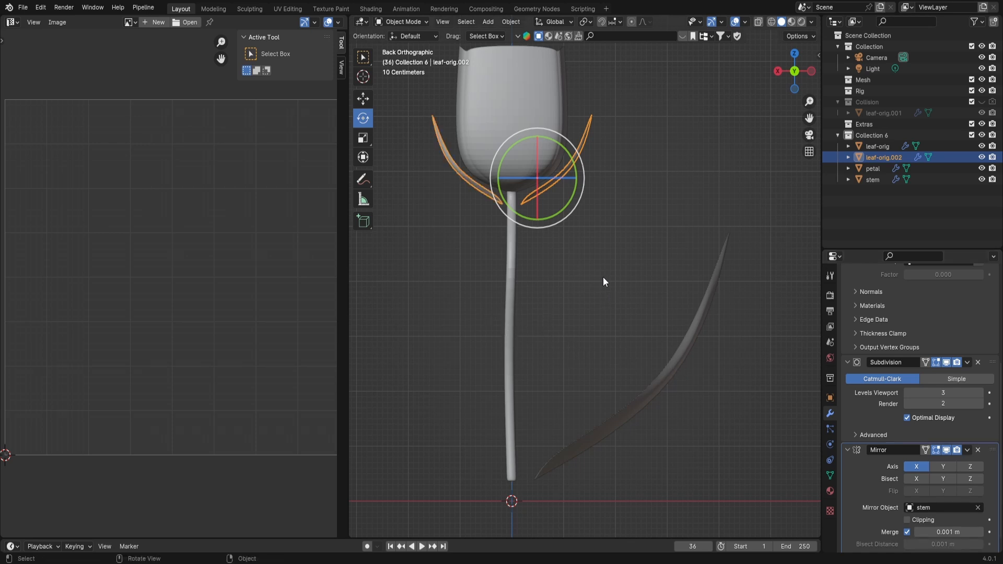
# Duplicate the mirrored small leaf in place and rotate the copy about -101° around Z
pyautogui.moveTo(603, 277); pyautogui.dragTo(607, 252, button='middle')
pyautogui.hotkey('shift', 'd')
pyautogui.press('Escape')
pyautogui.press('Tab')
pyautogui.press('Tab')
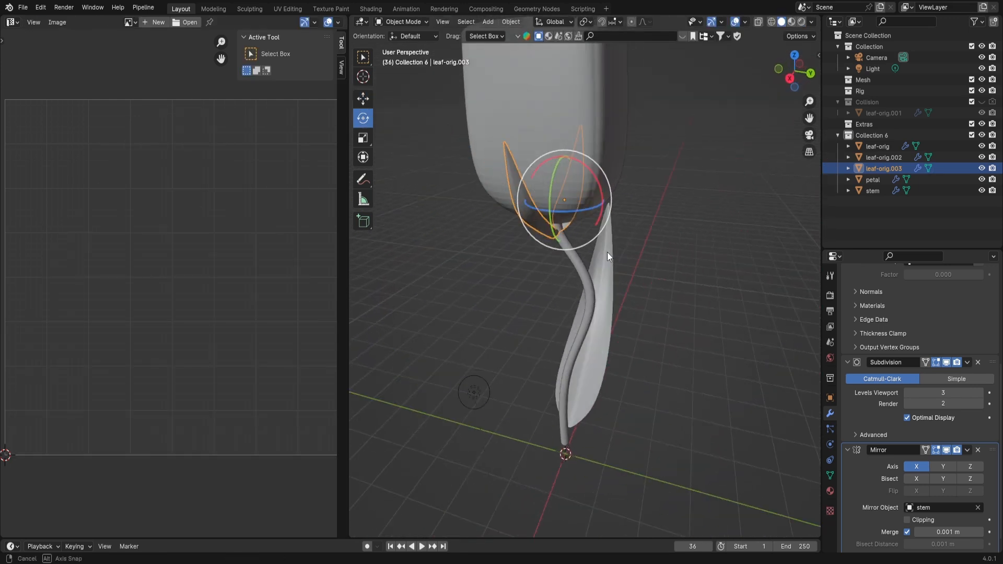
pyautogui.moveTo(586, 209); pyautogui.dragTo(549, 211)
# Move the rotated copy about 0.55 m along Y and 0.46 m along X, and set its mirror axis to Y only
pyautogui.click(812, 76)
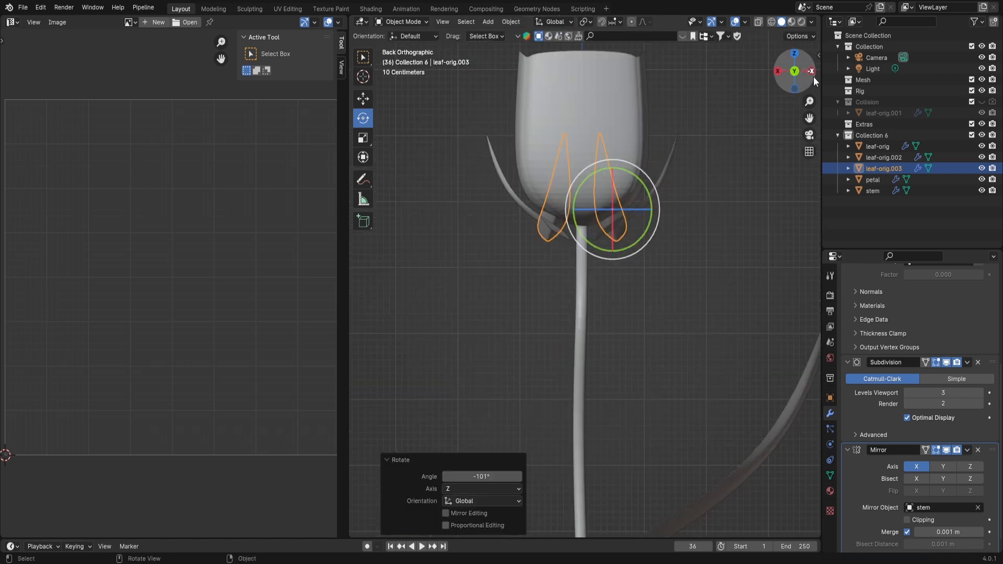
pyautogui.press('g')
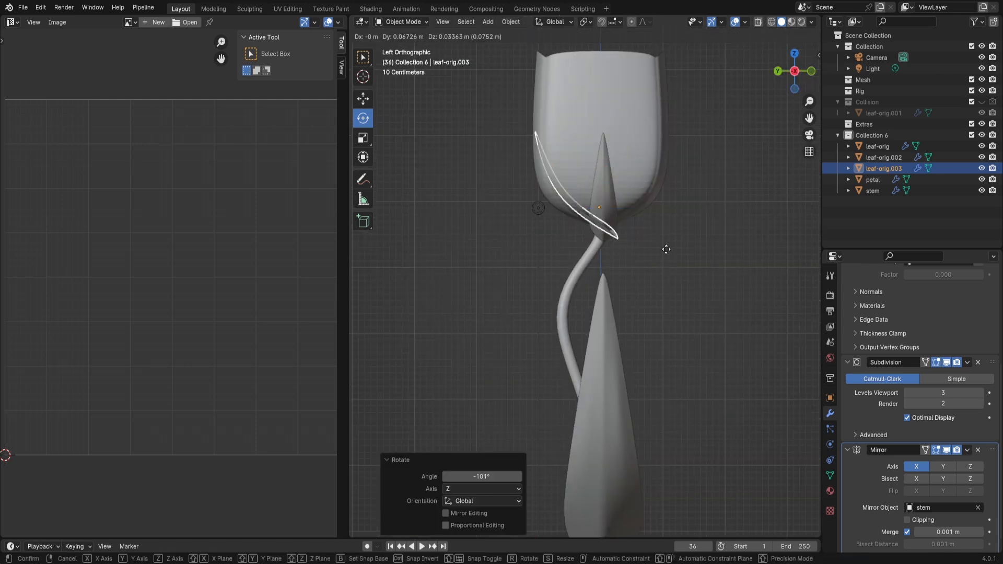
pyautogui.click(634, 249)
pyautogui.moveTo(634, 249); pyautogui.dragTo(542, 236, button='middle')
pyautogui.press('g')
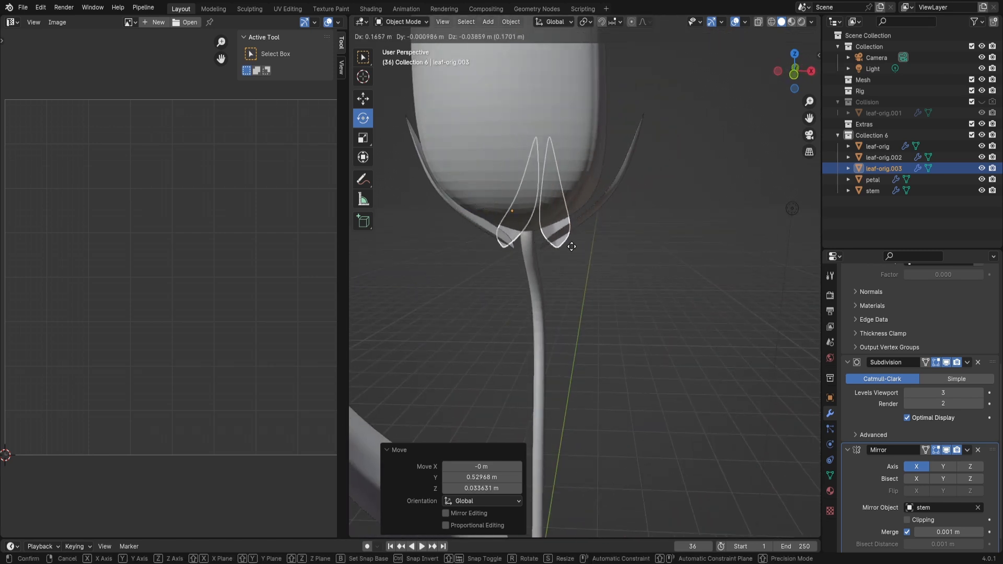
pyautogui.click(601, 255)
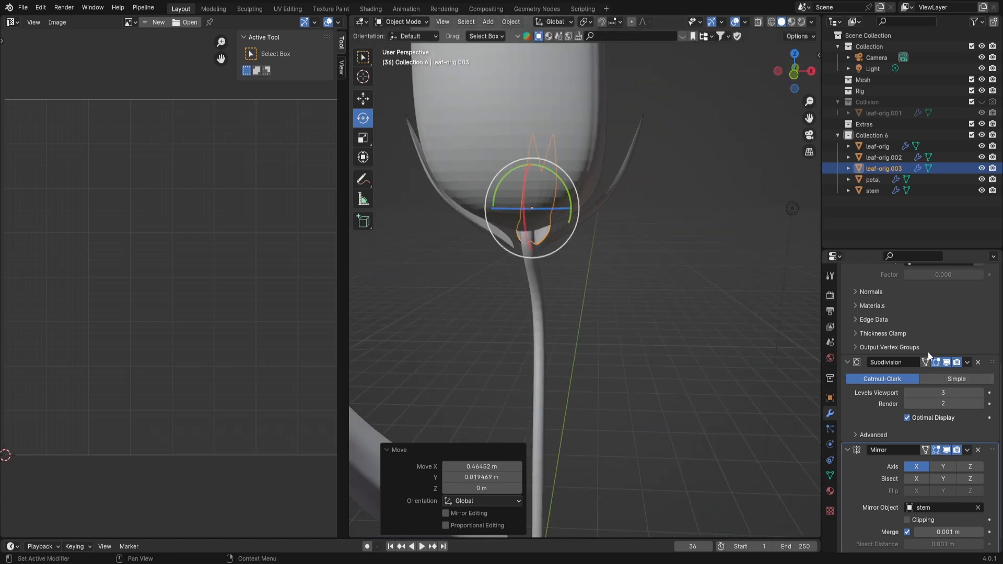
pyautogui.click(941, 467)
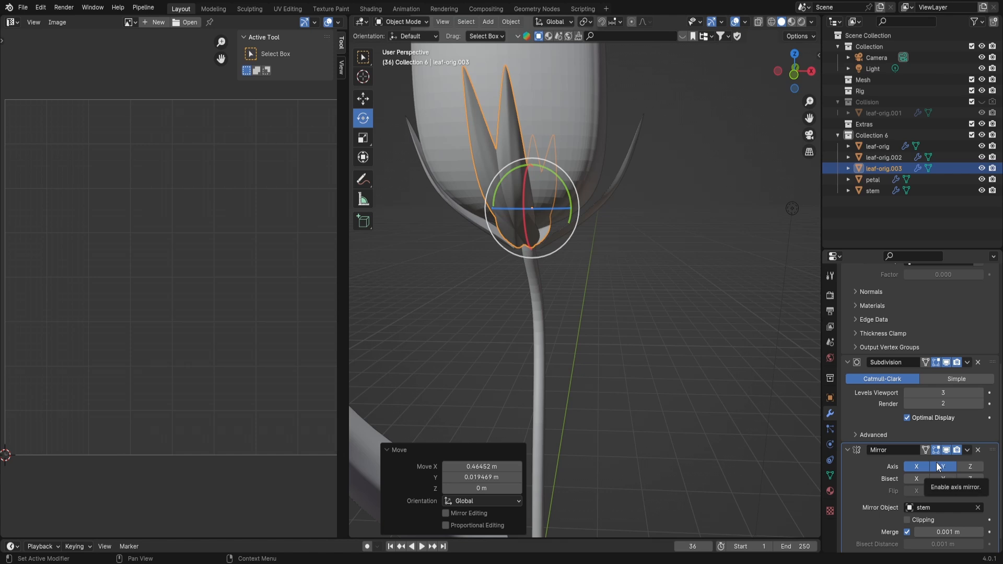
pyautogui.click(918, 465)
# Set the transform orientation to Normal and move the rotated sepal's mid-length edges outward along their normal
pyautogui.moveTo(509, 330); pyautogui.dragTo(648, 229, button='middle')
pyautogui.press('Tab')
pyautogui.click(606, 205)
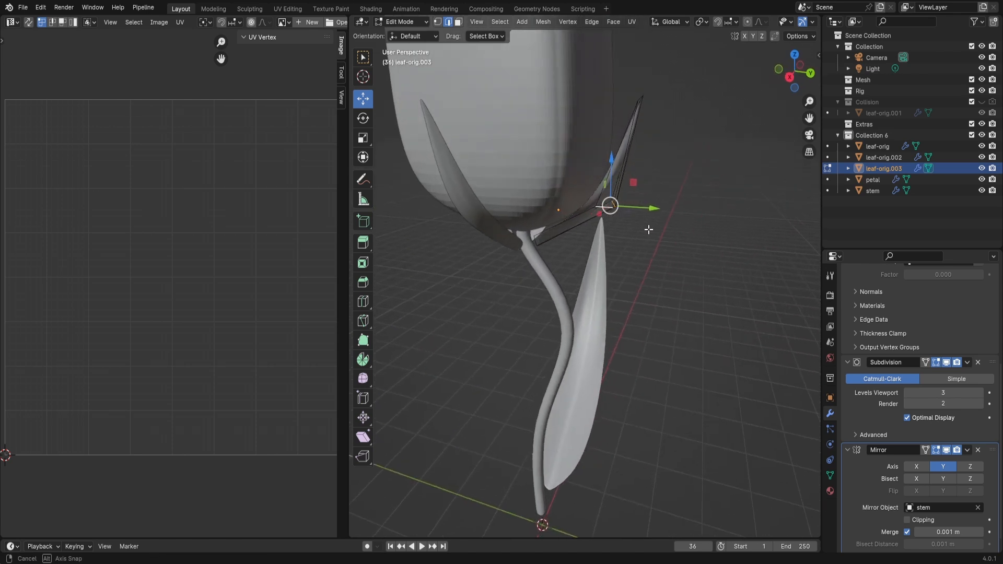
pyautogui.click(401, 38)
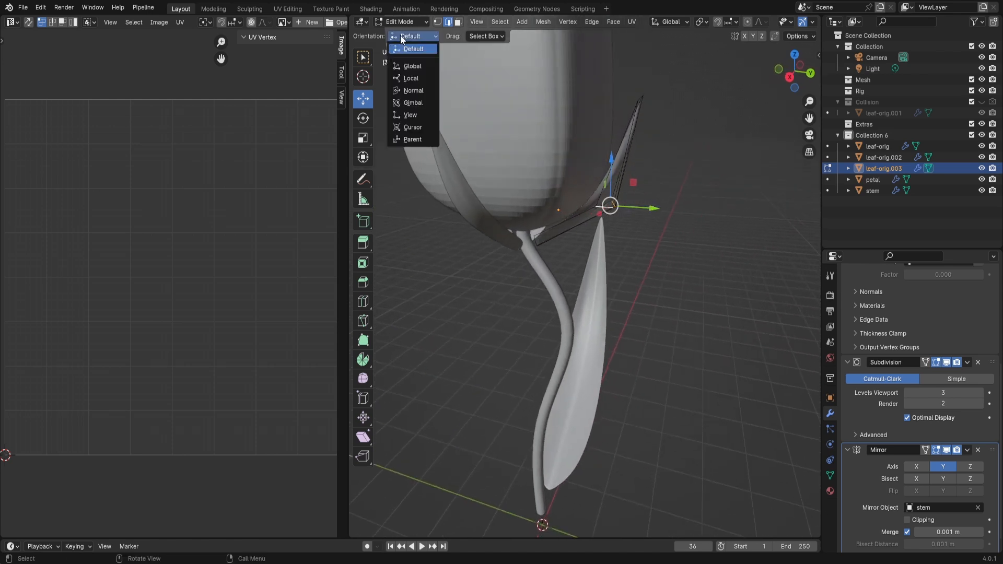
pyautogui.click(409, 91)
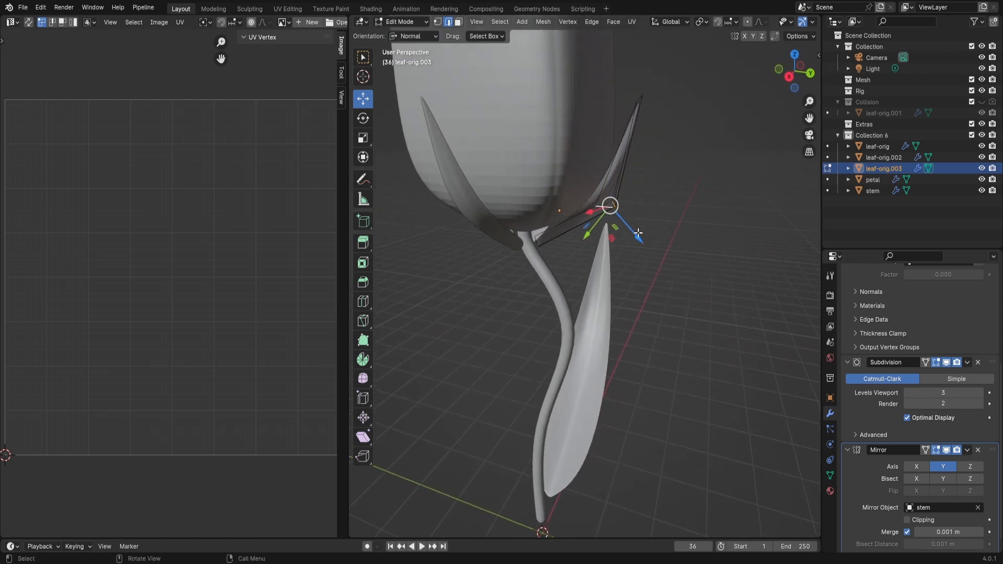
pyautogui.moveTo(640, 233); pyautogui.dragTo(665, 265)
# Reposition the sepal's tip vertices in several moves so that it bends upright alongside the petal cup
pyautogui.moveTo(678, 66); pyautogui.dragTo(638, 73, button='middle')
pyautogui.moveTo(624, 77); pyautogui.dragTo(676, 114)
pyautogui.moveTo(671, 116); pyautogui.dragTo(612, 149, button='middle')
pyautogui.press('1')
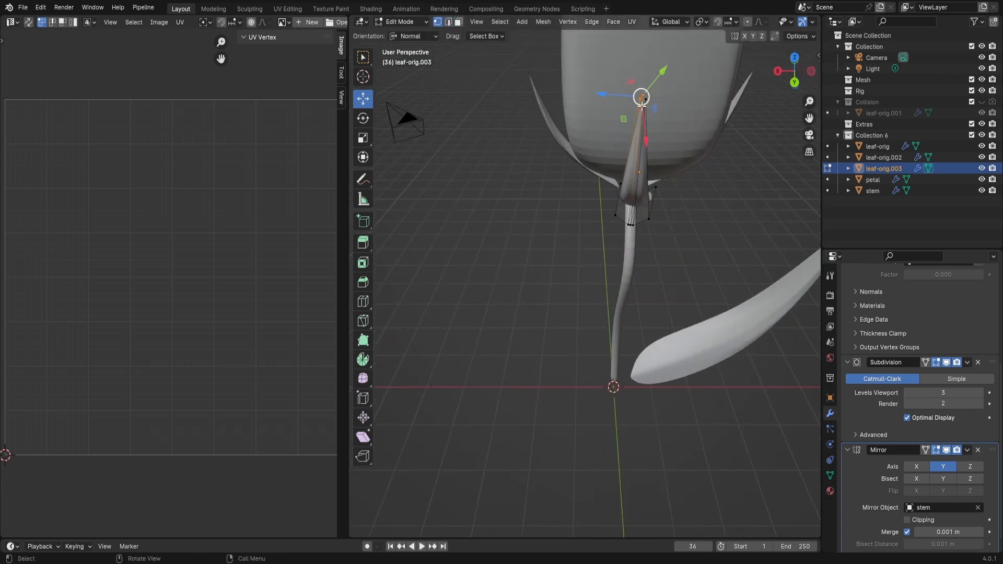
pyautogui.moveTo(659, 111); pyautogui.dragTo(617, 77)
pyautogui.moveTo(611, 121); pyautogui.dragTo(668, 84, button='middle')
pyautogui.moveTo(669, 78); pyautogui.dragTo(642, 77)
pyautogui.moveTo(643, 76); pyautogui.dragTo(622, 230, button='middle')
# Add one centred loop cut across the sepal's upper part and return to Object Mode
pyautogui.hotkey('ctrl', 'r')
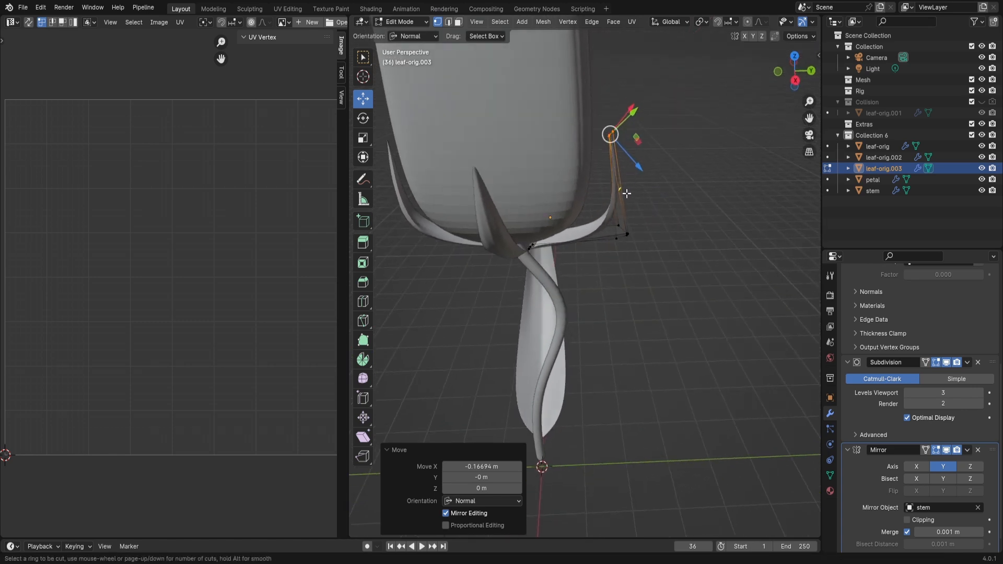
pyautogui.click(622, 184)
pyautogui.rightClick(623, 188)
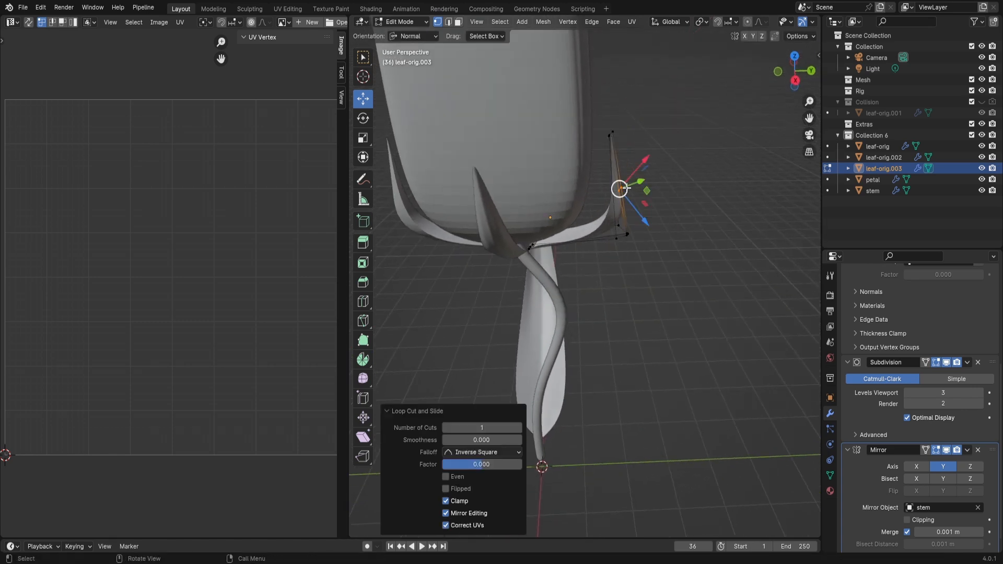
pyautogui.moveTo(640, 184); pyautogui.dragTo(661, 179)
pyautogui.rightClick(661, 179)
pyautogui.moveTo(659, 180); pyautogui.dragTo(579, 173, button='middle')
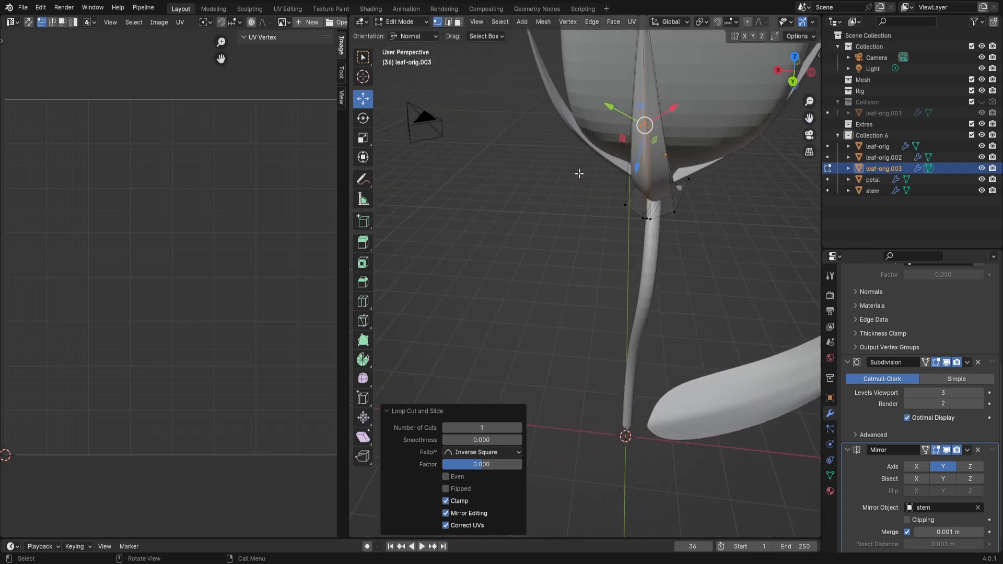
pyautogui.moveTo(644, 153)
pyautogui.mouseDown(button='middle')
pyautogui.moveTo(542, 159)
pyautogui.moveTo(609, 155)
pyautogui.moveTo(648, 131)
pyautogui.moveTo(654, 138)
pyautogui.mouseUp(button='middle')
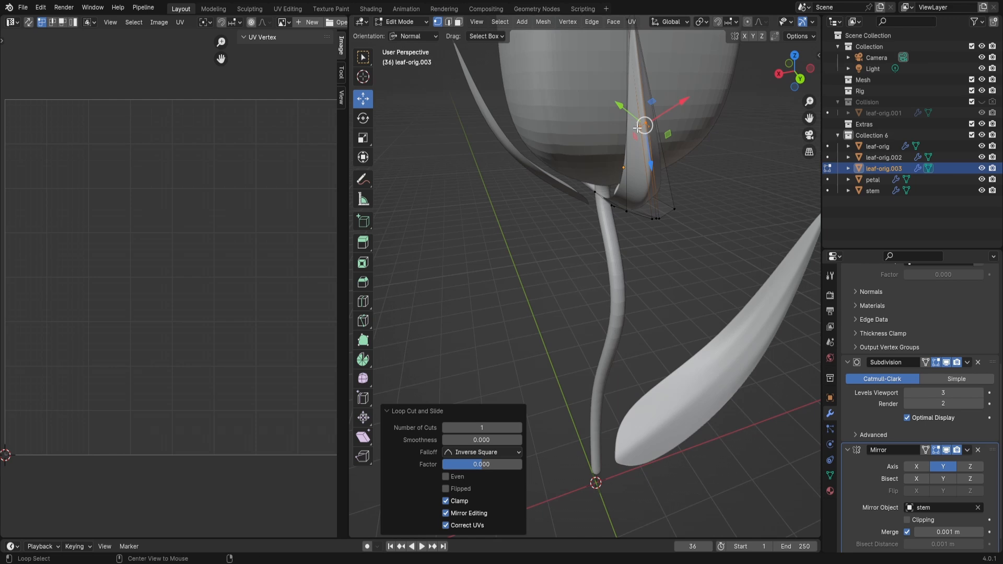
pyautogui.keyDown('alt'); pyautogui.click(638, 129); pyautogui.keyUp('alt')
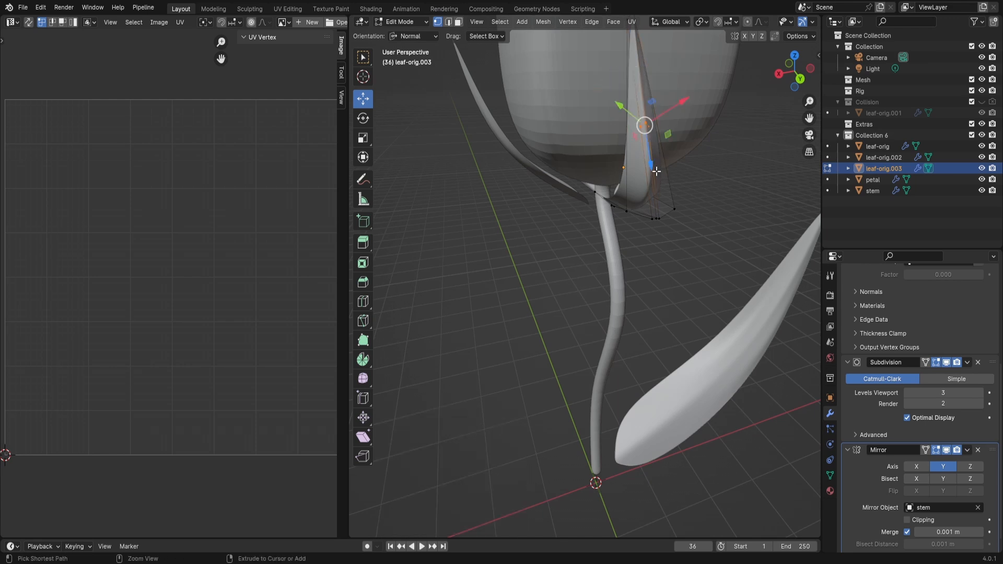
pyautogui.moveTo(656, 166); pyautogui.dragTo(635, 229, button='middle')
pyautogui.press('Tab')
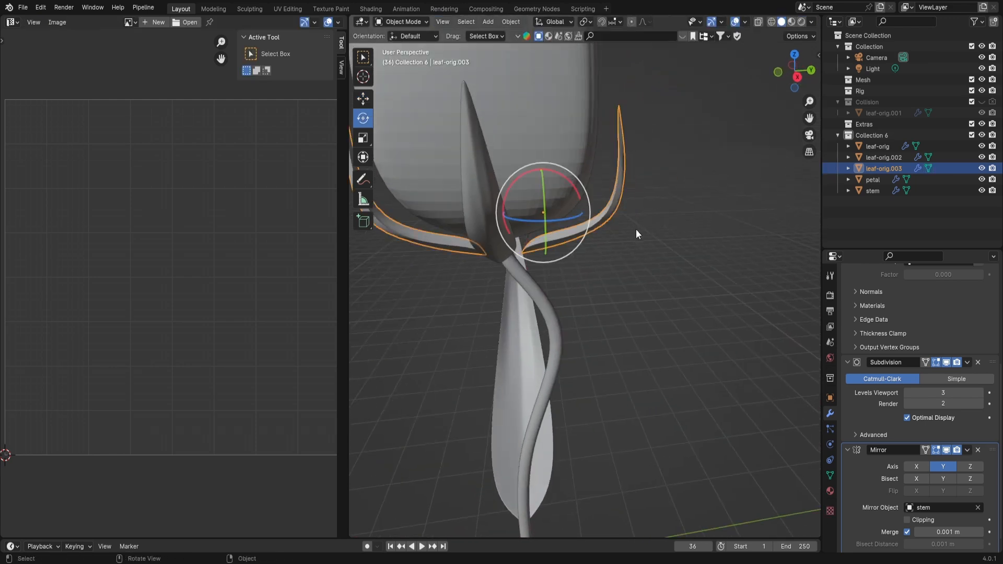
# Add a Mirror modifier to the large leaf with the stem as its mirror object
pyautogui.scroll(-5, 586, 229)
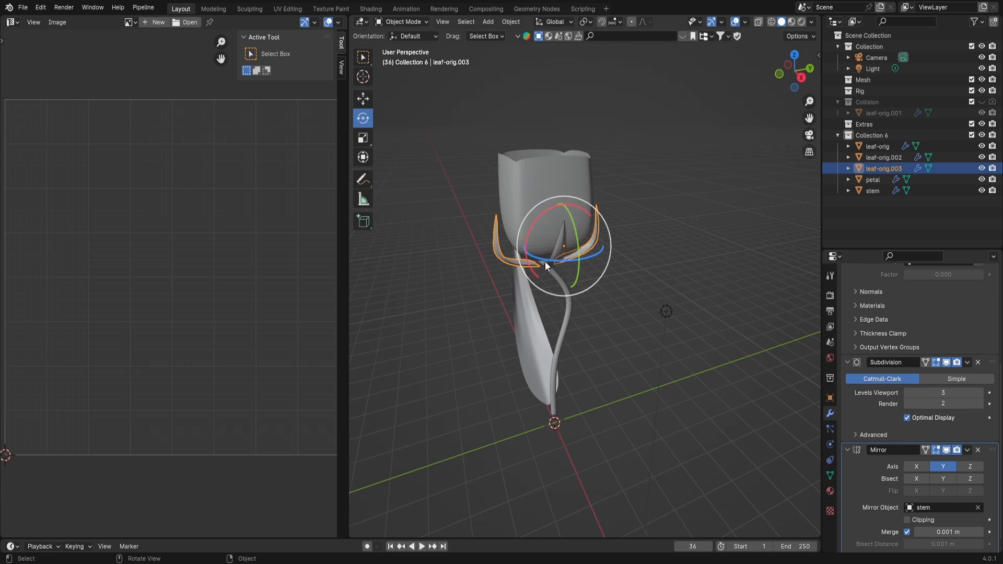
pyautogui.moveTo(553, 270); pyautogui.dragTo(574, 260, button='middle')
pyautogui.click(547, 197)
pyautogui.click(513, 372)
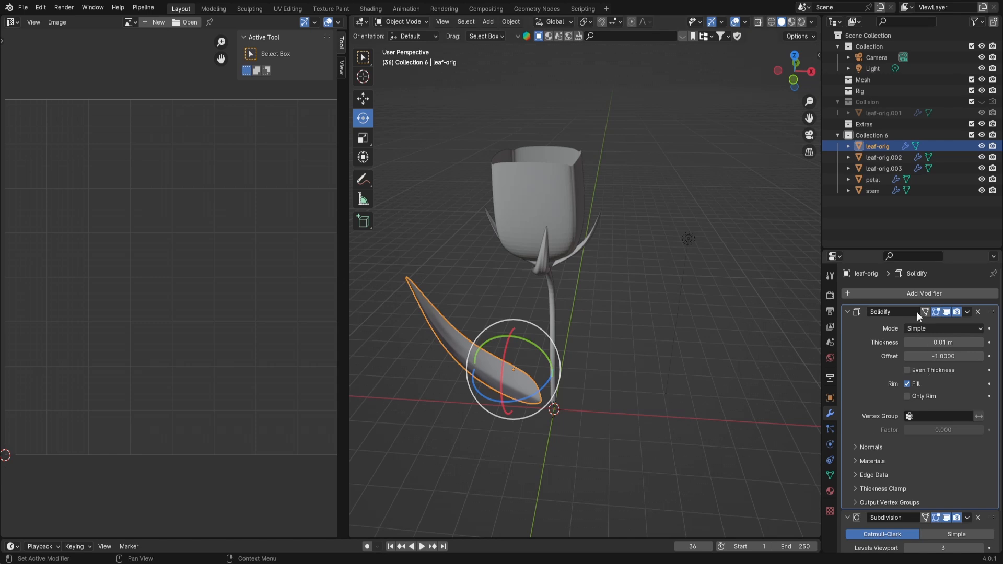
pyautogui.click(907, 294)
pyautogui.write('m')
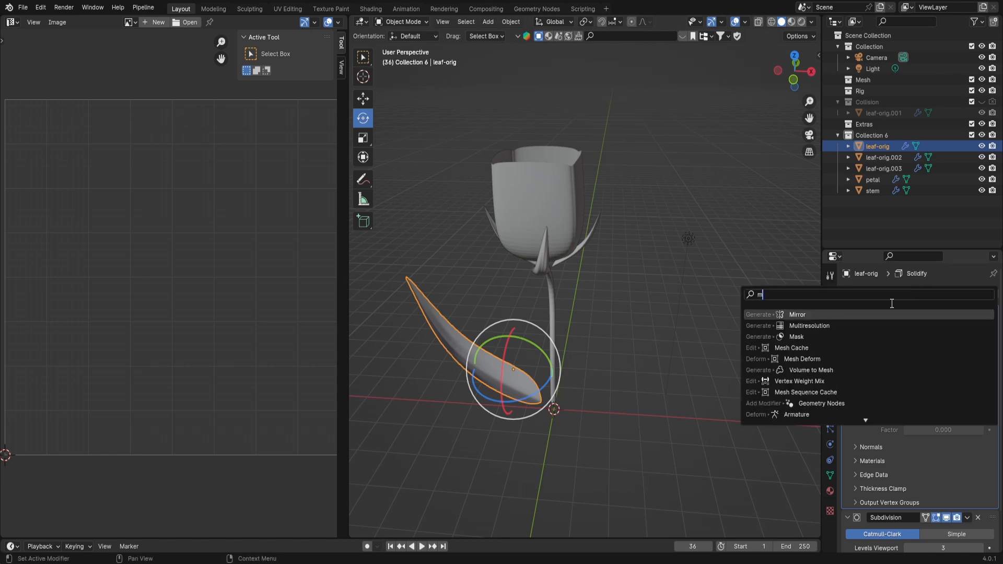
pyautogui.click(794, 317)
pyautogui.scroll(-9, 912, 396)
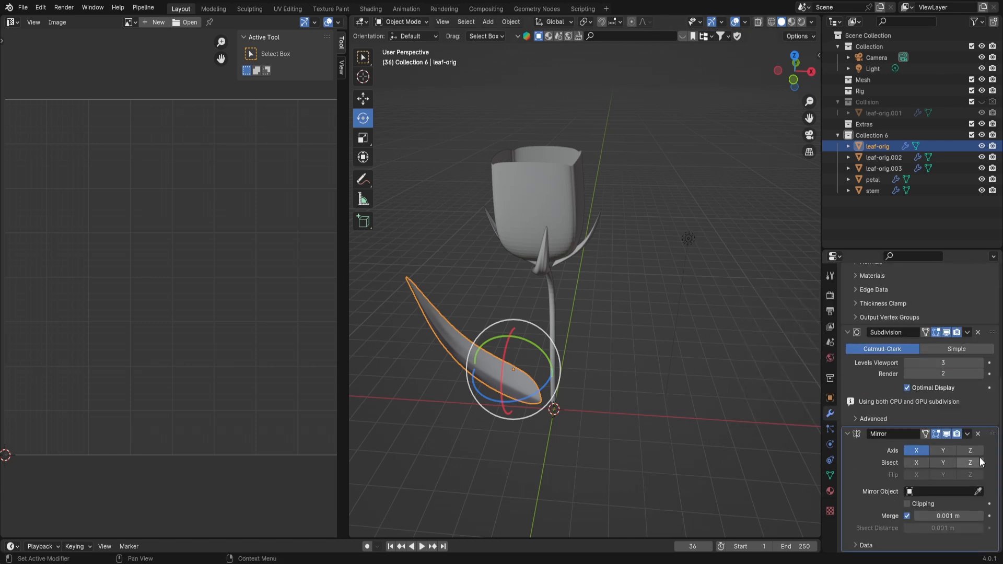
pyautogui.click(979, 492)
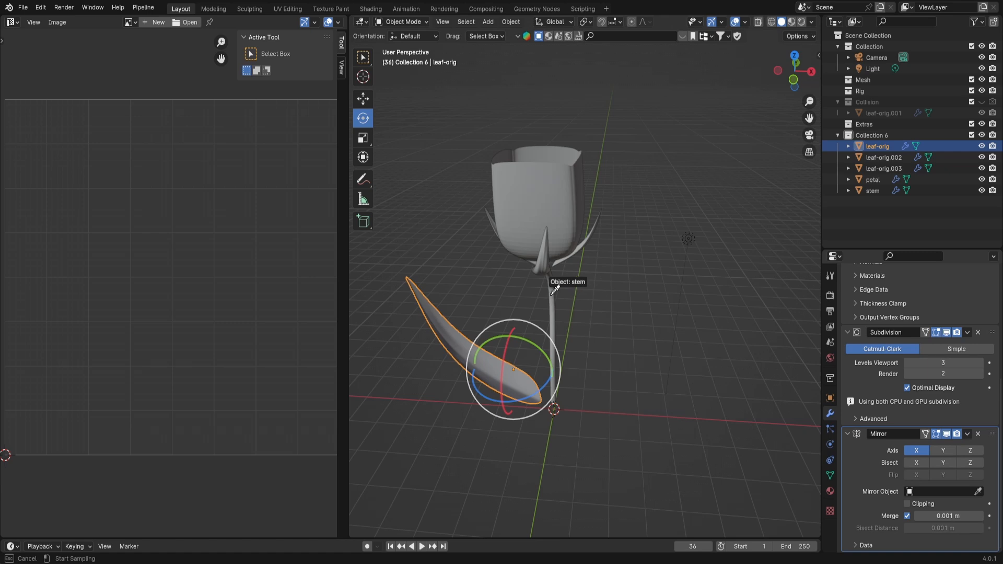
pyautogui.click(554, 291)
# Create a new collection under the Scene Collection and move the petal cup into it
pyautogui.click(538, 222)
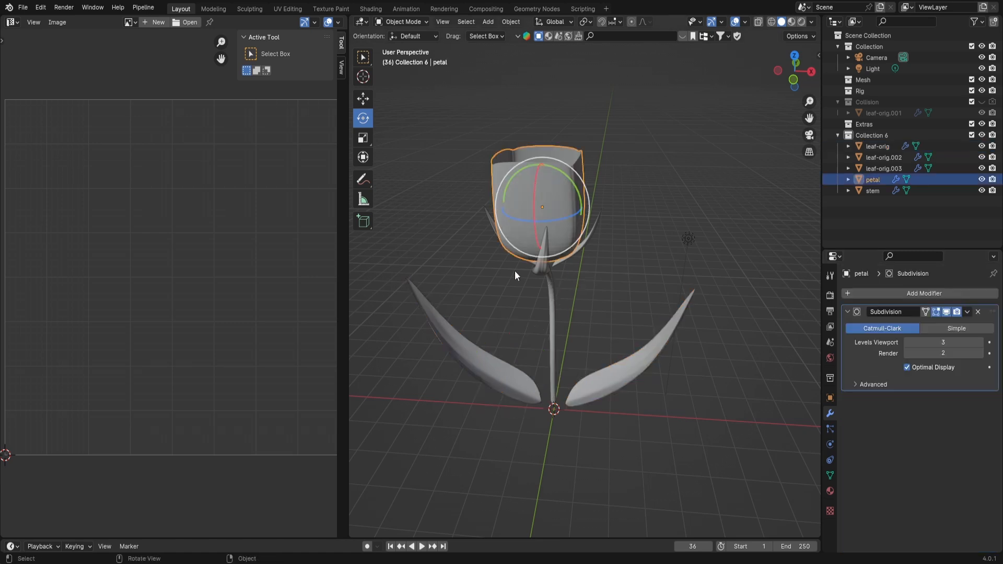
pyautogui.moveTo(515, 270); pyautogui.dragTo(744, 258, button='middle')
pyautogui.scroll(1, 710, 324)
pyautogui.moveTo(710, 323); pyautogui.dragTo(579, 303, button='middle')
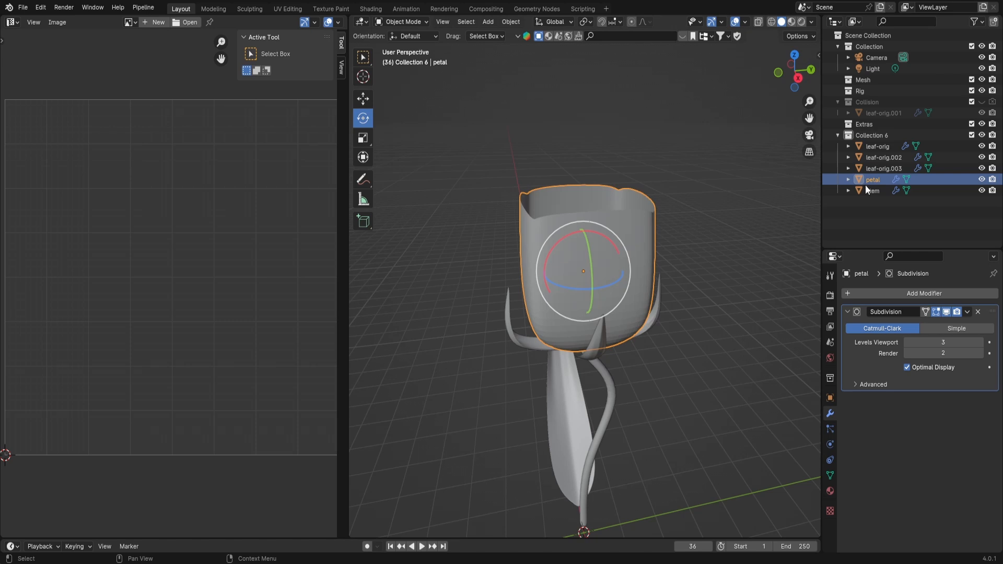
pyautogui.click(871, 34)
pyautogui.click(994, 22)
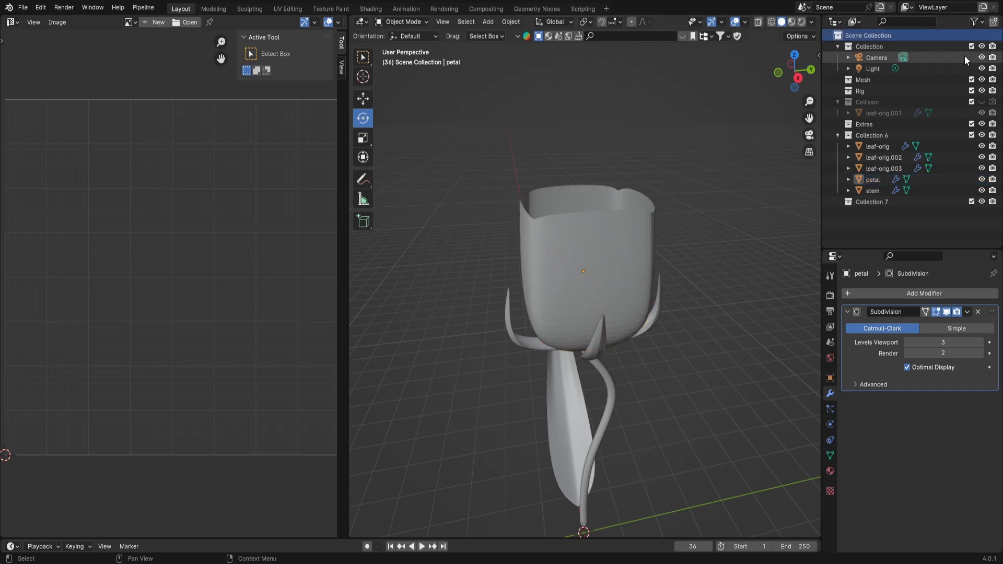
pyautogui.click(870, 179)
pyautogui.moveTo(870, 179); pyautogui.dragTo(877, 207)
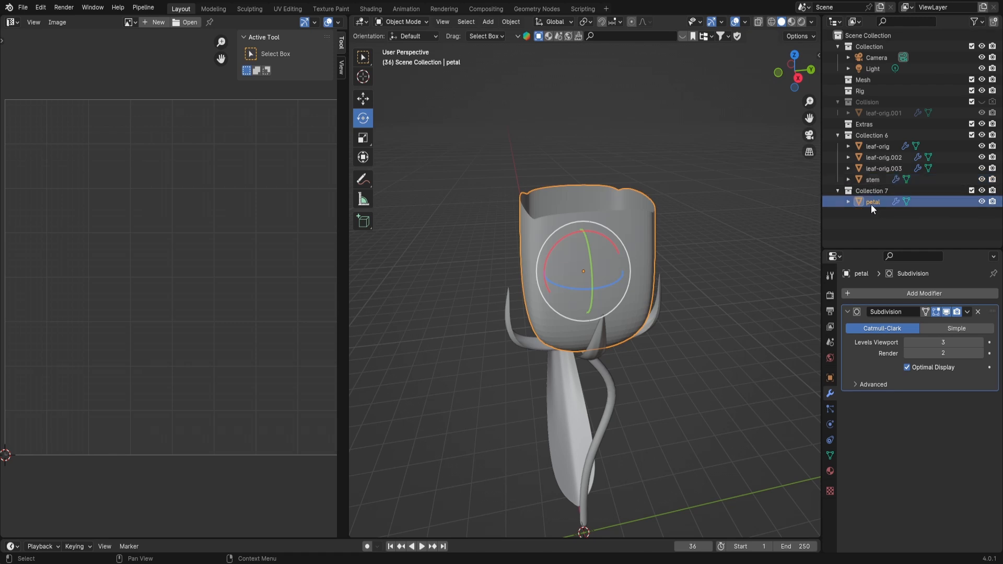
# Rename the petal cup as petal-base
pyautogui.doubleClick(882, 201)
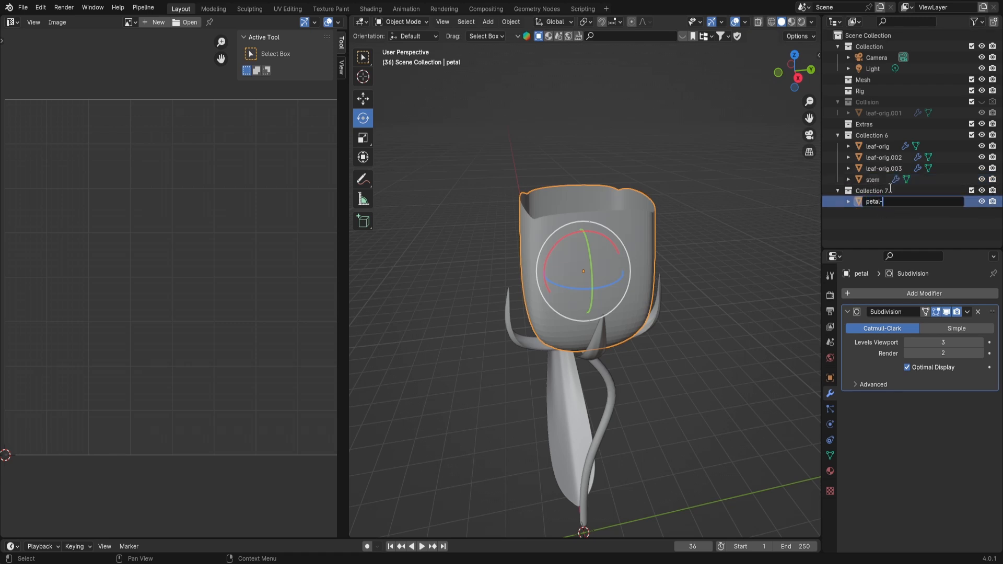
pyautogui.write('-base')
pyautogui.press('Return')
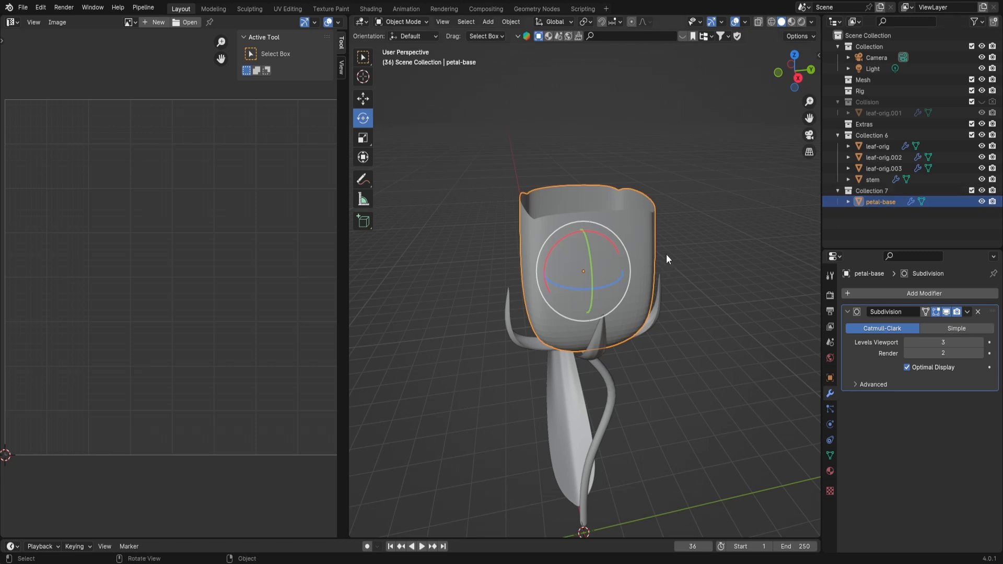
# Duplicate petal-base in place and hide the original from the viewport and render
pyautogui.hotkey('shift', 'd')
pyautogui.press('Escape')
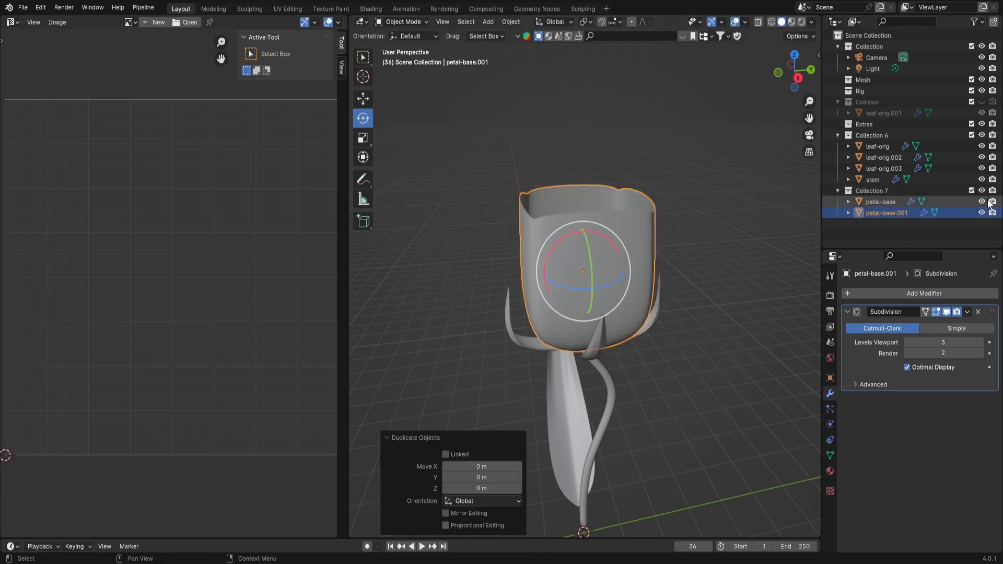
pyautogui.moveTo(569, 249); pyautogui.dragTo(612, 249, button='middle')
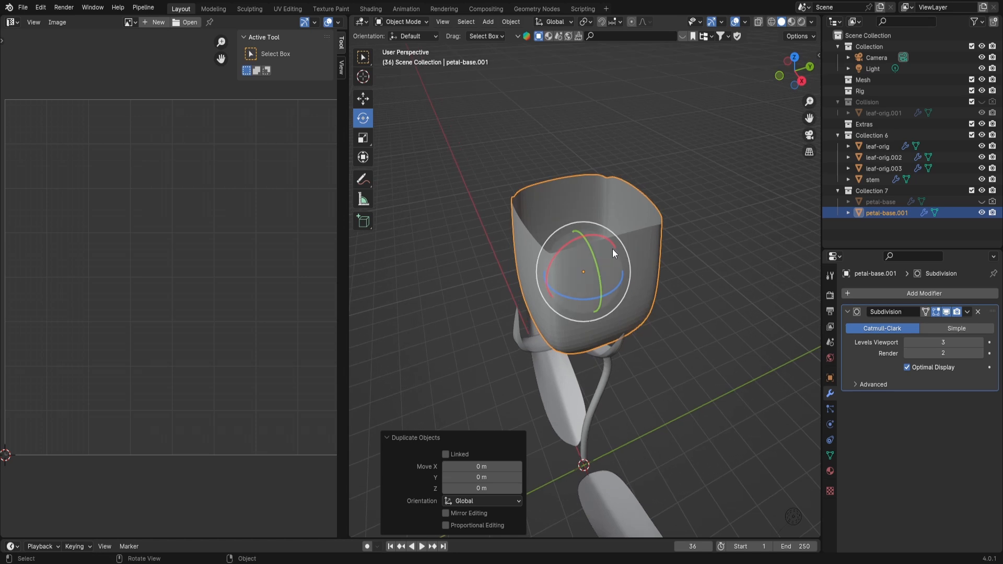
# Isolate the duplicated cup in local view and select the four large faces on one of its sides
pyautogui.moveTo(659, 293); pyautogui.dragTo(562, 257, button='middle')
pyautogui.press('Tab')
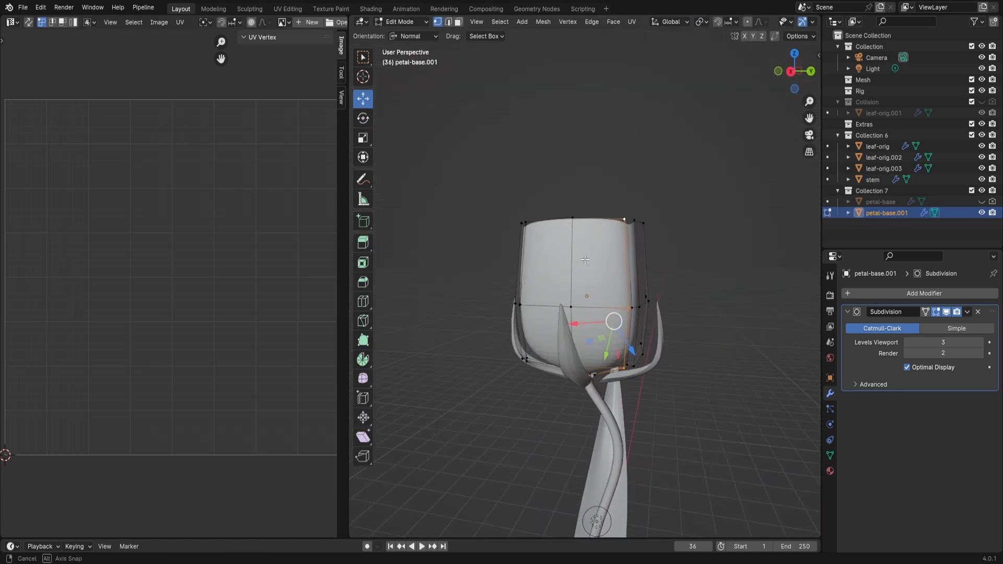
pyautogui.press('3')
pyautogui.click(555, 259)
pyautogui.keyDown('shift'); pyautogui.click(594, 262); pyautogui.keyUp('shift')
pyautogui.keyDown('shift'); pyautogui.click(539, 328); pyautogui.keyUp('shift')
pyautogui.keyDown('shift'); pyautogui.click(595, 334); pyautogui.keyUp('shift')
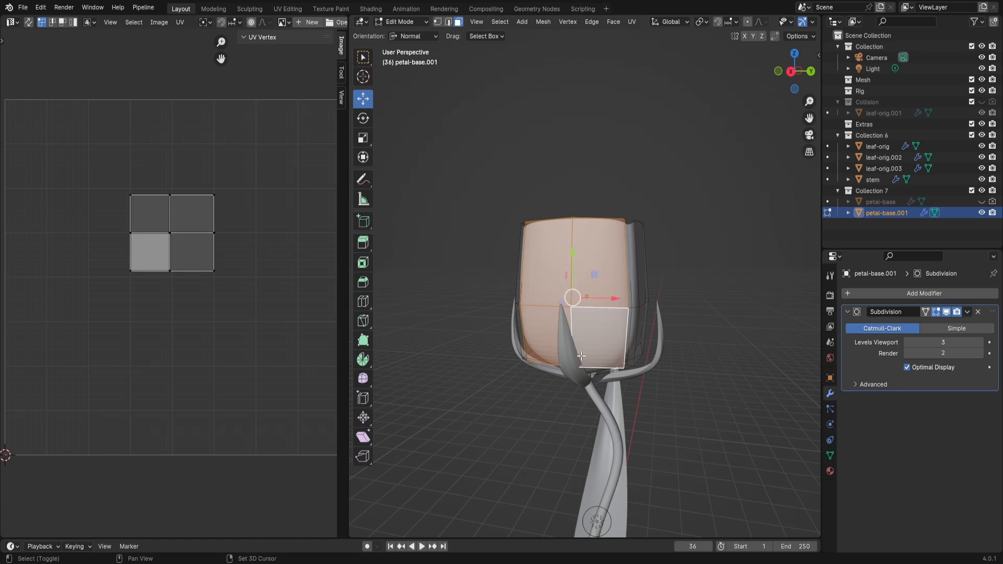
pyautogui.keyDown('shift'); pyautogui.click(594, 333); pyautogui.keyUp('shift')
pyautogui.moveTo(591, 332); pyautogui.dragTo(599, 266, button='middle')
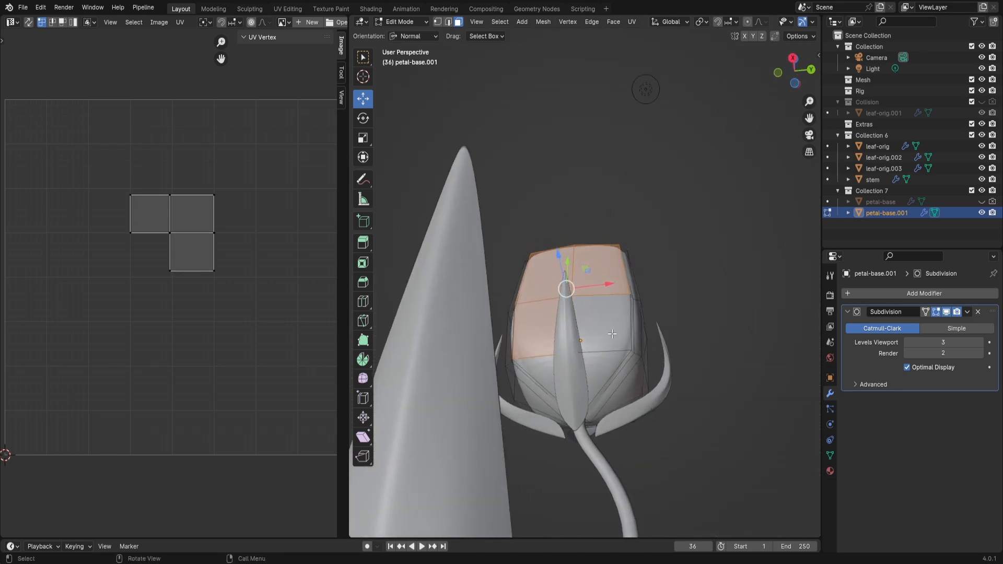
pyautogui.press('/')
pyautogui.scroll(-3, 617, 311)
pyautogui.moveTo(610, 276); pyautogui.dragTo(527, 231, button='middle')
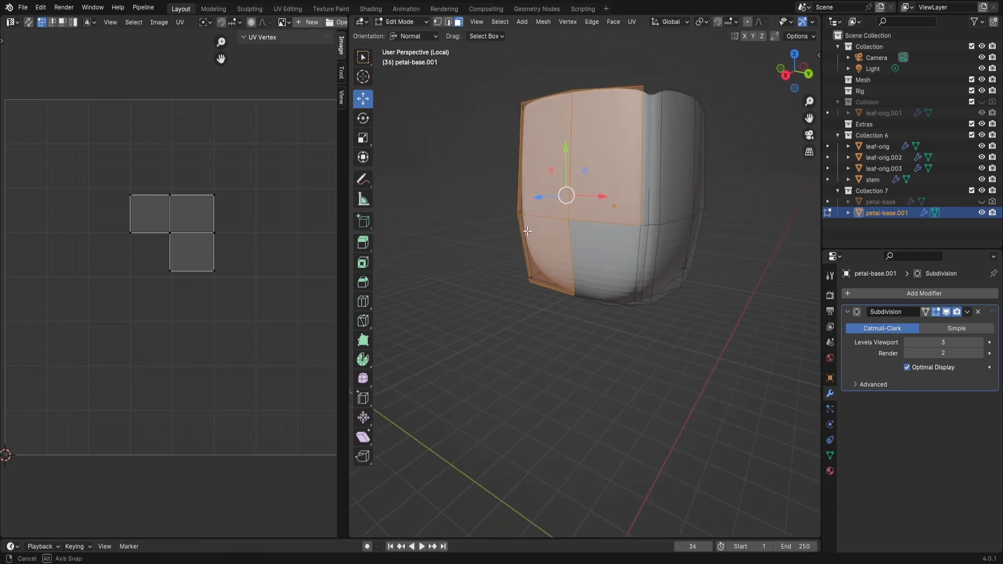
pyautogui.keyDown('shift'); pyautogui.click(614, 251); pyautogui.keyUp('shift')
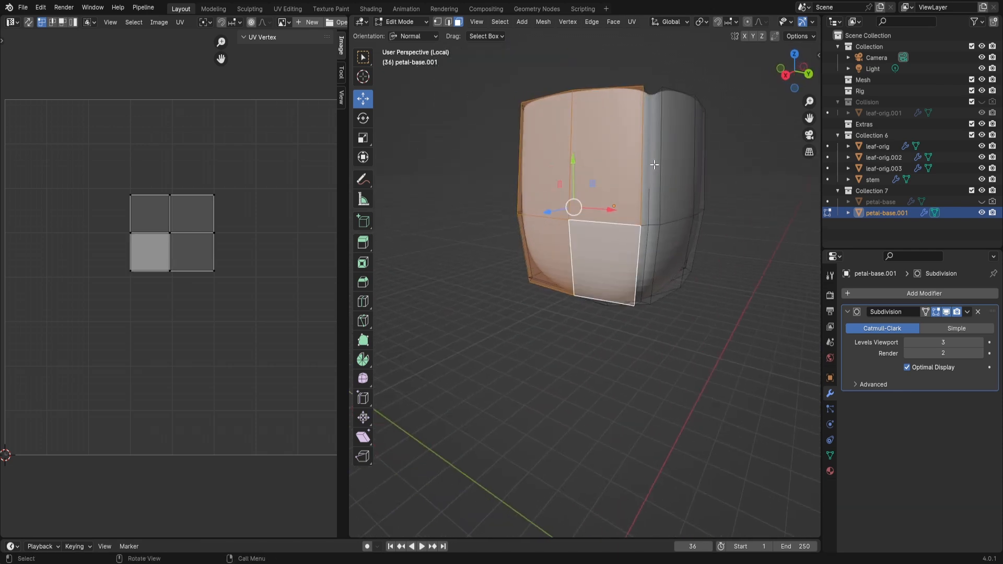
# Add that side's two triangular underside faces and the narrow strips bordering them down to the base point to the selection
pyautogui.moveTo(654, 165); pyautogui.dragTo(627, 196, button='middle')
pyautogui.keyDown('shift'); pyautogui.click(611, 317); pyautogui.keyUp('shift')
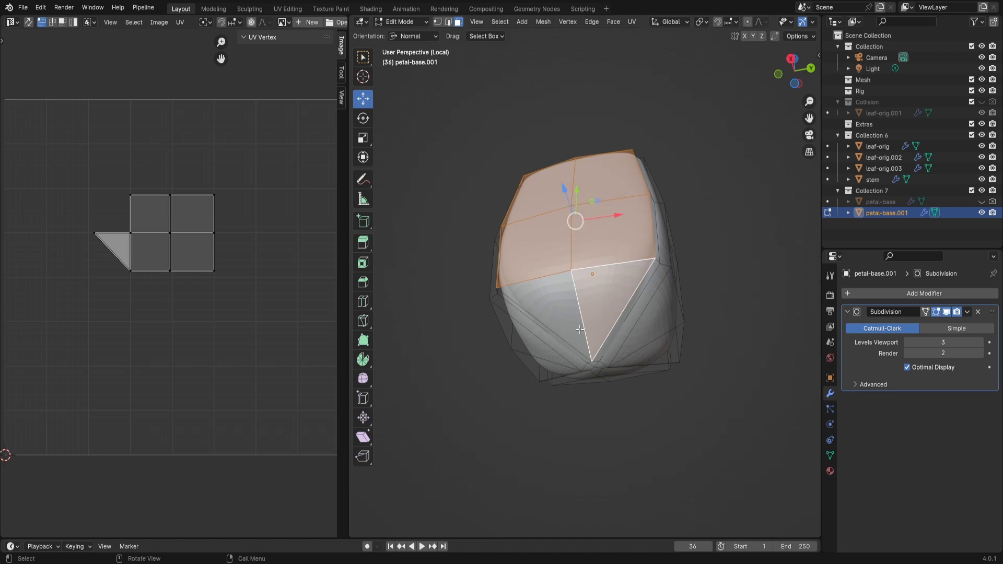
pyautogui.keyDown('shift'); pyautogui.click(562, 314); pyautogui.keyUp('shift')
pyautogui.moveTo(562, 314); pyautogui.dragTo(583, 284, button='middle')
pyautogui.scroll(3, 623, 278)
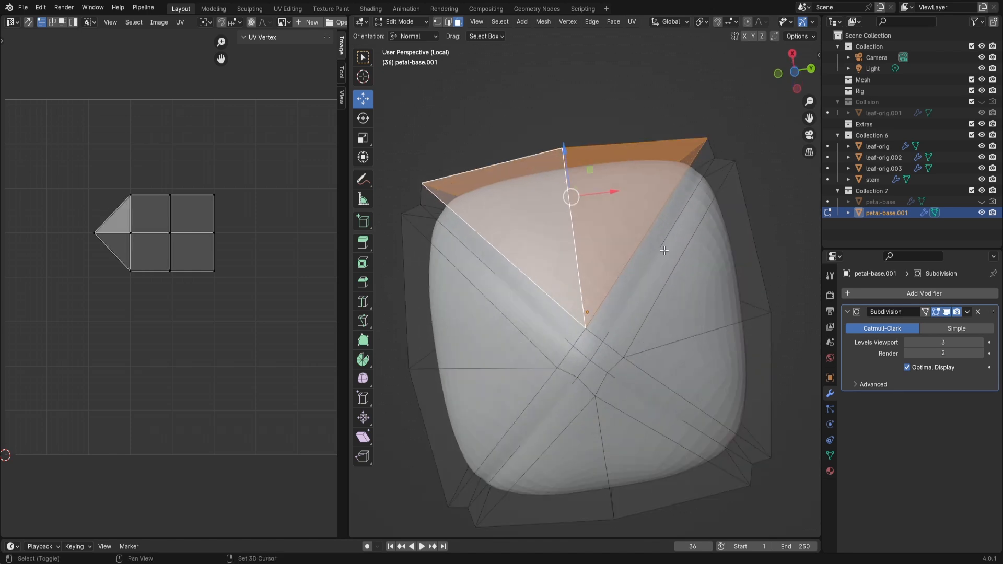
pyautogui.keyDown('shift'); pyautogui.click(598, 348); pyautogui.keyUp('shift')
pyautogui.keyDown('shift'); pyautogui.click(588, 348); pyautogui.keyUp('shift')
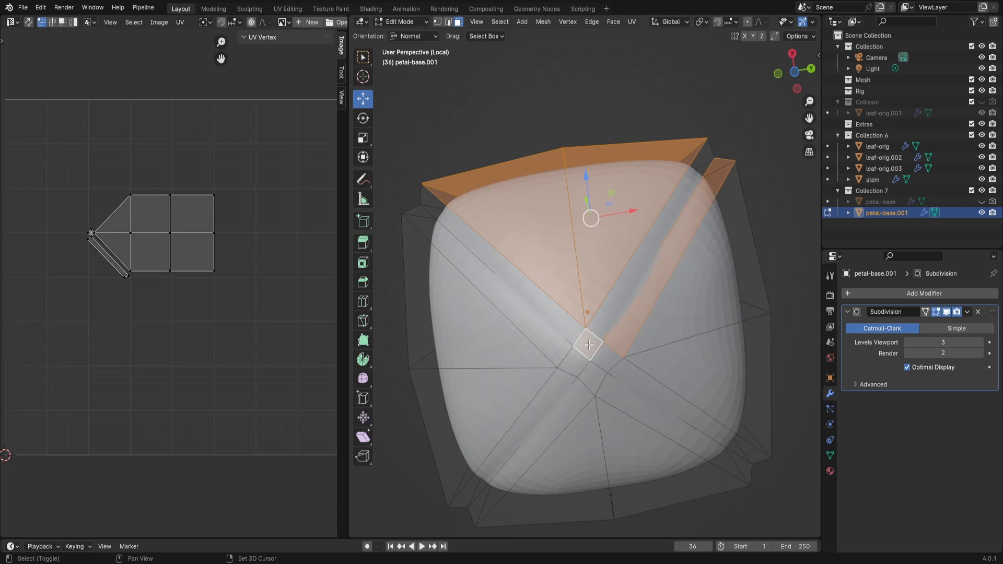
pyautogui.keyDown('shift'); pyautogui.click(587, 345); pyautogui.keyUp('shift')
pyautogui.keyDown('shift'); pyautogui.click(562, 313); pyautogui.keyUp('shift')
pyautogui.keyDown('shift'); pyautogui.click(625, 327); pyautogui.keyUp('shift')
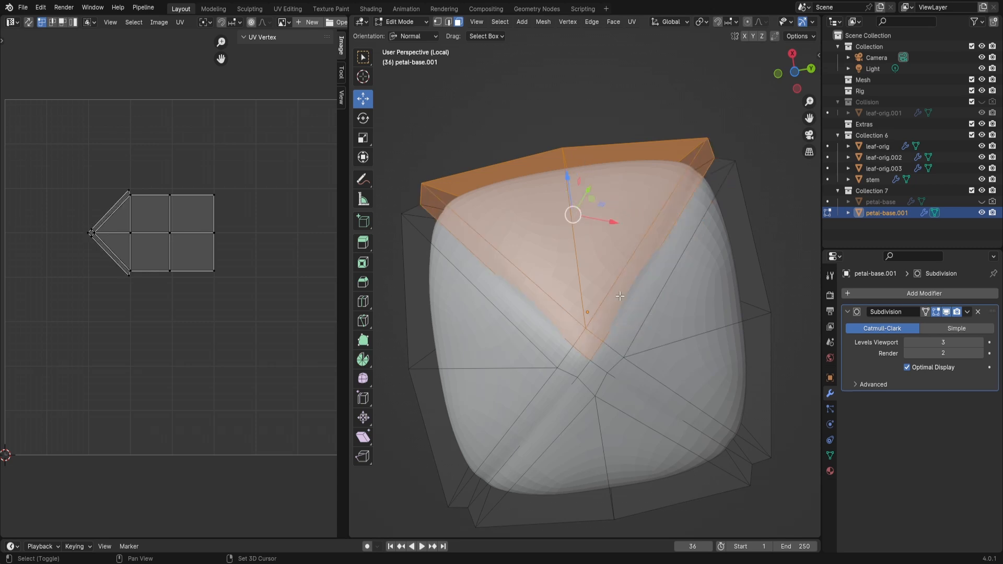
# Extend the selection with the two narrow upright strip faces along one edge of the selected side
pyautogui.scroll(-3, 573, 252)
pyautogui.moveTo(573, 252); pyautogui.dragTo(638, 225, button='middle')
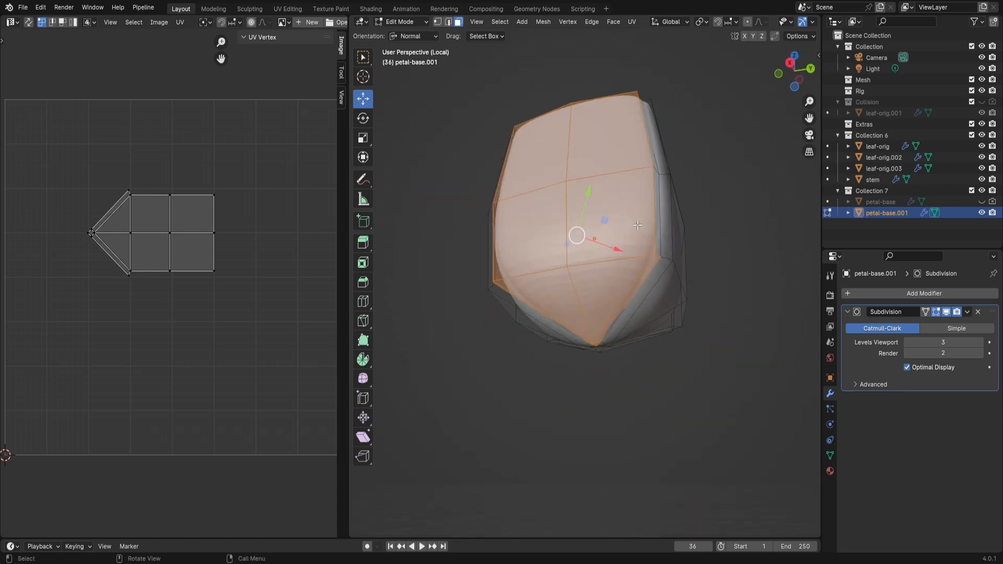
pyautogui.keyDown('shift'); pyautogui.click(654, 151); pyautogui.keyUp('shift')
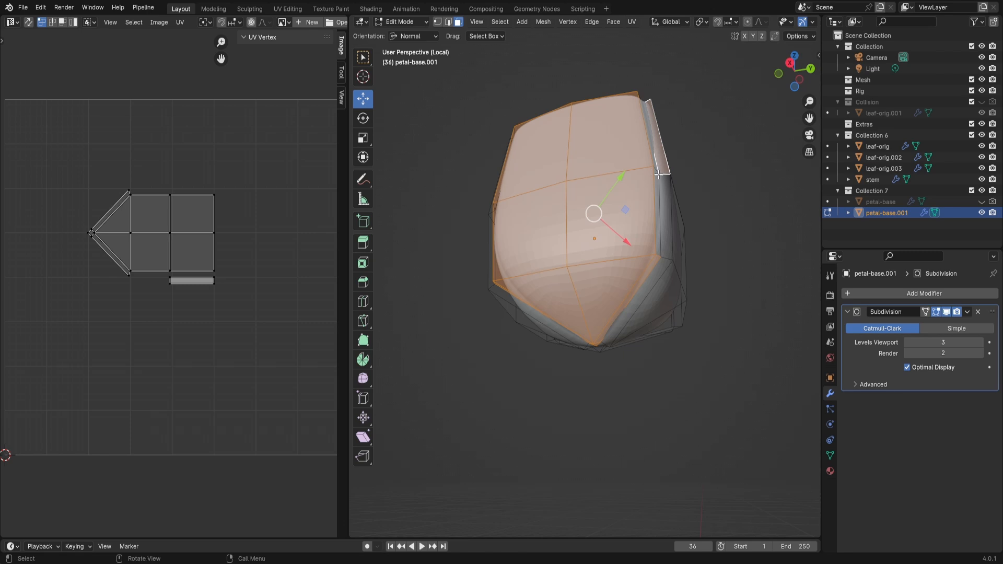
pyautogui.hotkey('ctrl', 'z')
pyautogui.keyDown('shift'); pyautogui.click(654, 168); pyautogui.keyUp('shift')
pyautogui.keyDown('shift'); pyautogui.click(656, 188); pyautogui.keyUp('shift')
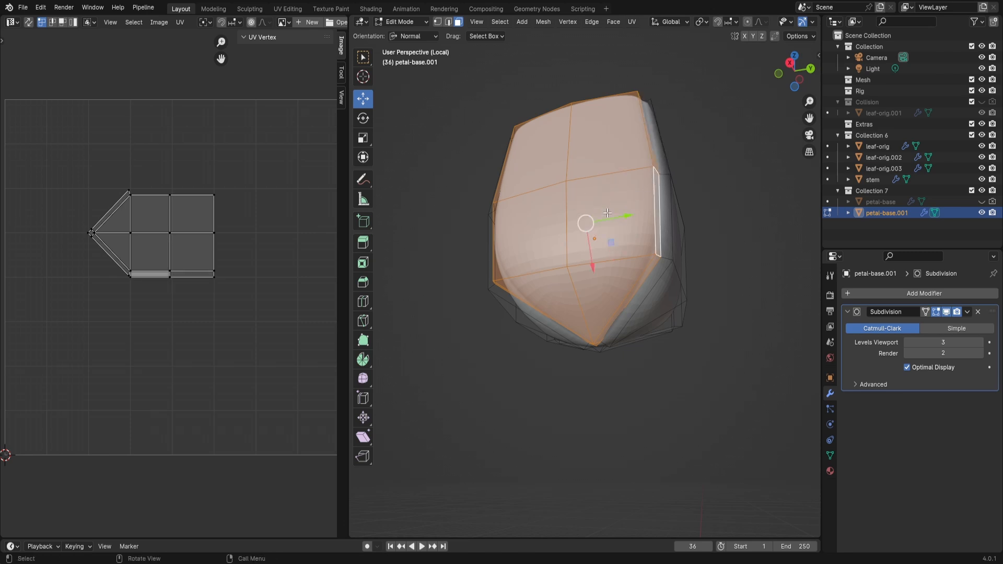
# Complete the petal selection with the two narrow upright strip faces along the opposite edge of the selected side
pyautogui.moveTo(424, 117); pyautogui.dragTo(512, 140, button='middle')
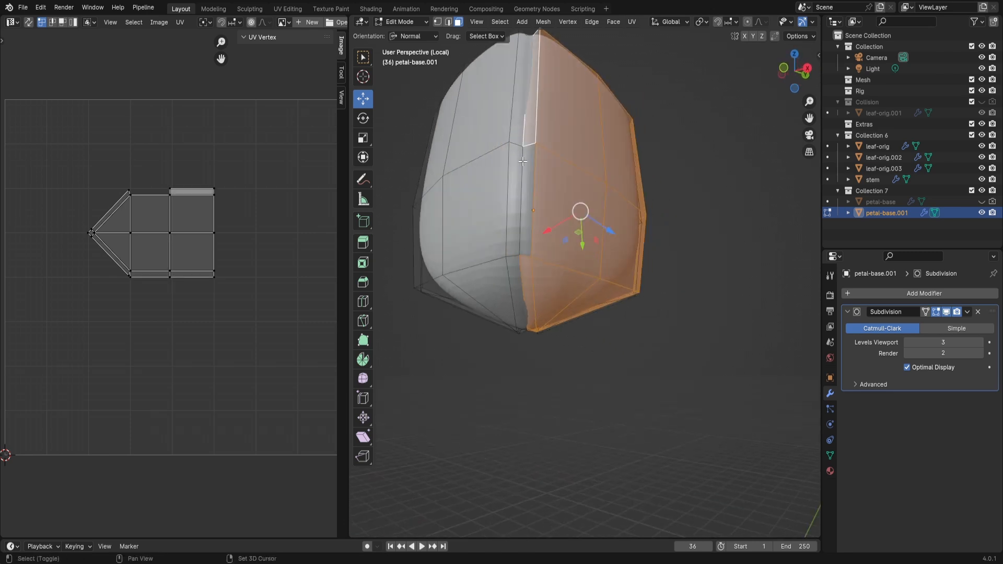
pyautogui.keyDown('shift'); pyautogui.click(522, 162); pyautogui.keyUp('shift')
pyautogui.moveTo(556, 285); pyautogui.dragTo(569, 288, button='middle')
pyautogui.moveTo(621, 254); pyautogui.dragTo(654, 220, button='middle')
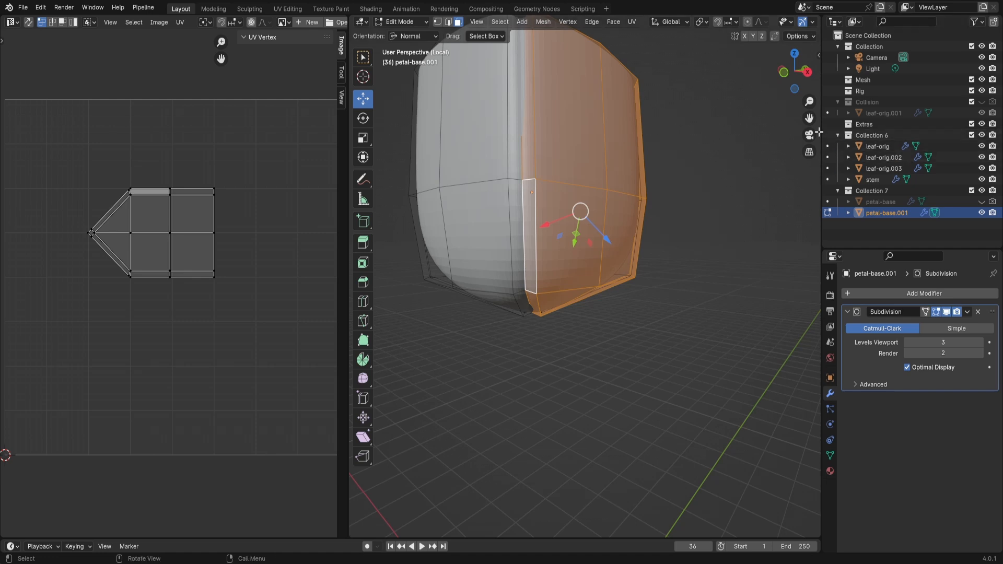
pyautogui.moveTo(811, 122); pyautogui.dragTo(802, 216)
# Separate the selected faces into their own object and return to Object Mode
pyautogui.press('p')
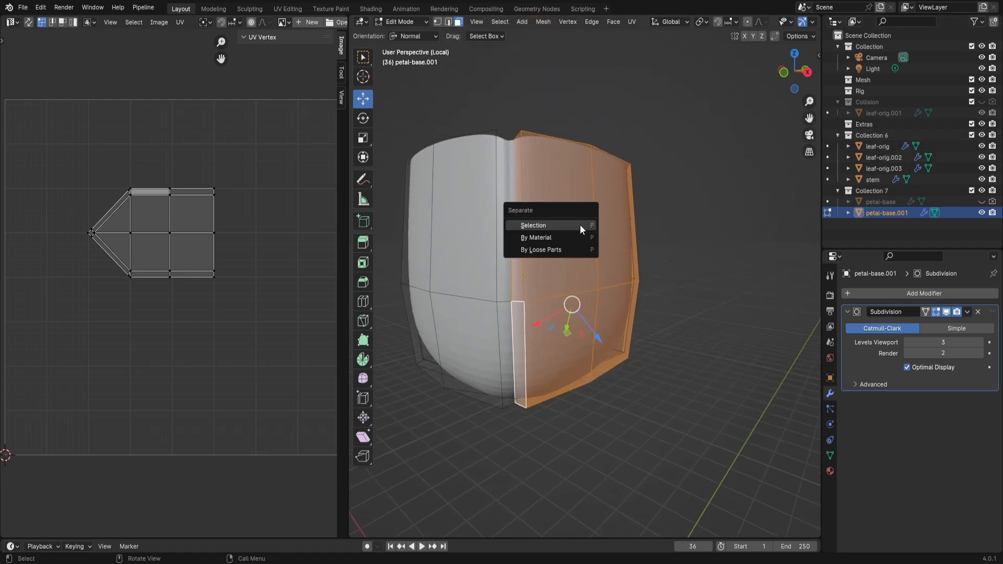
pyautogui.click(580, 225)
pyautogui.moveTo(580, 224); pyautogui.dragTo(552, 235, button='middle')
pyautogui.click(594, 305)
pyautogui.moveTo(594, 305); pyautogui.dragTo(631, 313, button='middle')
pyautogui.press('Tab')
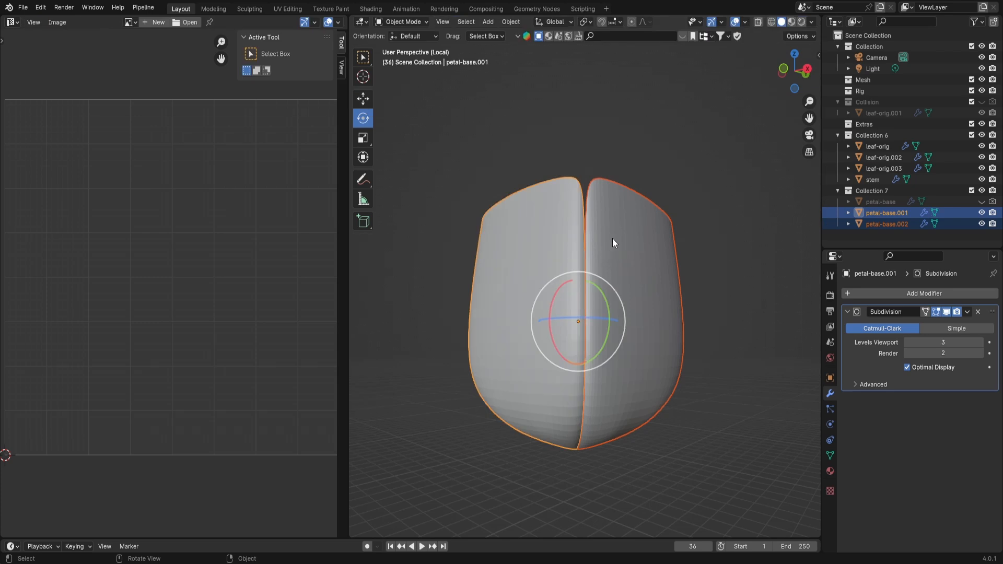
# Delete the rest of the cup, petal-base.001, and select the separated petal petal-base.002
pyautogui.click(612, 239)
pyautogui.moveTo(612, 239); pyautogui.dragTo(570, 306, button='middle')
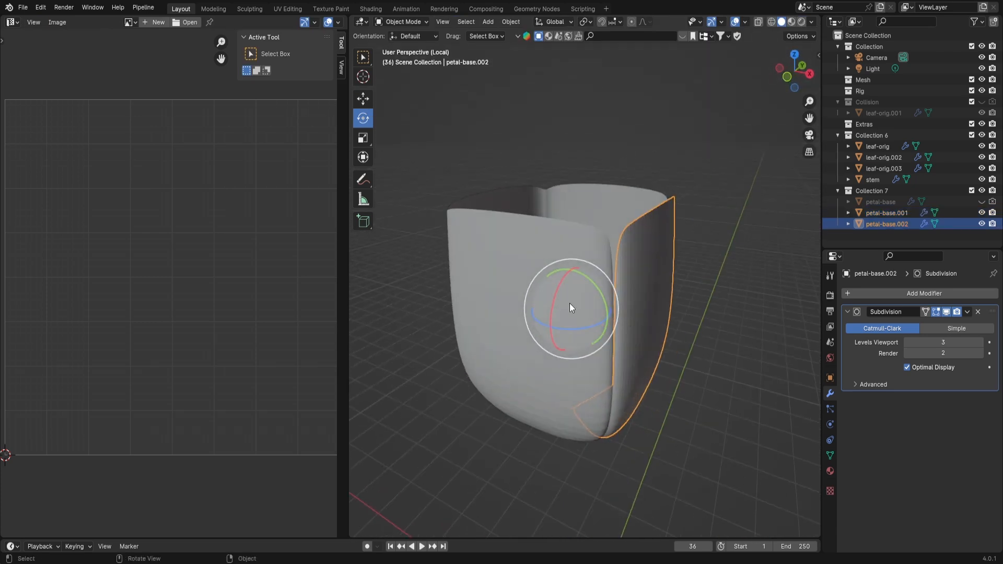
pyautogui.click(503, 267)
pyautogui.press('Delete')
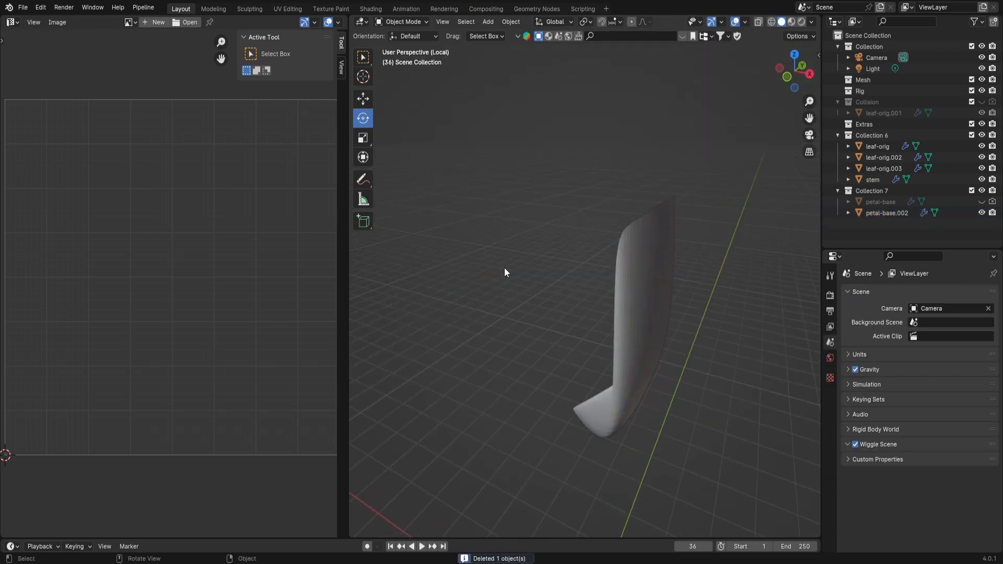
pyautogui.click(639, 316)
pyautogui.moveTo(639, 316); pyautogui.dragTo(640, 266, button='middle')
pyautogui.moveTo(810, 118); pyautogui.dragTo(773, 97)
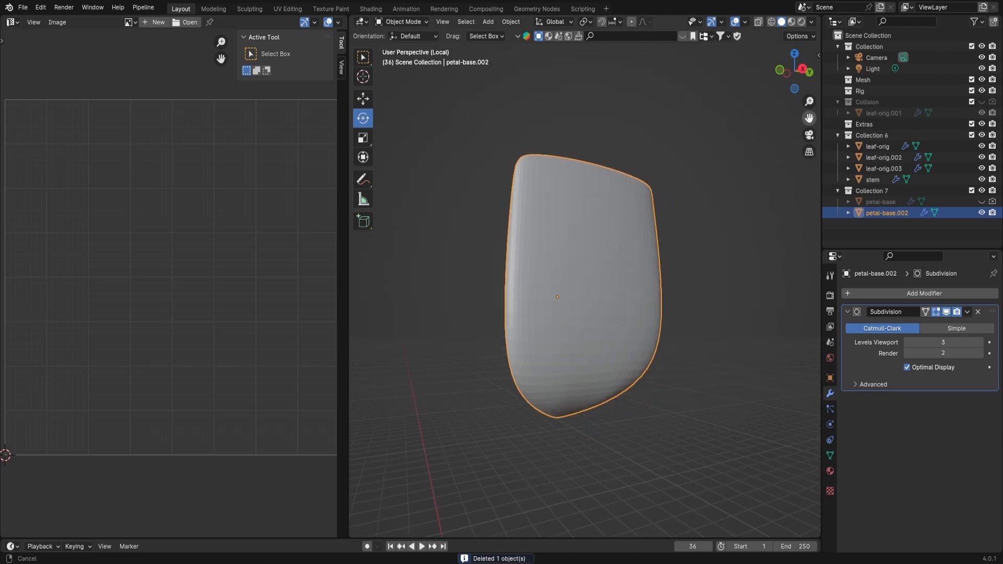
# Set the petal's origin to its geometry
pyautogui.keyDown('shift'); pyautogui.moveTo(605, 305); pyautogui.dragTo(507, 235, button='middle'); pyautogui.keyUp('shift')
pyautogui.moveTo(507, 235); pyautogui.dragTo(553, 282, button='middle')
pyautogui.rightClick(506, 217)
pyautogui.moveTo(454, 265)
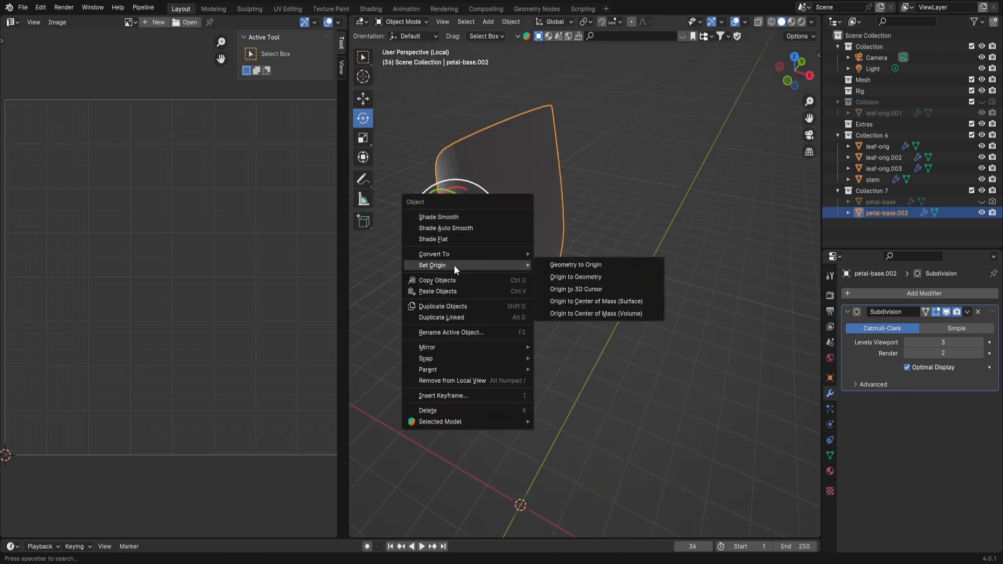
pyautogui.click(570, 276)
pyautogui.moveTo(571, 274); pyautogui.dragTo(533, 294, button='middle')
# Select the petal's horizontal middle edge loop in Edit Mode and move it outward about 0.18 m along its normal
pyautogui.press('Tab')
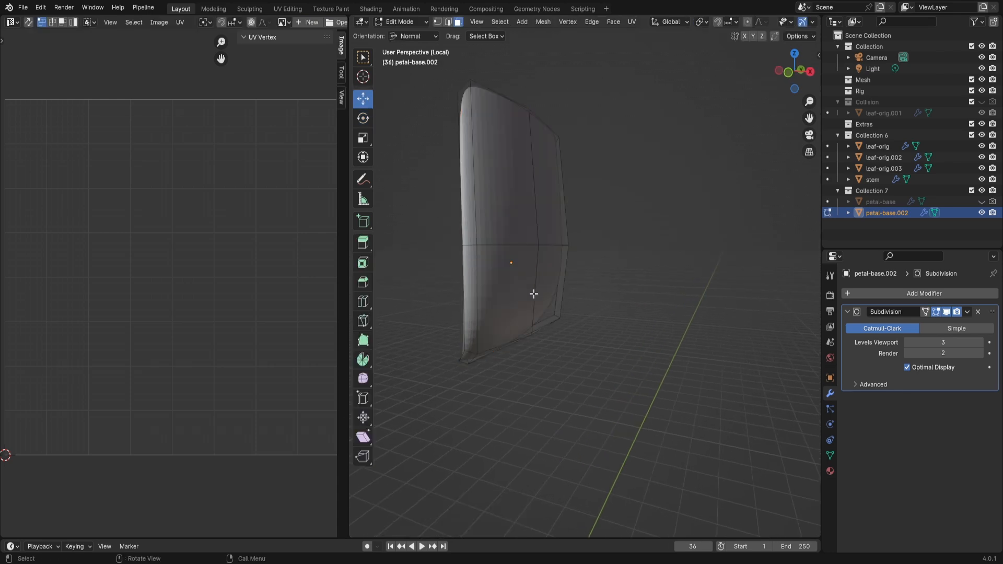
pyautogui.keyDown('shift'); pyautogui.click(527, 272); pyautogui.keyUp('shift')
pyautogui.press('2')
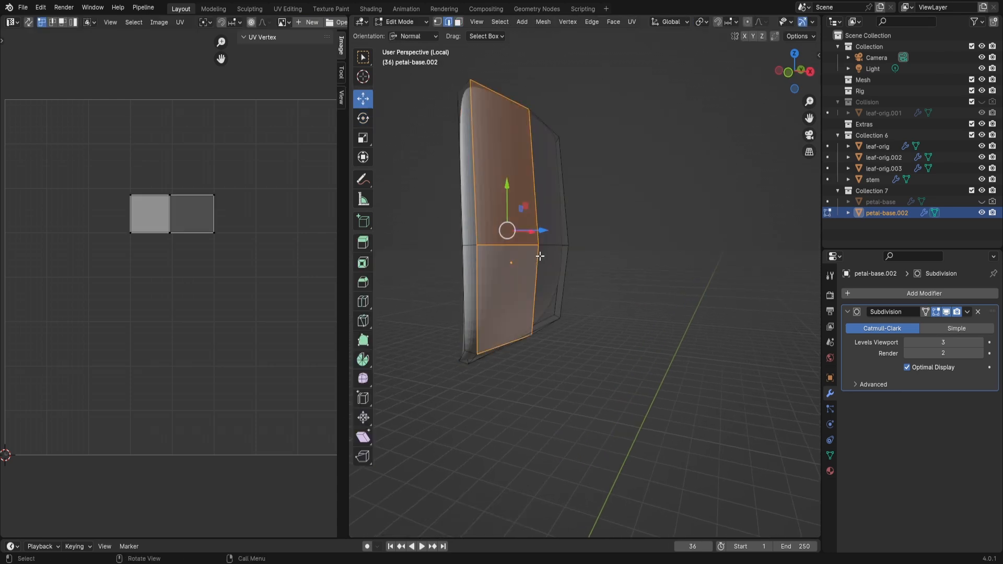
pyautogui.keyDown('alt'); pyautogui.click(540, 249); pyautogui.keyUp('alt')
pyautogui.press('g')
pyautogui.press('g')
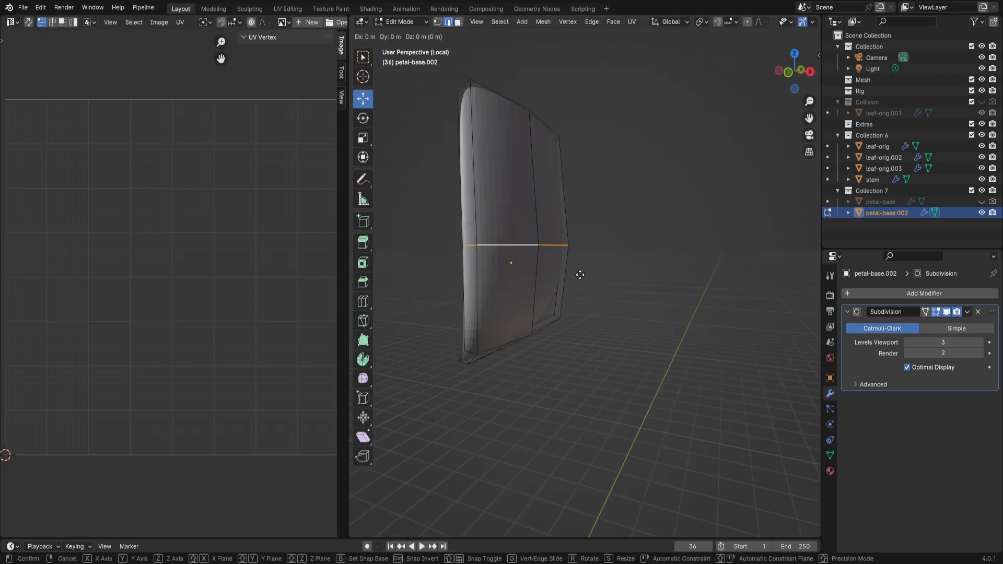
pyautogui.click(592, 254)
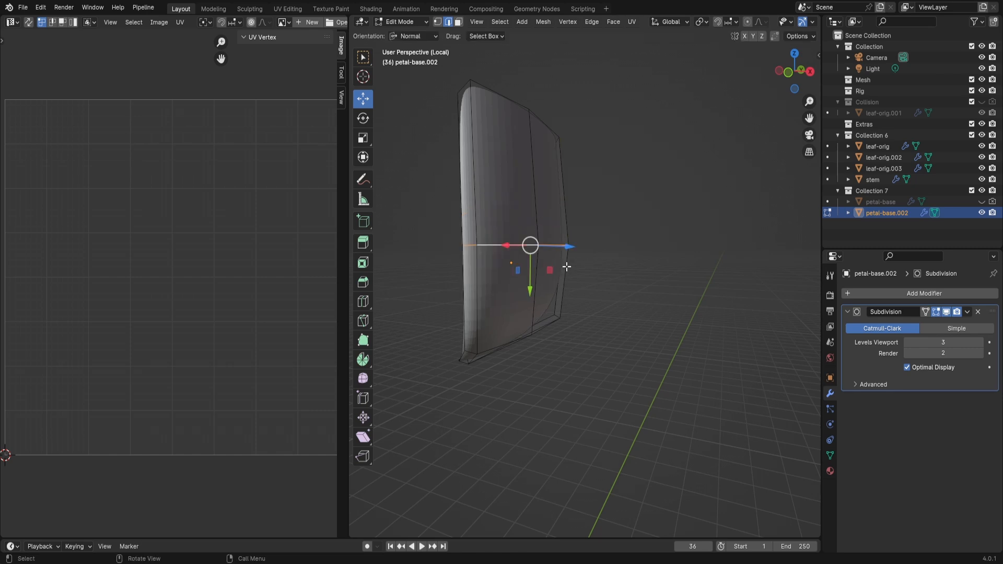
pyautogui.moveTo(592, 254)
pyautogui.mouseDown(button='middle')
pyautogui.moveTo(566, 277)
pyautogui.moveTo(544, 276)
pyautogui.moveTo(470, 184)
pyautogui.moveTo(533, 164)
pyautogui.moveTo(598, 241)
pyautogui.moveTo(459, 272)
pyautogui.moveTo(648, 273)
pyautogui.moveTo(573, 253)
pyautogui.mouseUp(button='middle')
pyautogui.moveTo(569, 260)
pyautogui.mouseDown()
pyautogui.moveTo(598, 257)
pyautogui.moveTo(578, 257)
pyautogui.moveTo(587, 259)
pyautogui.mouseUp()
pyautogui.click(519, 258)
pyautogui.moveTo(635, 277); pyautogui.dragTo(664, 220, button='middle')
pyautogui.moveTo(548, 276); pyautogui.dragTo(555, 287, button='middle')
# Raise the middle vertex of the petal's upper edge to form a peaked tip, and check the shape in Object Mode
pyautogui.hotkey('ctrl', 'r')
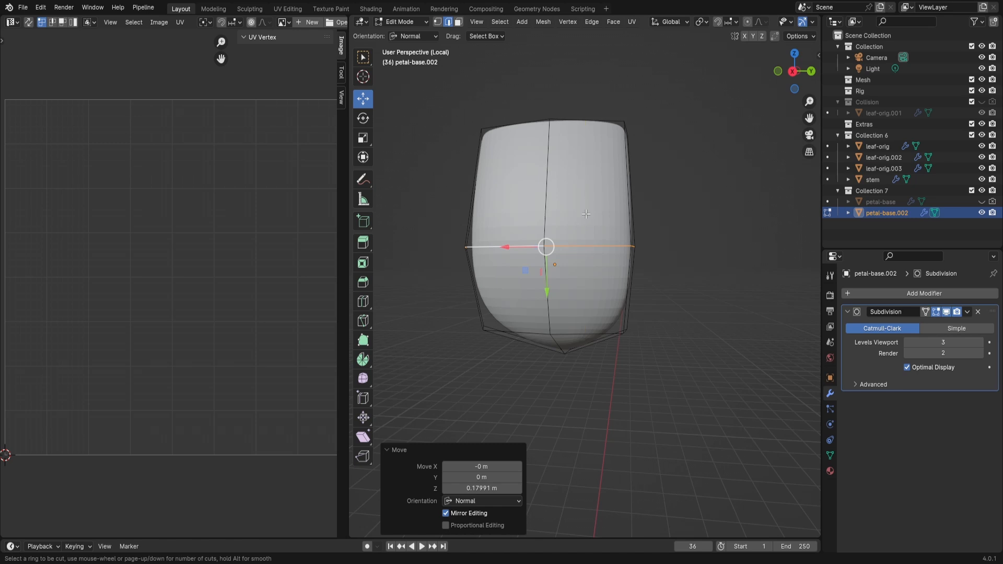
pyautogui.press('Escape')
pyautogui.click(580, 221)
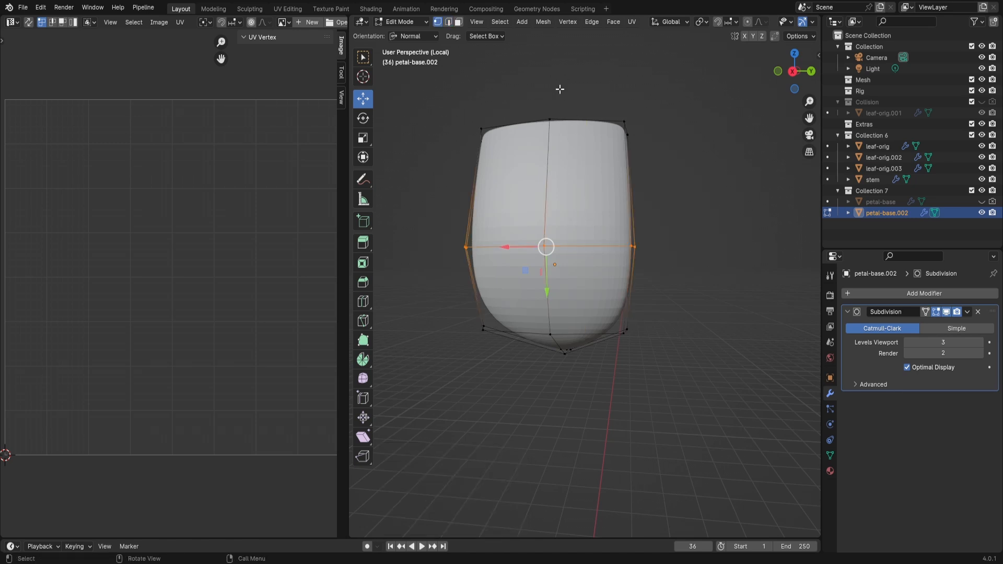
pyautogui.click(548, 121)
pyautogui.moveTo(549, 120); pyautogui.dragTo(556, 166, button='middle')
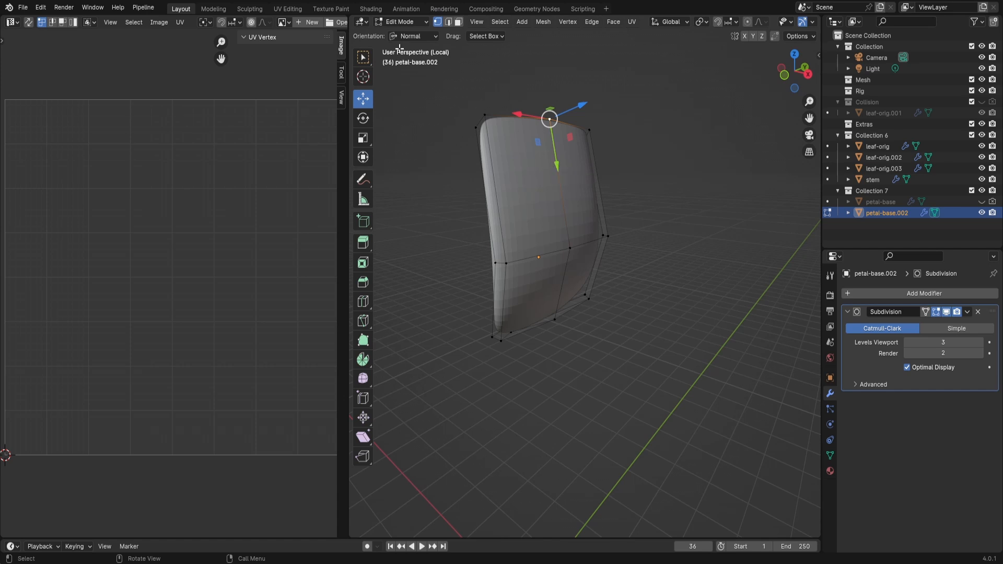
pyautogui.moveTo(558, 166); pyautogui.dragTo(557, 130)
pyautogui.press('Tab')
pyautogui.hotkey('shift', 'space')
pyautogui.press('r')
pyautogui.moveTo(557, 130); pyautogui.dragTo(571, 231, button='middle')
pyautogui.press('Tab')
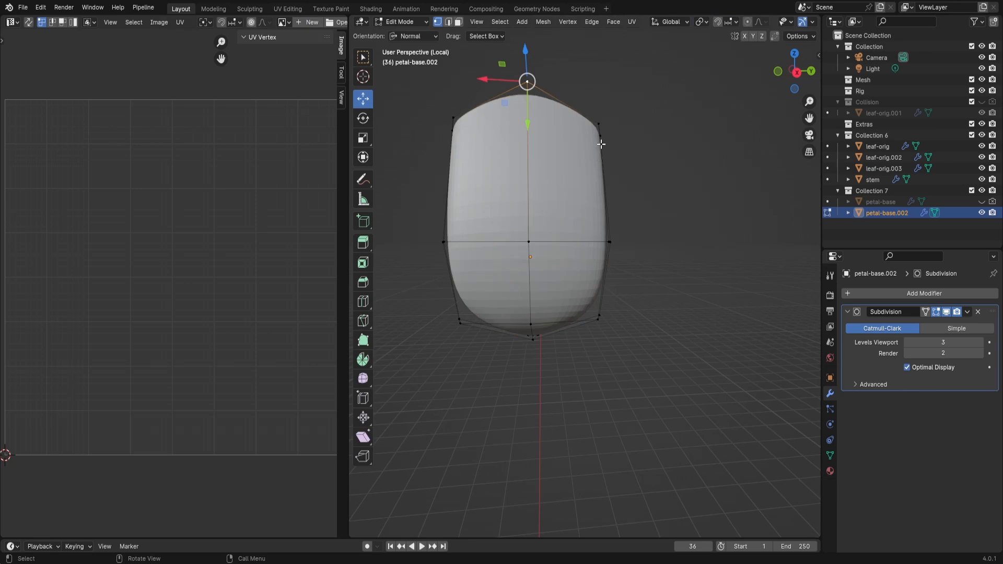
# Try to lower the two upper corner vertices of the petal, then undo the move
pyautogui.click(598, 124)
pyautogui.keyDown('shift'); pyautogui.click(454, 117); pyautogui.keyUp('shift')
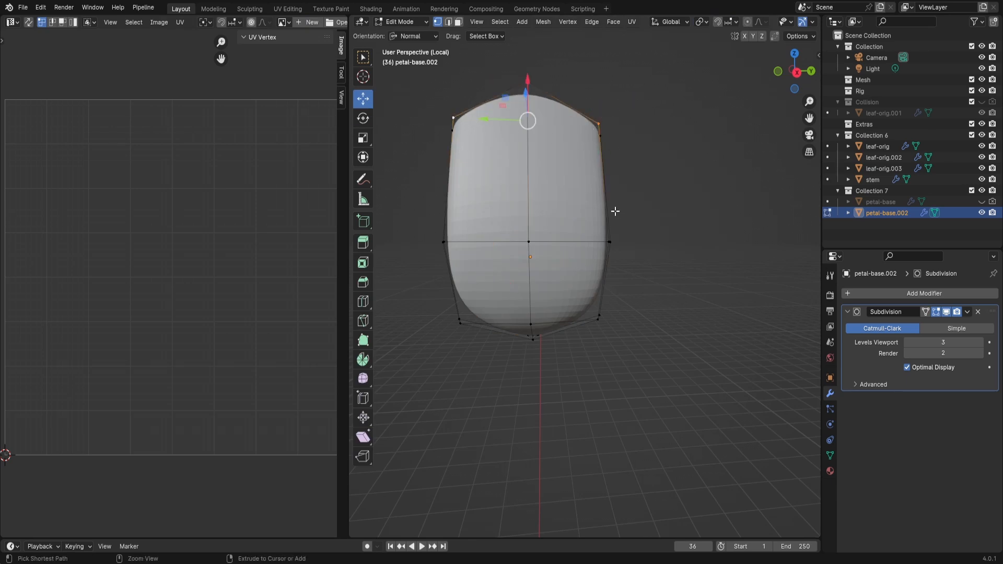
pyautogui.moveTo(526, 76); pyautogui.dragTo(526, 91)
pyautogui.hotkey('ctrl', 'z')
# Add three evenly spaced vertical loop cuts to one half of the petal without sliding them
pyautogui.moveTo(529, 173); pyautogui.dragTo(546, 194, button='middle')
pyautogui.hotkey('ctrl', 'r')
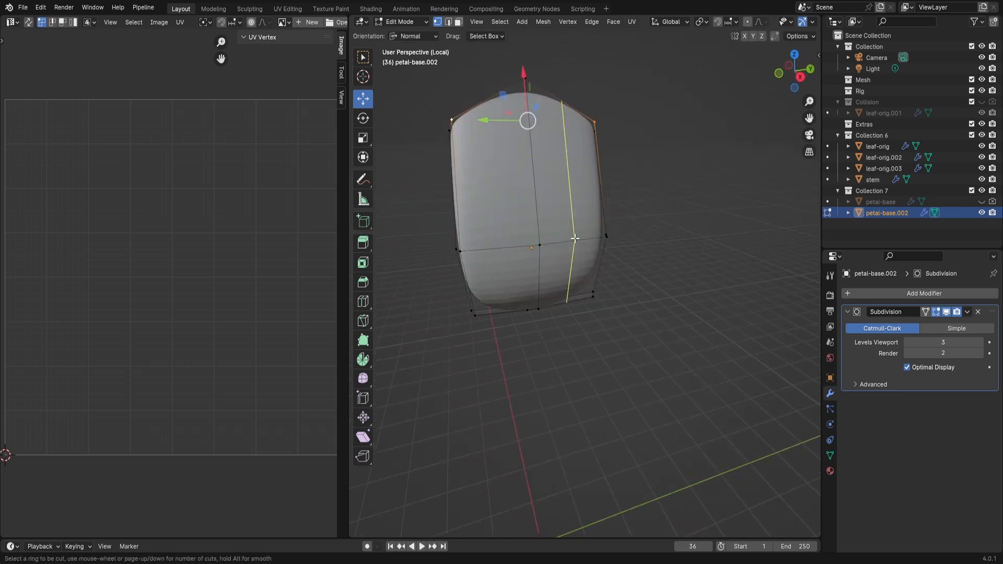
pyautogui.scroll(1, 575, 249)
pyautogui.scroll(1, 575, 250)
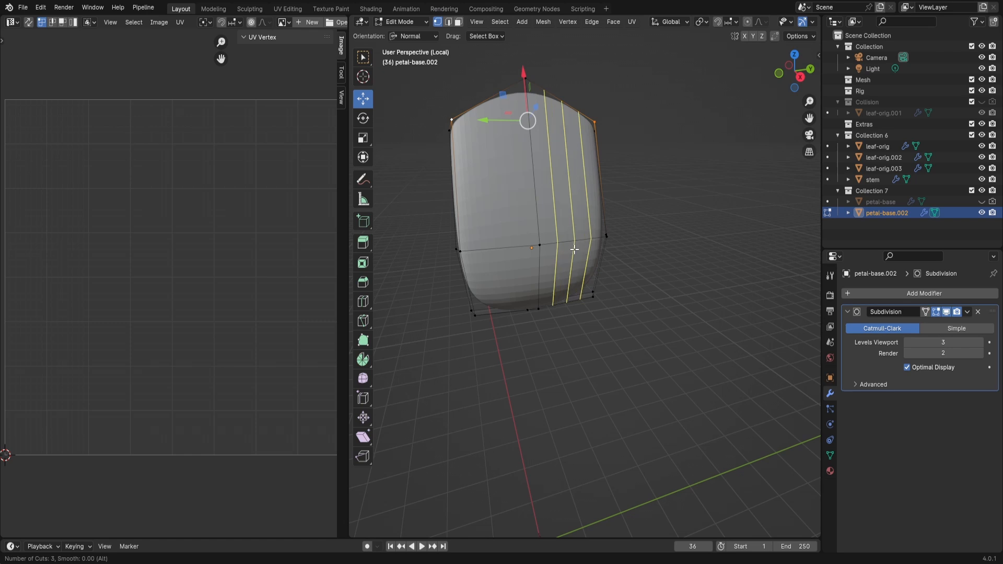
pyautogui.click(574, 250)
pyautogui.rightClick(573, 250)
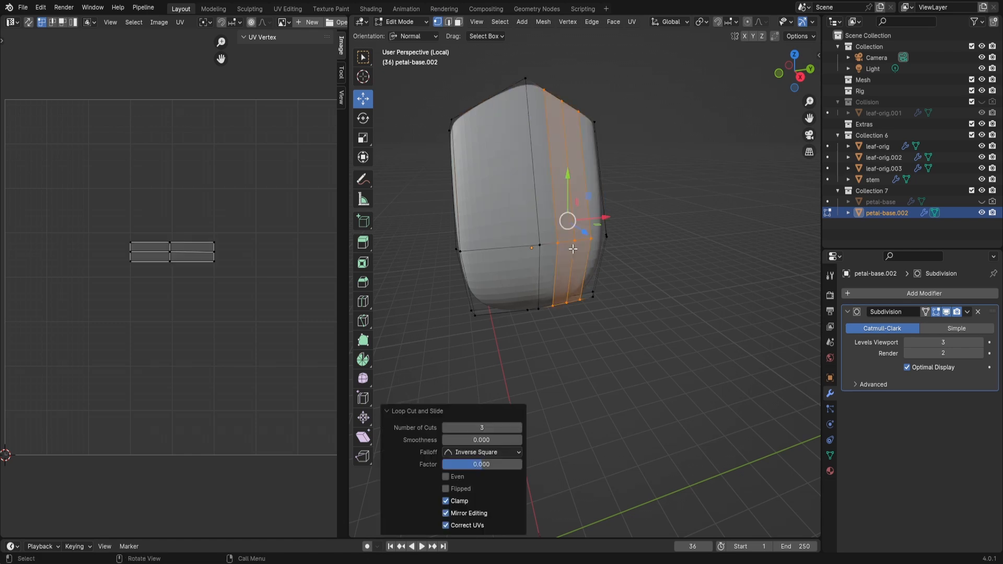
# Add three matching vertical loop cuts to the petal's other half without sliding them
pyautogui.hotkey('ctrl', 'r')
pyautogui.scroll(1, 509, 231)
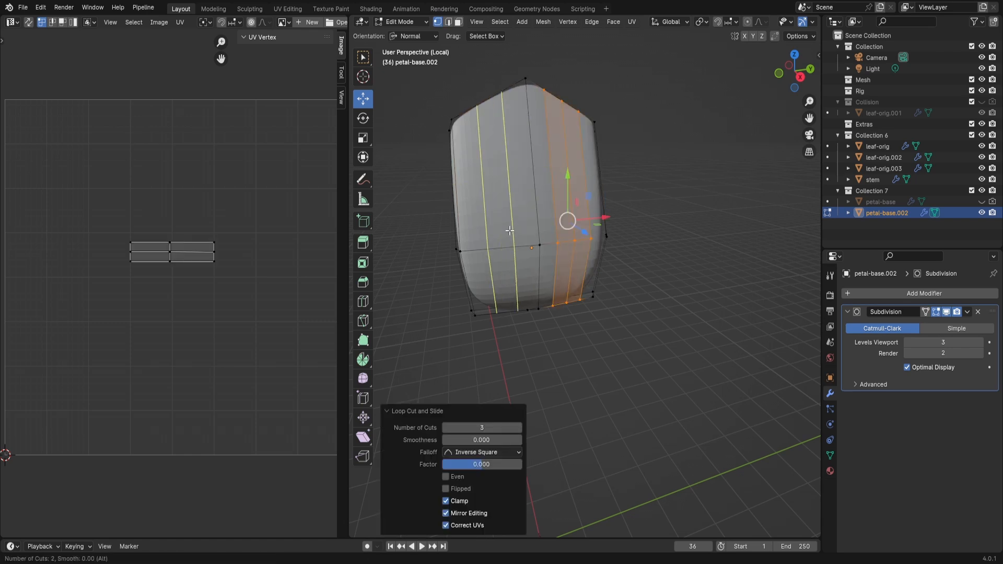
pyautogui.scroll(1, 510, 230)
pyautogui.click(509, 231)
pyautogui.rightClick(510, 230)
# Dissolve the inner vertex on the petal's underside where the faces meet just above the base point
pyautogui.moveTo(624, 276); pyautogui.dragTo(584, 290, button='middle')
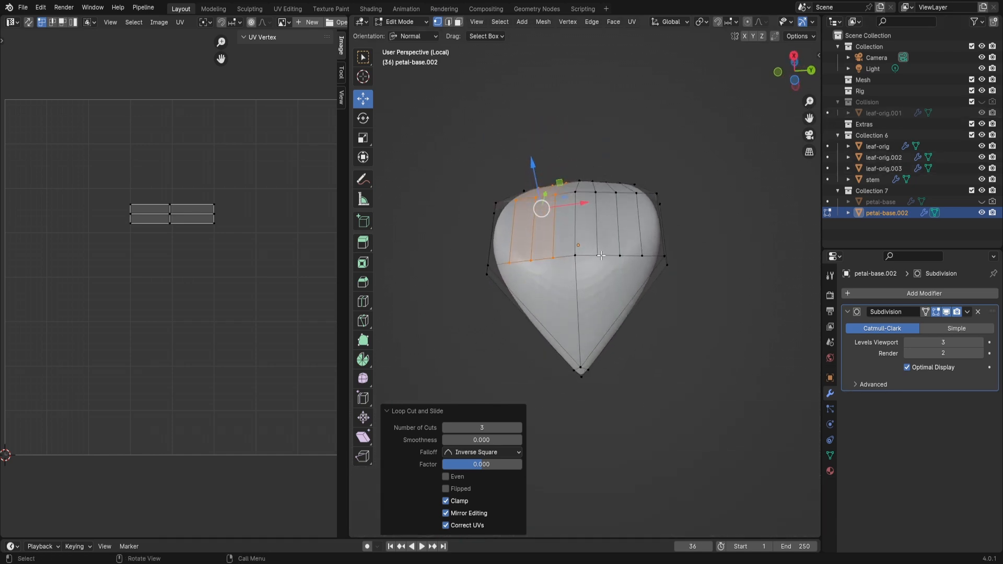
pyautogui.moveTo(809, 119); pyautogui.dragTo(771, 60)
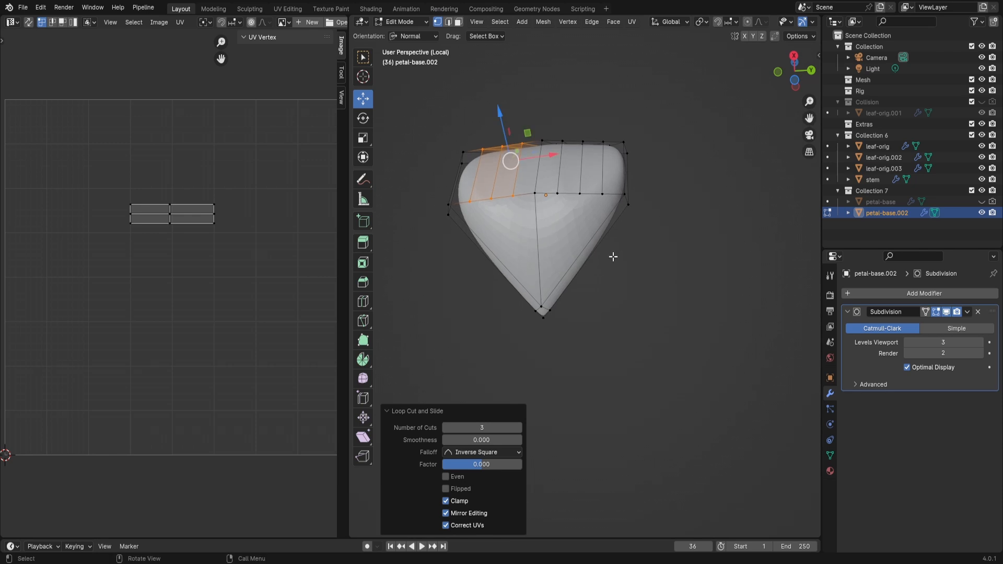
pyautogui.moveTo(596, 272); pyautogui.dragTo(609, 249, button='middle')
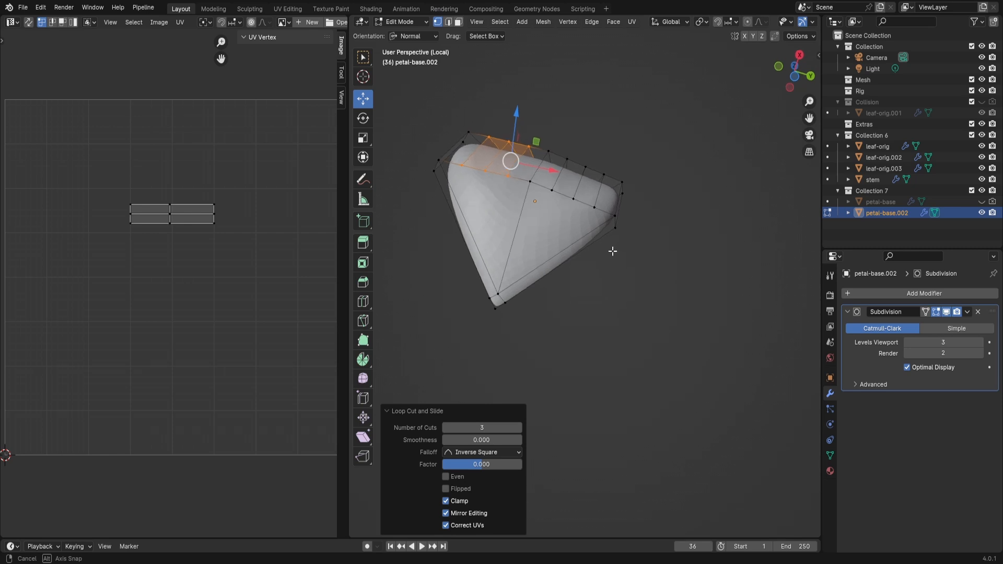
pyautogui.keyDown('alt'); pyautogui.click(554, 256); pyautogui.keyUp('alt')
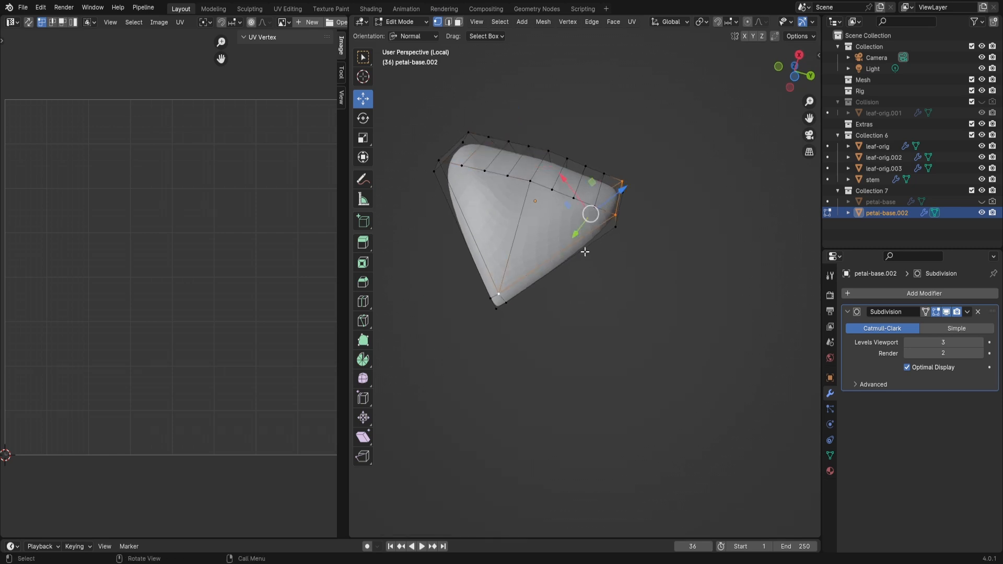
pyautogui.moveTo(587, 264); pyautogui.dragTo(636, 280, button='middle')
pyautogui.moveTo(547, 228); pyautogui.dragTo(528, 199, button='middle')
pyautogui.scroll(1, 516, 252)
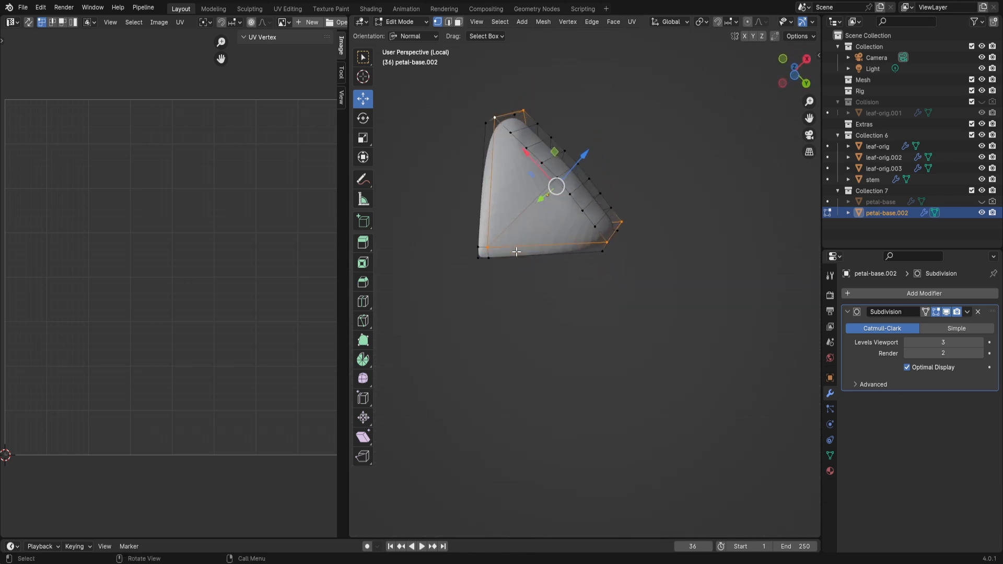
pyautogui.moveTo(505, 239); pyautogui.dragTo(508, 237, button='middle')
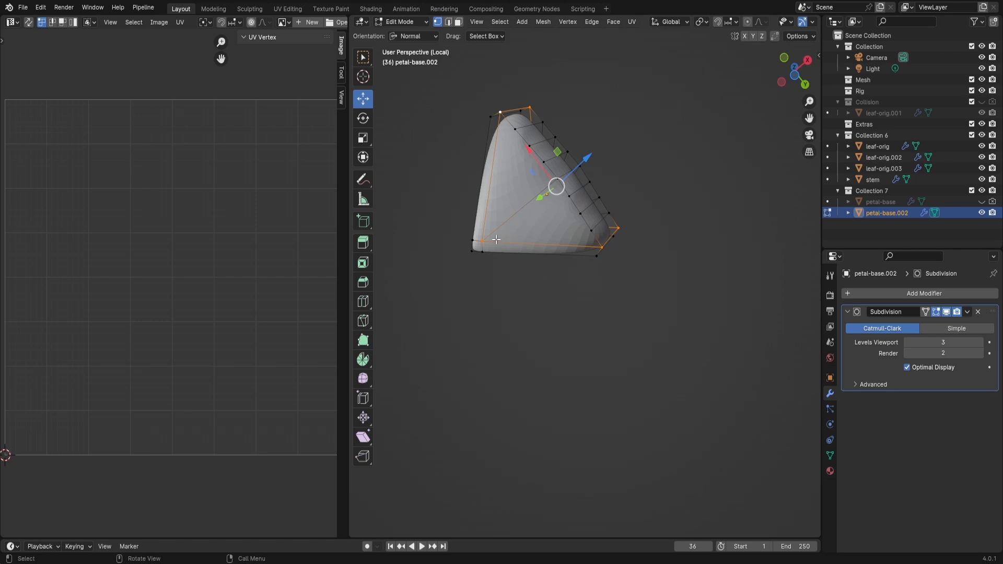
pyautogui.click(483, 240)
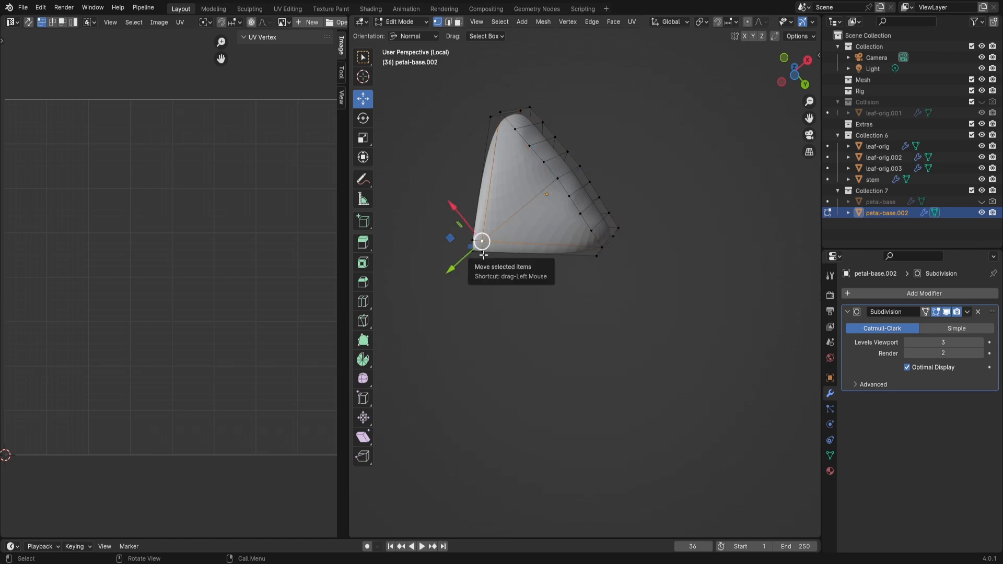
pyautogui.press('x')
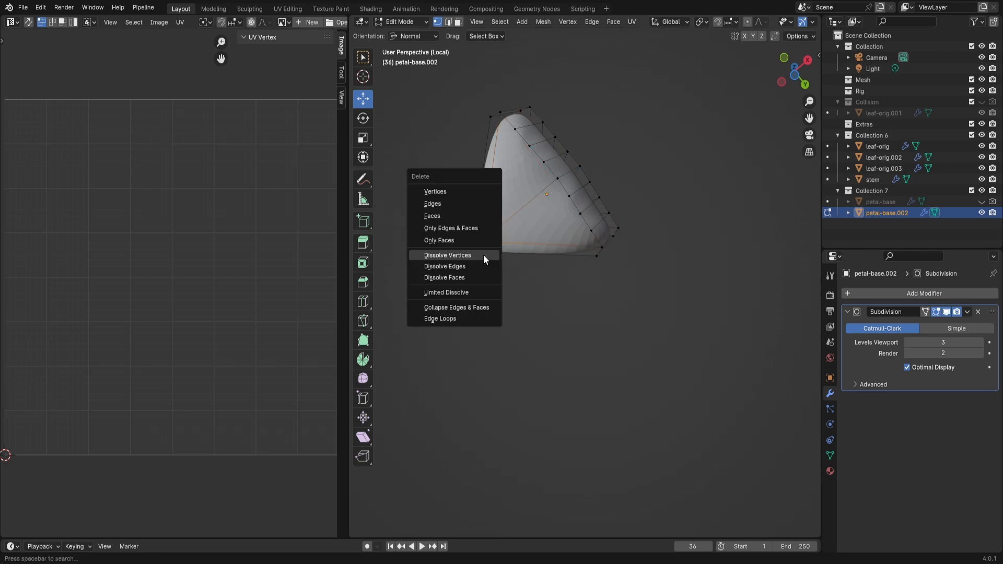
pyautogui.click(484, 255)
# Dissolve the extra vertices beside the base point so the underside ends in a single corner vertex
pyautogui.moveTo(512, 234); pyautogui.dragTo(513, 239, button='middle')
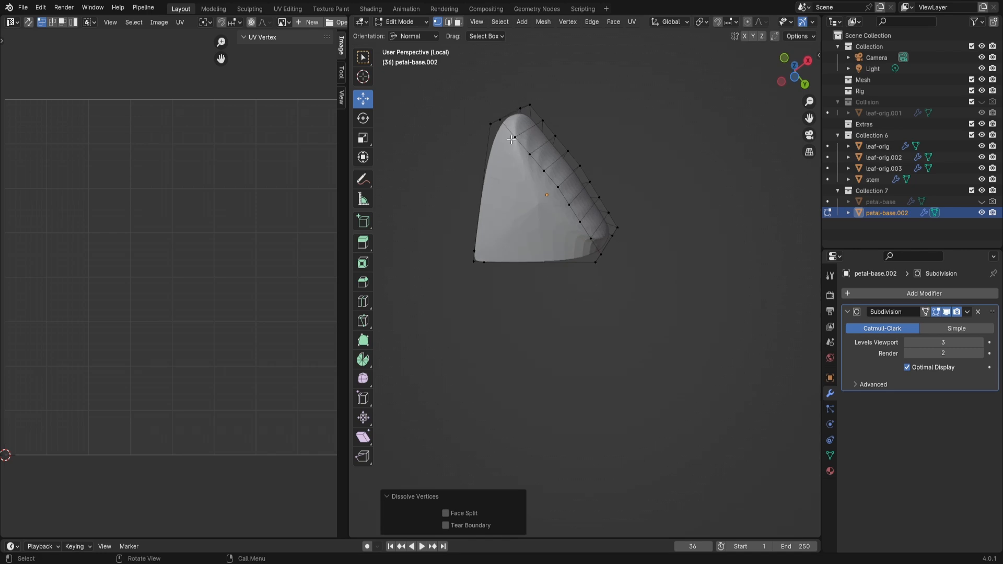
pyautogui.click(476, 257)
pyautogui.press('x')
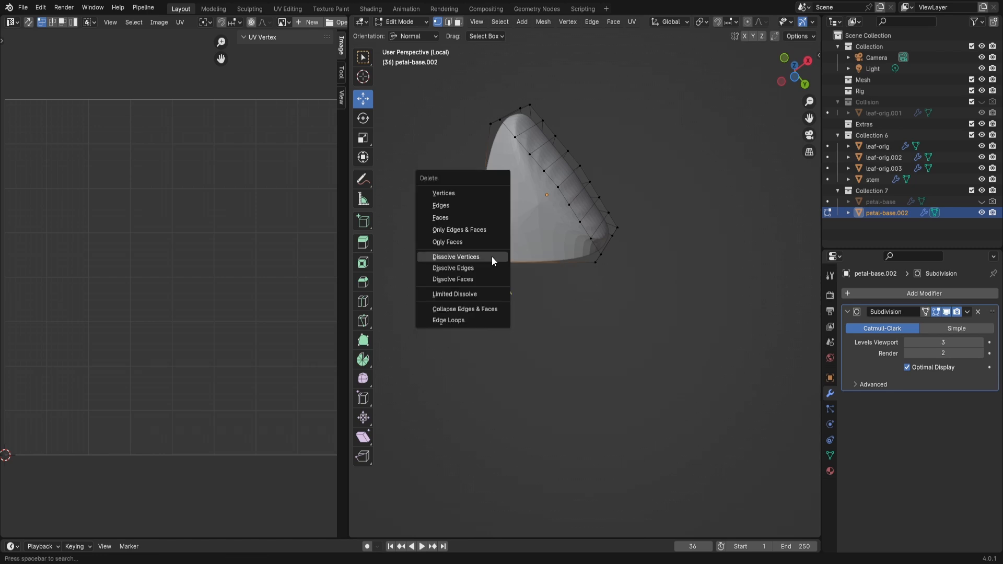
pyautogui.click(491, 258)
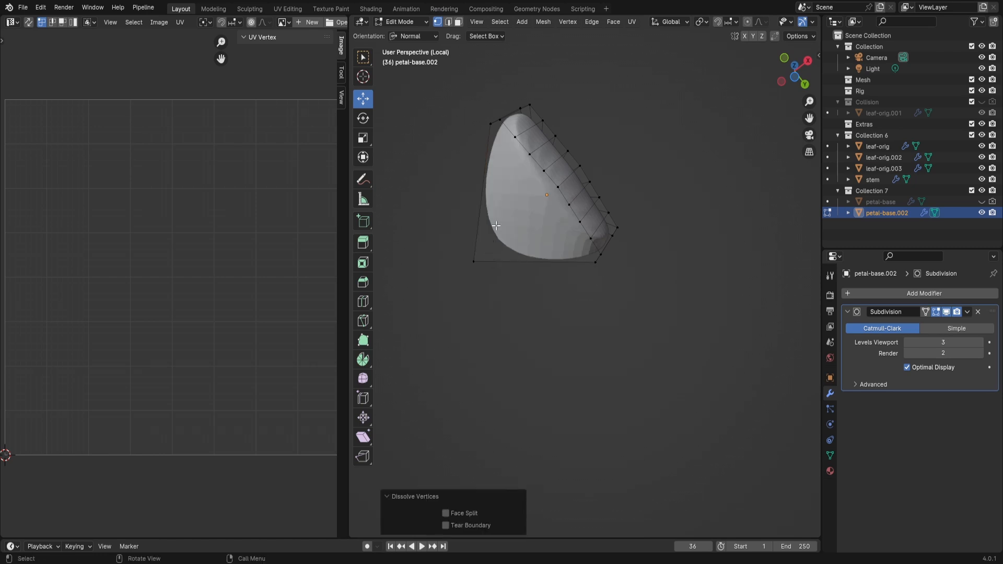
# Knife-cut edges from the first three vertices of the petal's lower row down to the base corner vertex
pyautogui.press('k')
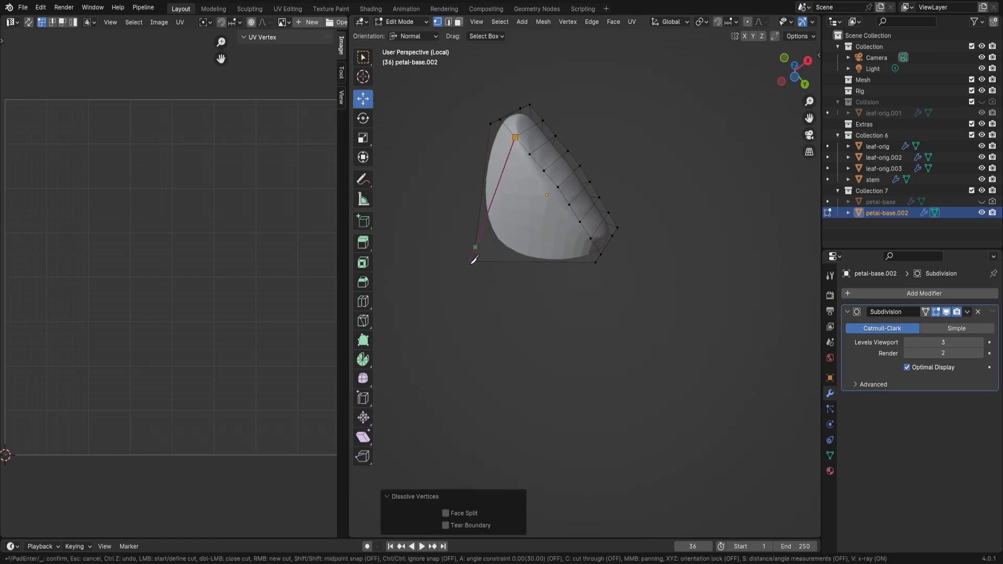
pyautogui.click(474, 261)
pyautogui.press('Return')
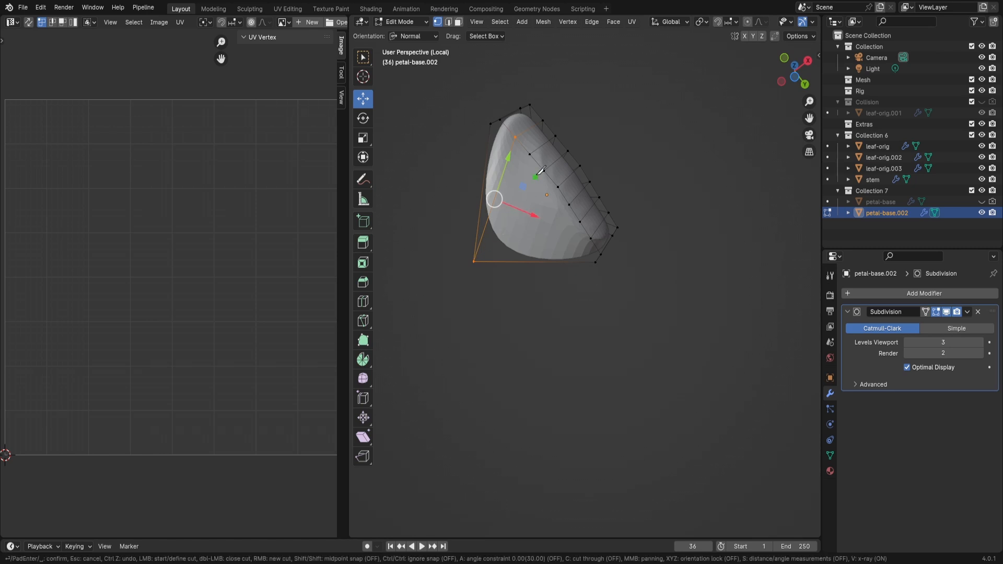
pyautogui.click(474, 261)
pyautogui.press('Return')
pyautogui.click(545, 171)
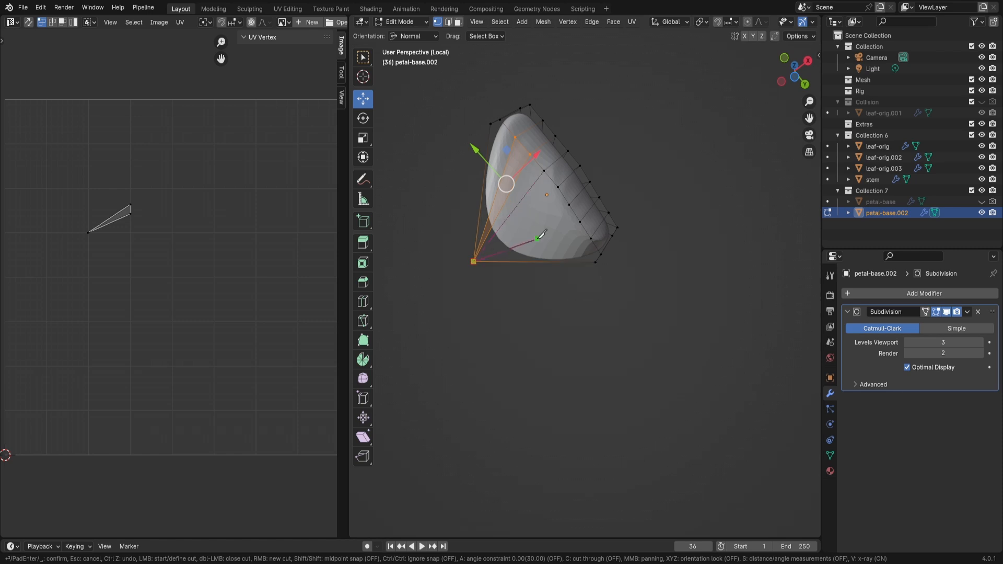
pyautogui.press('Return')
# Knife-cut edges from the fourth and fifth lower-row vertices to the base corner vertex
pyautogui.press('k')
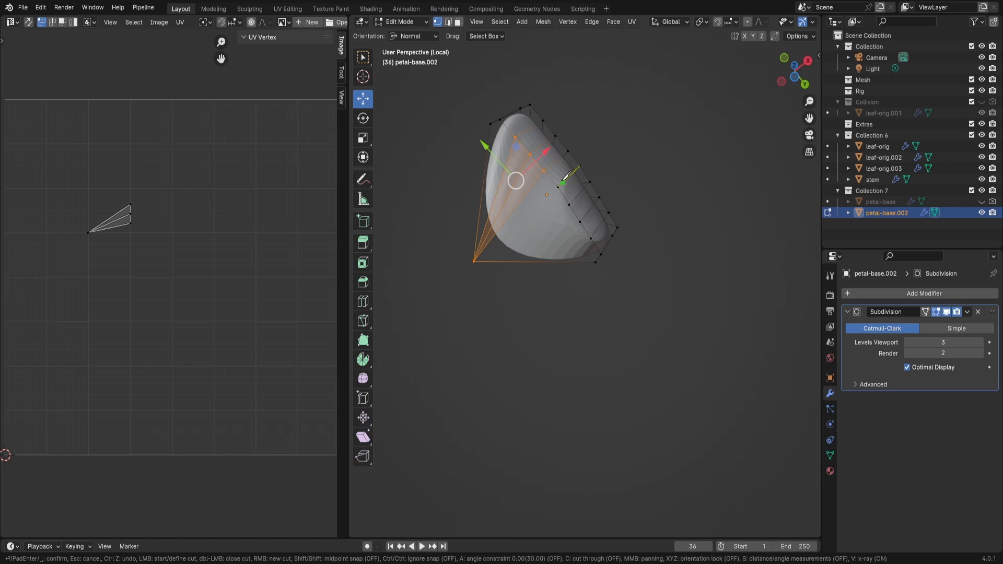
pyautogui.click(558, 186)
pyautogui.click(474, 261)
pyautogui.press('Return')
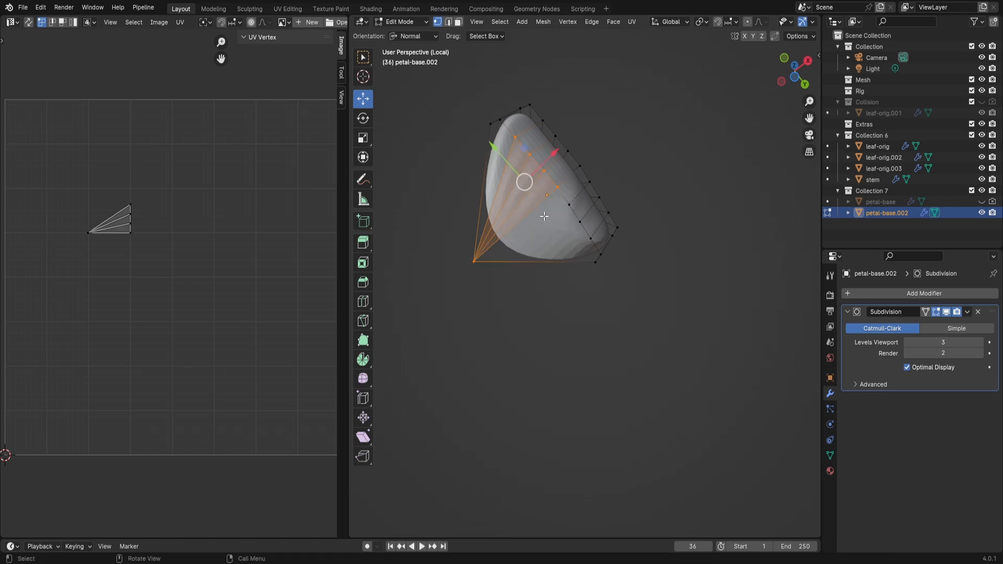
pyautogui.press('k')
pyautogui.click(569, 205)
pyautogui.click(474, 260)
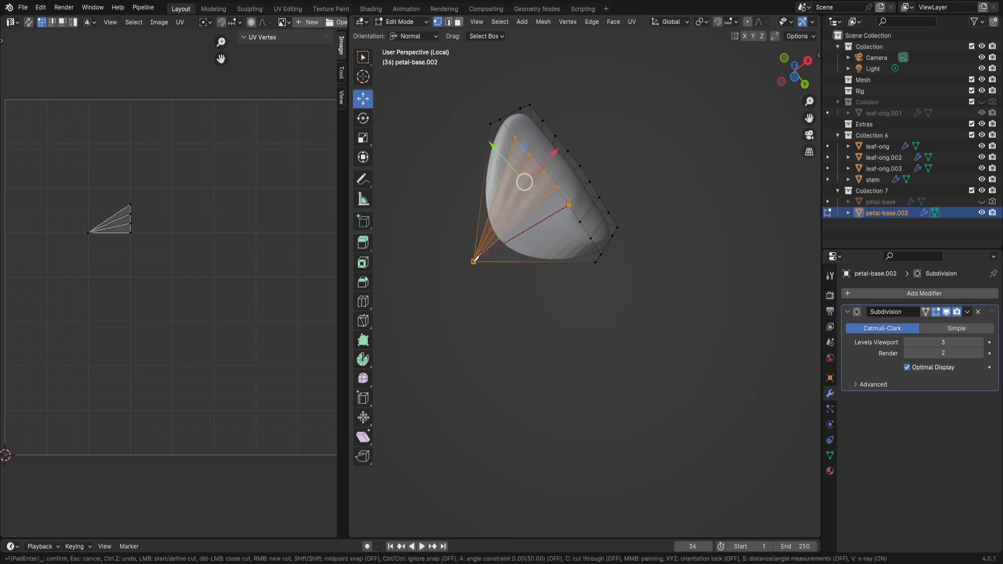
pyautogui.press('Return')
# Knife-cut edges from the sixth and seventh lower-row vertices to the base corner vertex
pyautogui.press('k')
pyautogui.click(580, 222)
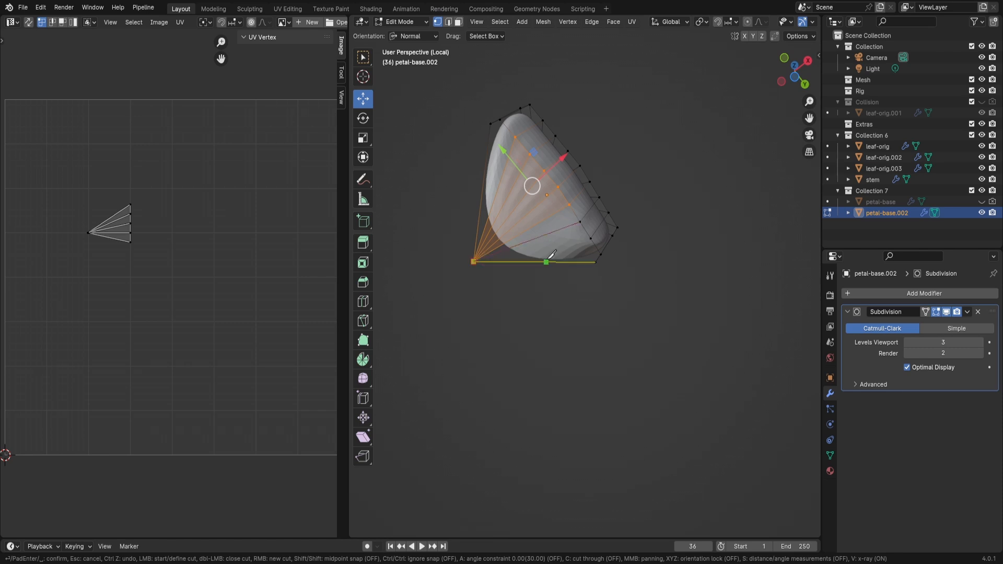
pyautogui.press('Return')
pyautogui.scroll(3, 547, 259)
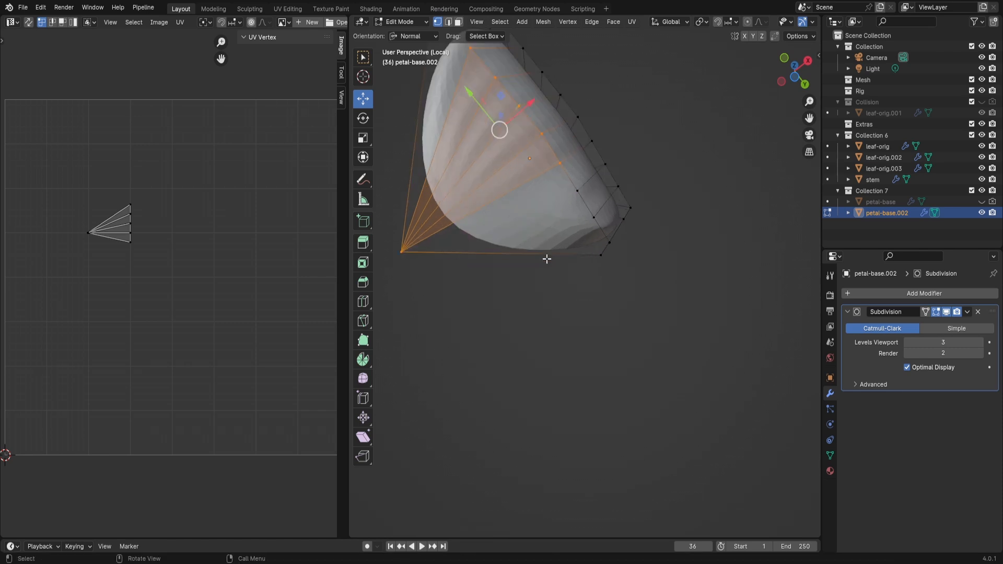
pyautogui.press('k')
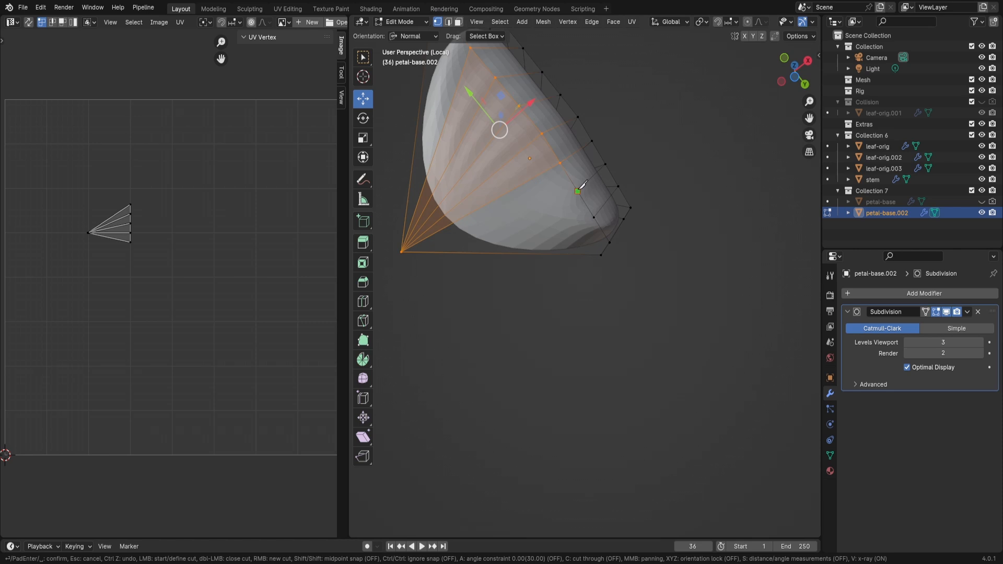
pyautogui.click(577, 191)
pyautogui.click(401, 252)
pyautogui.press('Return')
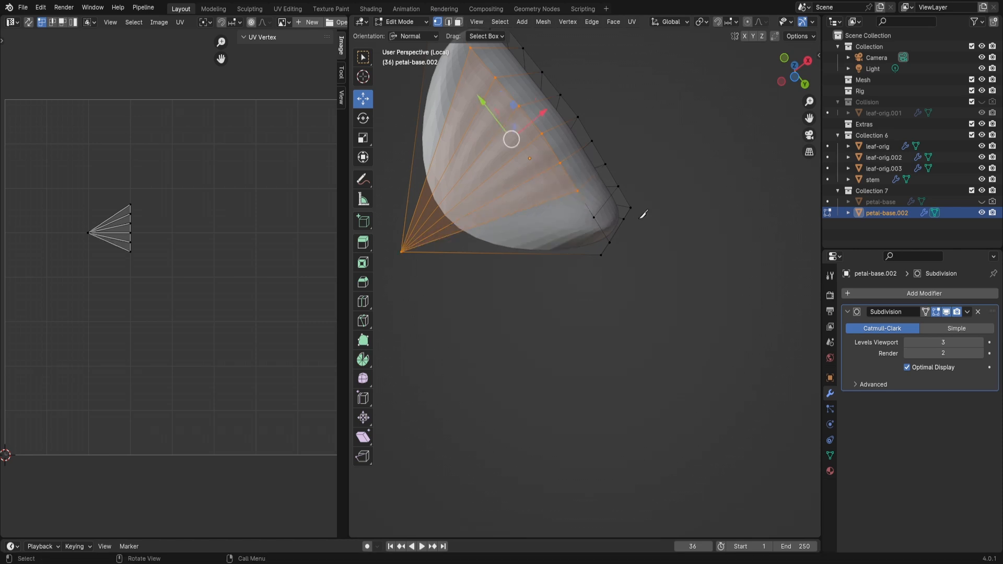
pyautogui.press('k')
pyautogui.click(594, 217)
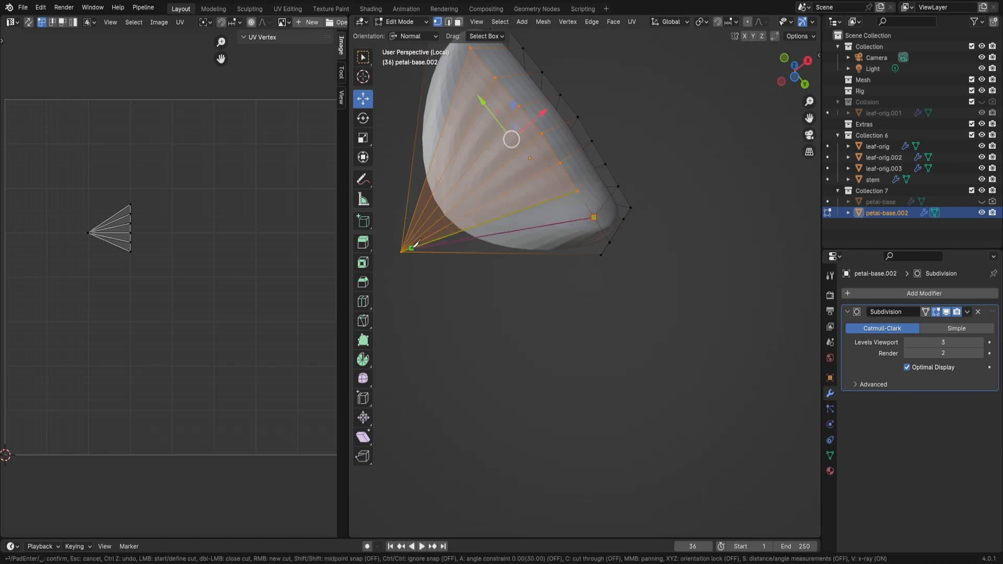
pyautogui.press('Return')
# Complete the base fan with knife cuts from the row's outer vertices on both sides to the base corner
pyautogui.moveTo(605, 243); pyautogui.dragTo(508, 280, button='middle')
pyautogui.press('k')
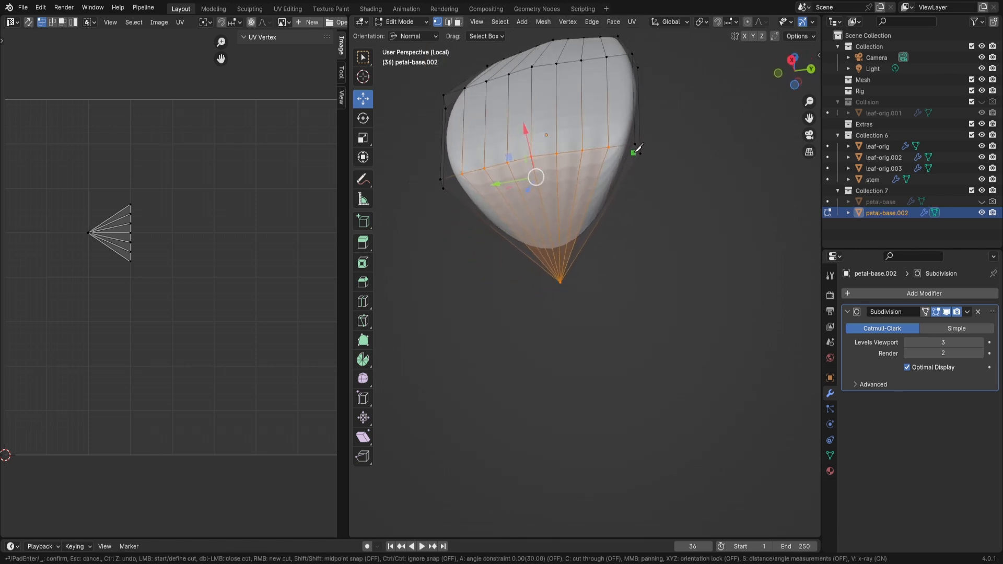
pyautogui.click(635, 142)
pyautogui.click(563, 280)
pyautogui.press('Return')
pyautogui.moveTo(562, 281); pyautogui.dragTo(553, 219, button='middle')
pyautogui.press('k')
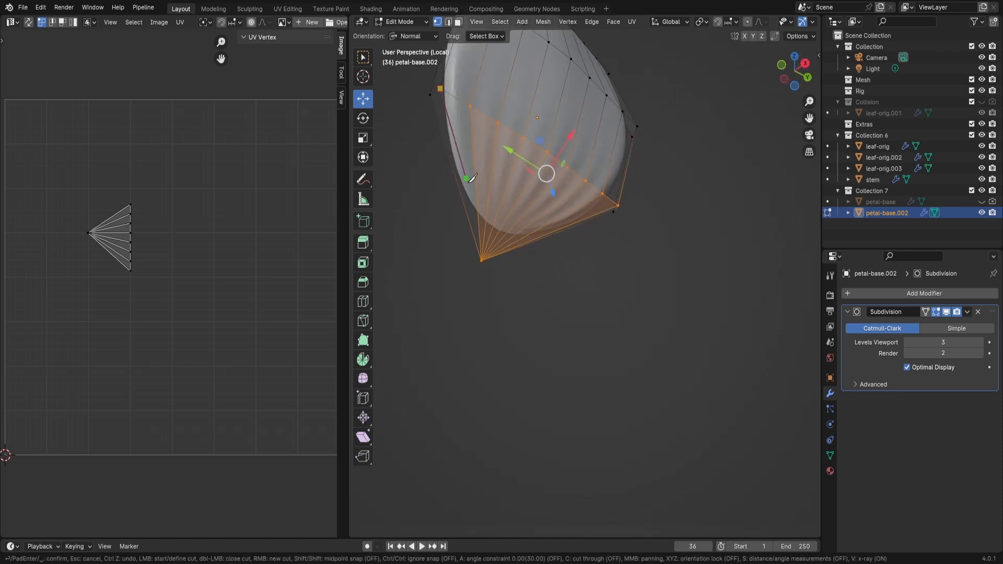
pyautogui.click(481, 259)
pyautogui.press('Return')
# Check the smoothed petal in Object Mode and try a horizontal loop cut across the base fan in Edit Mode
pyautogui.moveTo(580, 210); pyautogui.dragTo(511, 87, button='middle')
pyautogui.press('Tab')
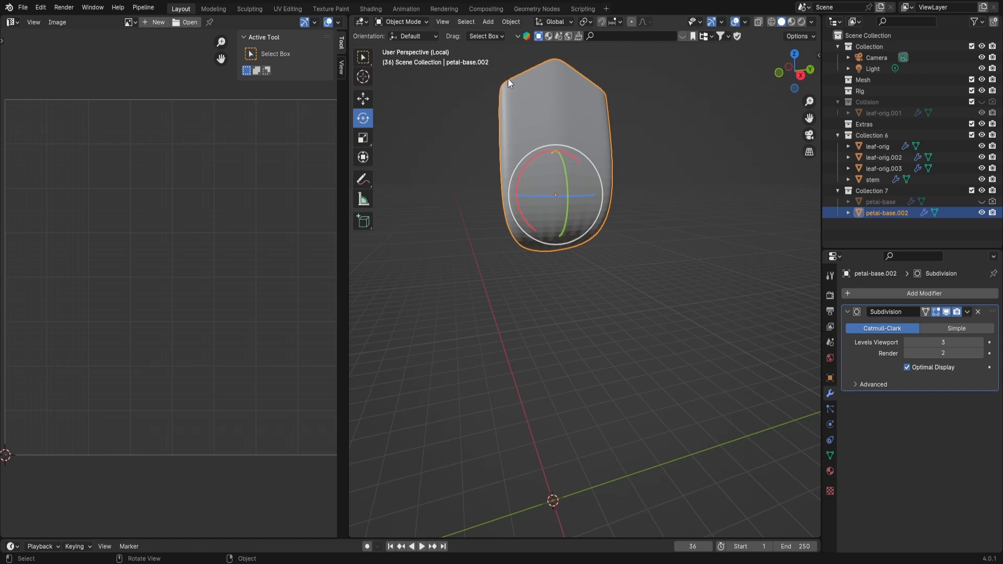
pyautogui.moveTo(629, 243); pyautogui.dragTo(600, 233, button='middle')
pyautogui.press('Tab')
pyautogui.scroll(1, 594, 258)
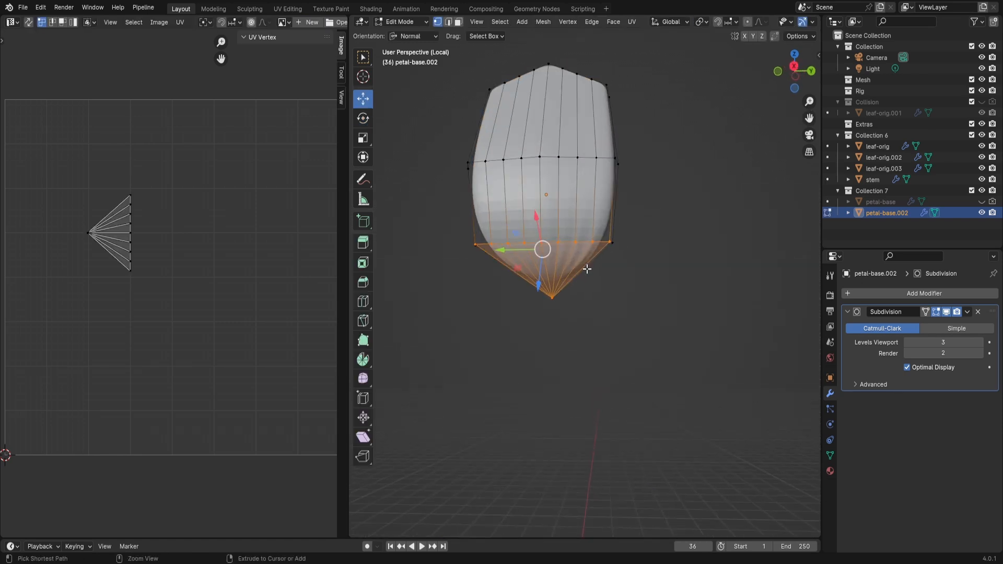
pyautogui.hotkey('ctrl', 'r')
pyautogui.press('Escape')
# Knife-cut a horizontal edge row across the triangular base fan, with the cut locked to the Y orientation
pyautogui.moveTo(641, 314); pyautogui.dragTo(605, 283, button='middle')
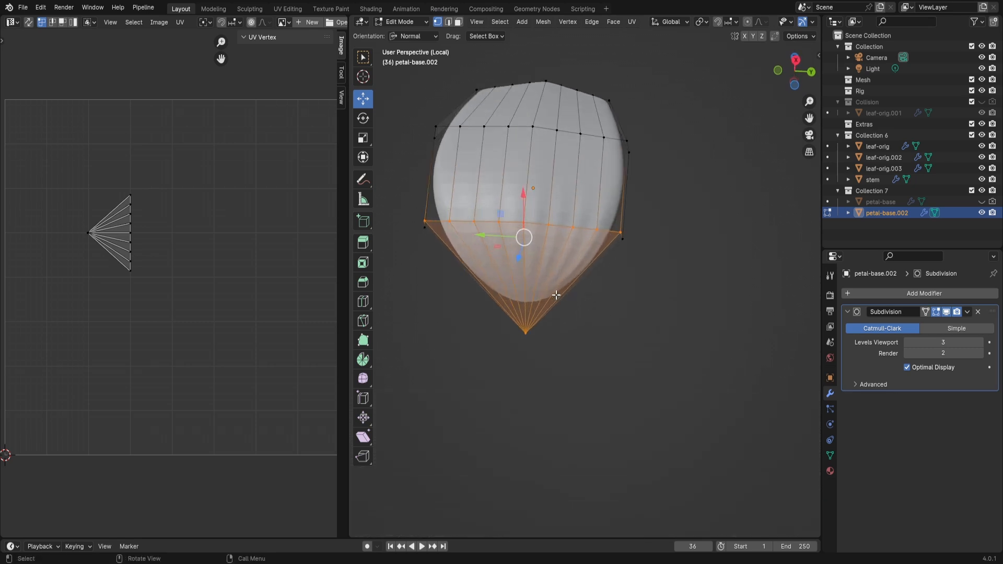
pyautogui.press('k')
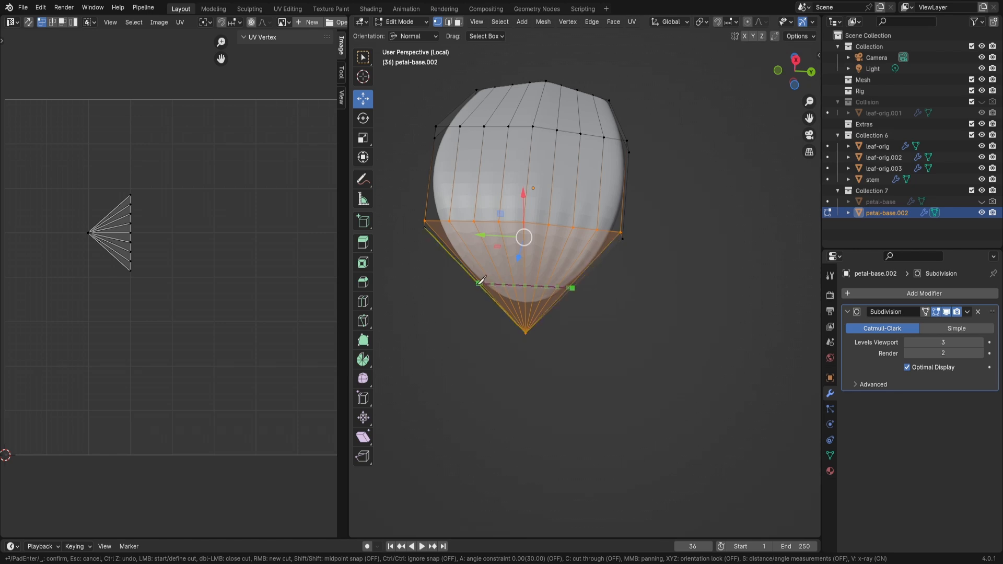
pyautogui.press('a')
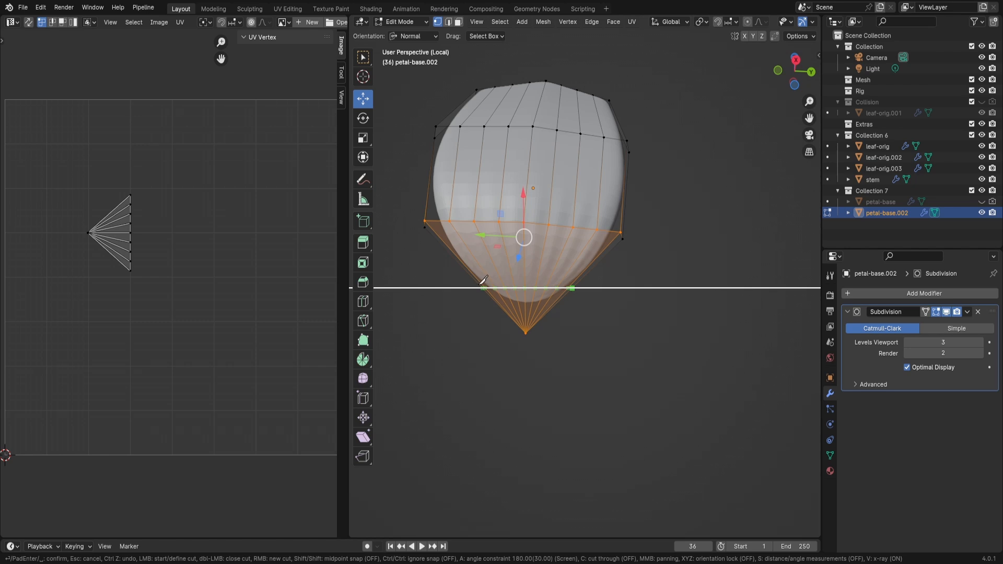
pyautogui.press('x')
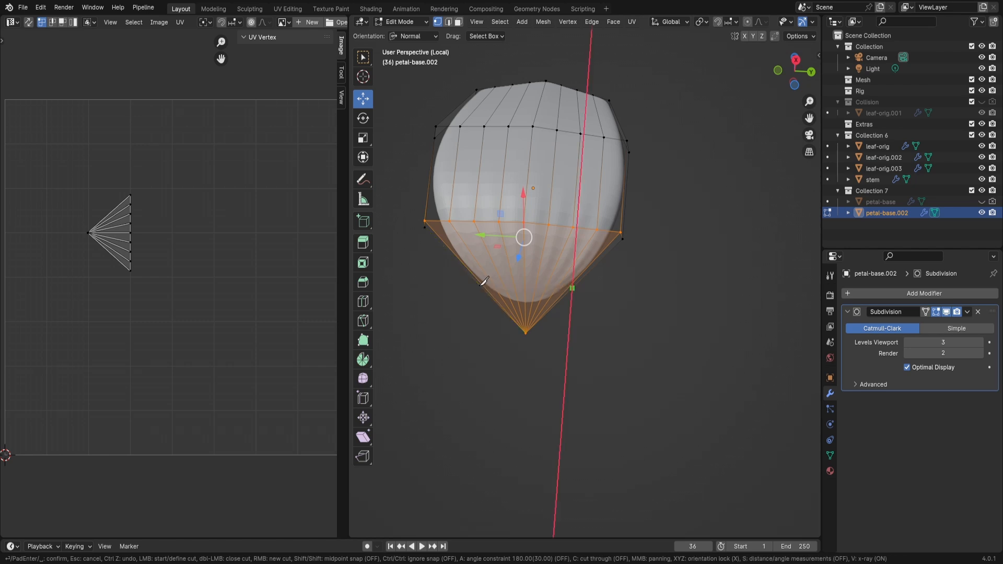
pyautogui.press('y')
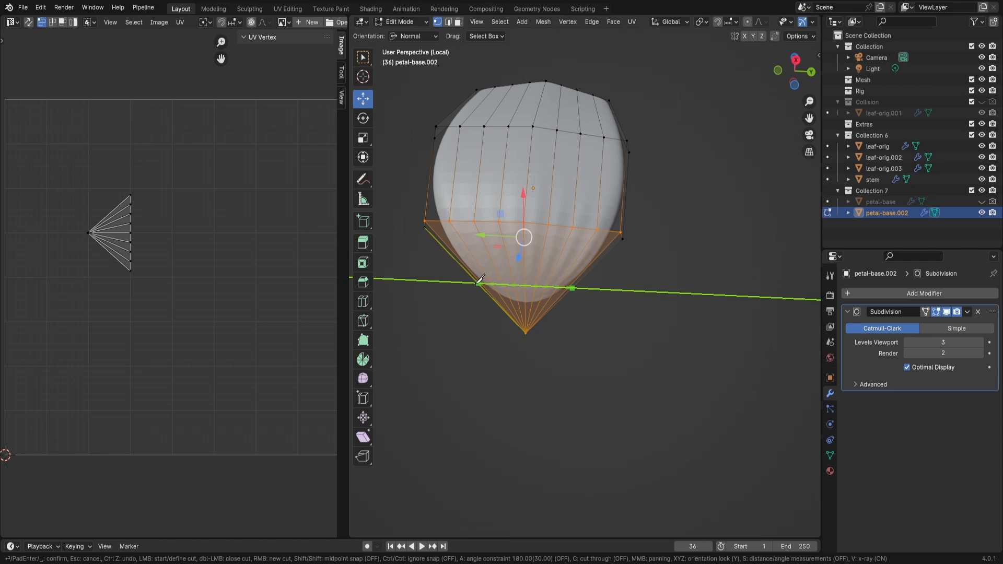
pyautogui.press('z')
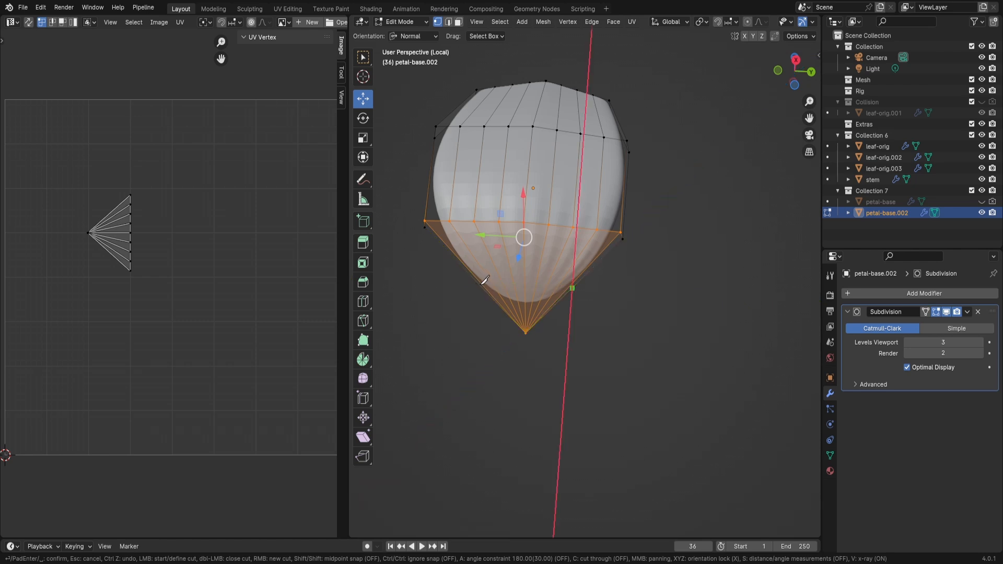
pyautogui.press('a')
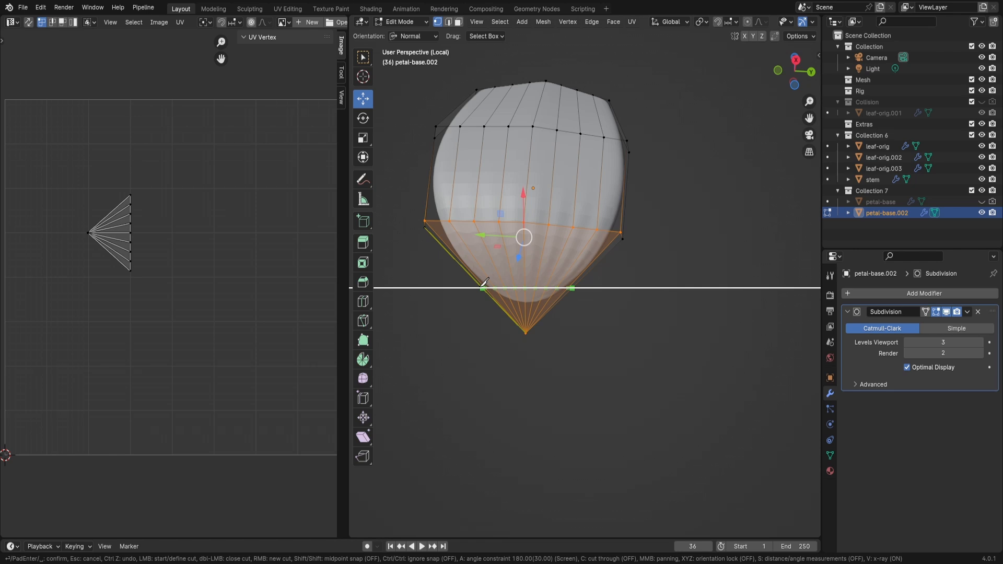
pyautogui.press('y')
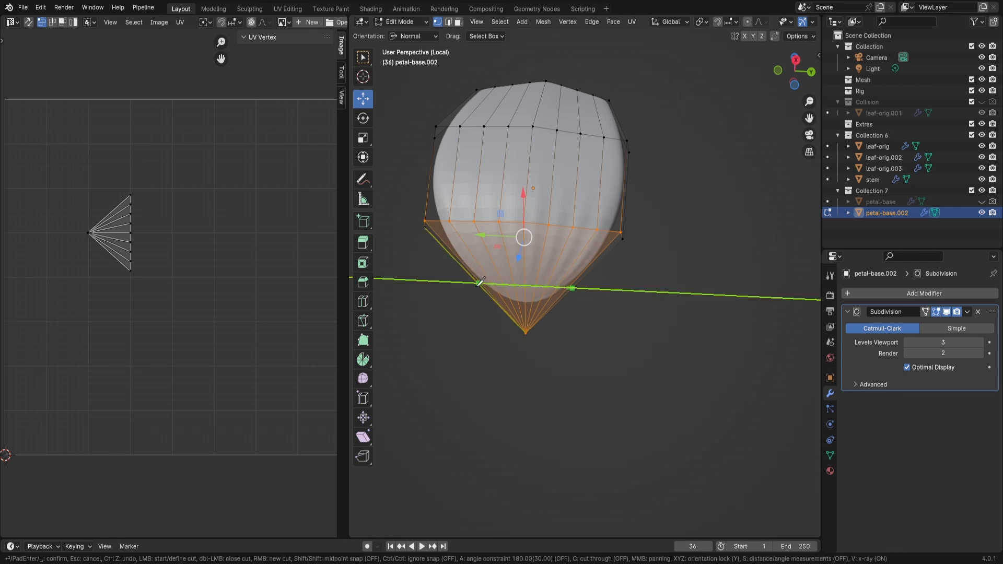
pyautogui.click(480, 280)
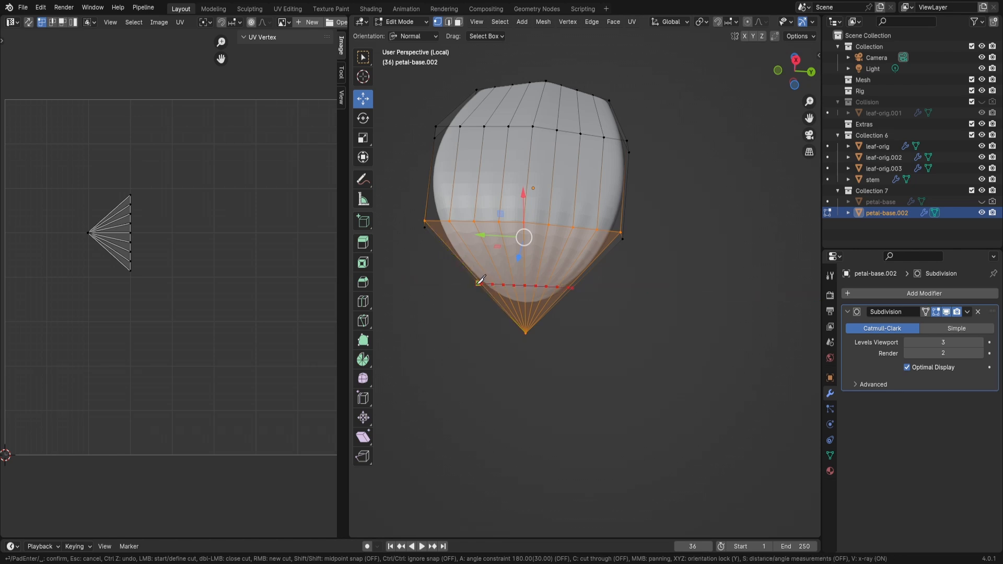
pyautogui.press('Return')
pyautogui.moveTo(480, 298); pyautogui.dragTo(521, 291, button='middle')
# Switch to edge selection and return to Object Mode to examine the smoothed petal's base
pyautogui.click(584, 246)
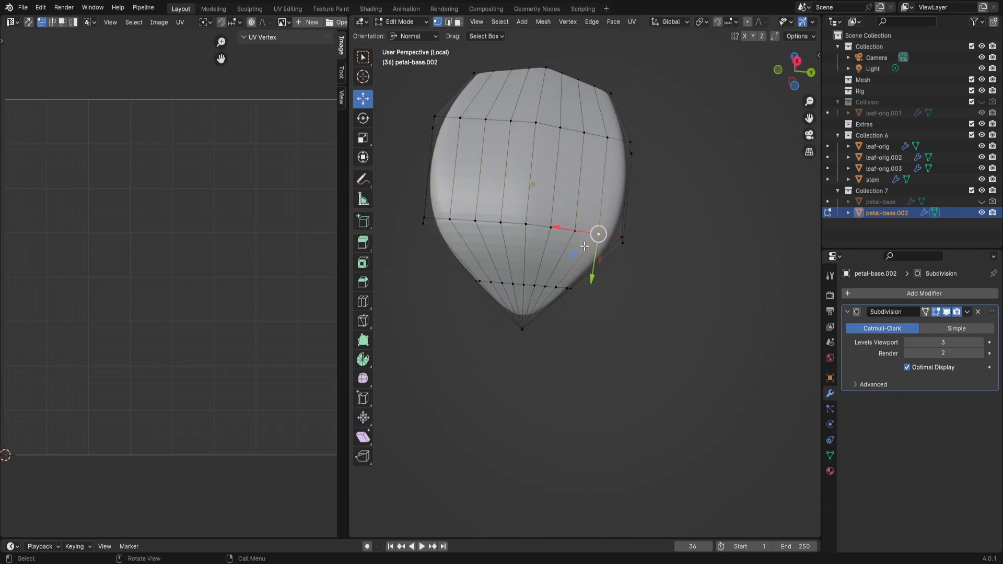
pyautogui.press('2')
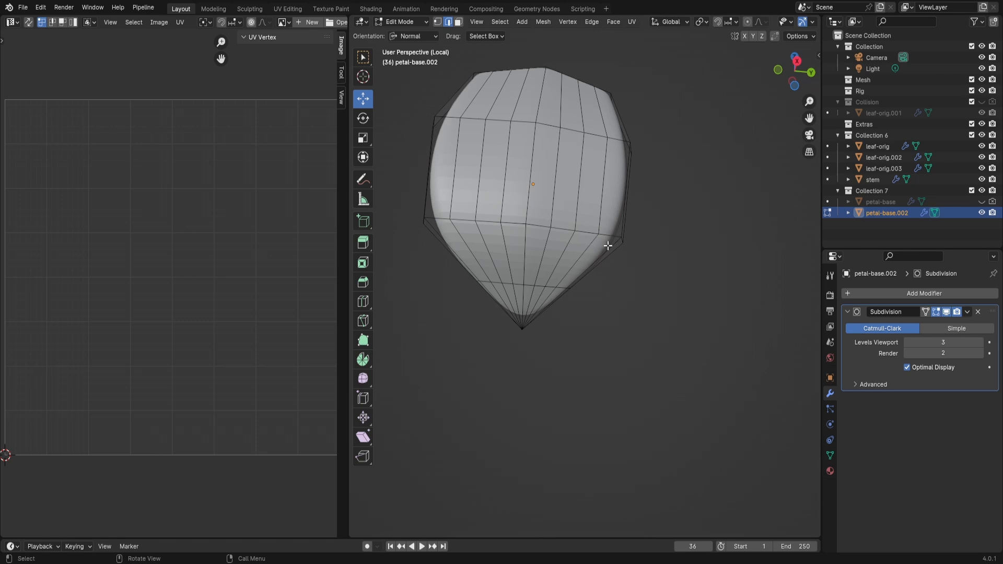
pyautogui.moveTo(606, 246); pyautogui.dragTo(570, 272, button='middle')
pyautogui.press('Tab')
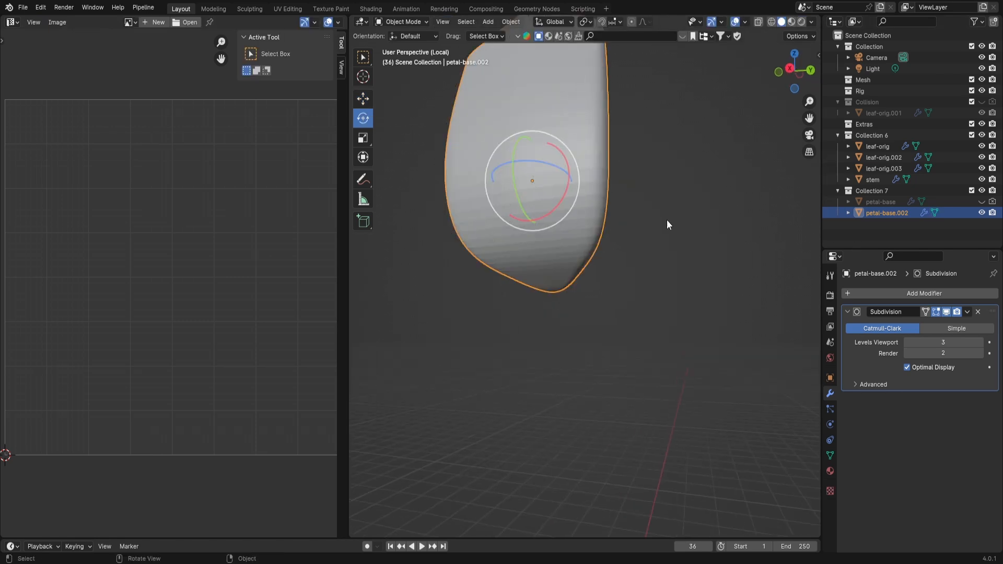
pyautogui.scroll(-2, 631, 214)
pyautogui.moveTo(809, 119); pyautogui.dragTo(810, 160)
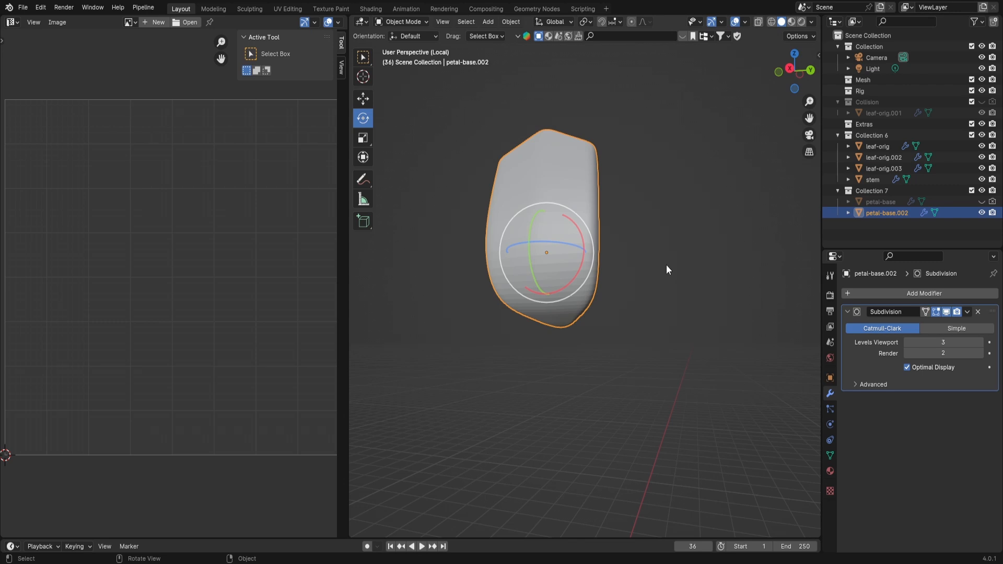
# Duplicate the petal in place and rename the duplicate "petal"
pyautogui.hotkey('shift', 'd')
pyautogui.rightClick(674, 251)
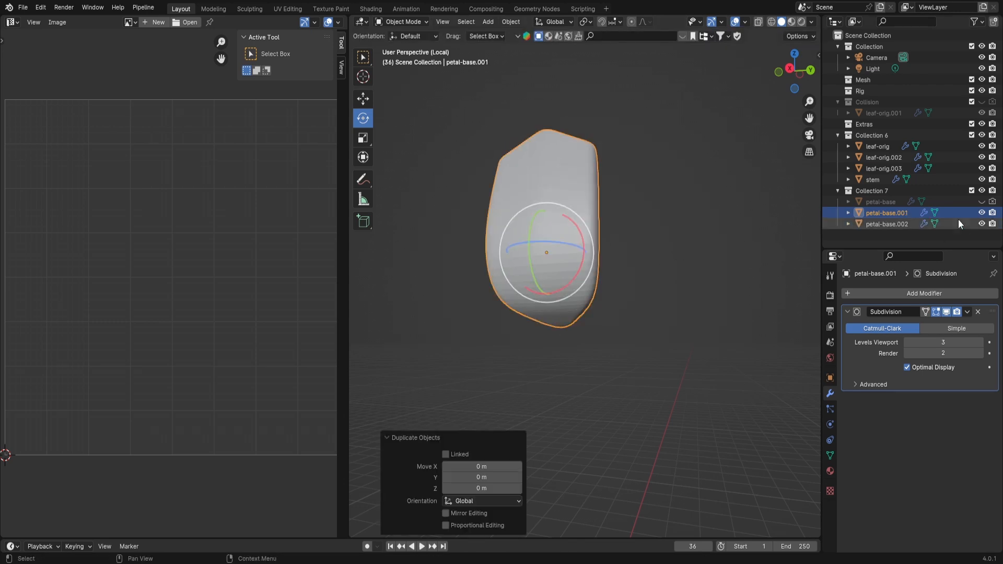
pyautogui.doubleClick(887, 213)
pyautogui.write('petal-')
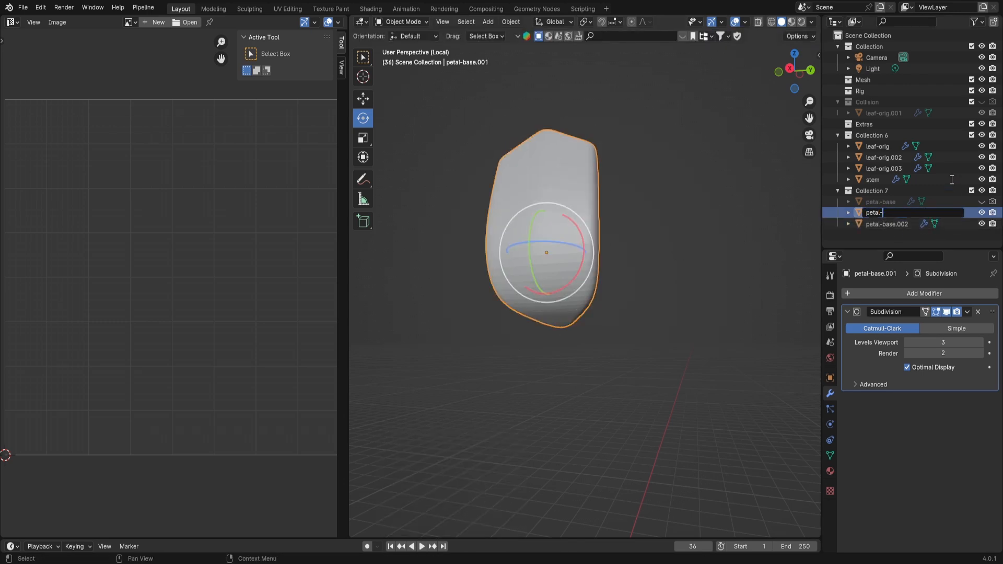
pyautogui.press('Return')
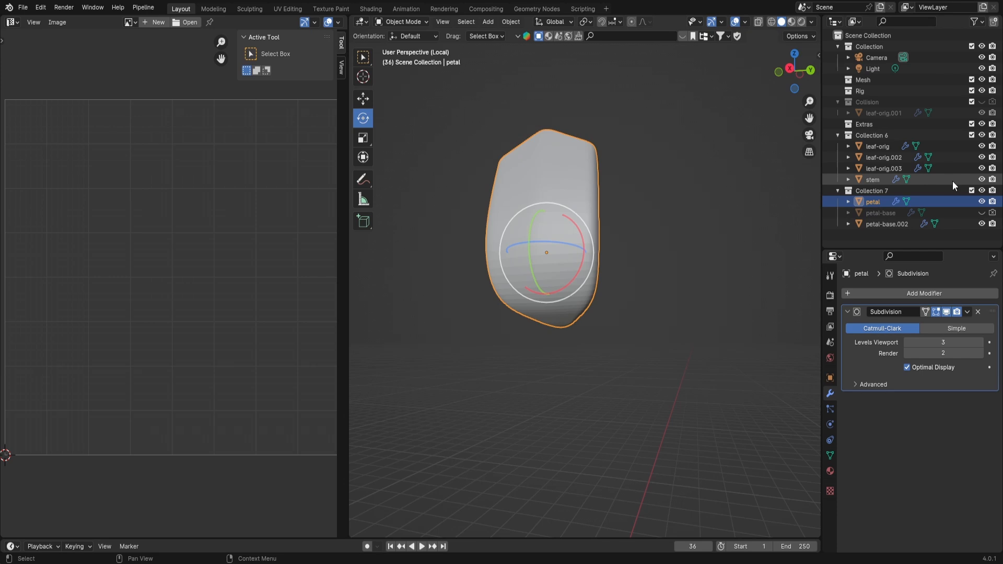
# Shorten the name of petal-base.002 to "petal"
pyautogui.doubleClick(898, 224)
pyautogui.moveTo(883, 224); pyautogui.dragTo(959, 221)
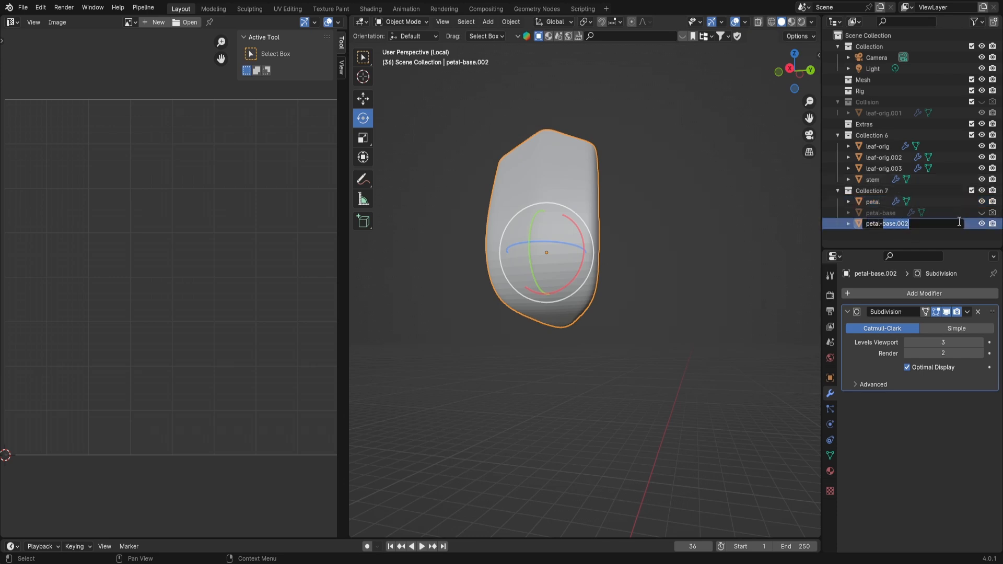
pyautogui.press('BackSpace')
pyautogui.press('BackSpace')
pyautogui.press('Return')
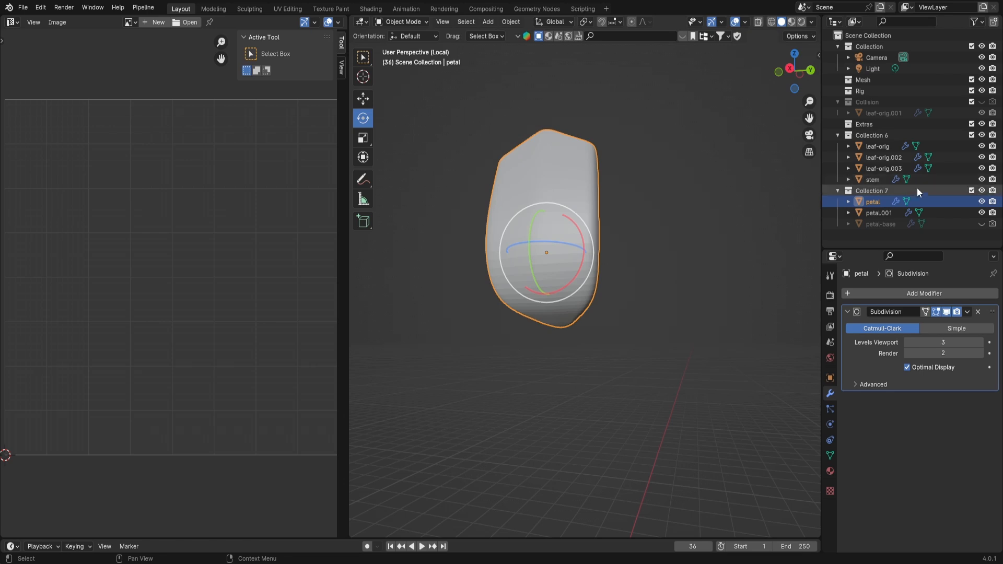
# Move the petal object into the hidden Collision collection and select petal.001 for further work
pyautogui.click(983, 201)
pyautogui.click(983, 202)
pyautogui.moveTo(881, 202); pyautogui.dragTo(883, 108)
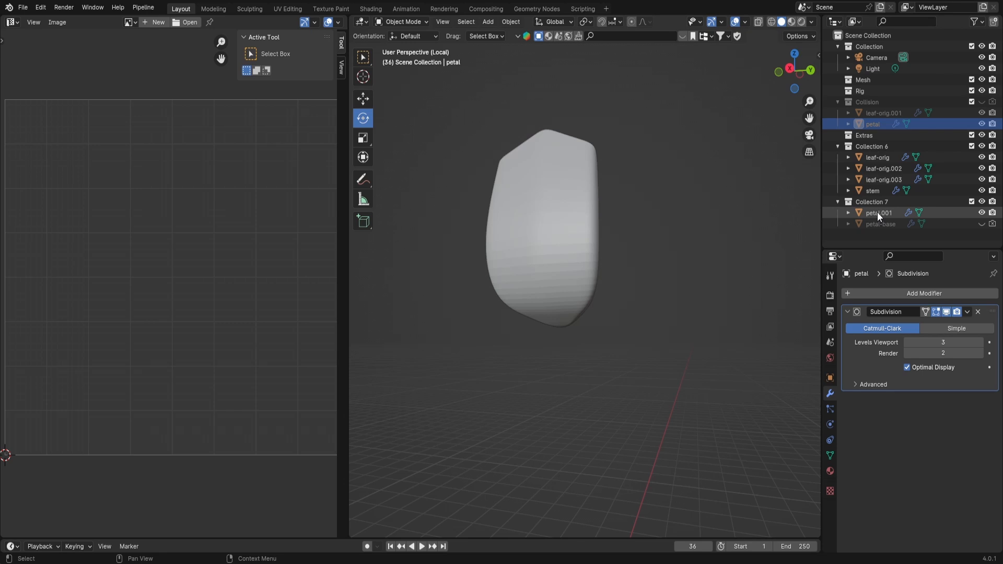
pyautogui.click(878, 213)
pyautogui.moveTo(555, 252); pyautogui.dragTo(595, 247, button='middle')
pyautogui.scroll(2, 608, 219)
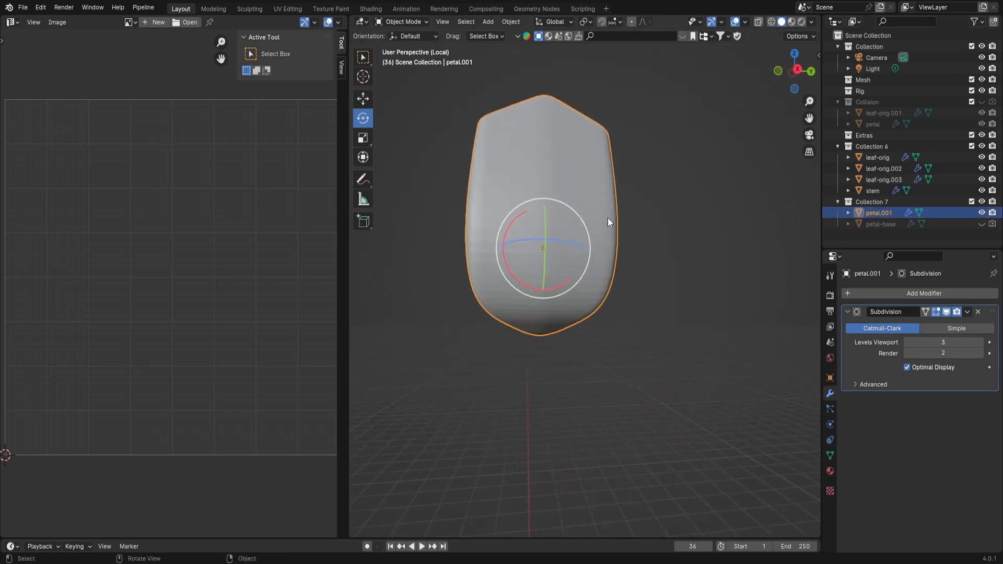
# In Edit Mode with vertex selection, set the tool orientation to Default and move vertices around the petal's tip vertically for a wavy upper edge
pyautogui.moveTo(653, 213); pyautogui.dragTo(600, 215, button='middle')
pyautogui.press('Tab')
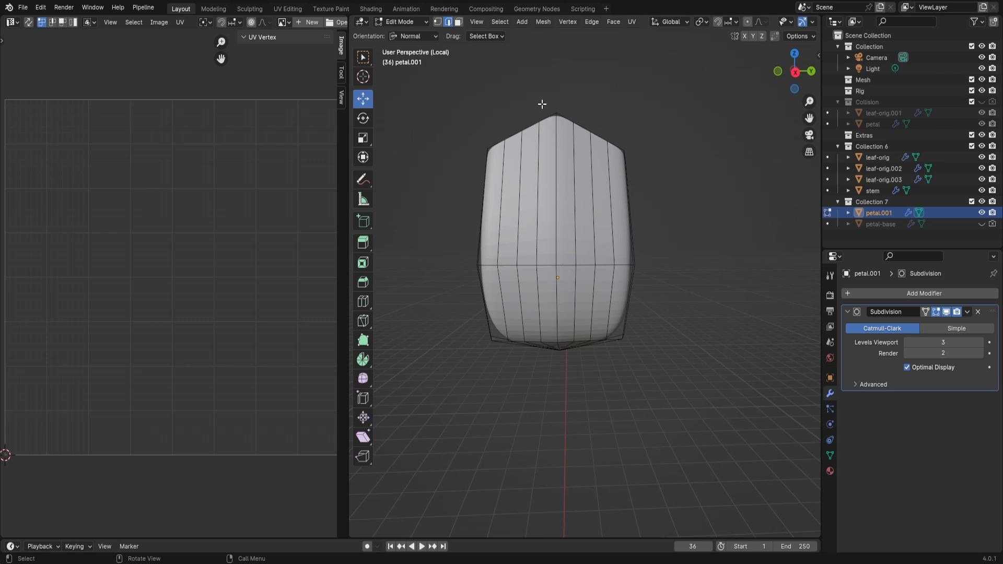
pyautogui.press('1')
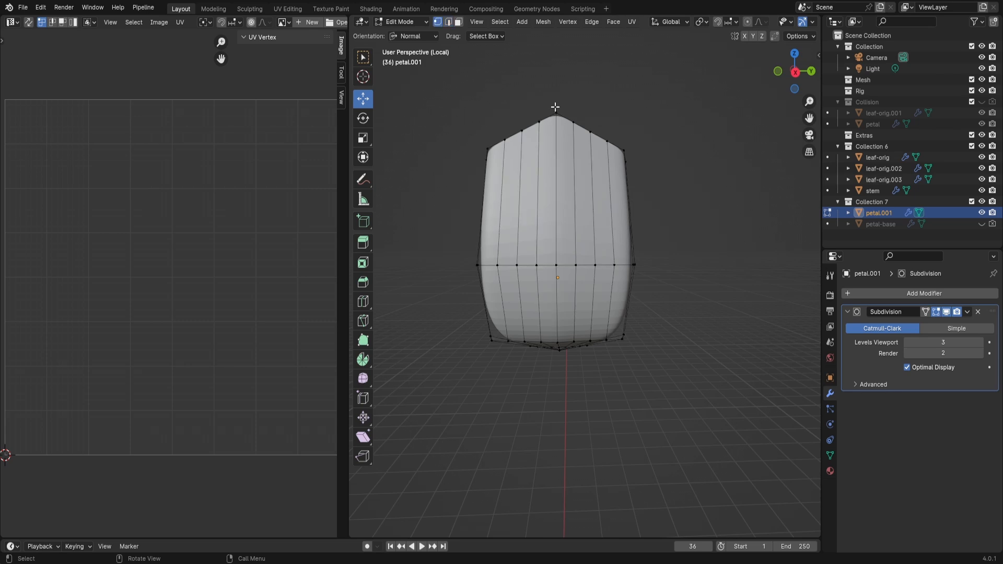
pyautogui.click(555, 109)
pyautogui.click(528, 86)
pyautogui.moveTo(515, 89); pyautogui.dragTo(578, 127)
pyautogui.click(413, 36)
pyautogui.click(413, 49)
pyautogui.moveTo(556, 77); pyautogui.dragTo(563, 102)
pyautogui.click(590, 135)
pyautogui.keyDown('shift'); pyautogui.click(524, 131); pyautogui.keyUp('shift')
# Slide the petal's two upper corner vertices down their side edges by factors of about 0.306 and 0.183
pyautogui.moveTo(645, 184); pyautogui.dragTo(599, 183, button='middle')
pyautogui.click(625, 151)
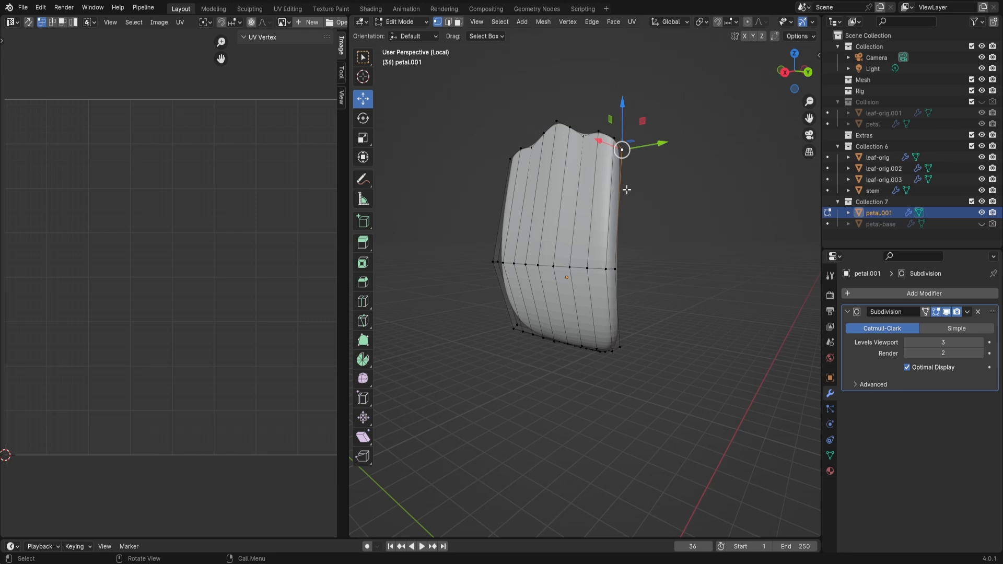
pyautogui.press('g')
pyautogui.press('g')
pyautogui.click(627, 225)
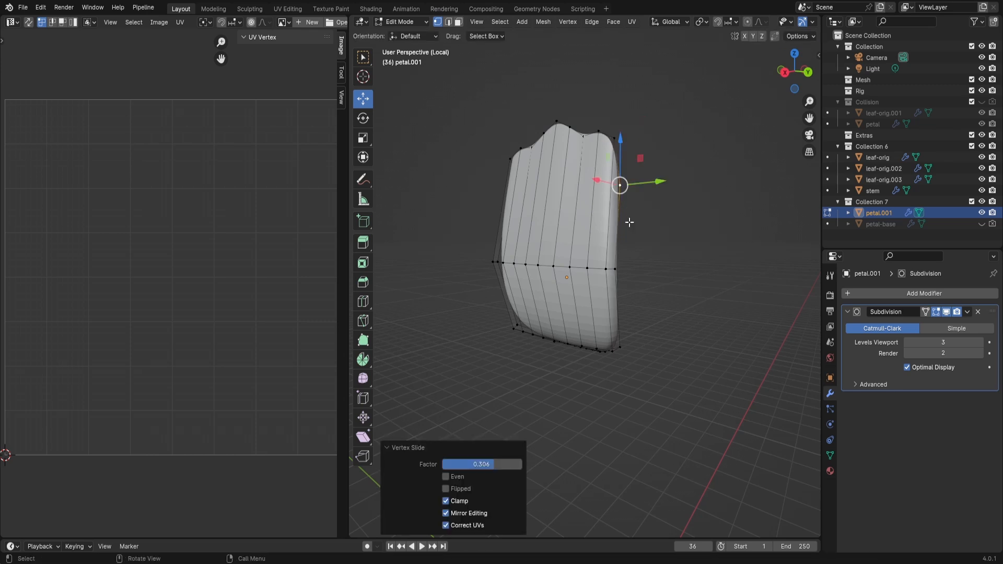
pyautogui.moveTo(632, 222); pyautogui.dragTo(479, 146, button='middle')
pyautogui.click(449, 109)
pyautogui.press('g')
pyautogui.press('g')
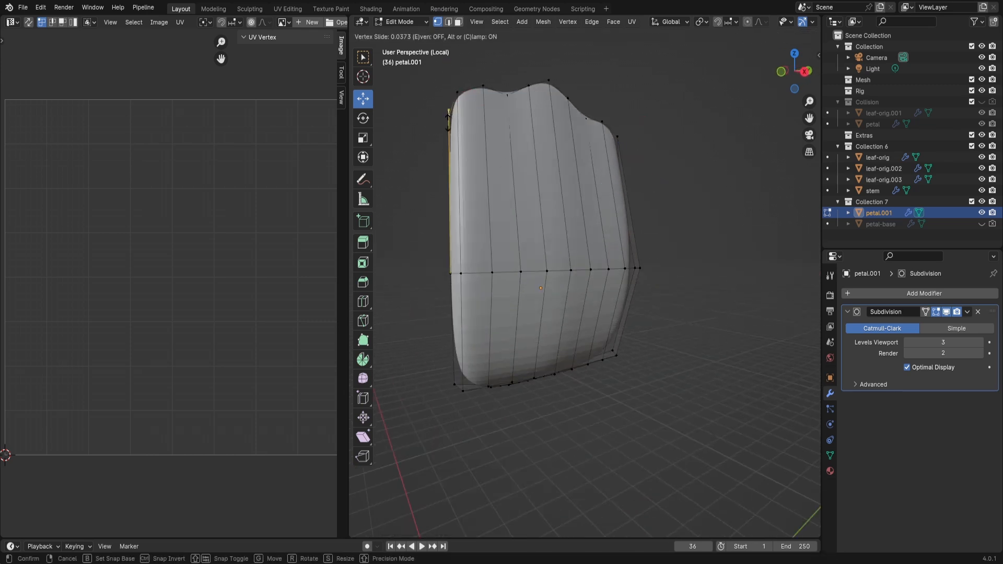
pyautogui.click(449, 144)
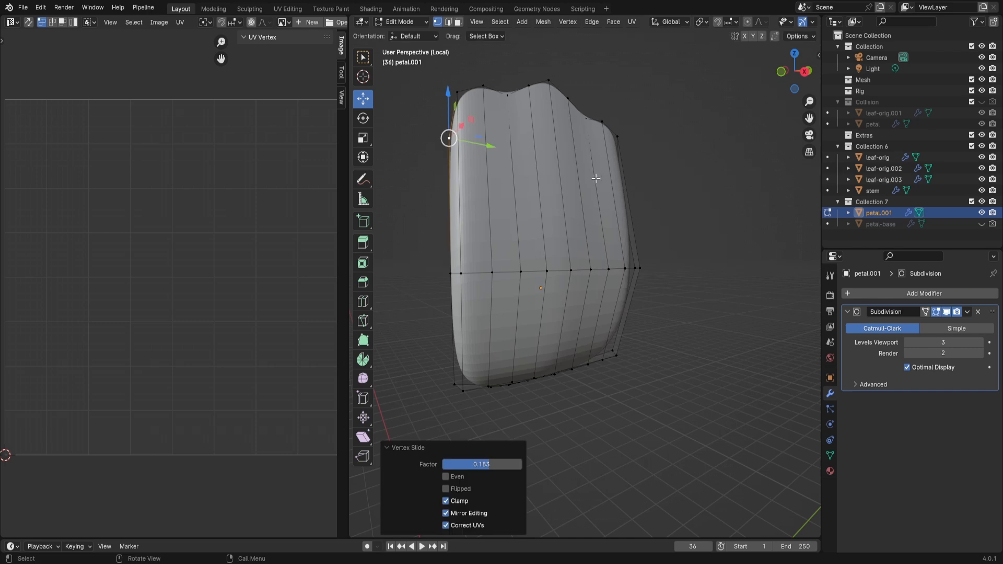
# Switch to edge selection and select the lengthwise edge line nearest one side, from the upper rim to the lower cross edge
pyautogui.moveTo(594, 175); pyautogui.dragTo(591, 239, button='middle')
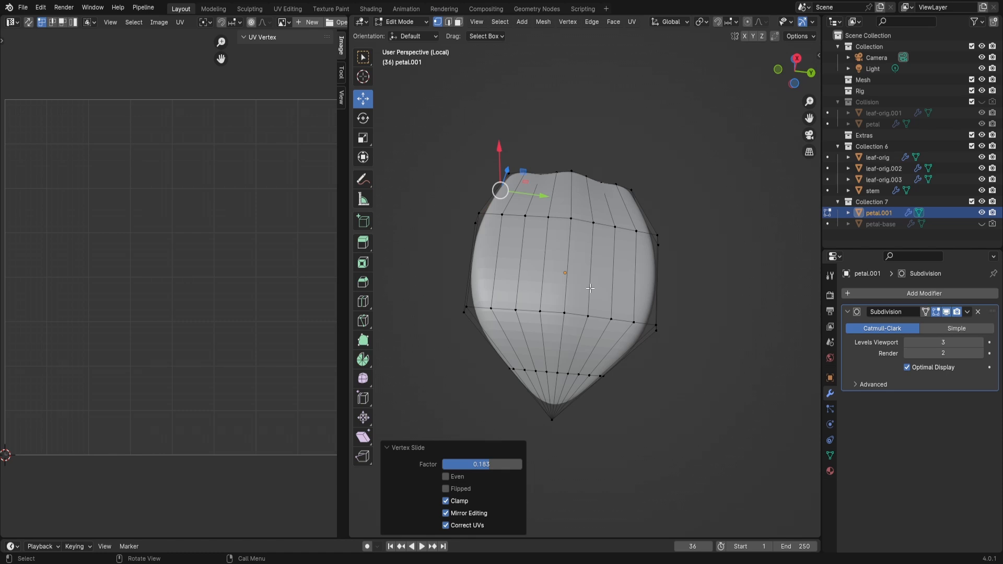
pyautogui.press('2')
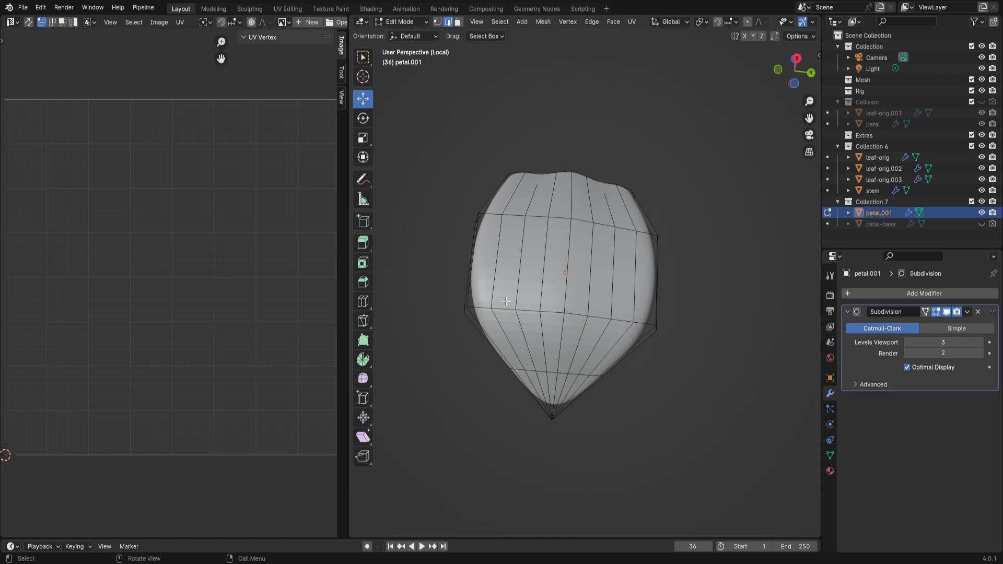
pyautogui.click(509, 196)
pyautogui.keyDown('shift'); pyautogui.click(496, 257); pyautogui.keyUp('shift')
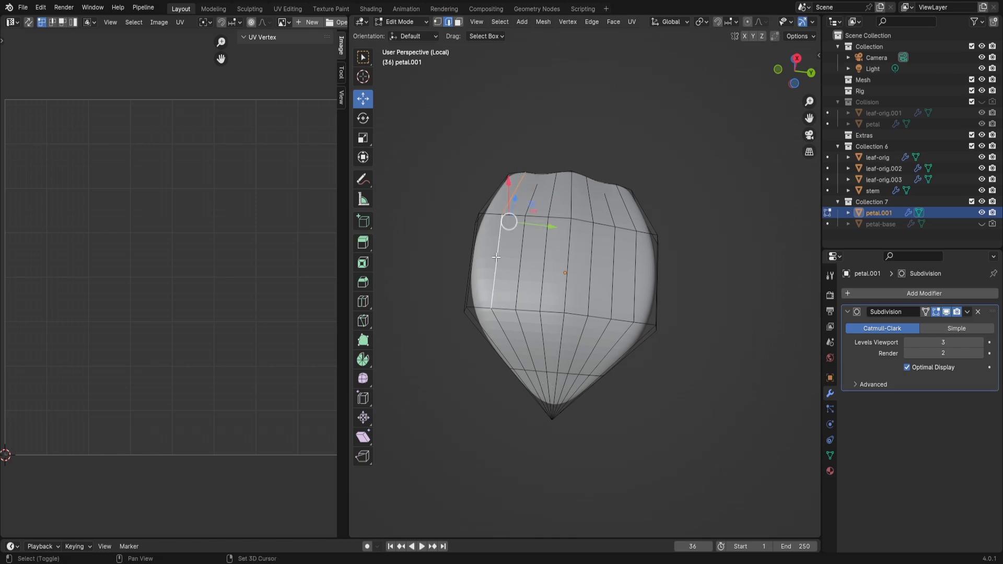
pyautogui.keyDown('shift'); pyautogui.click(509, 335); pyautogui.keyUp('shift')
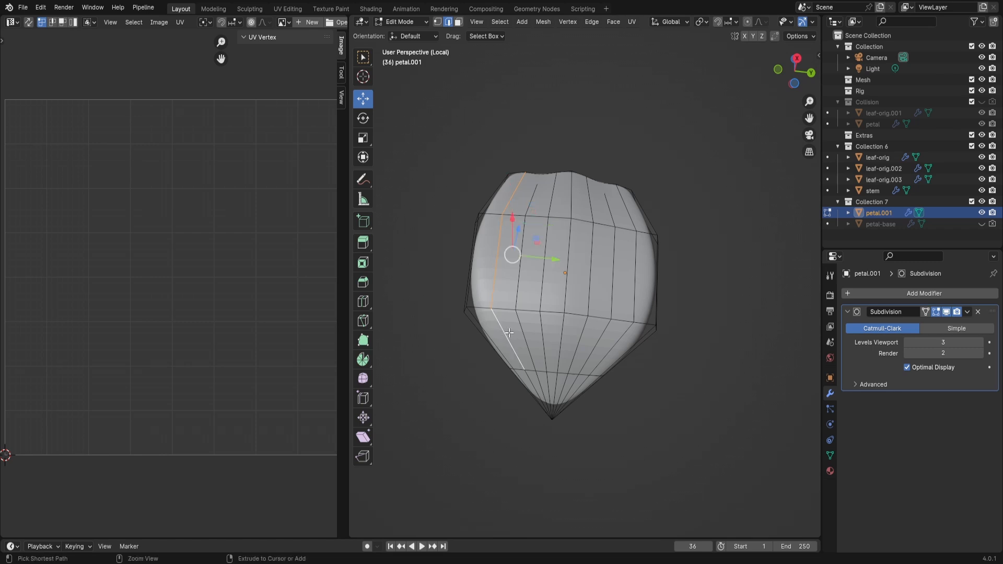
# Try a two-segment bevel on the selected lengthwise edge line
pyautogui.hotkey('ctrl', 'b')
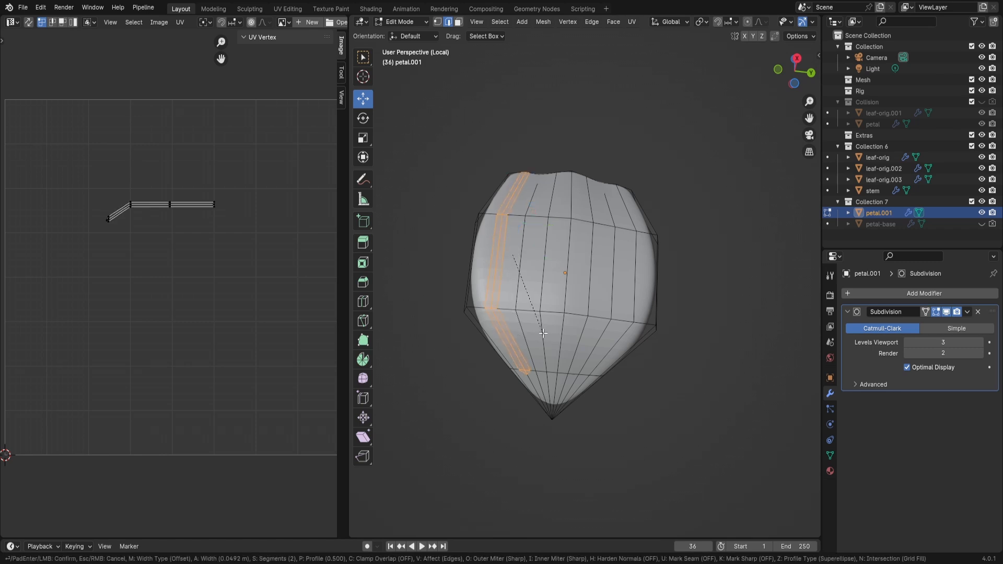
pyautogui.click(544, 333)
pyautogui.hotkey('ctrl', 'z')
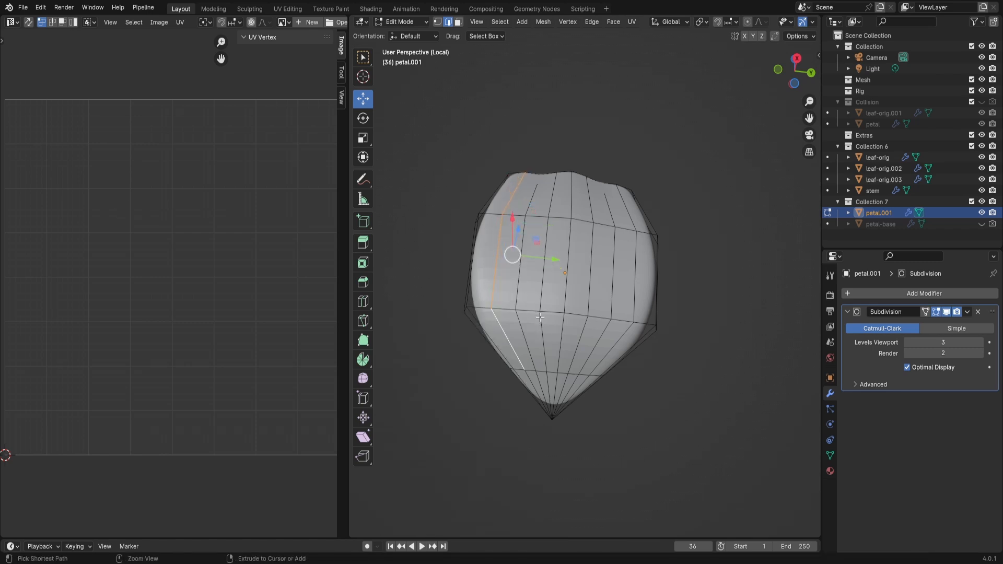
# Add the adjacent second lengthwise edge line to the selection, from the upper rim to the lower cross edge
pyautogui.keyDown('shift'); pyautogui.click(536, 195); pyautogui.keyUp('shift')
pyautogui.keyDown('shift'); pyautogui.click(518, 254); pyautogui.keyUp('shift')
pyautogui.keyDown('shift'); pyautogui.click(523, 338); pyautogui.keyUp('shift')
# Try adding the third and central lengthwise edge lines to the selection, and undo those additions
pyautogui.keyDown('shift'); pyautogui.click(541, 325); pyautogui.keyUp('shift')
pyautogui.keyDown('shift'); pyautogui.click(548, 253); pyautogui.keyUp('shift')
pyautogui.keyDown('shift'); pyautogui.click(556, 195); pyautogui.keyUp('shift')
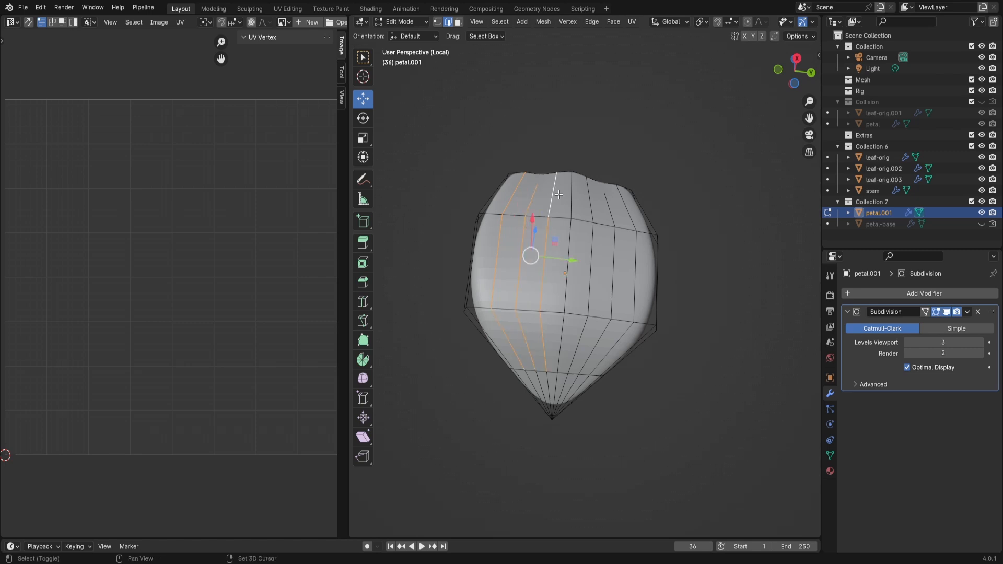
pyautogui.keyDown('shift'); pyautogui.click(571, 198); pyautogui.keyUp('shift')
pyautogui.keyDown('shift'); pyautogui.click(570, 251); pyautogui.keyUp('shift')
pyautogui.keyDown('shift'); pyautogui.click(561, 330); pyautogui.keyUp('shift')
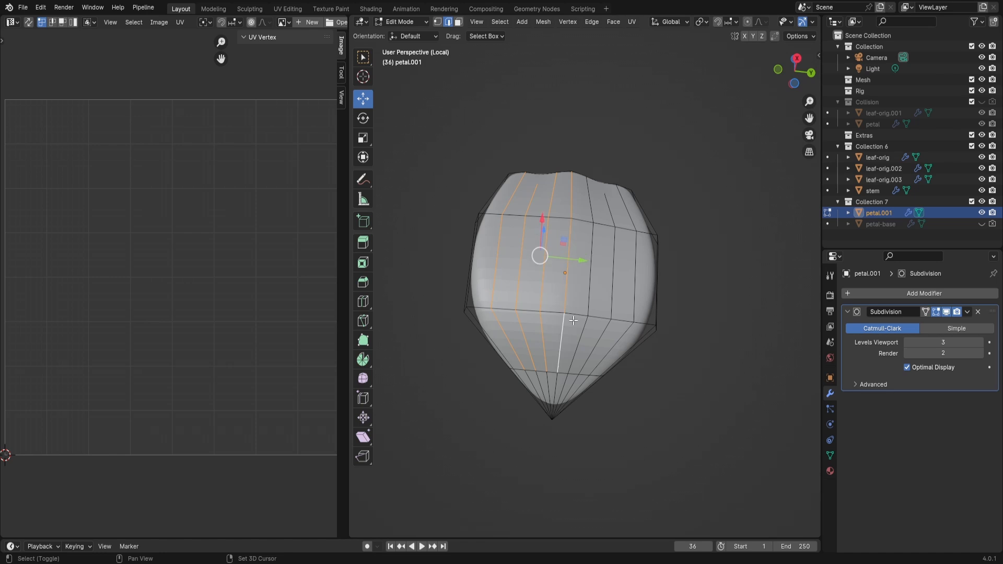
pyautogui.moveTo(592, 281); pyautogui.dragTo(585, 283, button='middle')
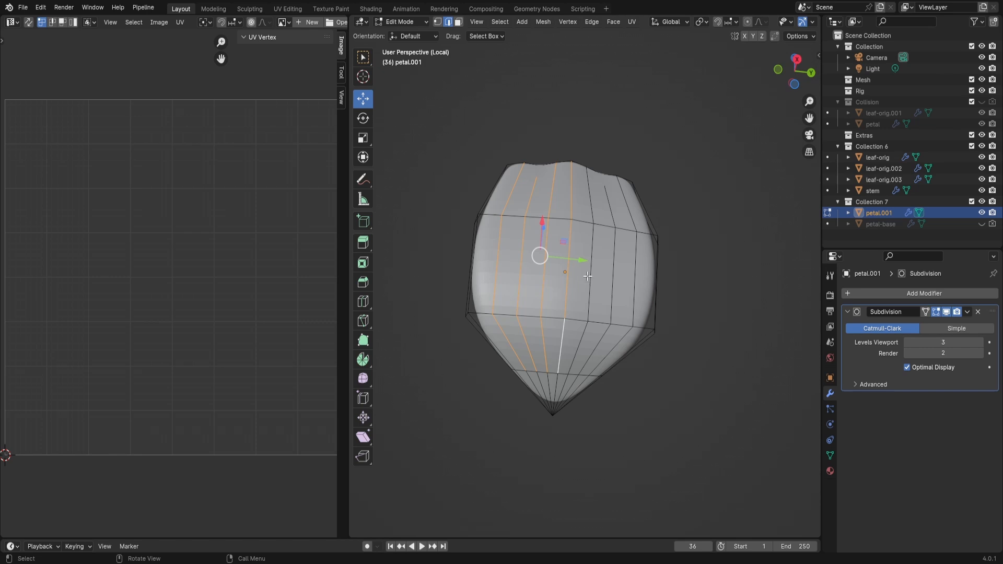
pyautogui.hotkey('ctrl', 'z')
pyautogui.hotkey('ctrl', 'z')
pyautogui.hotkey('ctrl', 'z')
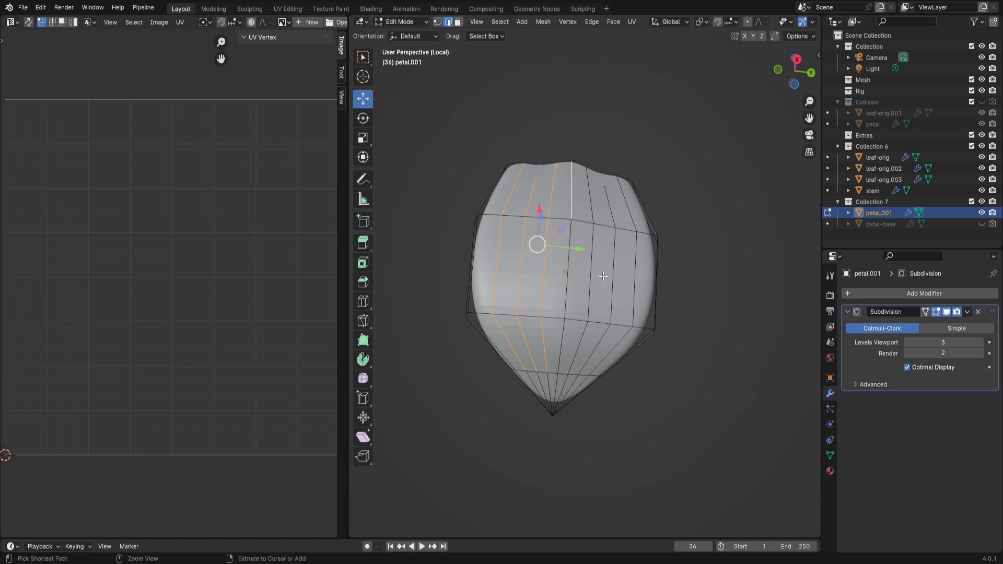
pyautogui.hotkey('ctrl', 'z')
pyautogui.hotkey('ctrl', 'z')
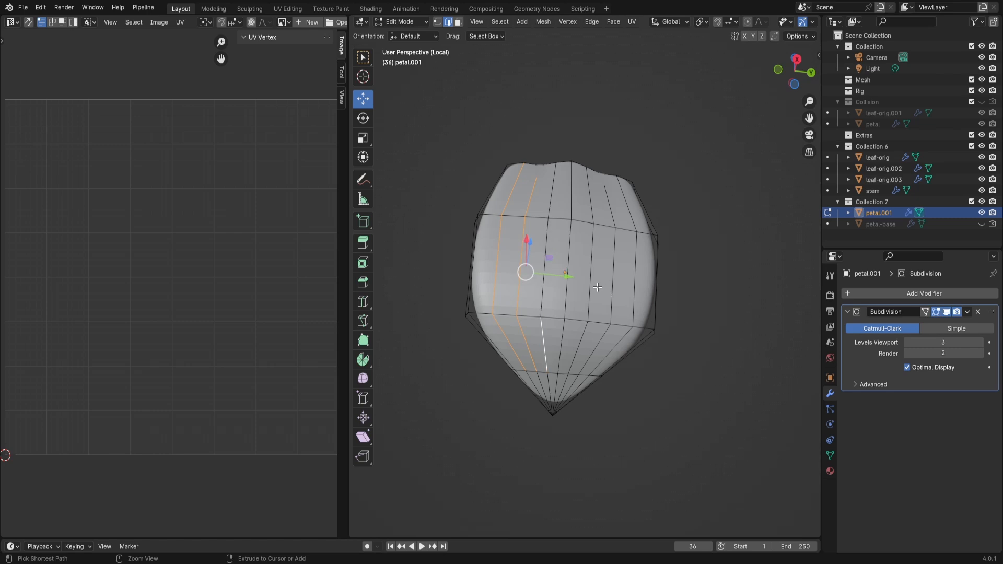
pyautogui.hotkey('ctrl', 'z')
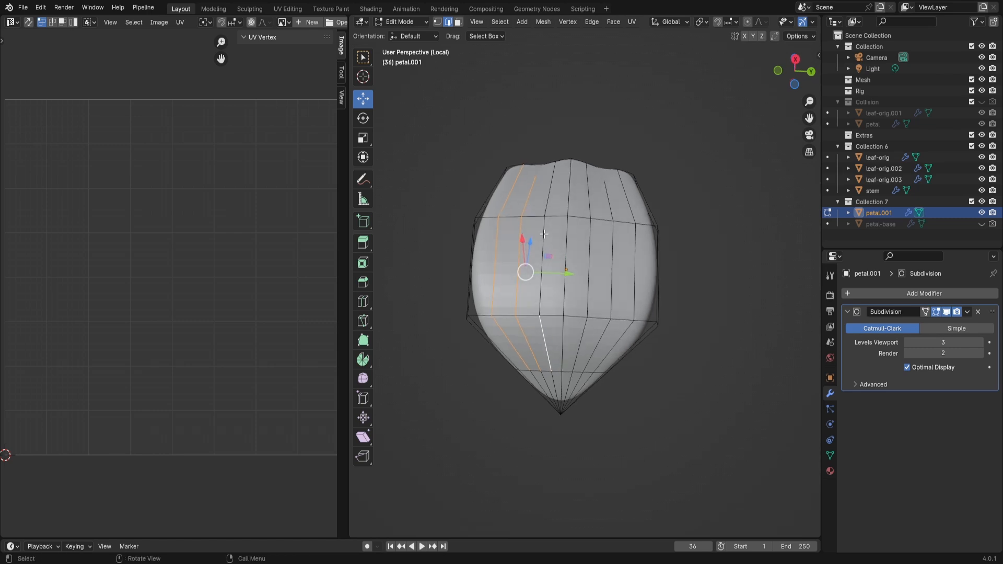
pyautogui.hotkey('ctrl', 'z')
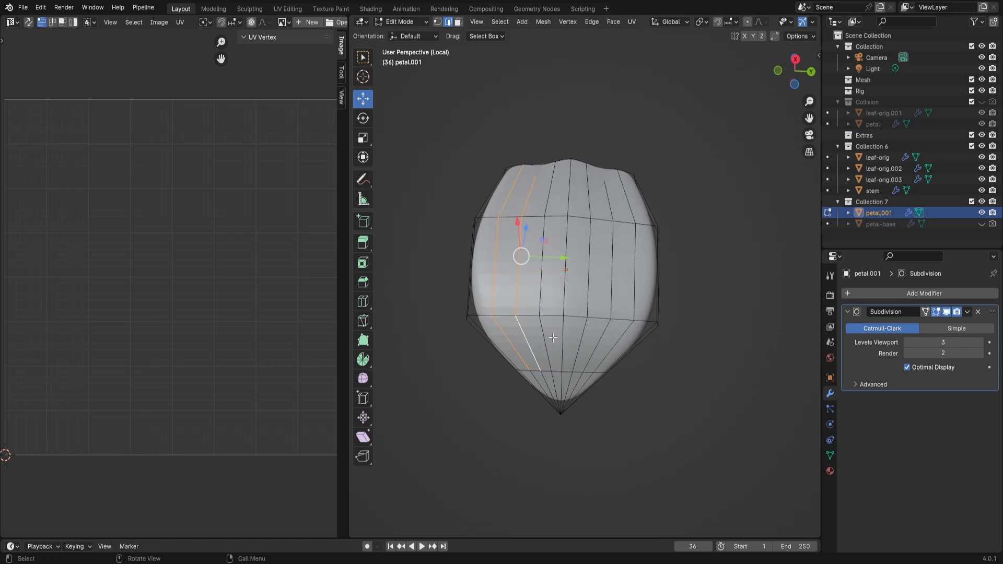
# Add the two matching lengthwise edge lines on the petal's opposite side to the selection
pyautogui.keyDown('alt'); pyautogui.keyDown('shift'); pyautogui.click(628, 201); pyautogui.keyUp('shift'); pyautogui.keyUp('alt')
pyautogui.keyDown('alt'); pyautogui.keyDown('shift'); pyautogui.click(627, 207); pyautogui.keyUp('shift'); pyautogui.keyUp('alt')
pyautogui.keyDown('shift'); pyautogui.click(626, 202); pyautogui.keyUp('shift')
pyautogui.keyDown('shift'); pyautogui.click(637, 255); pyautogui.keyUp('shift')
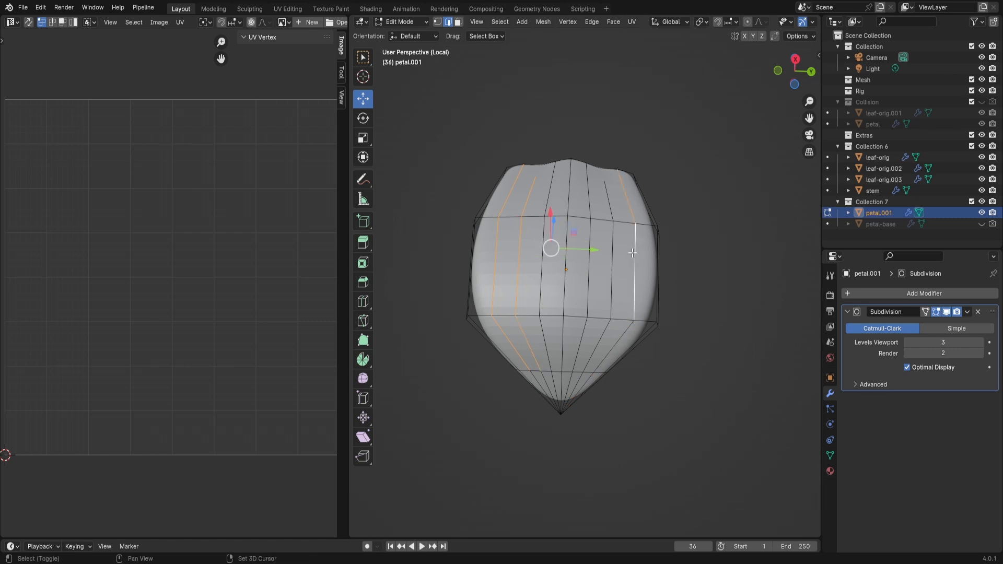
pyautogui.keyDown('shift'); pyautogui.click(615, 254); pyautogui.keyUp('shift')
pyautogui.keyDown('shift'); pyautogui.click(608, 205); pyautogui.keyUp('shift')
pyautogui.keyDown('shift'); pyautogui.click(624, 340); pyautogui.keyUp('shift')
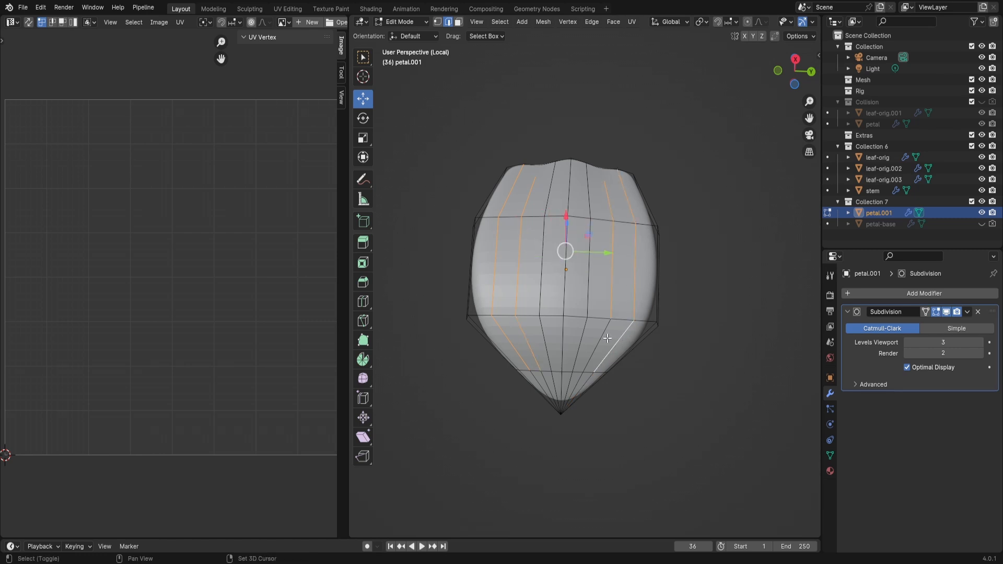
pyautogui.keyDown('shift'); pyautogui.click(602, 338); pyautogui.keyUp('shift')
pyautogui.moveTo(562, 327)
pyautogui.mouseDown(button='middle')
pyautogui.moveTo(575, 336)
pyautogui.moveTo(567, 338)
pyautogui.mouseUp(button='middle')
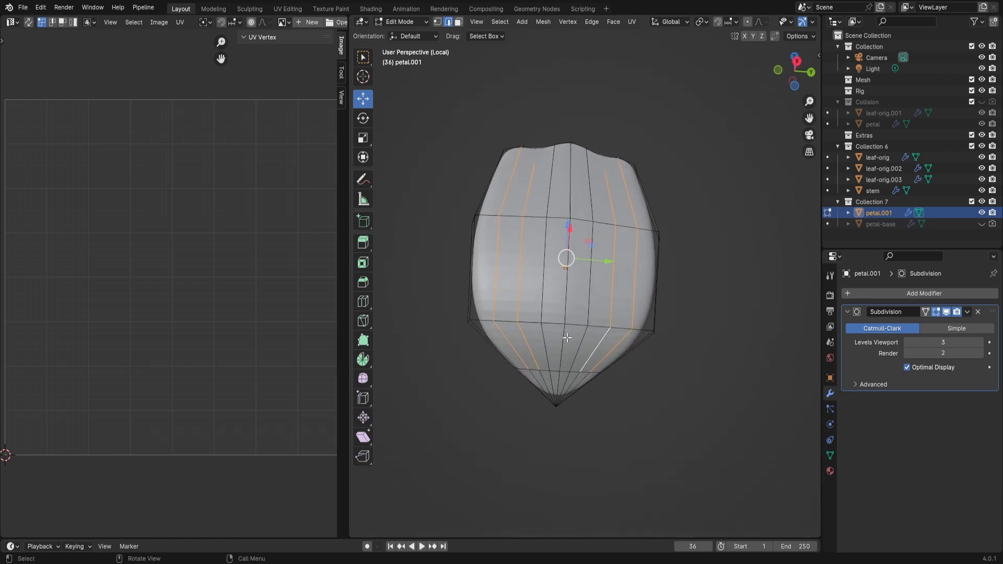
# Add the three central lengthwise edge lines, from the upper rim to the lower cross edge, to the selection
pyautogui.keyDown('shift'); pyautogui.click(570, 189); pyautogui.keyUp('shift')
pyautogui.keyDown('shift'); pyautogui.click(587, 189); pyautogui.keyUp('shift')
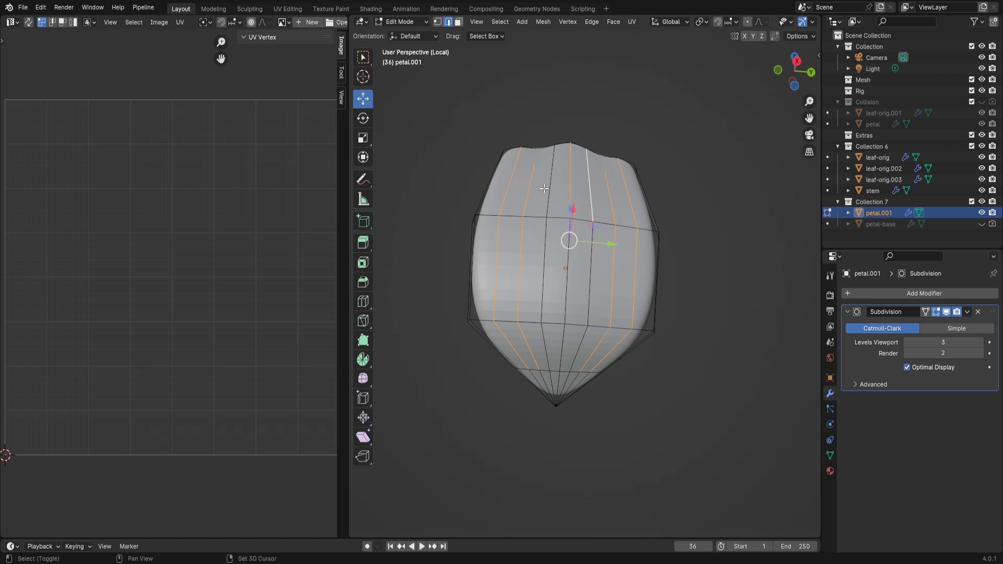
pyautogui.keyDown('shift'); pyautogui.click(550, 188); pyautogui.keyUp('shift')
pyautogui.keyDown('shift'); pyautogui.click(545, 246); pyautogui.keyUp('shift')
pyautogui.keyDown('shift'); pyautogui.click(566, 280); pyautogui.keyUp('shift')
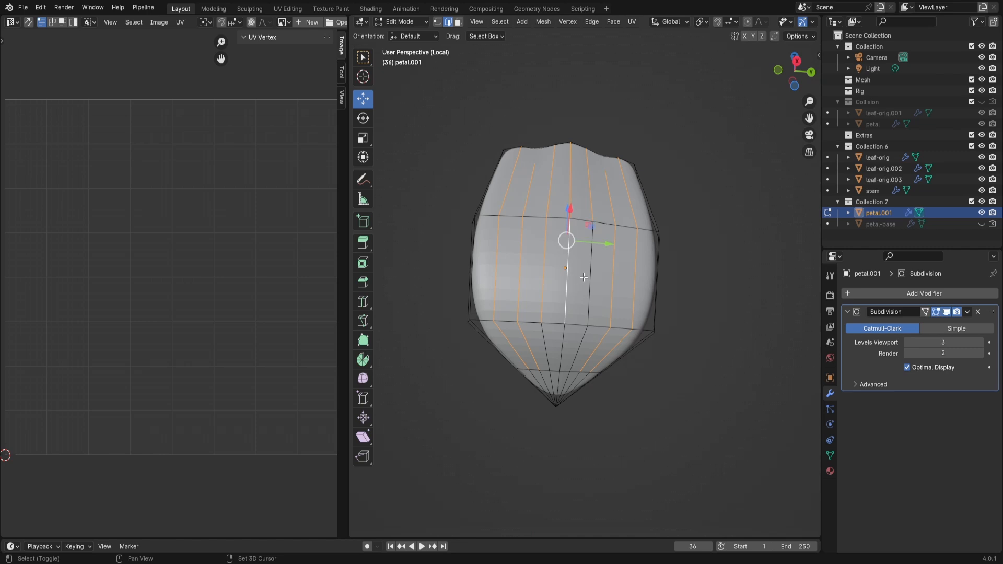
pyautogui.keyDown('shift'); pyautogui.click(587, 298); pyautogui.keyUp('shift')
pyautogui.keyDown('shift'); pyautogui.click(569, 347); pyautogui.keyUp('shift')
pyautogui.keyDown('shift'); pyautogui.click(547, 344); pyautogui.keyUp('shift')
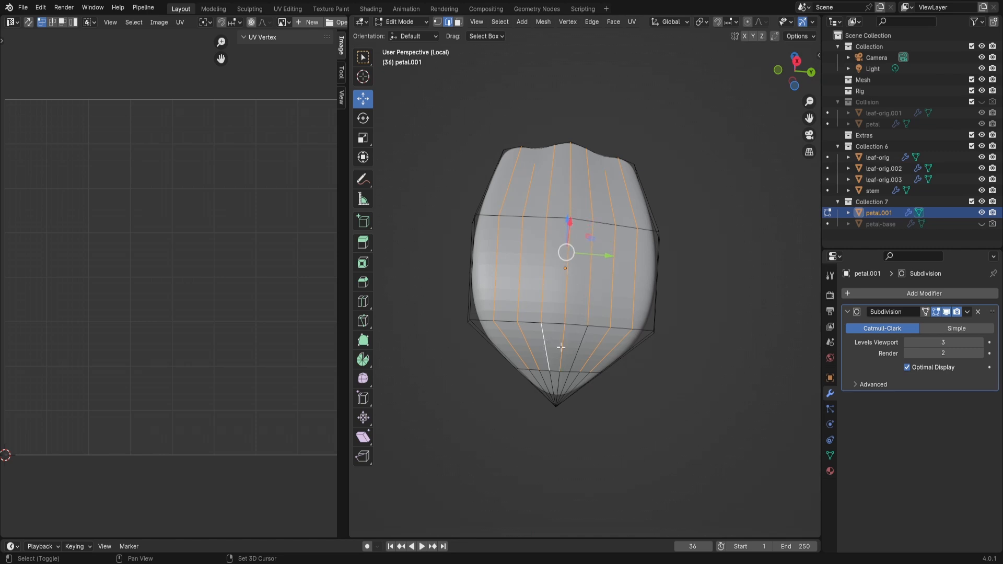
pyautogui.keyDown('shift'); pyautogui.click(579, 343); pyautogui.keyUp('shift')
# Bevel the seven selected lengthwise edge lines with two segments and a width of about 0.0268 m
pyautogui.moveTo(579, 343); pyautogui.dragTo(667, 299, button='middle')
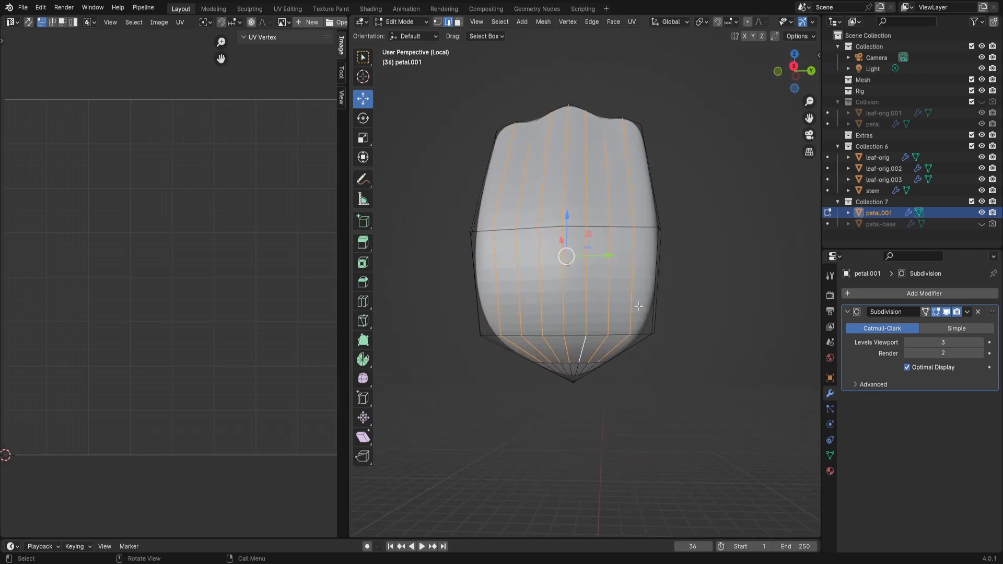
pyautogui.scroll(1, 639, 306)
pyautogui.hotkey('ctrl', 'b')
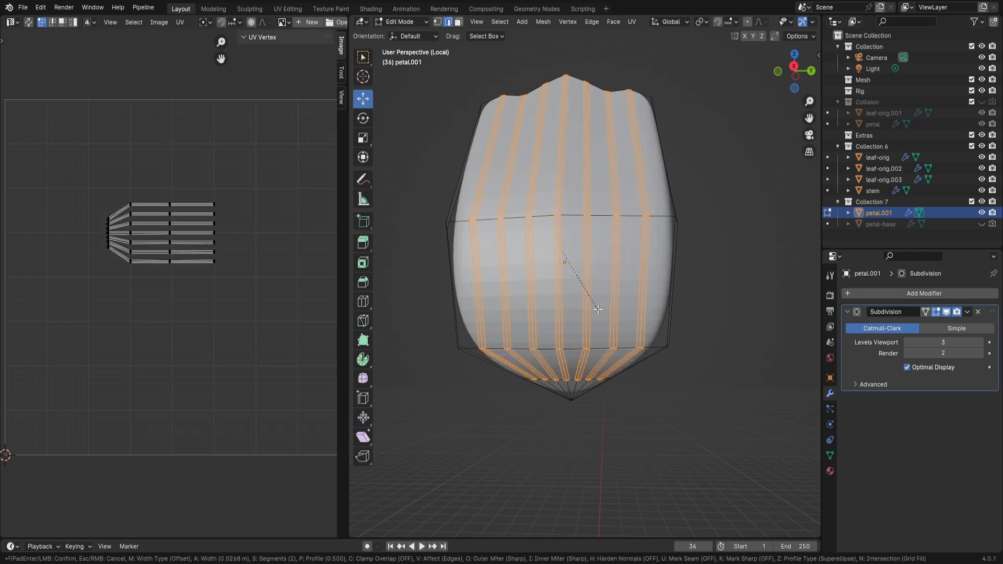
pyautogui.click(598, 309)
pyautogui.moveTo(562, 333); pyautogui.dragTo(582, 317, button='middle')
pyautogui.click(393, 314)
pyautogui.moveTo(522, 289); pyautogui.dragTo(534, 276, button='middle')
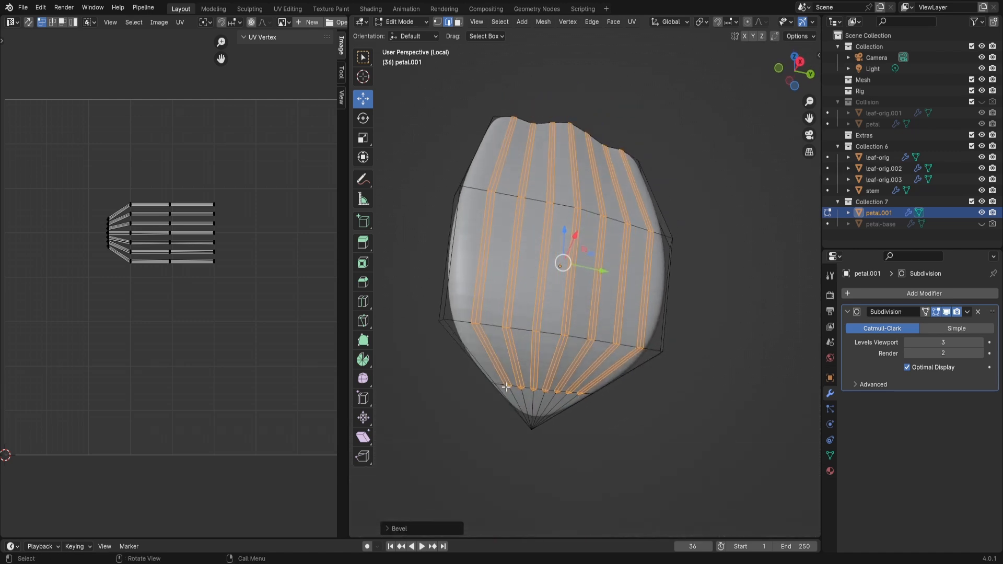
# Select the middle edge loops of the two outermost bevelled strips and the central strip
pyautogui.keyDown('alt'); pyautogui.click(513, 395); pyautogui.keyUp('alt')
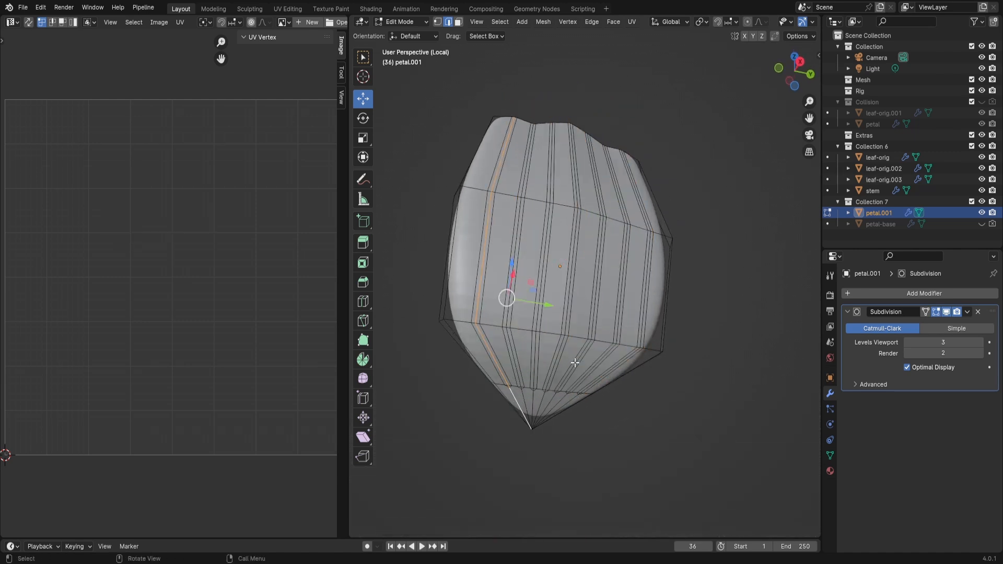
pyautogui.moveTo(514, 397); pyautogui.dragTo(606, 384, button='middle')
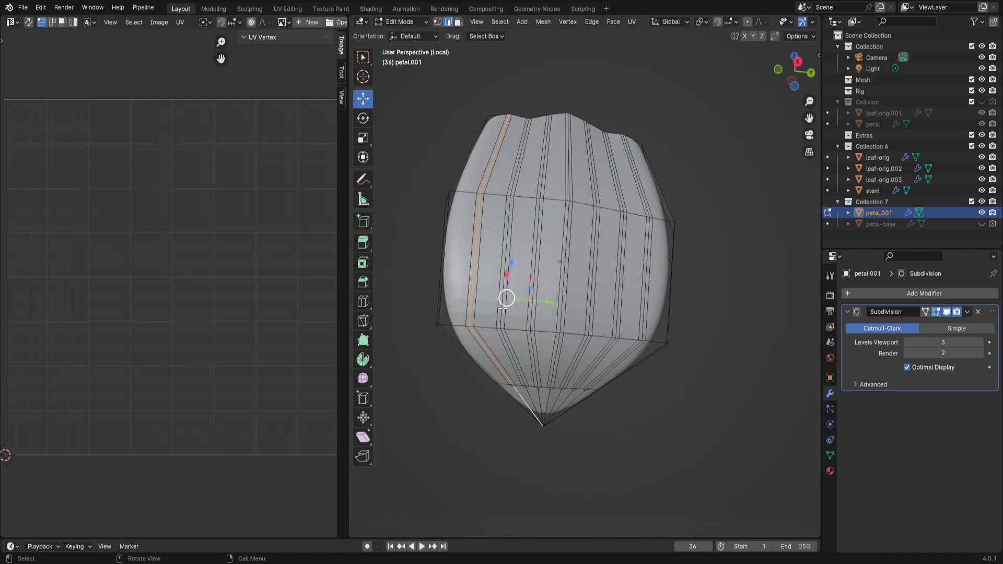
pyautogui.keyDown('alt'); pyautogui.keyDown('shift'); pyautogui.click(580, 396); pyautogui.keyUp('shift'); pyautogui.keyUp('alt')
pyautogui.keyDown('alt'); pyautogui.keyDown('shift'); pyautogui.click(548, 396); pyautogui.keyUp('shift'); pyautogui.keyUp('alt')
pyautogui.moveTo(549, 395); pyautogui.dragTo(591, 418, button='middle')
# Try to scale the three selected edge loops down to form grooves in the petal
pyautogui.press('s')
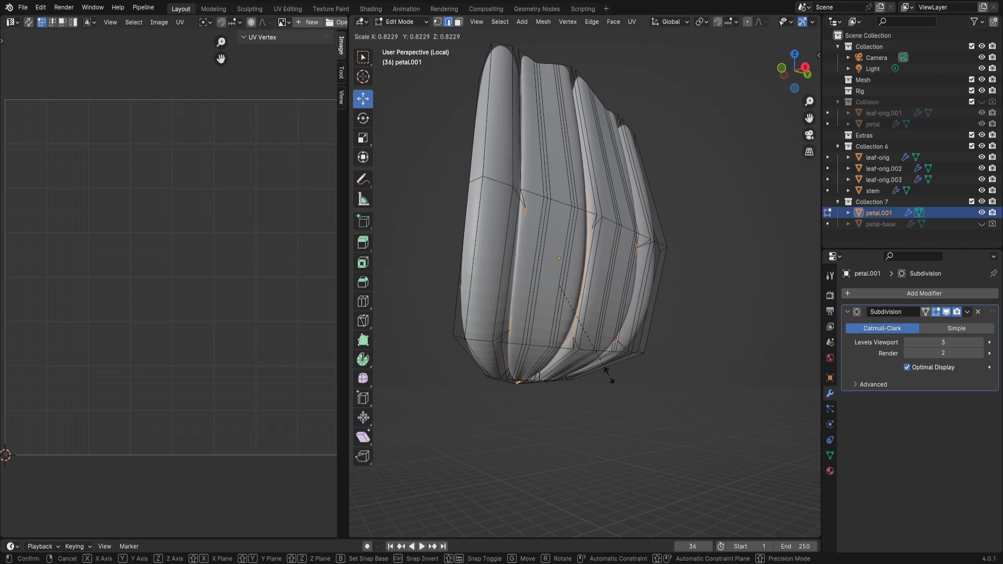
pyautogui.rightClick(610, 377)
pyautogui.moveTo(616, 394); pyautogui.dragTo(598, 381, button='middle')
pyautogui.press('s')
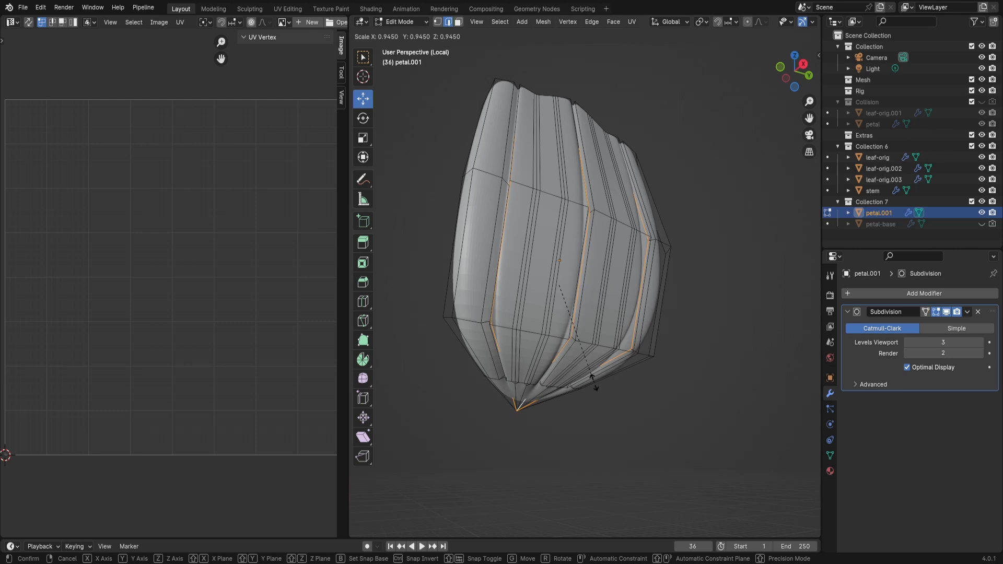
pyautogui.rightClick(594, 382)
pyautogui.moveTo(561, 340); pyautogui.dragTo(574, 345, button='middle')
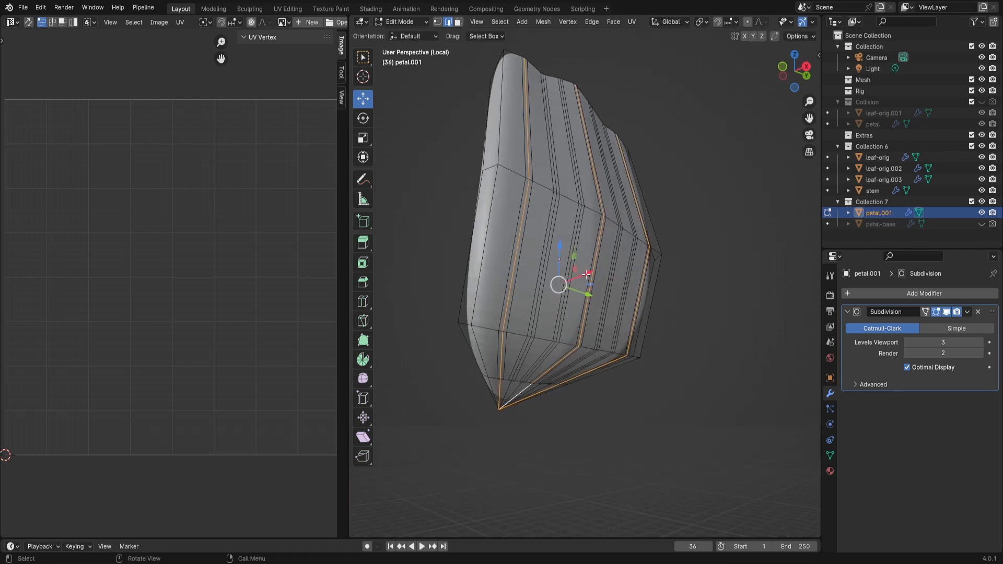
# Move the three selected edge loops along the X axis to form lengthwise grooves in the petal
pyautogui.moveTo(587, 273); pyautogui.dragTo(583, 274)
pyautogui.moveTo(549, 233); pyautogui.dragTo(603, 245, button='middle')
pyautogui.moveTo(601, 282); pyautogui.dragTo(560, 282)
pyautogui.moveTo(560, 282); pyautogui.dragTo(553, 274, button='middle')
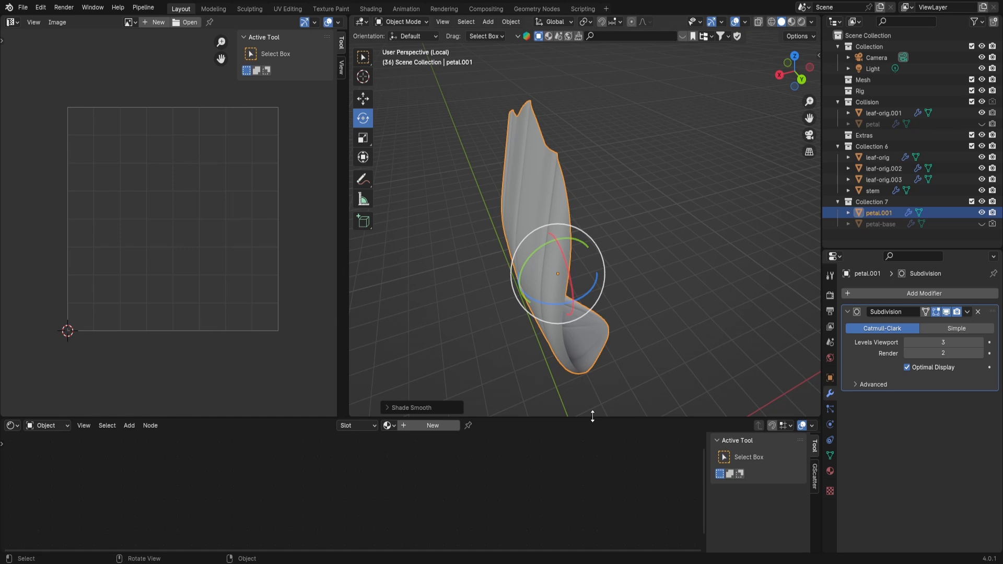
# Create a new material for the petal and slightly enlarge the node editor area
pyautogui.moveTo(593, 416); pyautogui.dragTo(445, 374)
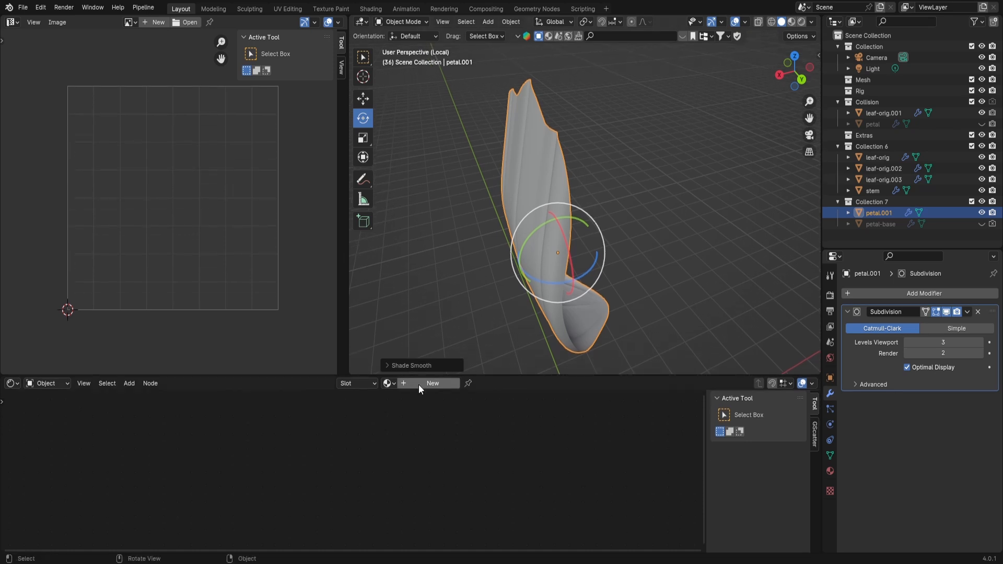
pyautogui.moveTo(534, 206); pyautogui.dragTo(564, 194, button='middle')
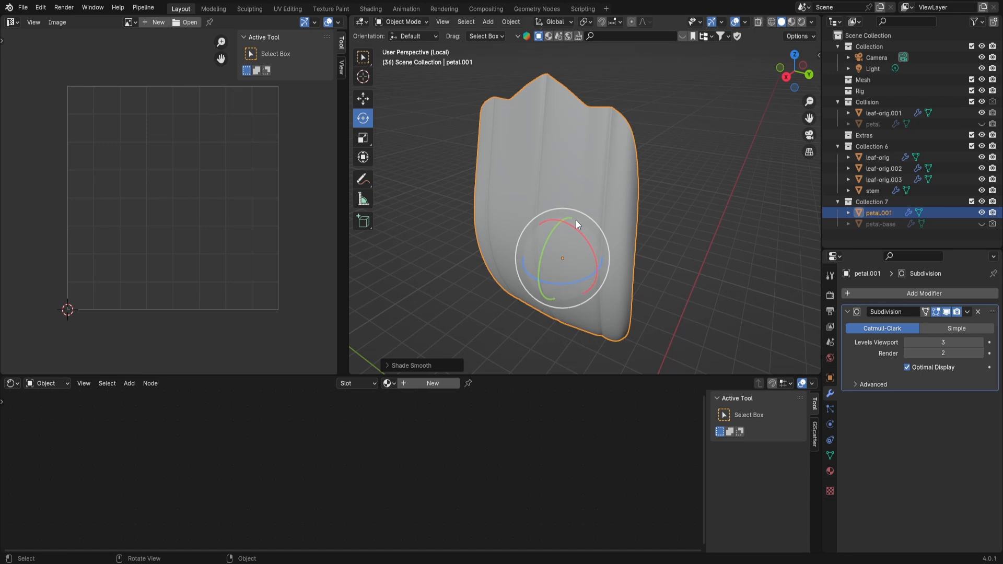
pyautogui.moveTo(631, 376); pyautogui.dragTo(631, 401)
pyautogui.moveTo(600, 338); pyautogui.dragTo(532, 291, button='middle')
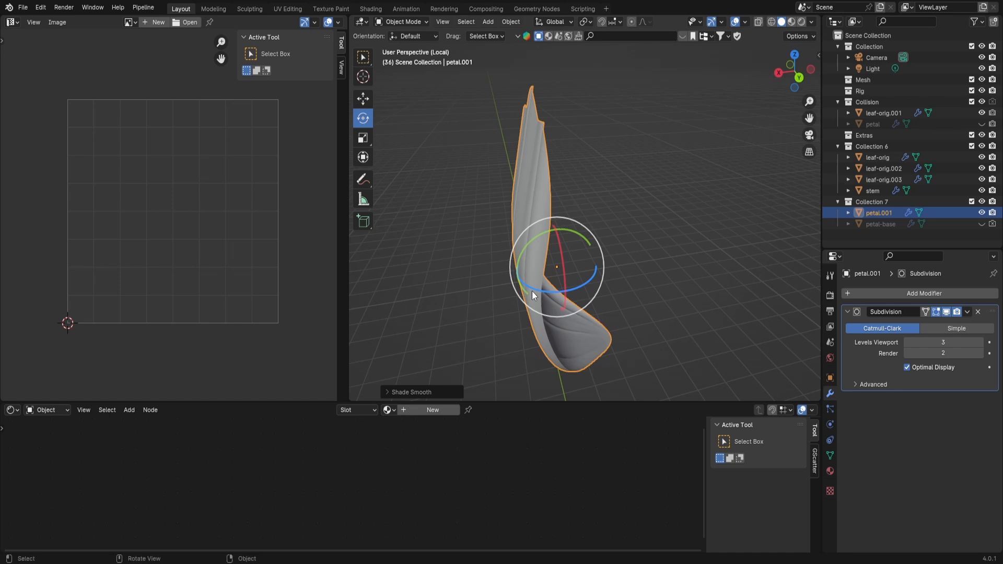
pyautogui.click(431, 410)
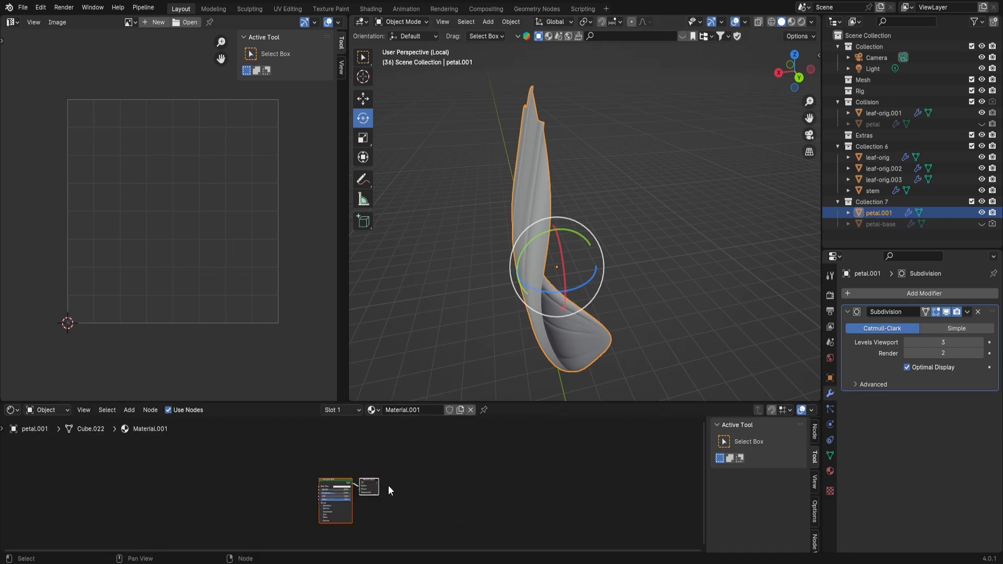
# Add an Image Texture node to the petal's material and create a new blank 1024 × 1024 px image named petal-tulip in it
pyautogui.hotkey('shift', 'a')
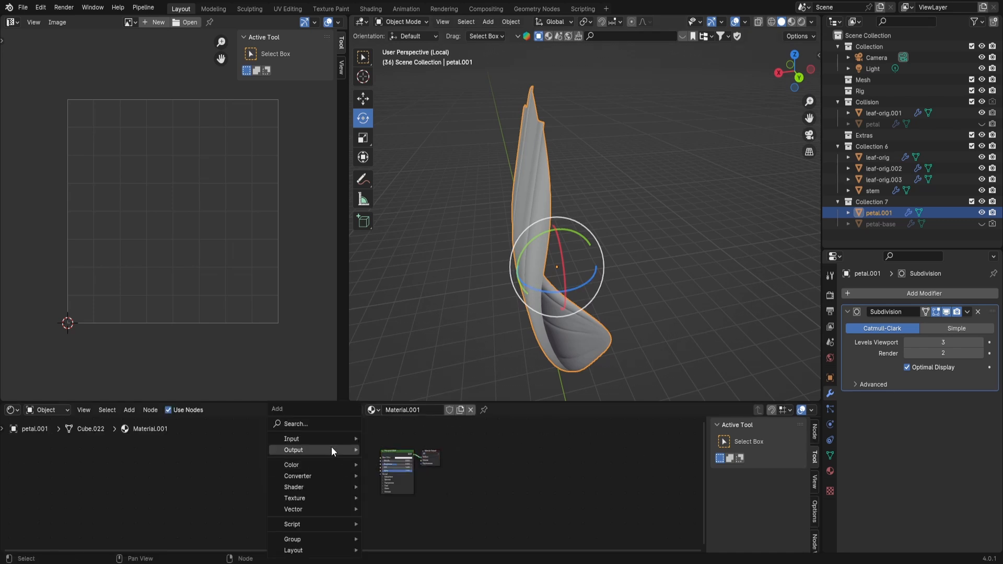
pyautogui.click(317, 425)
pyautogui.click(376, 444)
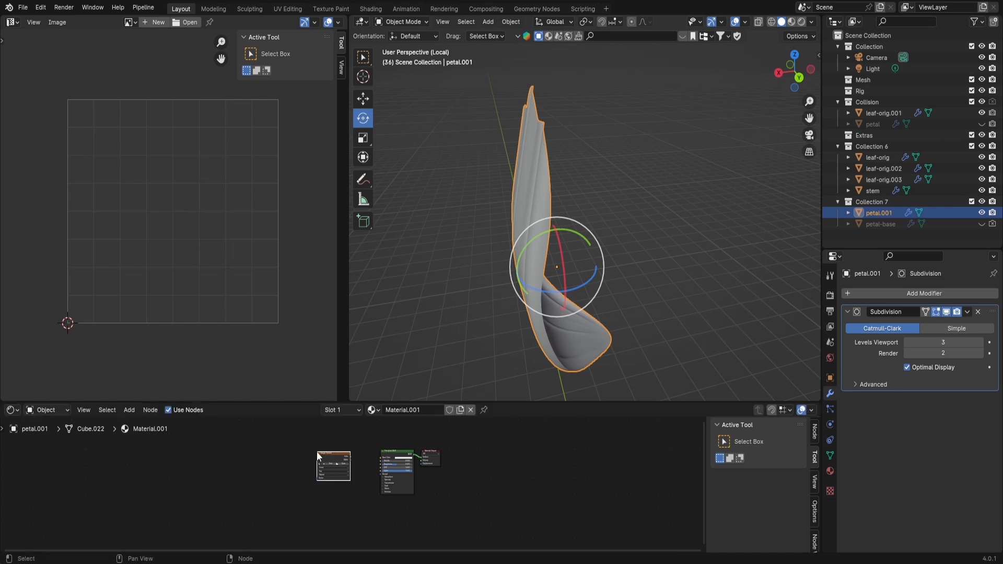
pyautogui.click(356, 486)
pyautogui.scroll(3, 355, 486)
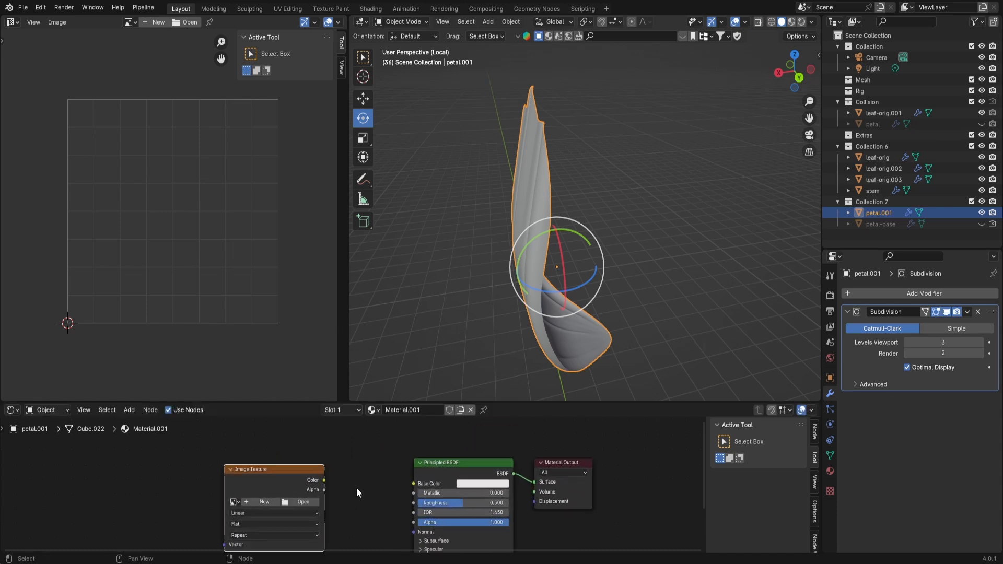
pyautogui.click(269, 481)
pyautogui.click(286, 450)
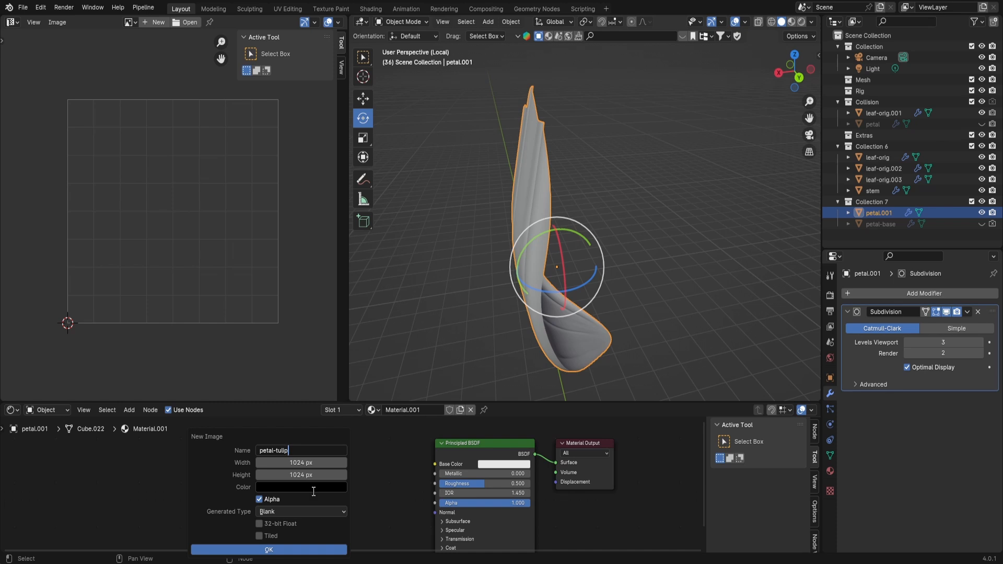
pyautogui.click(307, 550)
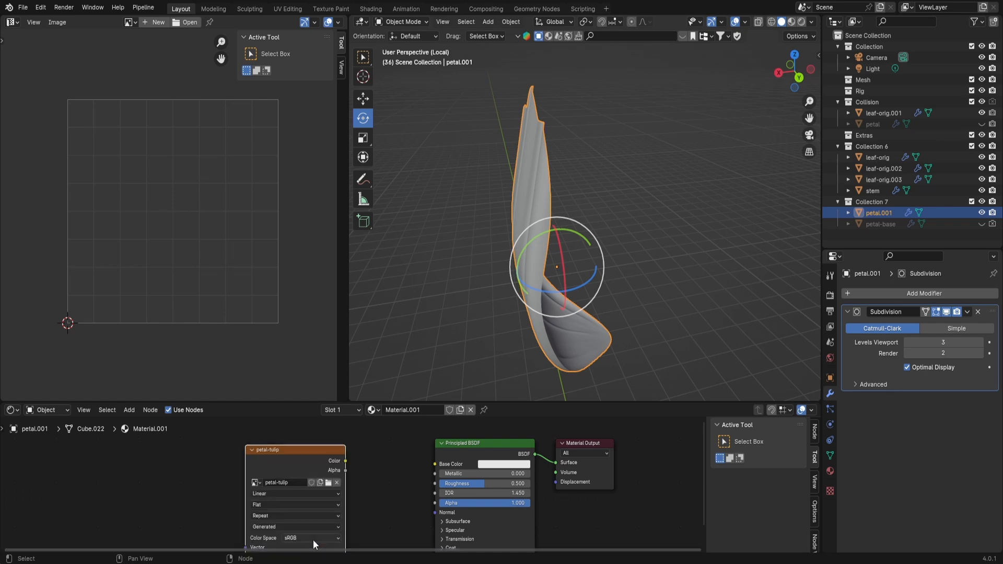
# Switch the petal to Texture Paint mode with the petal-tulip image shown in the image editor
pyautogui.moveTo(339, 510); pyautogui.dragTo(324, 493, button='middle')
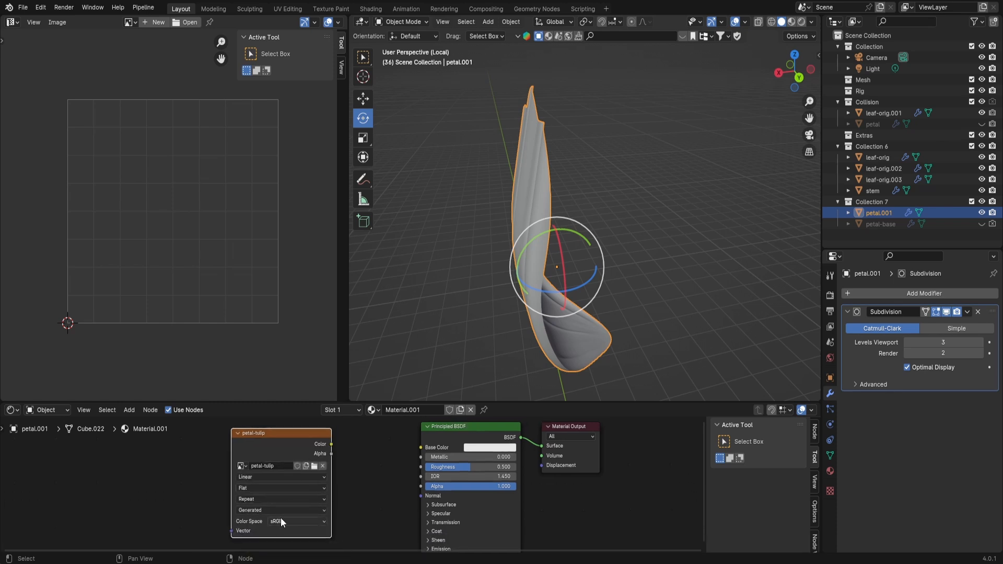
pyautogui.moveTo(331, 444); pyautogui.dragTo(410, 447)
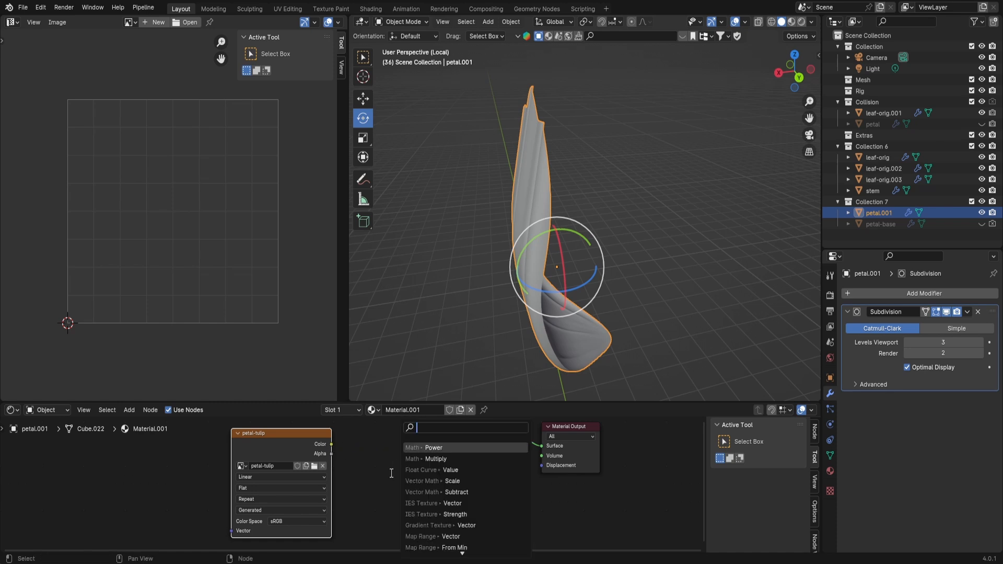
pyautogui.click(407, 22)
pyautogui.click(401, 96)
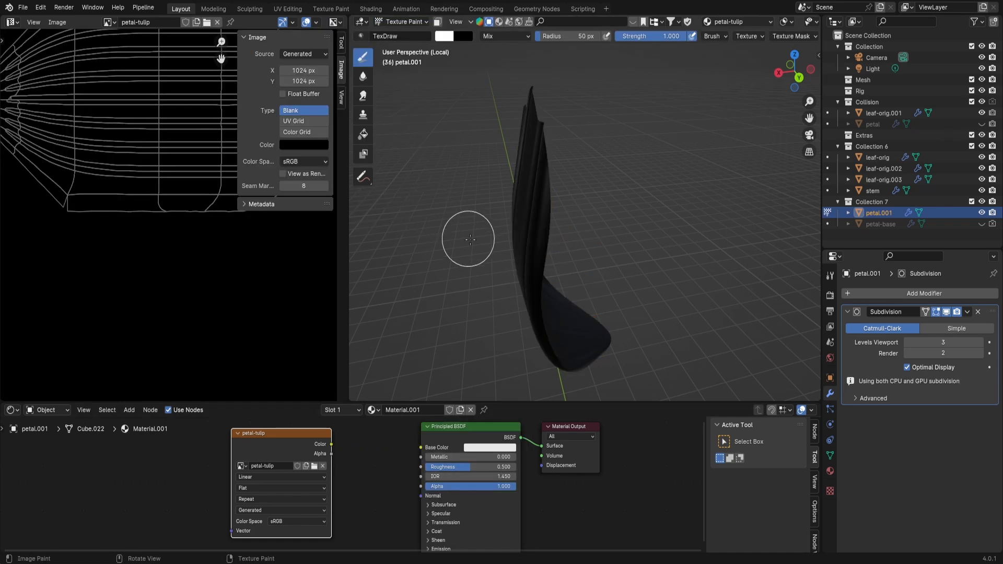
pyautogui.moveTo(473, 244)
pyautogui.mouseDown(button='middle')
pyautogui.moveTo(543, 241)
pyautogui.moveTo(479, 244)
pyautogui.mouseUp(button='middle')
pyautogui.scroll(-4, 209, 232)
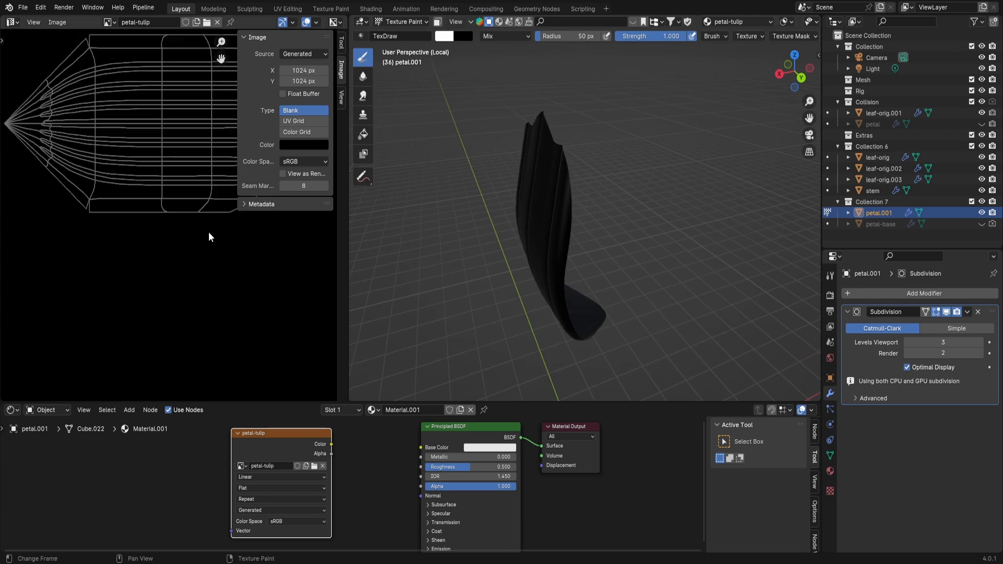
pyautogui.scroll(1, 202, 219)
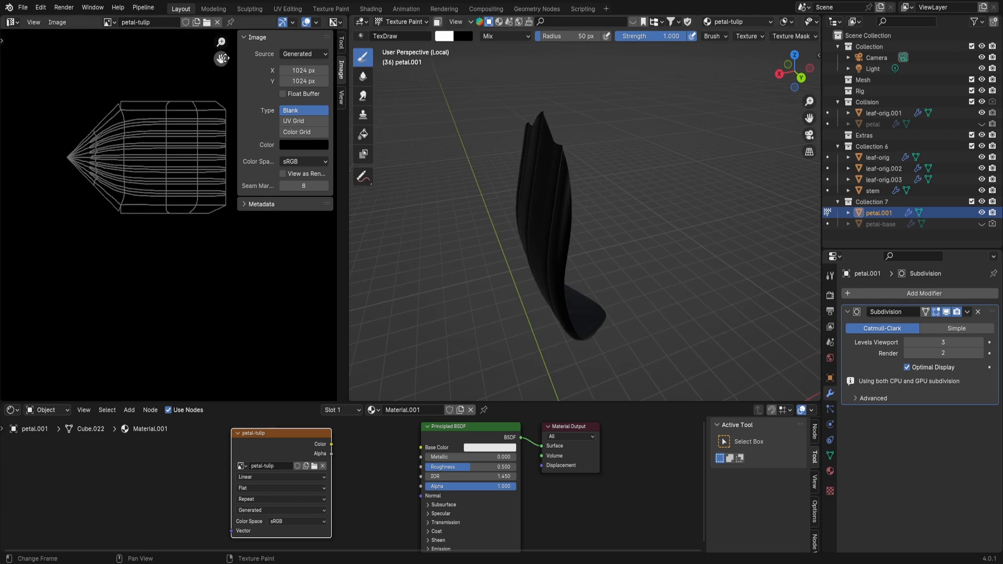
pyautogui.moveTo(222, 58); pyautogui.dragTo(209, 114)
pyautogui.scroll(-3, 181, 174)
pyautogui.scroll(2, 180, 177)
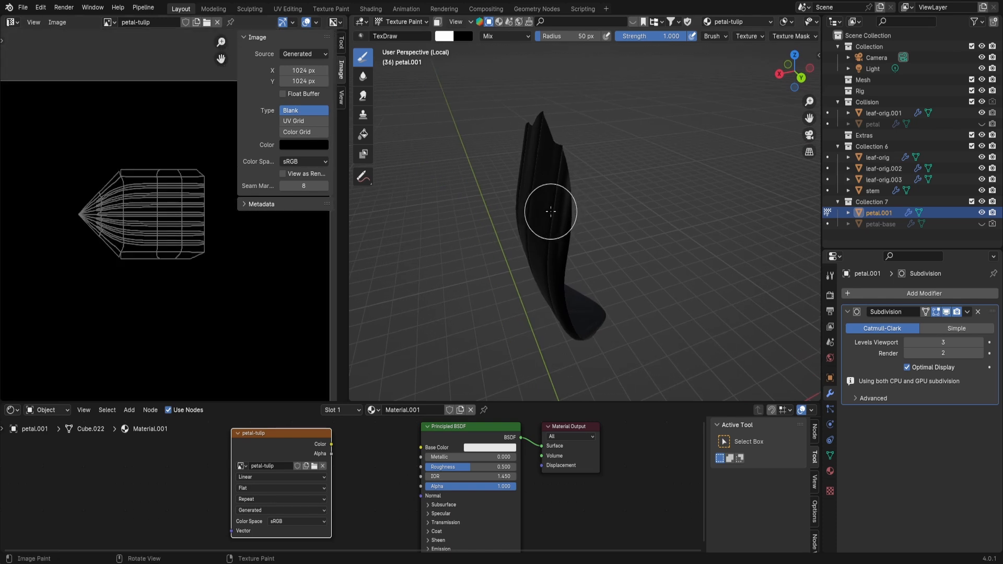
# In Edit Mode, select the petal's entire UV layout and scale it up until it nearly spans the image width
pyautogui.press('Tab')
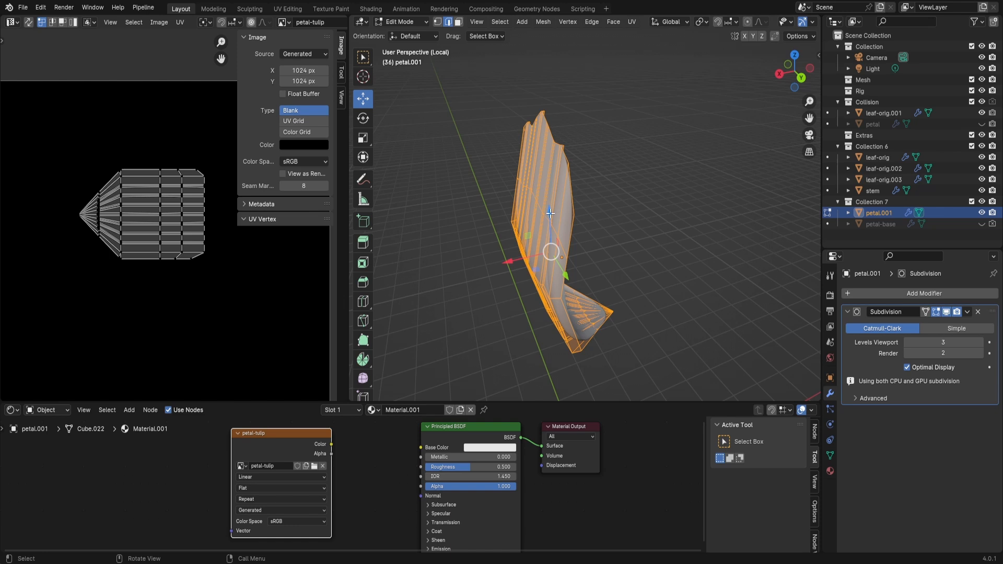
pyautogui.scroll(-2, 196, 199)
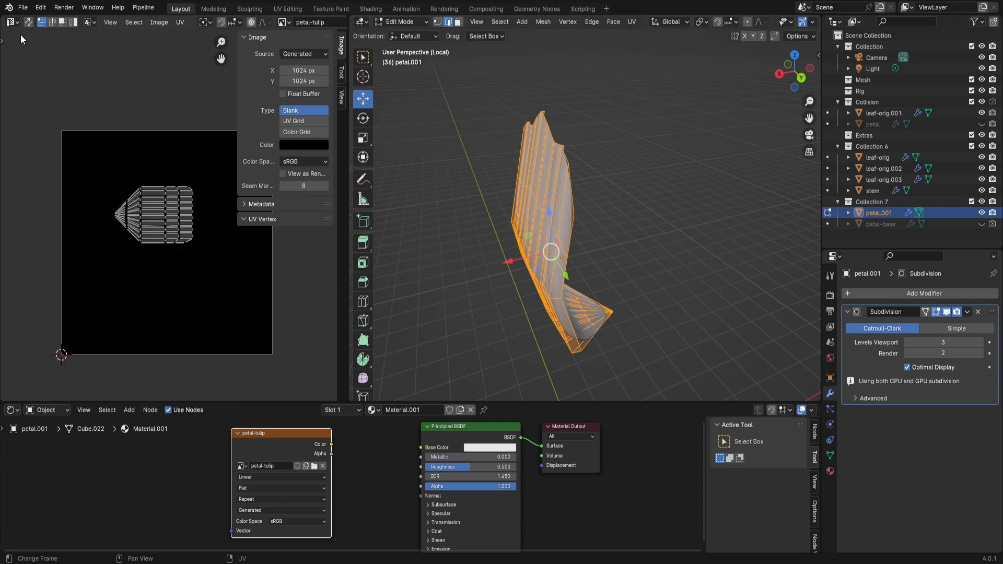
pyautogui.click(12, 23)
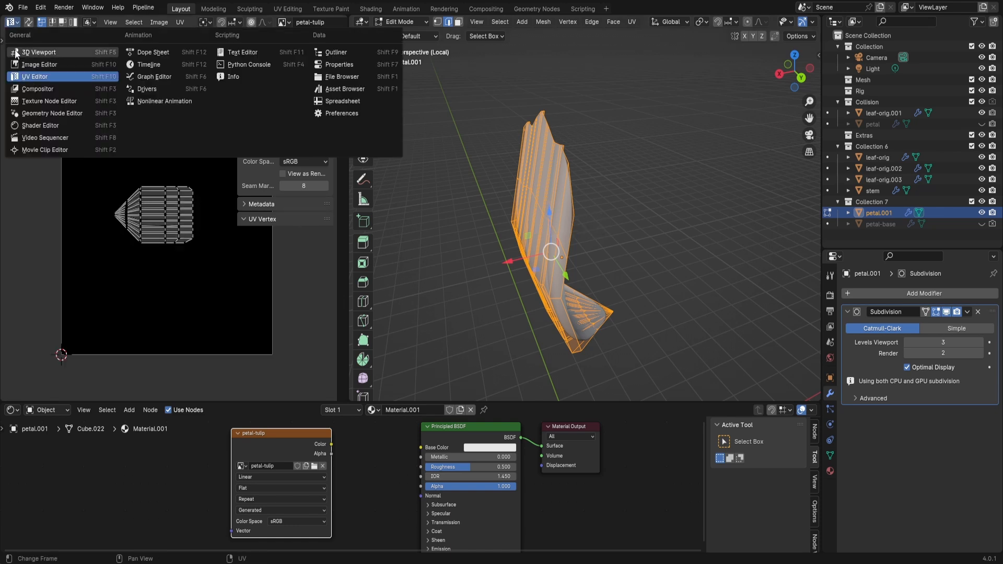
pyautogui.click(34, 80)
pyautogui.scroll(-1, 152, 199)
pyautogui.scroll(1, 153, 197)
pyautogui.moveTo(174, 167); pyautogui.dragTo(148, 168, button='middle')
pyautogui.moveTo(73, 154); pyautogui.dragTo(179, 253)
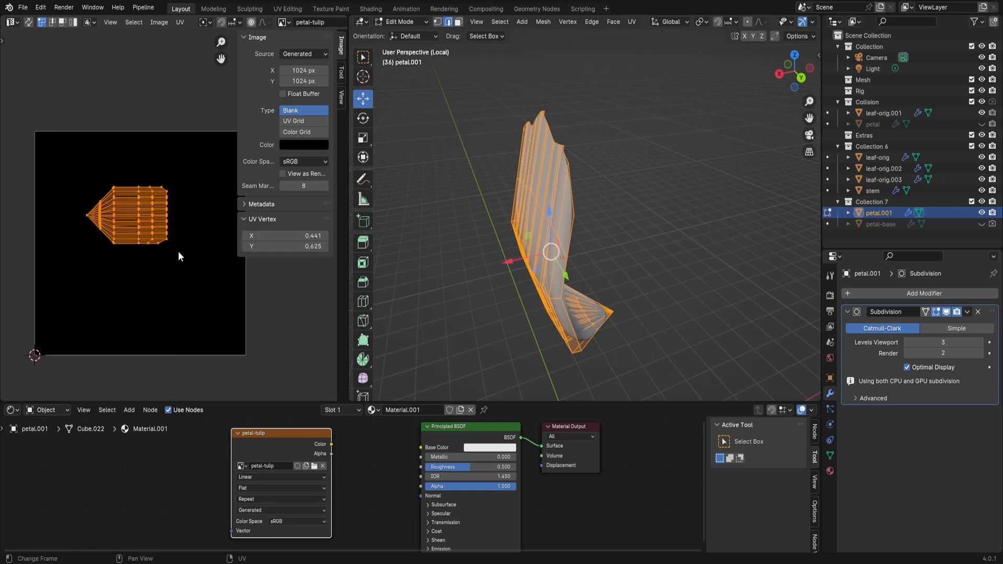
pyautogui.press('s')
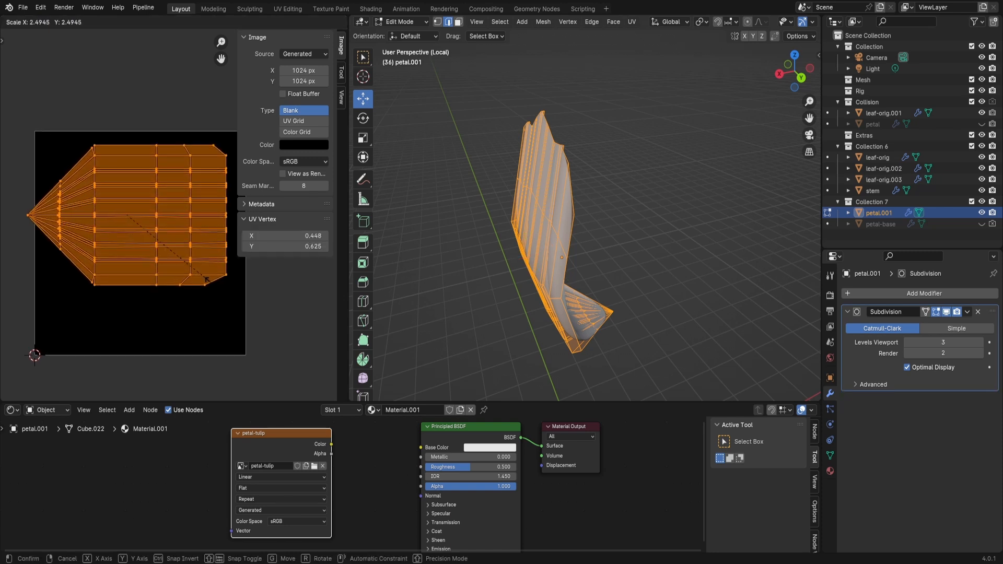
pyautogui.click(200, 274)
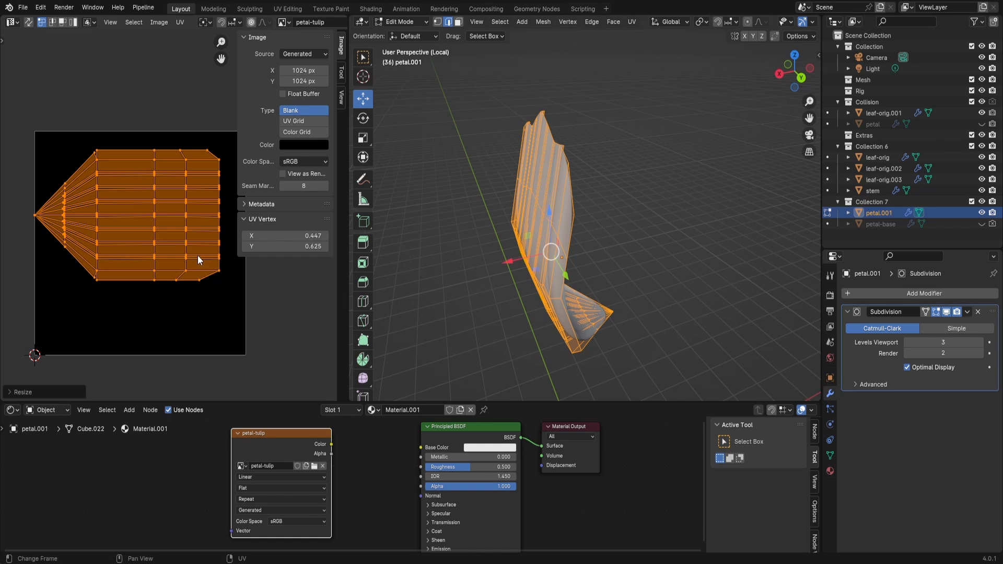
# Move the petal's UV layout to the centre of the image and scale it up by about 1.064
pyautogui.press('g')
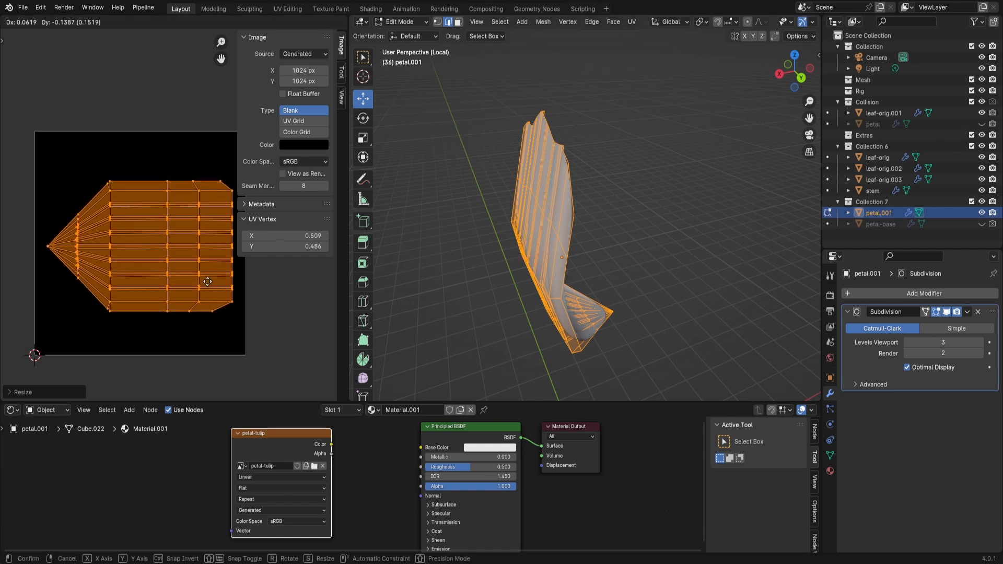
pyautogui.click(208, 288)
pyautogui.press('s')
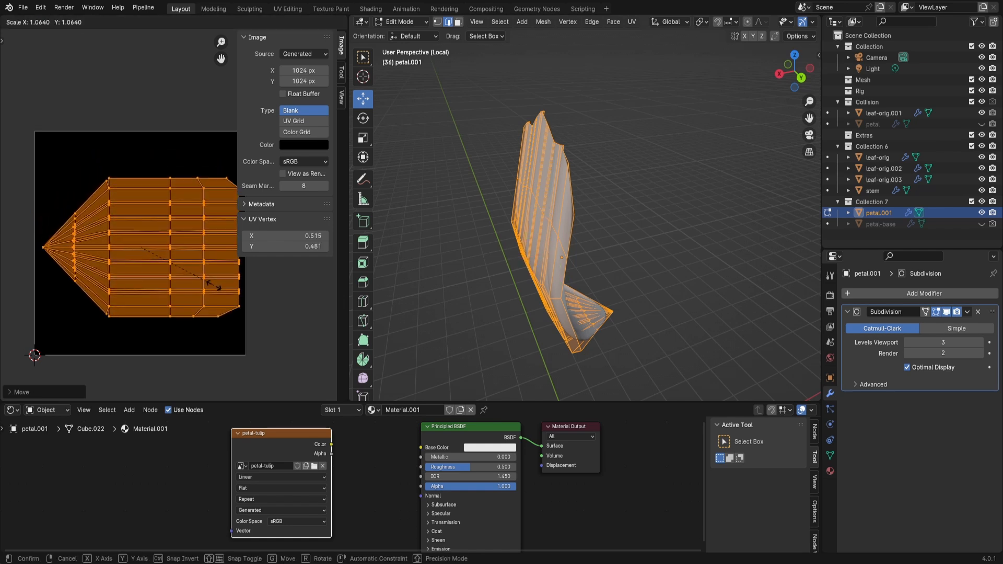
pyautogui.click(213, 285)
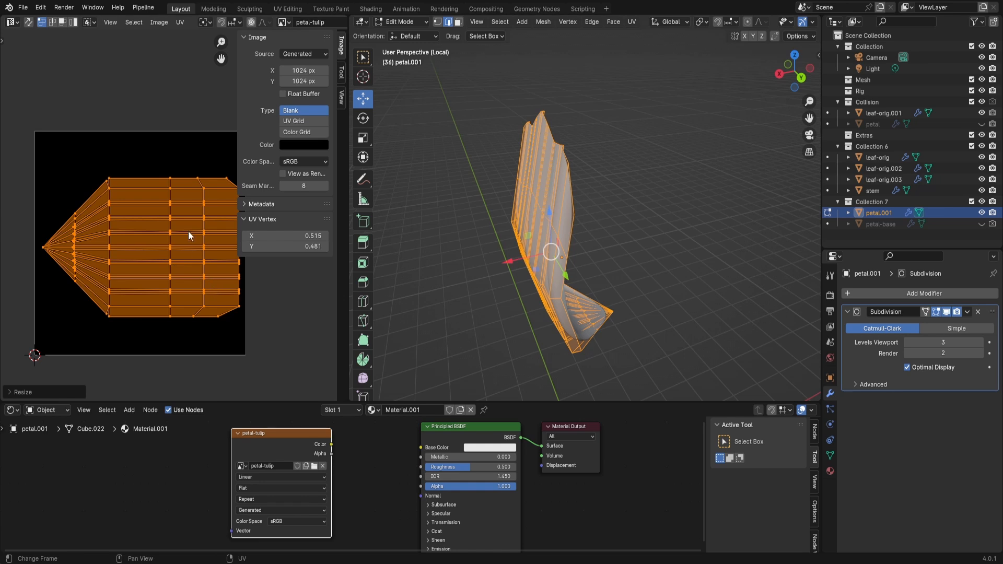
# Return the petal to Texture Paint mode and turn the UV editor area into a second 3D viewport showing the whole flower
pyautogui.press('Tab')
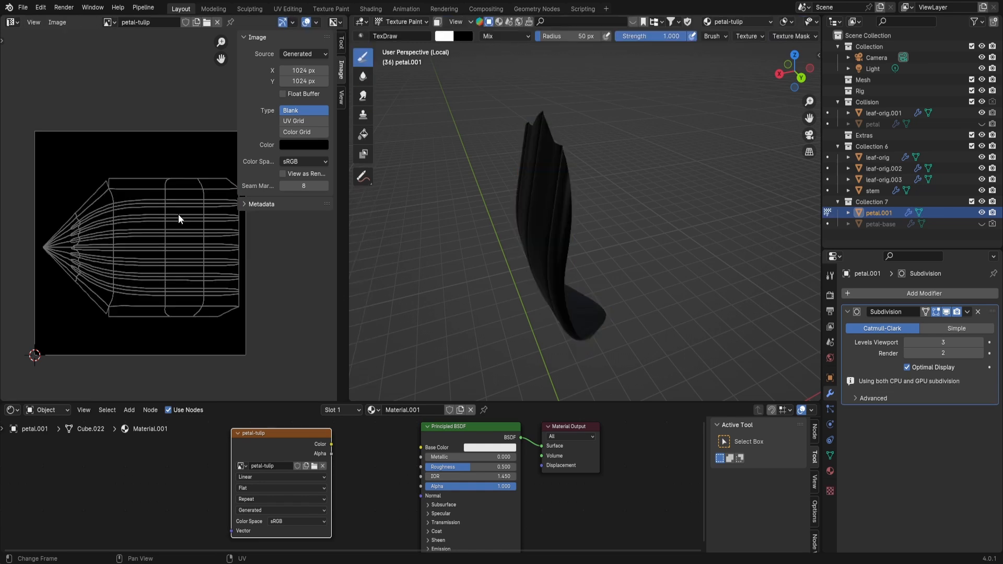
pyautogui.click(13, 22)
pyautogui.click(22, 56)
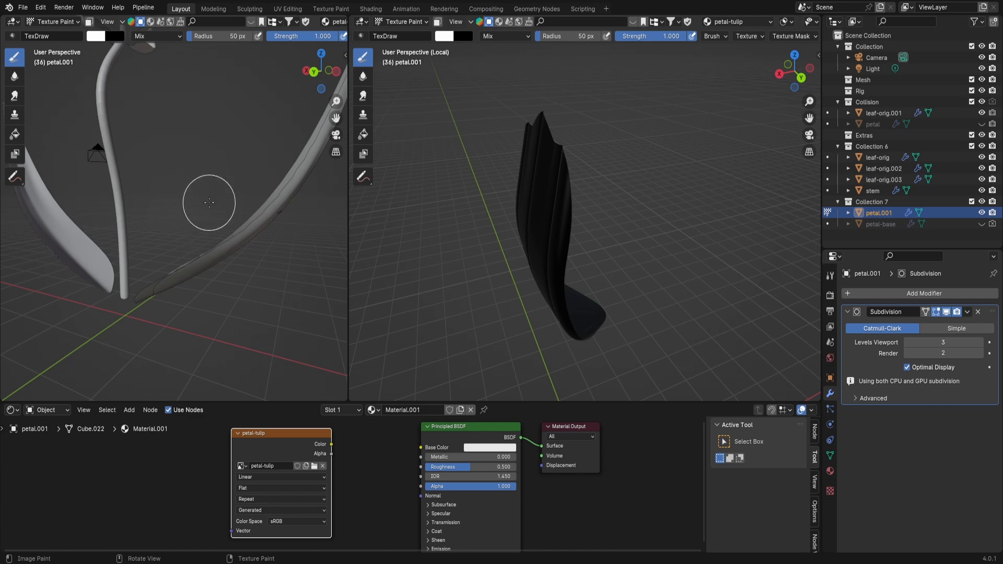
pyautogui.scroll(-3, 209, 196)
pyautogui.scroll(4, 220, 173)
pyautogui.moveTo(339, 110)
pyautogui.mouseDown(button='middle')
pyautogui.moveTo(251, 212)
pyautogui.moveTo(220, 225)
pyautogui.mouseUp(button='middle')
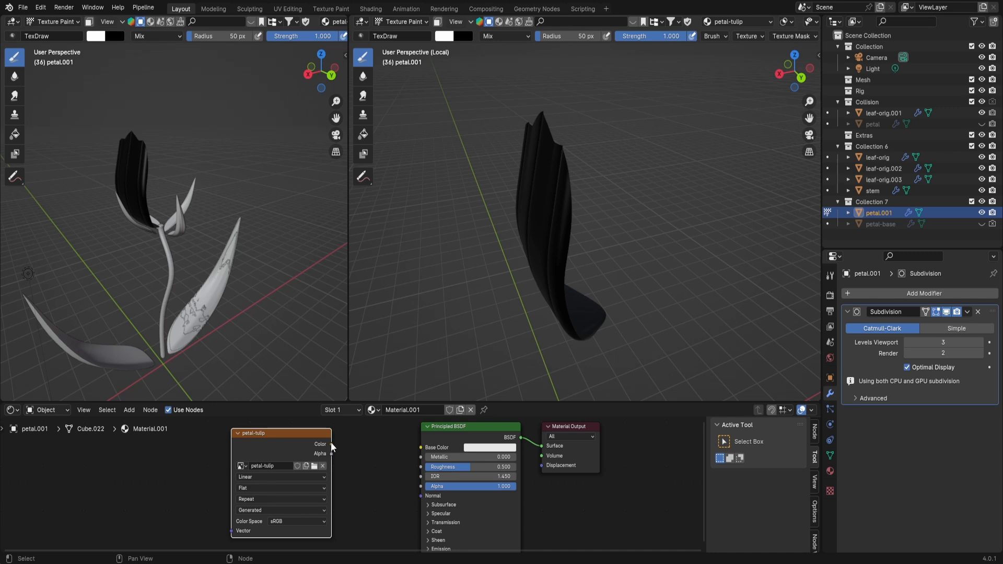
# Connect the petal-tulip texture's Color to the Principled BSDF Base Color, and fill the whole petal with a coral orange using the Fill brush
pyautogui.moveTo(331, 445); pyautogui.dragTo(426, 452)
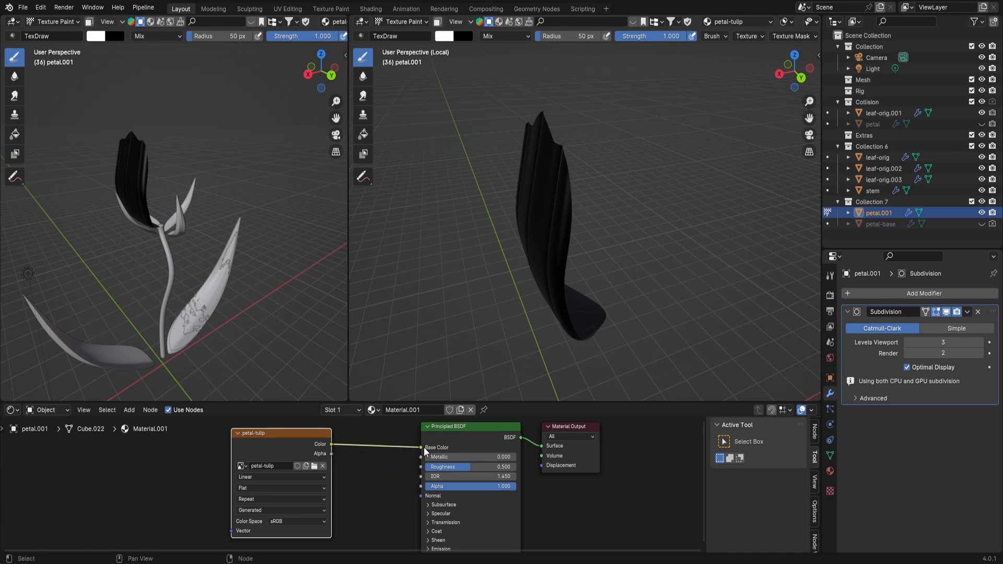
pyautogui.click(364, 137)
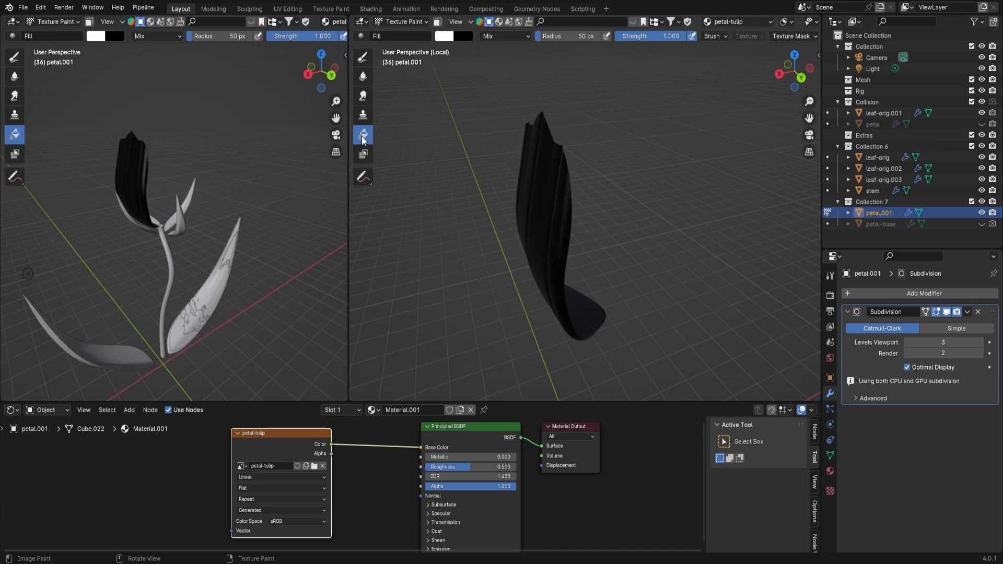
pyautogui.click(445, 36)
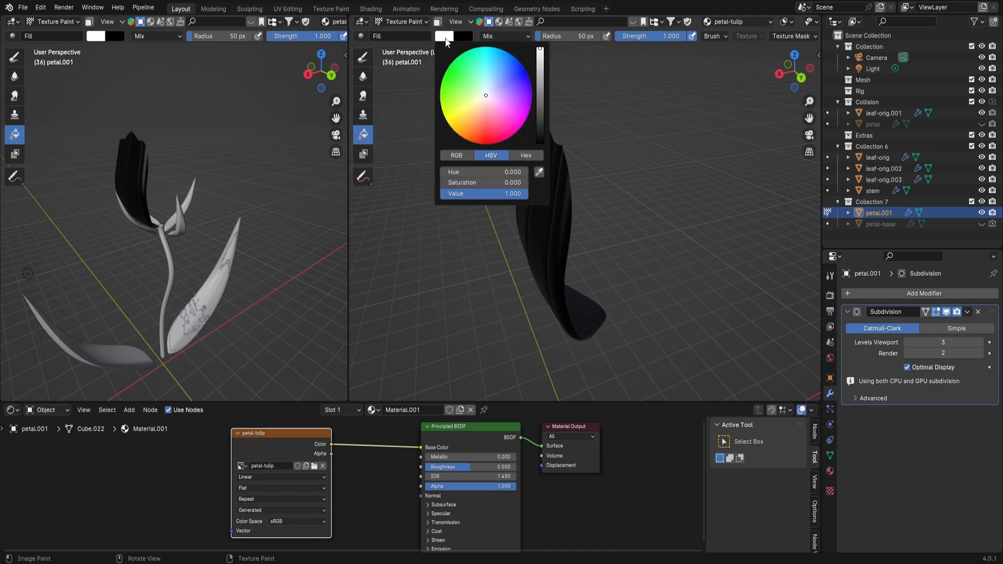
pyautogui.click(503, 117)
pyautogui.click(480, 123)
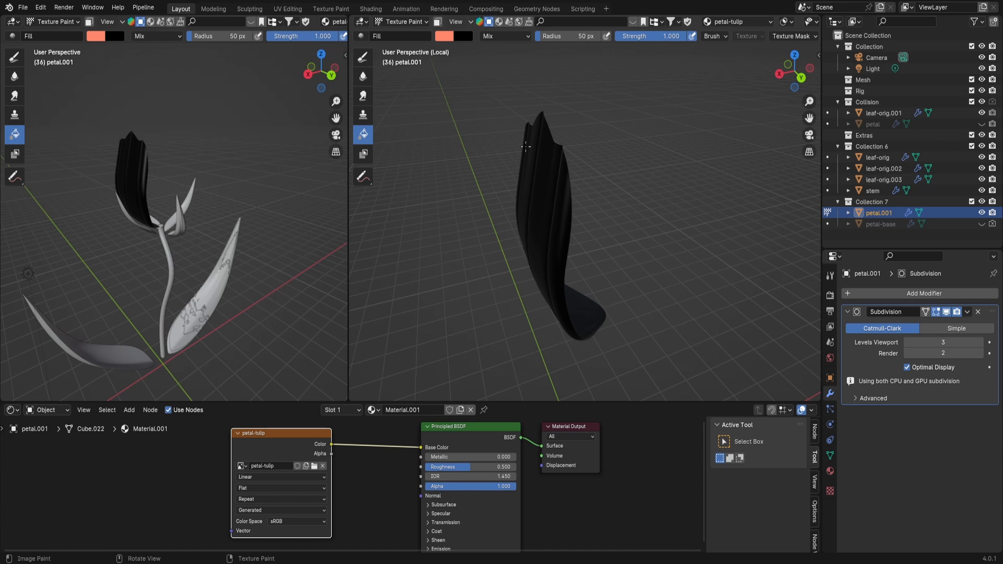
pyautogui.click(534, 157)
pyautogui.moveTo(534, 157); pyautogui.dragTo(547, 192, button='middle')
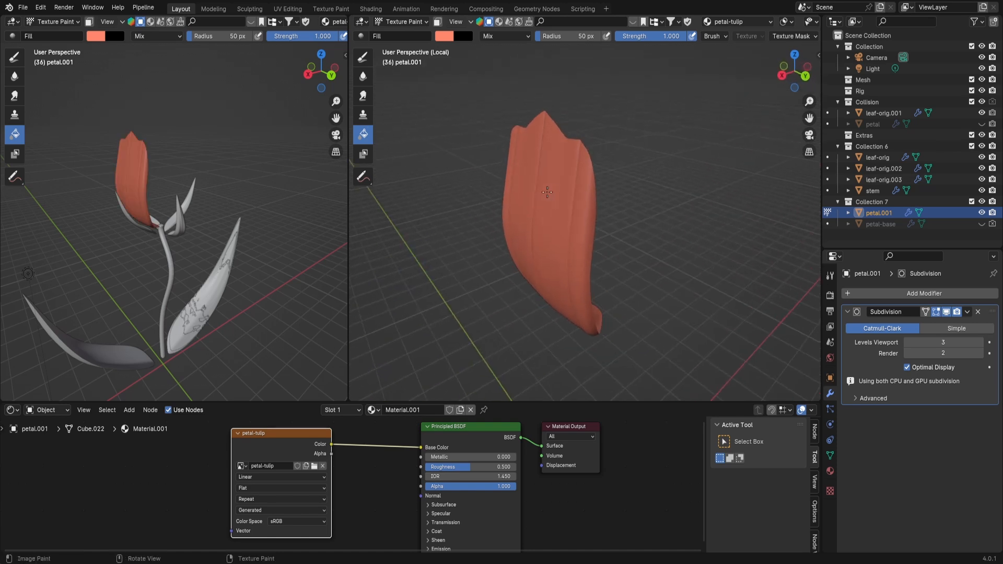
# Activate the Draw brush and set its primary colour to a light pinkish red
pyautogui.click(362, 57)
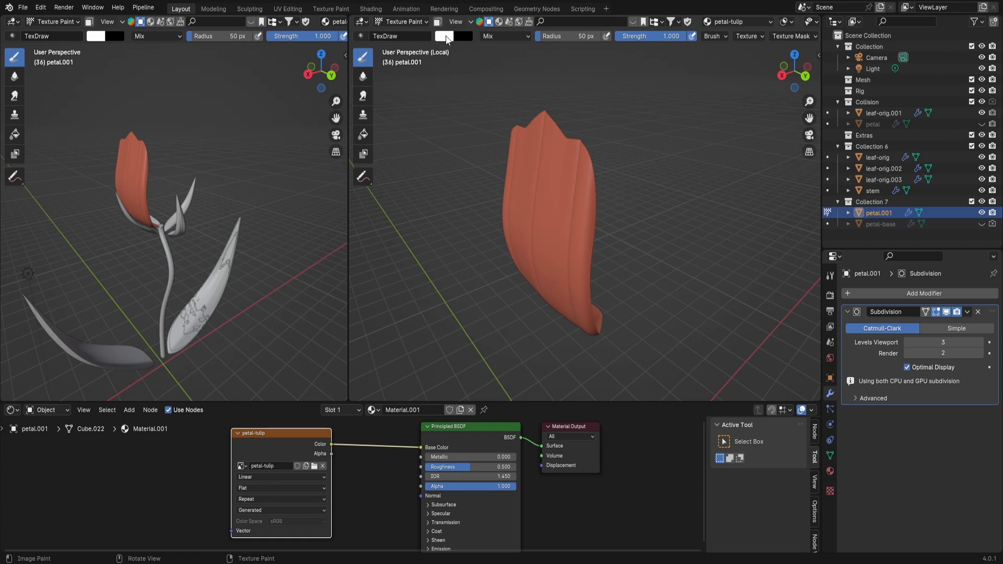
pyautogui.click(445, 37)
pyautogui.moveTo(483, 112); pyautogui.dragTo(485, 118)
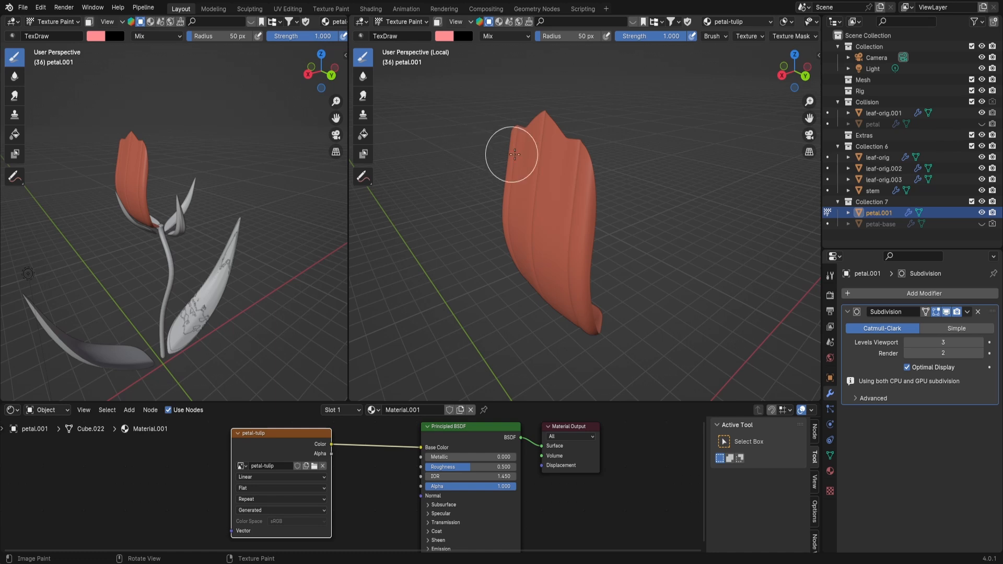
pyautogui.moveTo(809, 101); pyautogui.dragTo(809, 122)
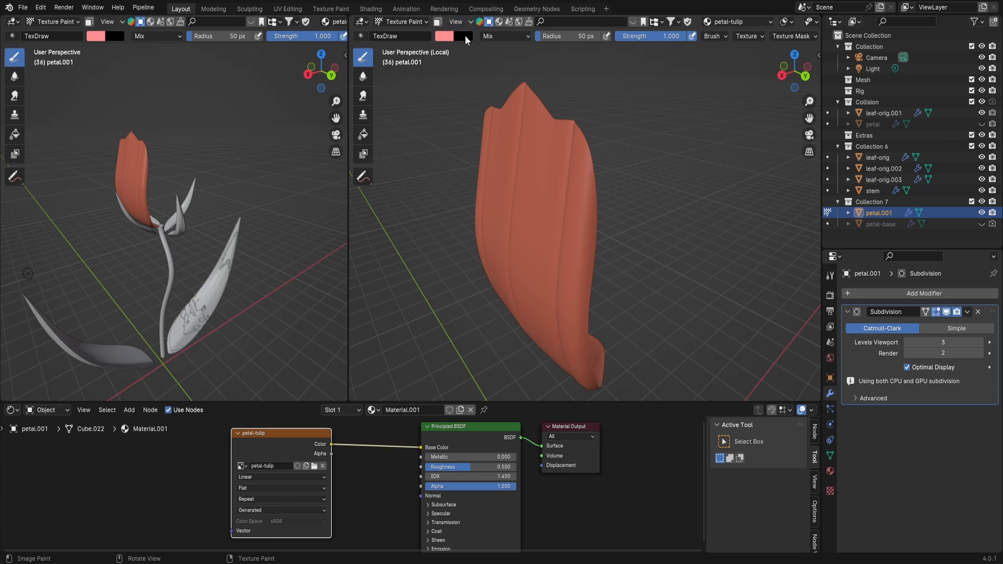
# Change the Draw brush's primary colour to a light magenta pink with hue 0.872, saturation 0.426 and value 1.000
pyautogui.click(445, 35)
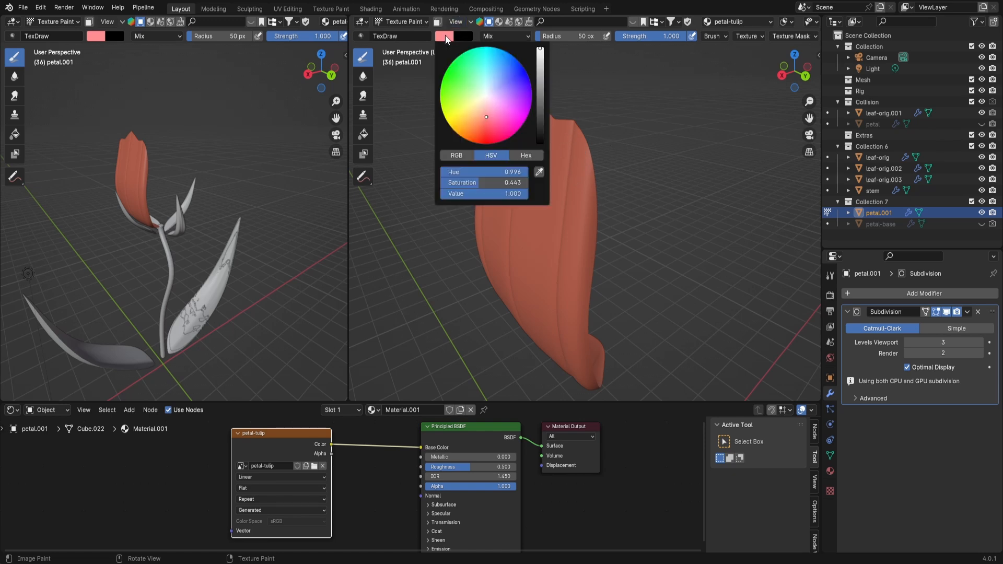
pyautogui.click(479, 113)
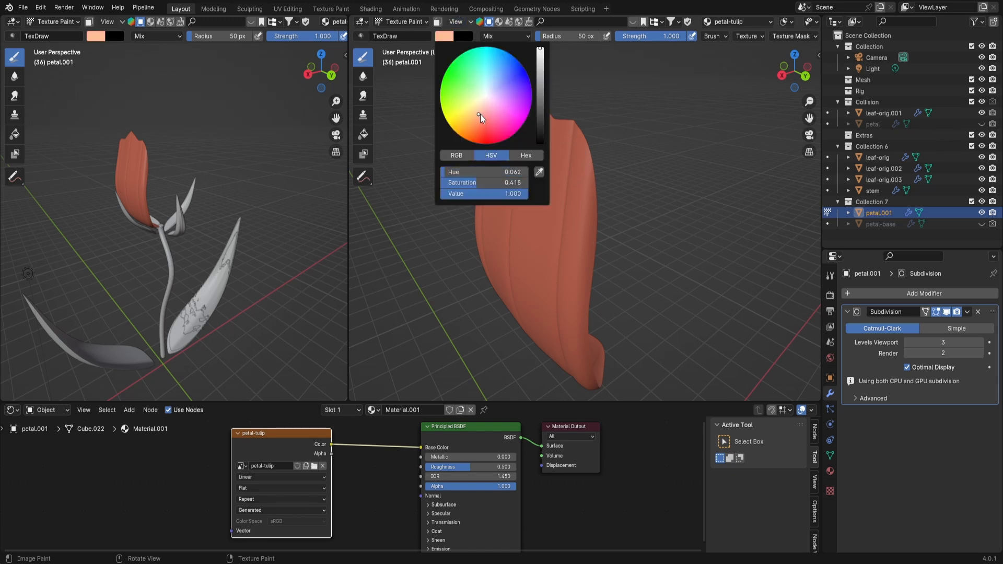
pyautogui.click(484, 120)
pyautogui.click(501, 118)
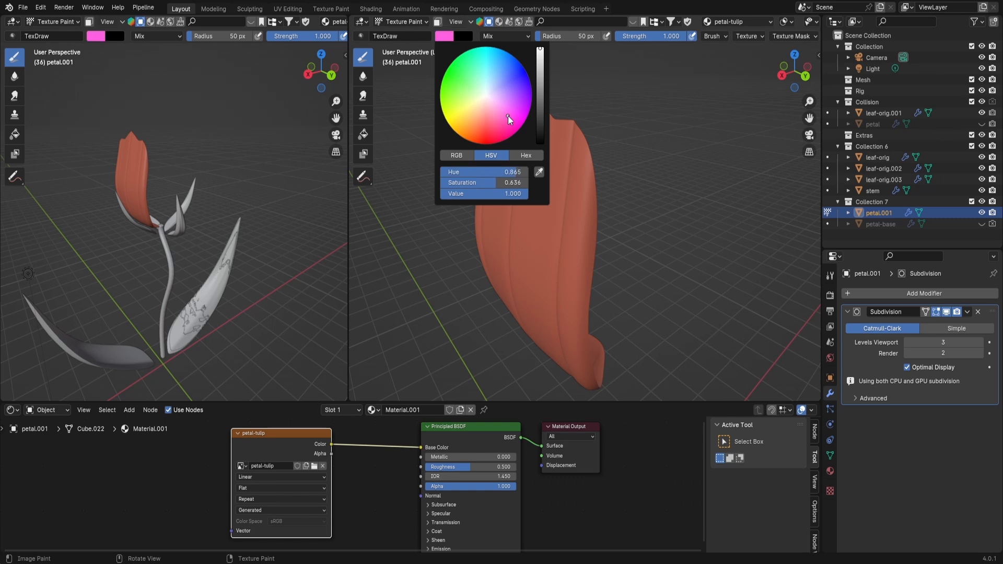
pyautogui.click(500, 119)
pyautogui.click(502, 122)
pyautogui.click(500, 111)
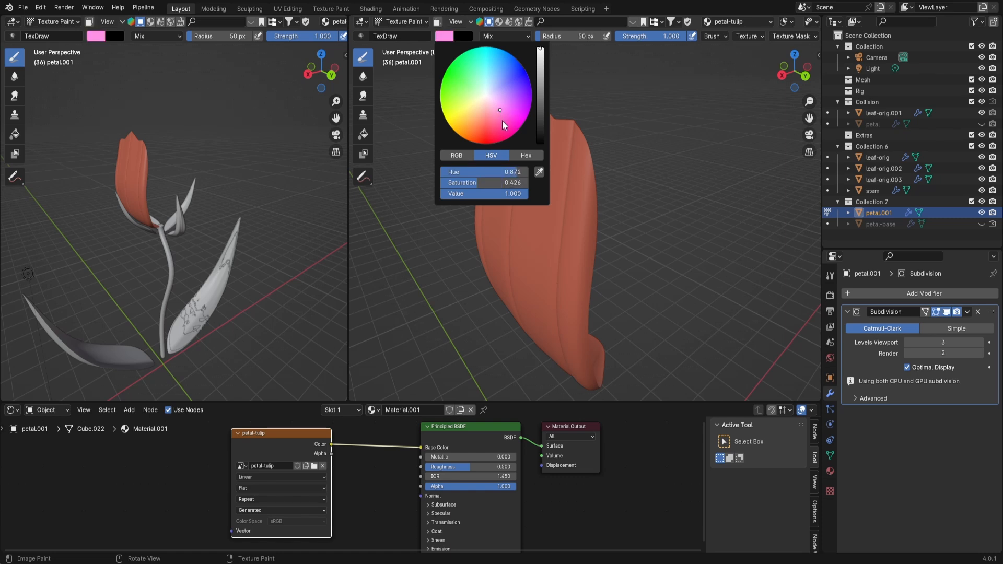
# Paint the lower tip of the petal's outer side with the pink Draw brush
pyautogui.moveTo(798, 78); pyautogui.dragTo(830, 39)
pyautogui.moveTo(809, 102); pyautogui.dragTo(808, 121)
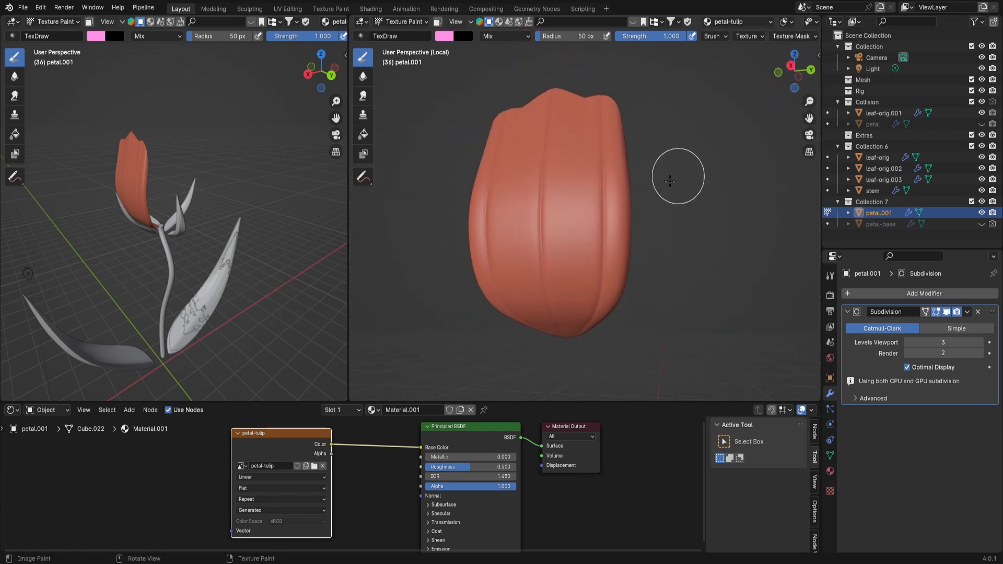
pyautogui.moveTo(571, 334)
pyautogui.mouseDown()
pyautogui.moveTo(578, 306)
pyautogui.moveTo(544, 338)
pyautogui.moveTo(531, 332)
pyautogui.moveTo(573, 314)
pyautogui.mouseUp()
# Using the Smear brush at a 33 px radius, pull the pink from the petal's base upward into the coral in streaks
pyautogui.click(366, 98)
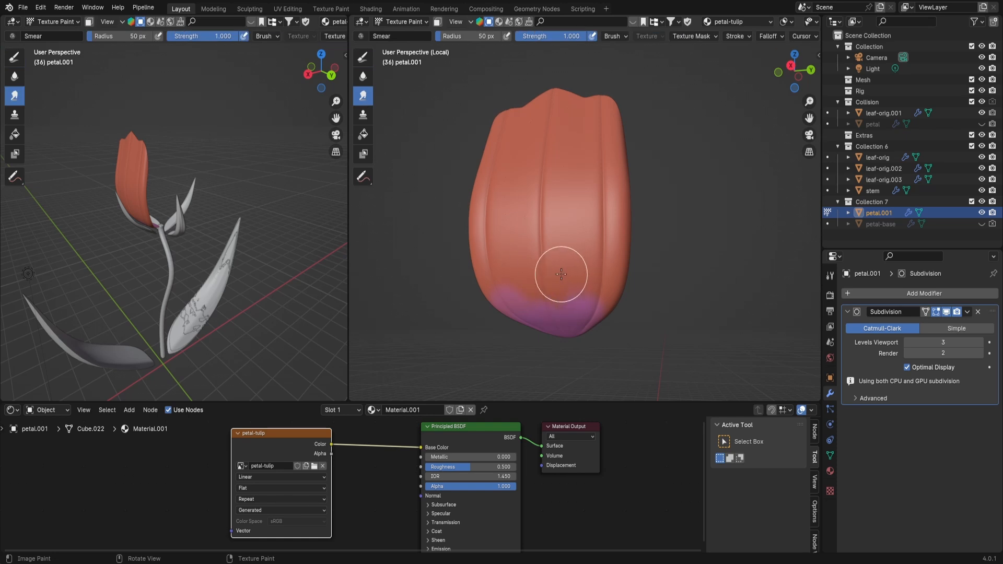
pyautogui.press('f')
pyautogui.click(581, 278)
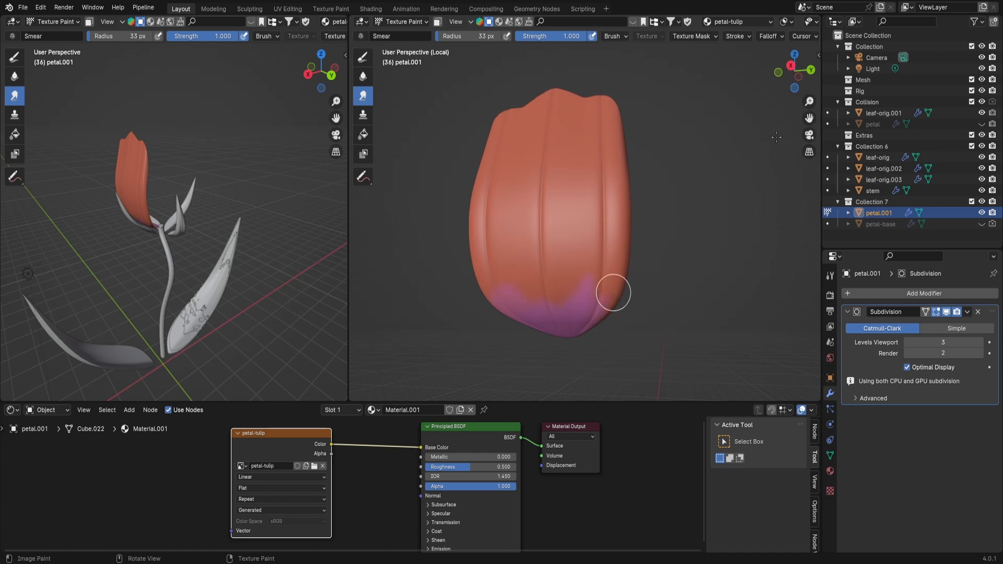
pyautogui.moveTo(809, 118); pyautogui.dragTo(828, 74)
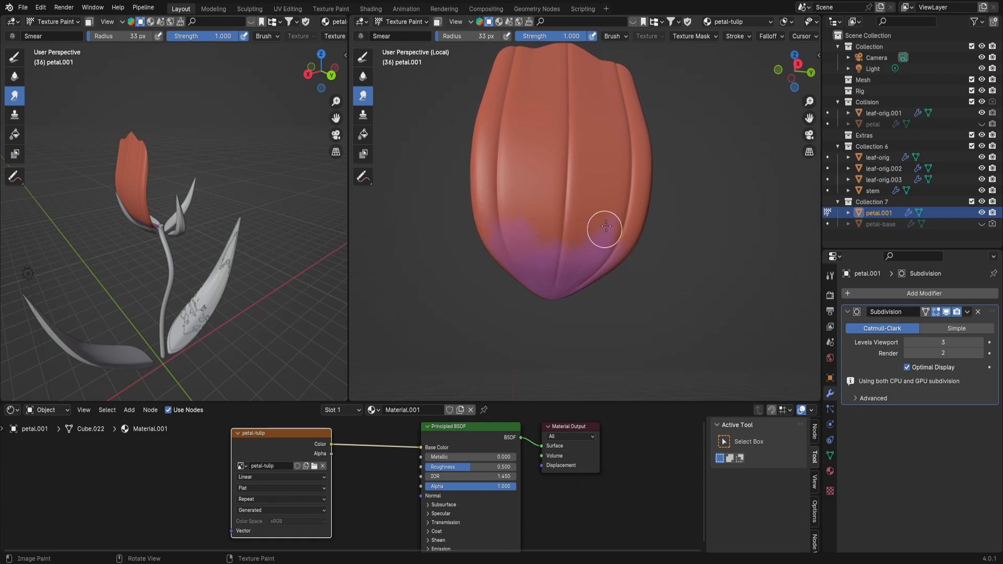
pyautogui.moveTo(605, 229)
pyautogui.mouseDown()
pyautogui.moveTo(609, 211)
pyautogui.moveTo(595, 186)
pyautogui.moveTo(602, 199)
pyautogui.moveTo(599, 191)
pyautogui.moveTo(587, 231)
pyautogui.moveTo(594, 188)
pyautogui.mouseUp()
# Check the scene's render engine setting and view the smeared petal base from a slightly different angle
pyautogui.click(830, 296)
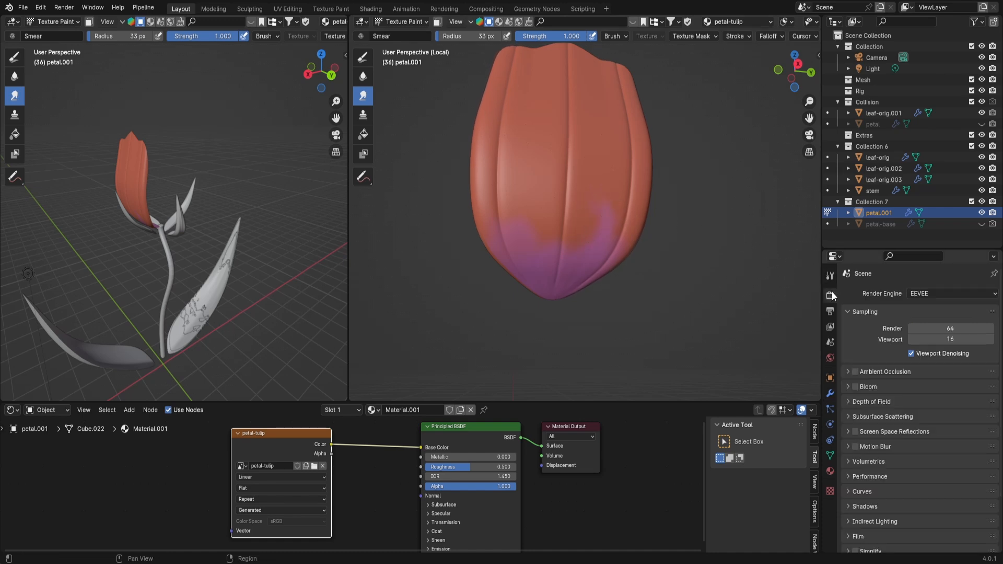
pyautogui.click(925, 294)
pyautogui.moveTo(795, 67); pyautogui.dragTo(765, 80)
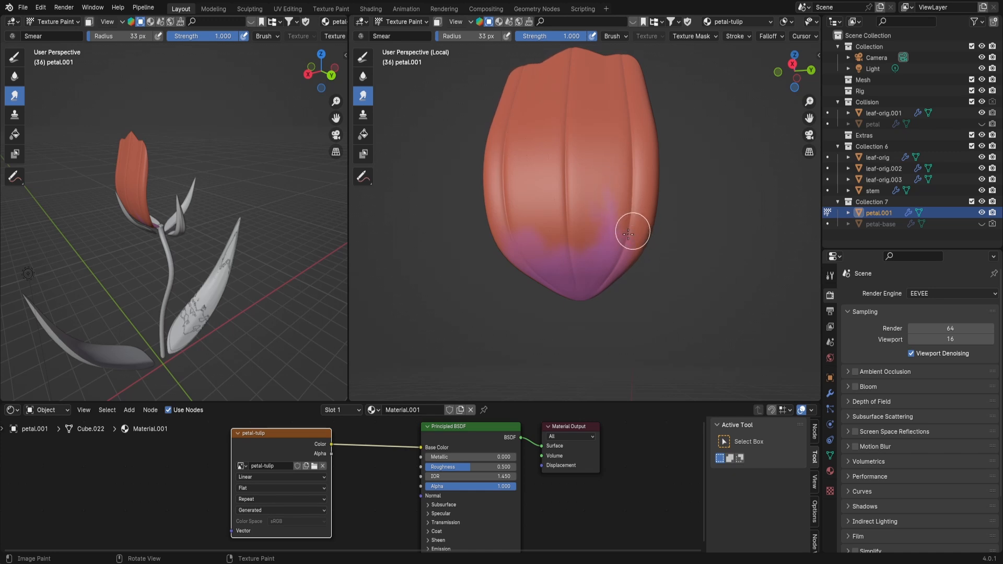
# Smear the purple paint at the petal's base into the orange and switch to the Draw brush
pyautogui.moveTo(516, 224)
pyautogui.mouseDown()
pyautogui.moveTo(587, 253)
pyautogui.moveTo(586, 235)
pyautogui.moveTo(577, 242)
pyautogui.moveTo(640, 242)
pyautogui.moveTo(646, 214)
pyautogui.mouseUp()
pyautogui.moveTo(808, 111)
pyautogui.mouseDown()
pyautogui.moveTo(784, 135)
pyautogui.moveTo(801, 89)
pyautogui.moveTo(824, 96)
pyautogui.moveTo(795, 108)
pyautogui.mouseUp()
pyautogui.click(364, 57)
pyautogui.moveTo(786, 73)
pyautogui.mouseDown()
pyautogui.moveTo(682, 95)
pyautogui.moveTo(541, 92)
pyautogui.moveTo(547, 119)
pyautogui.moveTo(631, 127)
pyautogui.moveTo(758, 118)
pyautogui.moveTo(799, 98)
pyautogui.moveTo(796, 118)
pyautogui.moveTo(787, 68)
pyautogui.mouseUp()
pyautogui.click(20, 7)
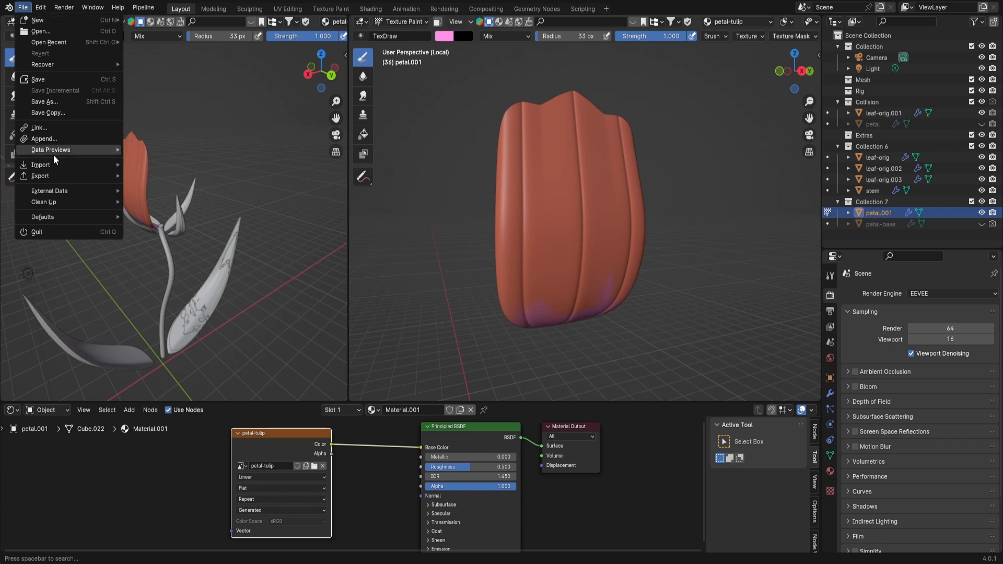
pyautogui.moveTo(58, 164)
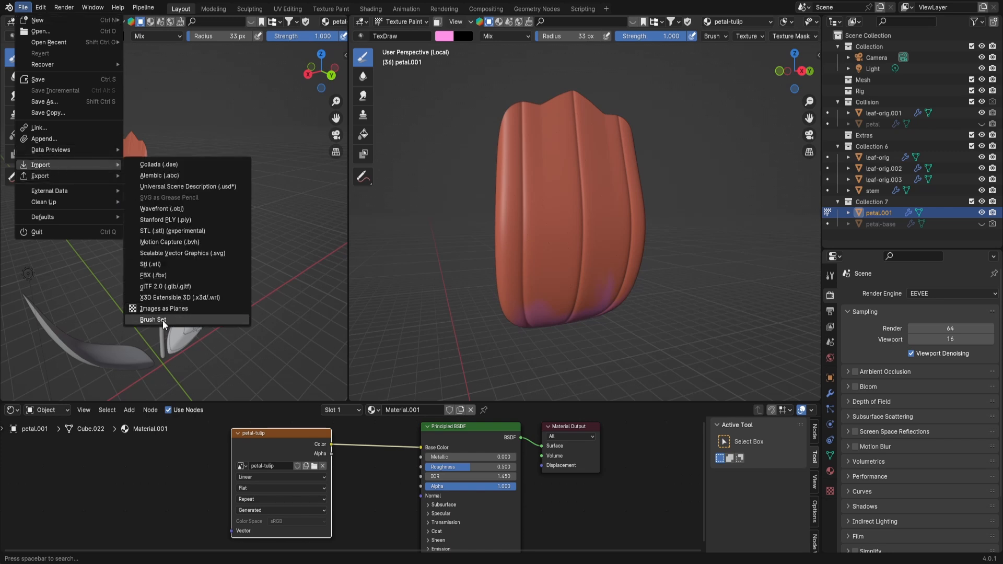
pyautogui.press('Escape')
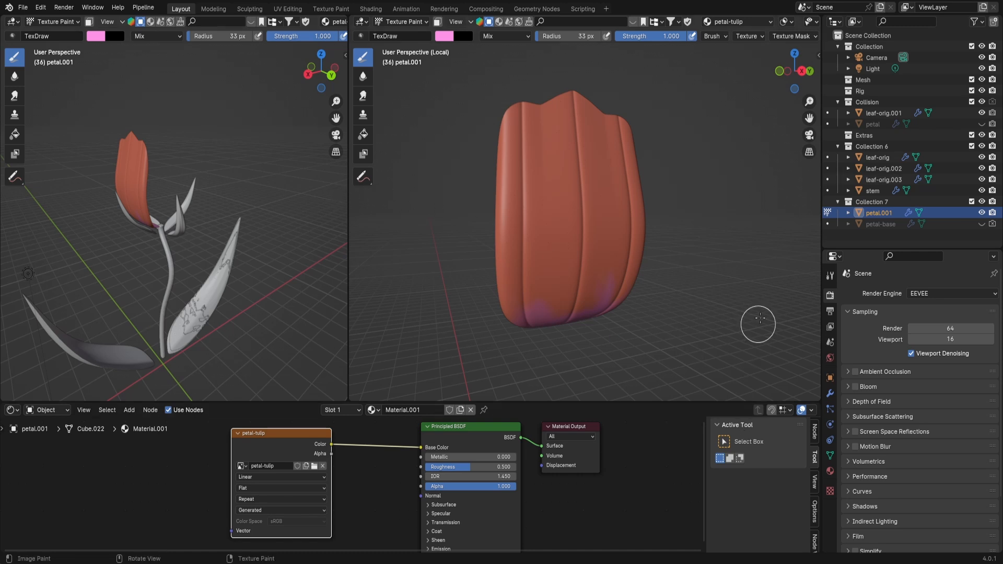
# Show the Draw brush's Texture and Texture Mask settings
pyautogui.click(818, 54)
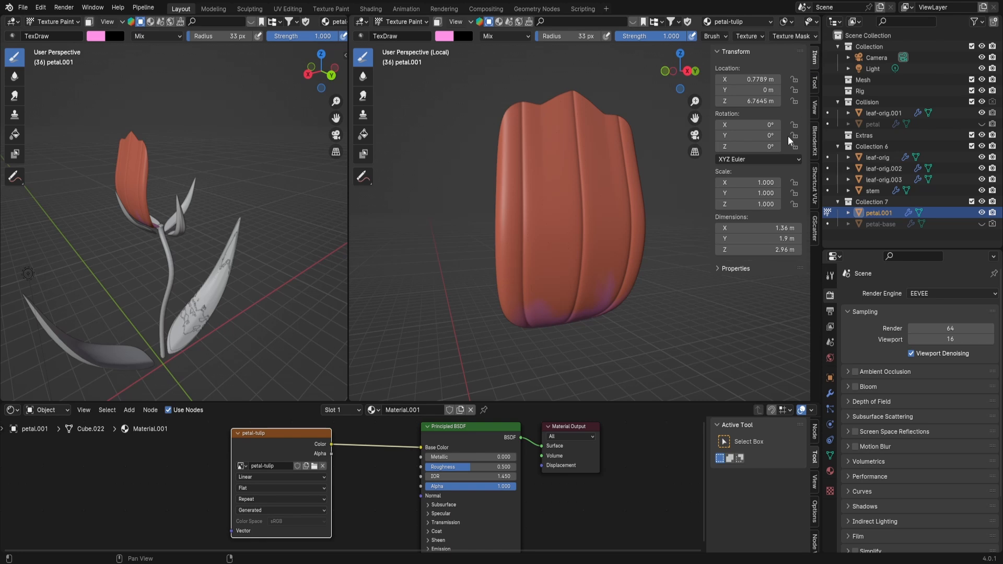
pyautogui.click(815, 82)
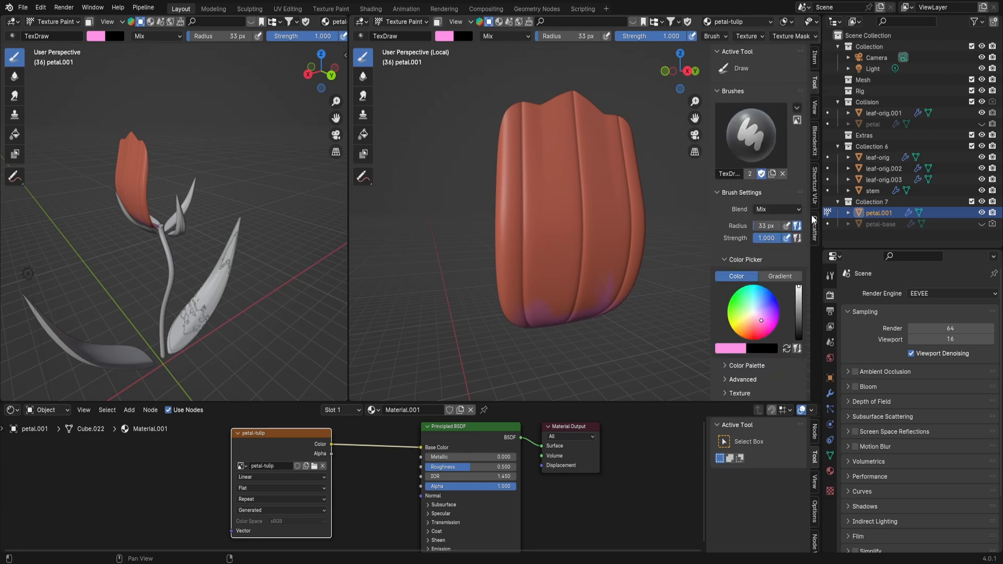
pyautogui.moveTo(807, 251); pyautogui.dragTo(798, 331)
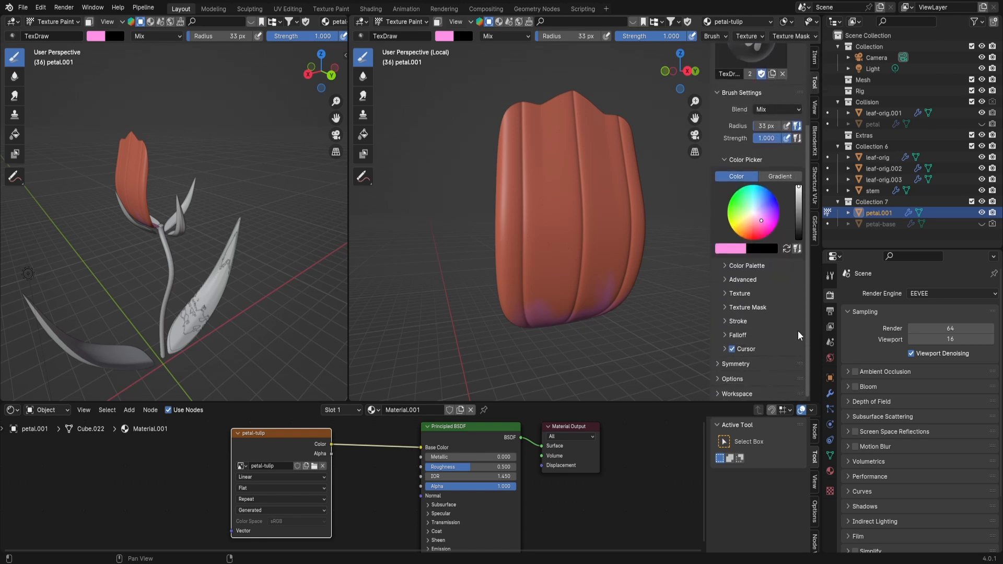
pyautogui.click(757, 293)
pyautogui.click(754, 292)
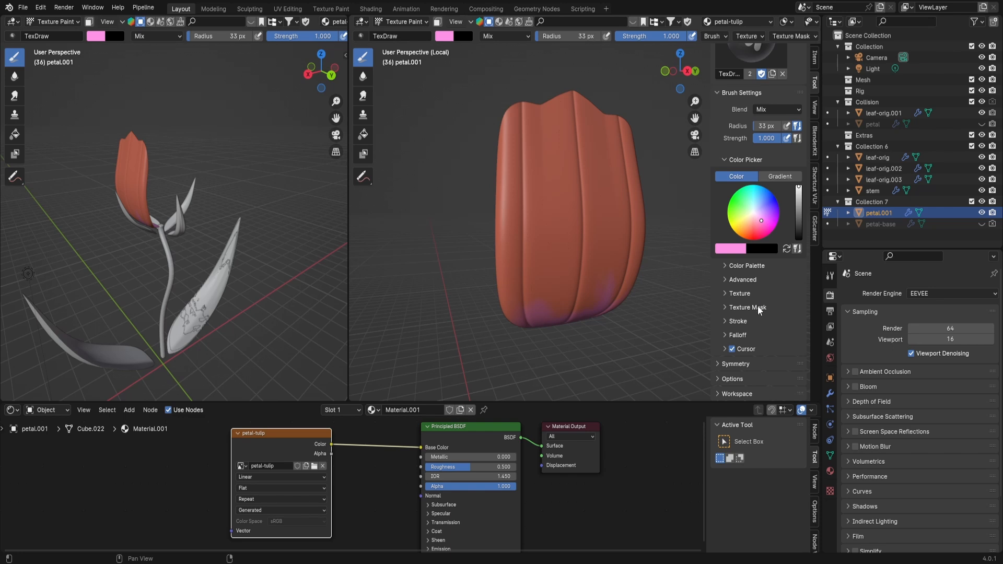
pyautogui.click(757, 307)
pyautogui.moveTo(807, 223); pyautogui.dragTo(803, 295)
pyautogui.click(753, 155)
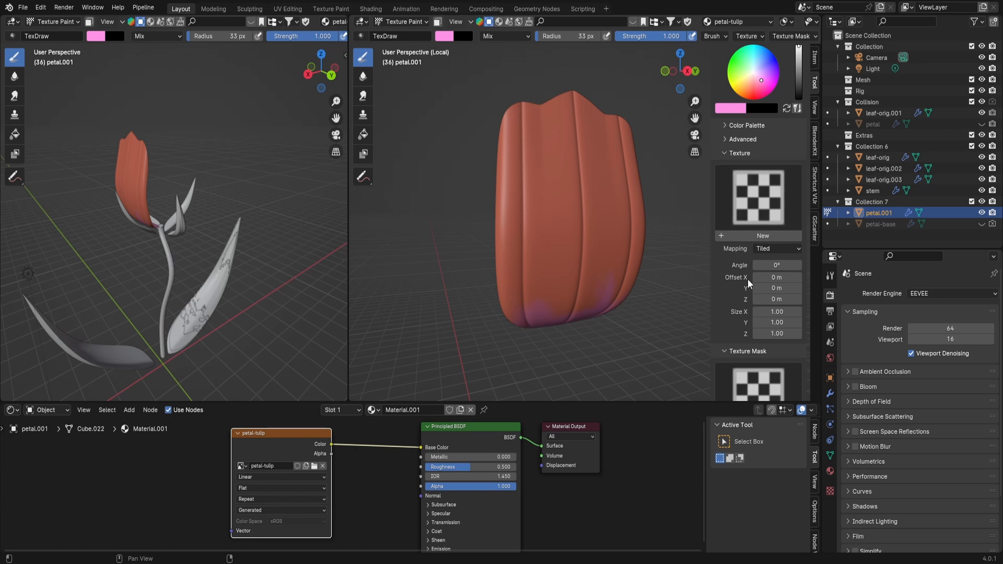
# Add a new texture to the Draw brush and set its mapping to View Plane
pyautogui.click(770, 237)
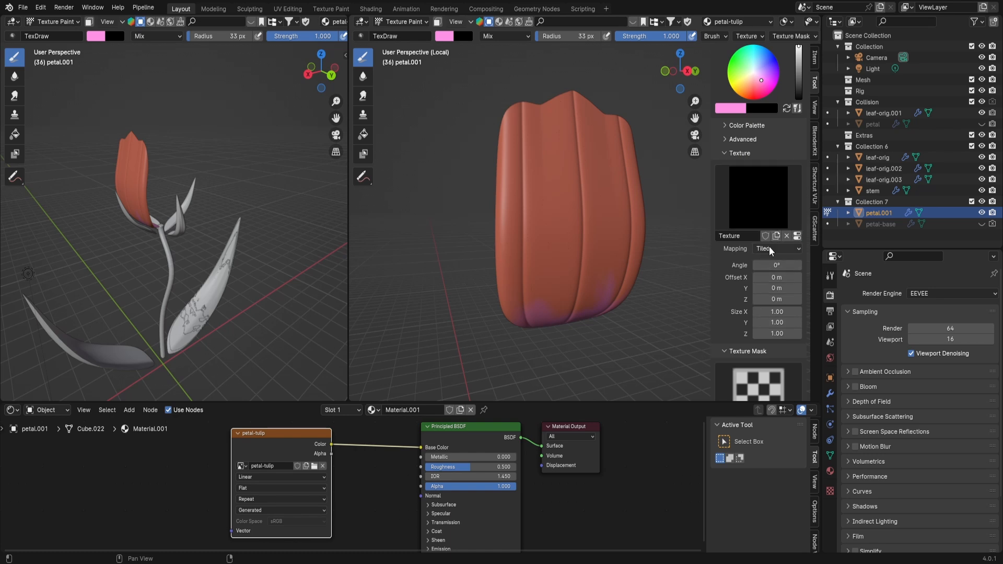
pyautogui.doubleClick(749, 236)
pyautogui.click(760, 252)
pyautogui.click(772, 259)
# Try the brush-paint texture on the Draw brush with a test stroke on the petal, and undo the stroke
pyautogui.click(769, 207)
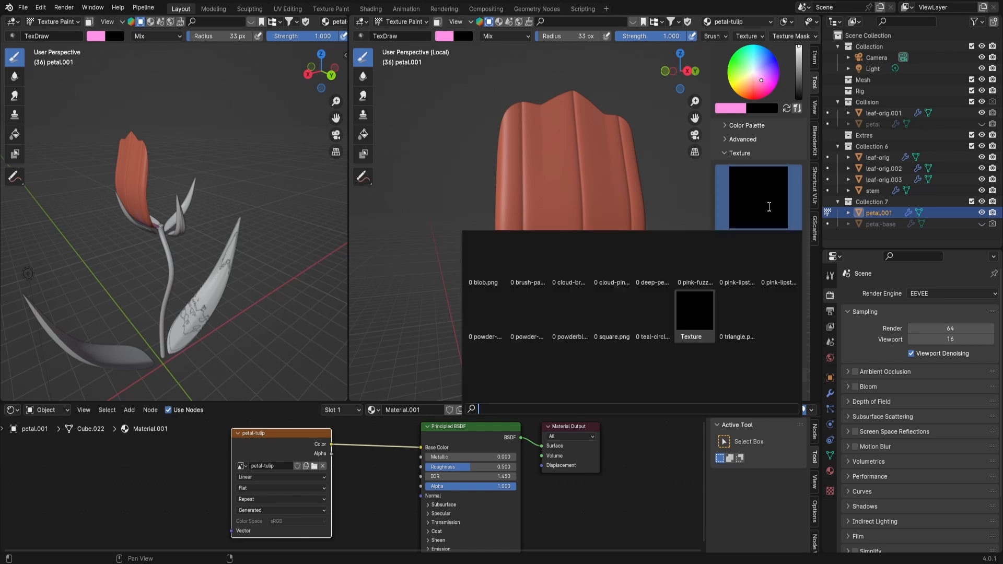
pyautogui.click(569, 256)
pyautogui.moveTo(570, 214)
pyautogui.mouseDown()
pyautogui.moveTo(598, 237)
pyautogui.moveTo(598, 265)
pyautogui.moveTo(603, 220)
pyautogui.moveTo(622, 261)
pyautogui.mouseUp()
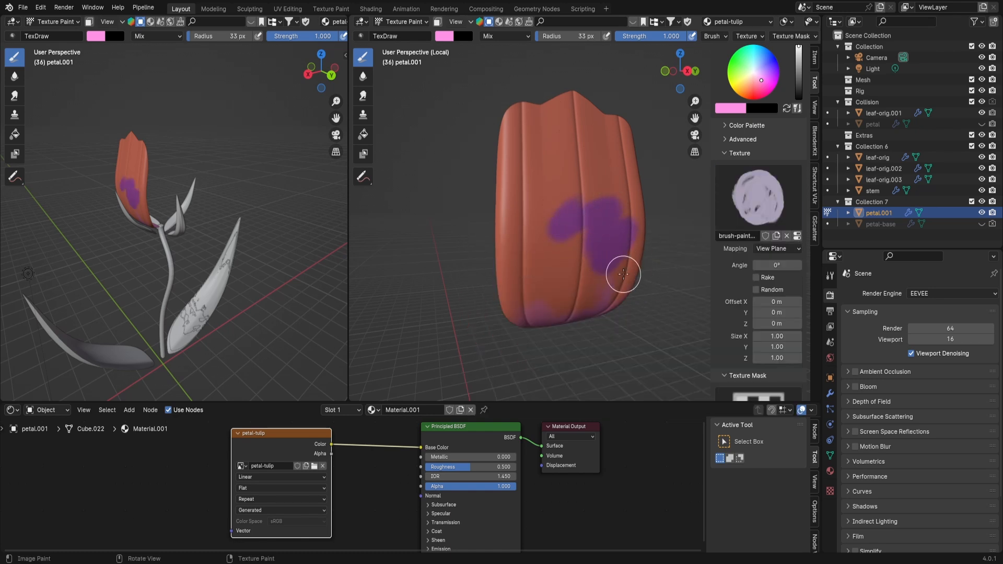
pyautogui.hotkey('ctrl', 'z')
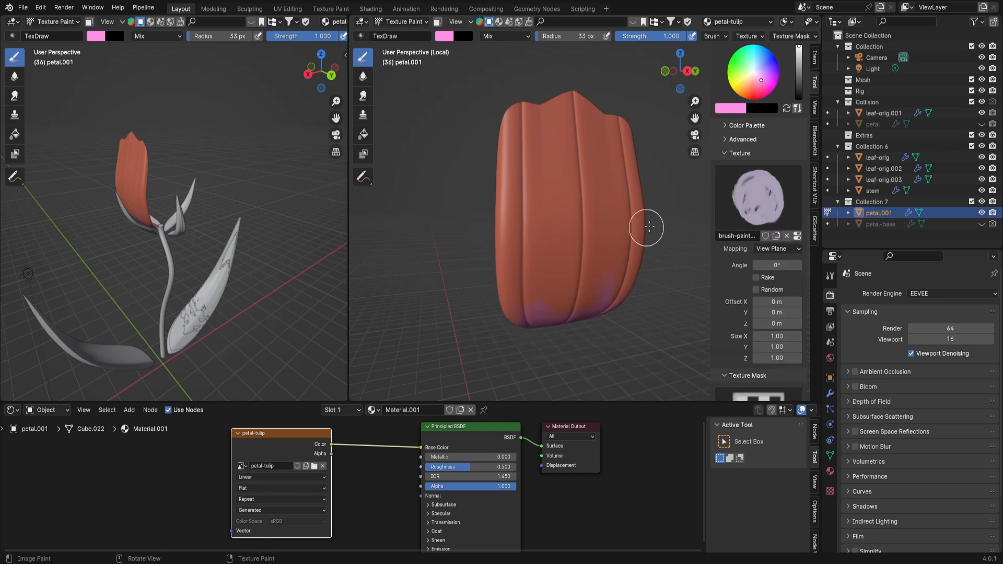
# Try the dense pink-lipstick texture on the Draw brush with a test stroke, and undo the stroke
pyautogui.click(769, 207)
pyautogui.click(710, 256)
pyautogui.moveTo(608, 196)
pyautogui.mouseDown()
pyautogui.moveTo(570, 226)
pyautogui.moveTo(594, 252)
pyautogui.mouseUp()
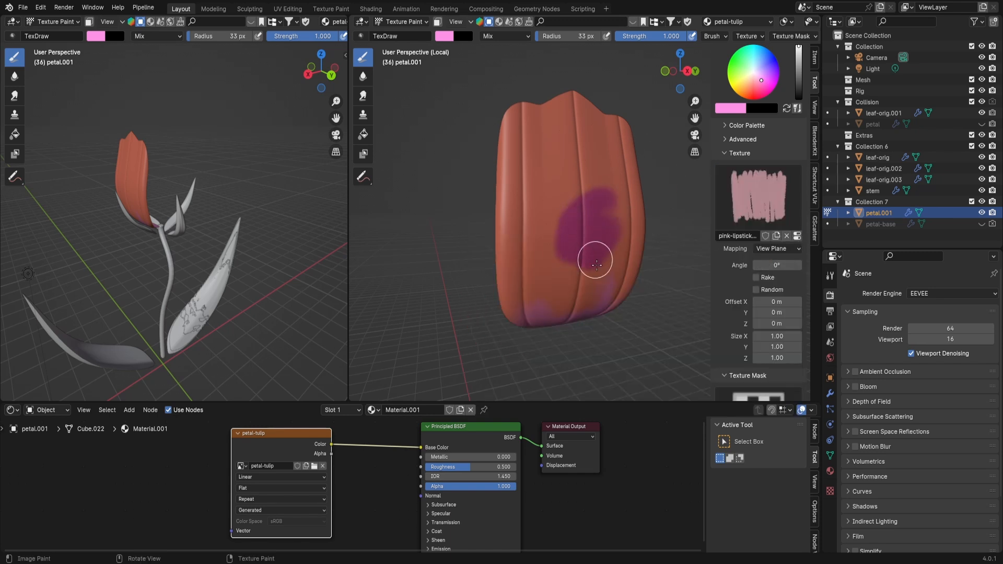
pyautogui.hotkey('ctrl', 'z')
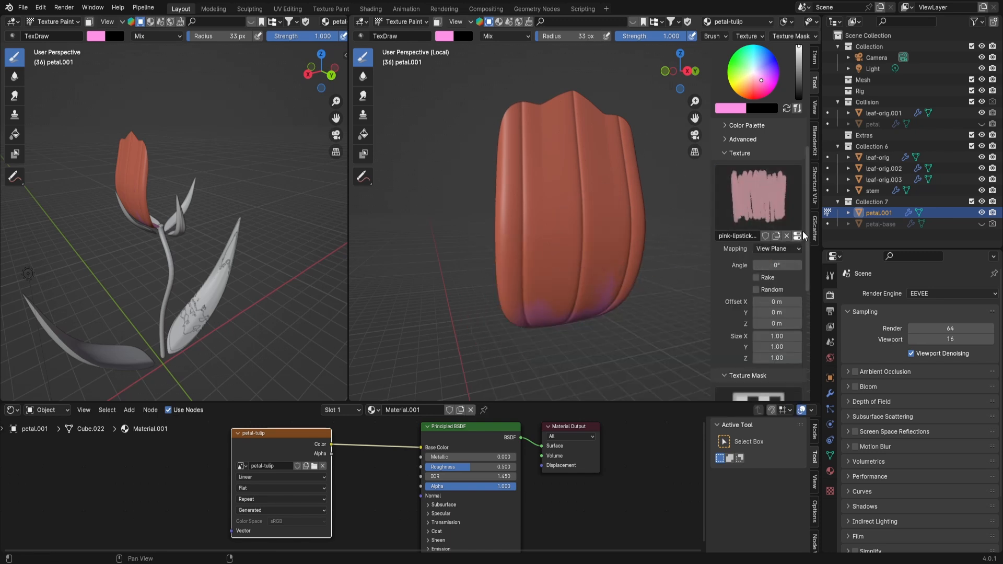
# Try the deep-peach image as the brush's texture mask with a test stroke, and undo the stroke
pyautogui.scroll(-4, 758, 303)
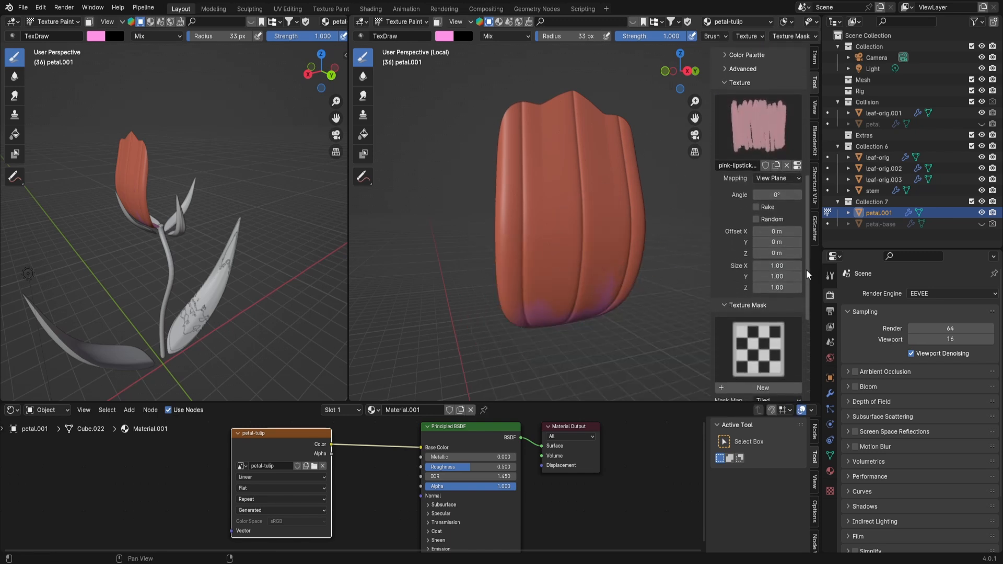
pyautogui.click(755, 356)
pyautogui.click(648, 395)
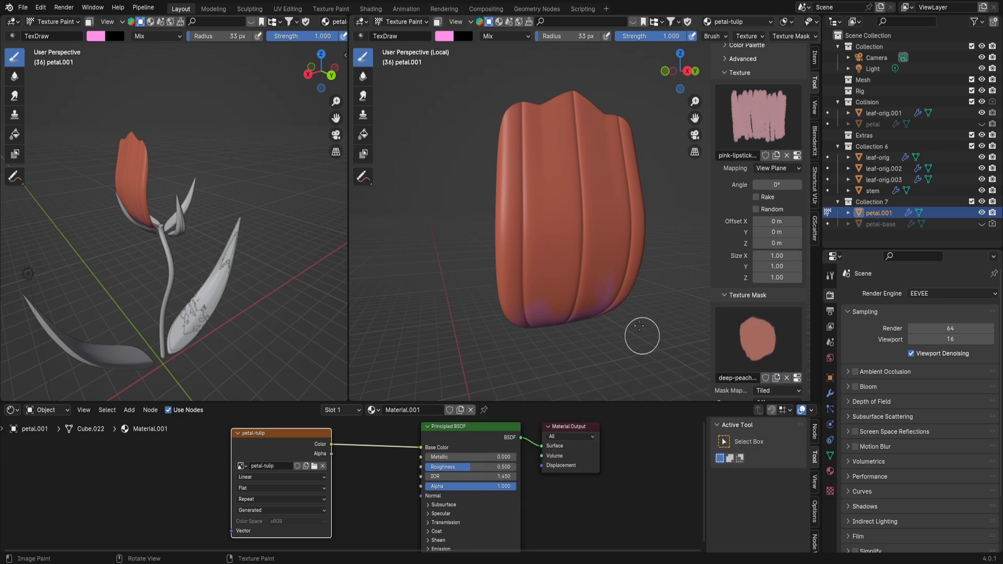
pyautogui.moveTo(584, 225)
pyautogui.mouseDown()
pyautogui.moveTo(571, 224)
pyautogui.moveTo(605, 271)
pyautogui.mouseUp()
pyautogui.hotkey('ctrl', 'z')
# Remove the pink-lipstick texture from the Draw brush, then test a stroke on the petal and undo it
pyautogui.click(787, 155)
pyautogui.moveTo(622, 217)
pyautogui.mouseDown()
pyautogui.moveTo(582, 240)
pyautogui.moveTo(569, 262)
pyautogui.moveTo(558, 223)
pyautogui.mouseUp()
pyautogui.hotkey('ctrl', 'z')
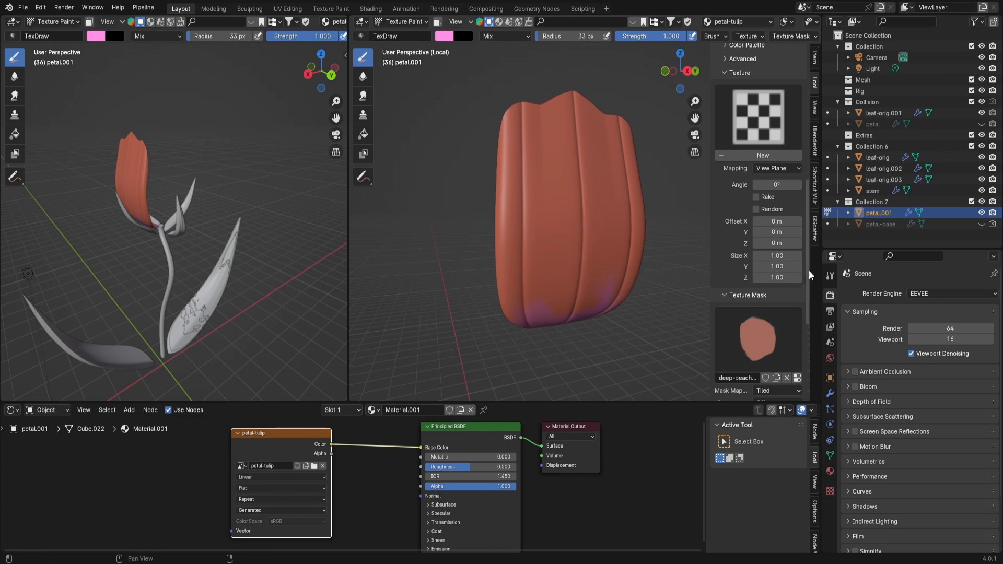
# Set the texture mask's mapping to View Plane and change the mask image to the pink-lipstick scribble
pyautogui.scroll(-4, 809, 270)
pyautogui.click(775, 310)
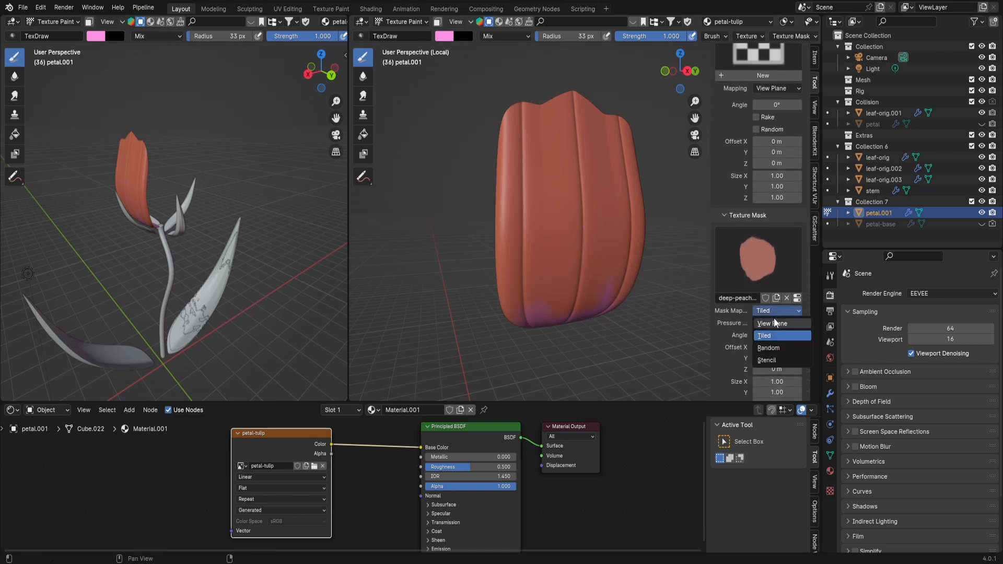
pyautogui.click(758, 313)
pyautogui.moveTo(576, 225); pyautogui.dragTo(574, 292)
pyautogui.hotkey('ctrl', 'z')
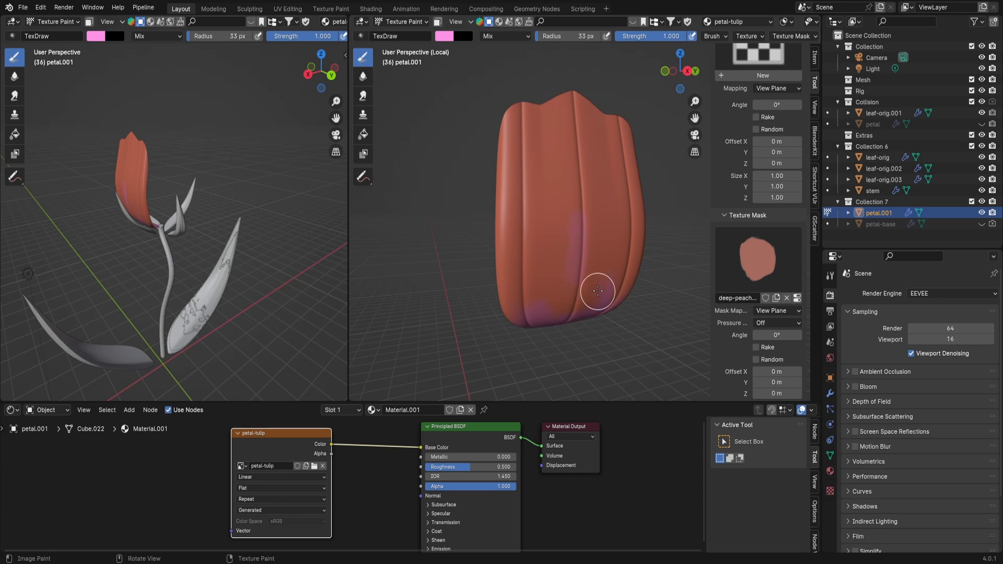
pyautogui.click(750, 269)
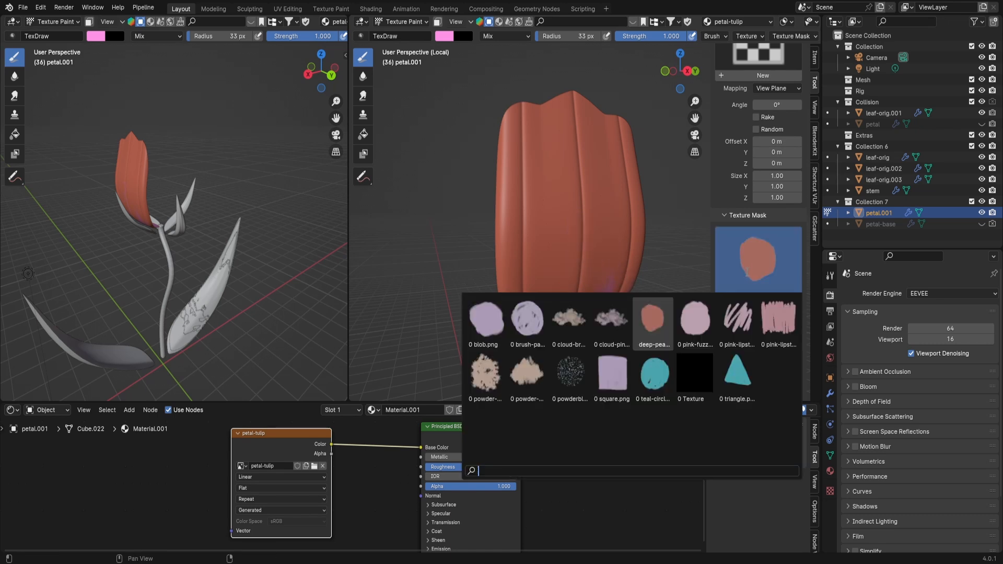
pyautogui.click(732, 324)
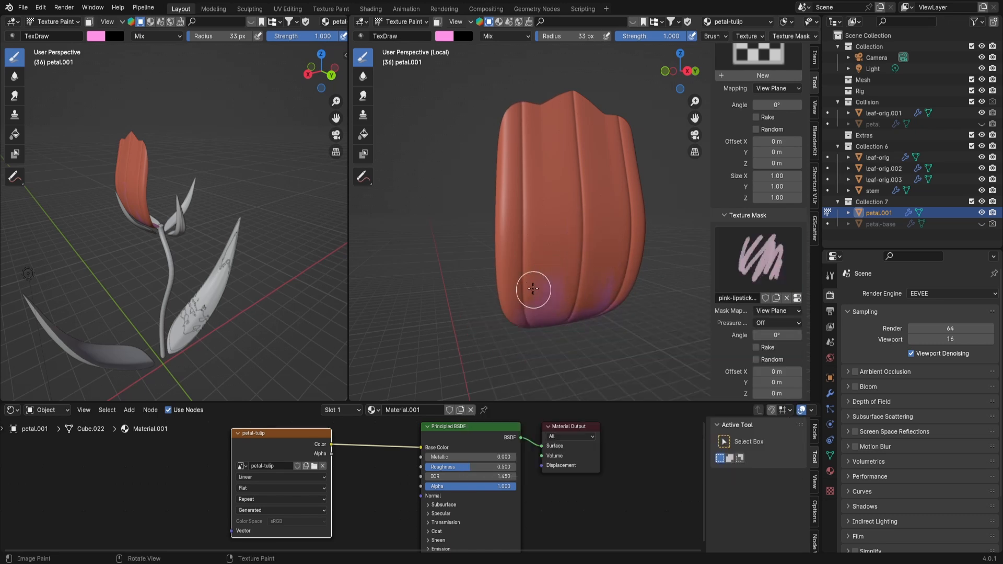
# Set the brush colour to light peach (hue 0.042, saturation 0.306) and paint along the petal's upper edge
pyautogui.click(444, 35)
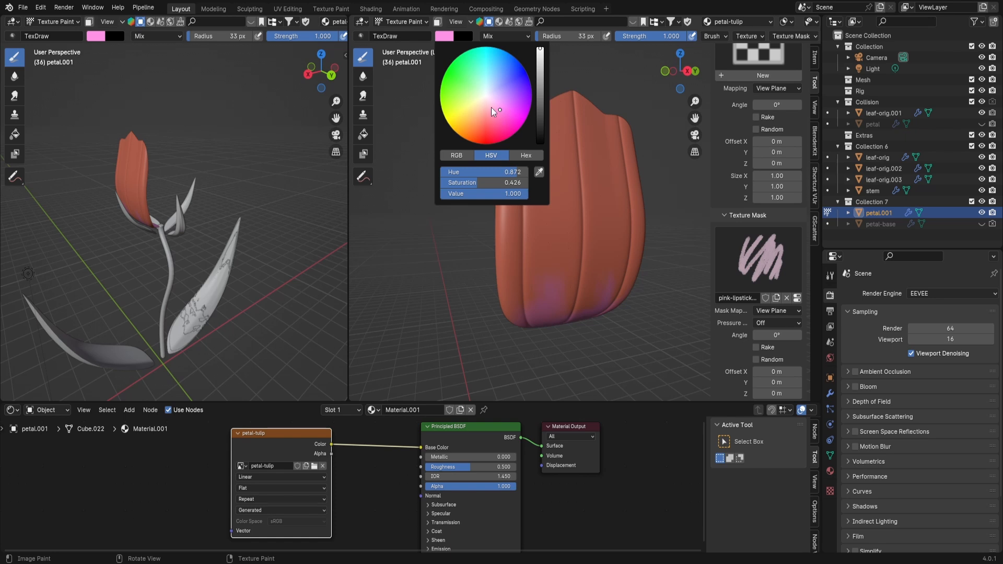
pyautogui.click(482, 110)
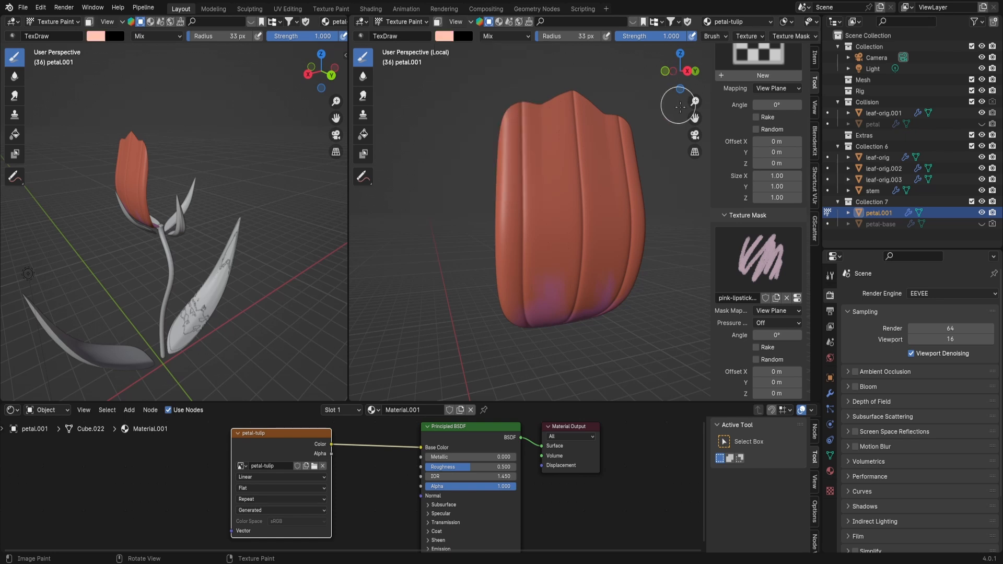
pyautogui.moveTo(694, 116)
pyautogui.mouseDown()
pyautogui.moveTo(687, 138)
pyautogui.moveTo(695, 95)
pyautogui.mouseUp()
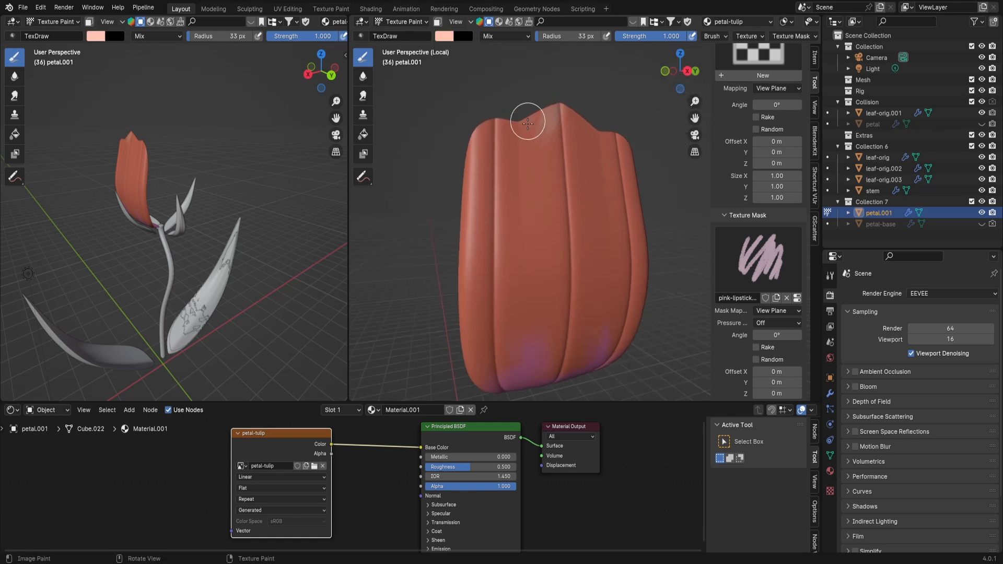
pyautogui.moveTo(486, 127)
pyautogui.mouseDown()
pyautogui.moveTo(582, 139)
pyautogui.moveTo(594, 126)
pyautogui.moveTo(624, 155)
pyautogui.moveTo(559, 157)
pyautogui.moveTo(516, 134)
pyautogui.moveTo(550, 113)
pyautogui.mouseUp()
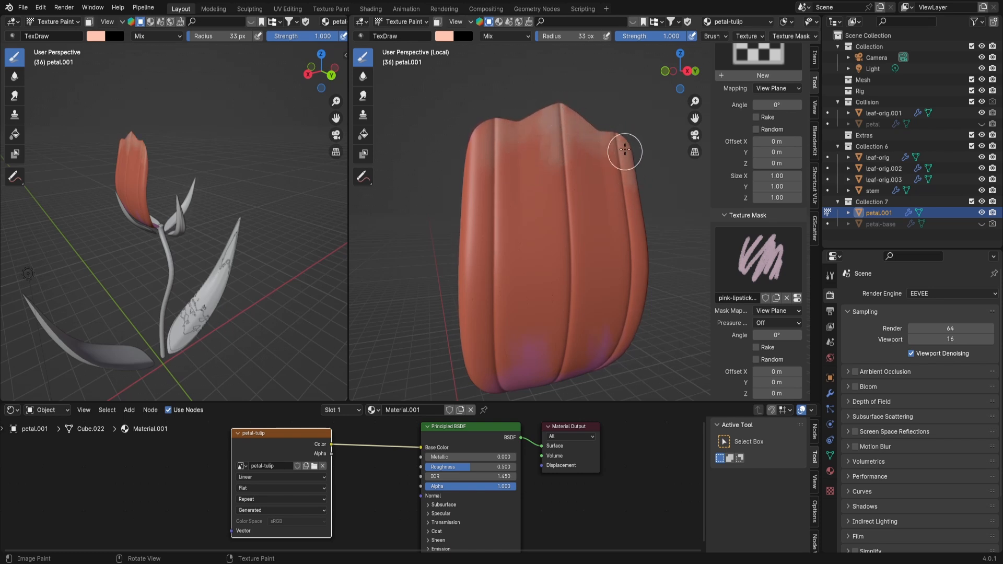
pyautogui.moveTo(464, 177)
pyautogui.mouseDown()
pyautogui.moveTo(559, 113)
pyautogui.moveTo(526, 141)
pyautogui.mouseUp()
# Smear the light peach paint at the petal's tip into the orange with the Smear brush
pyautogui.click(363, 96)
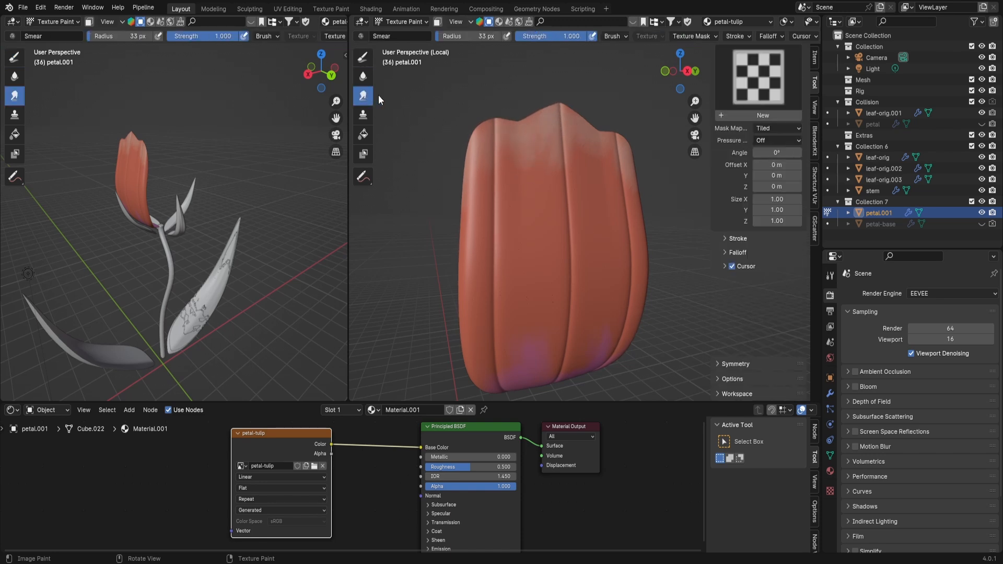
pyautogui.moveTo(515, 184)
pyautogui.mouseDown()
pyautogui.moveTo(533, 215)
pyautogui.moveTo(540, 143)
pyautogui.moveTo(550, 175)
pyautogui.moveTo(585, 161)
pyautogui.moveTo(601, 180)
pyautogui.moveTo(567, 161)
pyautogui.moveTo(549, 188)
pyautogui.moveTo(550, 178)
pyautogui.mouseUp()
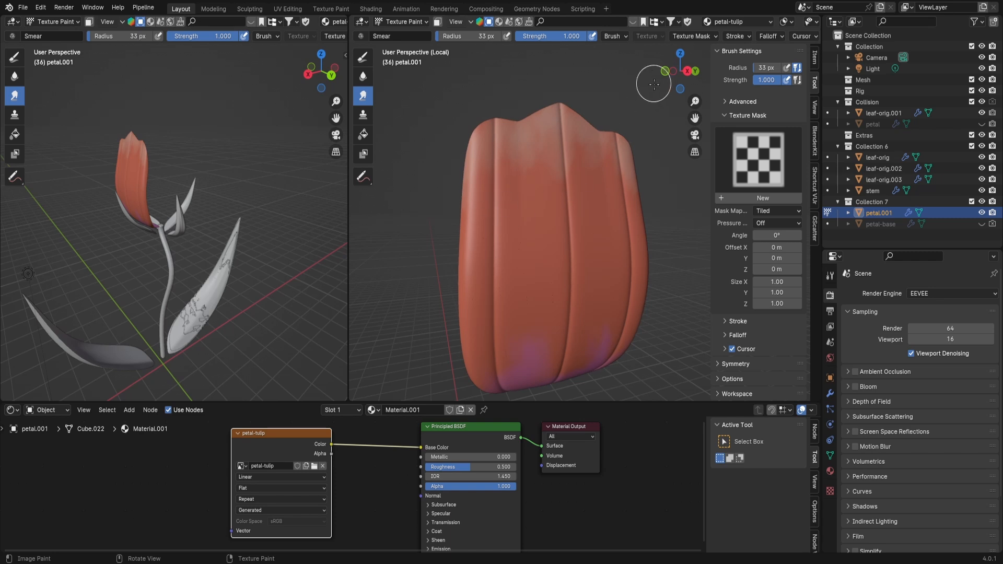
pyautogui.moveTo(659, 79)
pyautogui.mouseDown()
pyautogui.moveTo(614, 35)
pyautogui.moveTo(653, 92)
pyautogui.mouseUp()
# Set the Smear brush radius to 5 px and review the blended petal
pyautogui.press('f')
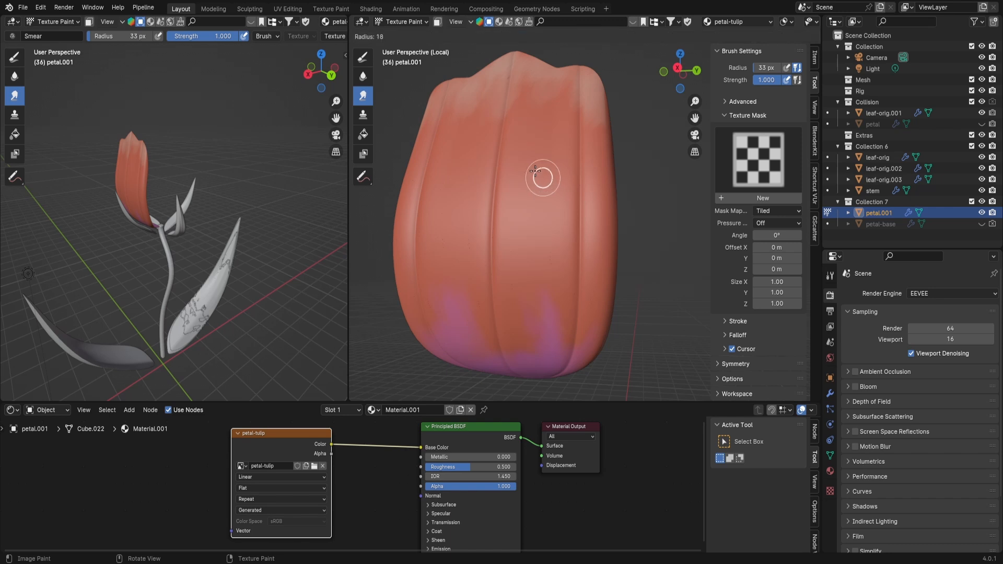
pyautogui.click(526, 169)
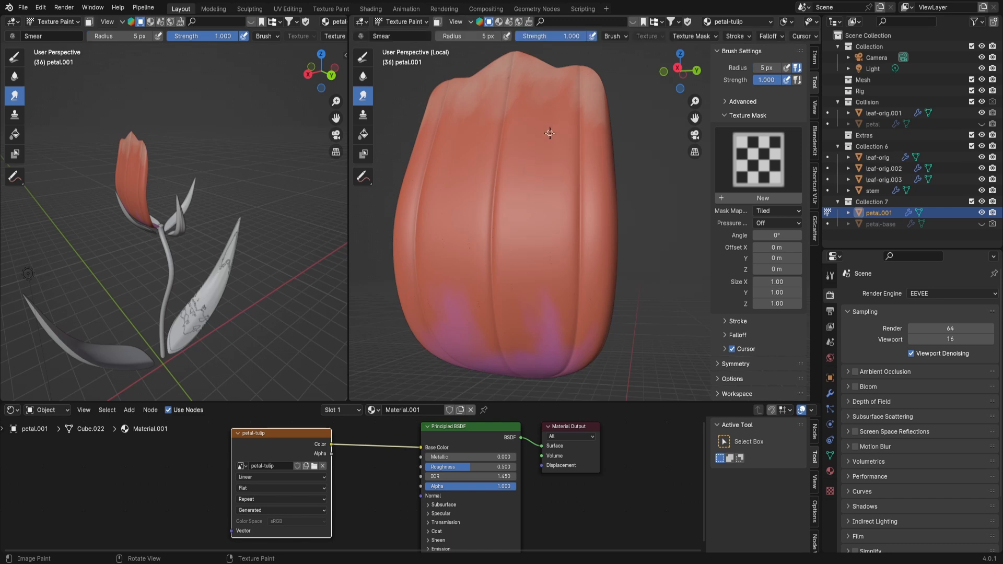
pyautogui.moveTo(675, 70); pyautogui.dragTo(693, 112)
pyautogui.moveTo(695, 119); pyautogui.dragTo(660, 128)
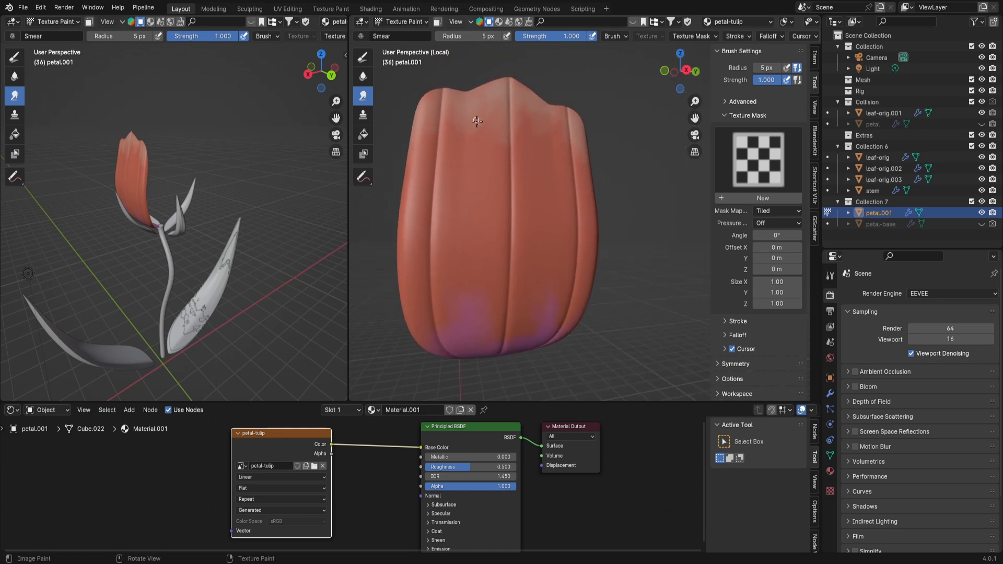
pyautogui.moveTo(670, 65)
pyautogui.mouseDown()
pyautogui.moveTo(647, 94)
pyautogui.moveTo(692, 89)
pyautogui.mouseUp()
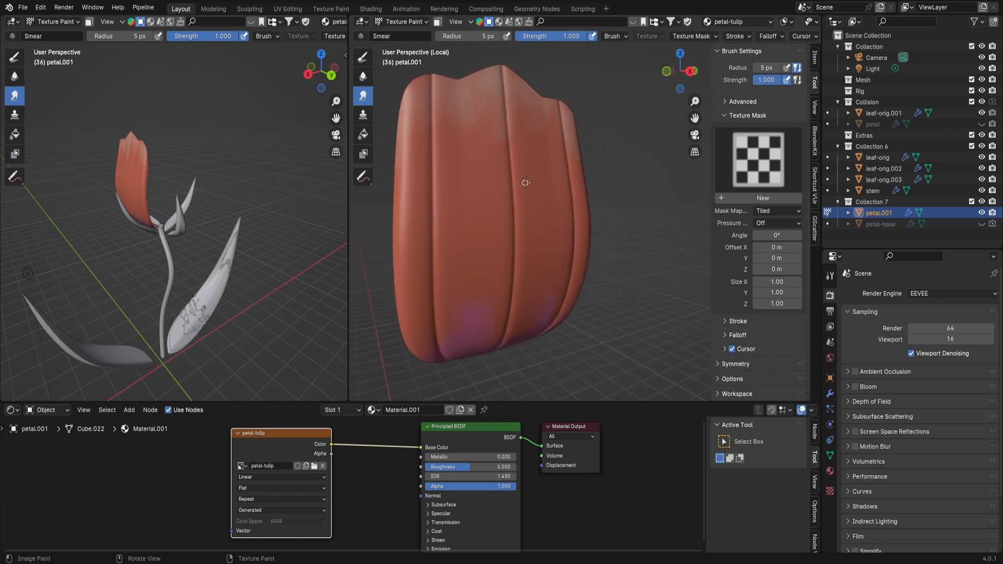
pyautogui.moveTo(326, 73)
pyautogui.mouseDown()
pyautogui.moveTo(372, 74)
pyautogui.moveTo(330, 89)
pyautogui.mouseUp()
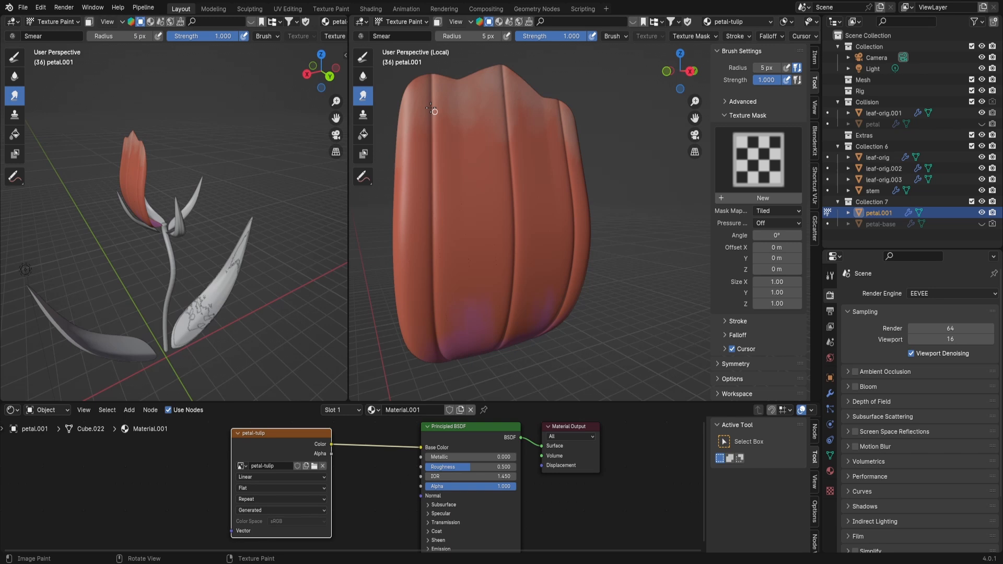
# Switch to the Draw brush, set its colour to red and paint a thin vertical streak down the petal
pyautogui.click(367, 61)
pyautogui.click(443, 36)
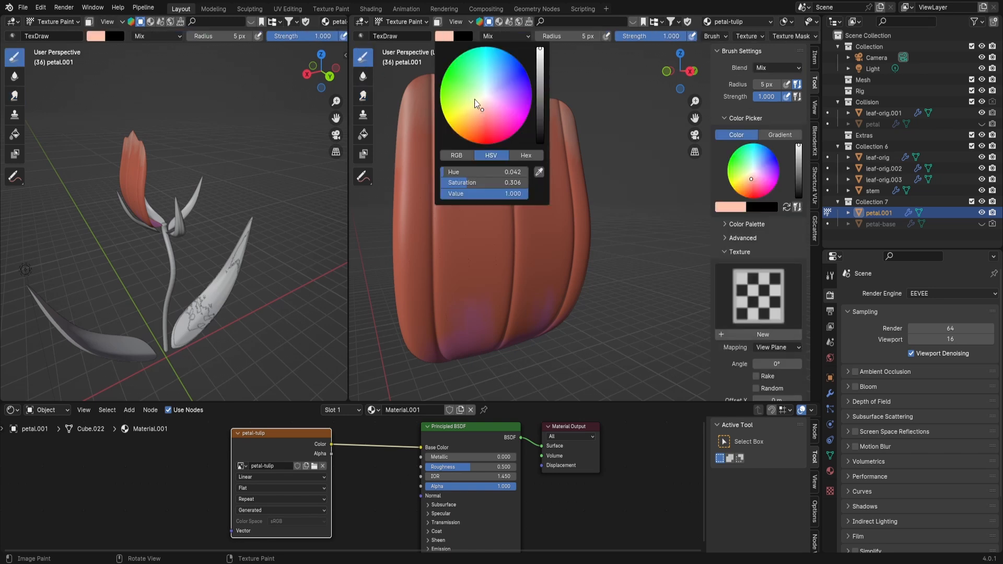
pyautogui.moveTo(490, 117); pyautogui.dragTo(506, 126)
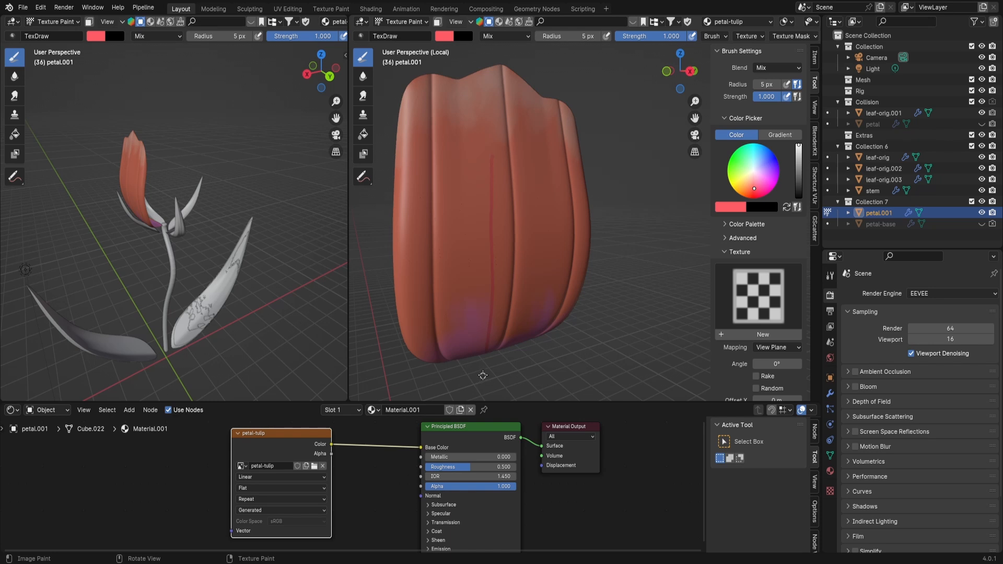
pyautogui.moveTo(666, 75); pyautogui.dragTo(580, 169)
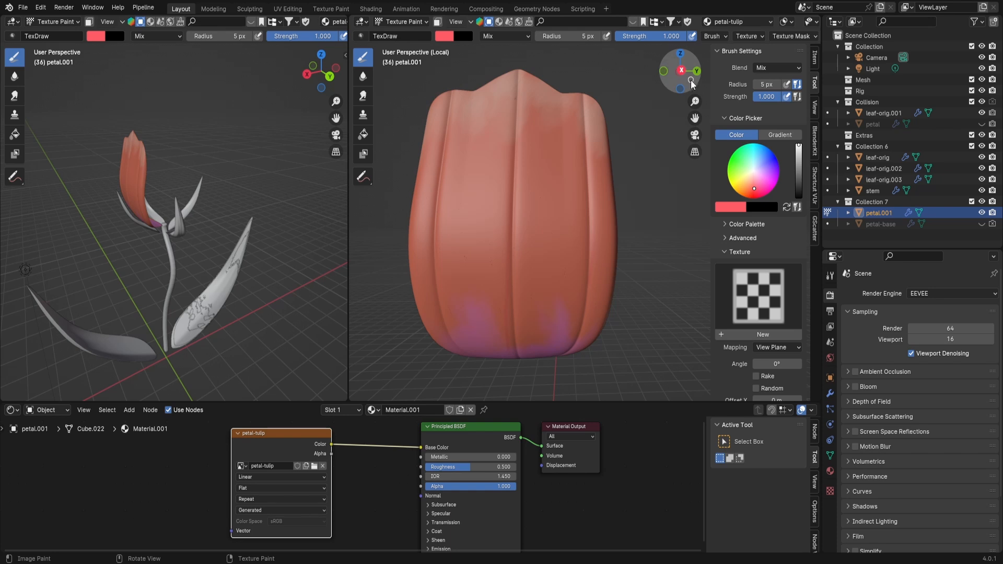
# Paint more thin red vertical streaks around the petal, extending down into the purple base
pyautogui.moveTo(691, 80); pyautogui.dragTo(708, 87)
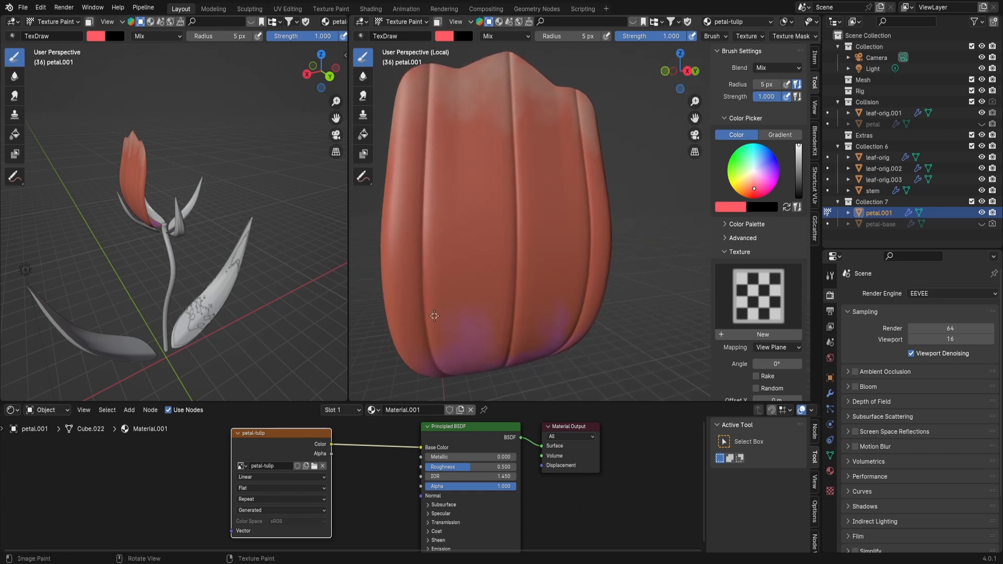
pyautogui.moveTo(691, 80); pyautogui.dragTo(603, 80)
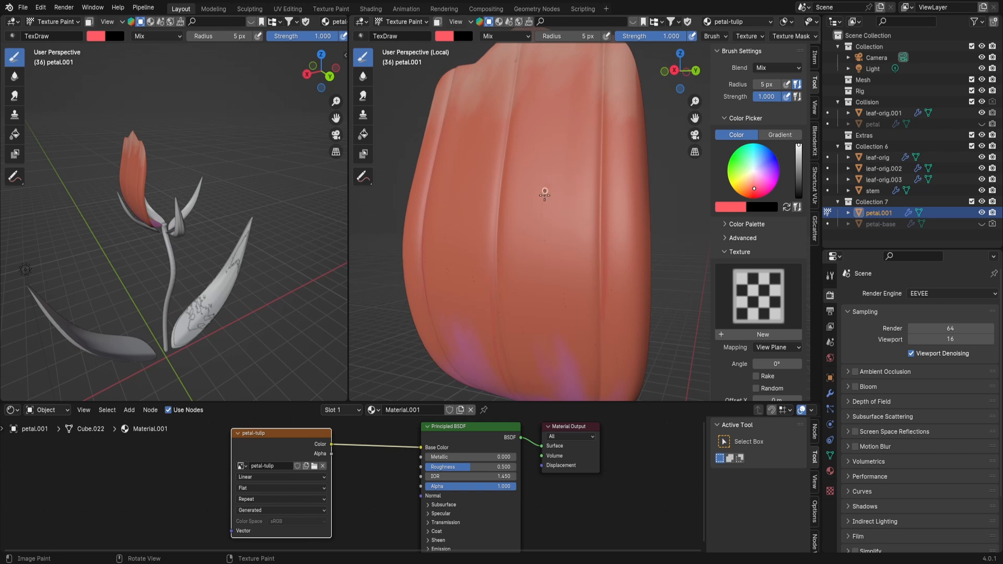
pyautogui.moveTo(695, 113); pyautogui.dragTo(686, 68)
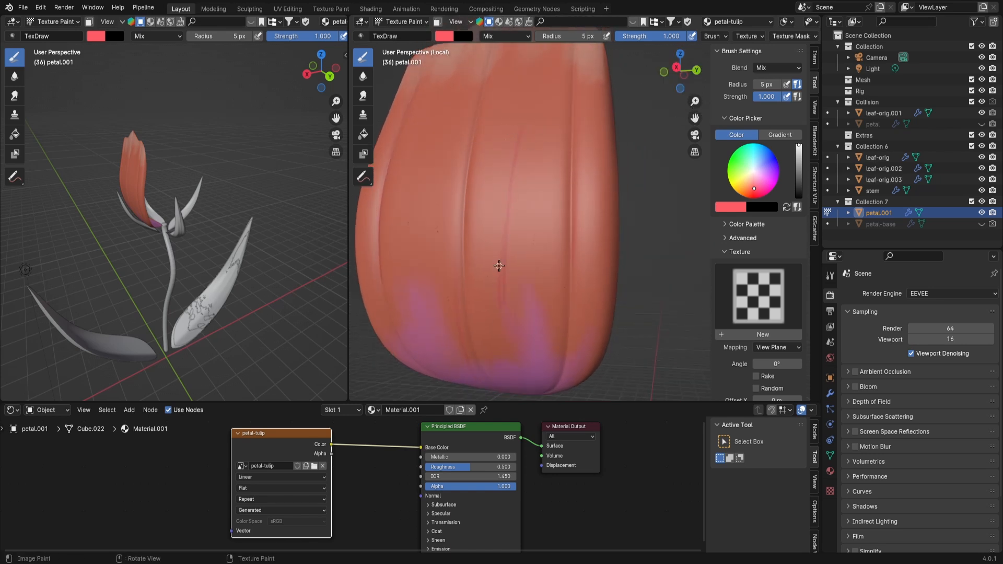
pyautogui.moveTo(675, 92); pyautogui.dragTo(694, 75)
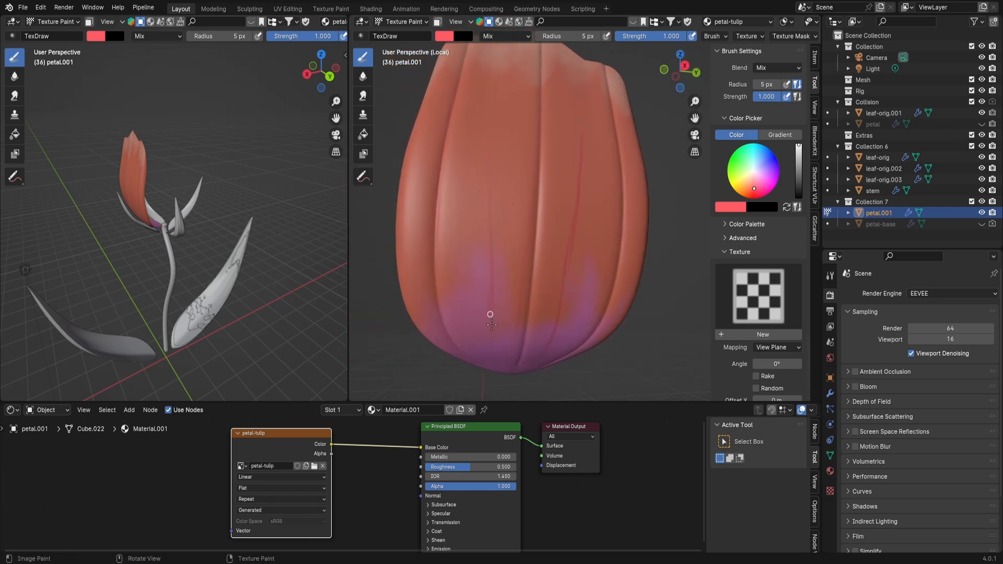
pyautogui.moveTo(666, 102); pyautogui.dragTo(630, 167, button='middle')
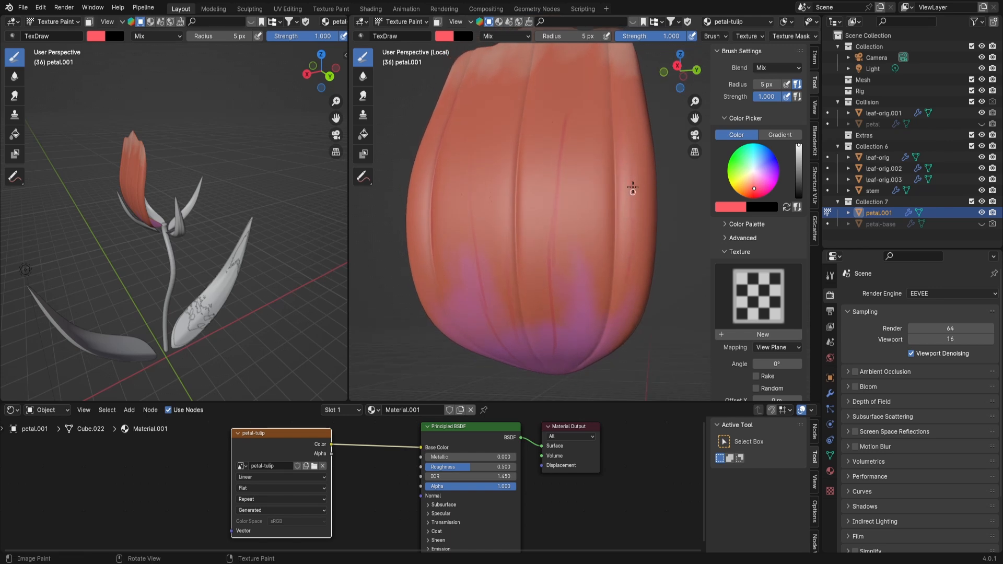
# Switch to the Smear brush with a 63 px radius and smear the red and purple paint around the petal's base
pyautogui.click(363, 95)
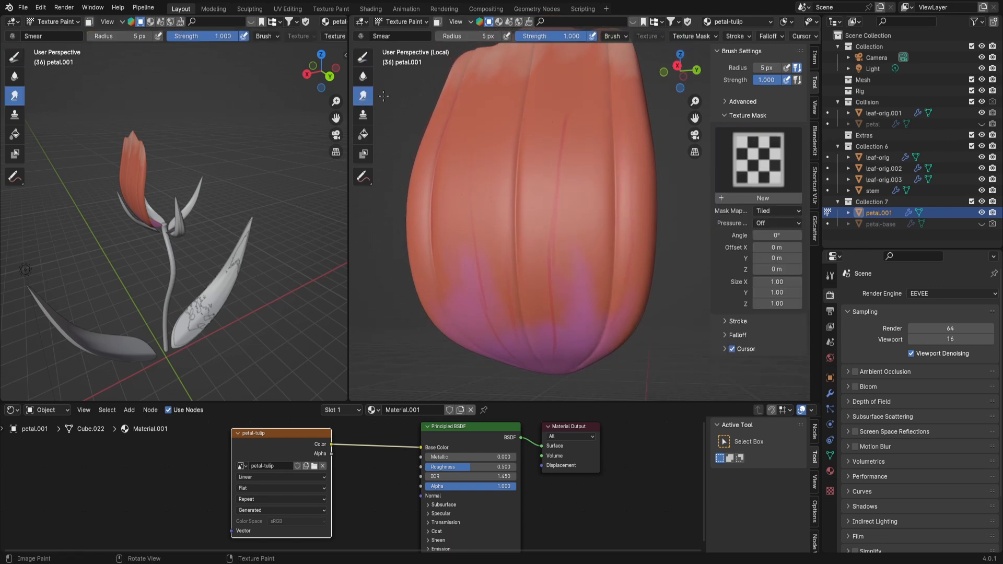
pyautogui.press('f')
pyautogui.click(642, 181)
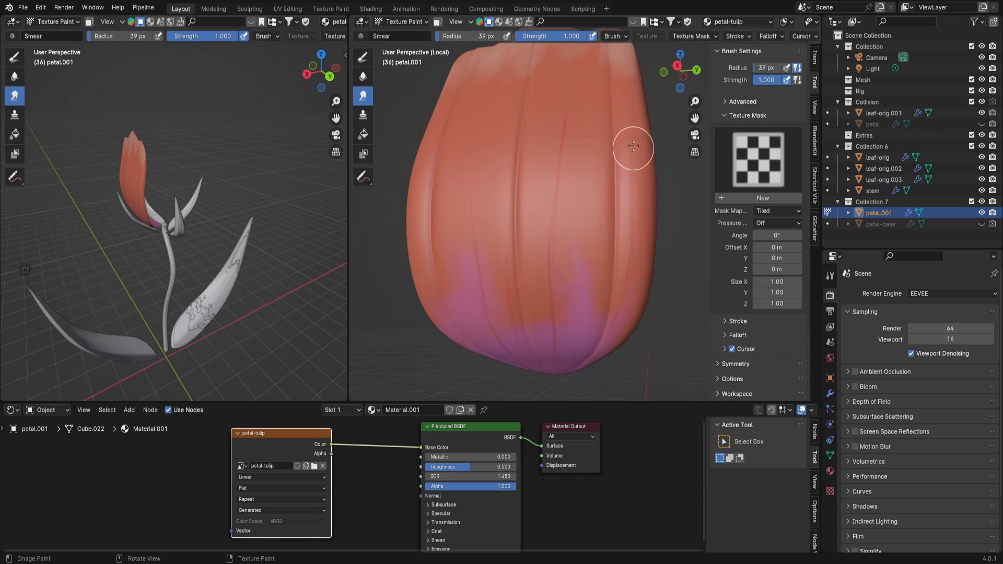
pyautogui.press('f')
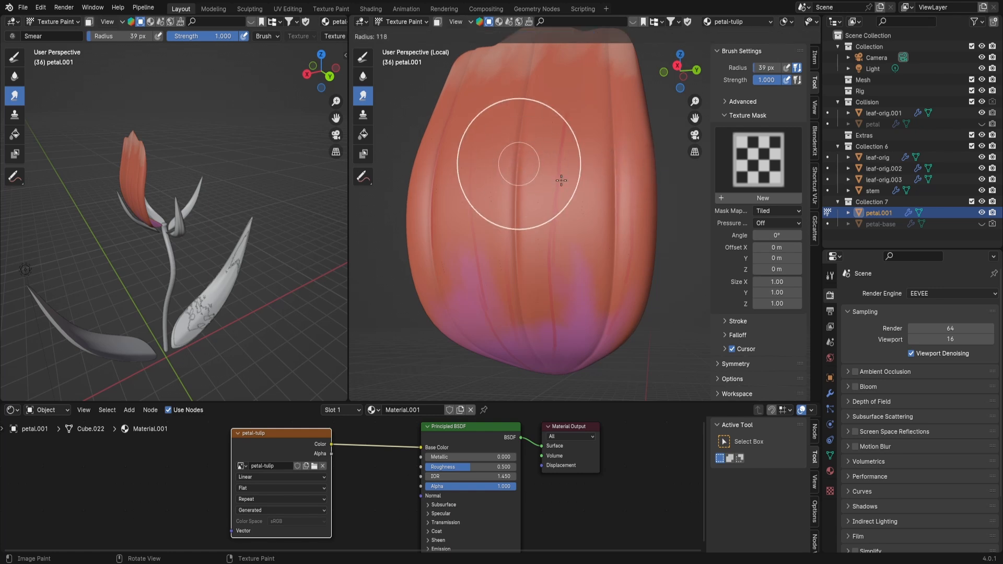
pyautogui.click(529, 159)
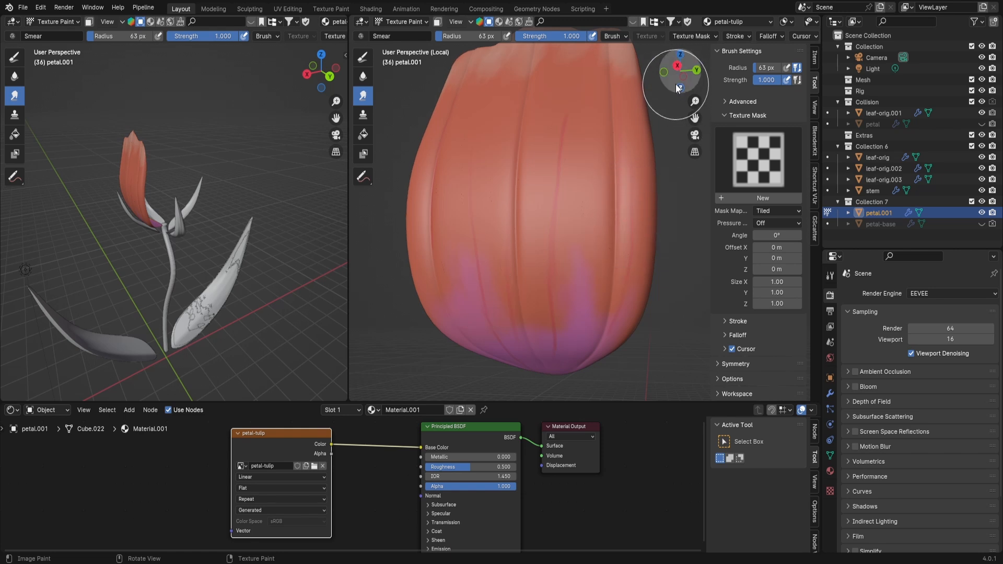
pyautogui.moveTo(679, 72)
pyautogui.mouseDown()
pyautogui.moveTo(738, 93)
pyautogui.moveTo(736, 85)
pyautogui.mouseUp()
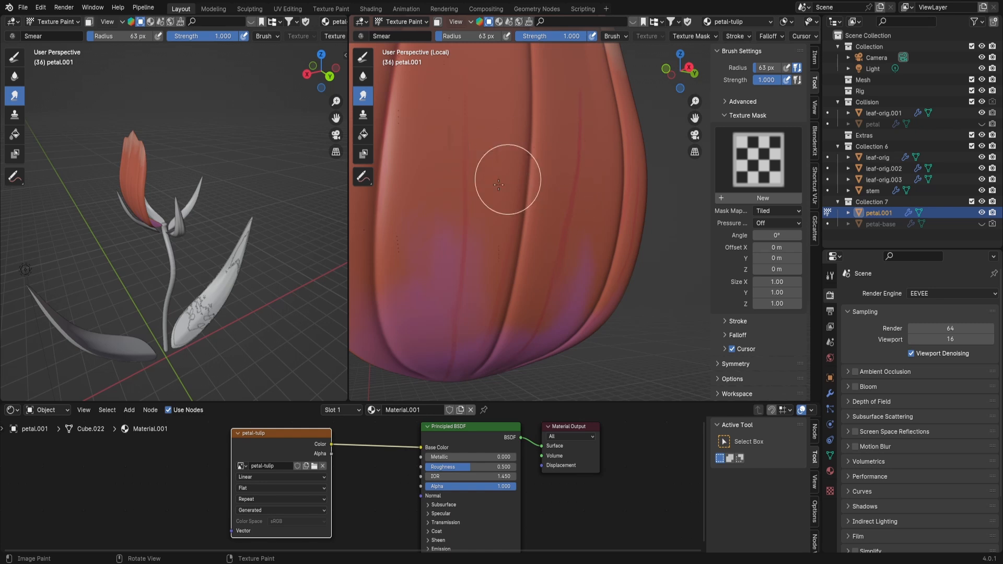
pyautogui.moveTo(694, 119); pyautogui.dragTo(636, 132)
pyautogui.moveTo(514, 225)
pyautogui.mouseDown()
pyautogui.moveTo(488, 105)
pyautogui.moveTo(512, 307)
pyautogui.moveTo(501, 262)
pyautogui.mouseUp()
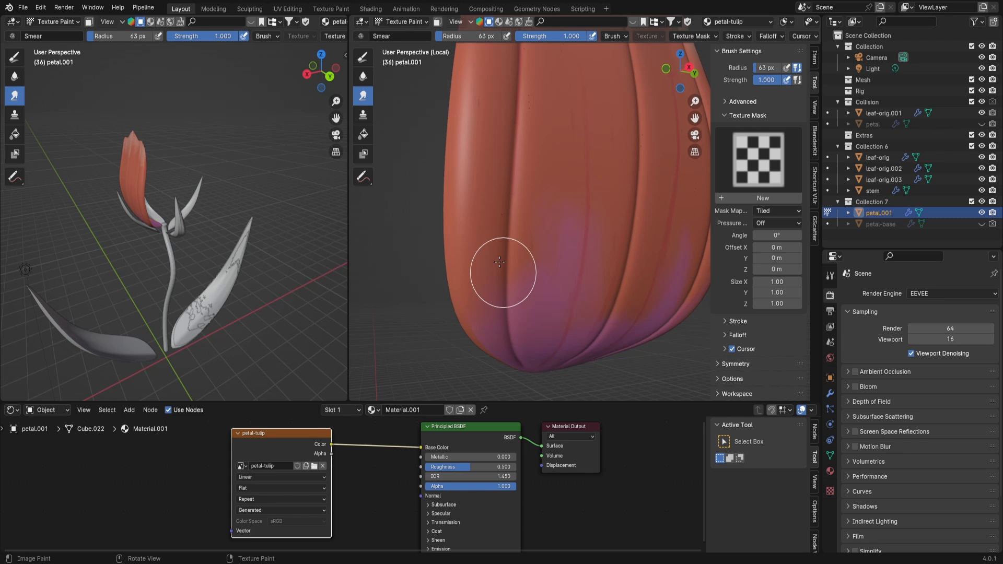
# Switch back to the Draw brush and set its radius to 12 px
pyautogui.click(363, 56)
pyautogui.click(483, 173)
pyautogui.press('f')
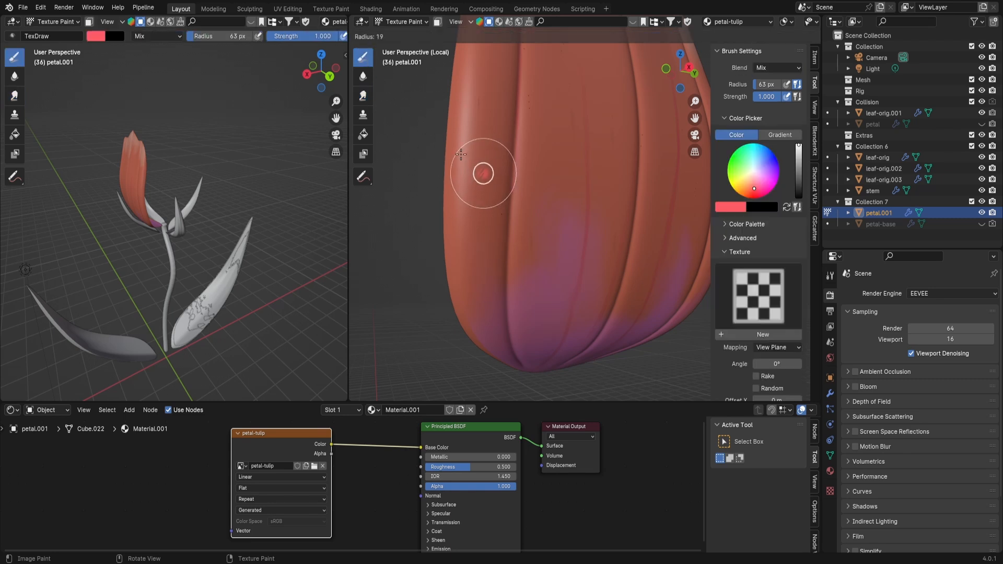
pyautogui.click(457, 151)
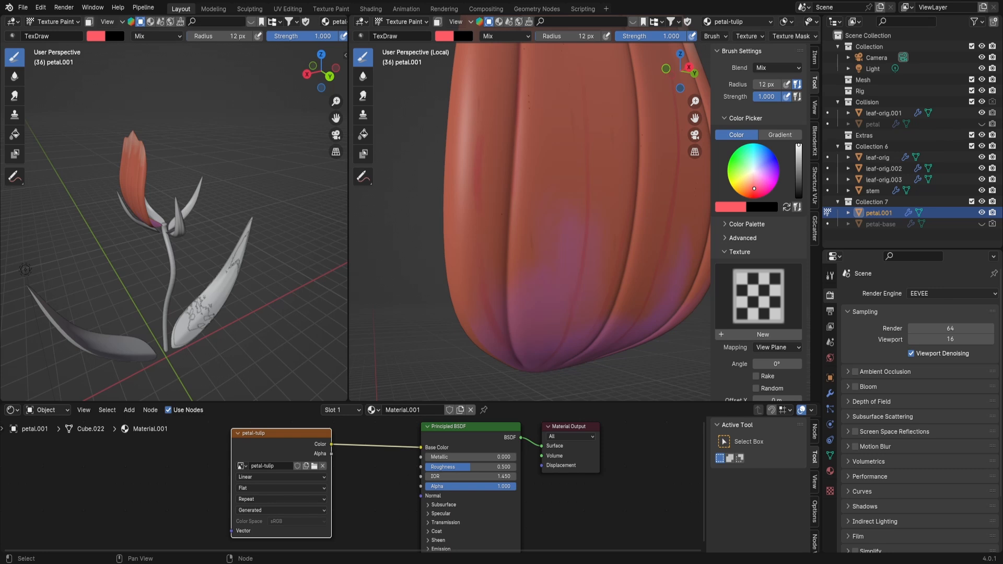
pyautogui.moveTo(695, 111); pyautogui.dragTo(674, 75, button='middle')
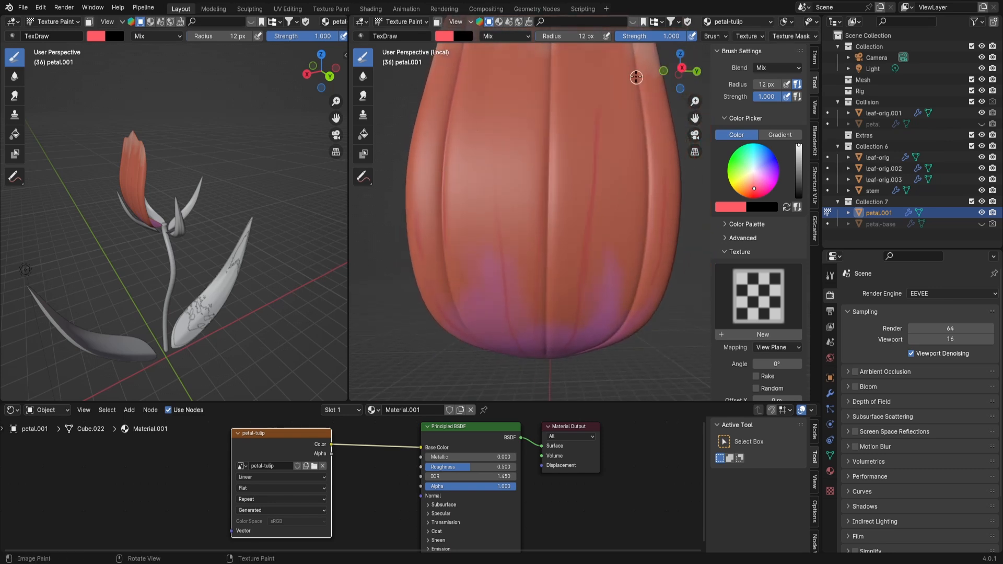
pyautogui.moveTo(695, 118); pyautogui.dragTo(669, 84)
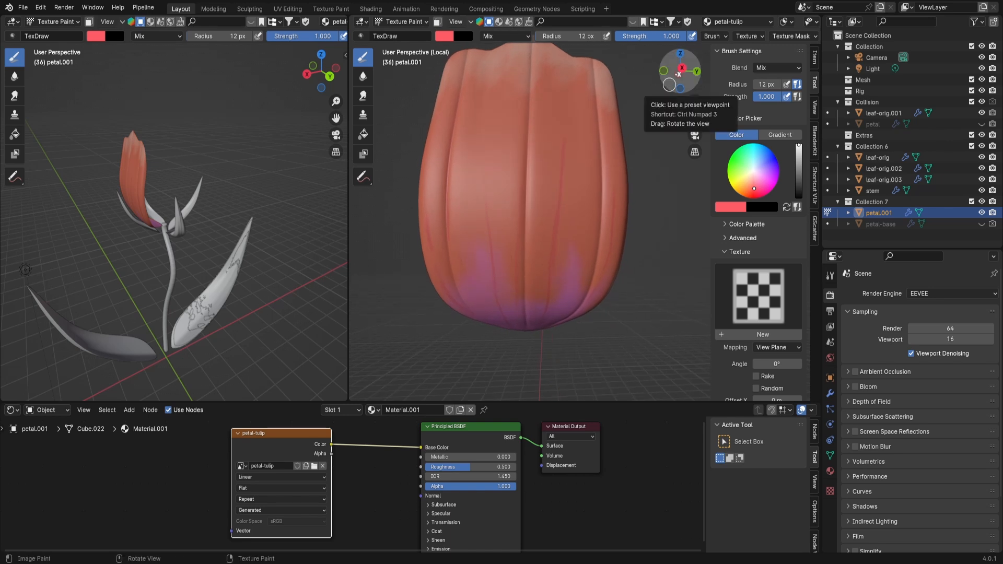
# Set the brush colour to yellow (hue 0.178, saturation 0.544) and paint vertical streaks along the petal's central ridge
pyautogui.click(444, 35)
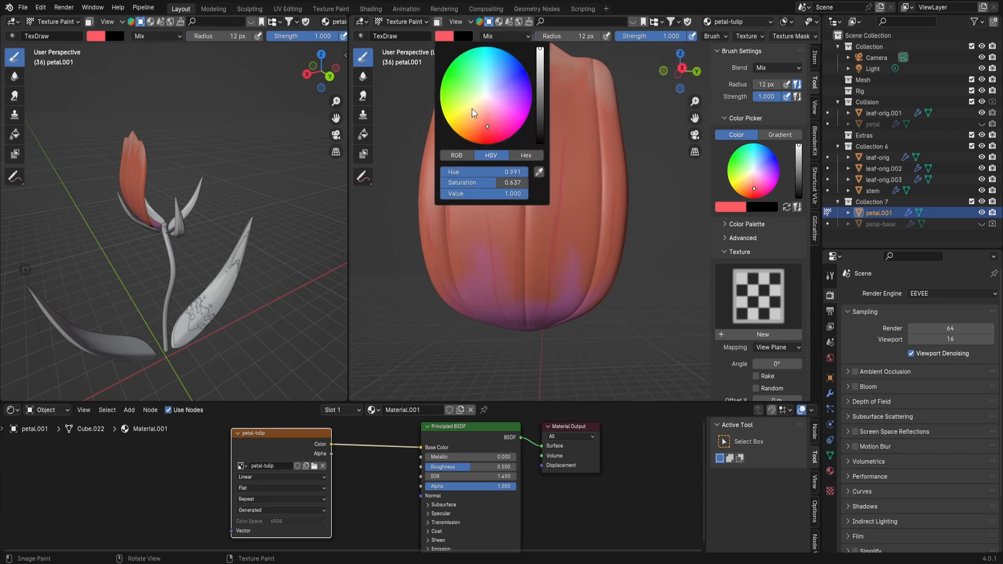
pyautogui.moveTo(472, 108); pyautogui.dragTo(463, 107)
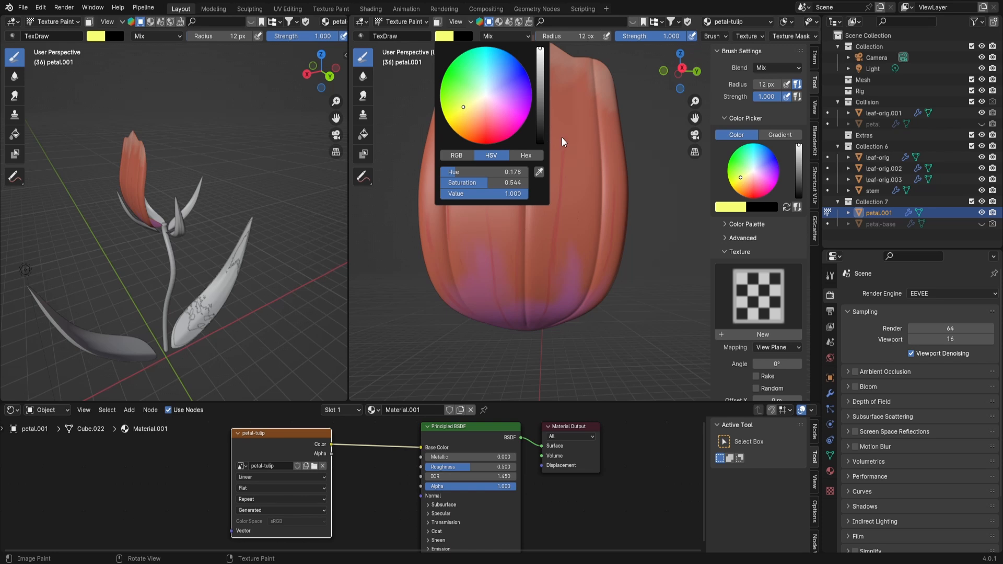
pyautogui.moveTo(536, 120)
pyautogui.mouseDown()
pyautogui.moveTo(527, 230)
pyautogui.moveTo(522, 137)
pyautogui.moveTo(534, 82)
pyautogui.mouseUp()
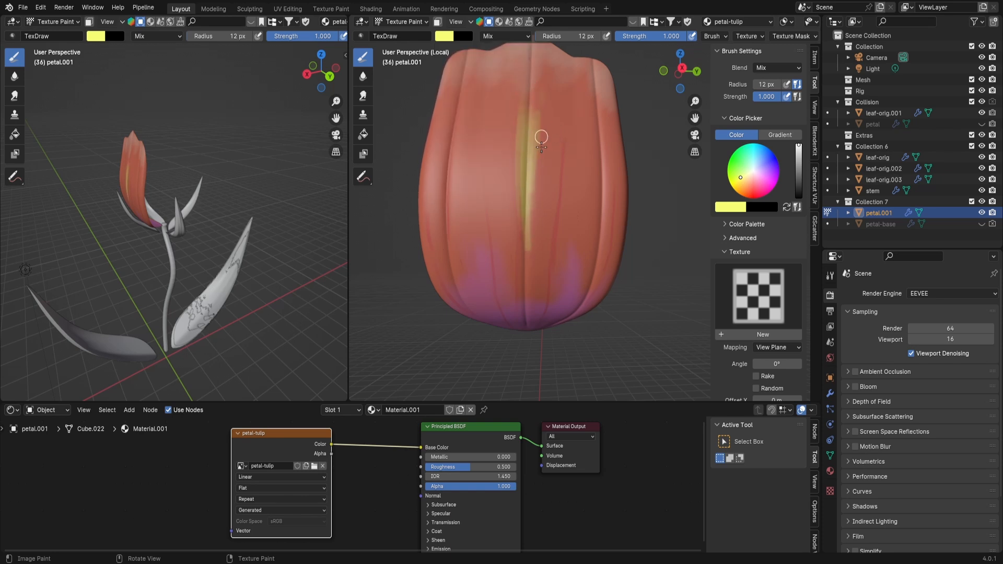
pyautogui.moveTo(541, 146)
pyautogui.mouseDown()
pyautogui.moveTo(538, 228)
pyautogui.moveTo(504, 135)
pyautogui.moveTo(521, 257)
pyautogui.moveTo(530, 224)
pyautogui.moveTo(539, 258)
pyautogui.moveTo(530, 287)
pyautogui.mouseUp()
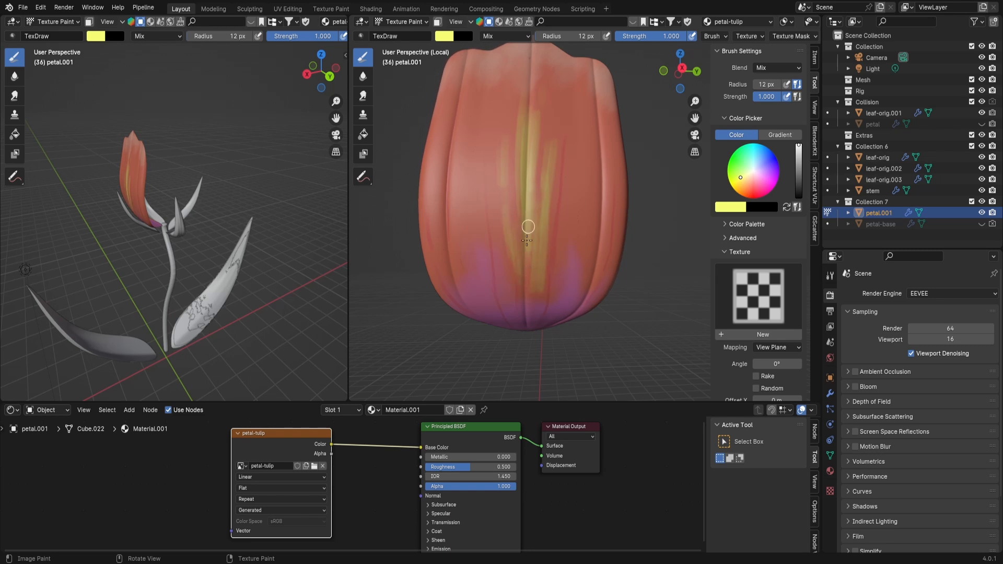
# Blend the yellow streaks into the surrounding orange and purple using the Smear brush with a 64 px radius
pyautogui.click(364, 96)
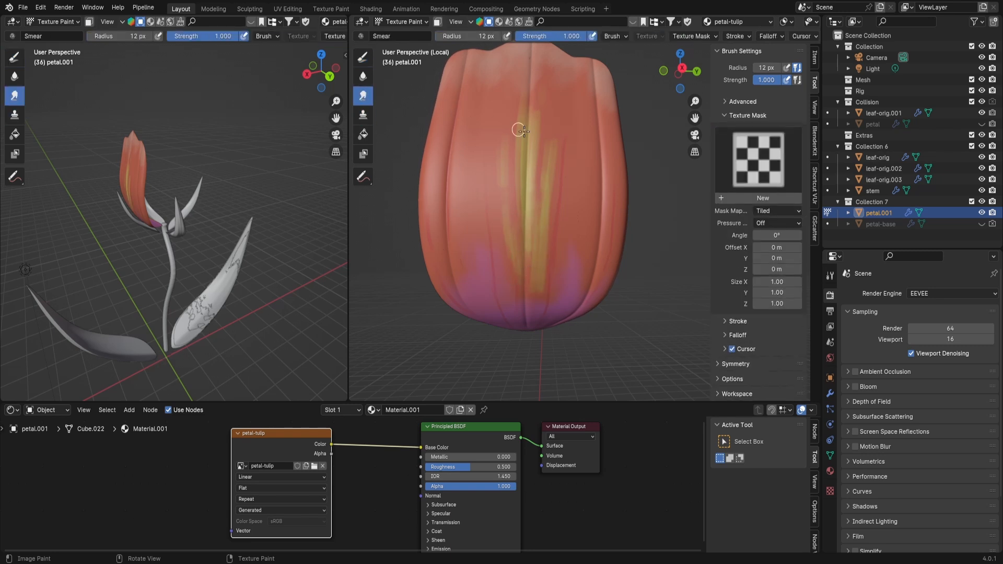
pyautogui.press('f')
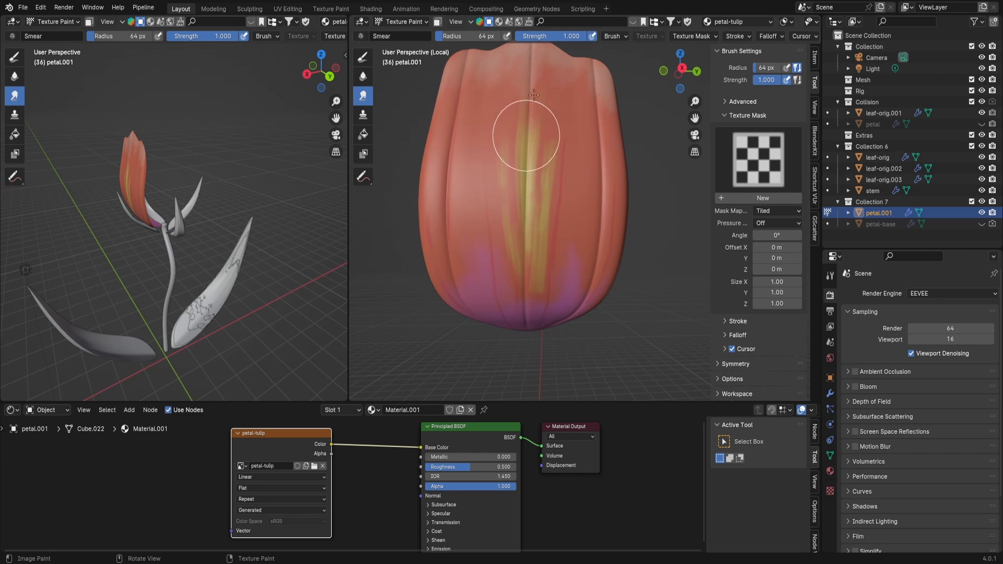
pyautogui.moveTo(535, 107)
pyautogui.mouseDown()
pyautogui.moveTo(529, 212)
pyautogui.moveTo(515, 179)
pyautogui.moveTo(527, 212)
pyautogui.mouseUp()
pyautogui.moveTo(541, 172)
pyautogui.mouseDown()
pyautogui.moveTo(538, 209)
pyautogui.moveTo(542, 188)
pyautogui.moveTo(511, 155)
pyautogui.moveTo(506, 174)
pyautogui.moveTo(535, 203)
pyautogui.moveTo(555, 168)
pyautogui.moveTo(545, 217)
pyautogui.mouseUp()
pyautogui.moveTo(522, 251); pyautogui.dragTo(530, 241)
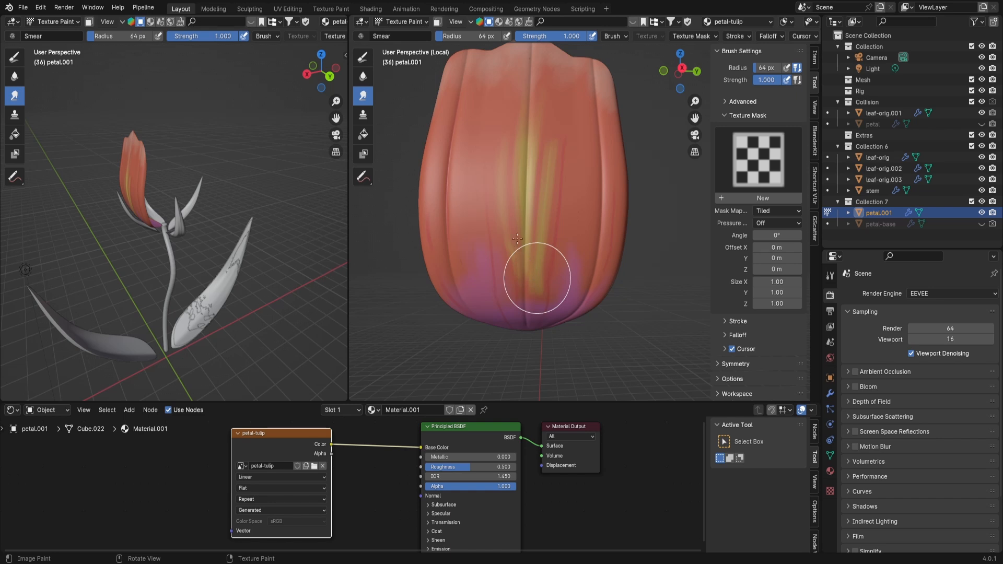
pyautogui.moveTo(514, 251)
pyautogui.mouseDown()
pyautogui.moveTo(511, 287)
pyautogui.moveTo(531, 267)
pyautogui.moveTo(528, 299)
pyautogui.moveTo(533, 257)
pyautogui.moveTo(528, 288)
pyautogui.moveTo(522, 270)
pyautogui.moveTo(564, 146)
pyautogui.moveTo(573, 148)
pyautogui.moveTo(552, 222)
pyautogui.moveTo(554, 130)
pyautogui.moveTo(503, 156)
pyautogui.moveTo(491, 218)
pyautogui.moveTo(493, 161)
pyautogui.moveTo(528, 90)
pyautogui.moveTo(544, 146)
pyautogui.moveTo(535, 187)
pyautogui.mouseUp()
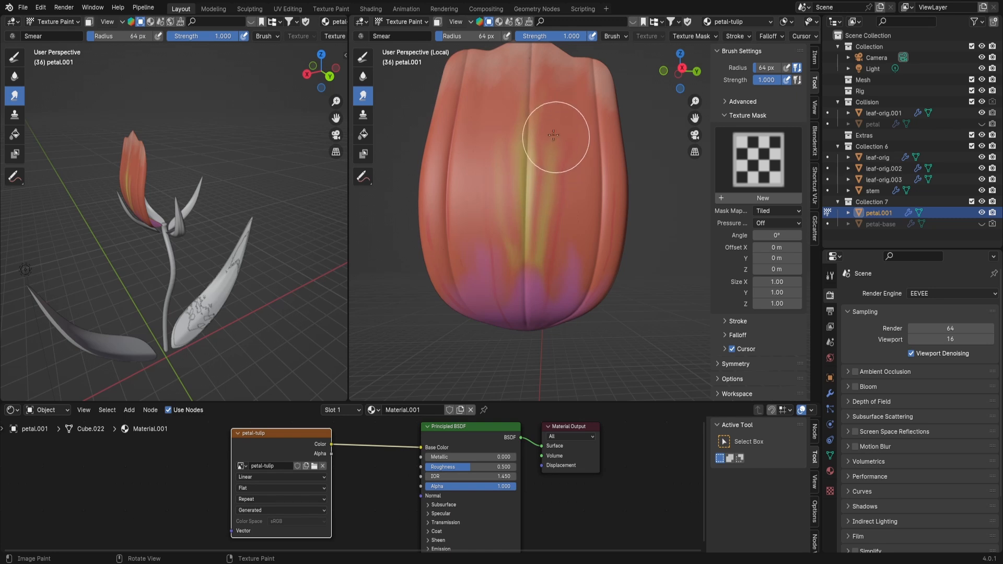
# Set the brush radius to 18 px and switch to the Draw brush
pyautogui.press('f')
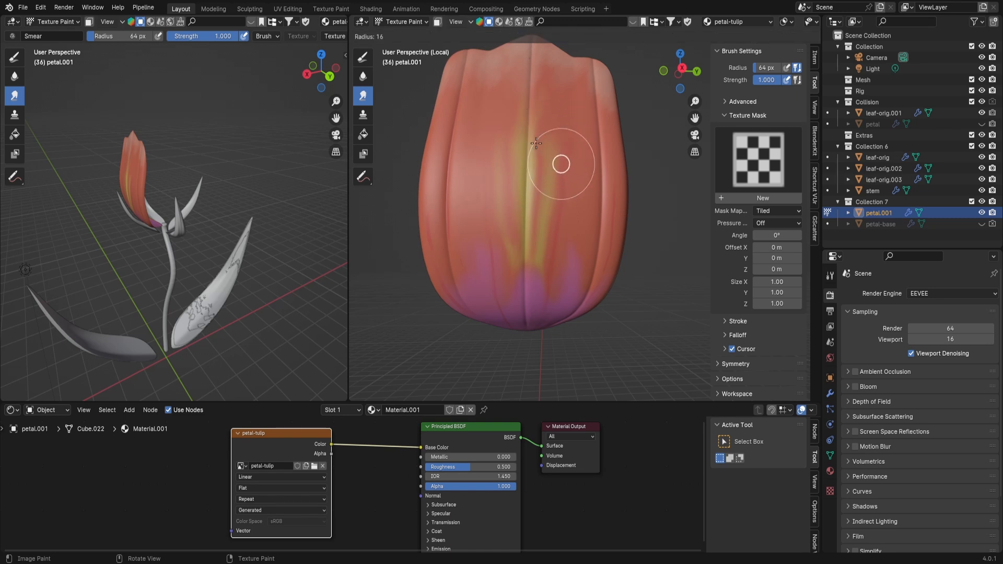
pyautogui.click(536, 144)
pyautogui.click(363, 57)
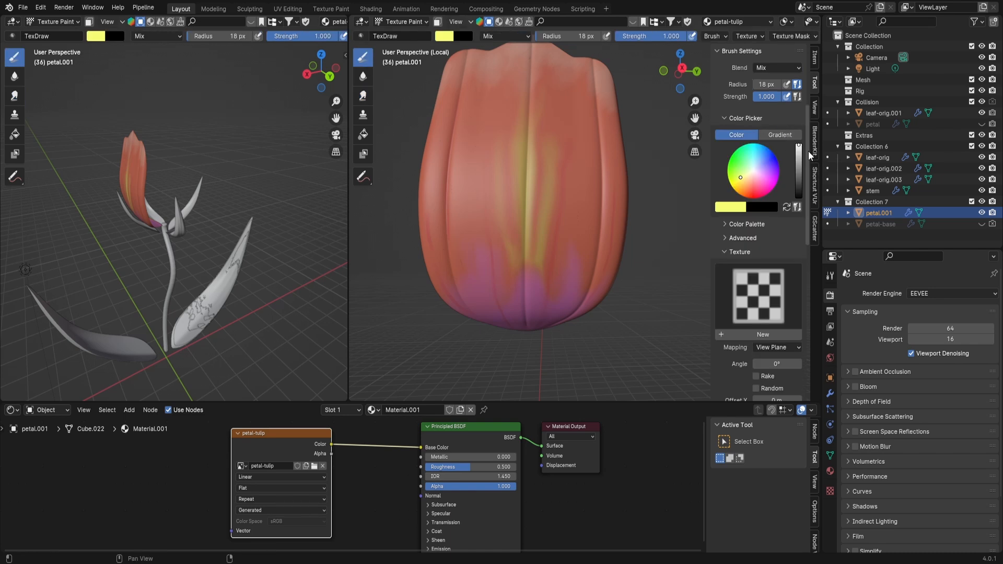
# Remove the two inner points of the Draw brush's custom falloff curve to make it a straight diagonal
pyautogui.moveTo(807, 151); pyautogui.dragTo(792, 335)
pyautogui.click(746, 335)
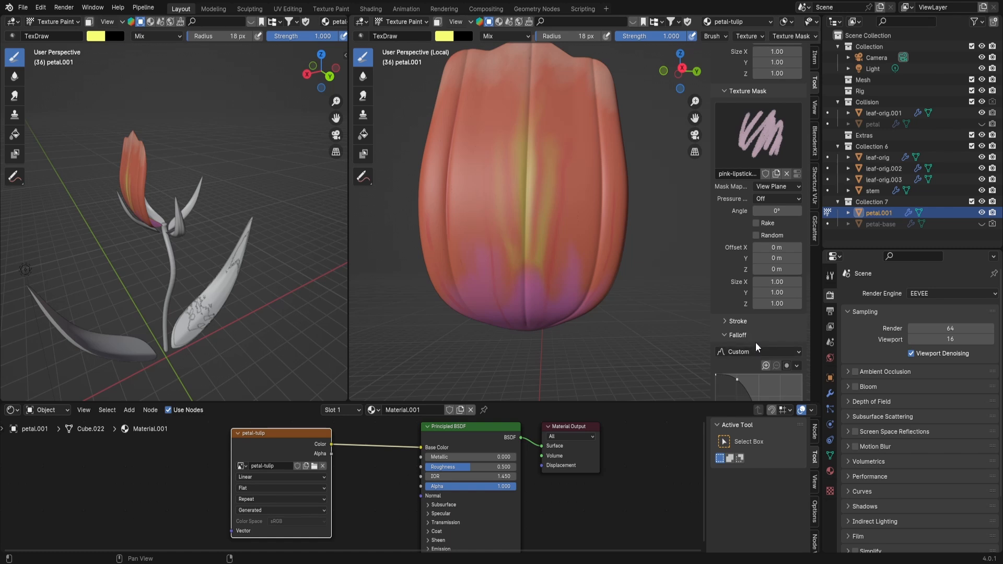
pyautogui.moveTo(808, 226); pyautogui.dragTo(810, 303)
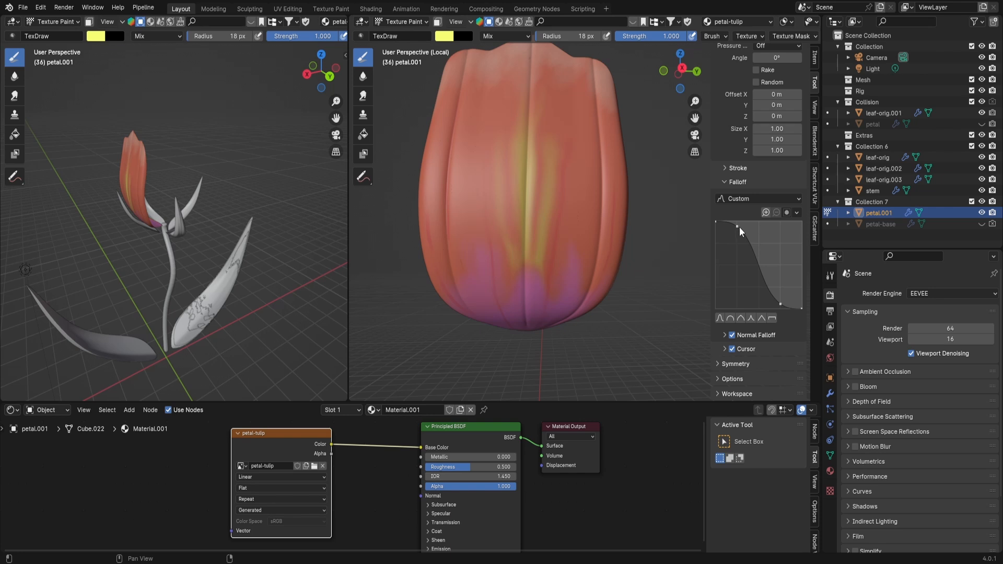
pyautogui.moveTo(738, 226); pyautogui.dragTo(715, 214)
pyautogui.moveTo(780, 304); pyautogui.dragTo(806, 313)
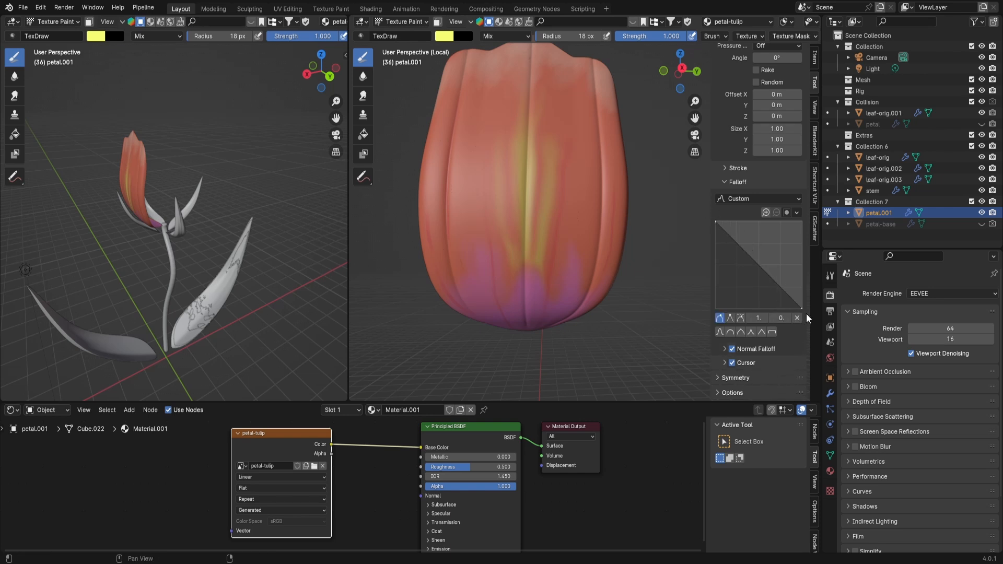
# Try lower start points on the falloff curve with yellow test strokes beside the central ridge, undoing each stroke
pyautogui.moveTo(718, 222); pyautogui.dragTo(718, 288)
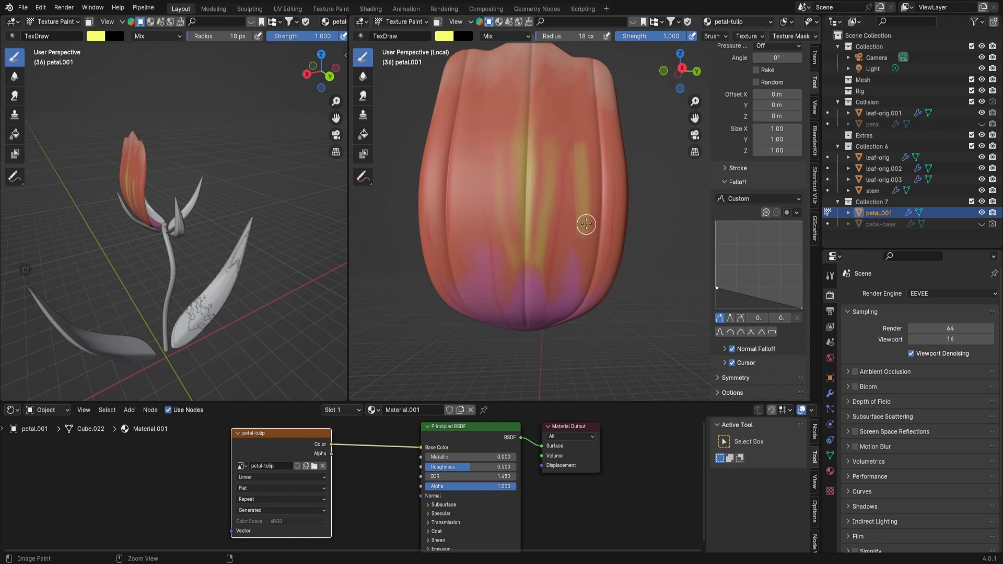
pyautogui.hotkey('ctrl', 'z')
pyautogui.moveTo(722, 289); pyautogui.dragTo(719, 309)
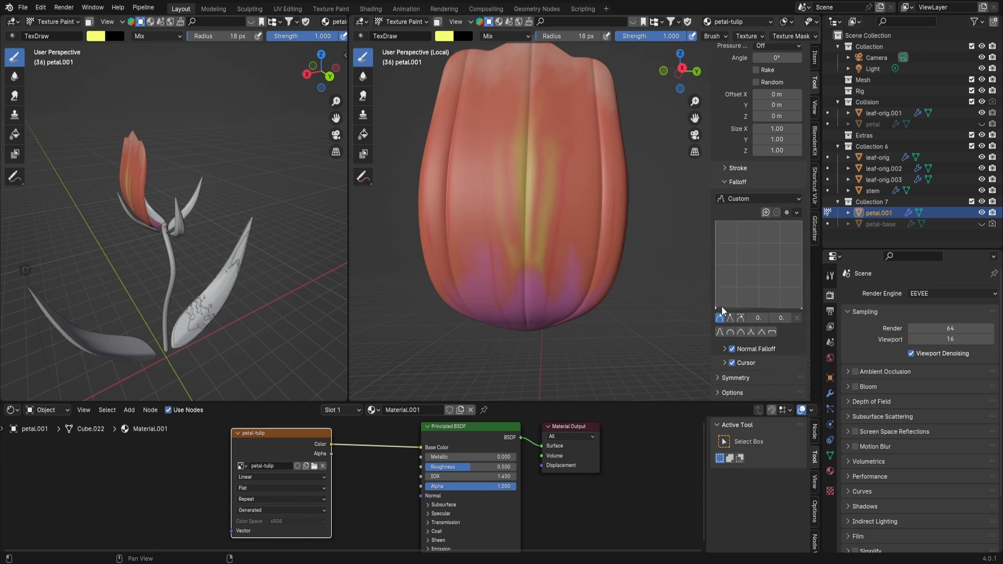
pyautogui.moveTo(718, 309); pyautogui.dragTo(717, 265)
pyautogui.moveTo(582, 163); pyautogui.dragTo(580, 236)
pyautogui.hotkey('ctrl', 'z')
# Raise the falloff curve's start point to full height, then paint and undo yellow test strokes beside the petal's ridge
pyautogui.moveTo(717, 268); pyautogui.dragTo(716, 222)
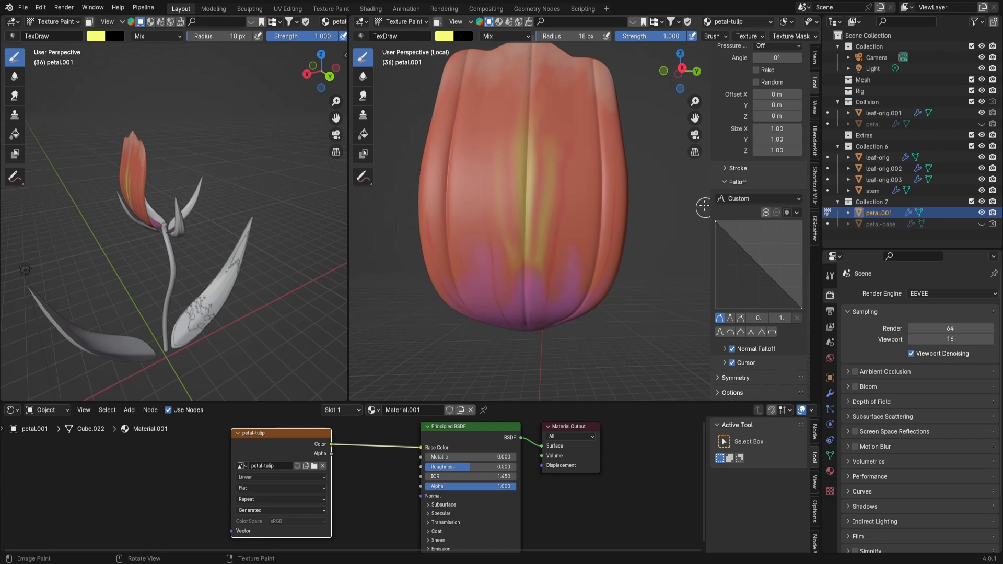
pyautogui.moveTo(583, 154); pyautogui.dragTo(580, 248)
pyautogui.hotkey('ctrl', 'z')
pyautogui.moveTo(695, 101); pyautogui.dragTo(741, 30)
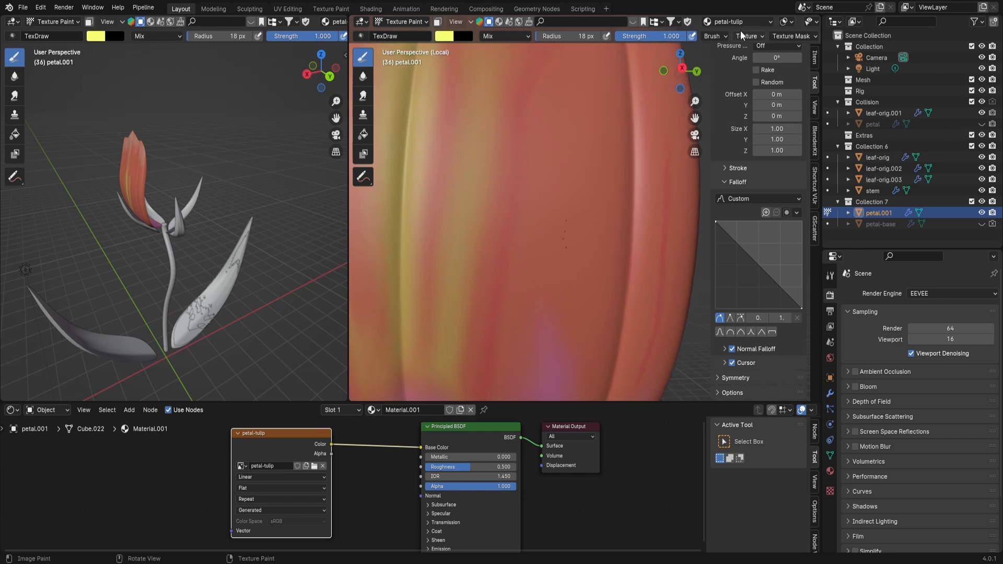
pyautogui.moveTo(601, 205); pyautogui.dragTo(581, 267)
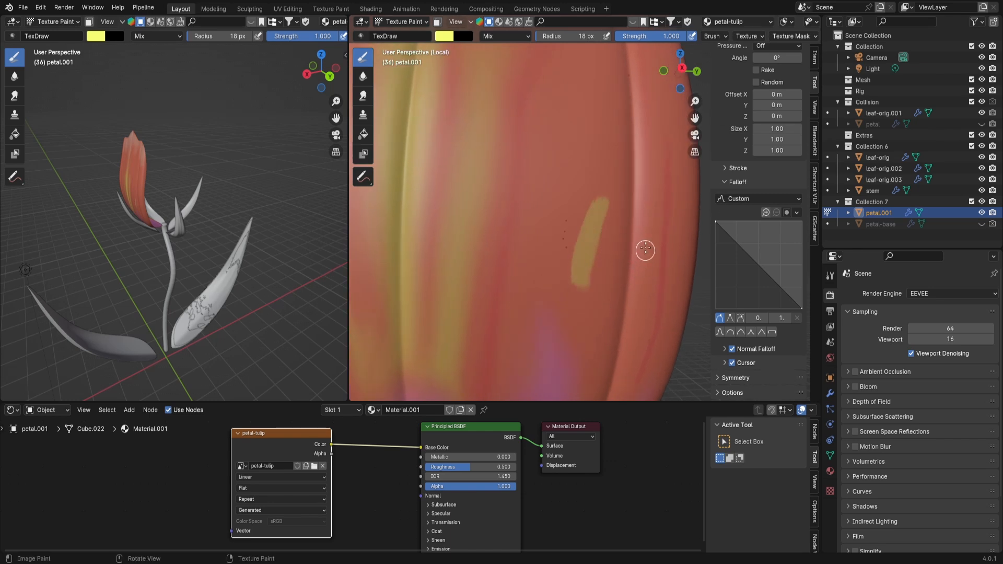
pyautogui.hotkey('ctrl', 'z')
# Lower the falloff curve's start point, test and undo a yellow stroke, and raise the start to about half height
pyautogui.moveTo(715, 223); pyautogui.dragTo(716, 284)
pyautogui.moveTo(595, 236)
pyautogui.mouseDown()
pyautogui.moveTo(582, 302)
pyautogui.moveTo(600, 309)
pyautogui.mouseUp()
pyautogui.hotkey('ctrl', 'z')
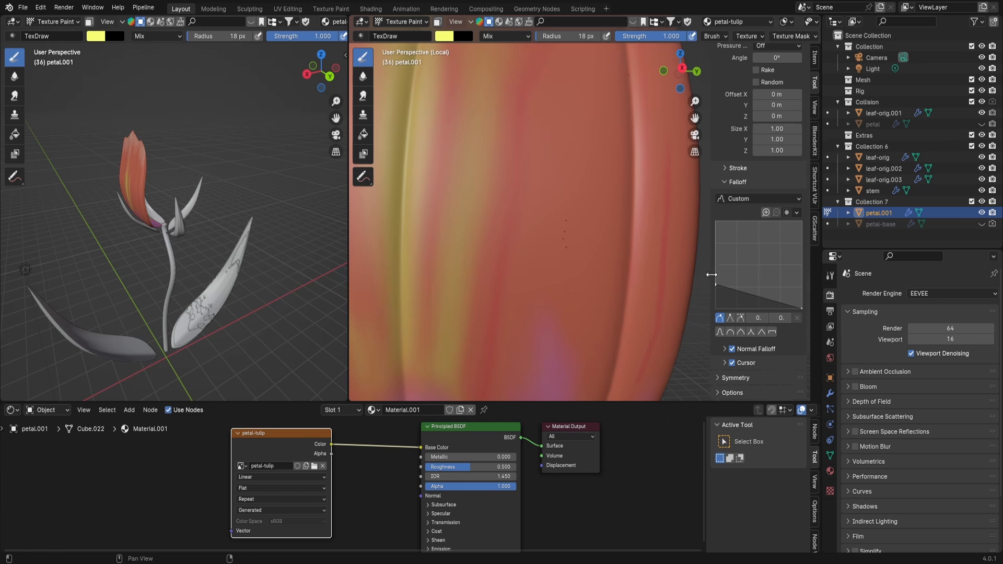
pyautogui.moveTo(716, 294)
pyautogui.mouseDown()
pyautogui.moveTo(716, 306)
pyautogui.moveTo(716, 261)
pyautogui.mouseUp()
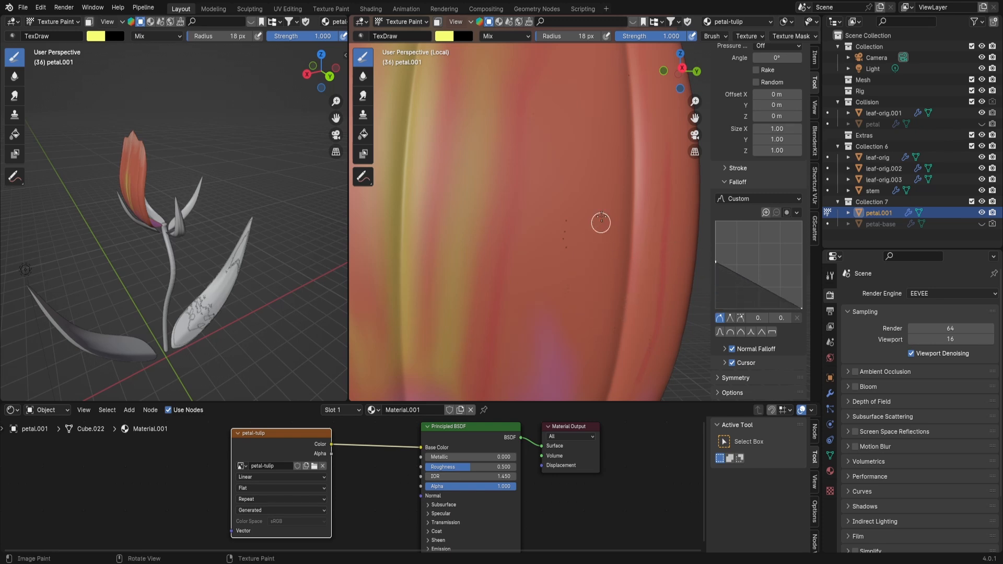
# Paint a yellow test stroke between the central and outer ridges, undo it, and switch to the Smear brush
pyautogui.moveTo(599, 217); pyautogui.dragTo(609, 293)
pyautogui.hotkey('ctrl', 'z')
pyautogui.click(364, 98)
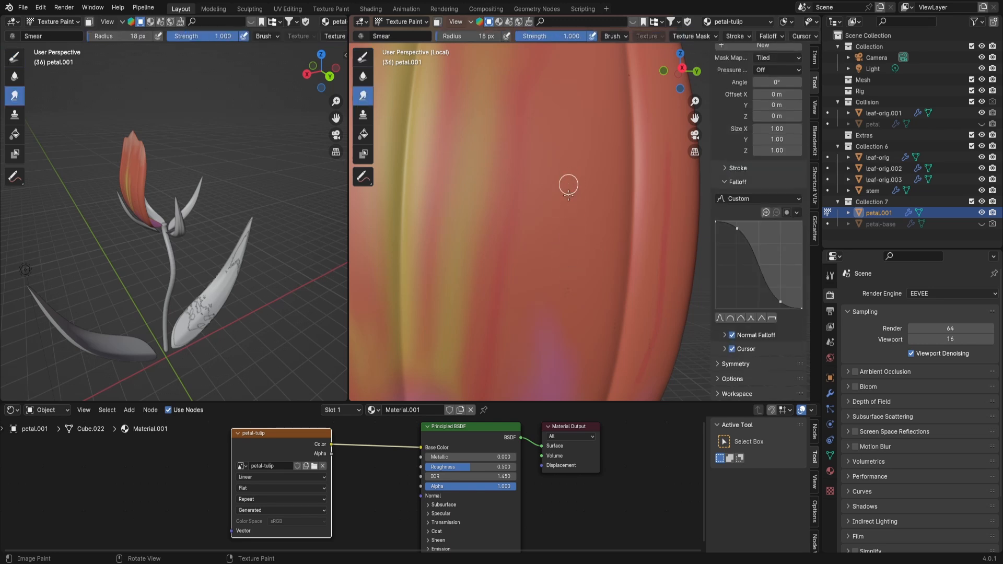
pyautogui.moveTo(695, 101); pyautogui.dragTo(647, 242)
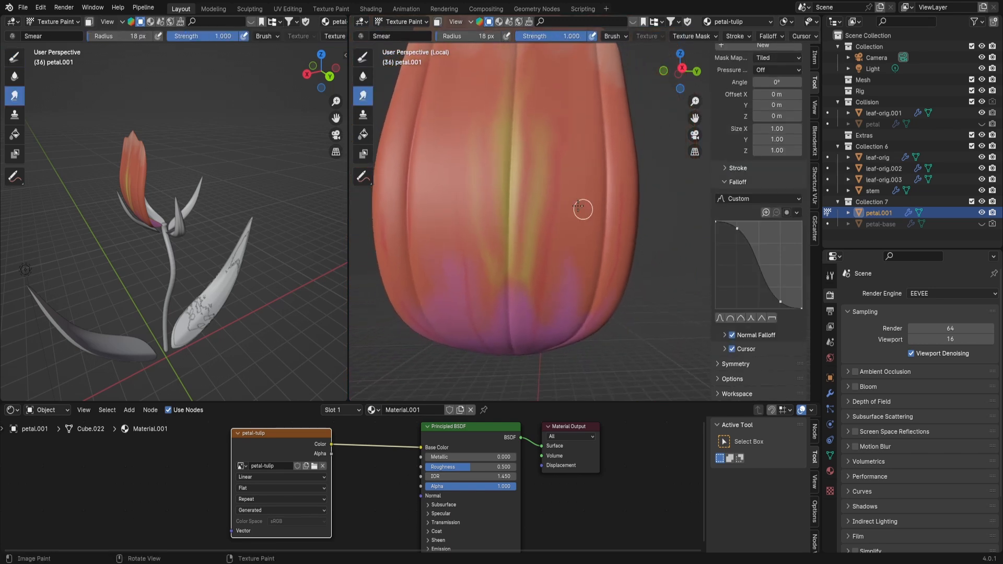
# Paint thin red veins on both sides of the petal's central ridge using the Draw brush in red at a 6 px radius
pyautogui.press('f')
pyautogui.click(556, 184)
pyautogui.click(364, 59)
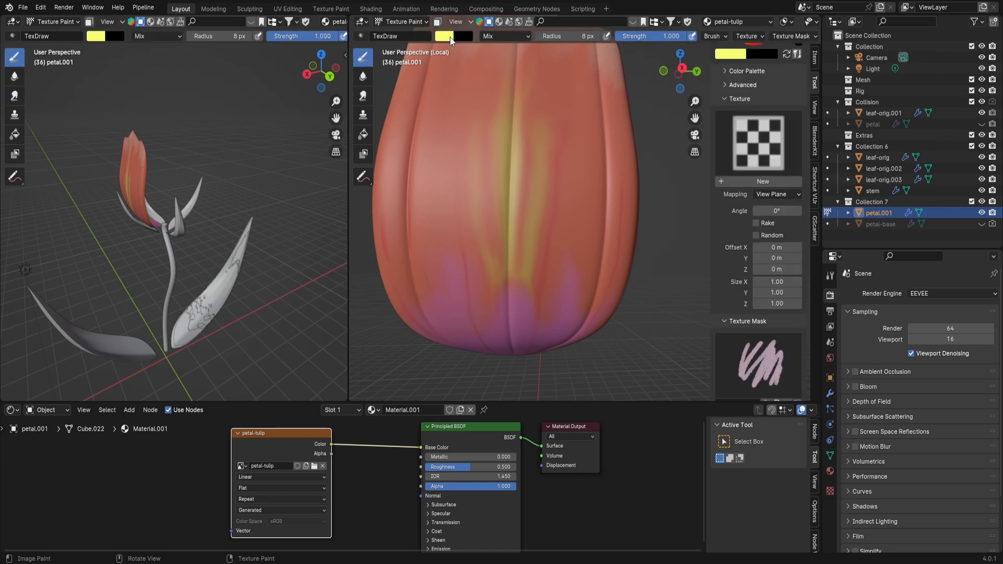
pyautogui.click(445, 36)
pyautogui.click(483, 129)
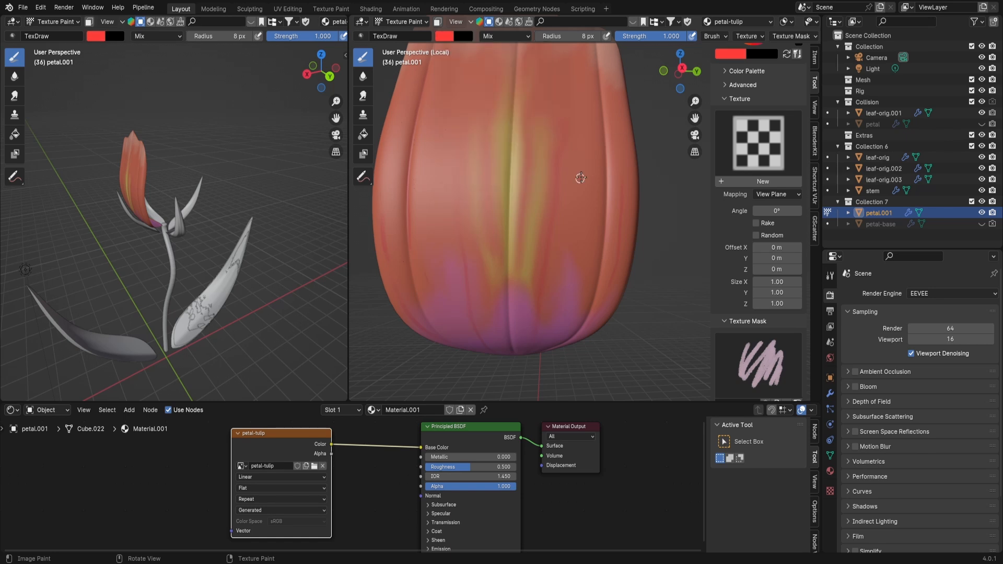
pyautogui.press('f')
pyautogui.click(585, 175)
pyautogui.moveTo(695, 100); pyautogui.dragTo(693, 86)
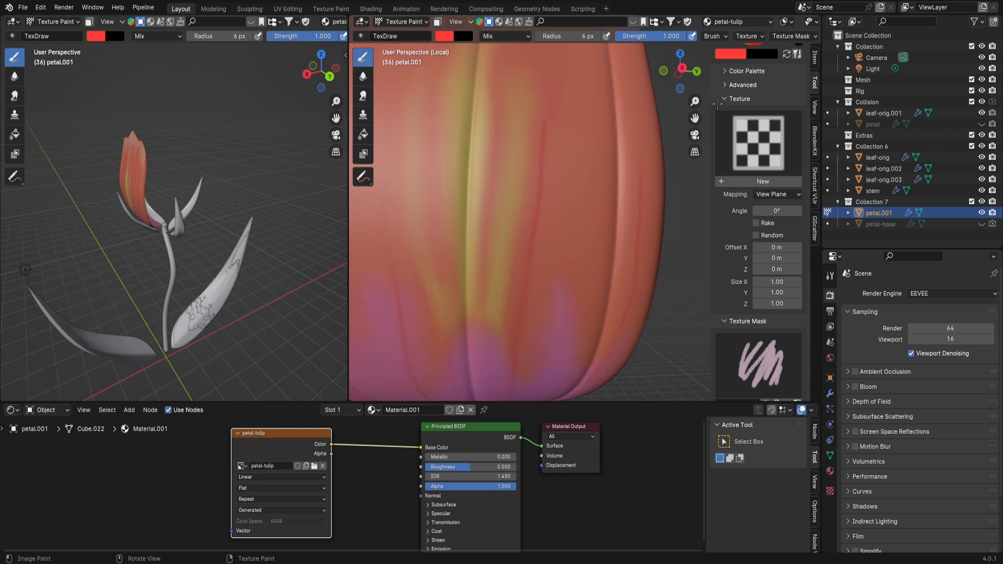
pyautogui.moveTo(695, 118); pyautogui.dragTo(791, 95)
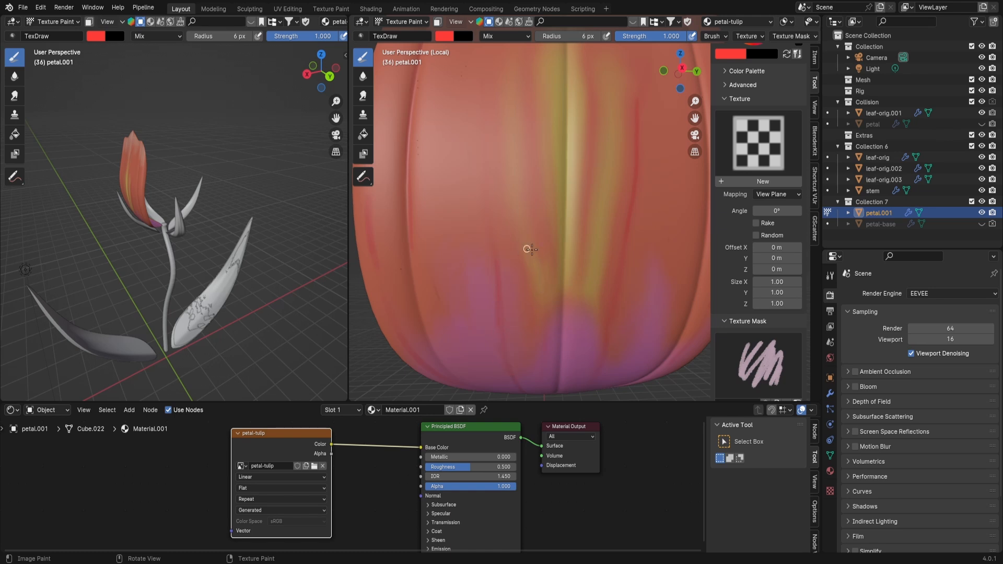
# Try the Smooth falloff preset on the Draw brush and return it to Custom
pyautogui.moveTo(807, 164)
pyautogui.mouseDown()
pyautogui.moveTo(803, 242)
pyautogui.moveTo(789, 272)
pyautogui.mouseUp()
pyautogui.click(752, 231)
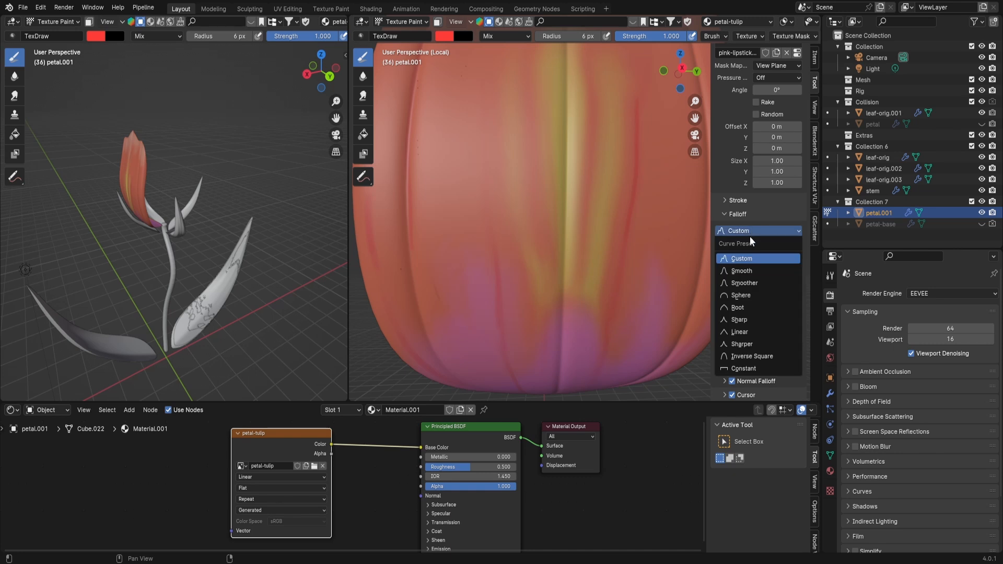
pyautogui.click(754, 257)
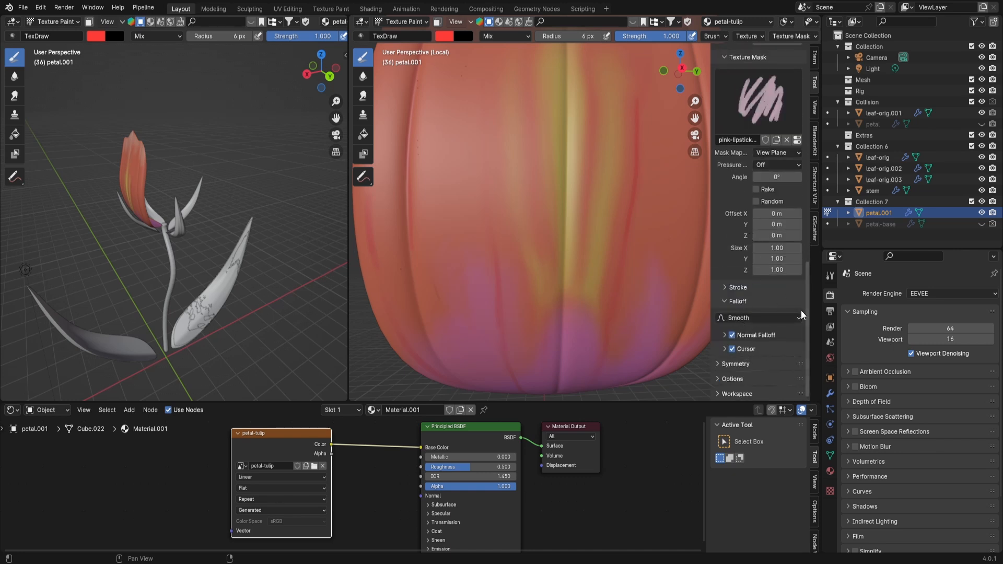
pyautogui.click(742, 302)
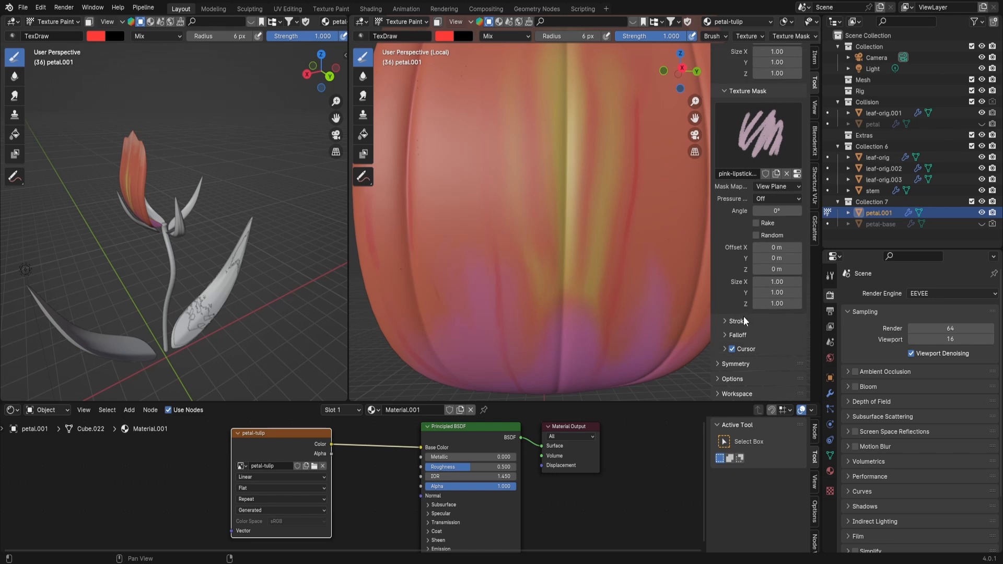
pyautogui.click(739, 335)
pyautogui.click(742, 350)
pyautogui.click(742, 375)
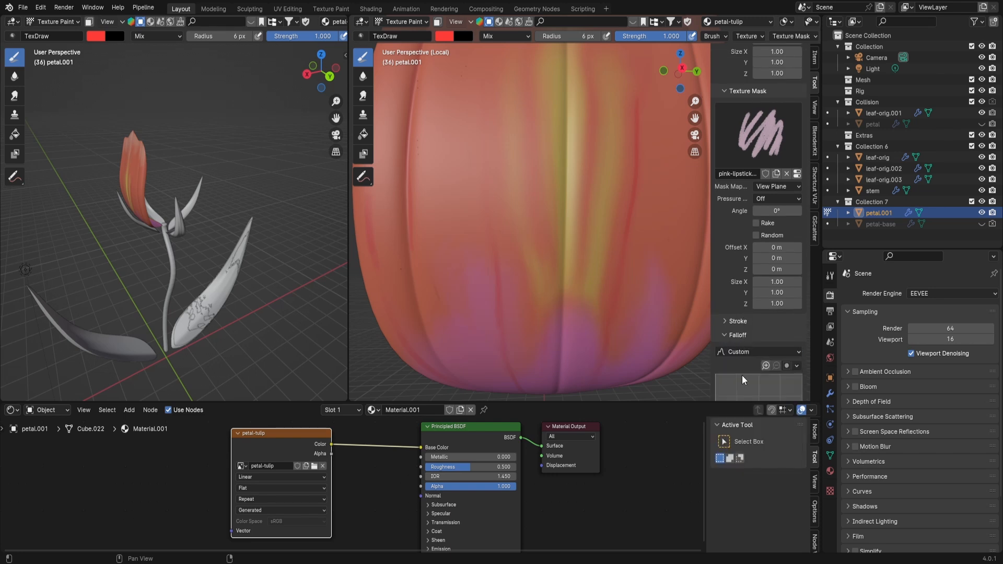
# Reset the Draw brush's custom falloff curve to its default shape
pyautogui.moveTo(808, 236); pyautogui.dragTo(807, 299)
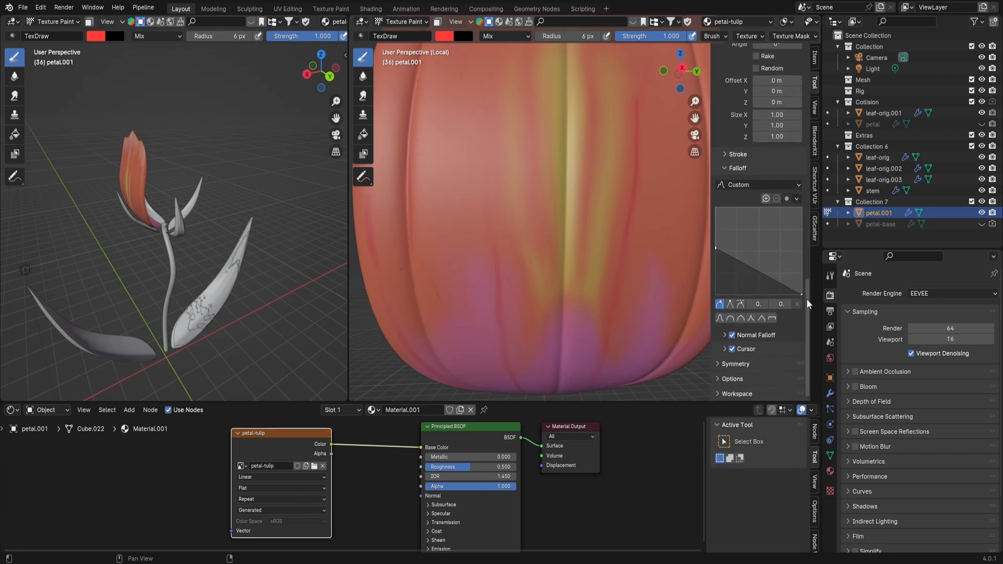
pyautogui.click(797, 200)
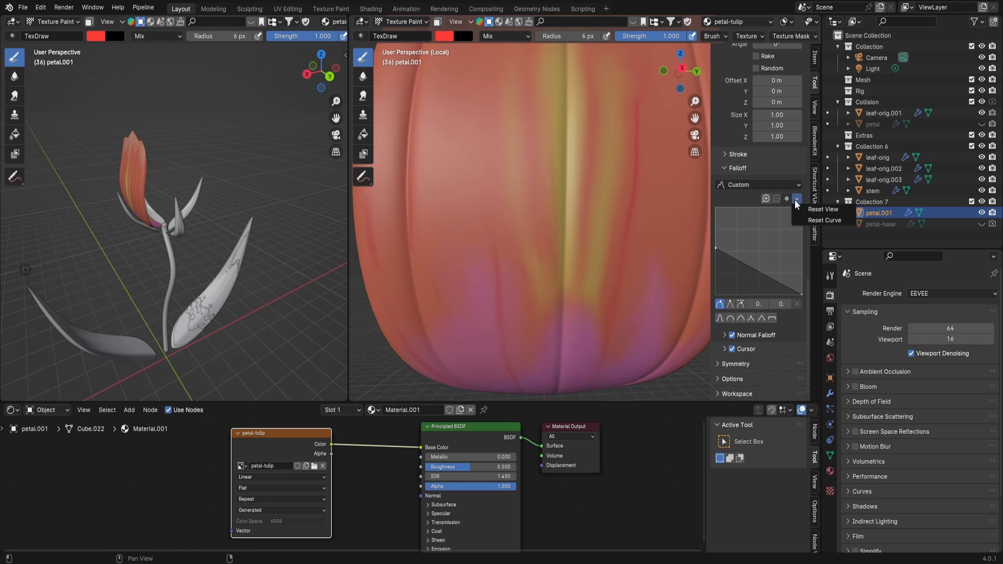
pyautogui.click(813, 220)
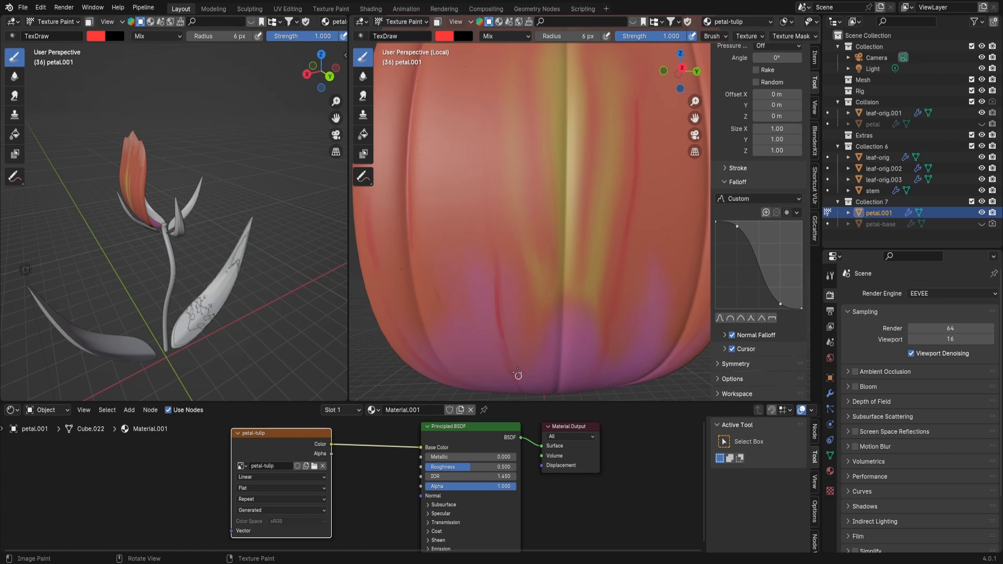
# Paint more thin red veins with the 6 px Draw brush on the petal's lower left side and purple base
pyautogui.press('f')
pyautogui.click(596, 187)
pyautogui.moveTo(662, 183); pyautogui.dragTo(601, 195, button='middle')
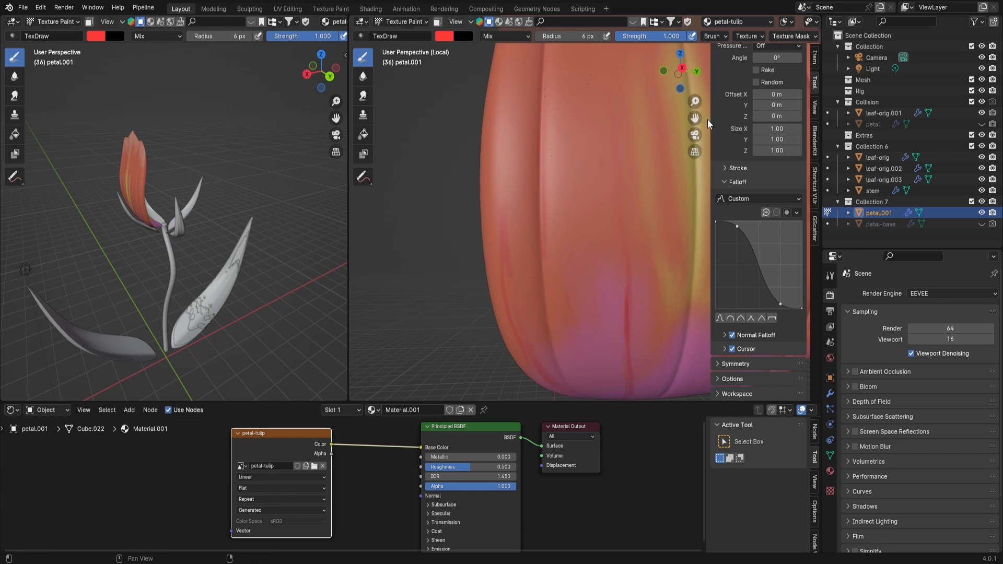
pyautogui.moveTo(696, 102); pyautogui.dragTo(653, 163)
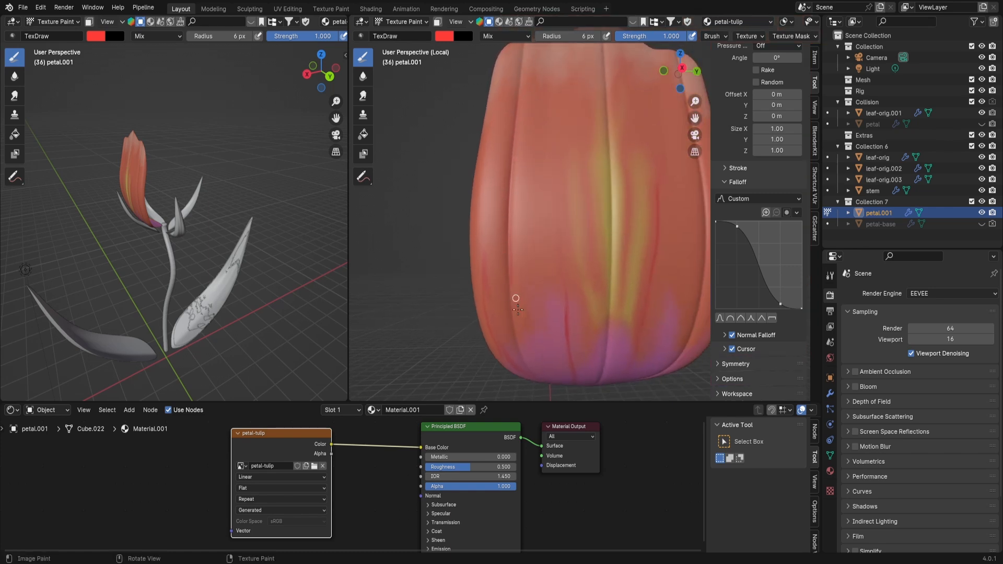
pyautogui.moveTo(695, 118); pyautogui.dragTo(589, 134)
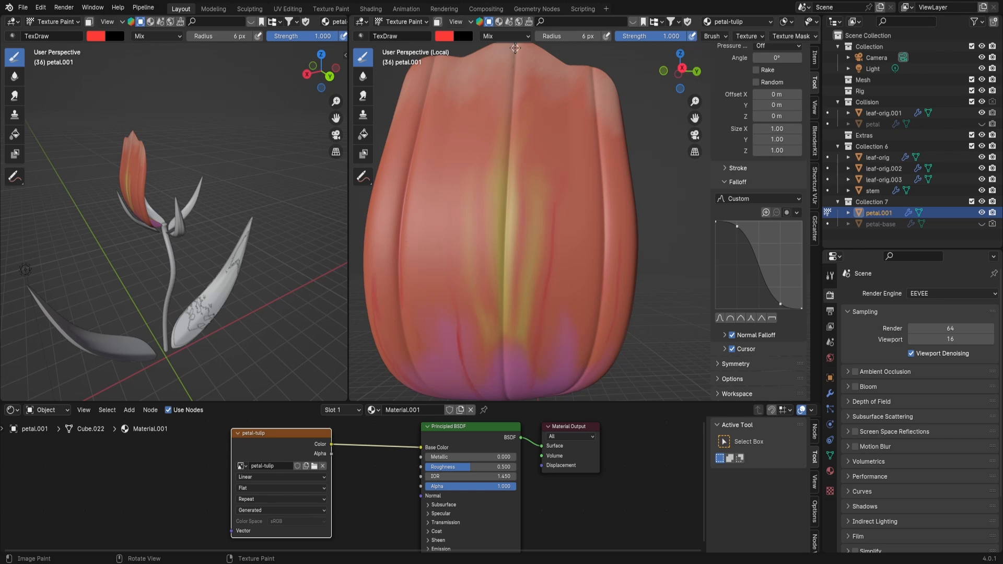
# Blend the red veins with the Smear brush and draw more fine red veins down the purple base toward the petal's lower tip
pyautogui.click(362, 96)
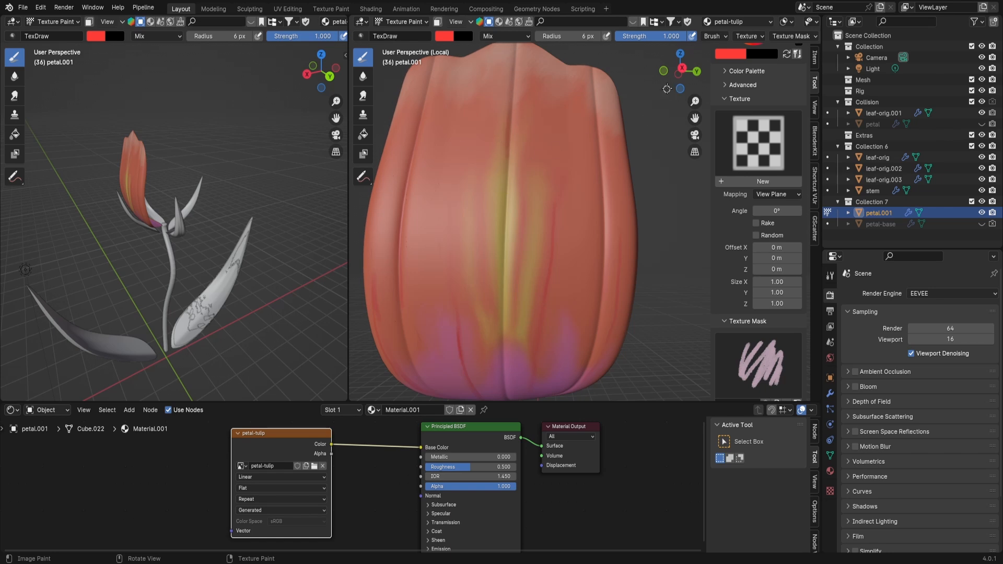
pyautogui.moveTo(667, 89); pyautogui.dragTo(601, 100, button='middle')
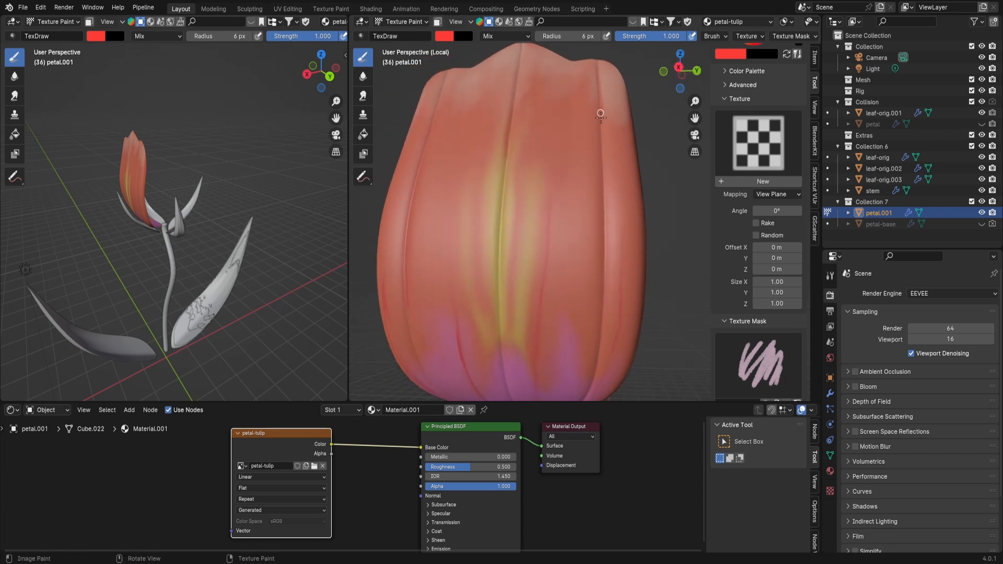
pyautogui.moveTo(700, 105); pyautogui.dragTo(674, 16)
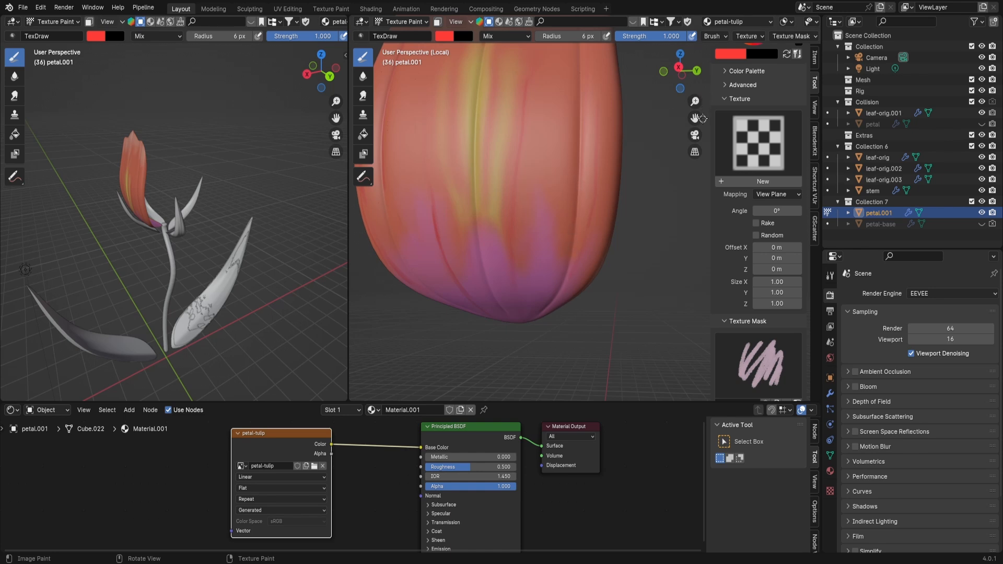
pyautogui.moveTo(699, 118); pyautogui.dragTo(699, 32)
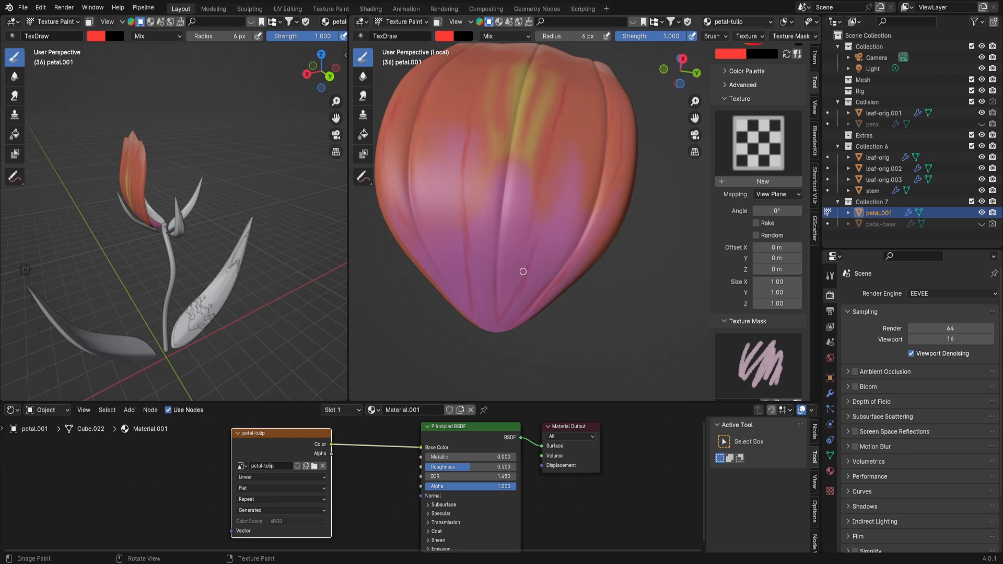
# Set the brush colour to a warm light yellow and paint thin veins converging at the petal's lower tip
pyautogui.click(448, 41)
pyautogui.click(465, 114)
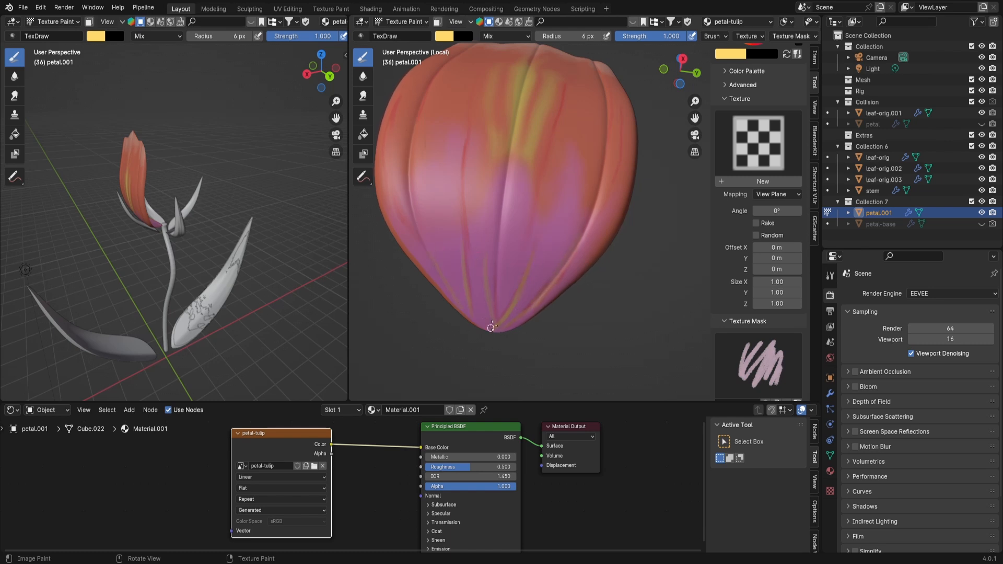
# Set the brush radius to 58 px and paint broad masked yellow strokes over the petal's centre and right side
pyautogui.scroll(-3, 695, 116)
pyautogui.moveTo(680, 72); pyautogui.dragTo(678, 195)
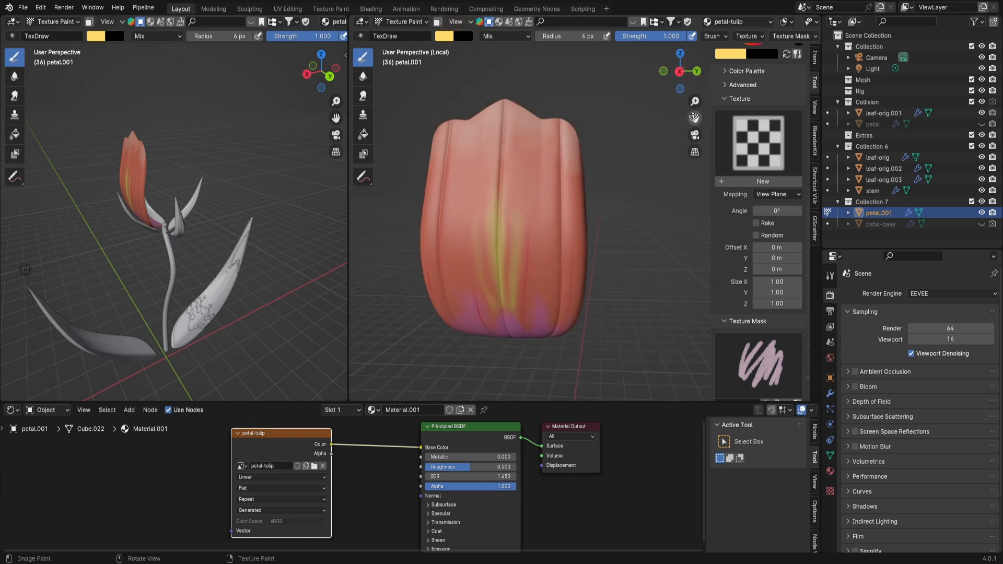
pyautogui.moveTo(695, 102); pyautogui.dragTo(708, 85)
pyautogui.press('f')
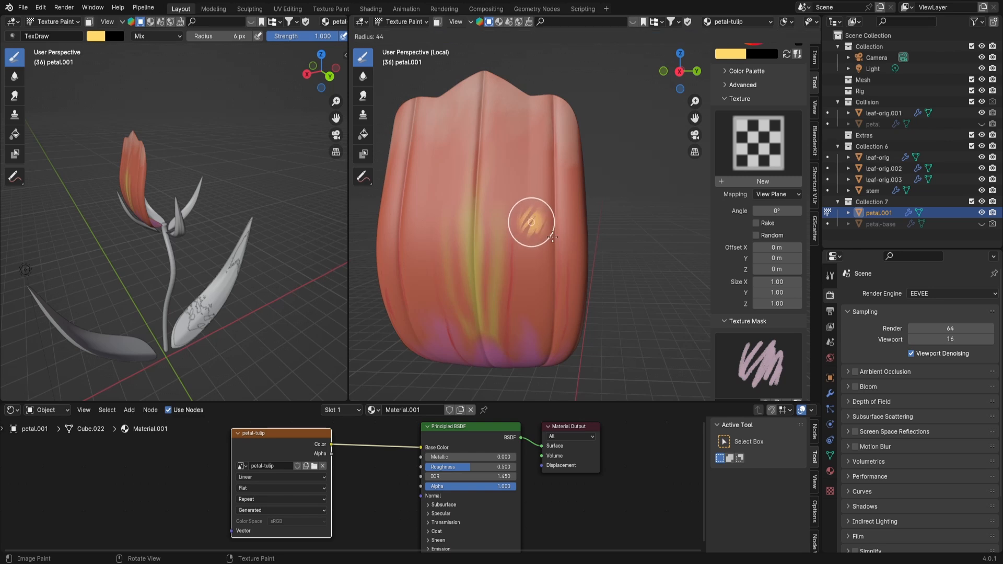
pyautogui.click(531, 221)
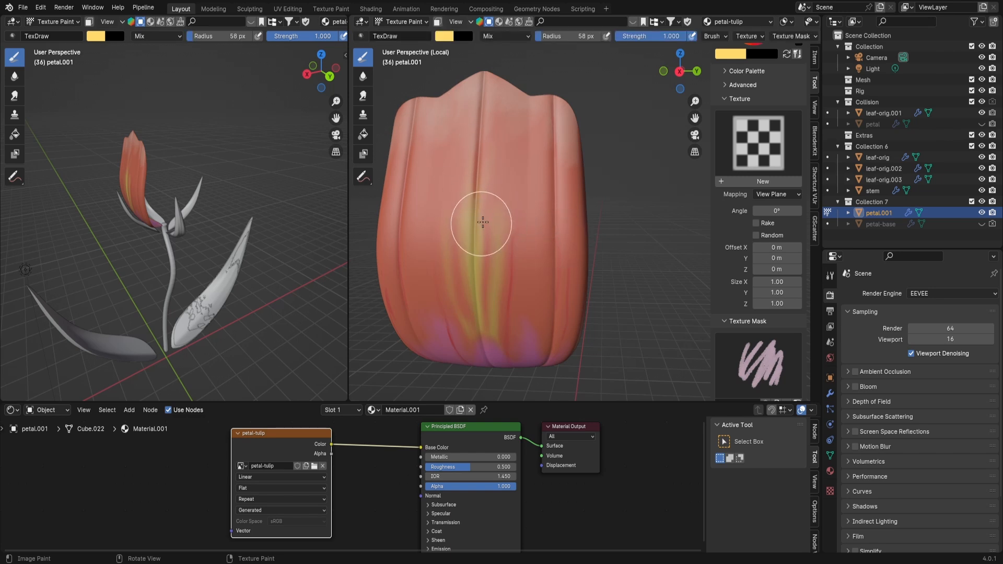
pyautogui.moveTo(481, 222)
pyautogui.mouseDown()
pyautogui.moveTo(478, 233)
pyautogui.moveTo(475, 216)
pyautogui.mouseUp()
pyautogui.moveTo(523, 155)
pyautogui.mouseDown()
pyautogui.moveTo(499, 197)
pyautogui.moveTo(522, 154)
pyautogui.mouseUp()
pyautogui.moveTo(499, 254)
pyautogui.mouseDown()
pyautogui.moveTo(479, 266)
pyautogui.moveTo(486, 244)
pyautogui.moveTo(481, 252)
pyautogui.moveTo(497, 260)
pyautogui.moveTo(504, 282)
pyautogui.moveTo(495, 240)
pyautogui.moveTo(485, 312)
pyautogui.moveTo(446, 245)
pyautogui.moveTo(445, 209)
pyautogui.moveTo(472, 318)
pyautogui.moveTo(459, 252)
pyautogui.moveTo(480, 289)
pyautogui.mouseUp()
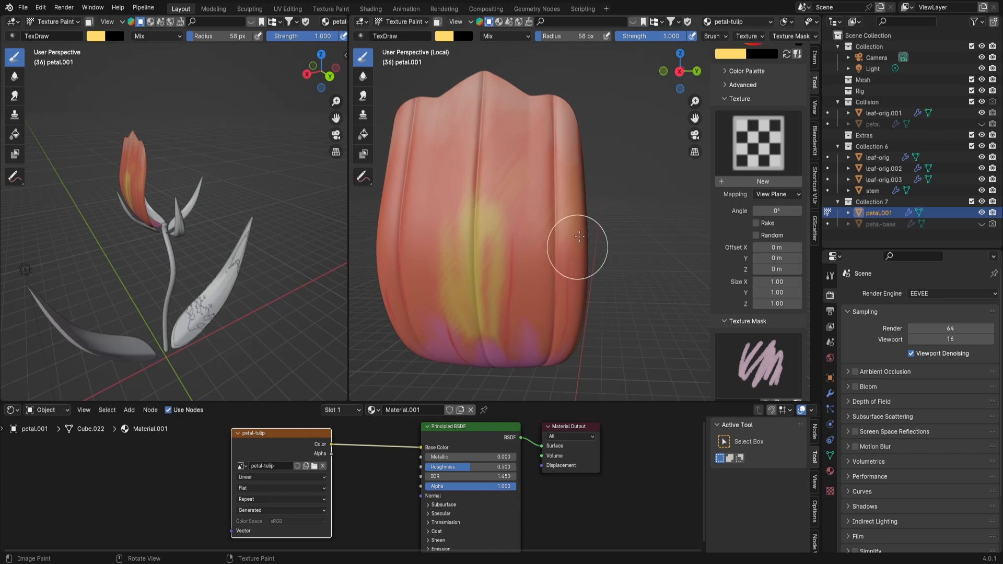
# Paint yellow on the petal's upper edge, and add yellow along the central ridge with a 38 px brush radius
pyautogui.moveTo(685, 84)
pyautogui.mouseDown()
pyautogui.moveTo(705, 68)
pyautogui.moveTo(683, 140)
pyautogui.mouseUp()
pyautogui.moveTo(508, 101)
pyautogui.mouseDown()
pyautogui.moveTo(494, 114)
pyautogui.moveTo(510, 105)
pyautogui.moveTo(528, 130)
pyautogui.mouseUp()
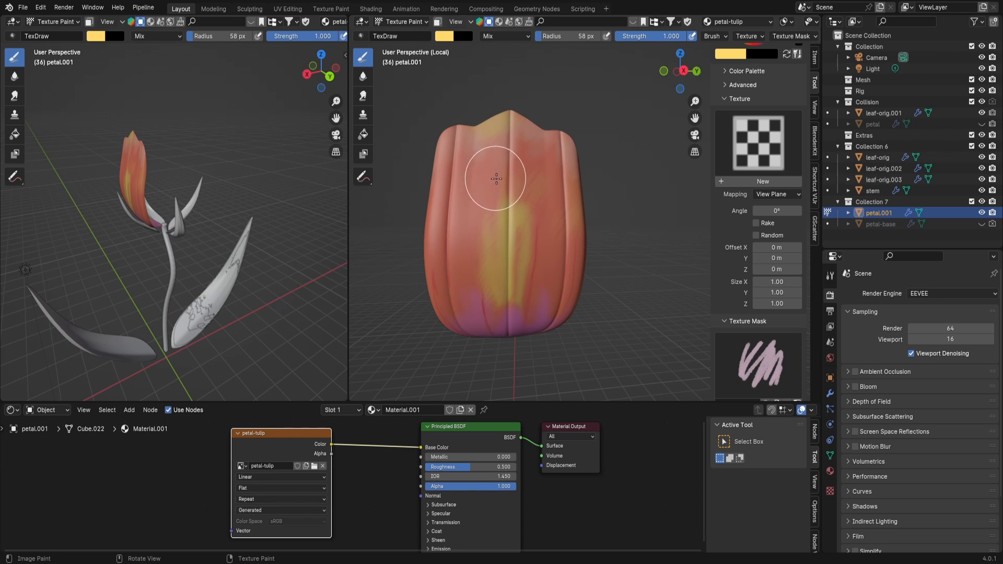
pyautogui.press('f')
pyautogui.click(507, 156)
pyautogui.moveTo(508, 161)
pyautogui.mouseDown()
pyautogui.moveTo(513, 202)
pyautogui.moveTo(510, 147)
pyautogui.mouseUp()
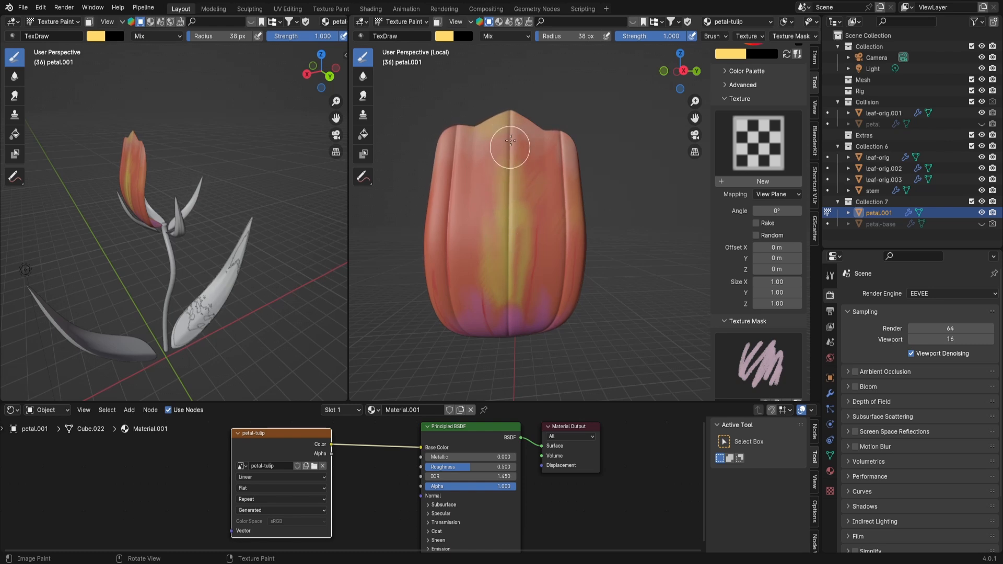
pyautogui.moveTo(510, 218)
pyautogui.mouseDown()
pyautogui.moveTo(510, 173)
pyautogui.moveTo(519, 240)
pyautogui.mouseUp()
# Reduce the brush radius to 18 px, set the colour to peach, and paint streaks over the petal's purple base
pyautogui.moveTo(679, 73)
pyautogui.mouseDown()
pyautogui.moveTo(681, 90)
pyautogui.moveTo(672, 68)
pyautogui.moveTo(659, 73)
pyautogui.mouseUp()
pyautogui.press('f')
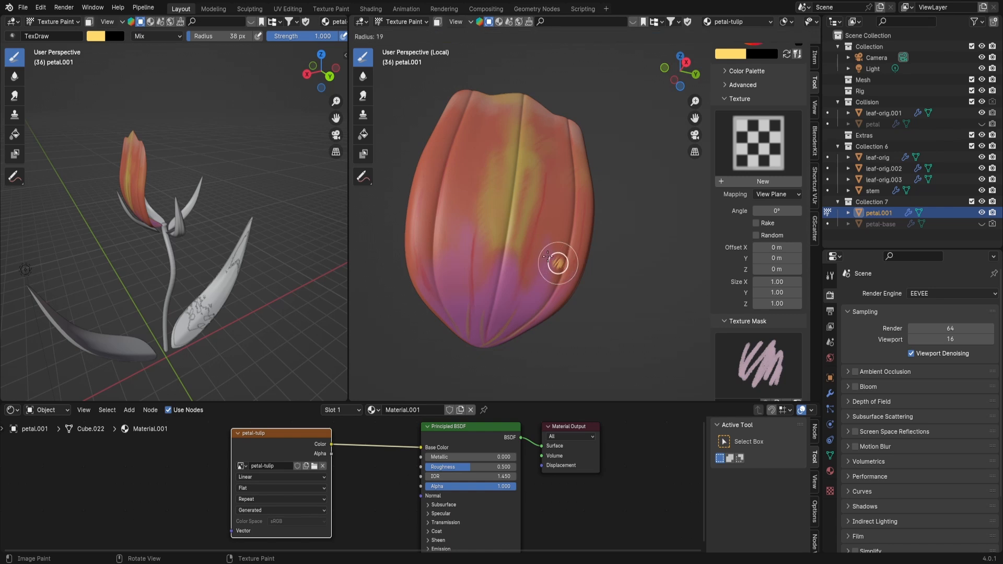
pyautogui.click(543, 246)
pyautogui.click(446, 36)
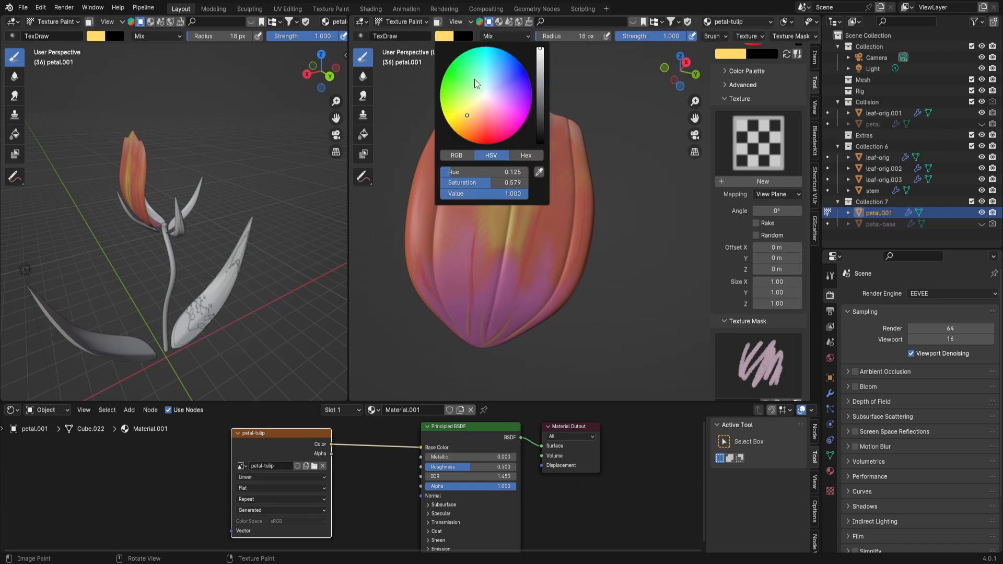
pyautogui.click(475, 120)
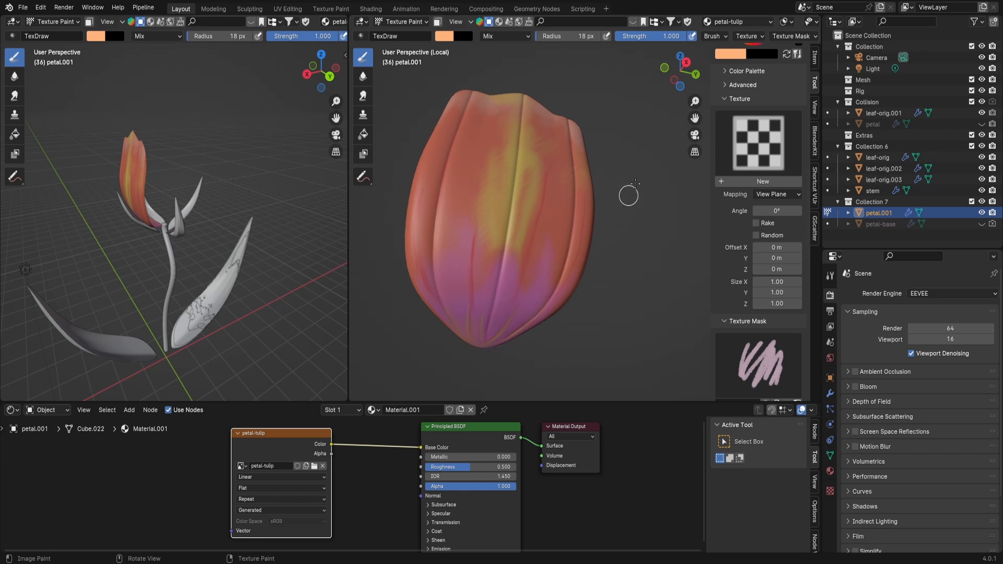
pyautogui.moveTo(682, 75); pyautogui.dragTo(667, 41)
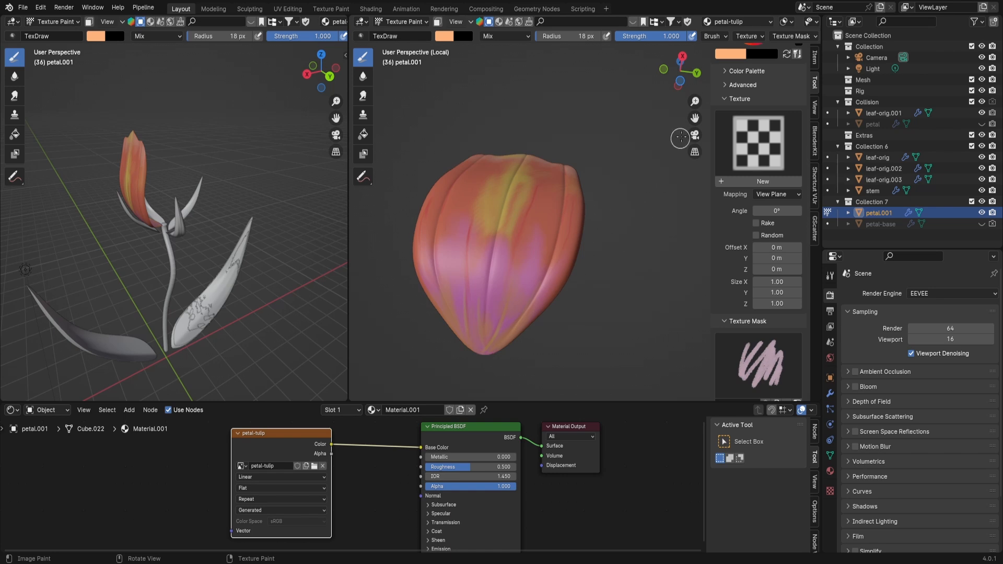
# Try pink shades for the Draw brush and settle on hot pink for tinting the petal's purple base
pyautogui.moveTo(680, 69)
pyautogui.mouseDown()
pyautogui.moveTo(709, 135)
pyautogui.moveTo(692, 80)
pyautogui.mouseUp()
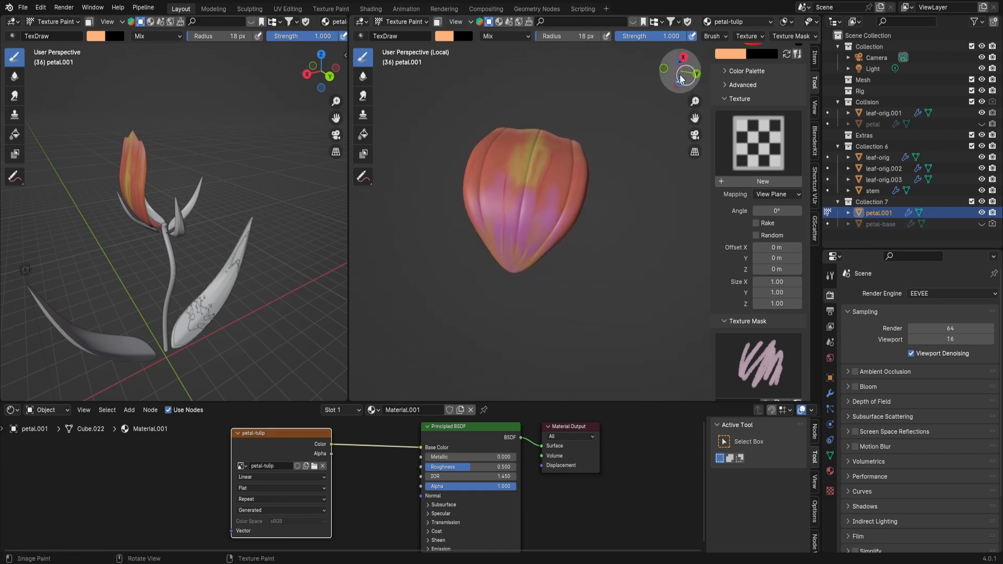
pyautogui.click(444, 36)
pyautogui.moveTo(495, 108); pyautogui.dragTo(494, 115)
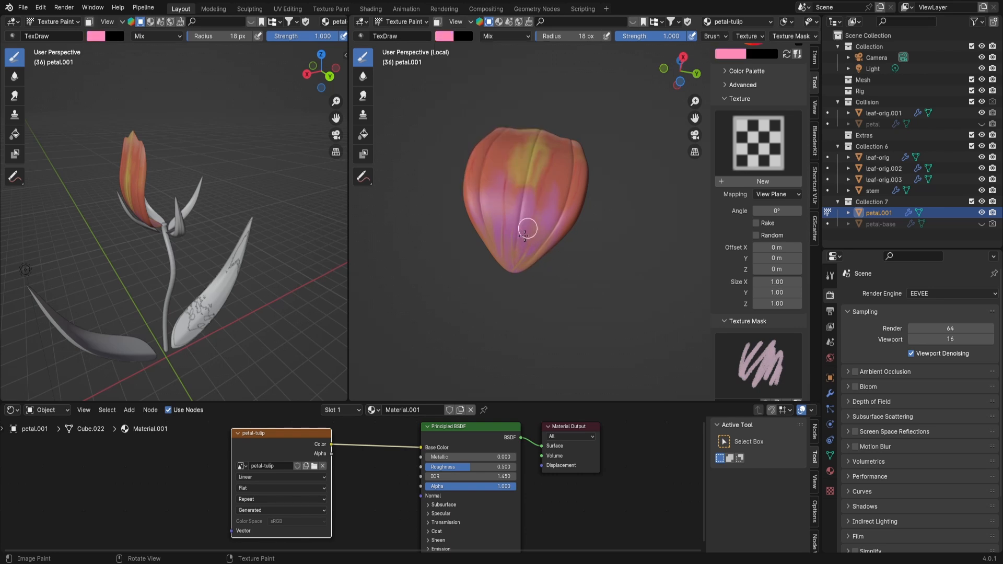
pyautogui.click(444, 37)
pyautogui.click(504, 112)
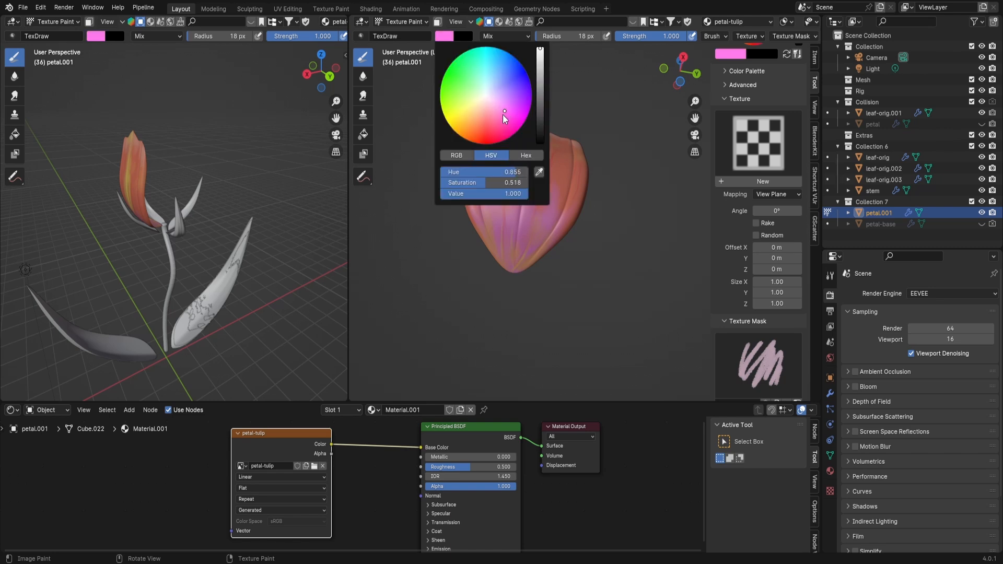
pyautogui.moveTo(504, 115); pyautogui.dragTo(501, 124)
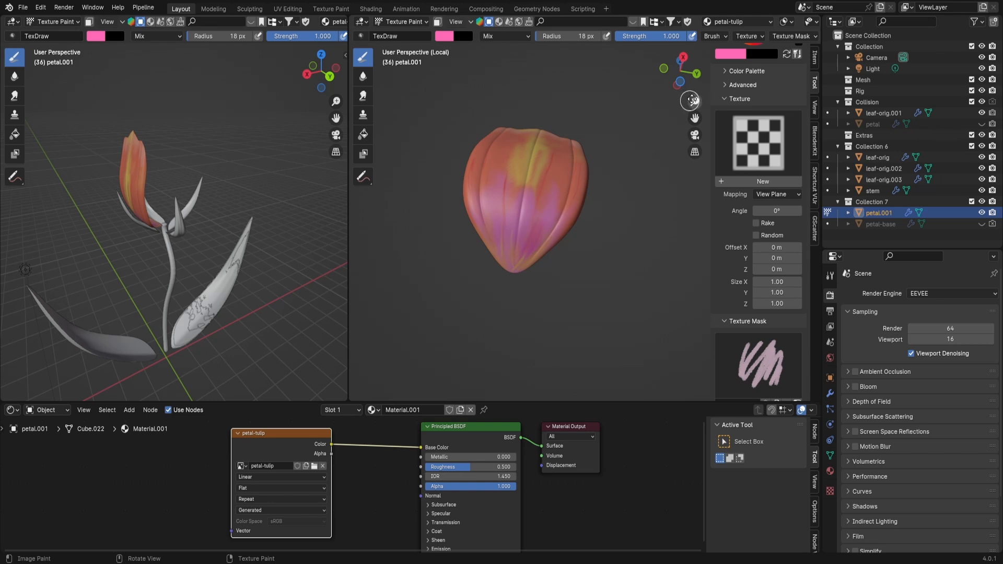
# Set the Draw brush colour to light peach and its radius to 5 px
pyautogui.moveTo(682, 78); pyautogui.dragTo(666, 136)
pyautogui.moveTo(694, 102); pyautogui.dragTo(650, 194)
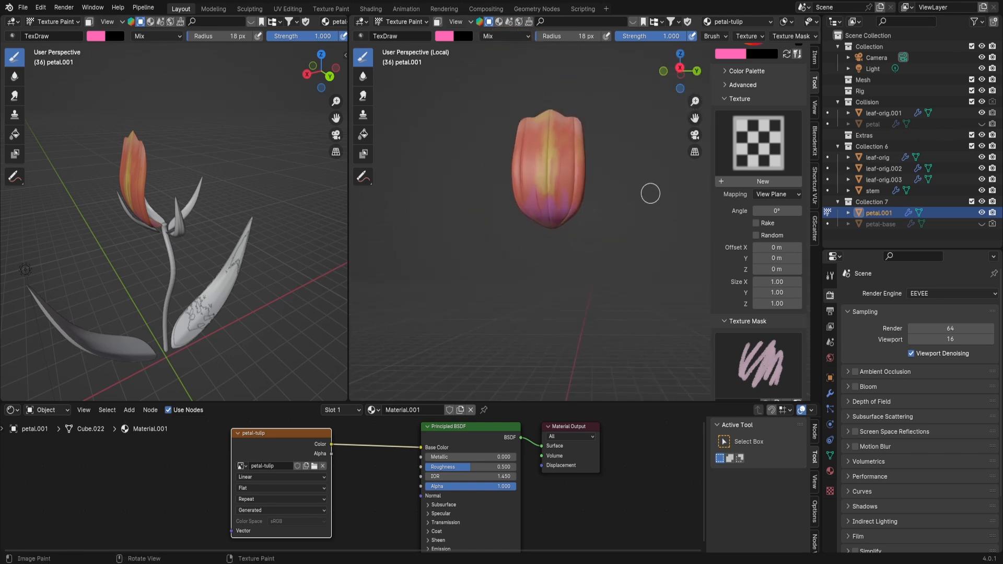
pyautogui.moveTo(673, 78); pyautogui.dragTo(646, 76)
pyautogui.moveTo(696, 121); pyautogui.dragTo(677, 148)
pyautogui.moveTo(693, 103); pyautogui.dragTo(680, 73)
pyautogui.click(444, 35)
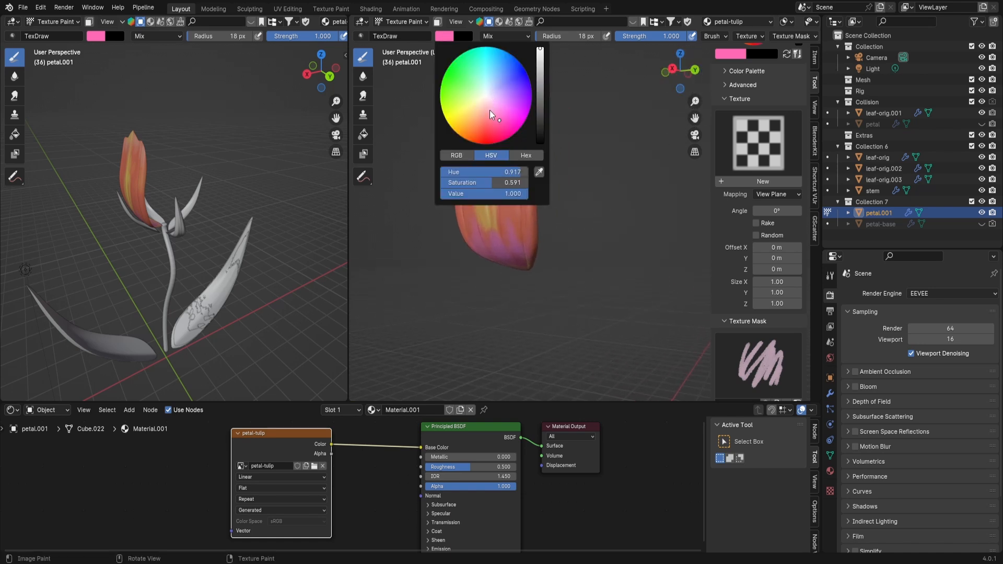
pyautogui.click(478, 112)
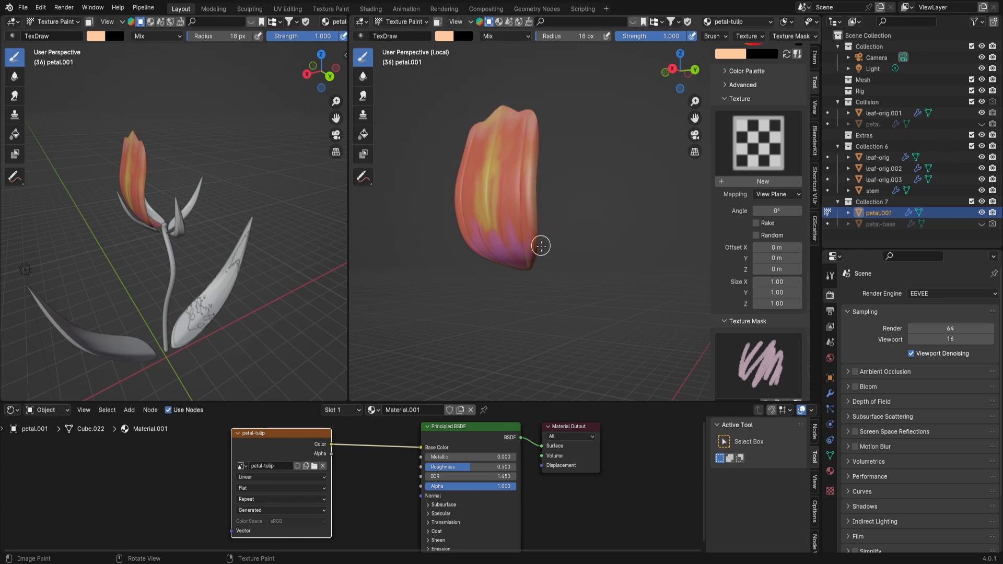
pyautogui.press('f')
pyautogui.click(540, 198)
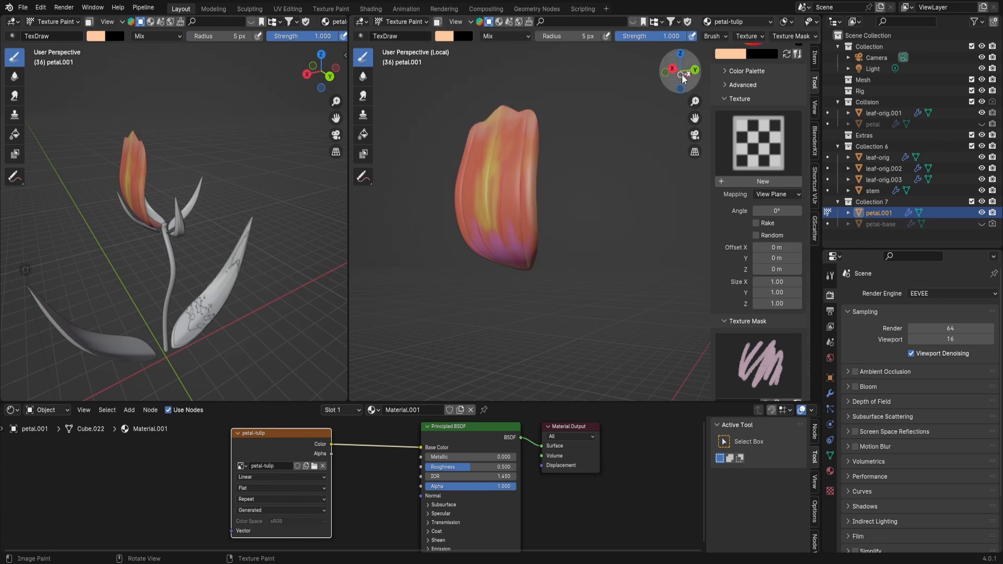
# Replace the Draw brush's texture mask with the speckled powder texture
pyautogui.moveTo(682, 75); pyautogui.dragTo(732, 62)
pyautogui.click(735, 56)
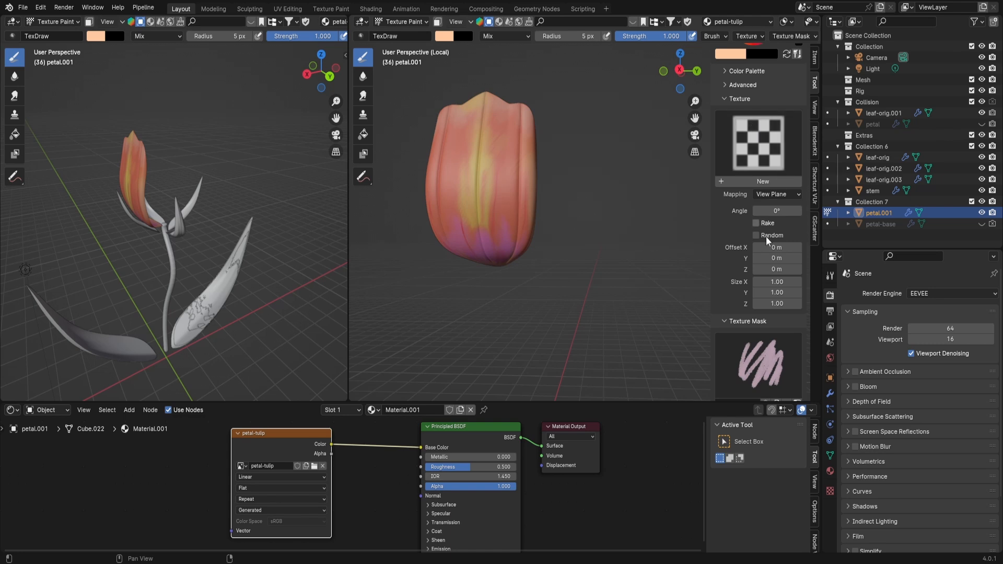
pyautogui.click(762, 360)
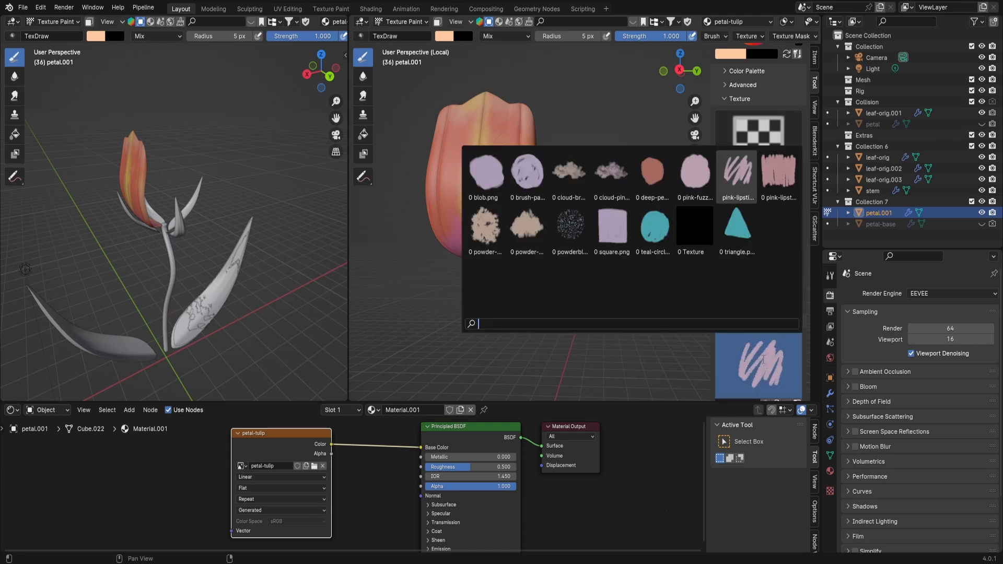
pyautogui.click(570, 224)
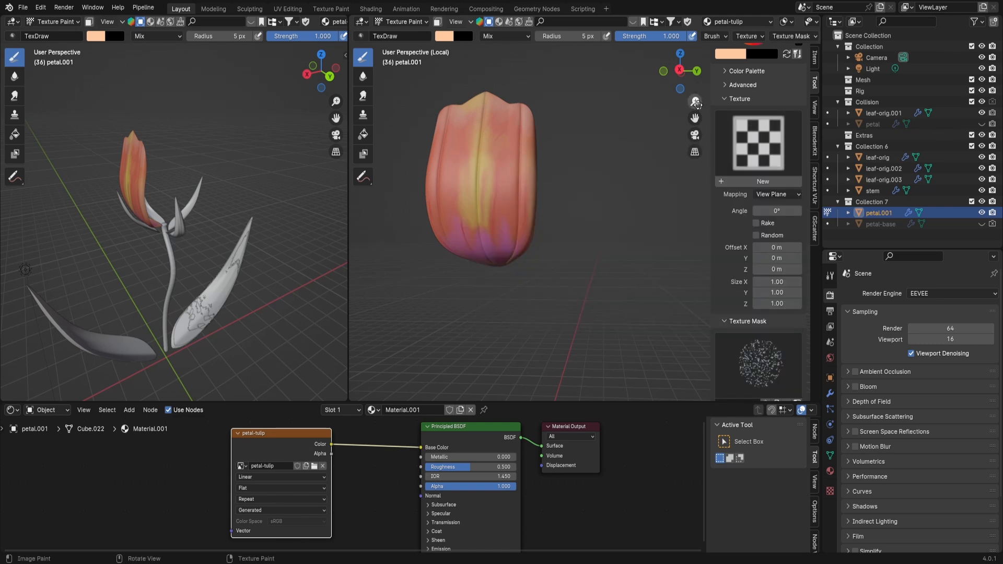
# Set the brush radius to 42 px and add light peach speckles along the petal's outer edges
pyautogui.moveTo(695, 118); pyautogui.dragTo(736, 139)
pyautogui.moveTo(676, 84); pyautogui.dragTo(723, 91)
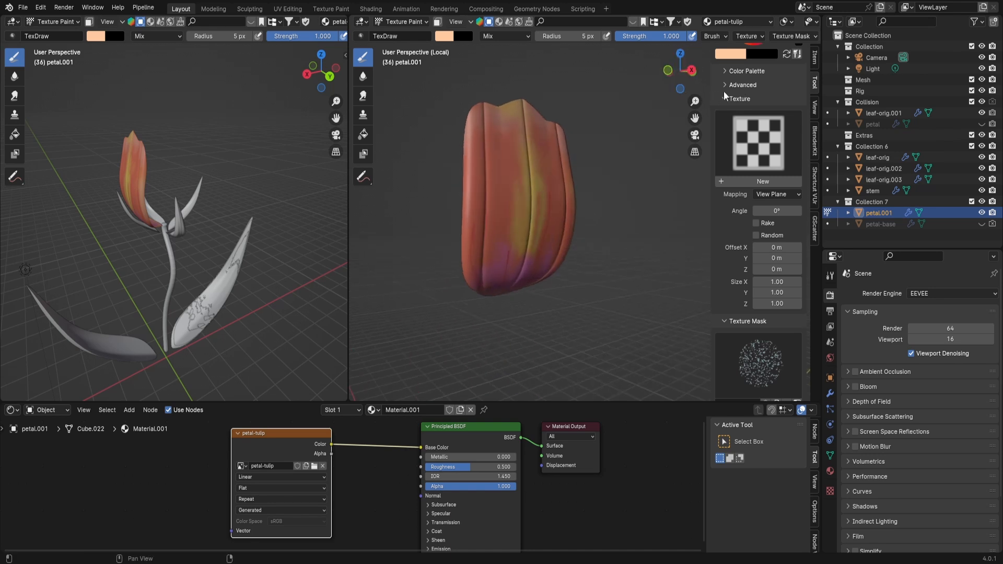
pyautogui.scroll(4, 521, 213)
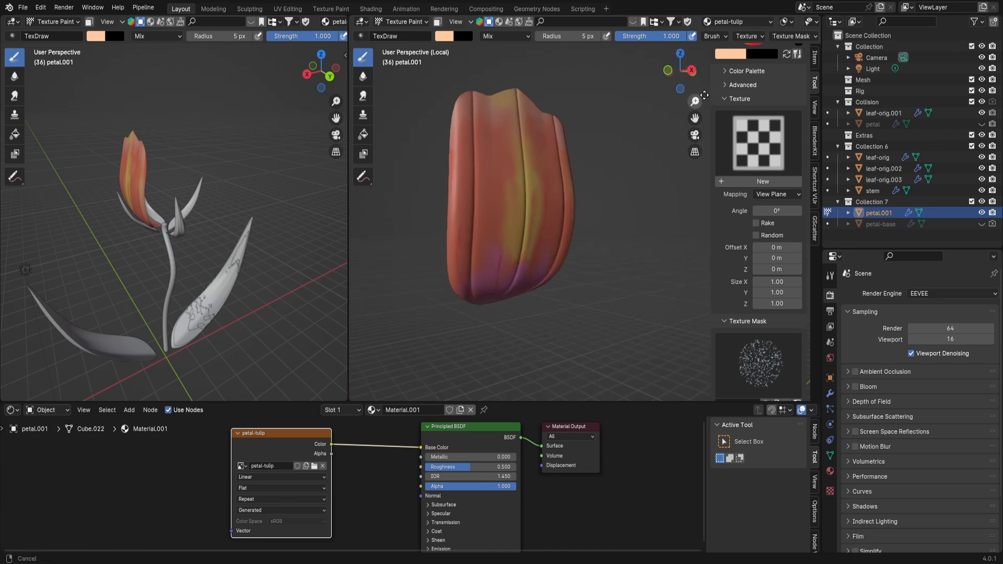
pyautogui.press('f')
pyautogui.click(522, 206)
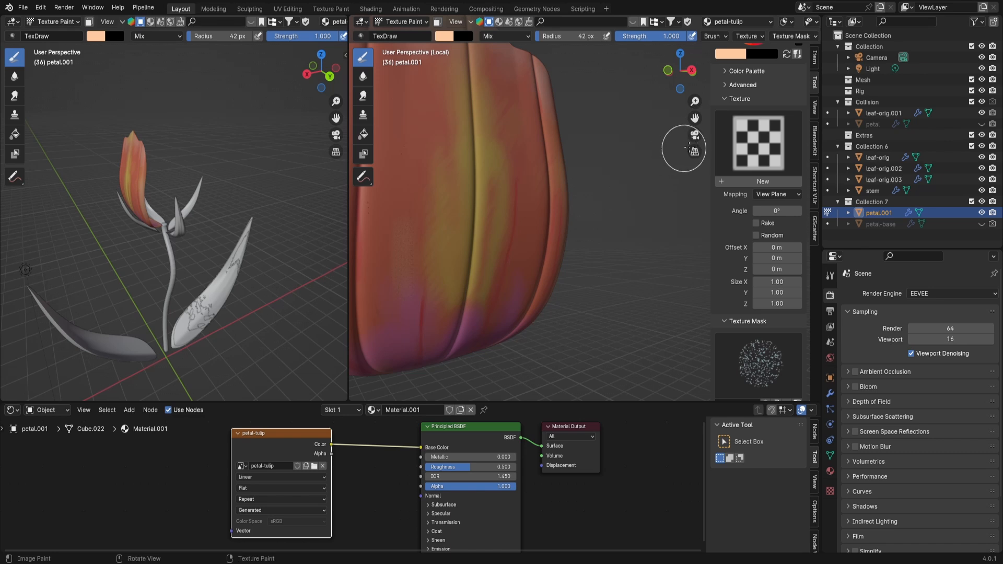
pyautogui.moveTo(695, 118); pyautogui.dragTo(825, 129)
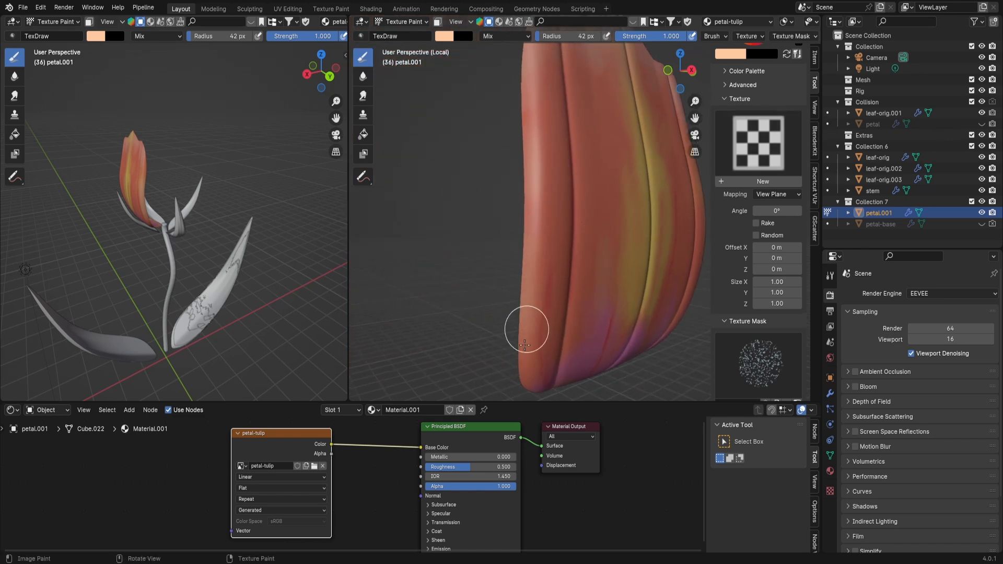
pyautogui.moveTo(679, 71); pyautogui.dragTo(589, 83)
pyautogui.moveTo(695, 118); pyautogui.dragTo(510, 92)
pyautogui.moveTo(695, 100); pyautogui.dragTo(694, 109)
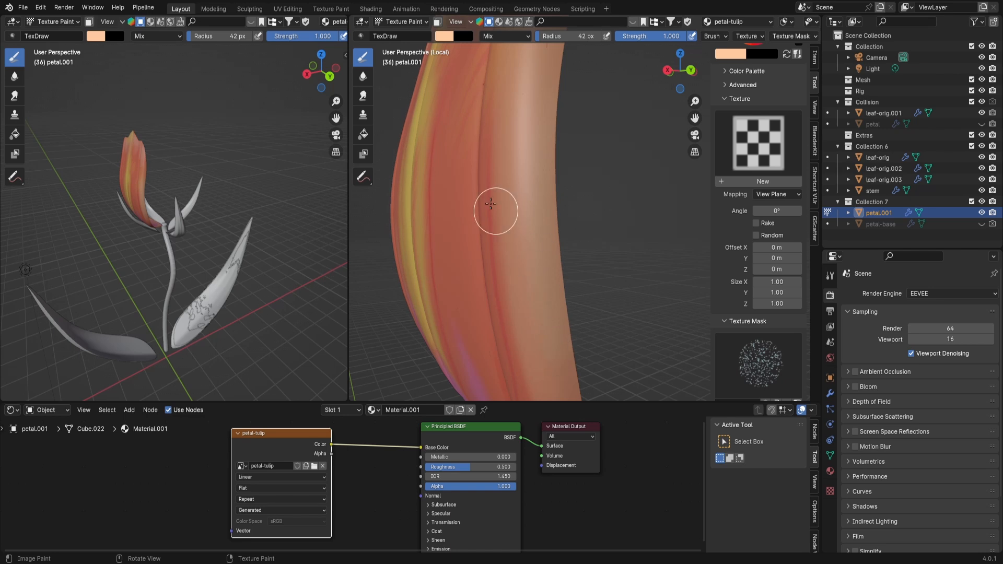
# Increase the brush radius to 96 px and stipple peach speckles over the petal's side edge and upper part
pyautogui.press('f')
pyautogui.click(555, 243)
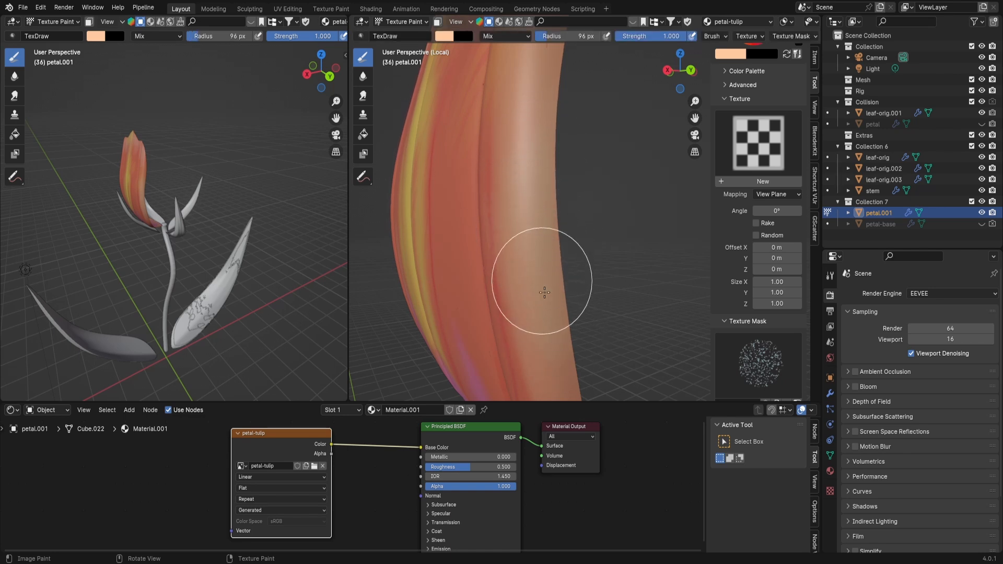
pyautogui.moveTo(694, 102); pyautogui.dragTo(665, 232)
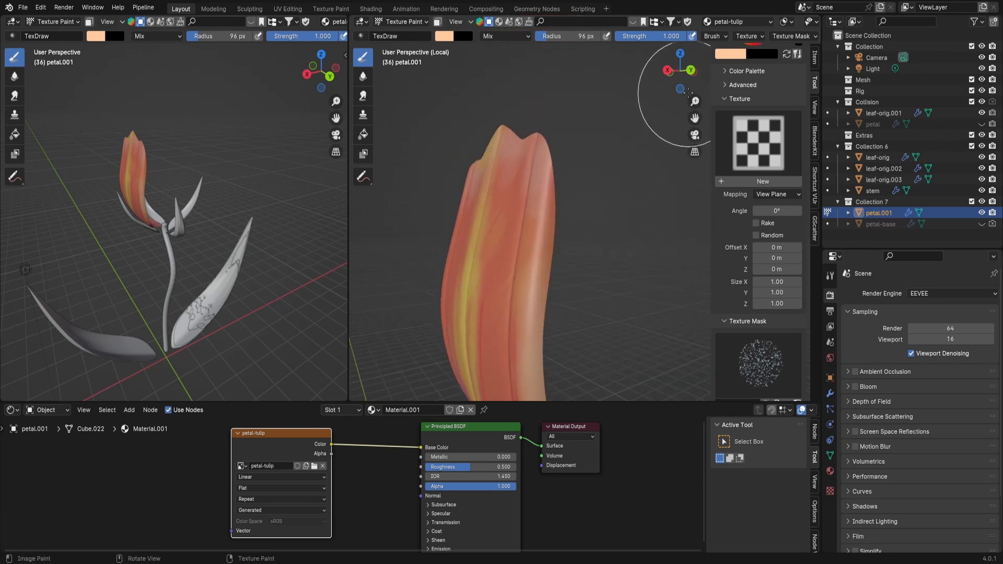
pyautogui.moveTo(686, 78); pyautogui.dragTo(728, 89)
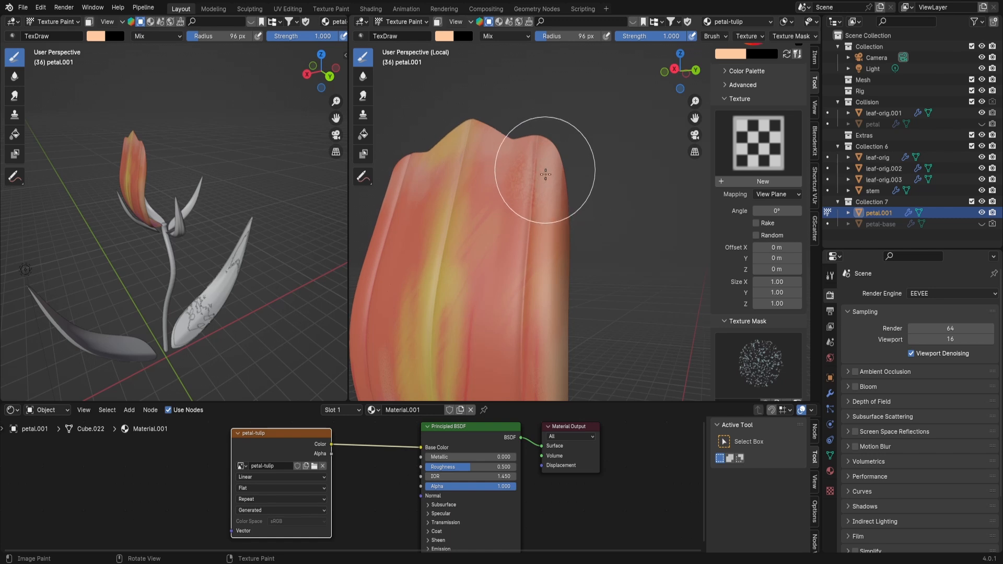
pyautogui.moveTo(684, 78)
pyautogui.mouseDown()
pyautogui.moveTo(723, 98)
pyautogui.moveTo(703, 76)
pyautogui.moveTo(698, 89)
pyautogui.moveTo(706, 77)
pyautogui.mouseUp()
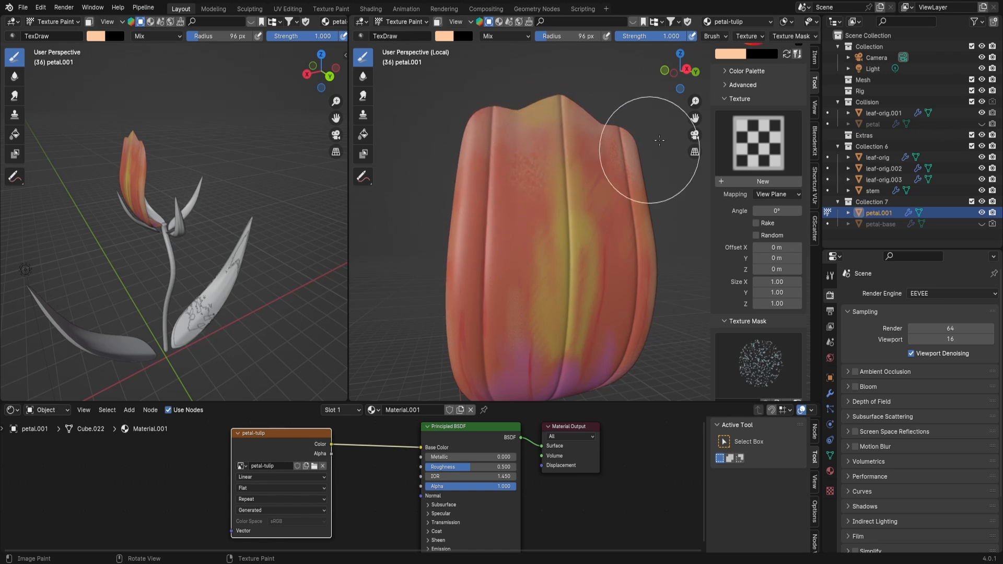
# Stipple peach speckles on the petal's front beside the central ridge and up to its tip
pyautogui.moveTo(680, 78); pyautogui.dragTo(643, 102)
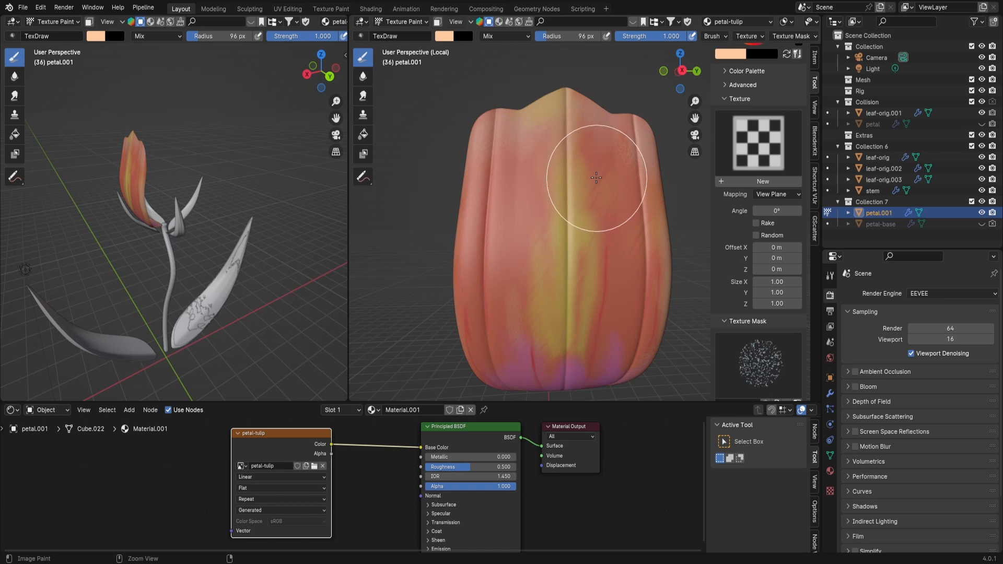
pyautogui.moveTo(572, 134); pyautogui.dragTo(576, 88)
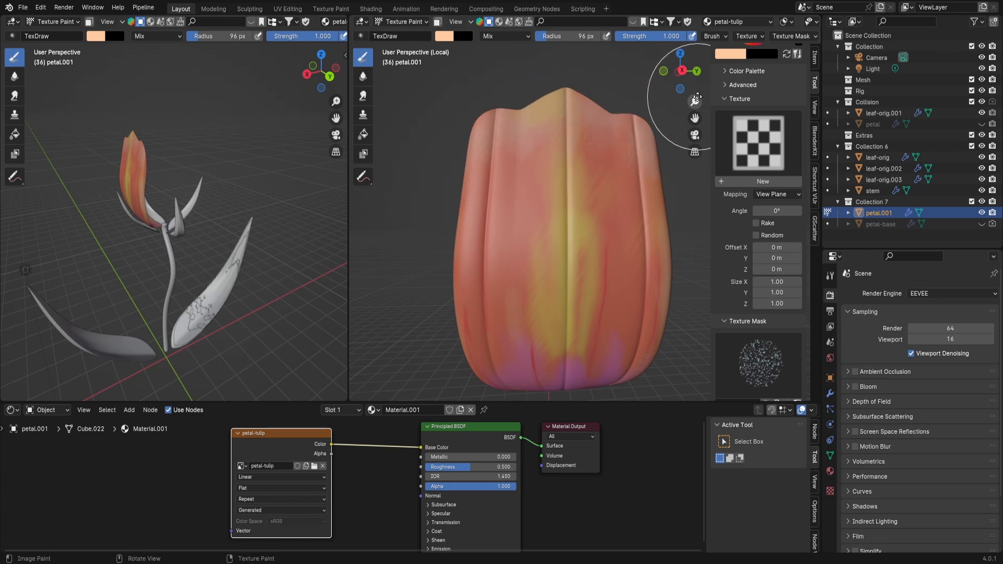
pyautogui.moveTo(695, 101)
pyautogui.mouseDown()
pyautogui.moveTo(661, 217)
pyautogui.moveTo(677, 108)
pyautogui.mouseUp()
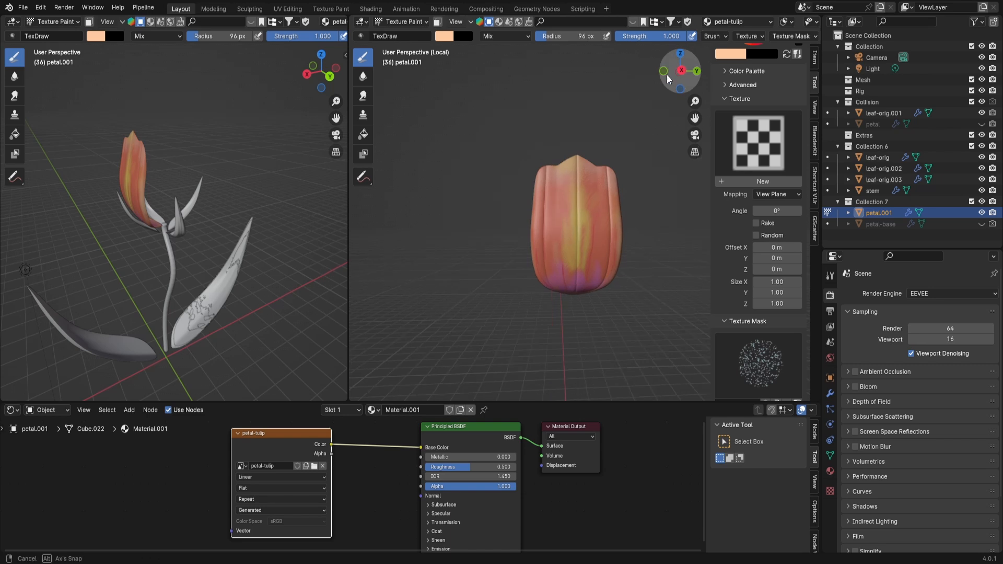
pyautogui.moveTo(667, 75)
pyautogui.mouseDown()
pyautogui.moveTo(595, 71)
pyautogui.moveTo(483, 112)
pyautogui.moveTo(446, 106)
pyautogui.moveTo(447, 117)
pyautogui.moveTo(597, 133)
pyautogui.moveTo(673, 112)
pyautogui.moveTo(666, 51)
pyautogui.moveTo(655, 39)
pyautogui.moveTo(616, 46)
pyautogui.moveTo(670, 46)
pyautogui.mouseUp()
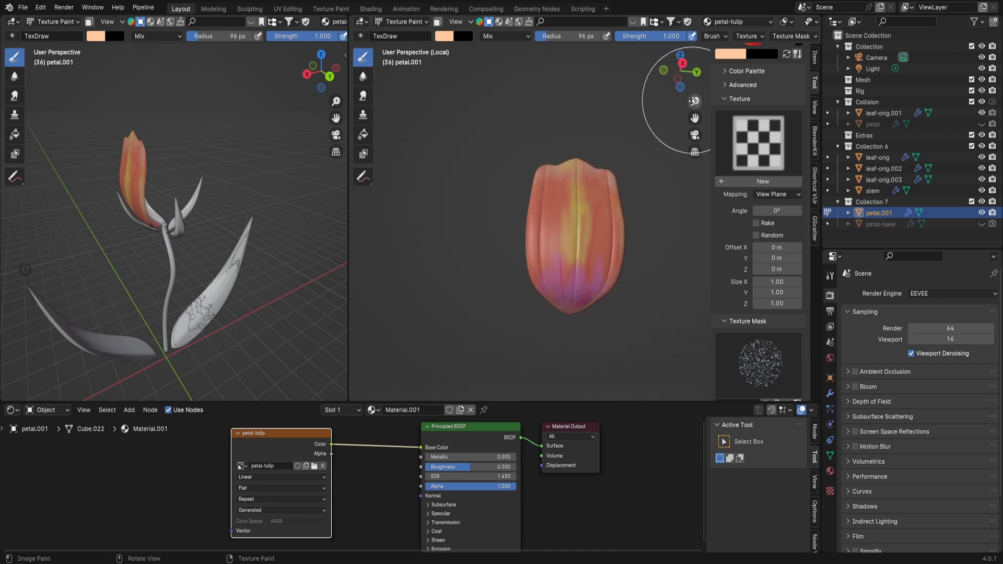
# Reduce the brush radius to 53 px and use the Smear brush to blend yellow and purple at the petal's base
pyautogui.scroll(4, 627, 209)
pyautogui.press('f')
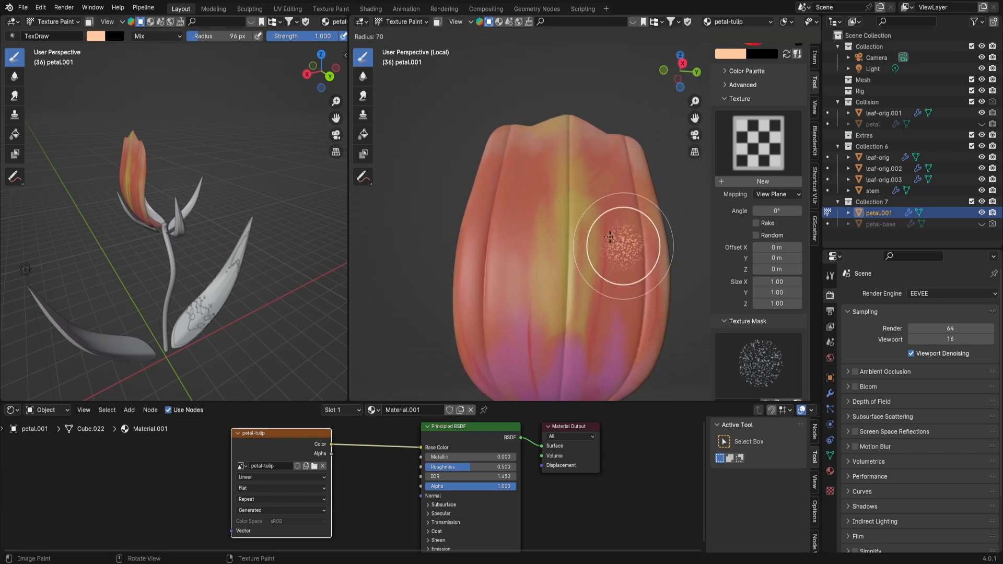
pyautogui.click(606, 251)
pyautogui.click(363, 95)
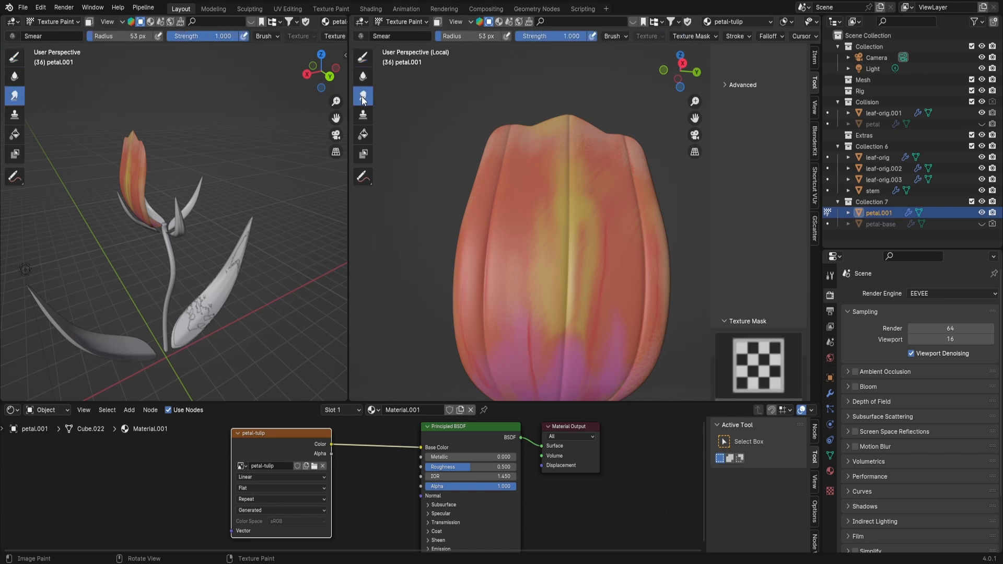
pyautogui.moveTo(571, 335)
pyautogui.mouseDown()
pyautogui.moveTo(558, 365)
pyautogui.moveTo(553, 347)
pyautogui.moveTo(575, 355)
pyautogui.moveTo(573, 330)
pyautogui.mouseUp()
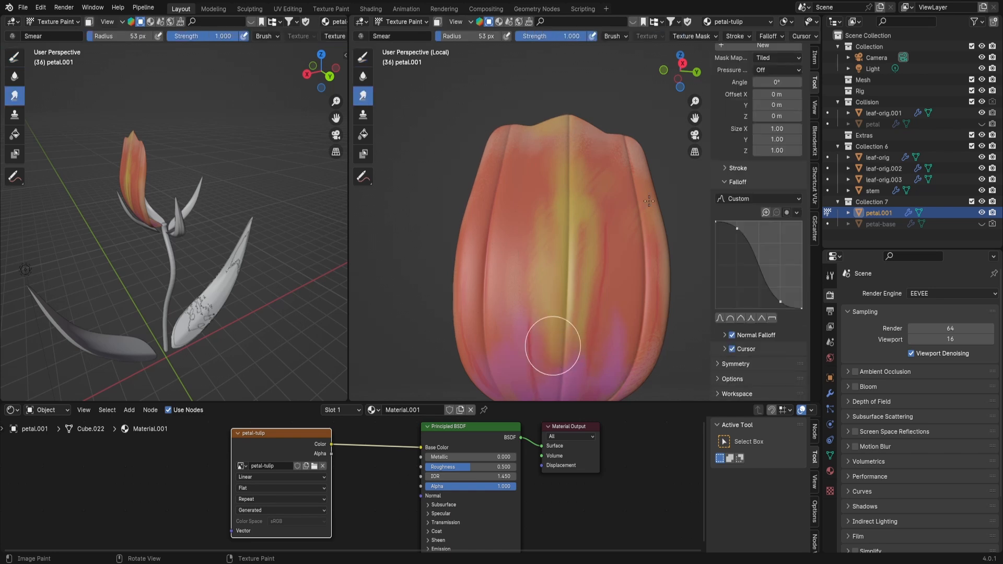
pyautogui.moveTo(694, 117); pyautogui.dragTo(695, 21)
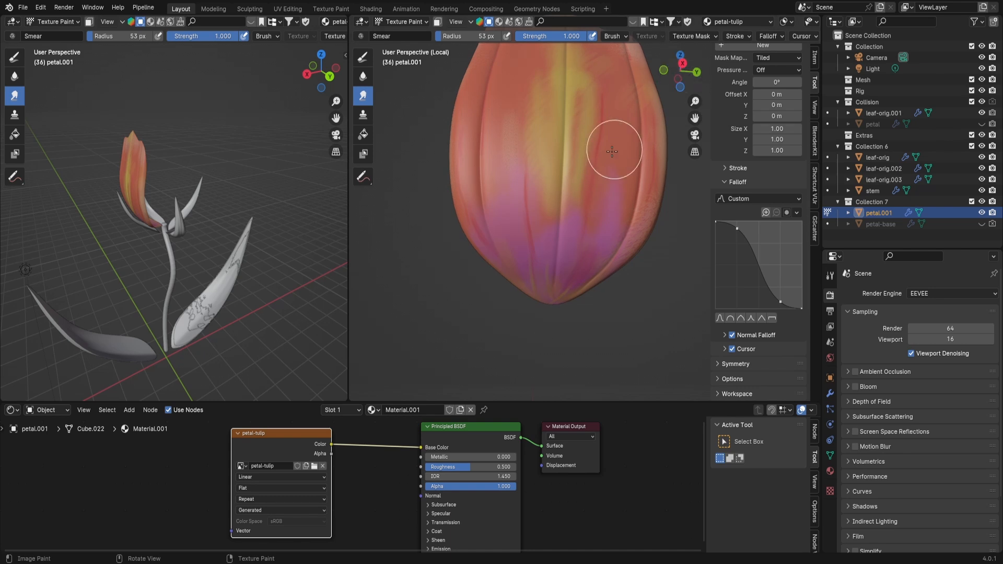
pyautogui.moveTo(580, 200)
pyautogui.mouseDown()
pyautogui.moveTo(569, 217)
pyautogui.moveTo(540, 212)
pyautogui.moveTo(547, 231)
pyautogui.moveTo(542, 202)
pyautogui.moveTo(548, 229)
pyautogui.mouseUp()
# Make the 3D viewports slightly taller and turn the one showing the whole plant into an Image Editor with the petal-tulip texture
pyautogui.moveTo(318, 90)
pyautogui.mouseDown()
pyautogui.moveTo(435, 72)
pyautogui.moveTo(328, 87)
pyautogui.mouseUp()
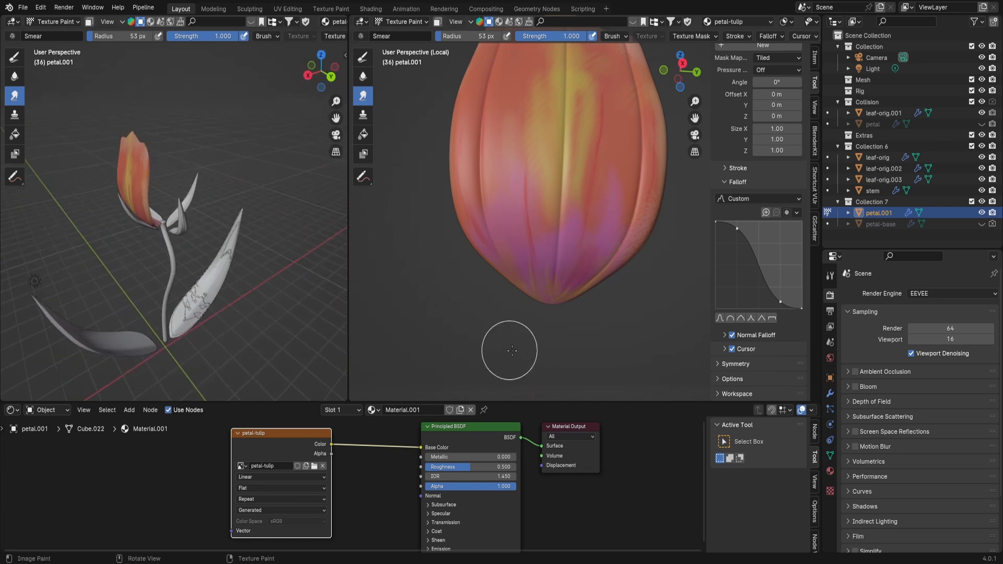
pyautogui.moveTo(589, 403); pyautogui.dragTo(589, 416)
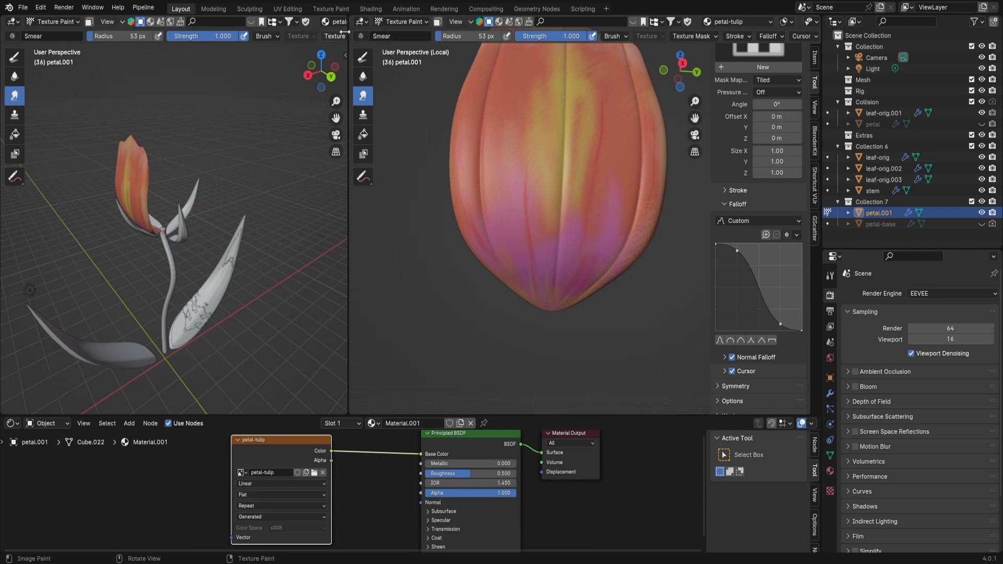
pyautogui.click(57, 21)
pyautogui.click(56, 20)
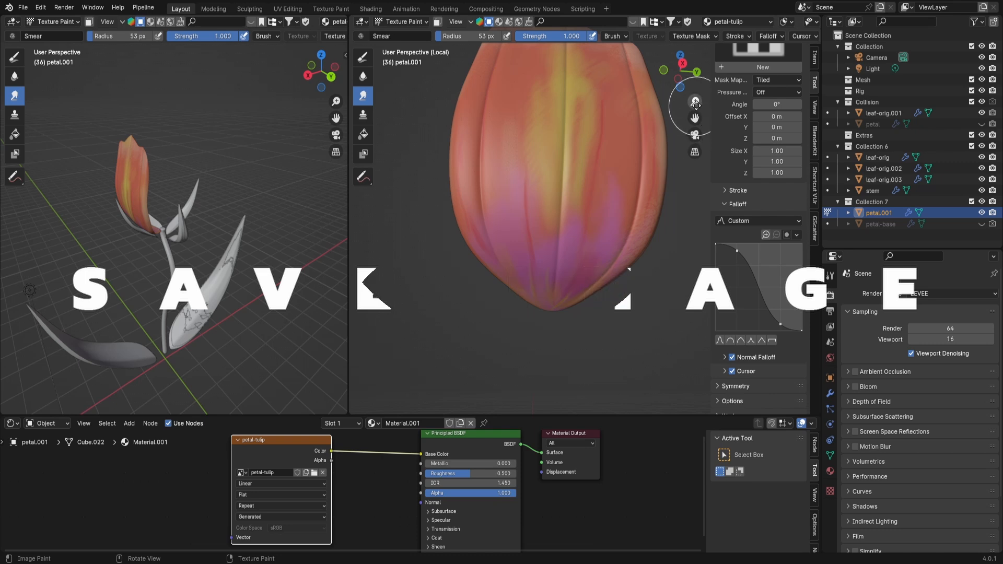
pyautogui.moveTo(695, 101); pyautogui.dragTo(692, 153)
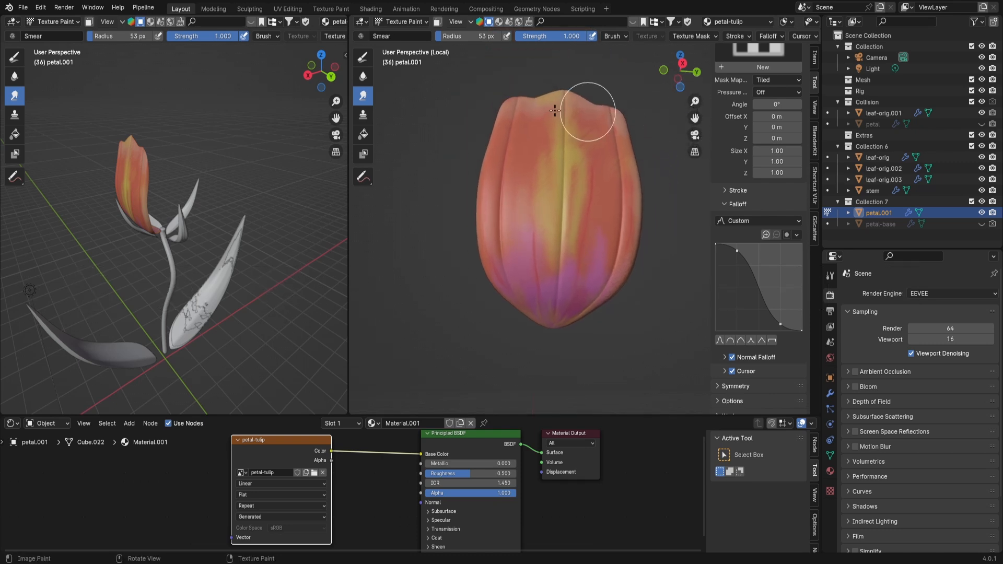
pyautogui.click(12, 22)
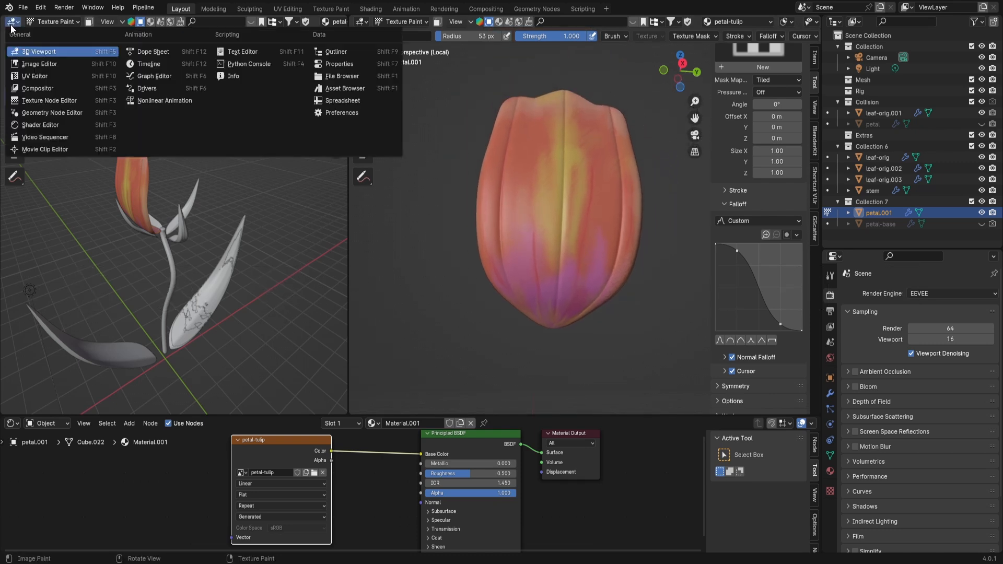
pyautogui.click(56, 63)
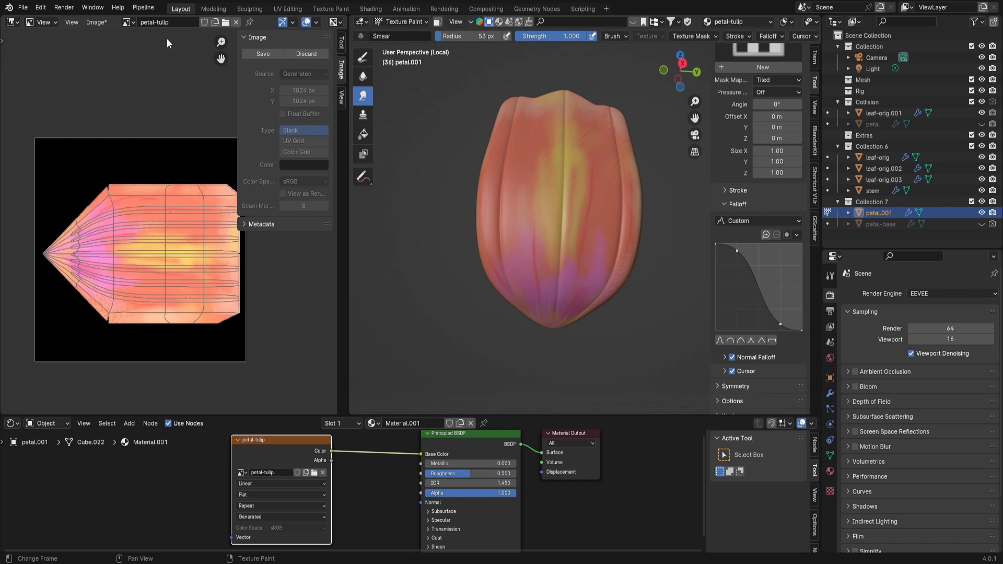
# Save the painted petal-tulip texture as an image file
pyautogui.click(99, 23)
pyautogui.click(96, 23)
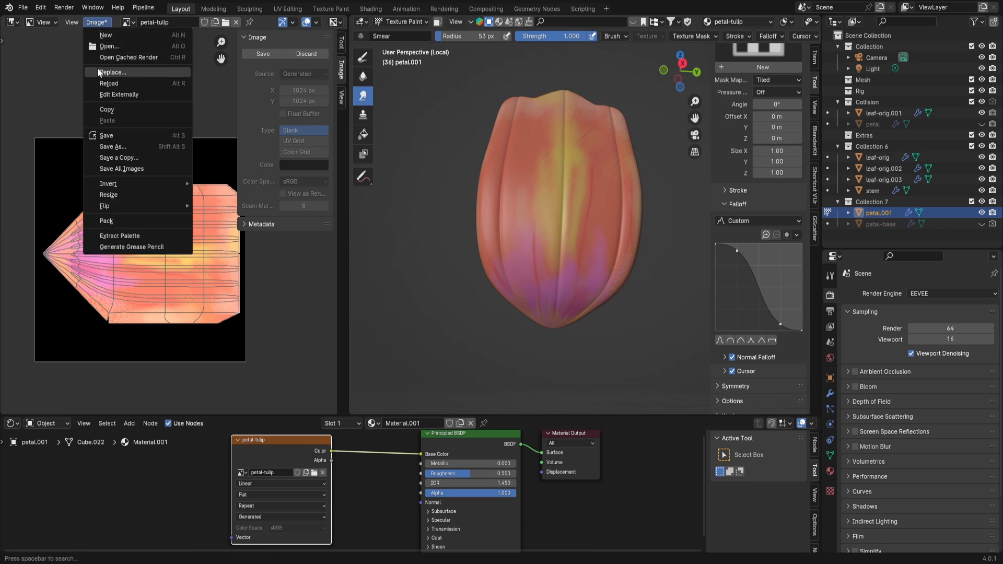
pyautogui.click(117, 134)
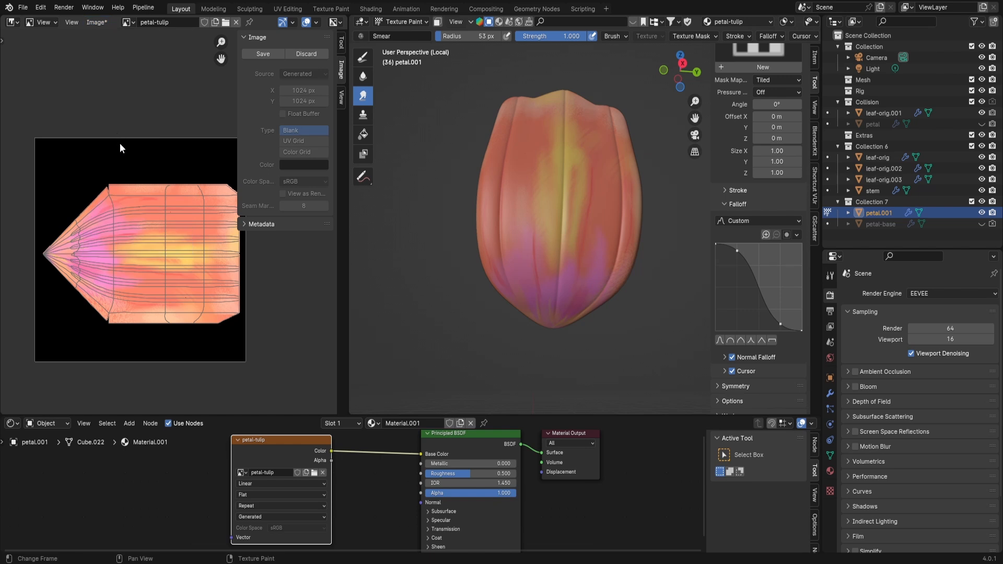
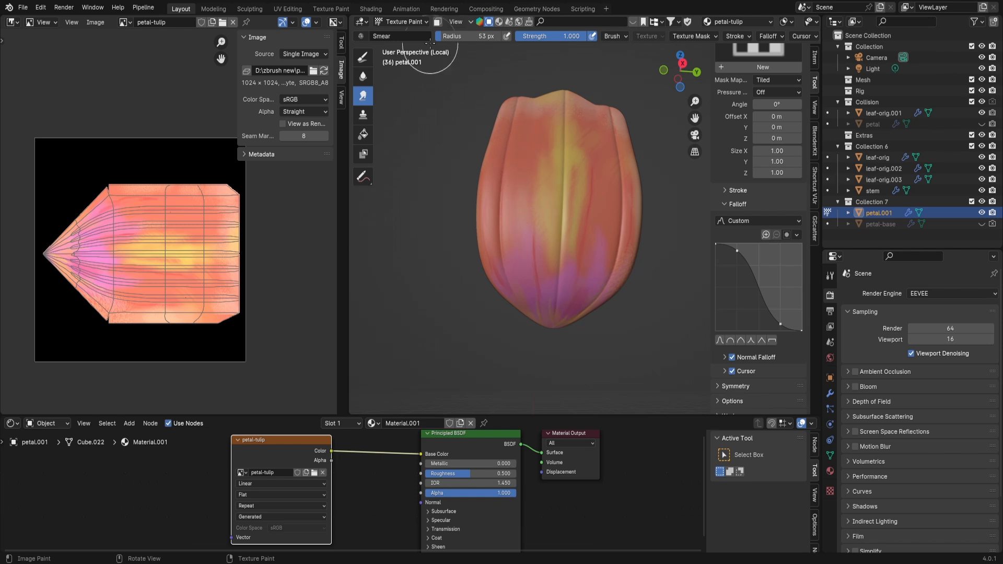
pyautogui.click(409, 22)
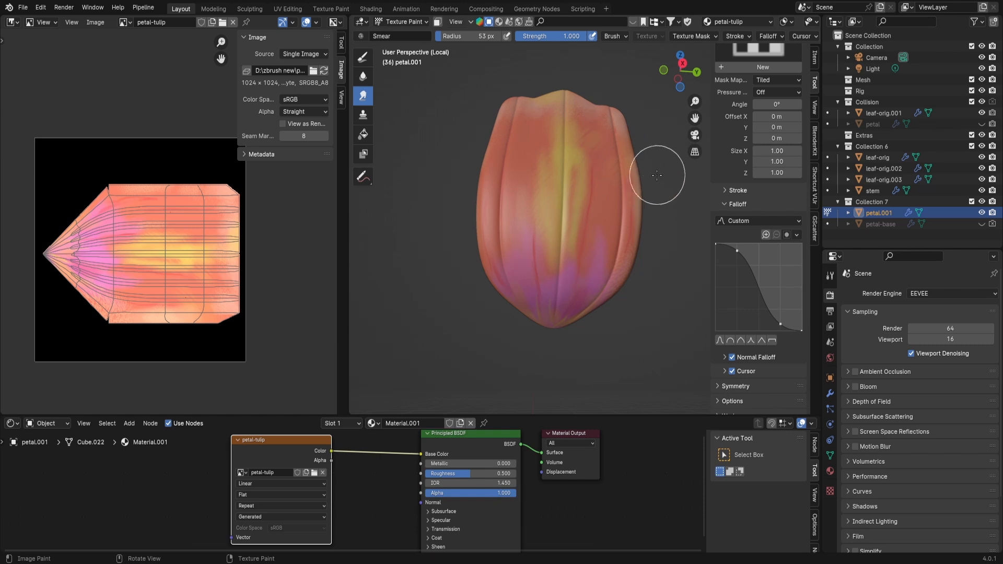
pyautogui.moveTo(695, 101); pyautogui.dragTo(676, 148)
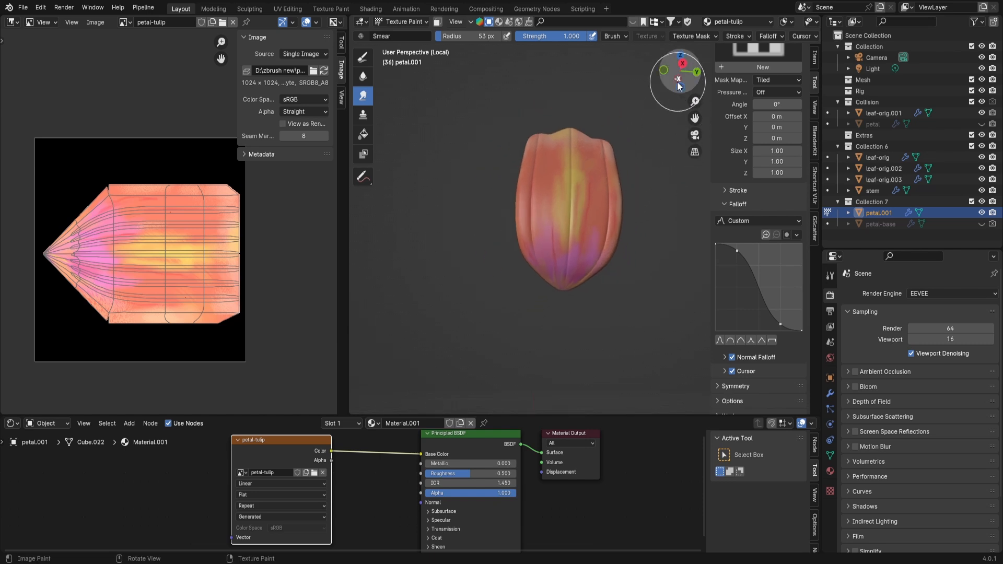
# Switch the petal from Texture Paint to Object Mode
pyautogui.moveTo(678, 85); pyautogui.dragTo(454, 35)
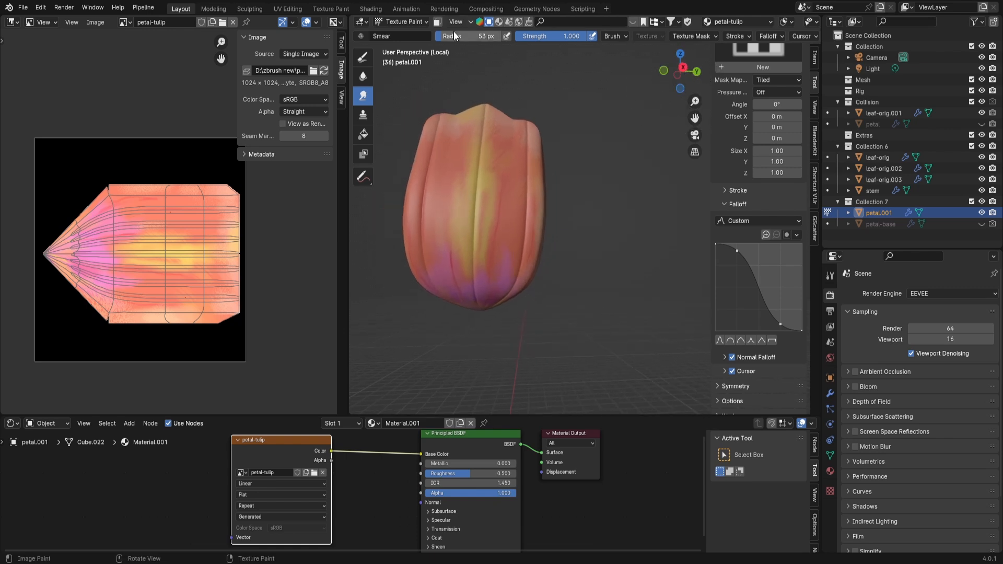
pyautogui.click(402, 22)
pyautogui.click(403, 32)
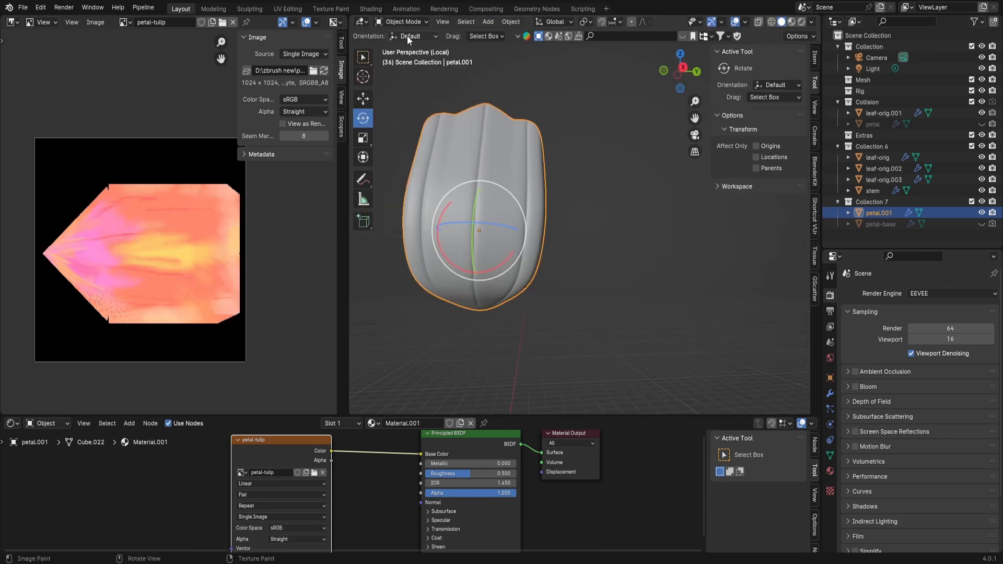
pyautogui.moveTo(679, 85)
pyautogui.mouseDown()
pyautogui.moveTo(670, 77)
pyautogui.moveTo(691, 82)
pyautogui.mouseUp()
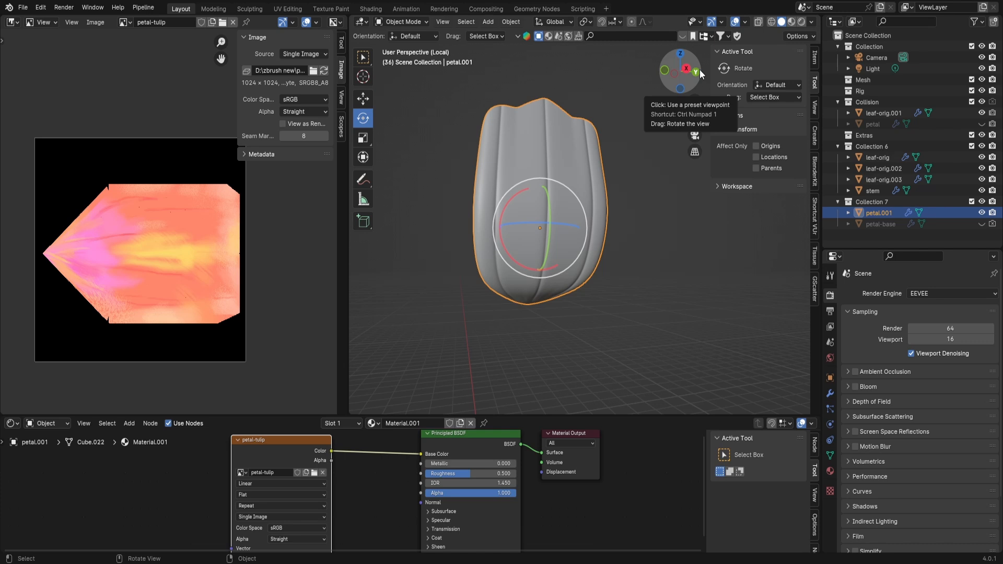
pyautogui.hotkey('shift', 'd')
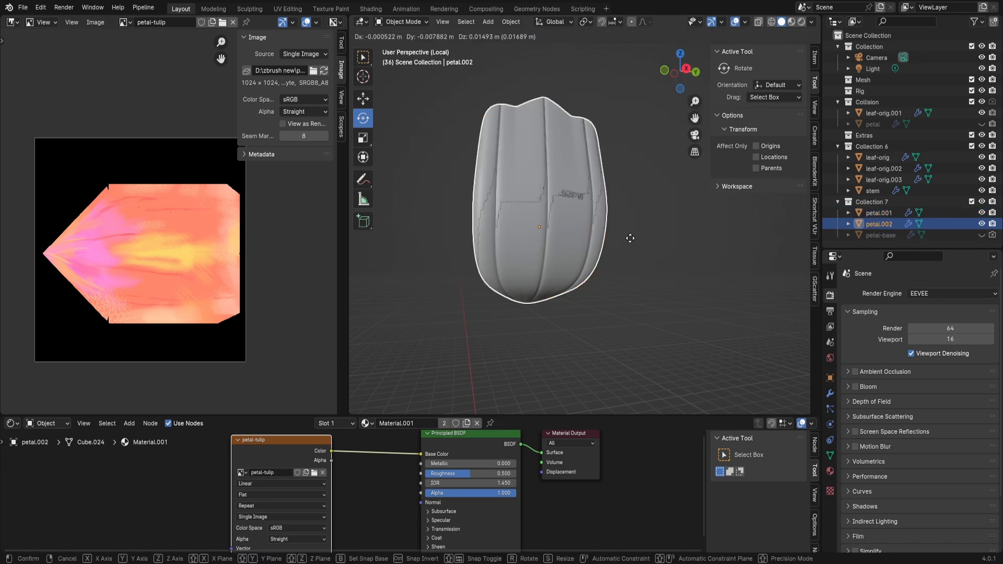
pyautogui.click(654, 234)
pyautogui.hotkey('ctrl', 'z')
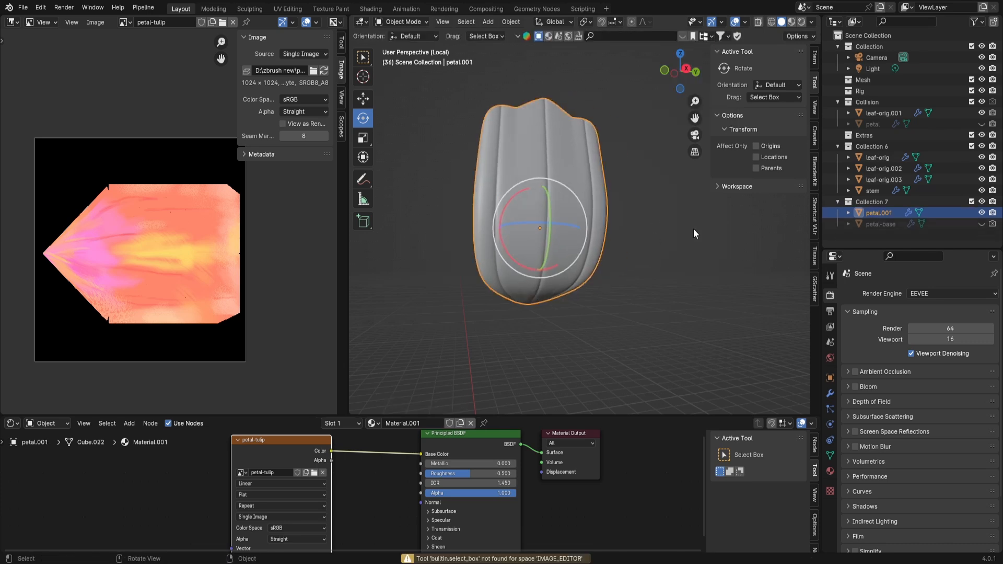
# Duplicate the petal in place and move the original petal.001 into the Collision collection
pyautogui.hotkey('shift', 'd')
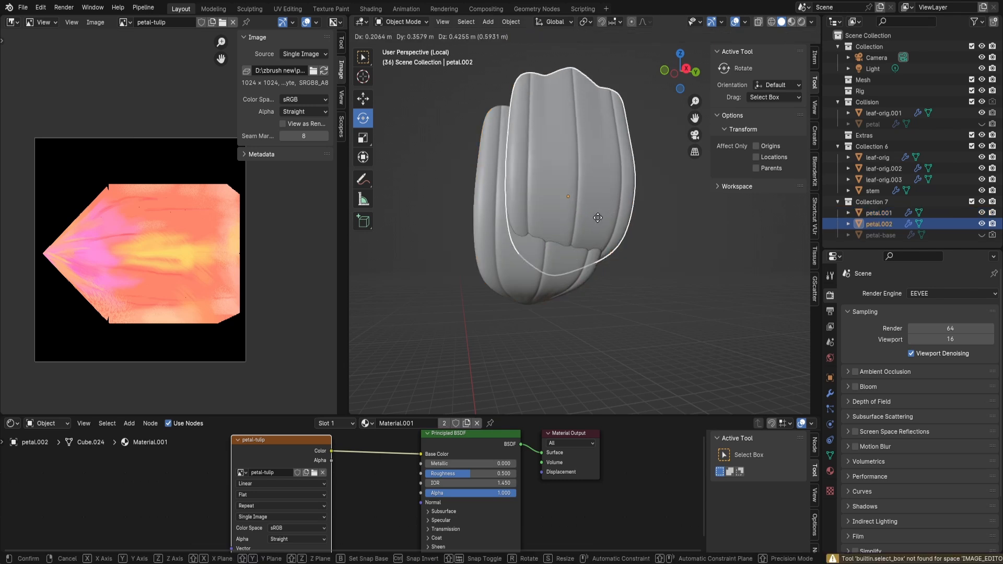
pyautogui.press('Escape')
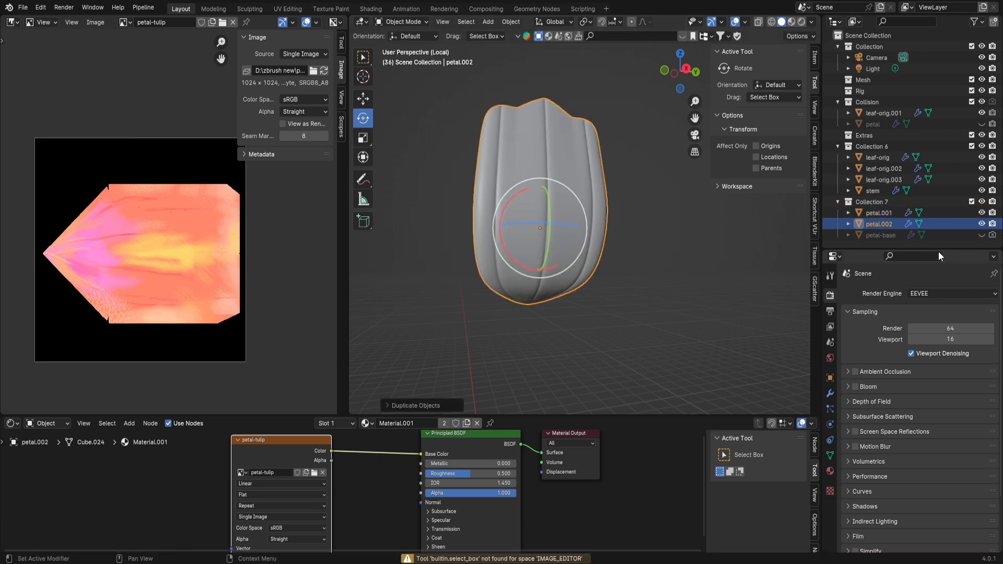
pyautogui.click(883, 213)
pyautogui.moveTo(883, 213); pyautogui.dragTo(929, 119)
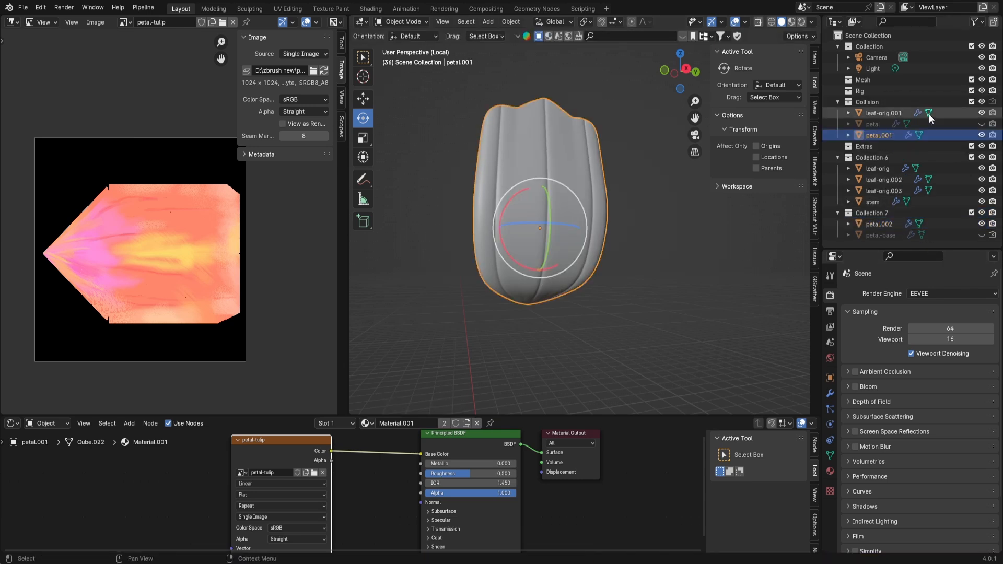
# Hide the Collision collection and open the duplicate petal.002 in Edit Mode
pyautogui.click(885, 114)
pyautogui.click(982, 102)
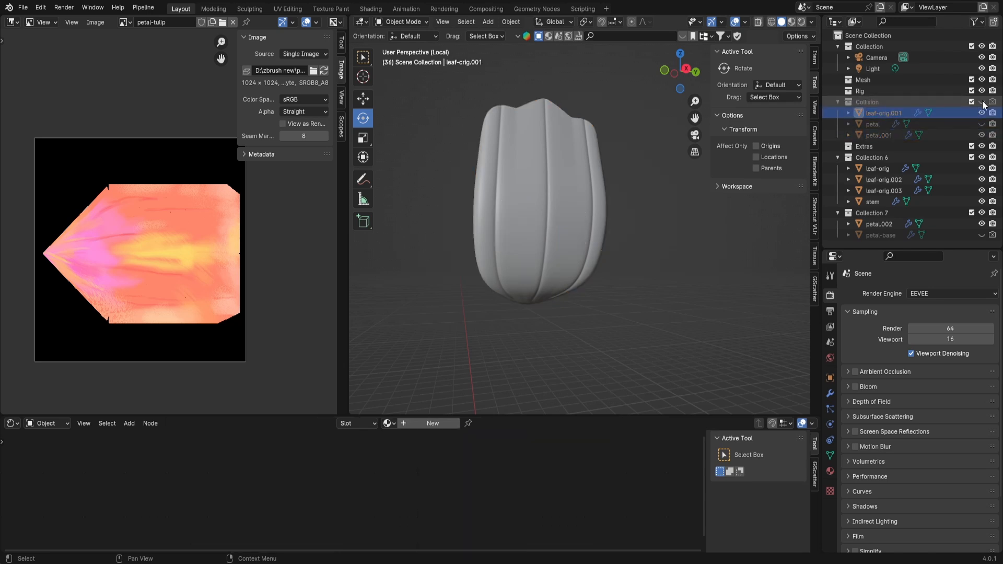
pyautogui.click(546, 208)
pyautogui.press('Tab')
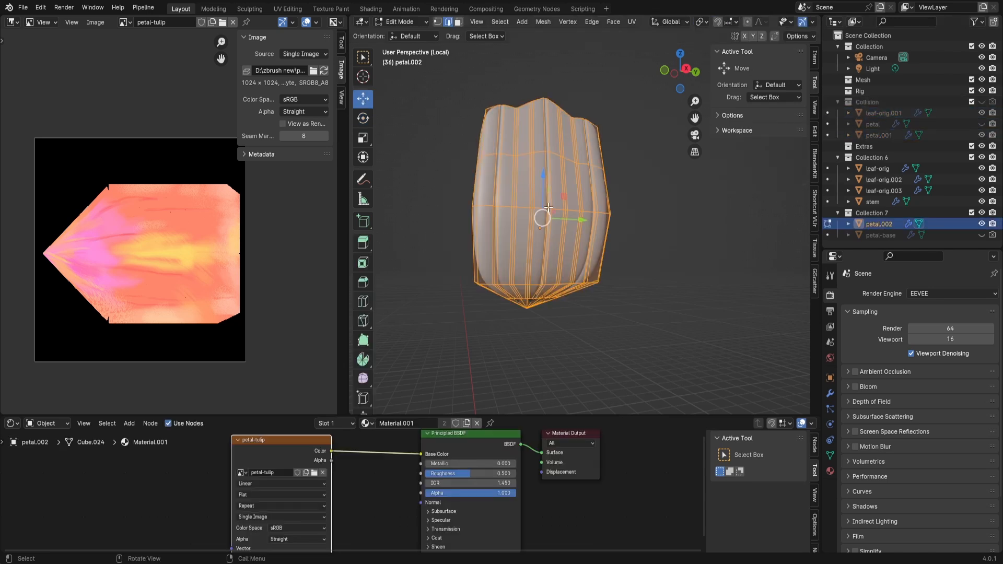
# Save the project file tulip2.blend
pyautogui.click(21, 11)
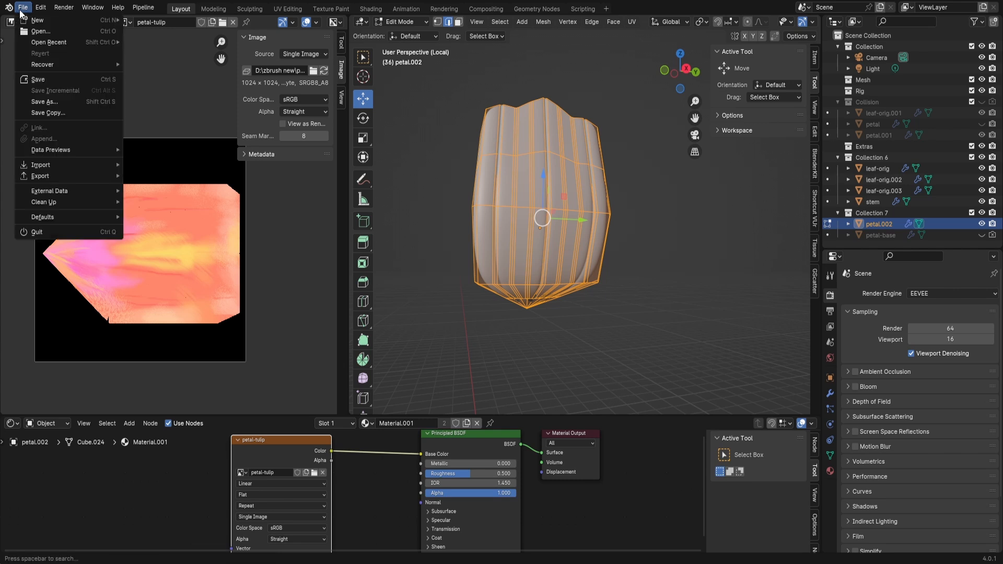
pyautogui.click(46, 79)
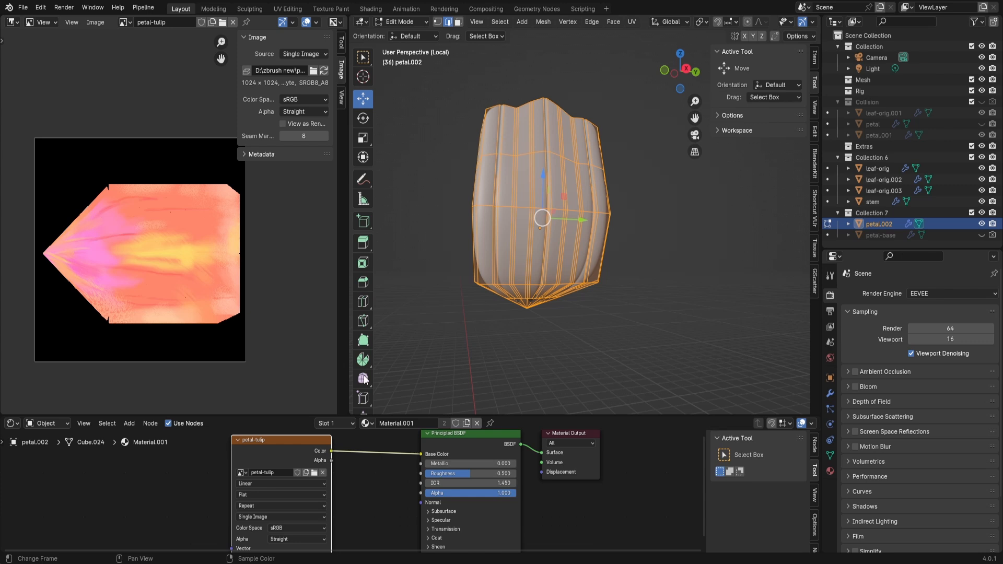
pyautogui.hotkey('ctrl', 's')
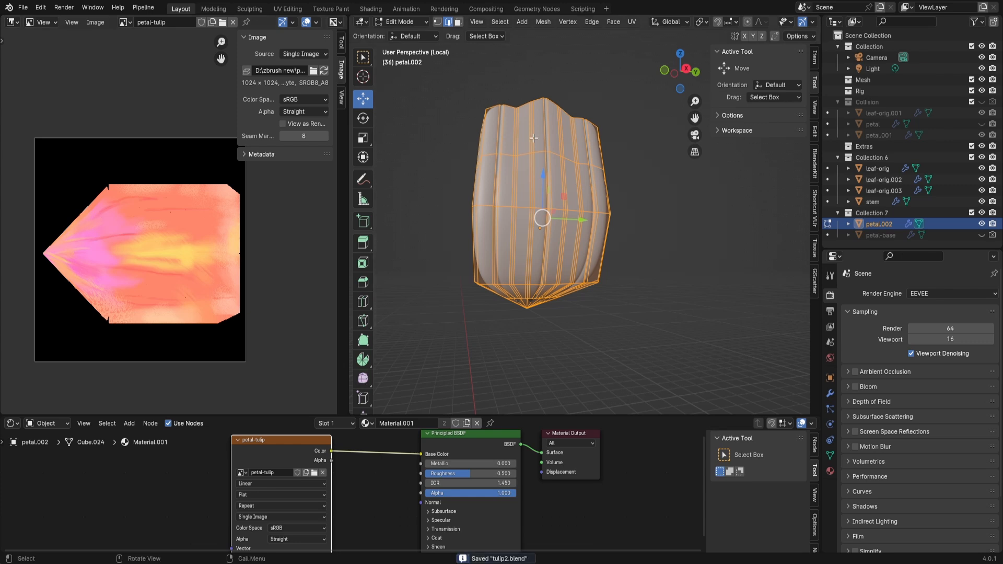
# Switch to vertex selection and move the petal's upper corner vertex outward and slightly down by about 0.29 m
pyautogui.moveTo(679, 72); pyautogui.dragTo(629, 131)
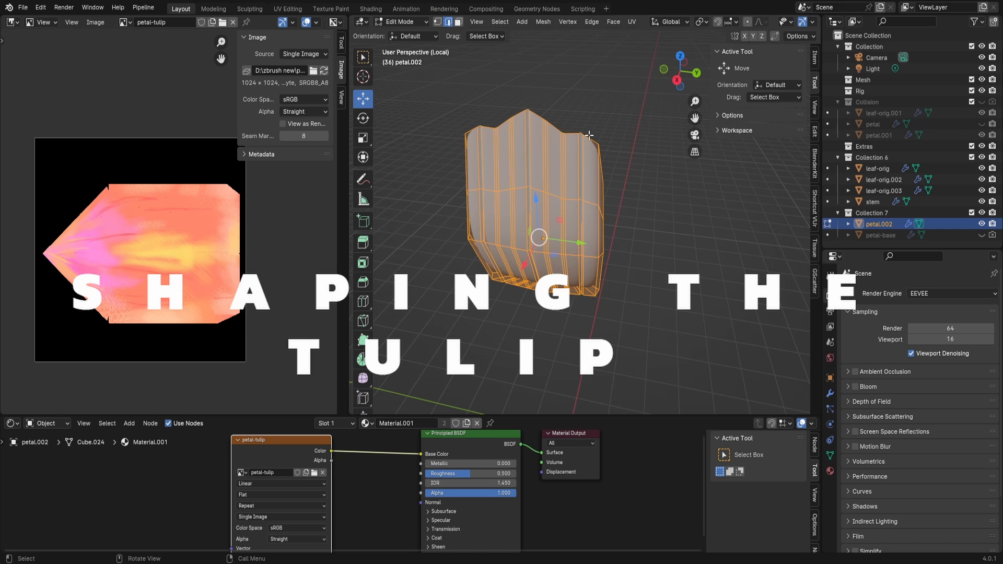
pyautogui.click(565, 138)
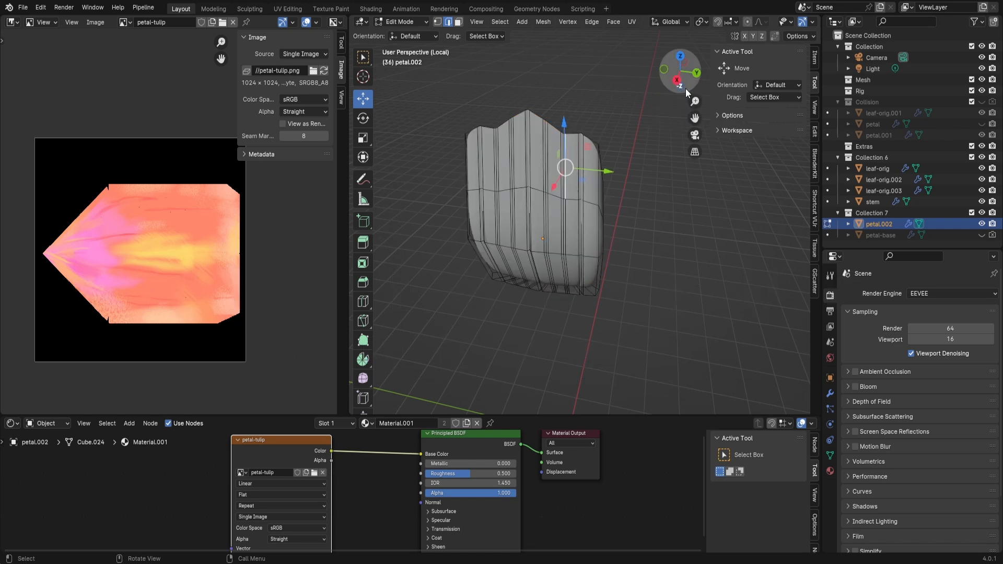
pyautogui.moveTo(686, 88); pyautogui.dragTo(754, 103)
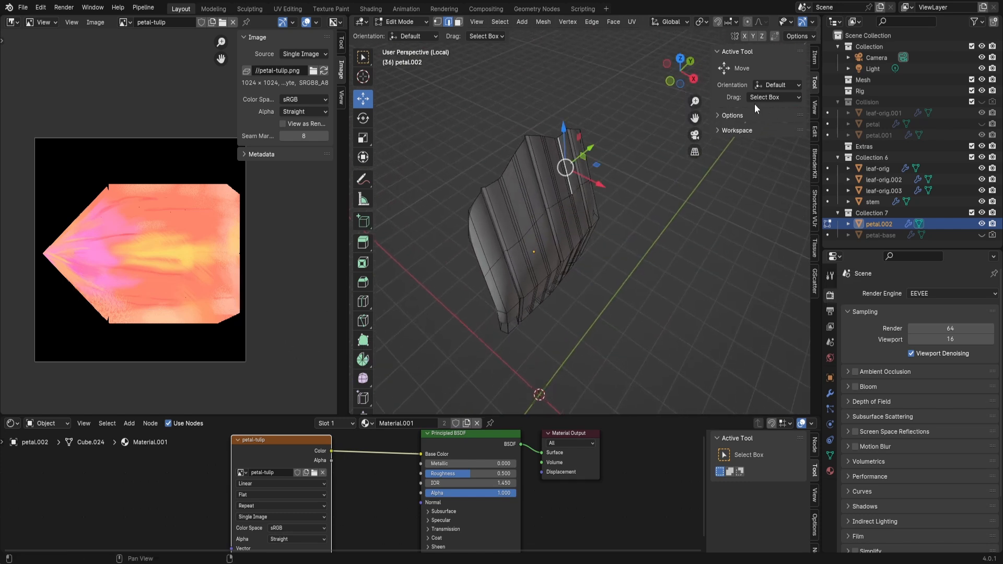
pyautogui.press('1')
pyautogui.click(481, 192)
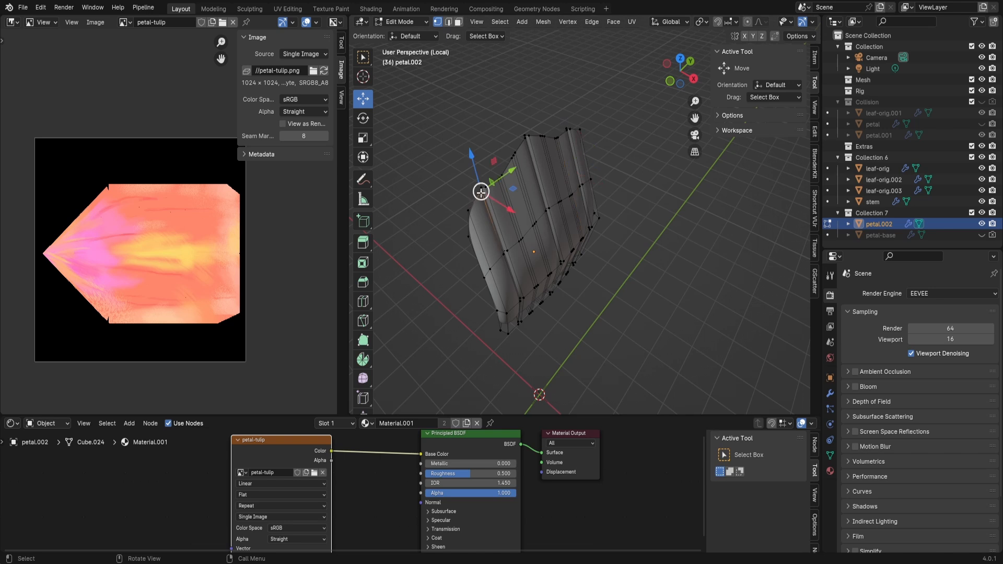
pyautogui.moveTo(676, 79); pyautogui.dragTo(588, 133)
pyautogui.press('g')
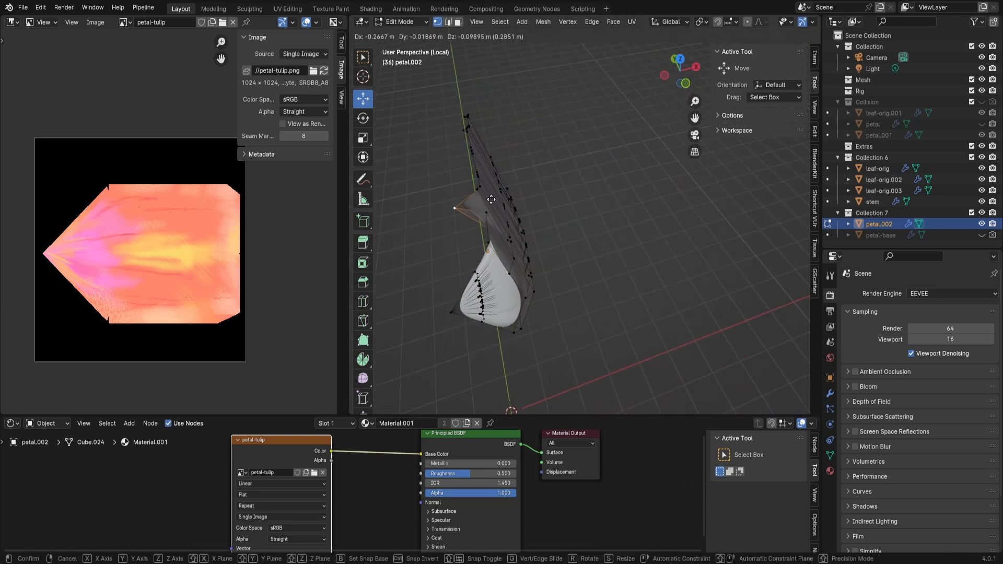
pyautogui.click(493, 198)
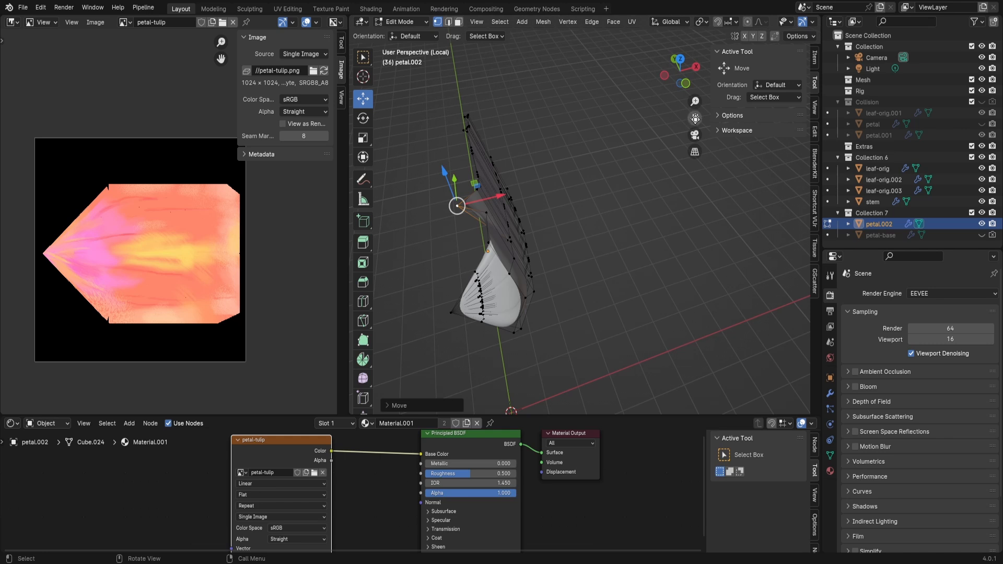
# Pull a vertex on the petal's side edge outward by about 0.21 m and lower the vertex above it
pyautogui.moveTo(695, 119); pyautogui.dragTo(764, 132)
pyautogui.moveTo(679, 84); pyautogui.dragTo(573, 69)
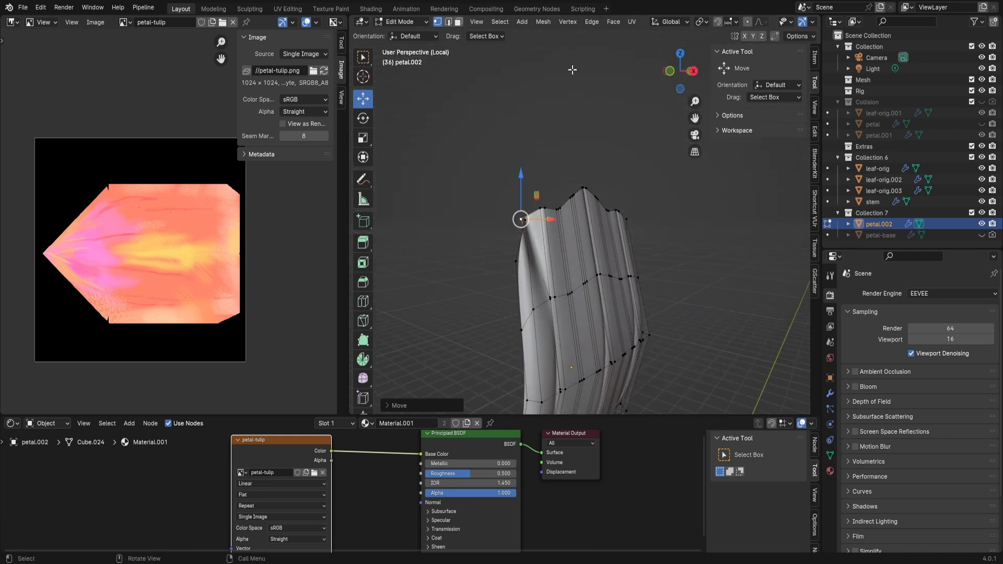
pyautogui.click(522, 325)
pyautogui.press('g')
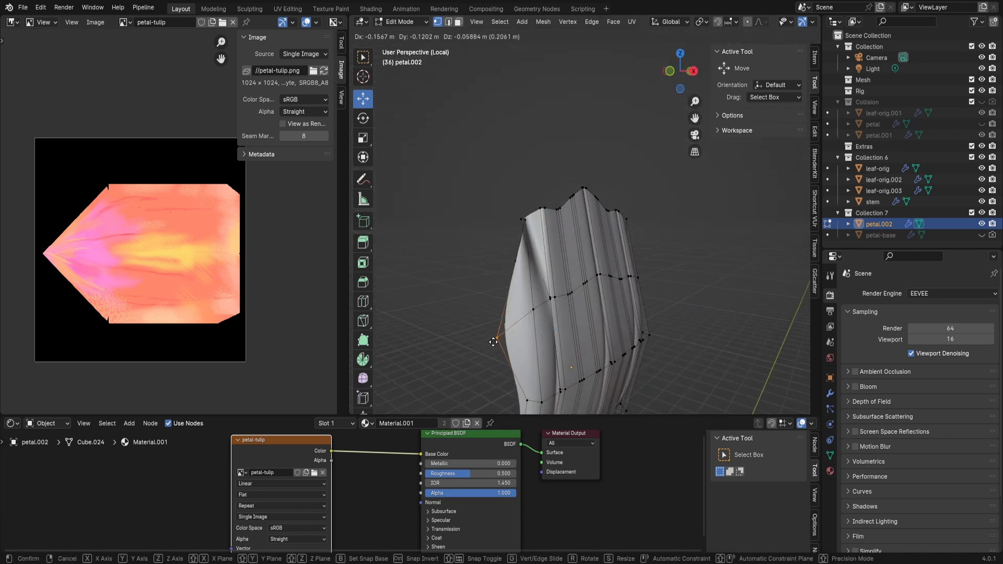
pyautogui.click(494, 341)
pyautogui.click(516, 262)
pyautogui.press('g')
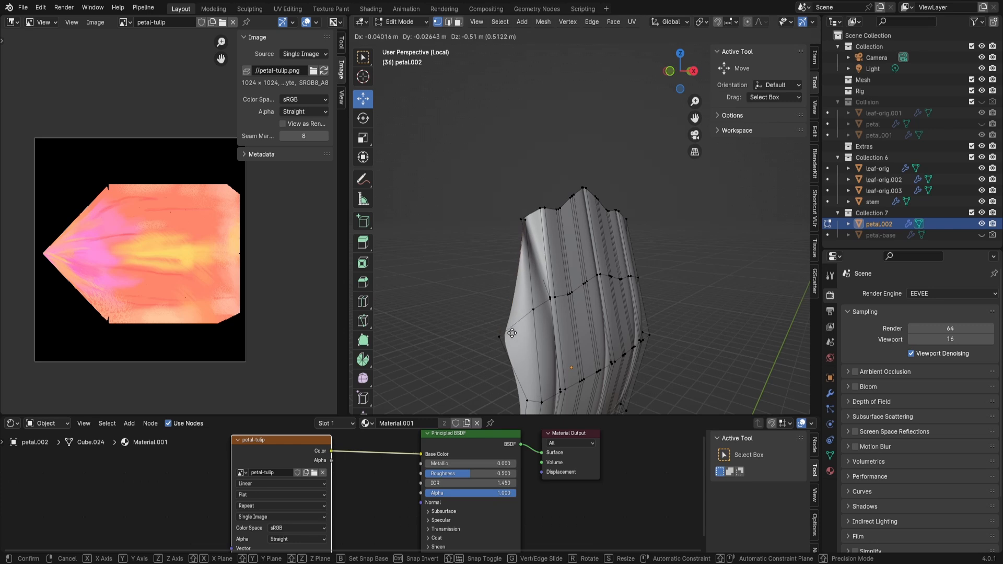
pyautogui.click(508, 320)
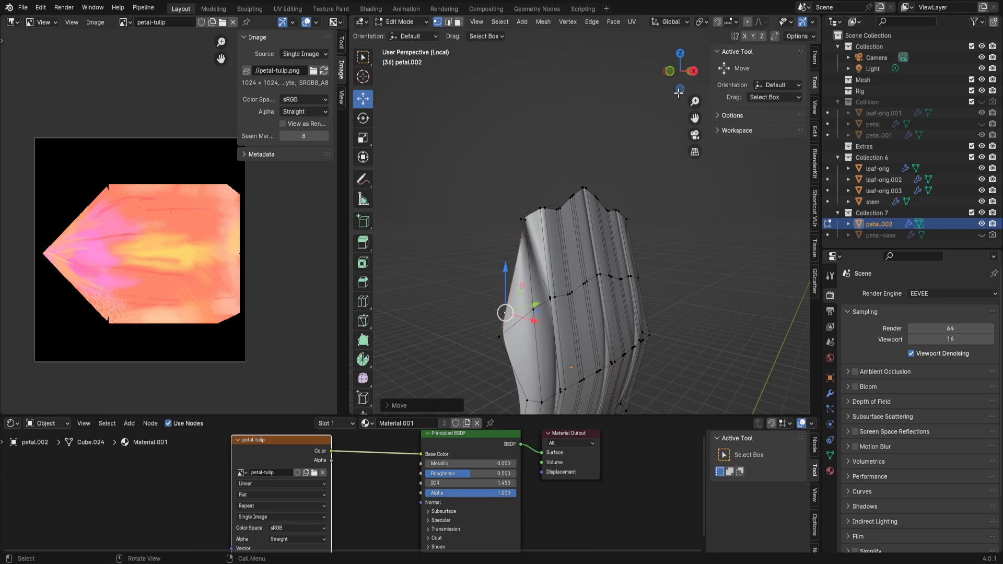
# On the opposite side edge, pull the upper vertex outward by about 0.24 m and lower the corner vertex by about 0.37 m
pyautogui.moveTo(678, 93)
pyautogui.mouseDown()
pyautogui.moveTo(861, 89)
pyautogui.moveTo(892, 76)
pyautogui.moveTo(684, 93)
pyautogui.moveTo(692, 78)
pyautogui.moveTo(672, 101)
pyautogui.moveTo(653, 83)
pyautogui.moveTo(664, 84)
pyautogui.mouseUp()
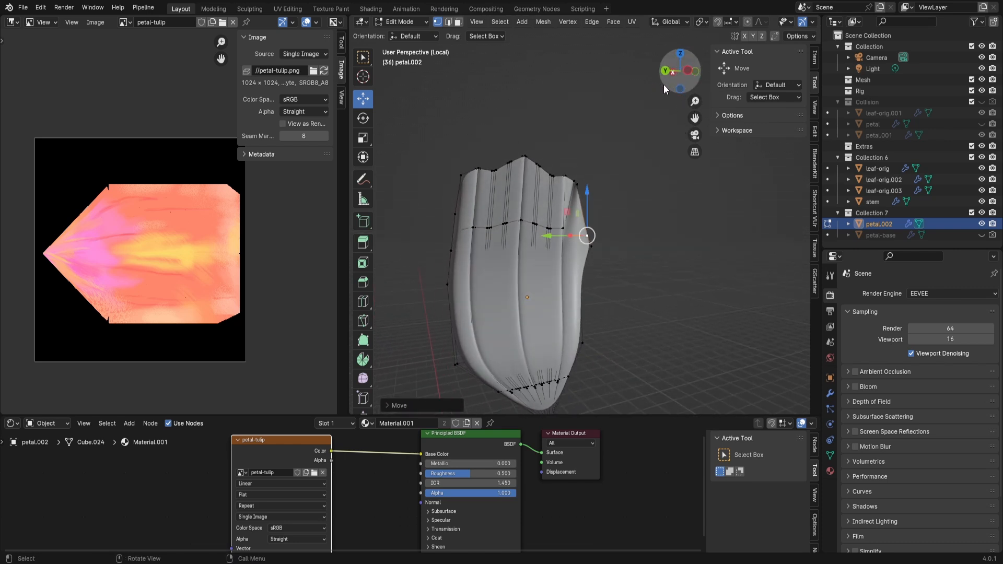
pyautogui.click(455, 215)
pyautogui.press('g')
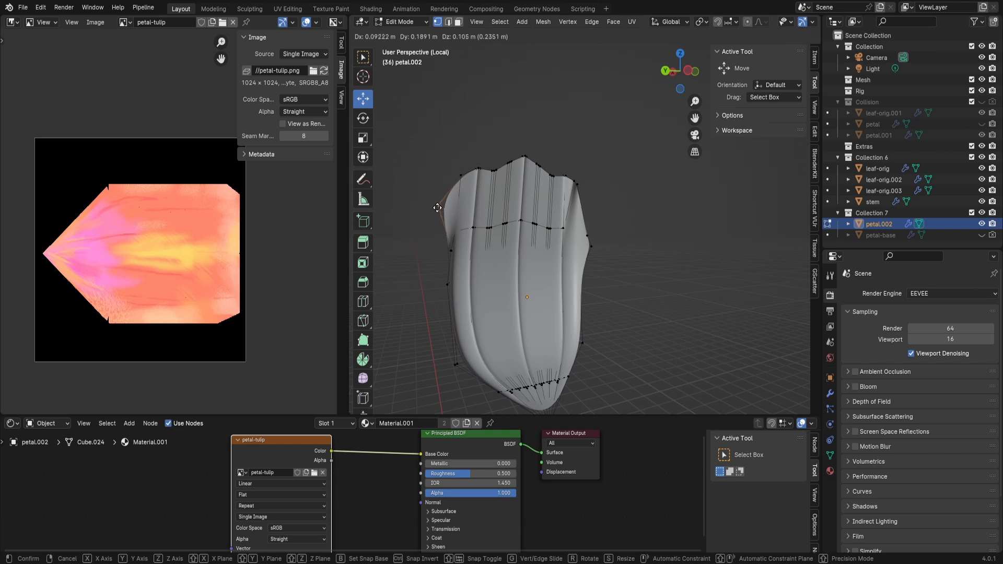
pyautogui.click(440, 204)
pyautogui.click(461, 177)
pyautogui.press('g')
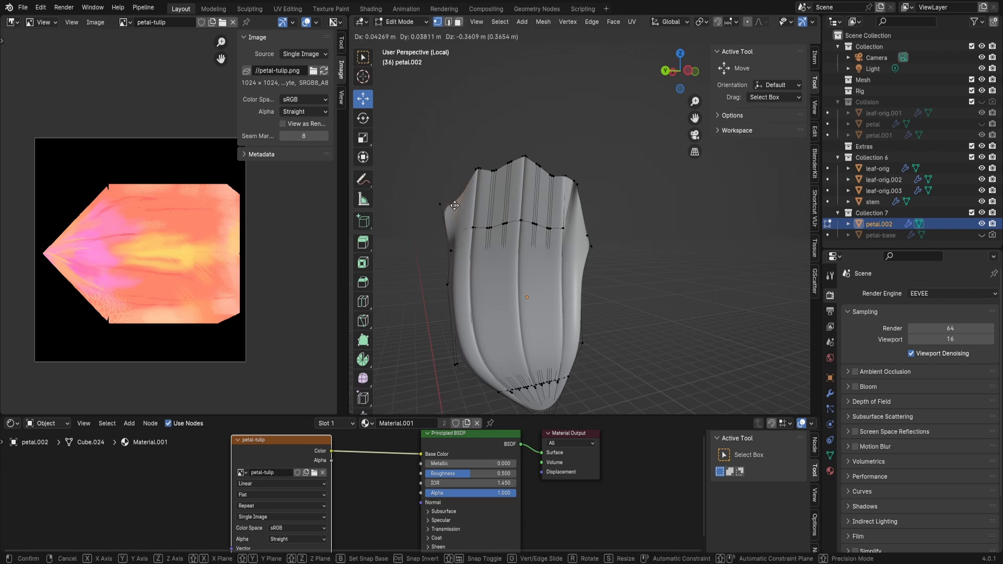
pyautogui.click(455, 206)
# Move the middle vertex on the same side edge to curve the petal's rim
pyautogui.moveTo(674, 79); pyautogui.dragTo(466, 101)
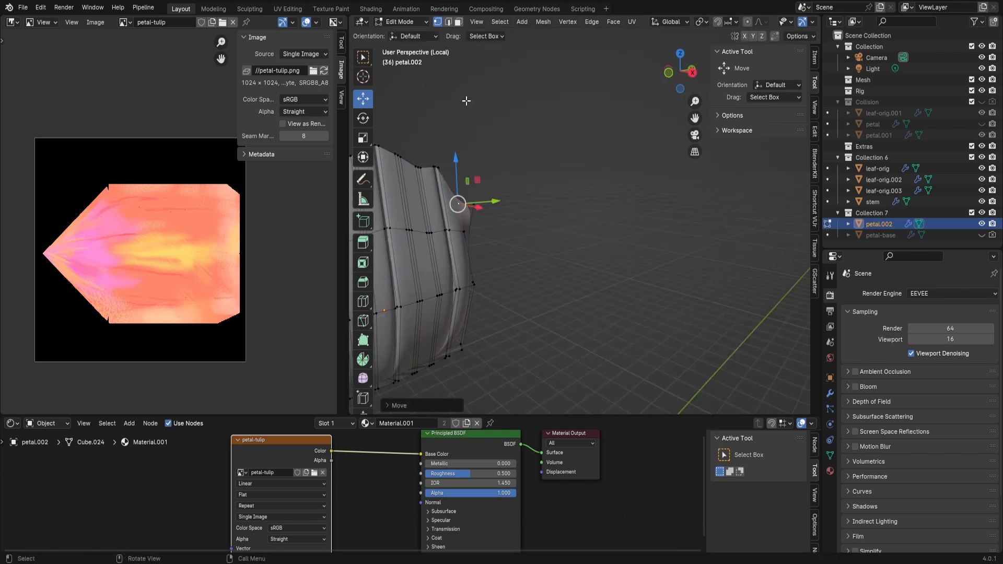
pyautogui.moveTo(696, 102); pyautogui.dragTo(763, 88)
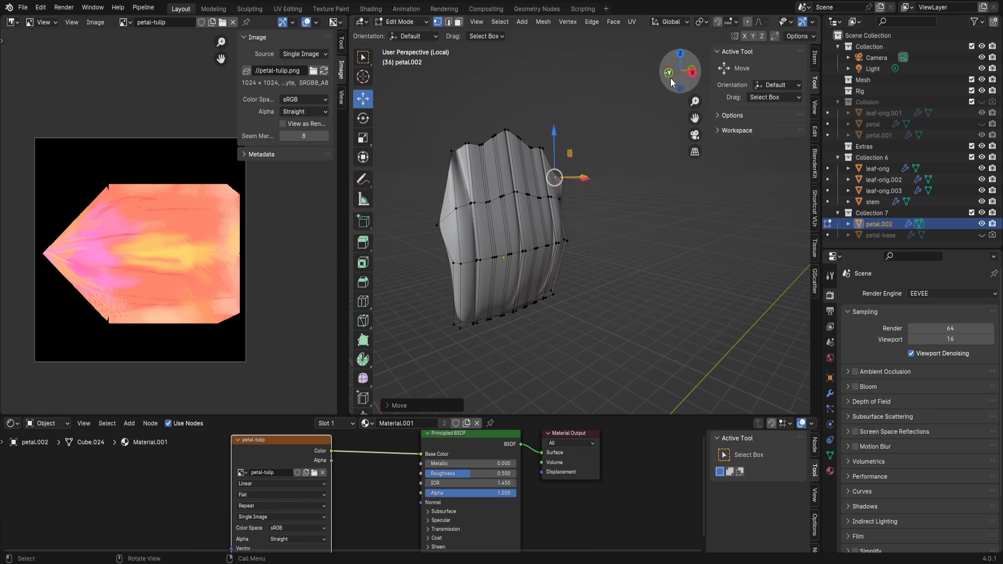
pyautogui.moveTo(671, 80); pyautogui.dragTo(623, 58)
pyautogui.moveTo(691, 85); pyautogui.dragTo(540, 167)
pyautogui.press('g')
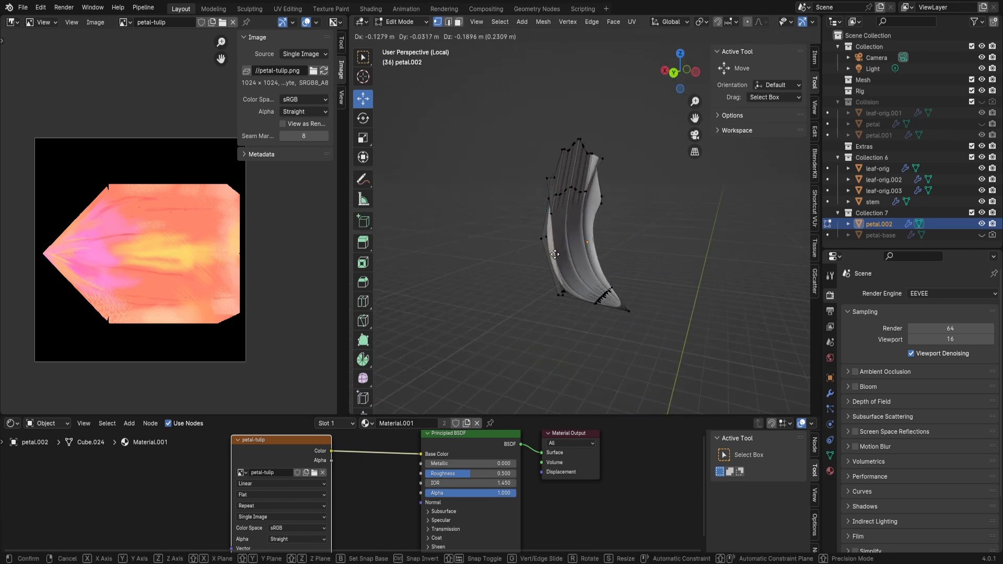
pyautogui.click(561, 245)
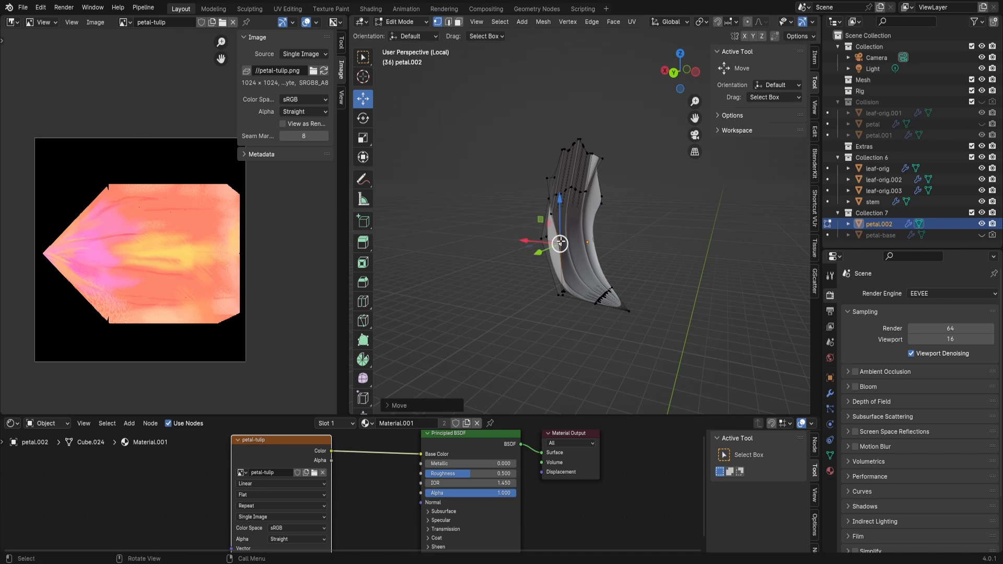
# Reposition vertices near the petal's tip to reshape its upper rim
pyautogui.moveTo(701, 63); pyautogui.dragTo(580, 110)
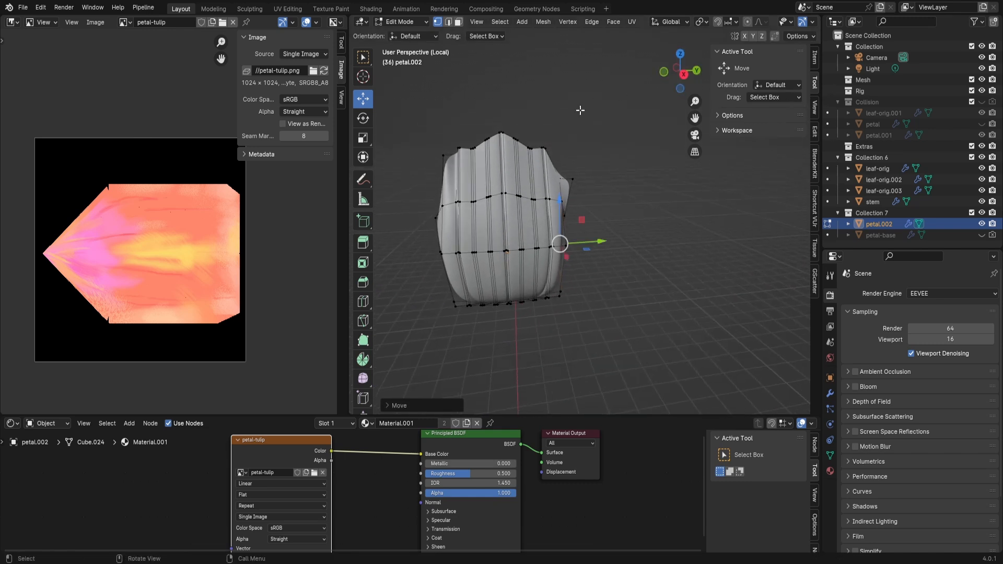
pyautogui.press('g')
pyautogui.moveTo(569, 153); pyautogui.dragTo(522, 140)
pyautogui.moveTo(669, 72); pyautogui.dragTo(752, 102)
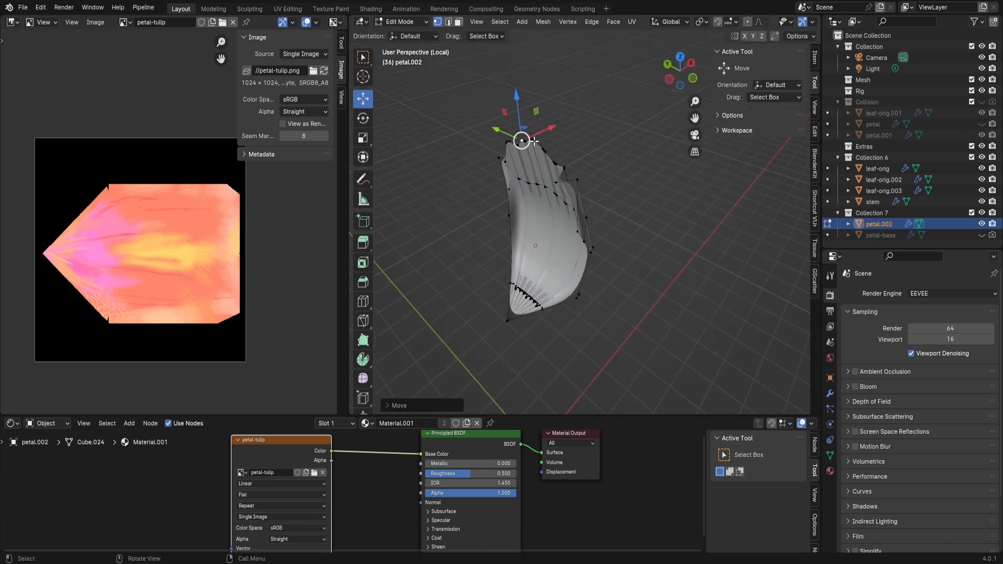
pyautogui.moveTo(534, 141); pyautogui.dragTo(530, 152)
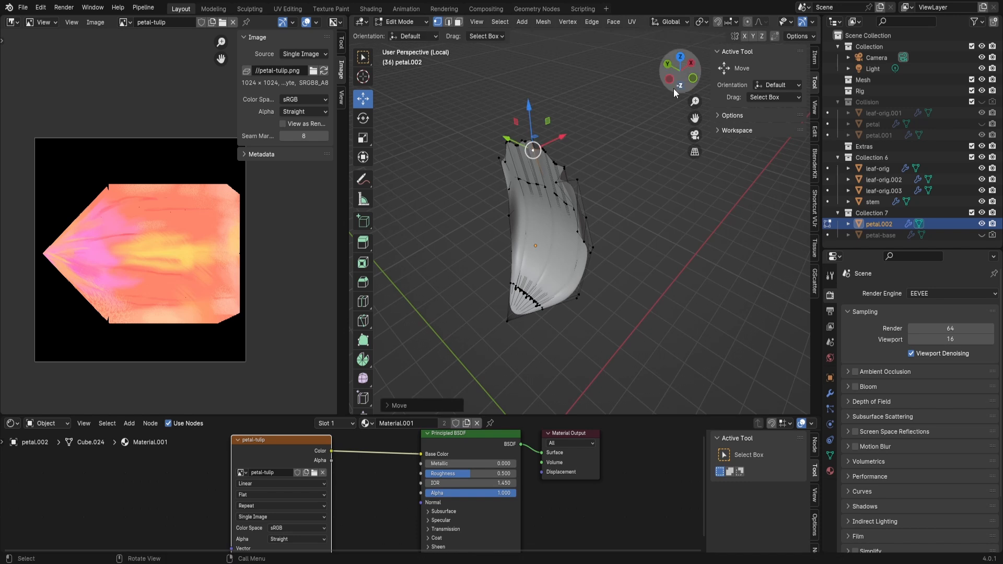
# Pull a vertex on the petal's upper side rim outward
pyautogui.moveTo(673, 89); pyautogui.dragTo(512, 68)
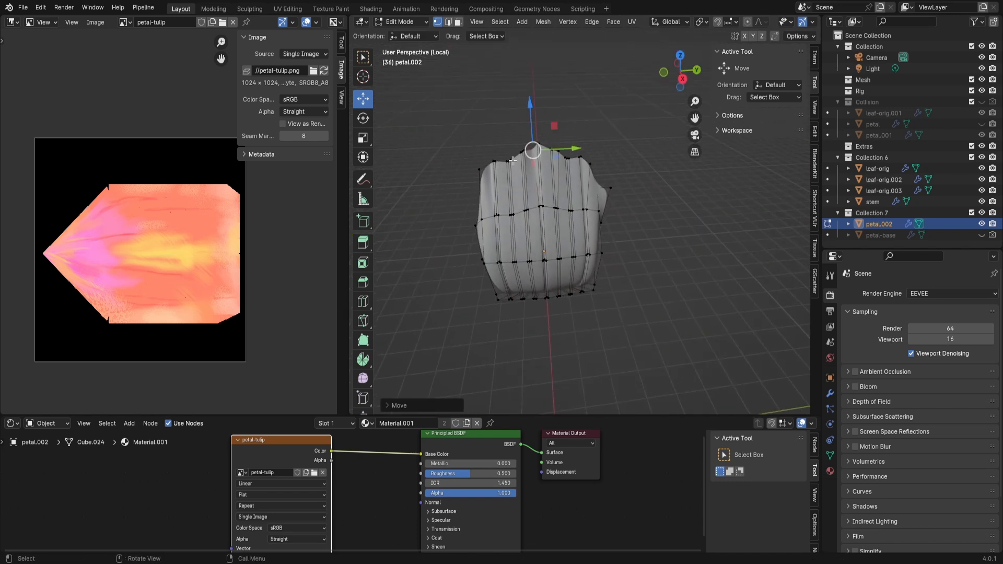
pyautogui.moveTo(695, 101); pyautogui.dragTo(699, 112)
pyautogui.moveTo(672, 76); pyautogui.dragTo(760, 107)
pyautogui.click(525, 138)
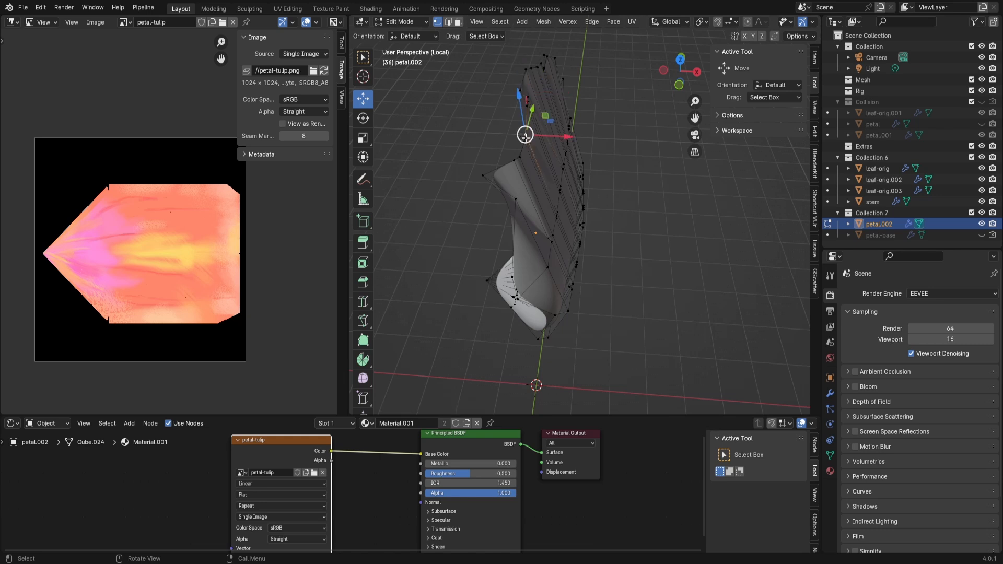
pyautogui.moveTo(526, 134); pyautogui.dragTo(501, 132)
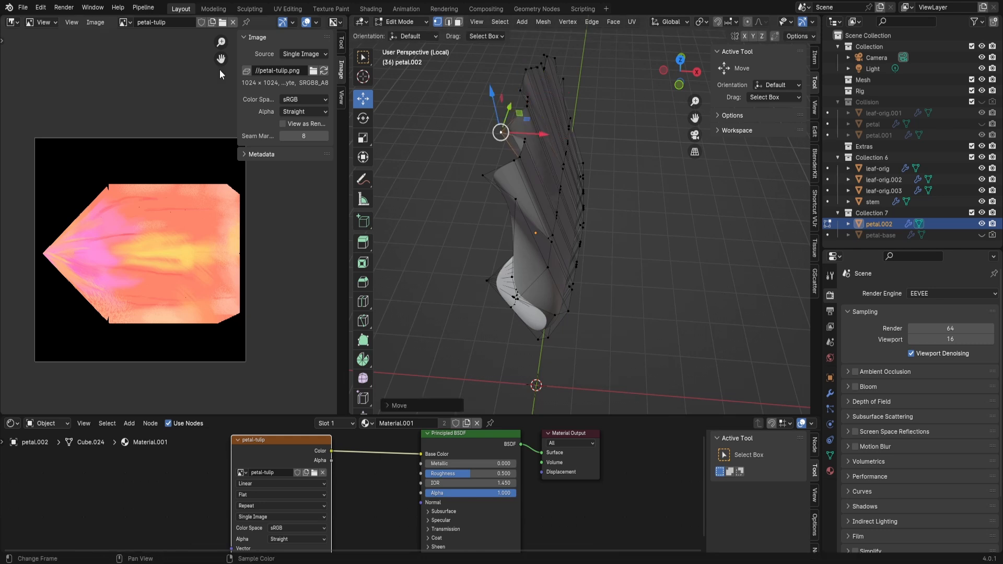
# Change the image editor area into a 3D viewport with overlays hidden, showing the whole flower
pyautogui.click(13, 22)
pyautogui.click(43, 53)
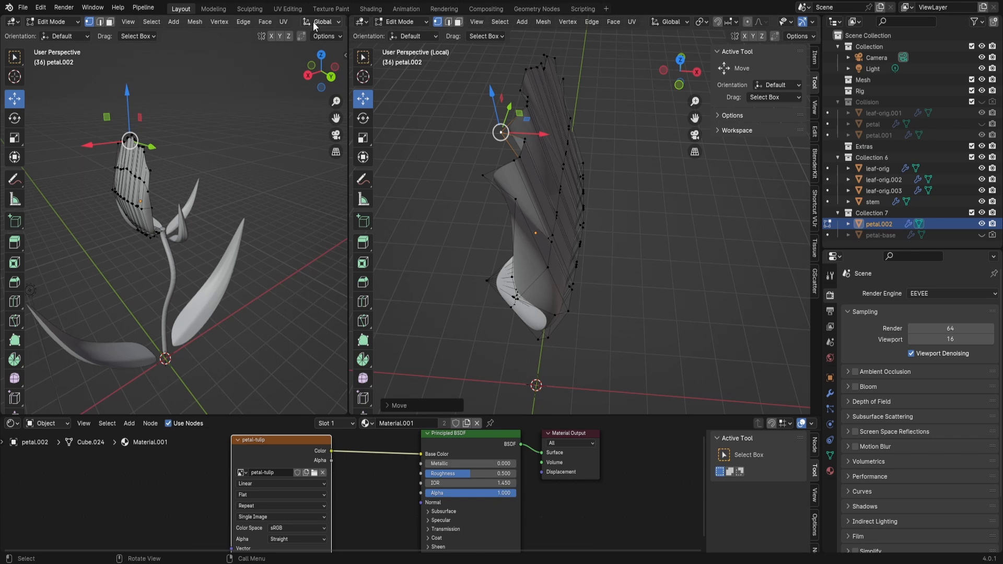
pyautogui.scroll(-6, 313, 20)
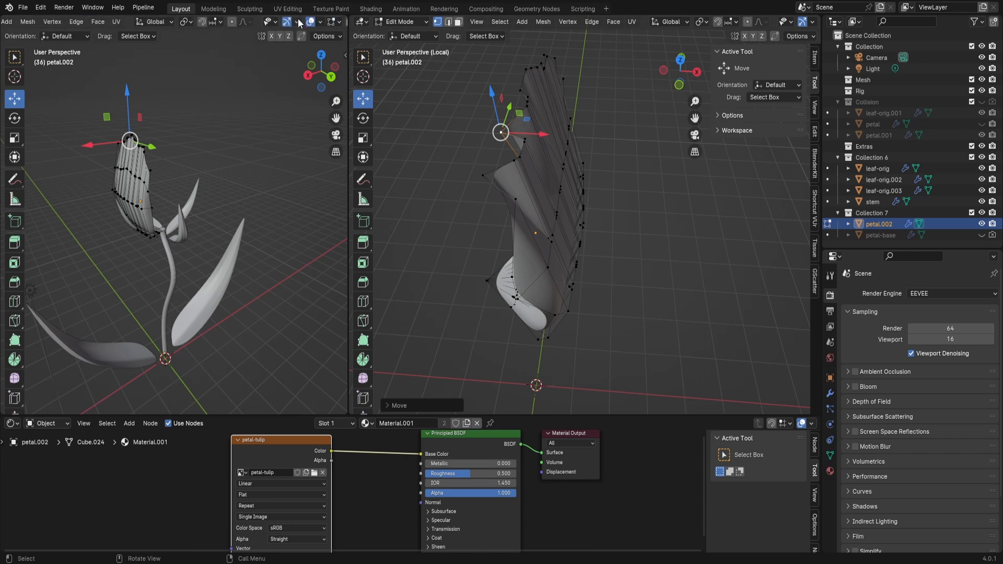
pyautogui.click(311, 21)
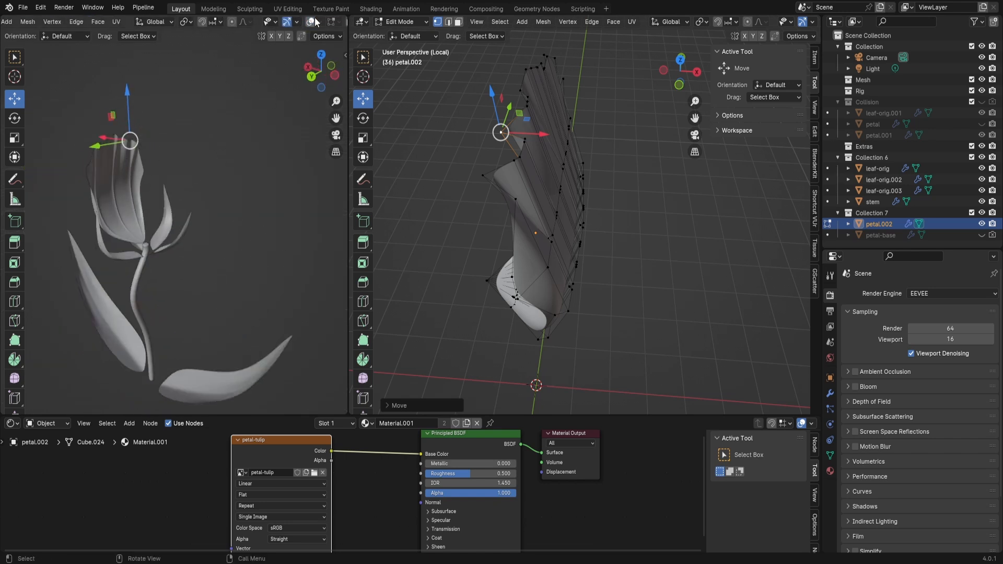
pyautogui.click(315, 21)
pyautogui.click(315, 21)
pyautogui.moveTo(123, 151); pyautogui.dragTo(149, 165, button='middle')
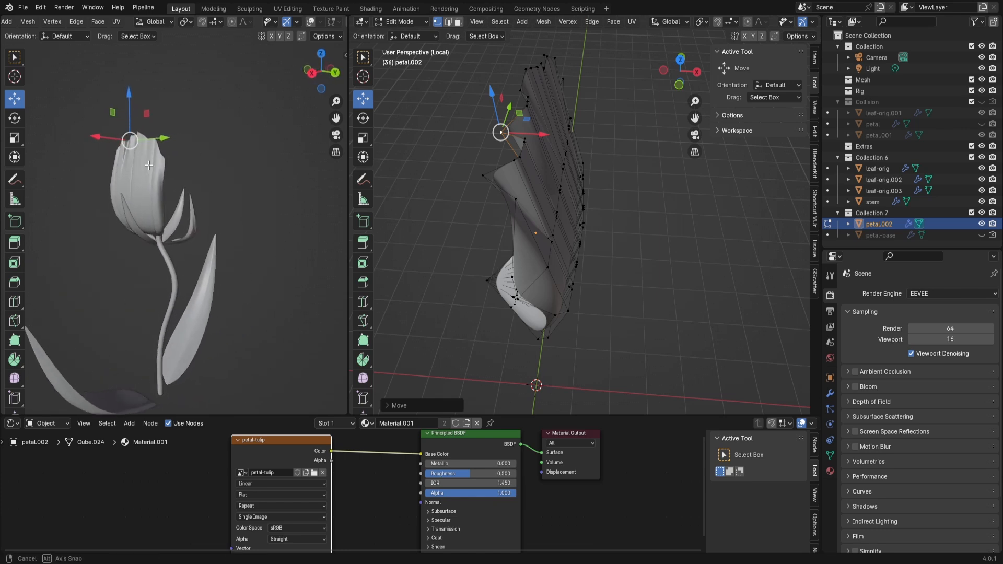
# Pull the lower side-edge vertex of the petal outward and move the vertex above it by about 0.22 m
pyautogui.moveTo(529, 229); pyautogui.dragTo(494, 228, button='middle')
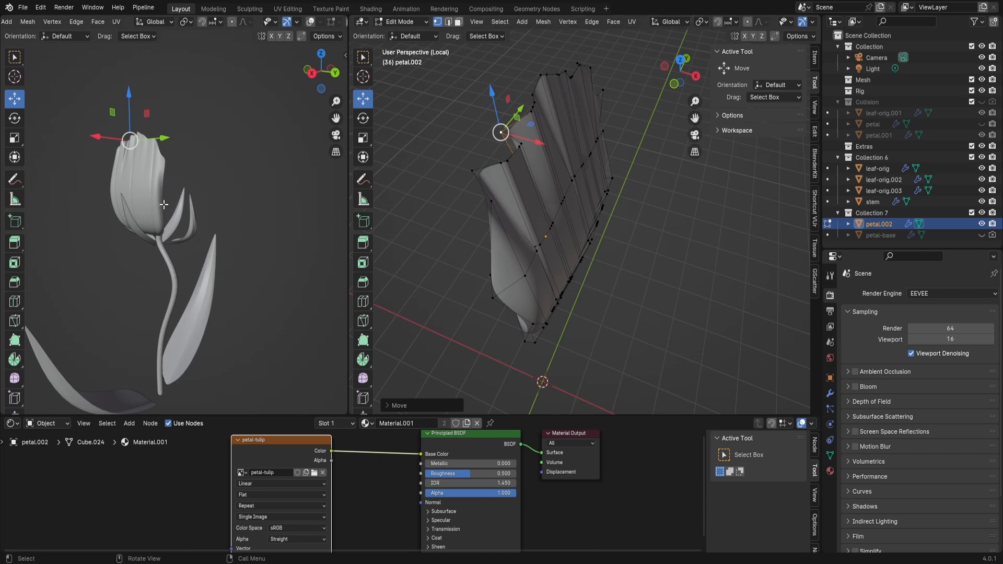
pyautogui.moveTo(559, 208); pyautogui.dragTo(627, 340, button='middle')
pyautogui.click(621, 317)
pyautogui.press('g')
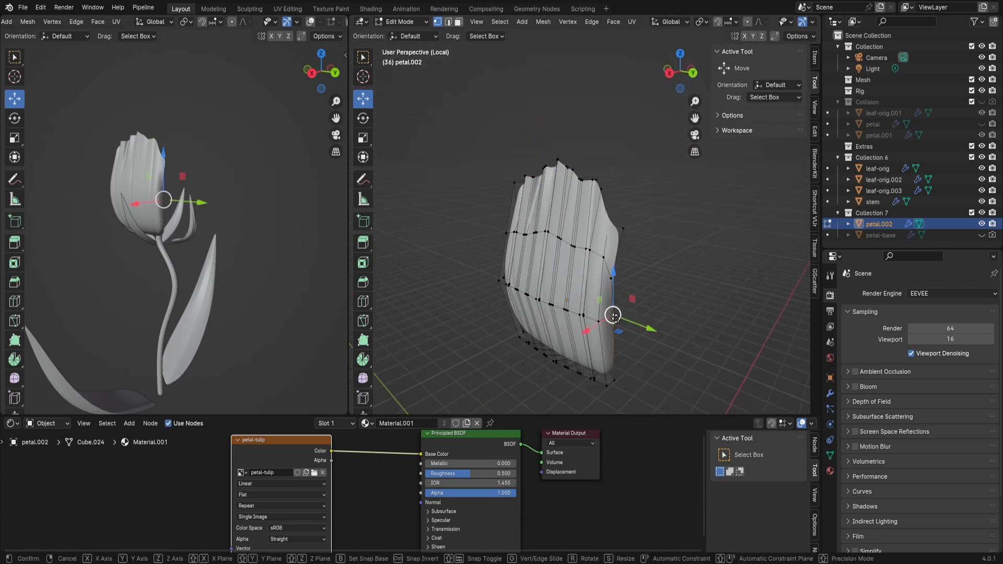
pyautogui.click(622, 328)
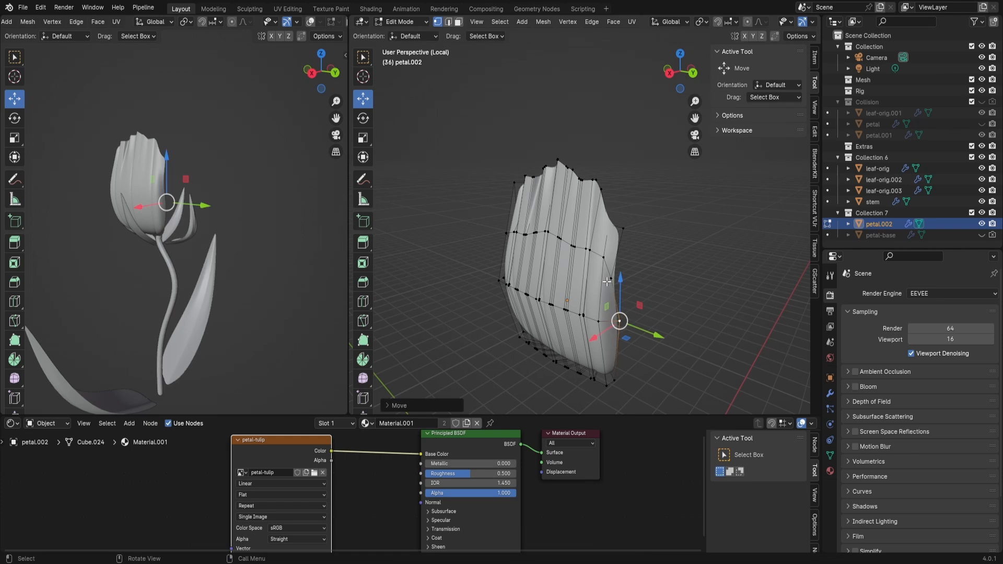
pyautogui.moveTo(606, 292); pyautogui.dragTo(610, 302, button='middle')
pyautogui.press('g')
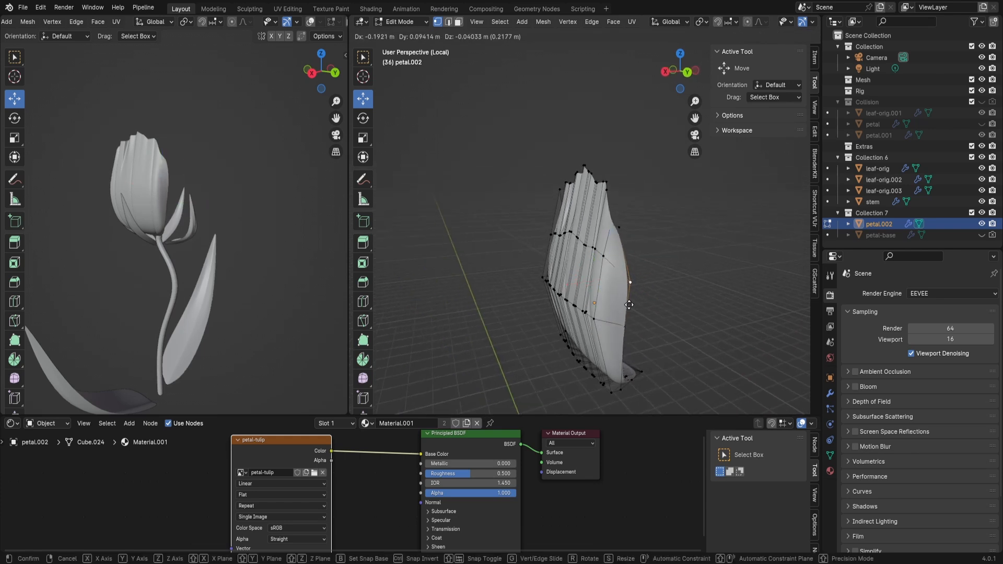
pyautogui.click(630, 305)
# Reposition the vertices at the upper corner of the petal's side edge to round off the corner
pyautogui.scroll(4, 622, 262)
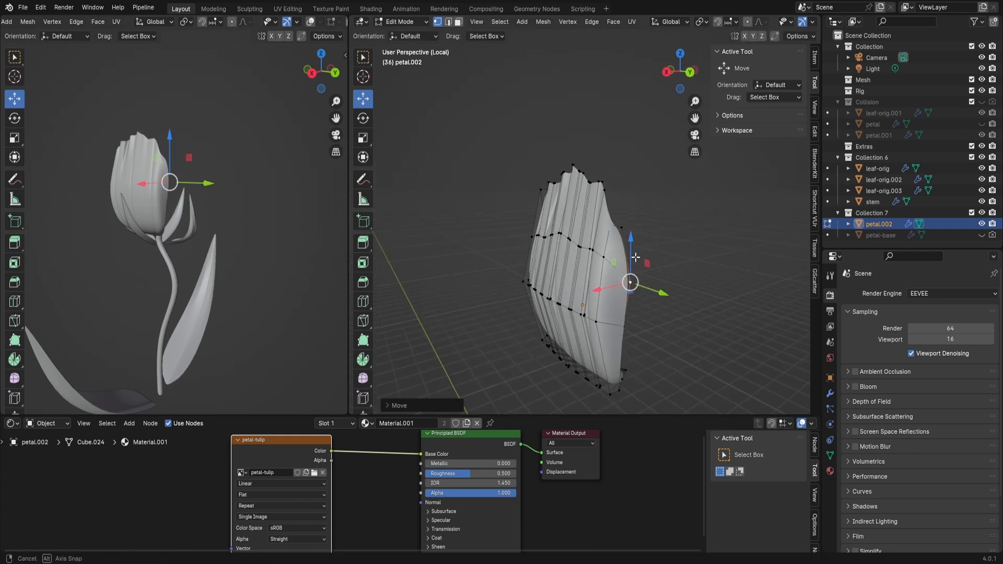
pyautogui.moveTo(695, 119); pyautogui.dragTo(624, 70)
pyautogui.moveTo(489, 186); pyautogui.dragTo(536, 194, button='middle')
pyautogui.press('g')
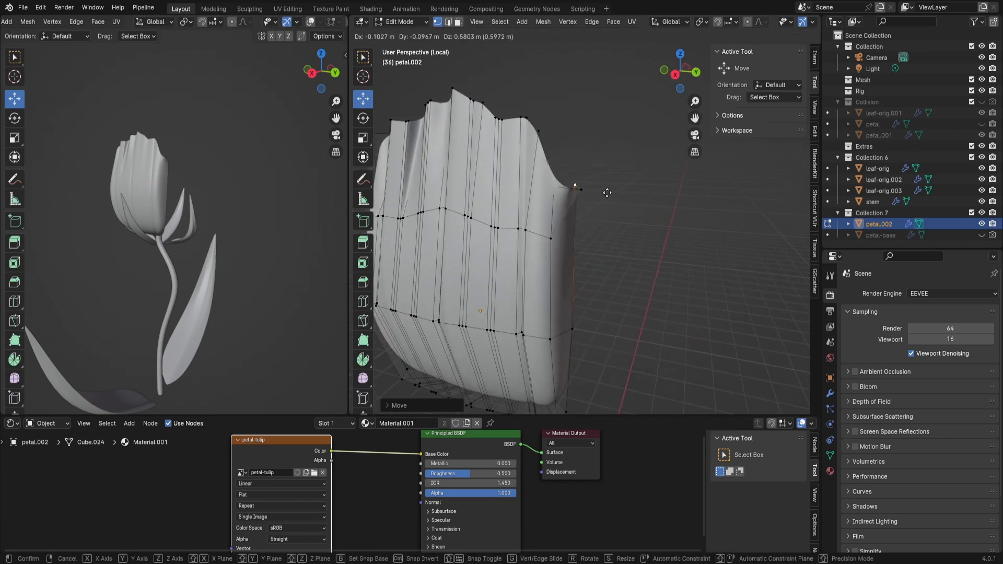
pyautogui.click(613, 223)
pyautogui.press('g')
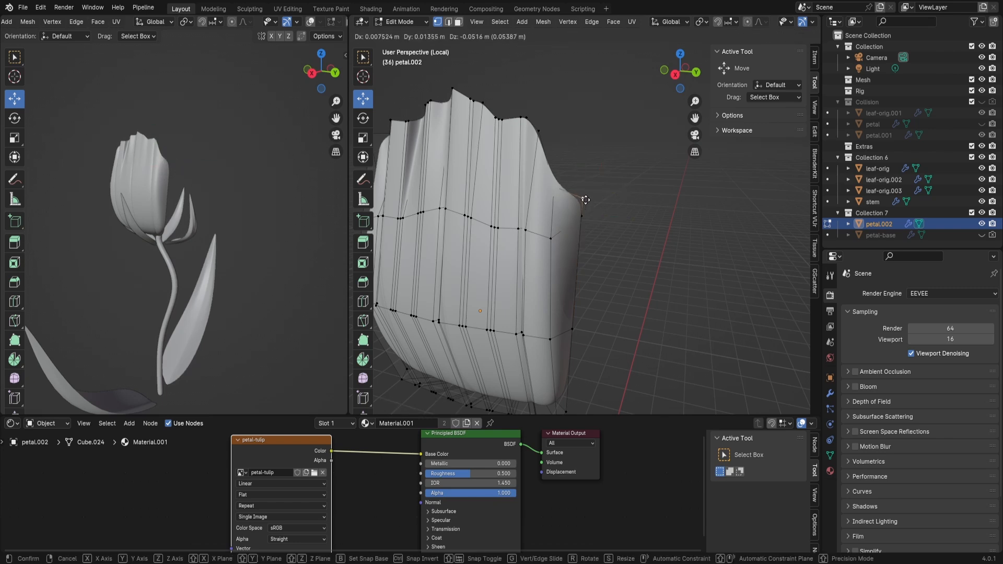
pyautogui.click(586, 198)
pyautogui.press('g')
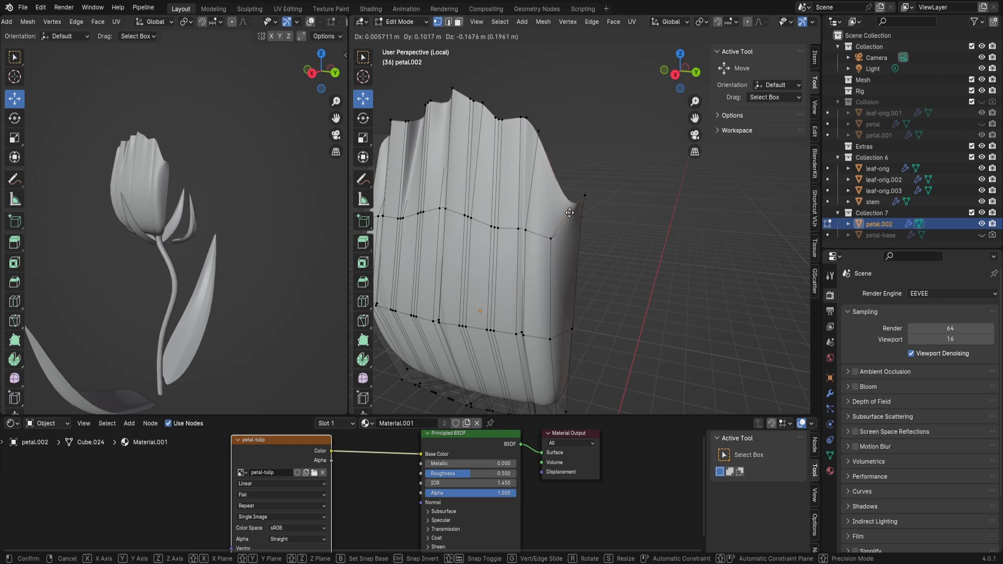
pyautogui.click(568, 203)
pyautogui.moveTo(568, 202); pyautogui.dragTo(598, 213, button='middle')
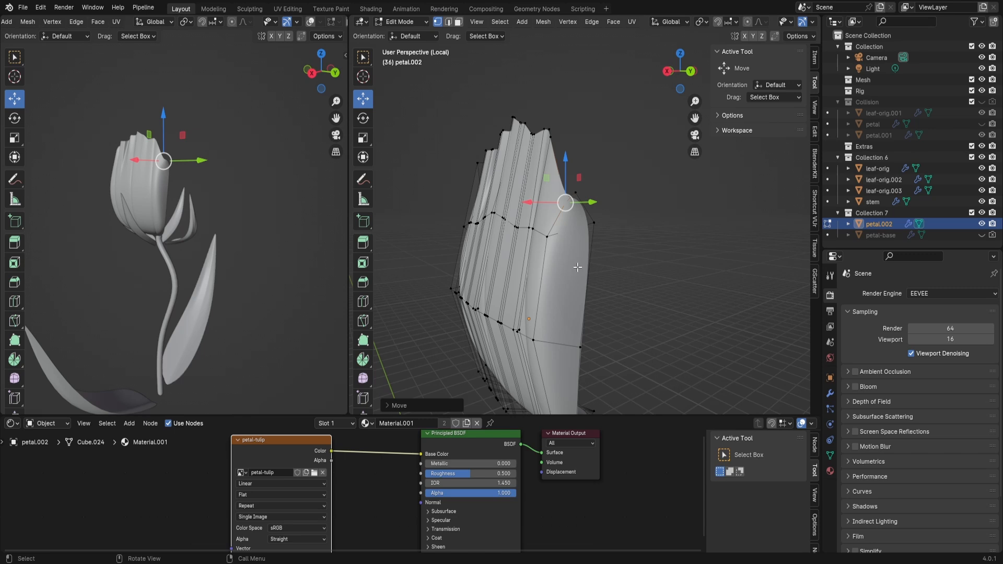
pyautogui.moveTo(577, 267); pyautogui.dragTo(644, 183, button='middle')
pyautogui.moveTo(694, 120); pyautogui.dragTo(637, 70)
pyautogui.moveTo(586, 235); pyautogui.dragTo(543, 243, button='middle')
pyautogui.hotkey('ctrl', 'r')
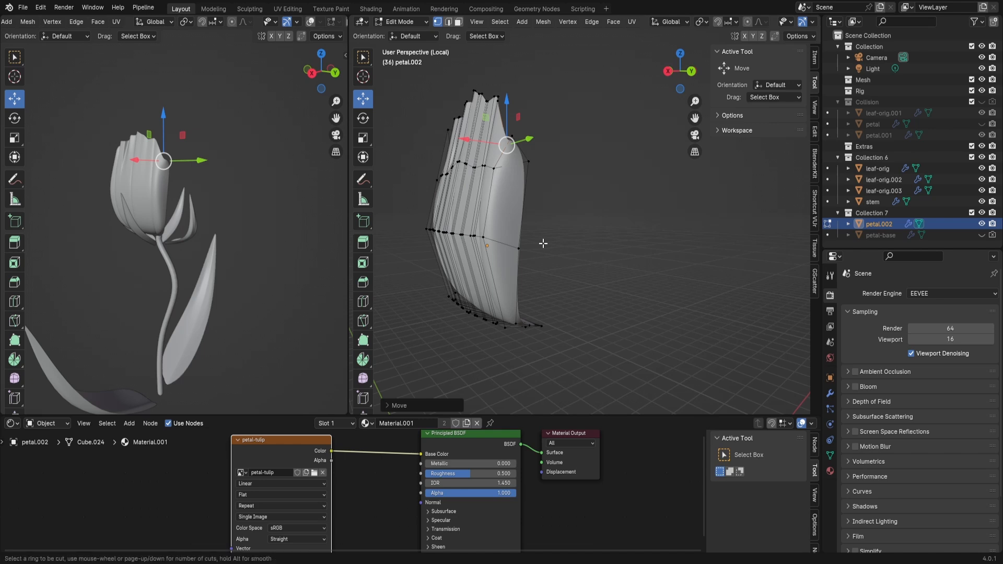
pyautogui.click(523, 165)
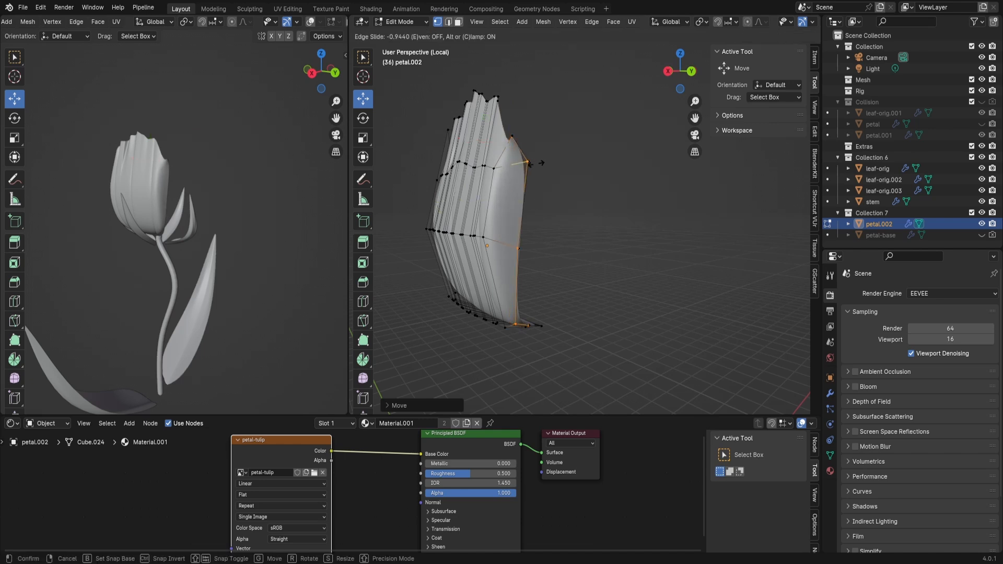
pyautogui.click(509, 166)
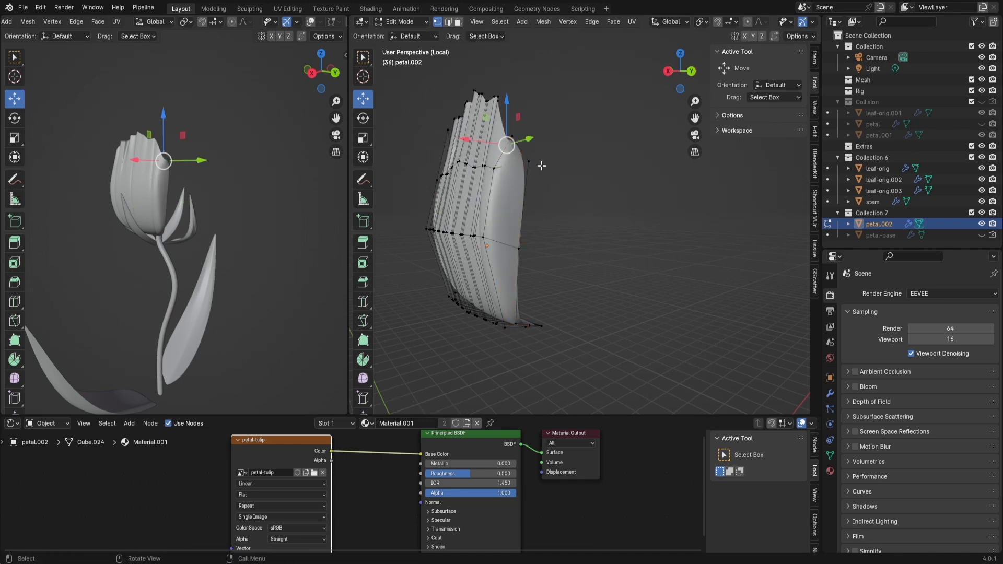
# Add a lengthwise loop cut to the petal and slide it close to the reshaped side edge
pyautogui.moveTo(510, 167); pyautogui.dragTo(483, 180, button='middle')
pyautogui.hotkey('ctrl', 'r')
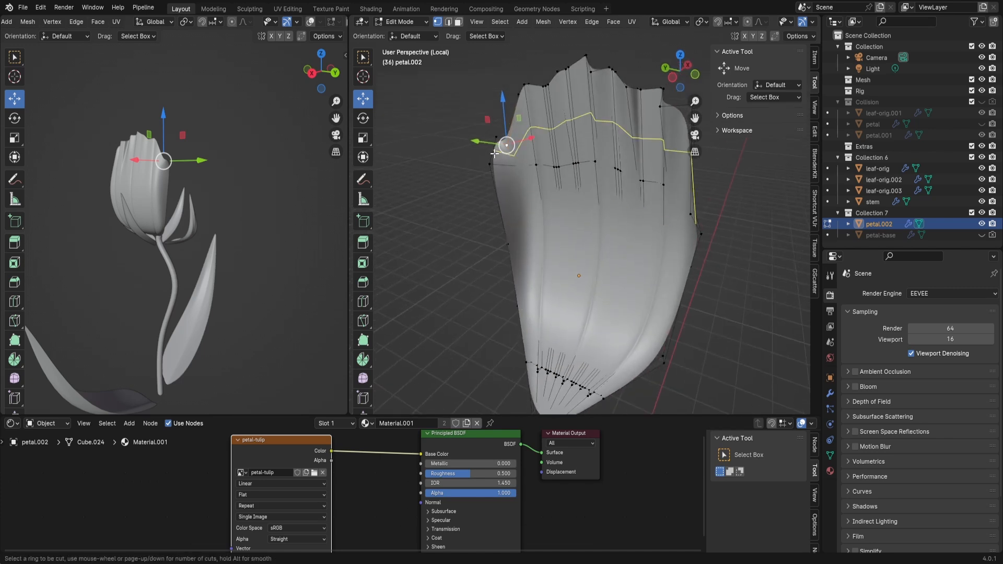
pyautogui.click(503, 174)
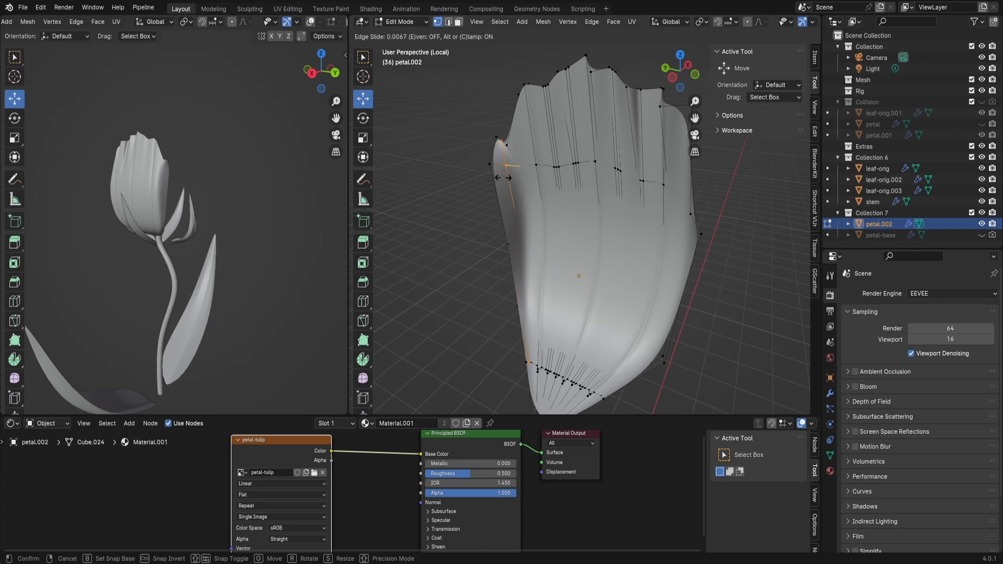
pyautogui.click(491, 174)
# Move the vertex at the side edge's upper corner by about 0.14 m and return to Object Mode
pyautogui.moveTo(491, 174); pyautogui.dragTo(481, 137, button='middle')
pyautogui.press('g')
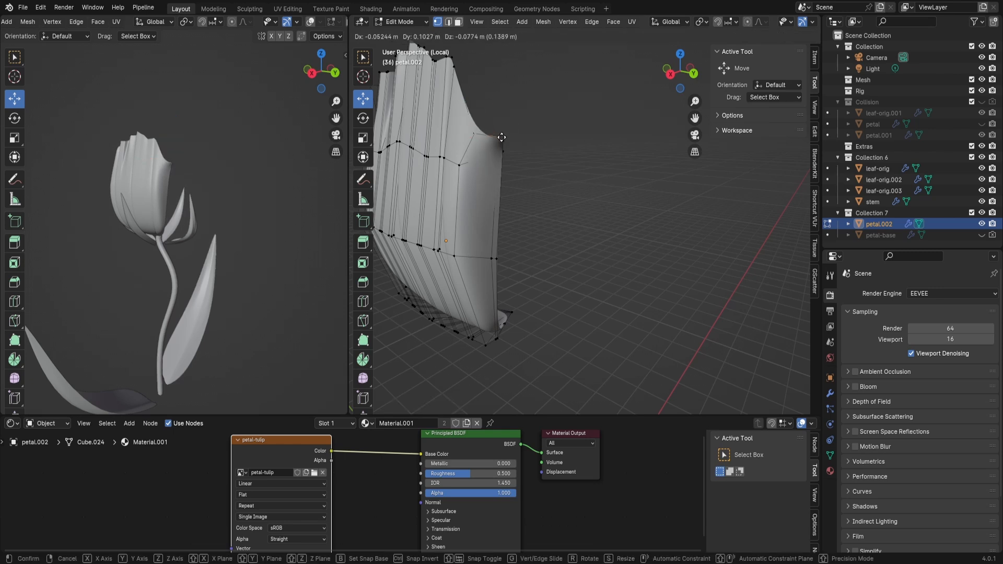
pyautogui.click(501, 138)
pyautogui.press('Tab')
pyautogui.scroll(-5, 550, 185)
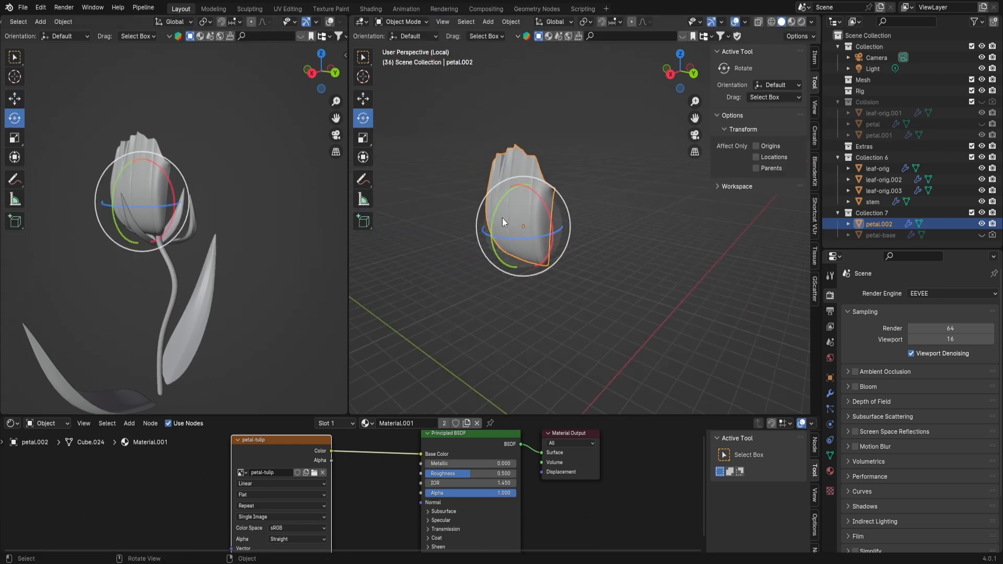
pyautogui.moveTo(503, 218)
pyautogui.mouseDown(button='middle')
pyautogui.moveTo(612, 209)
pyautogui.moveTo(550, 207)
pyautogui.moveTo(514, 180)
pyautogui.moveTo(596, 216)
pyautogui.moveTo(535, 239)
pyautogui.moveTo(528, 260)
pyautogui.moveTo(553, 223)
pyautogui.moveTo(515, 195)
pyautogui.moveTo(502, 218)
pyautogui.mouseUp(button='middle')
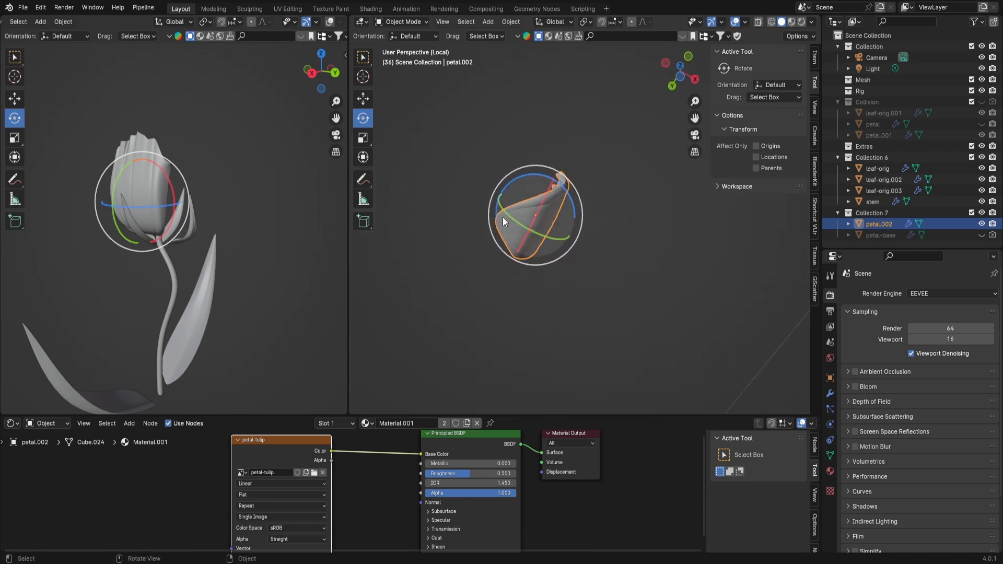
# Snap the 3D cursor to the vertex at the petal's pointed base and set the transform pivot point to 3D Cursor
pyautogui.press('Tab')
pyautogui.scroll(3, 426, 212)
pyautogui.click(428, 213)
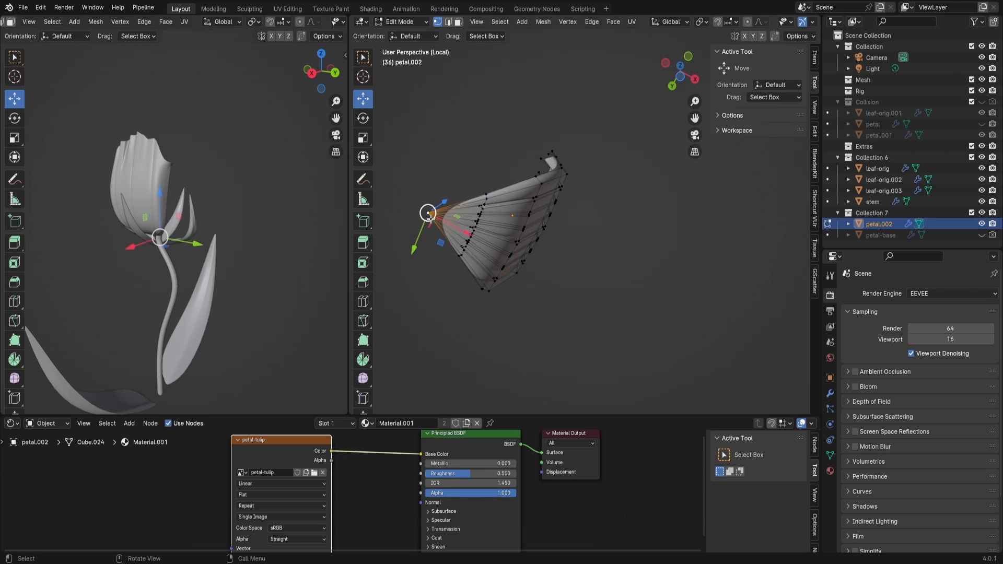
pyautogui.hotkey('shift', 's')
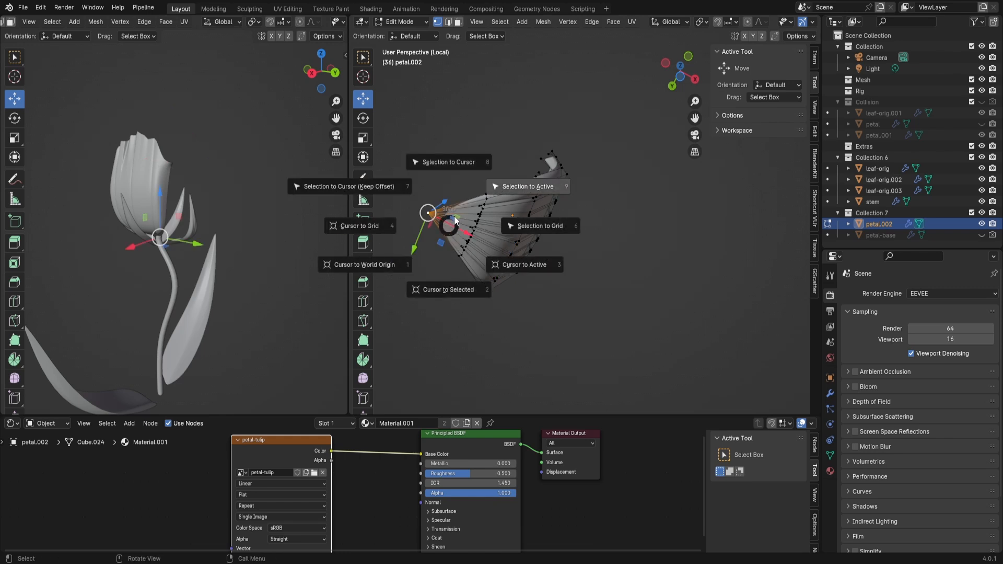
pyautogui.click(461, 292)
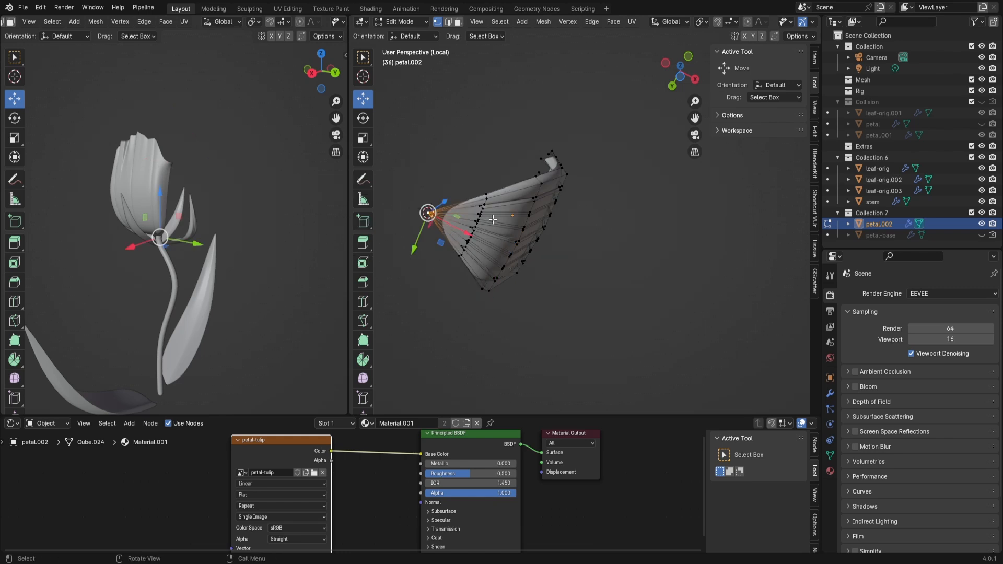
pyautogui.press('Tab')
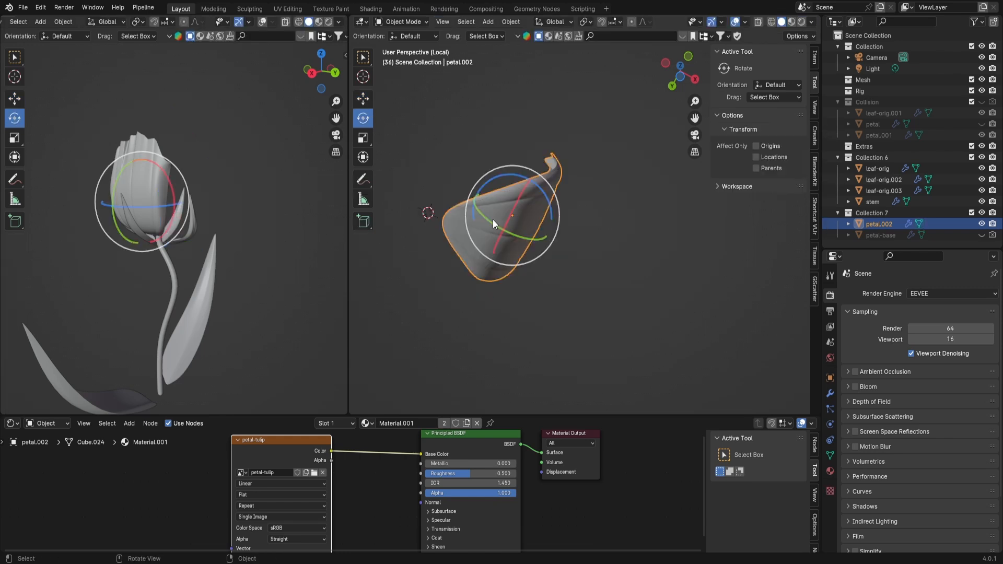
pyautogui.click(585, 21)
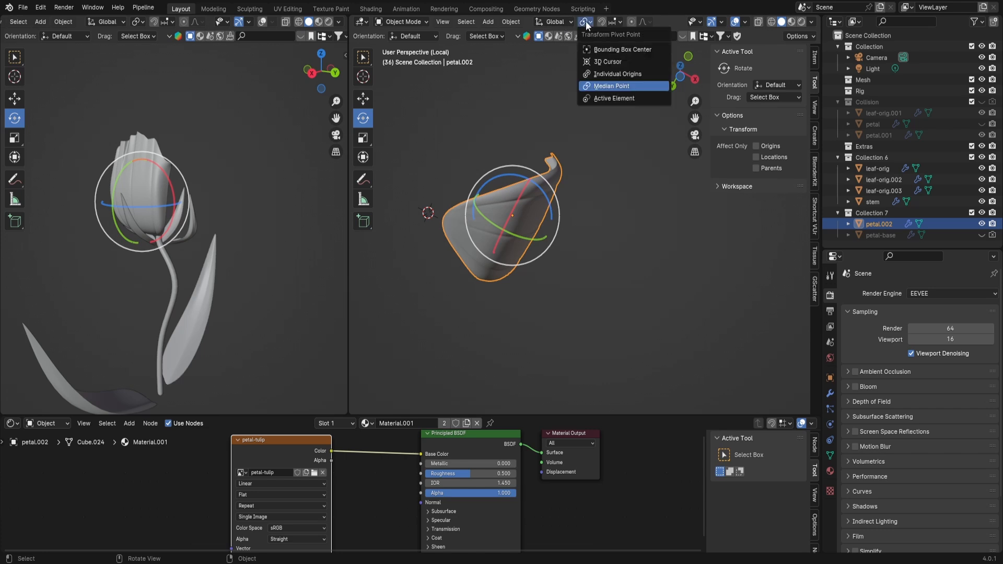
pyautogui.click(606, 61)
# Unhide the petal-base object, select it, and exit local view to show the whole flower
pyautogui.moveTo(521, 200); pyautogui.dragTo(491, 246, button='middle')
pyautogui.moveTo(891, 249); pyautogui.dragTo(884, 295)
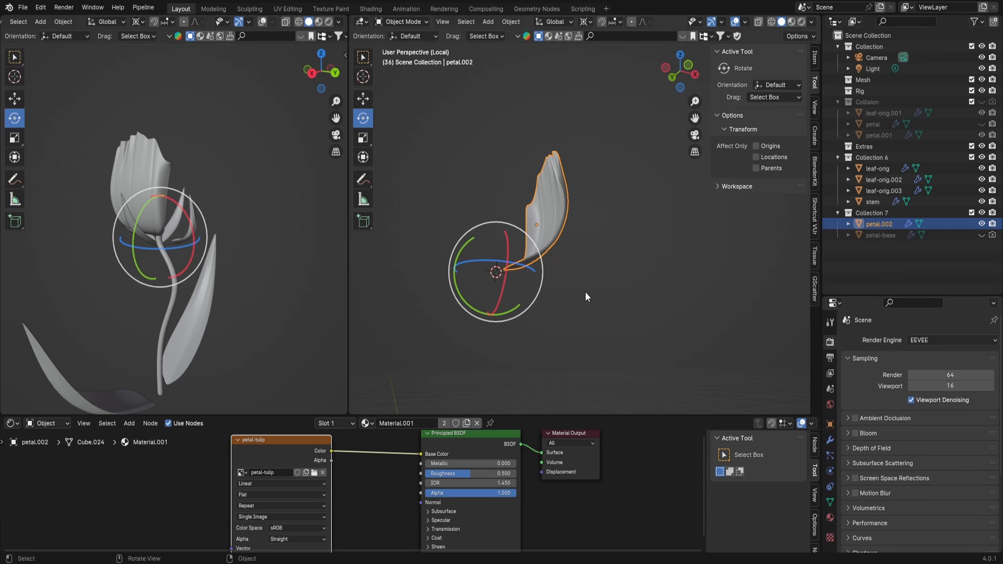
pyautogui.moveTo(586, 297); pyautogui.dragTo(601, 272, button='middle')
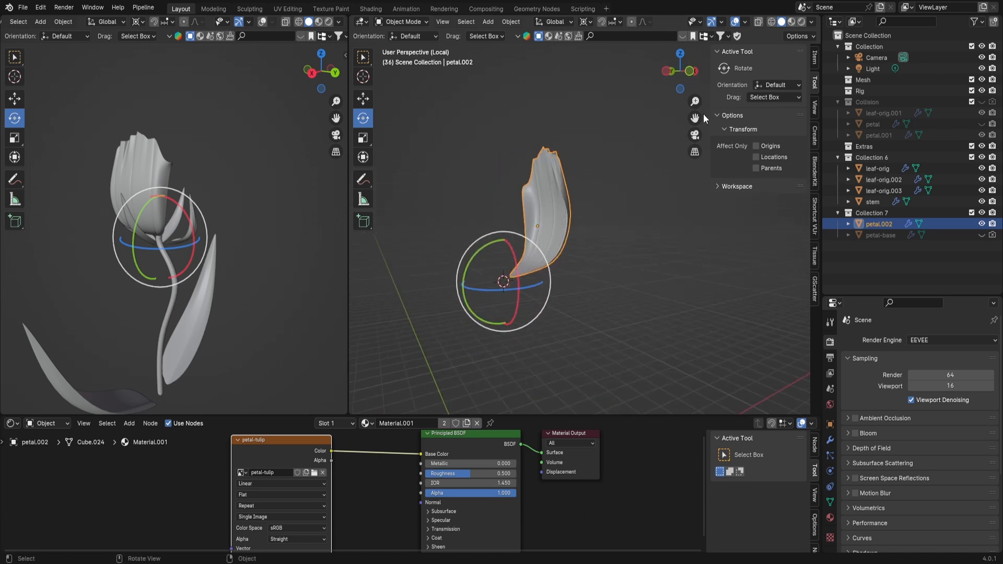
pyautogui.moveTo(704, 118); pyautogui.dragTo(655, 186, button='middle')
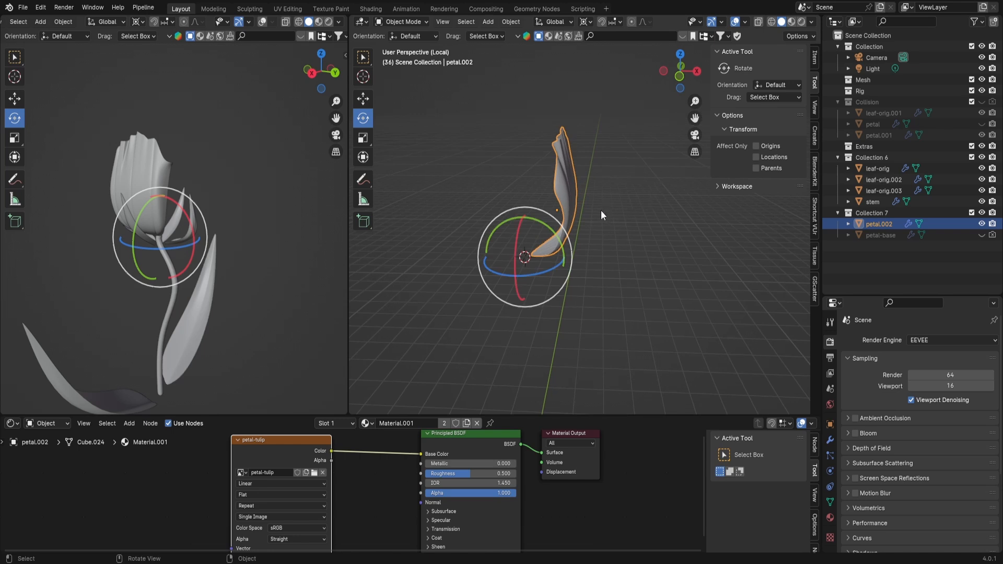
pyautogui.moveTo(581, 224); pyautogui.dragTo(544, 233, button='middle')
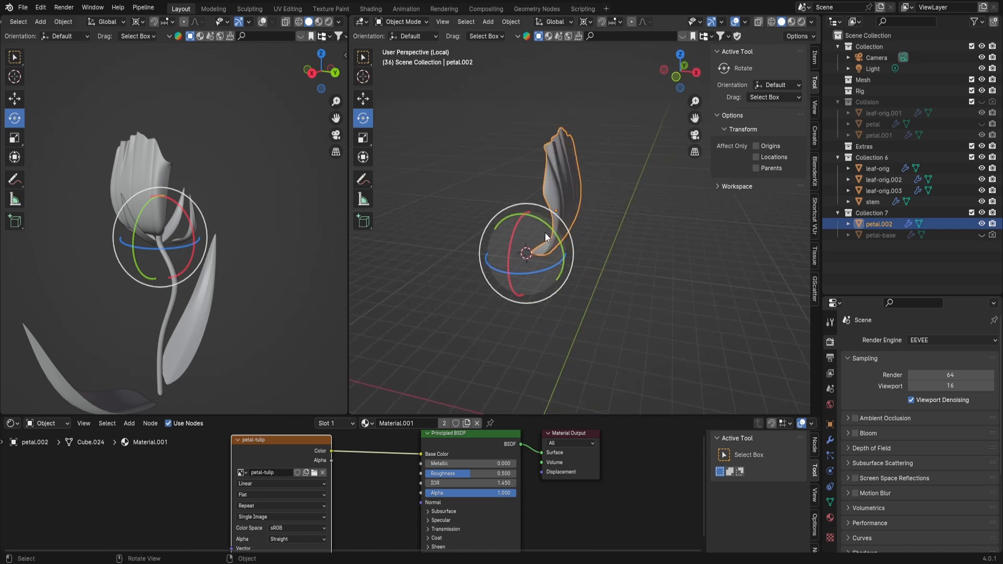
pyautogui.click(981, 234)
pyautogui.click(895, 235)
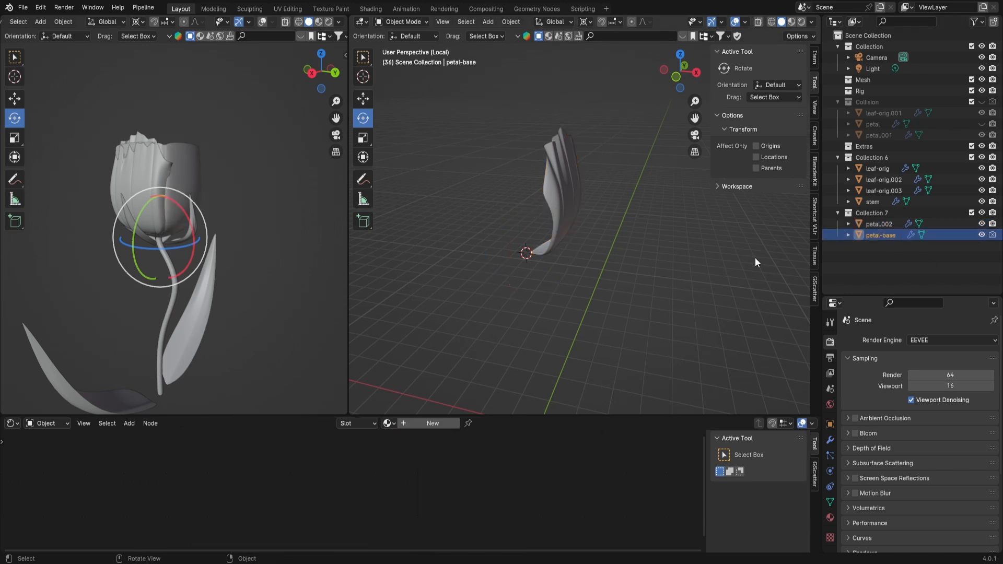
pyautogui.press('KP_Divide')
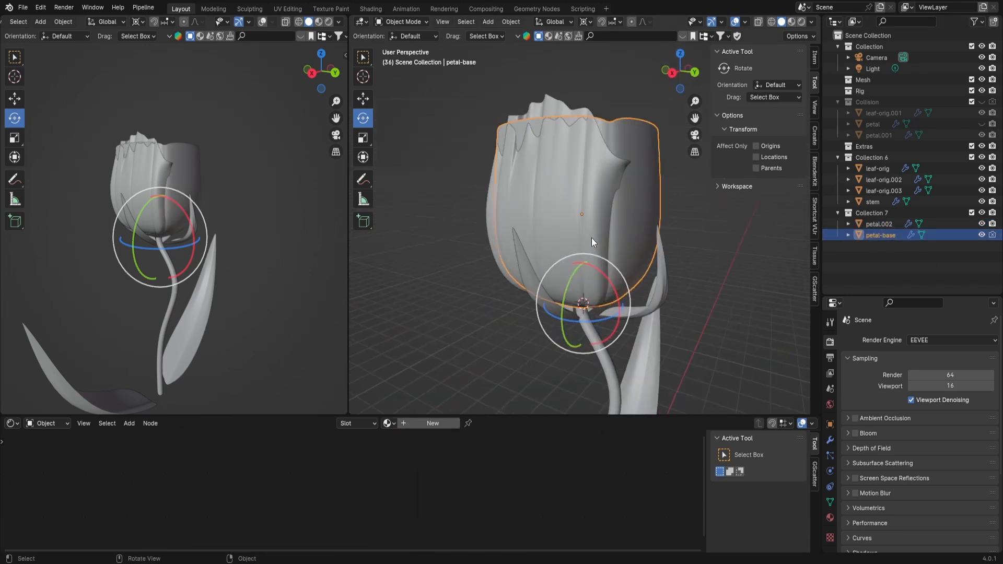
# Add a Mirror modifier on the X axis to petal.002, using petal-base as the mirror object
pyautogui.moveTo(555, 259); pyautogui.dragTo(704, 126, button='middle')
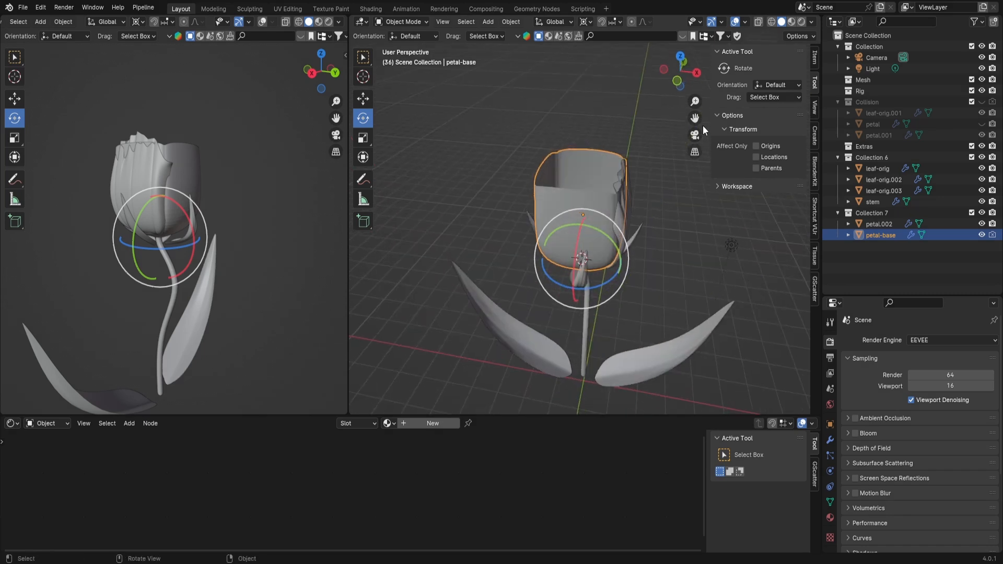
pyautogui.keyDown('shift'); pyautogui.moveTo(671, 210); pyautogui.dragTo(528, 230, button='middle'); pyautogui.keyUp('shift')
pyautogui.moveTo(600, 181)
pyautogui.mouseDown(button='middle')
pyautogui.moveTo(532, 244)
pyautogui.moveTo(586, 170)
pyautogui.mouseUp(button='middle')
pyautogui.click(581, 170)
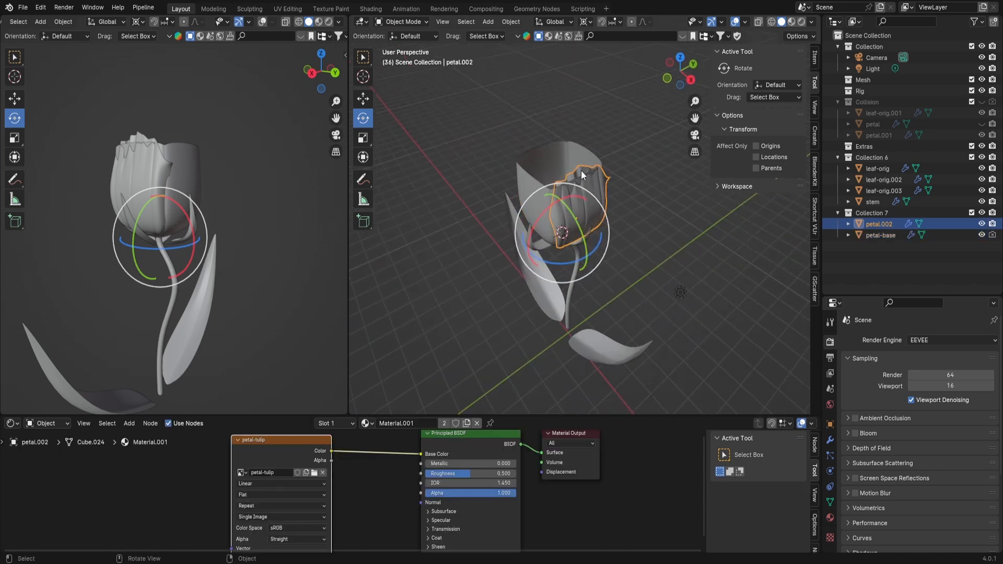
pyautogui.scroll(3, 581, 170)
pyautogui.click(830, 441)
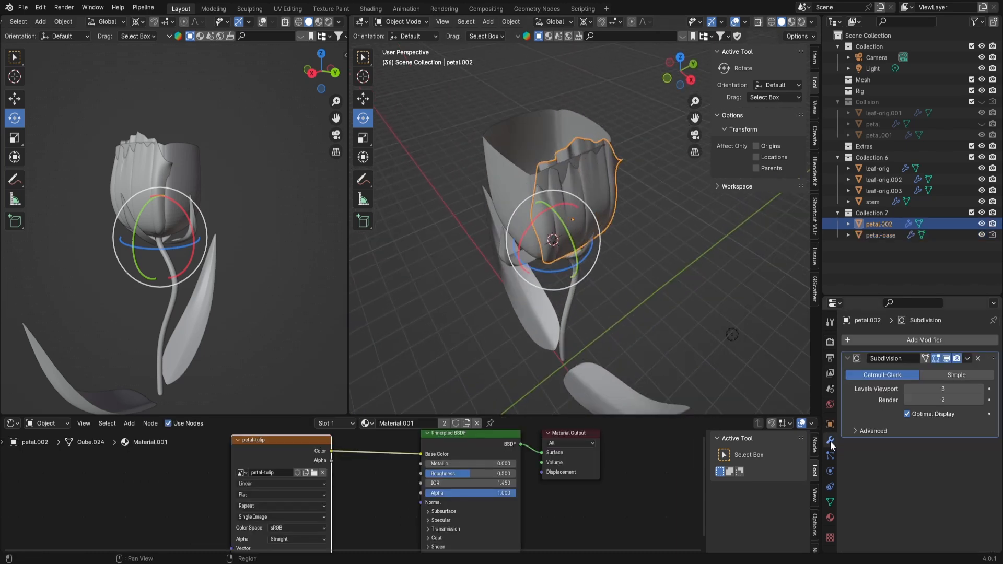
pyautogui.click(907, 341)
pyautogui.press('space')
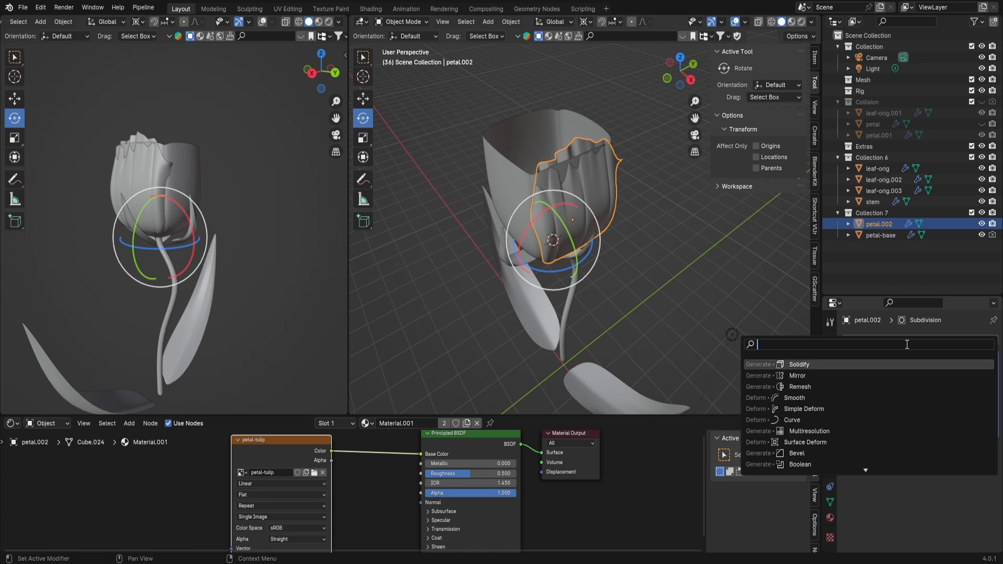
pyautogui.click(799, 375)
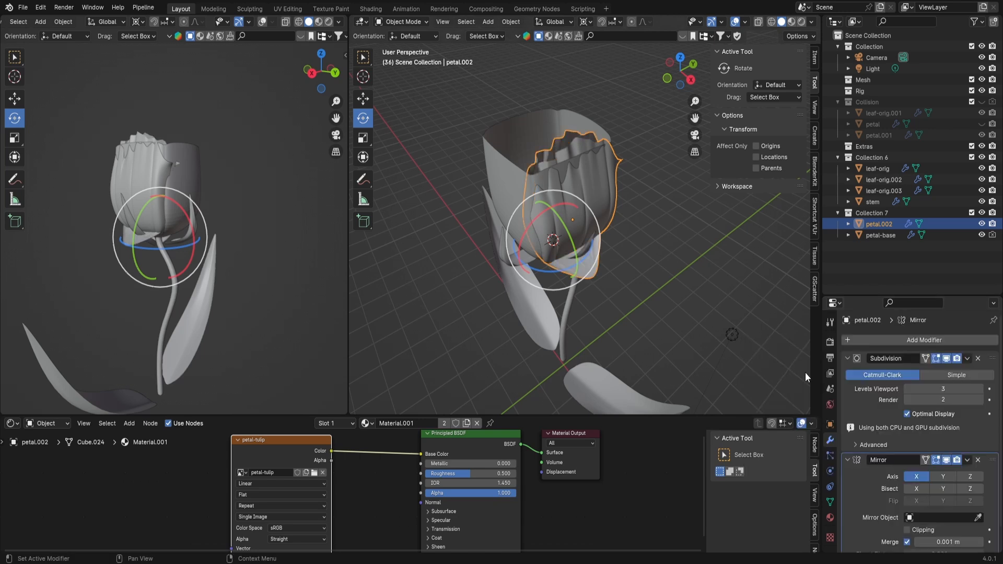
pyautogui.click(978, 519)
pyautogui.click(529, 198)
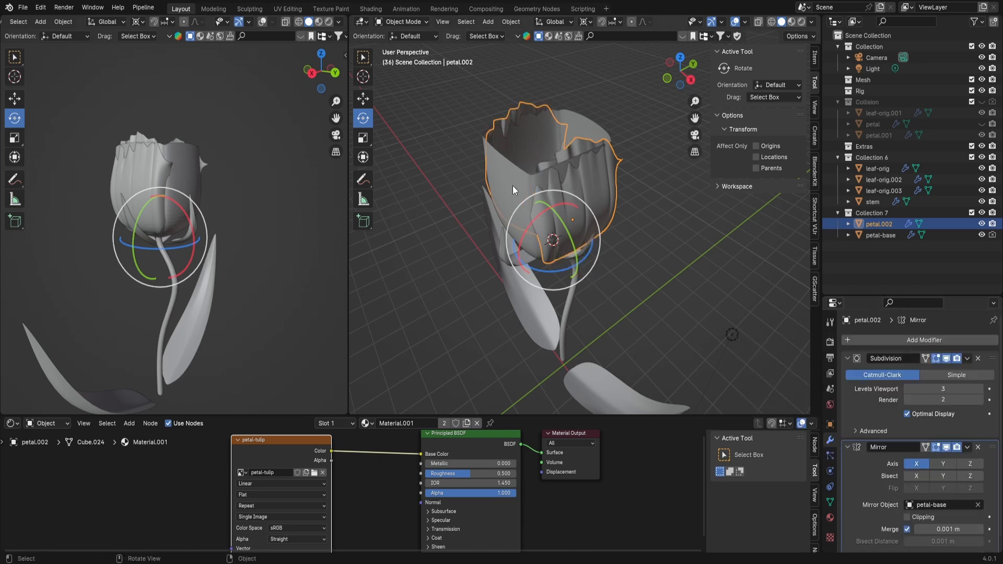
# Duplicate the mirrored petal in place and rotate the copy 90° about the global Z axis
pyautogui.moveTo(571, 224); pyautogui.dragTo(593, 182, button='middle')
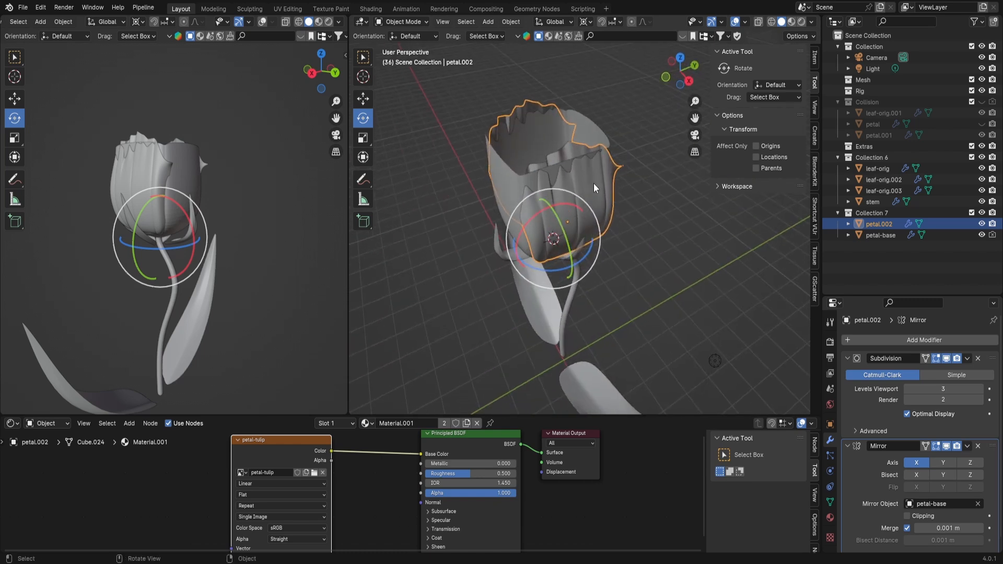
pyautogui.hotkey('shift', 'd')
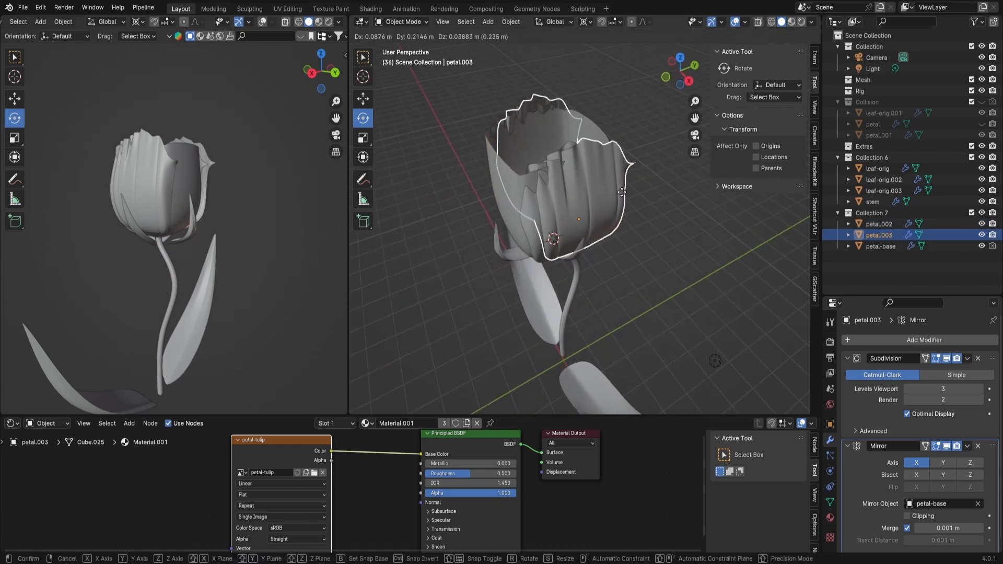
pyautogui.press('Escape')
pyautogui.moveTo(556, 271); pyautogui.dragTo(583, 231)
pyautogui.rightClick(551, 270)
pyautogui.rightClick(546, 272)
pyautogui.click(391, 405)
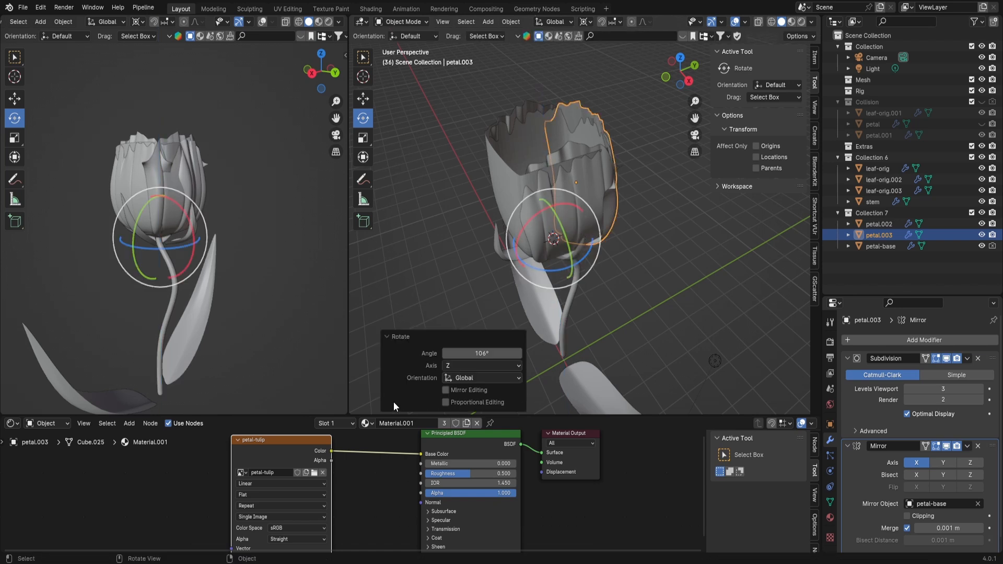
pyautogui.click(481, 348)
pyautogui.press('Return')
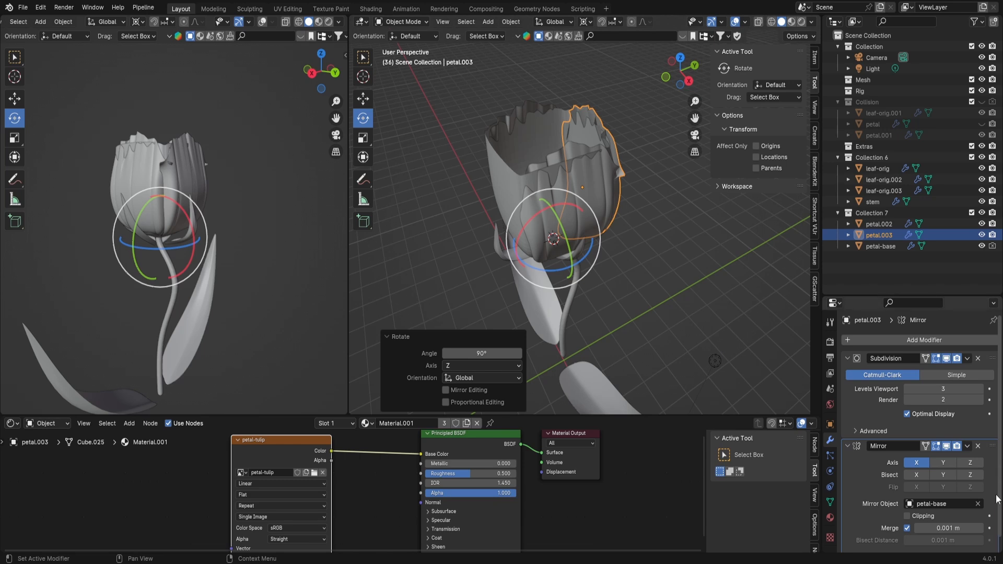
# Change the rotated copy's Mirror modifier from the X axis to the Y axis only
pyautogui.click(927, 463)
pyautogui.click(941, 463)
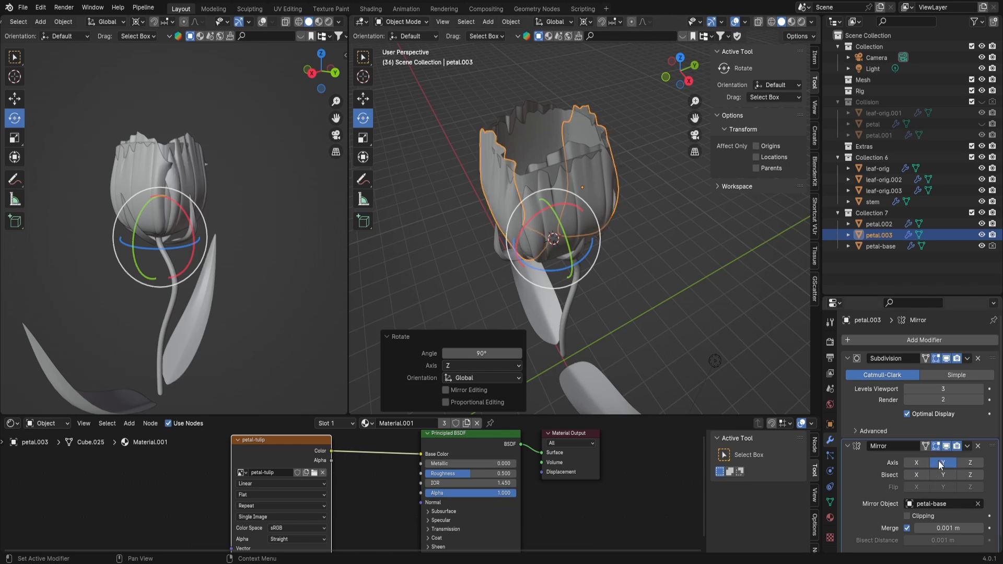
pyautogui.moveTo(602, 301); pyautogui.dragTo(548, 233, button='middle')
pyautogui.moveTo(569, 285); pyautogui.dragTo(625, 271, button='middle')
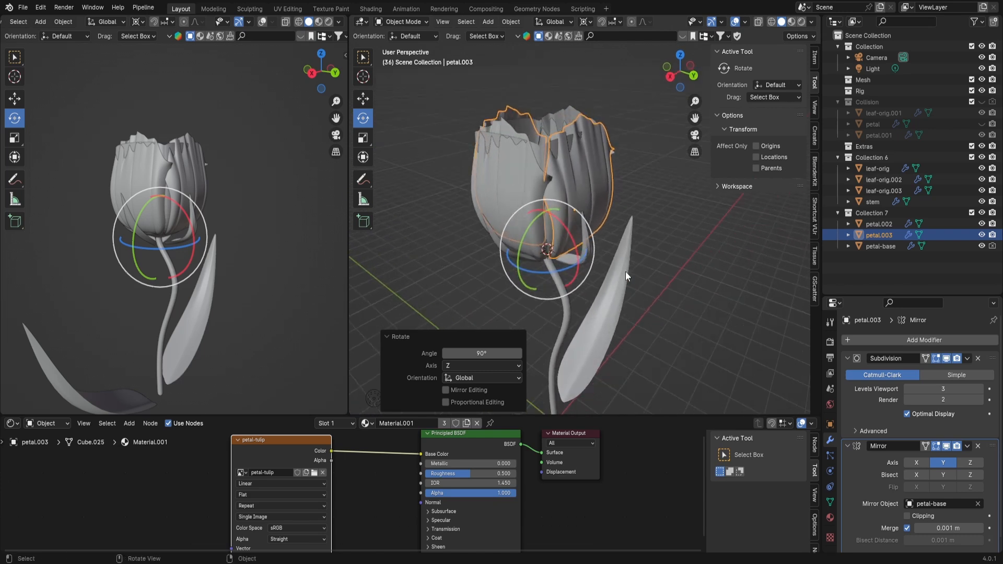
# Hide the petal-base object and check the fit of the four petals from several sides
pyautogui.click(982, 246)
pyautogui.moveTo(603, 204); pyautogui.dragTo(554, 214, button='middle')
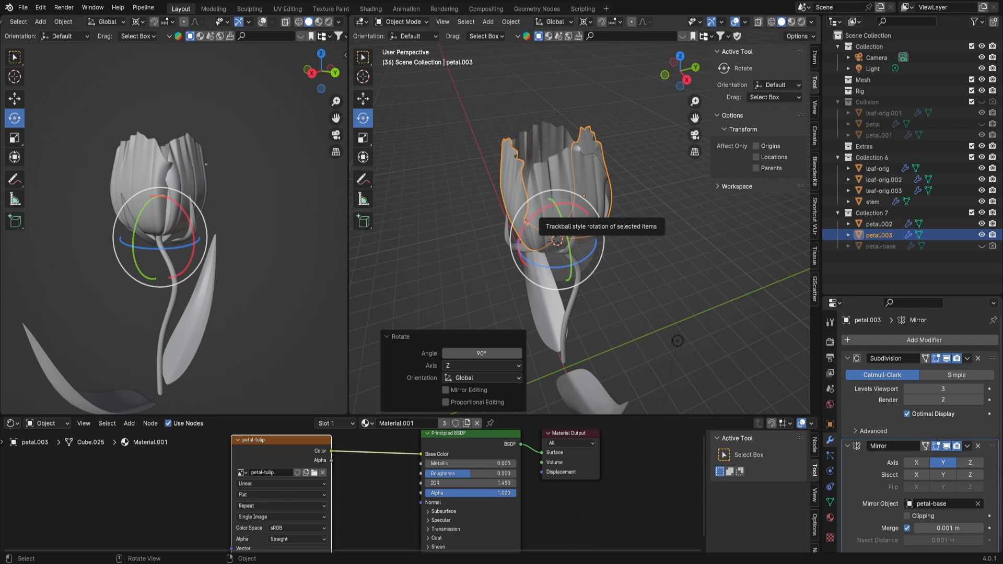
pyautogui.moveTo(611, 228); pyautogui.dragTo(597, 230, button='middle')
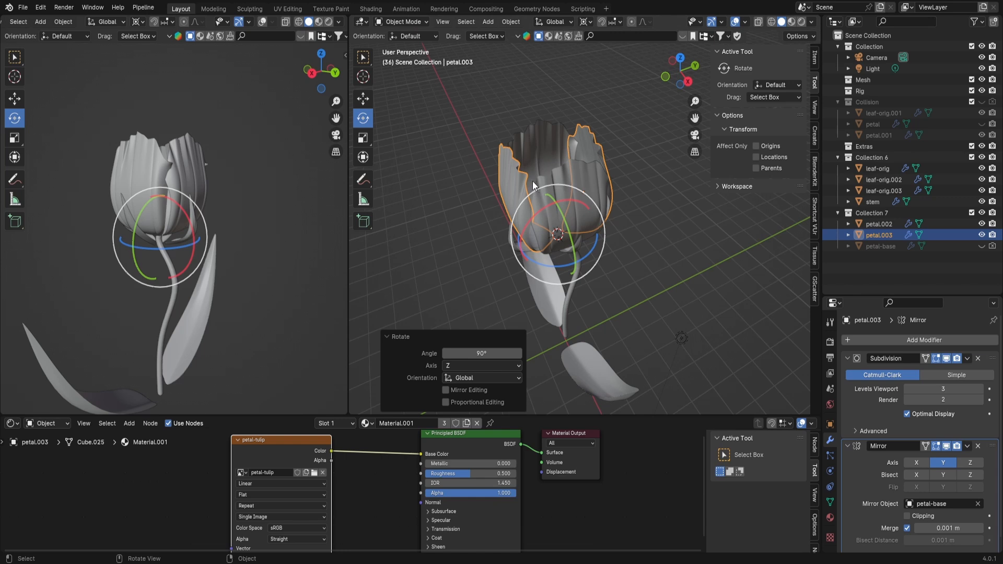
pyautogui.moveTo(640, 221); pyautogui.dragTo(587, 218, button='middle')
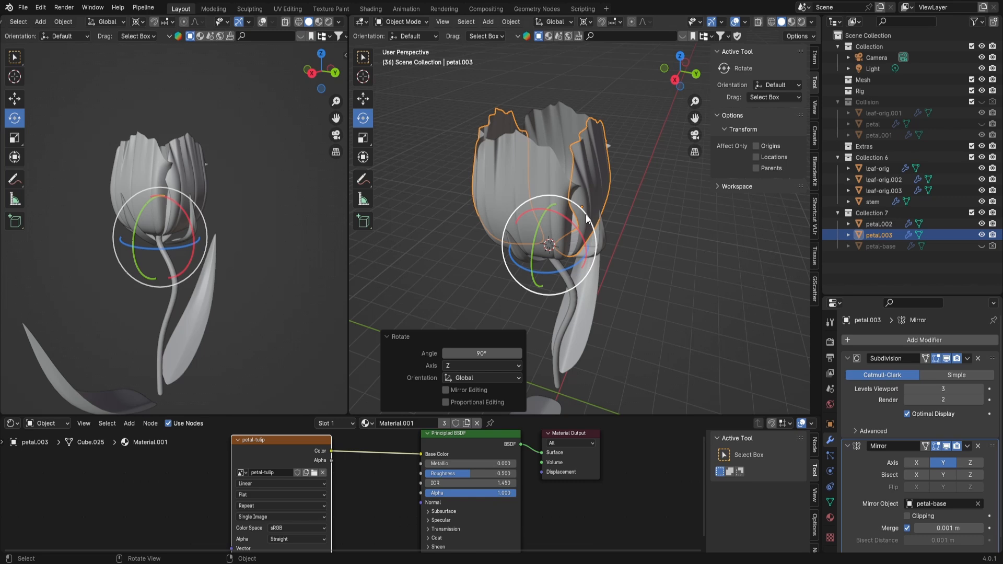
pyautogui.moveTo(622, 230)
pyautogui.mouseDown(button='middle')
pyautogui.moveTo(600, 224)
pyautogui.moveTo(611, 227)
pyautogui.mouseUp(button='middle')
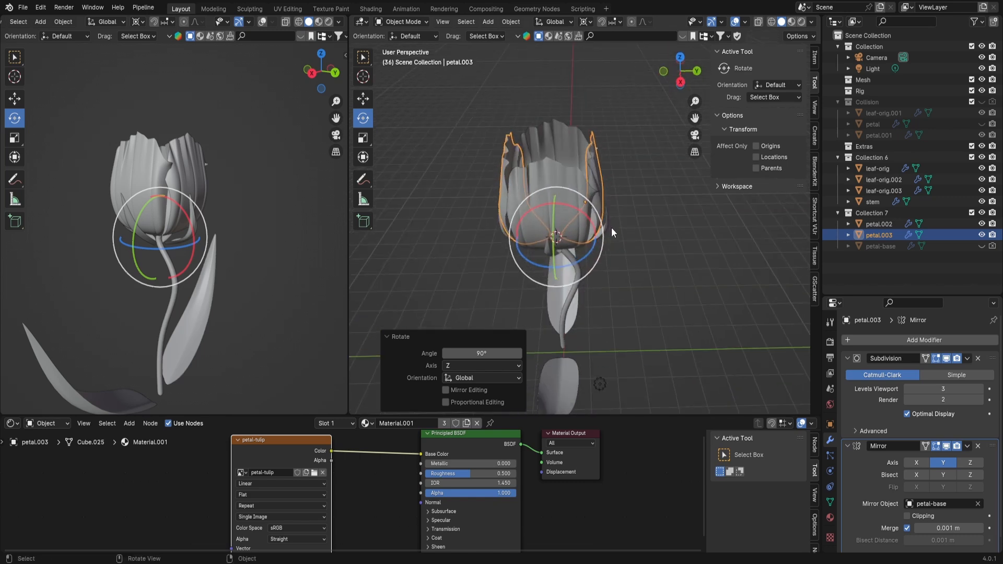
# Move the Mirror modifier of petal.003 above its Subdivision modifier
pyautogui.moveTo(992, 447); pyautogui.dragTo(976, 350)
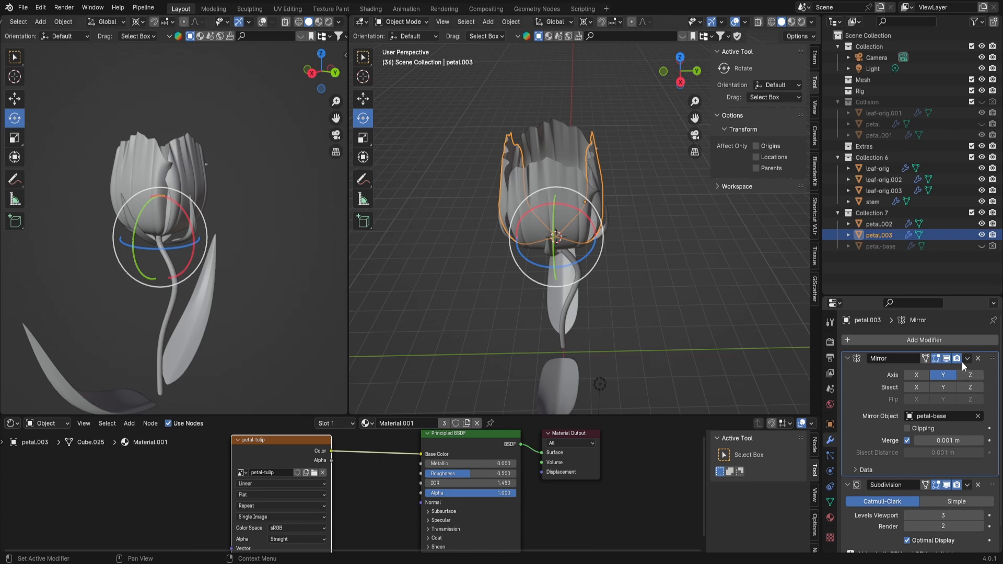
pyautogui.click(966, 359)
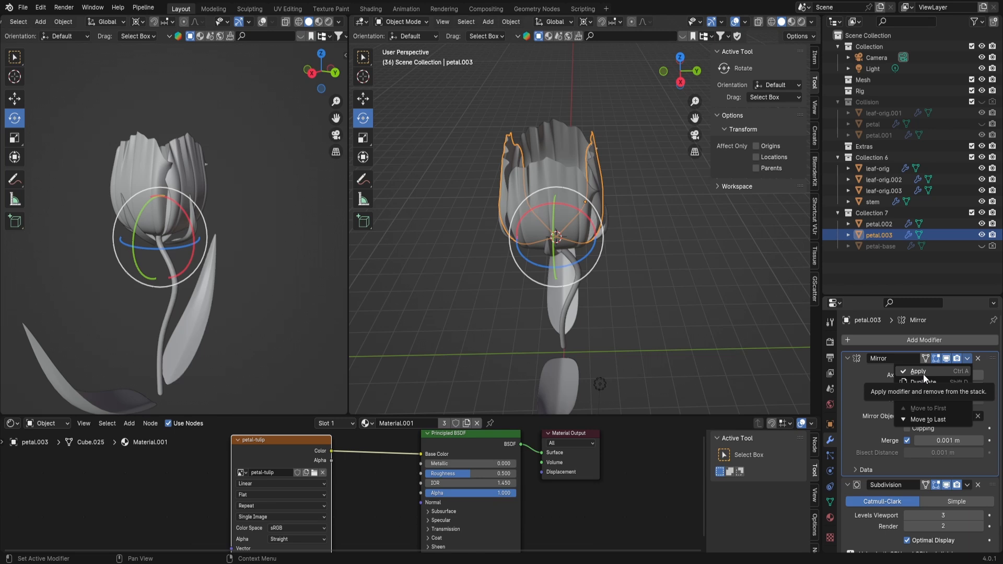
pyautogui.click(695, 290)
pyautogui.moveTo(684, 290); pyautogui.dragTo(606, 211, button='middle')
# Move petal.002's Mirror modifier above its Subdivision modifier and apply the mirror
pyautogui.click(558, 178)
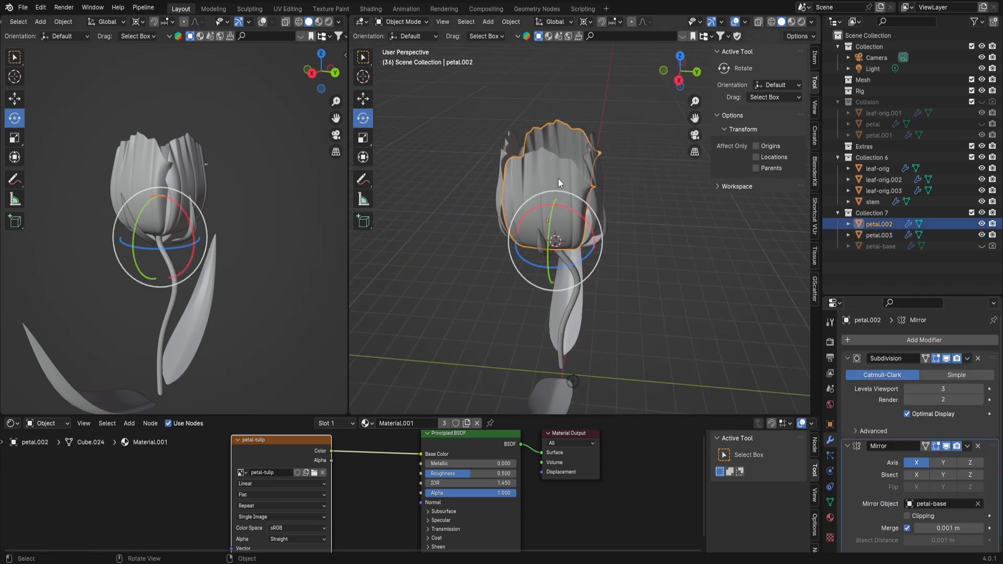
pyautogui.moveTo(549, 182); pyautogui.dragTo(570, 188, button='middle')
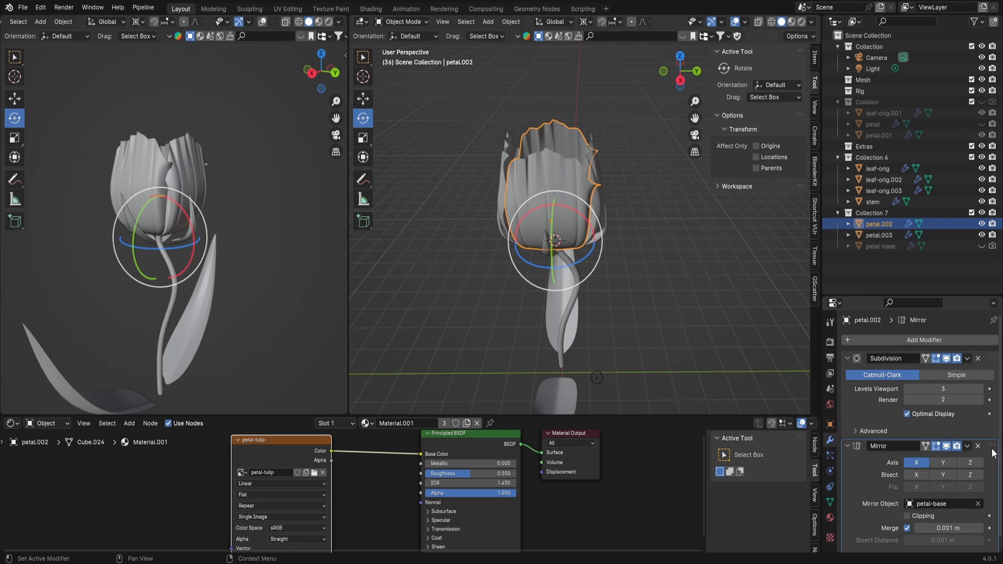
pyautogui.moveTo(993, 453); pyautogui.dragTo(967, 371)
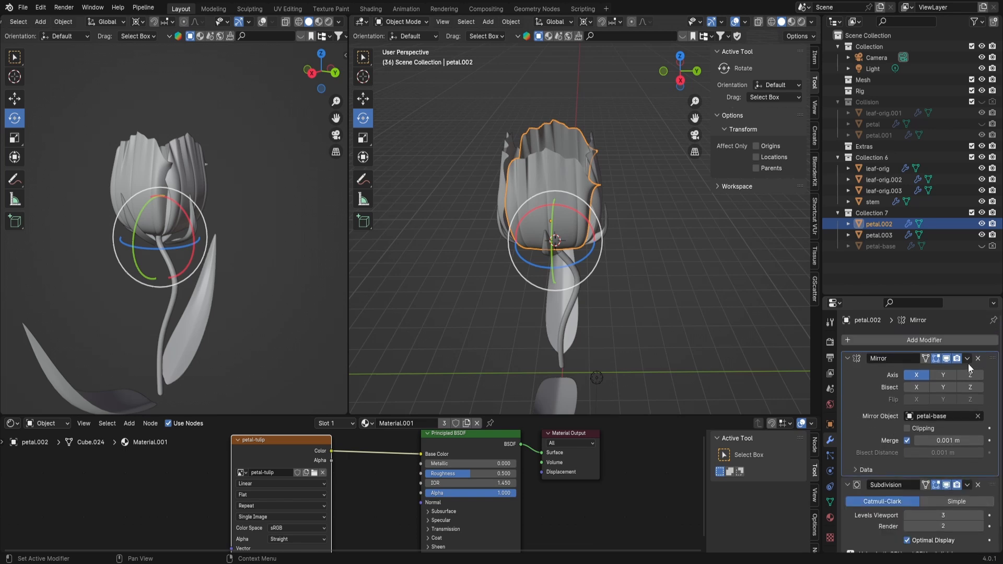
pyautogui.click(967, 359)
pyautogui.click(923, 370)
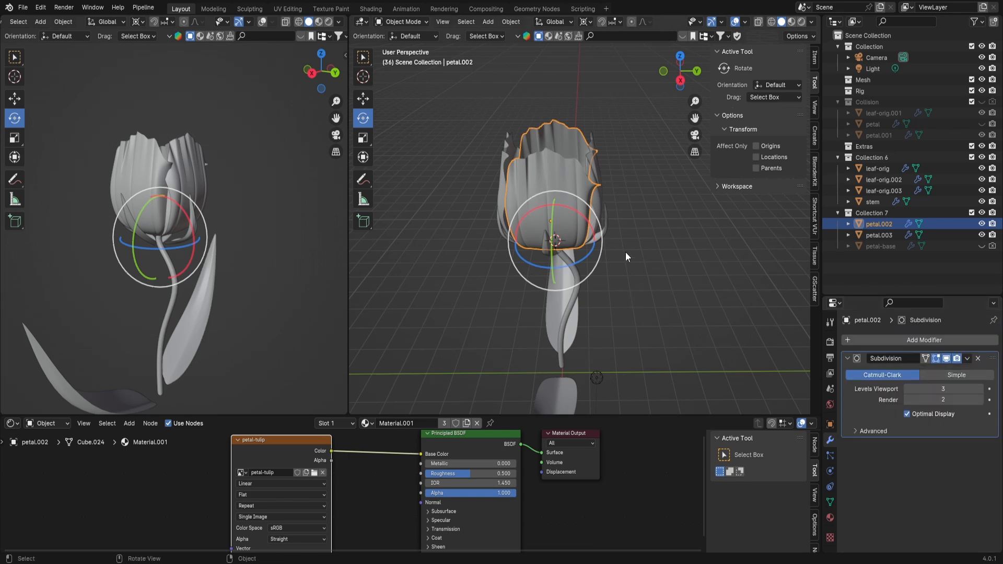
# Separate one of the two linked petals in petal.002 into its own object and return to Object Mode
pyautogui.press('Tab')
pyautogui.moveTo(625, 252); pyautogui.dragTo(549, 146, button='middle')
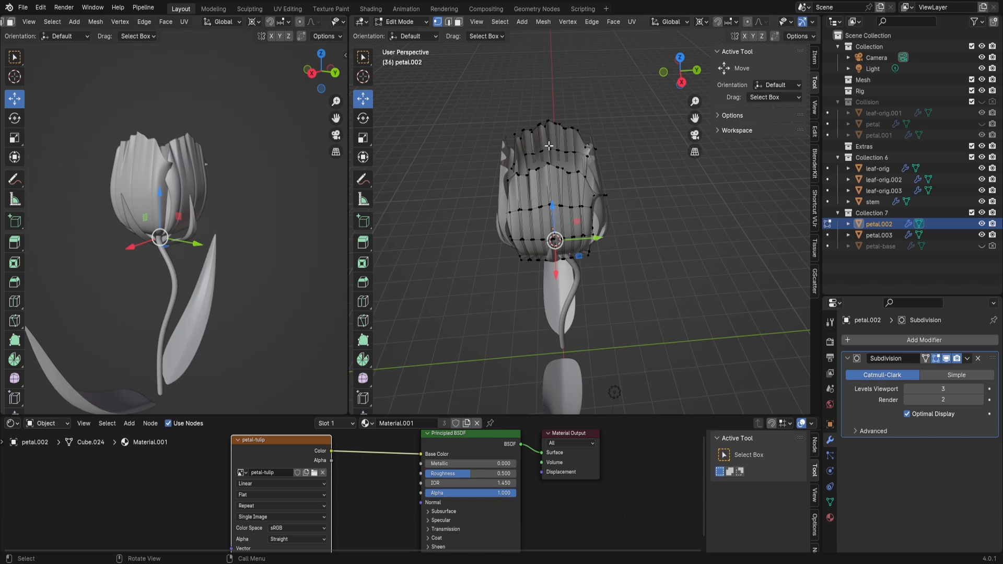
pyautogui.press('l')
pyautogui.press('p')
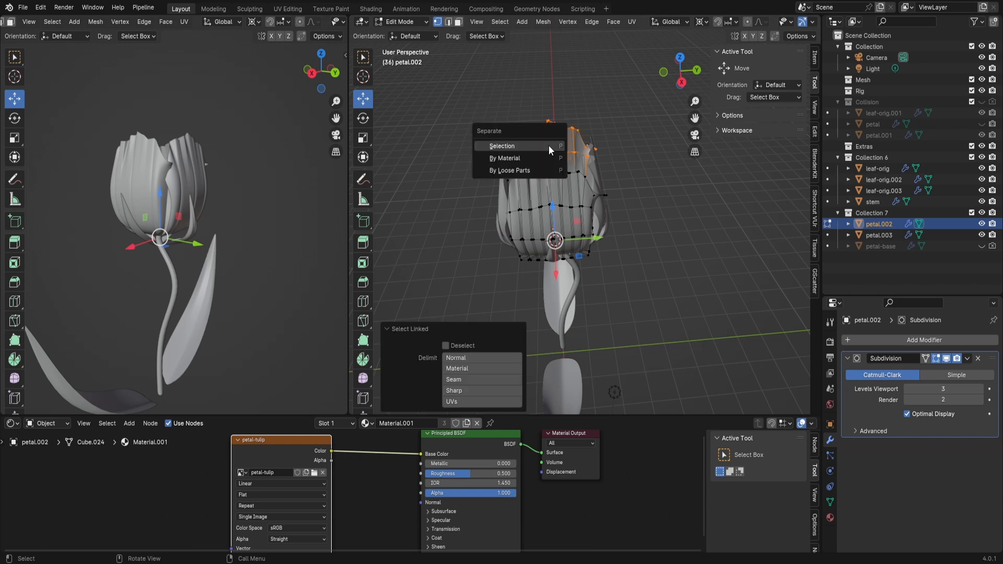
pyautogui.click(548, 145)
pyautogui.press('Tab')
# Try reshaping the separated petal in Sculpt Mode using the Grab brush with an 81 px radius
pyautogui.moveTo(557, 182); pyautogui.dragTo(557, 155, button='middle')
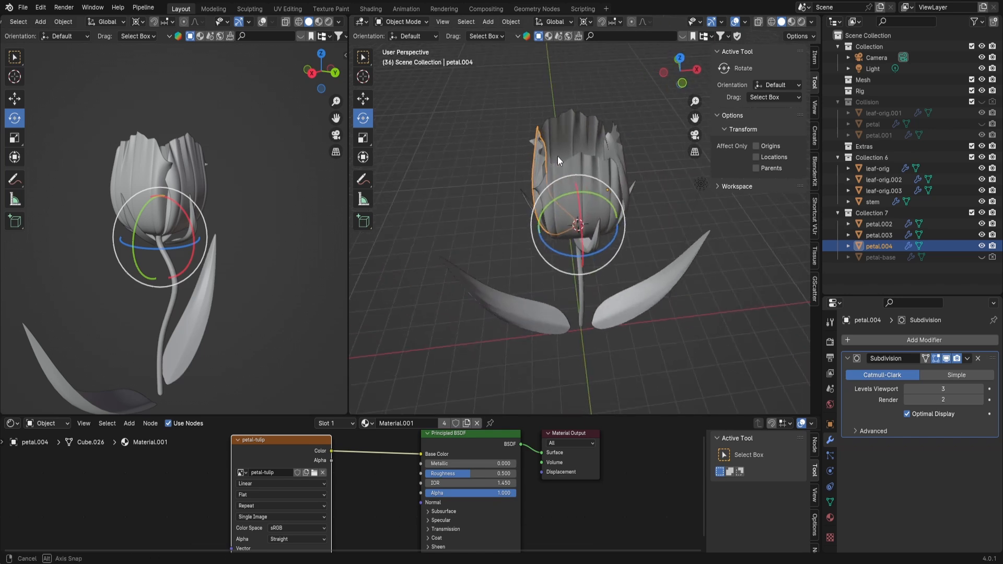
pyautogui.click(403, 22)
pyautogui.click(403, 58)
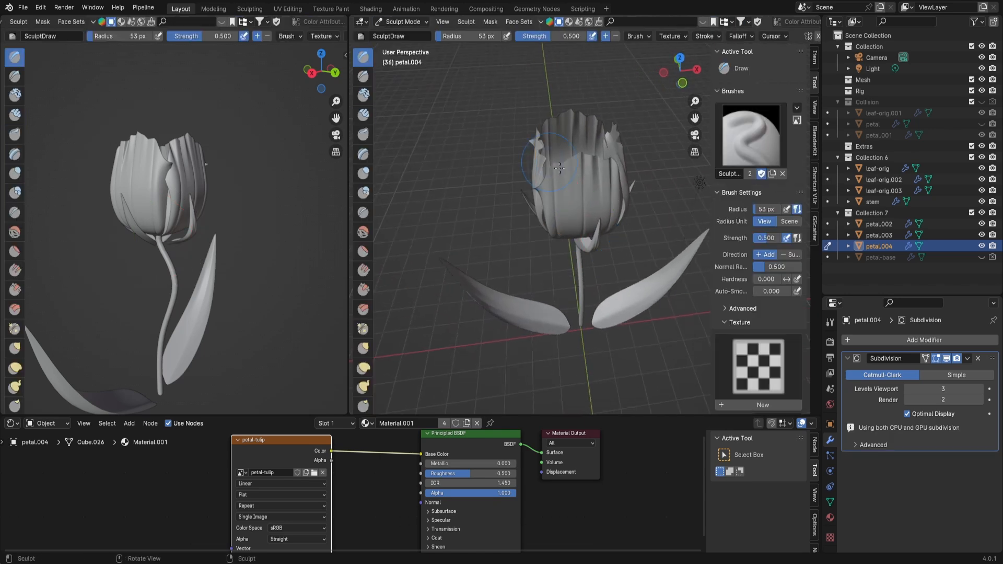
pyautogui.moveTo(533, 171)
pyautogui.mouseDown(button='middle')
pyautogui.moveTo(572, 167)
pyautogui.moveTo(560, 159)
pyautogui.moveTo(540, 204)
pyautogui.moveTo(518, 206)
pyautogui.moveTo(519, 224)
pyautogui.mouseUp(button='middle')
pyautogui.press('f')
pyautogui.click(586, 166)
pyautogui.press('g')
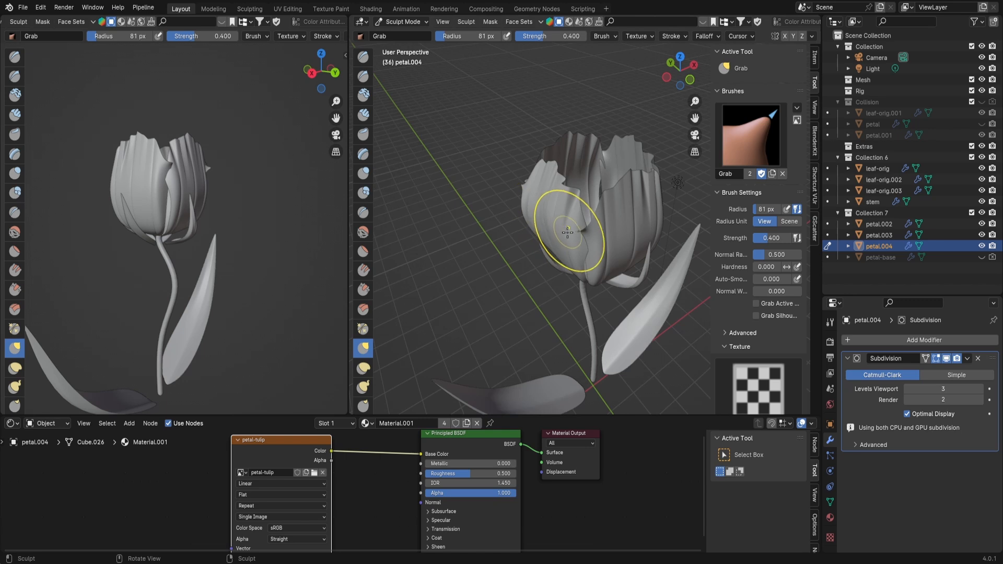
pyautogui.moveTo(590, 248); pyautogui.dragTo(538, 182, button='middle')
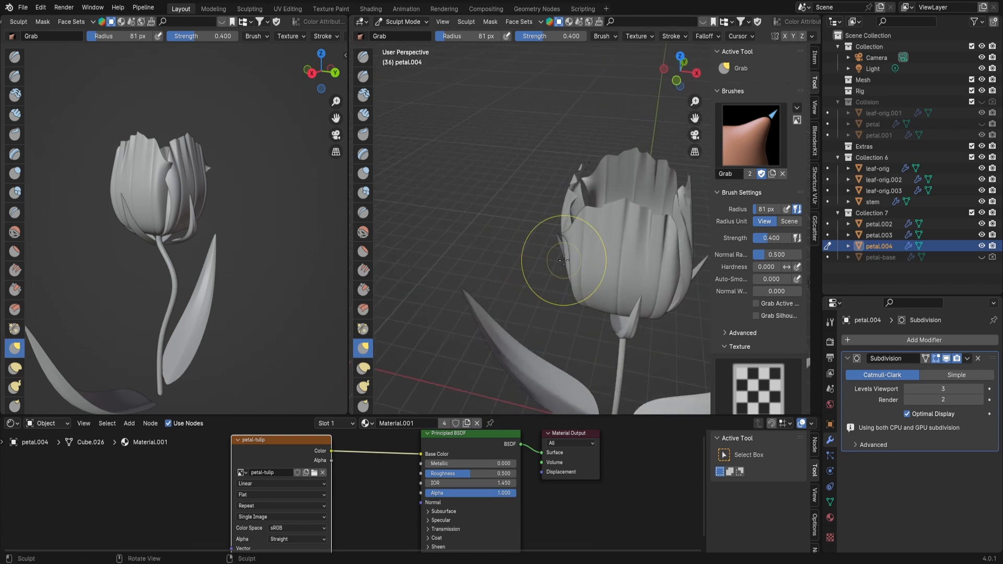
pyautogui.moveTo(577, 259)
pyautogui.mouseDown(button='middle')
pyautogui.moveTo(553, 246)
pyautogui.moveTo(649, 223)
pyautogui.moveTo(606, 245)
pyautogui.mouseUp(button='middle')
# In Edit Mode, move the separated petal's upper side-edge vertex about 0.29 m with smooth proportional editing at a size of about 0.75 m
pyautogui.press('Tab')
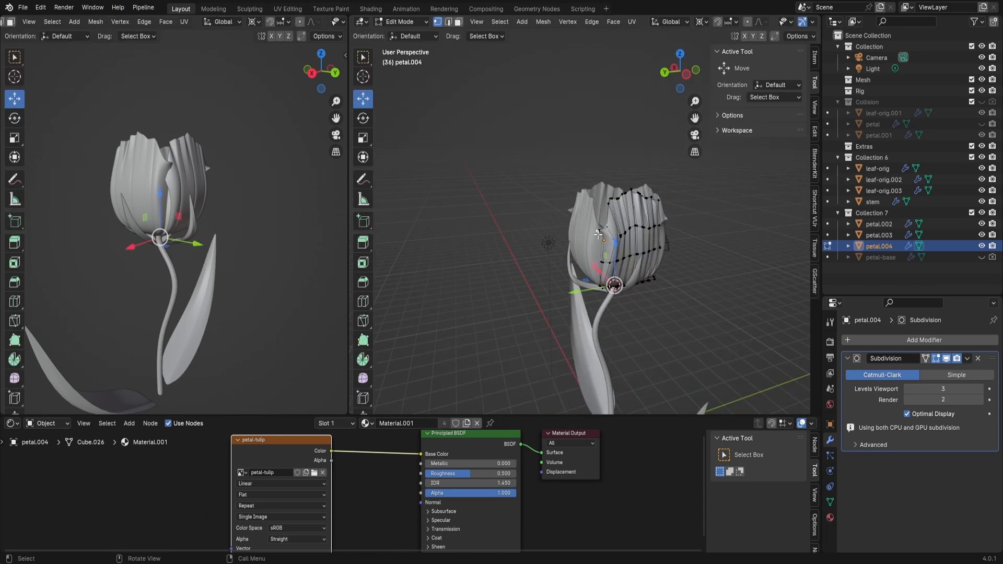
pyautogui.press('g')
pyautogui.rightClick(572, 249)
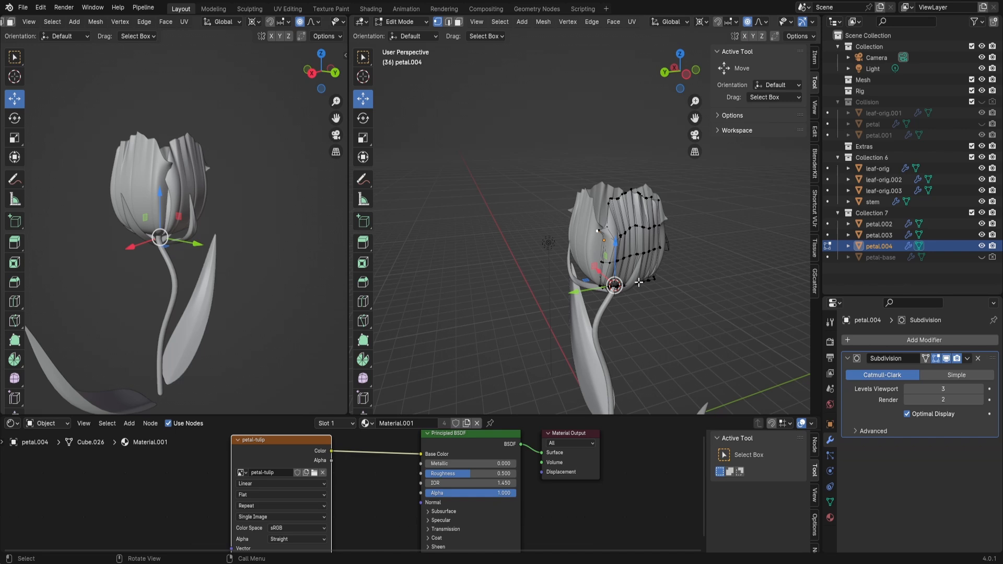
pyautogui.press('g')
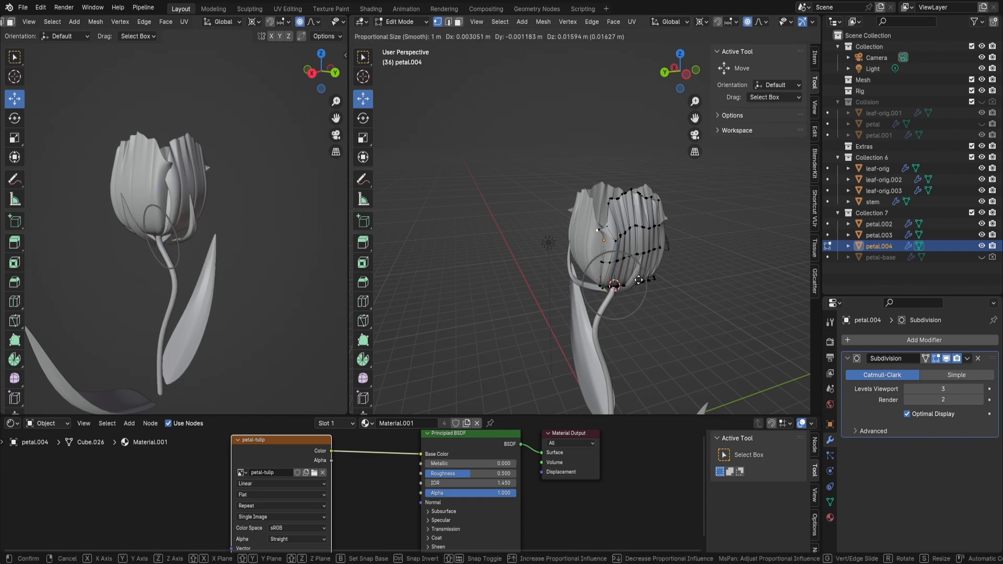
pyautogui.scroll(2, 639, 280)
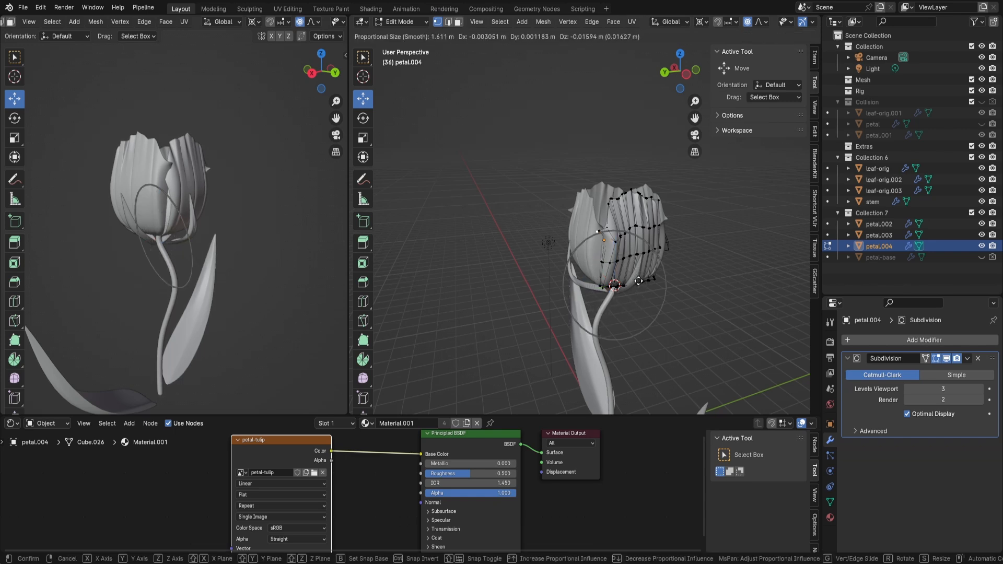
pyautogui.scroll(-15, 635, 276)
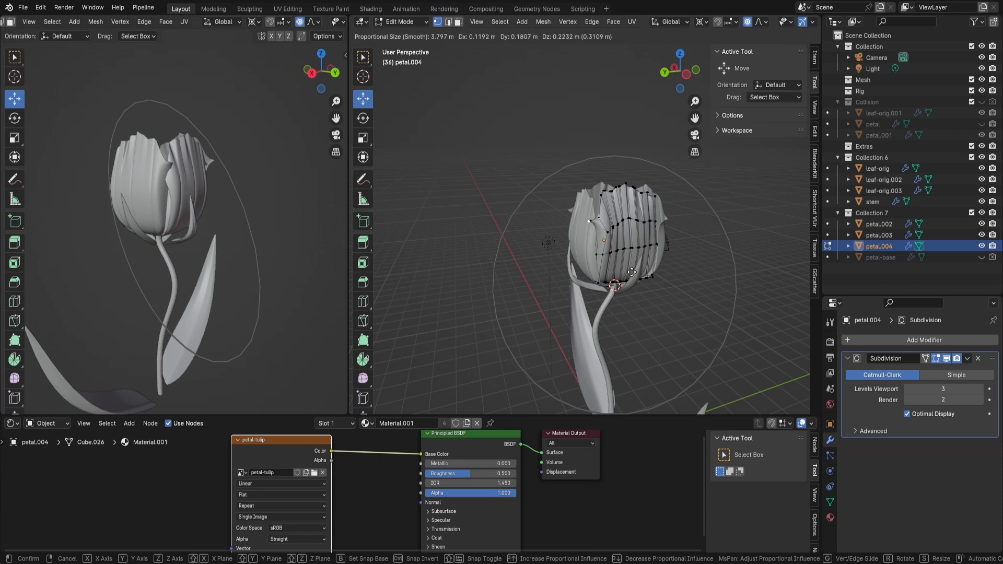
pyautogui.scroll(12, 624, 269)
pyautogui.scroll(5, 622, 272)
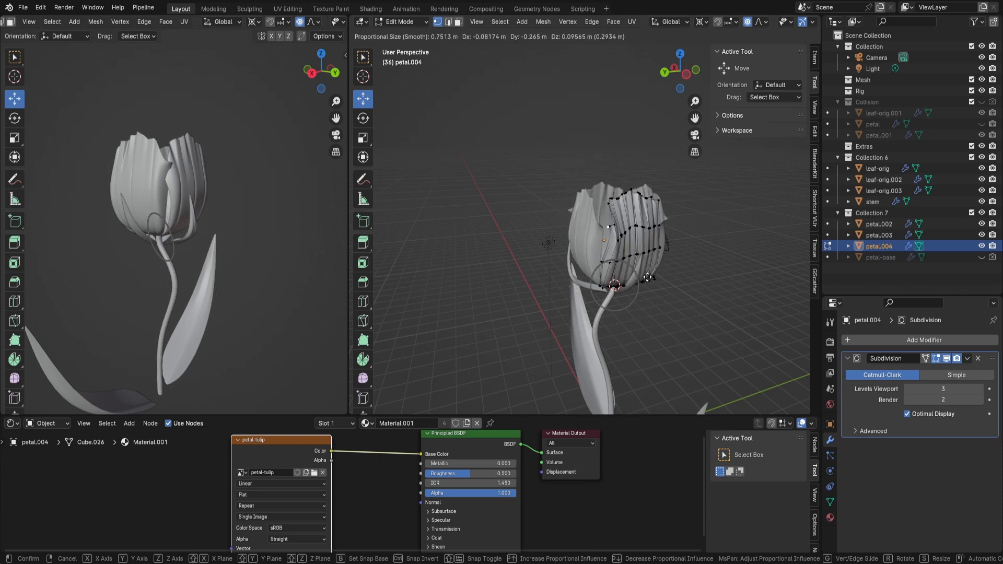
pyautogui.click(648, 277)
pyautogui.scroll(4, 632, 240)
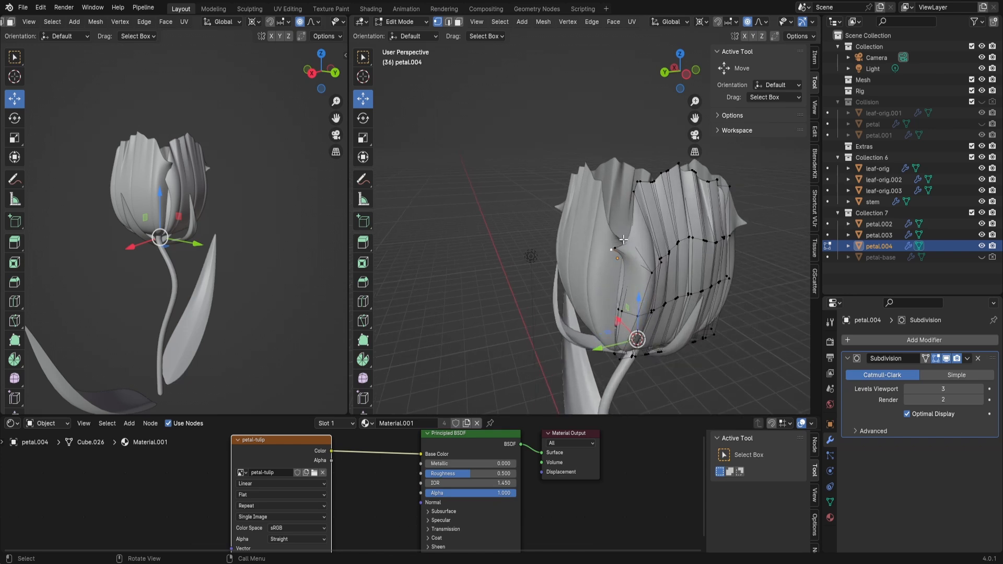
# Move petal.004's upper side-edge vertex about 0.23 m outward with smooth proportional editing at a size of about 0.75 m
pyautogui.press('g')
pyautogui.rightClick(624, 261)
pyautogui.press('g')
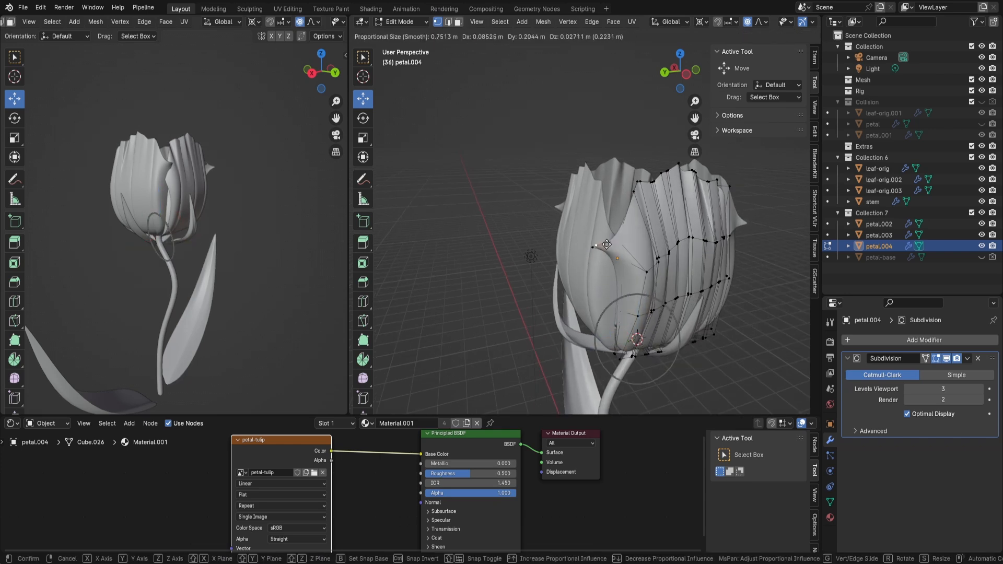
pyautogui.click(605, 245)
# Turn off proportional editing and reposition petal.004's side-edge vertices, moving one about 0.38 m upward and another about 0.61 m downward
pyautogui.click(749, 21)
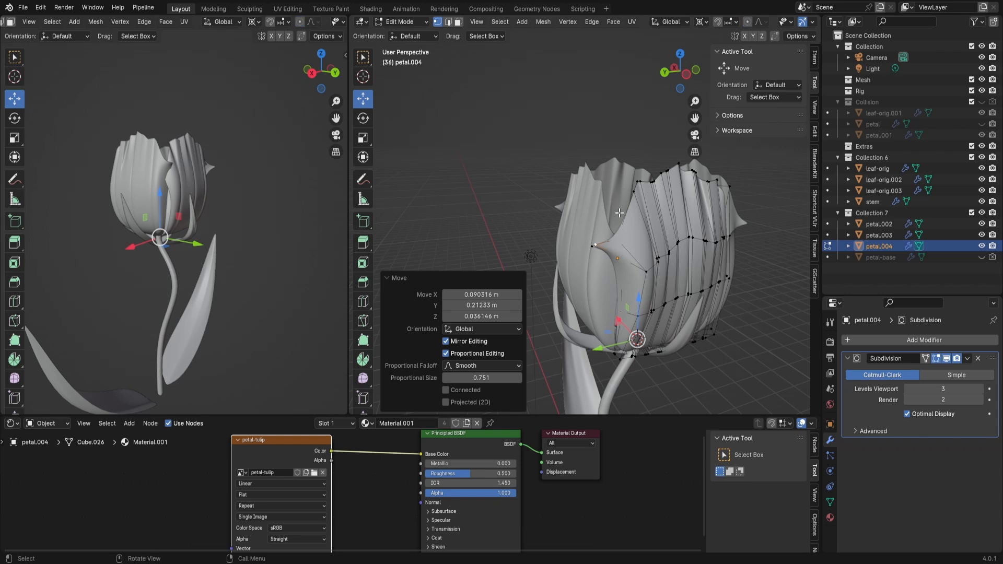
pyautogui.press('g')
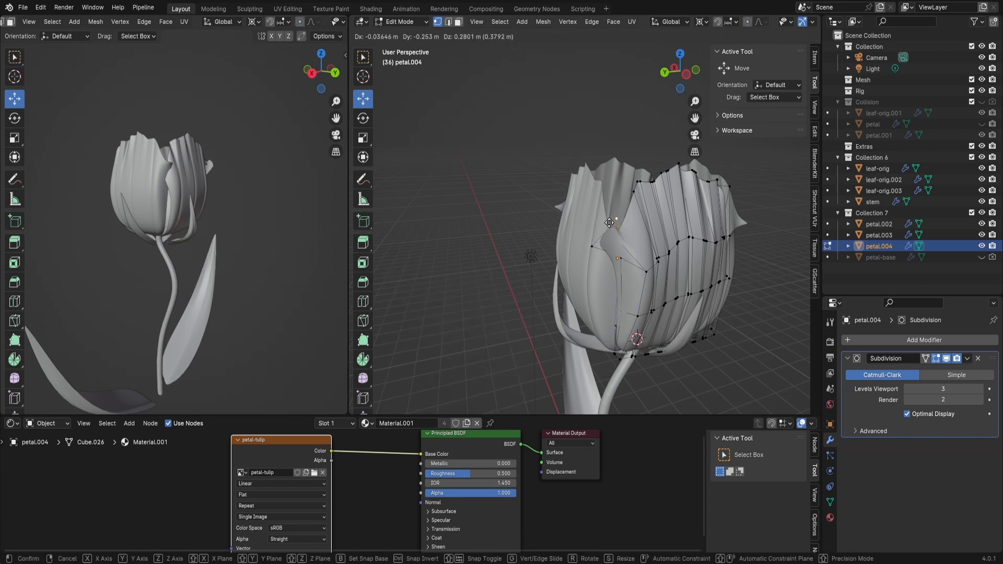
pyautogui.click(616, 220)
pyautogui.press('g')
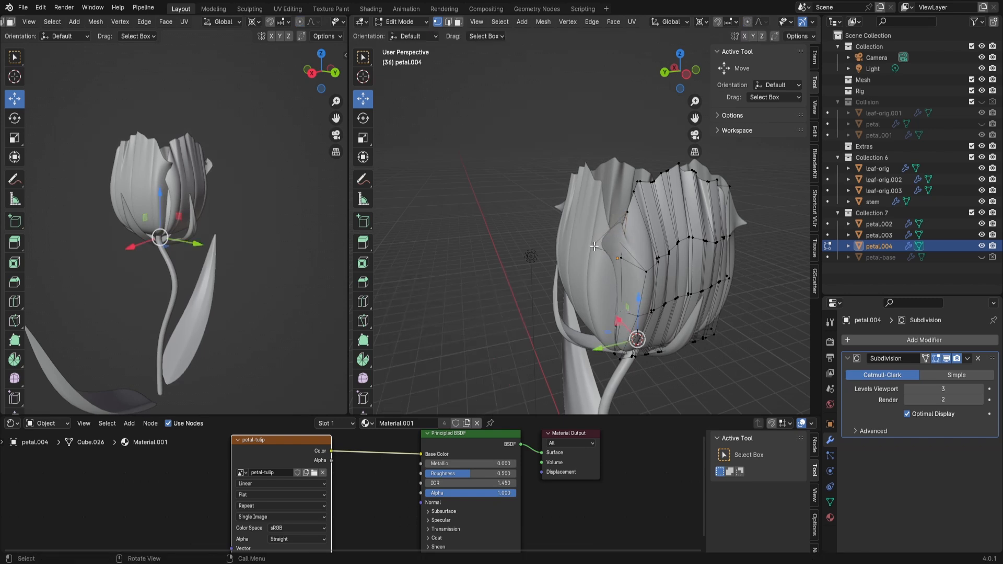
pyautogui.click(598, 247)
pyautogui.press('g')
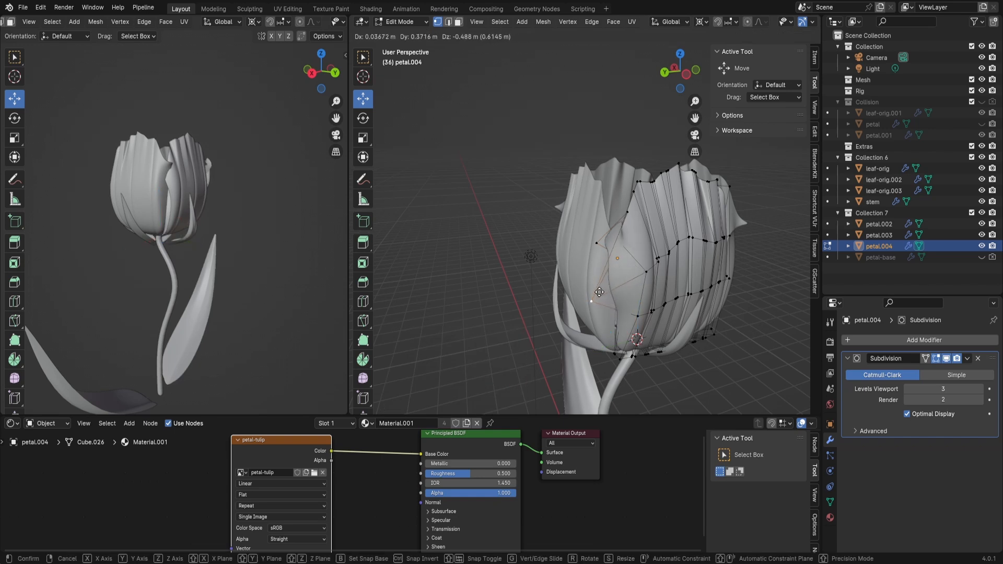
pyautogui.click(600, 292)
# Refine petal.004's upper side edge by moving one vertex about 0.07 m and shifting the next one about 0.05 m
pyautogui.moveTo(694, 228); pyautogui.dragTo(627, 237, button='middle')
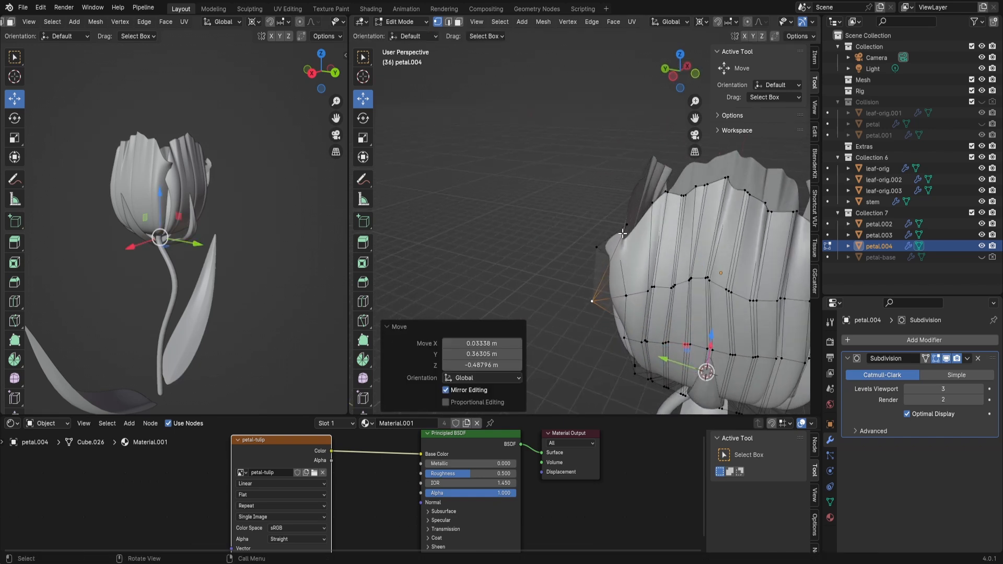
pyautogui.press('g')
pyautogui.click(602, 247)
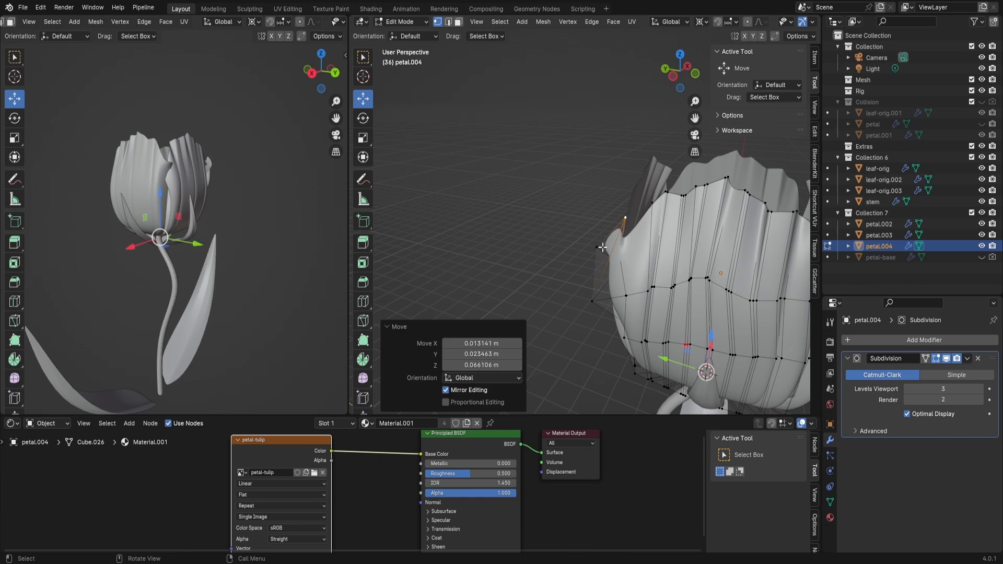
pyautogui.moveTo(603, 247); pyautogui.dragTo(627, 256, button='middle')
pyautogui.press('g')
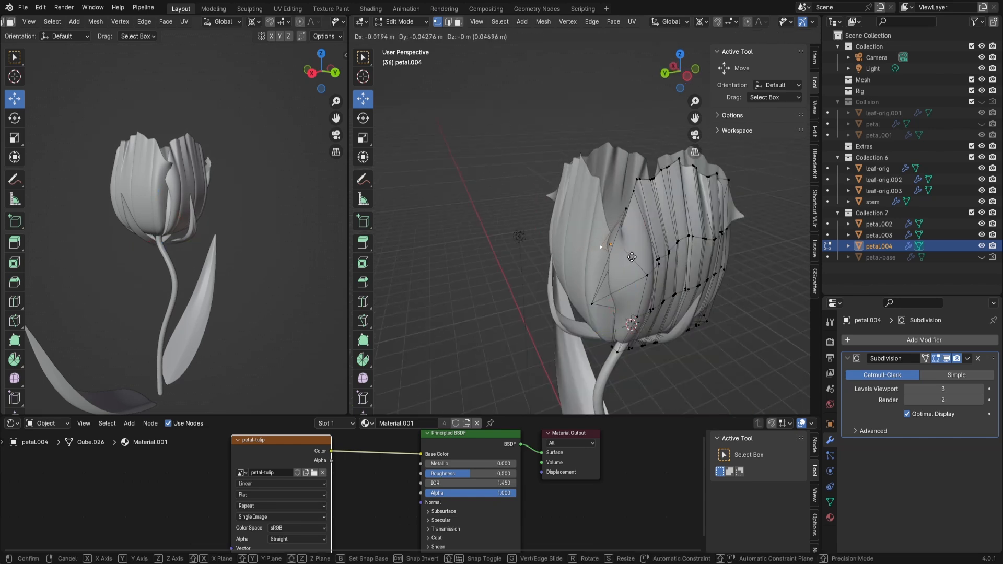
pyautogui.click(630, 251)
# Return to Object Mode, duplicate petal.004 in place and rotate the copy by about -51.8° around the global Z axis
pyautogui.hotkey('ctrl', 'Tab')
pyautogui.scroll(-2, 630, 249)
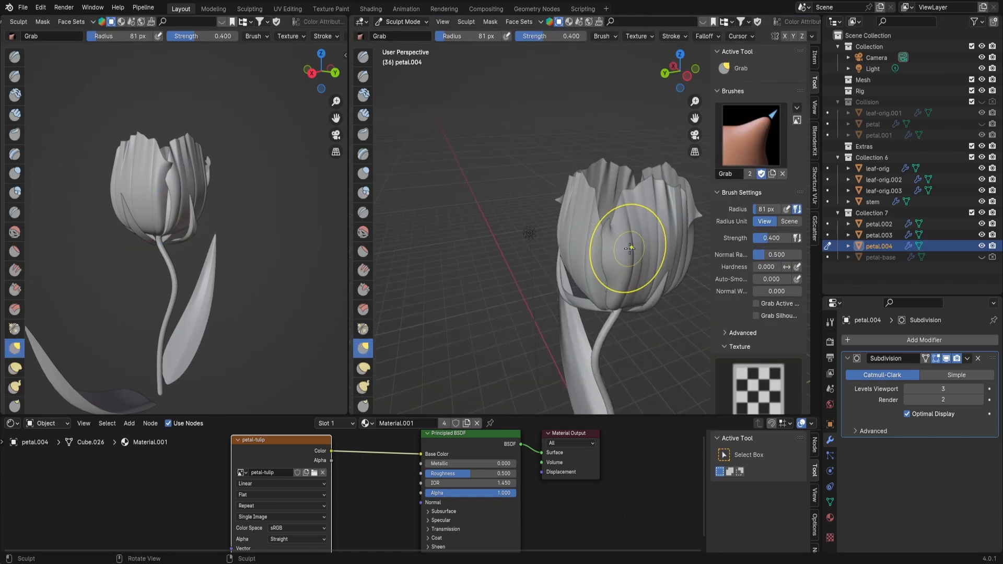
pyautogui.click(413, 21)
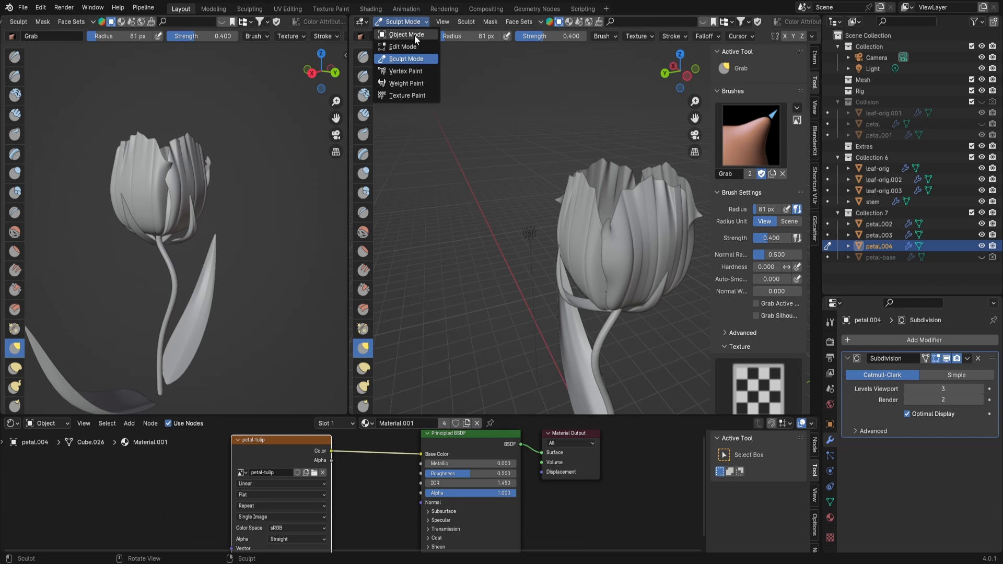
pyautogui.click(415, 35)
pyautogui.hotkey('shift', 'd')
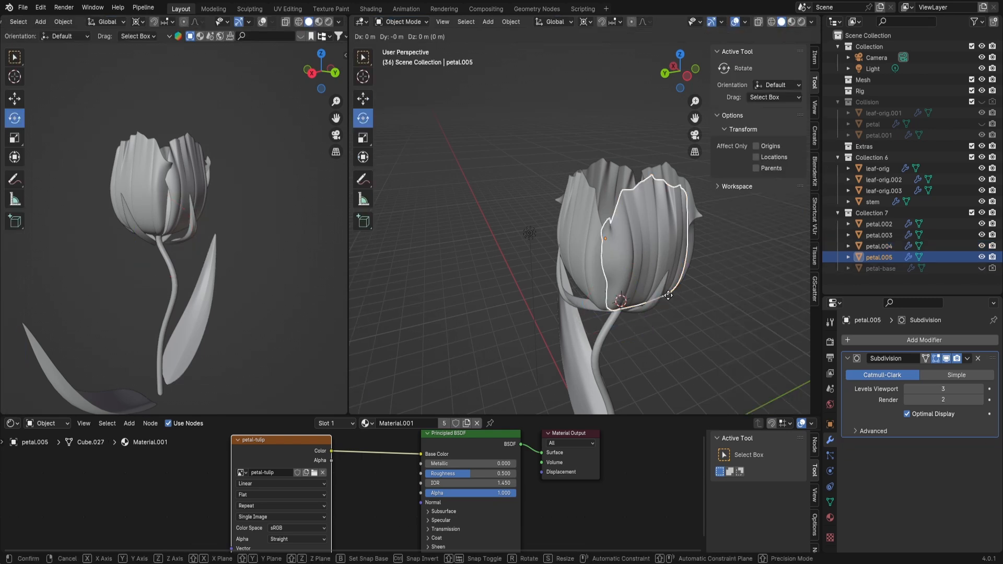
pyautogui.rightClick(668, 295)
pyautogui.moveTo(629, 330); pyautogui.dragTo(606, 320)
pyautogui.moveTo(606, 320); pyautogui.dragTo(669, 300, button='middle')
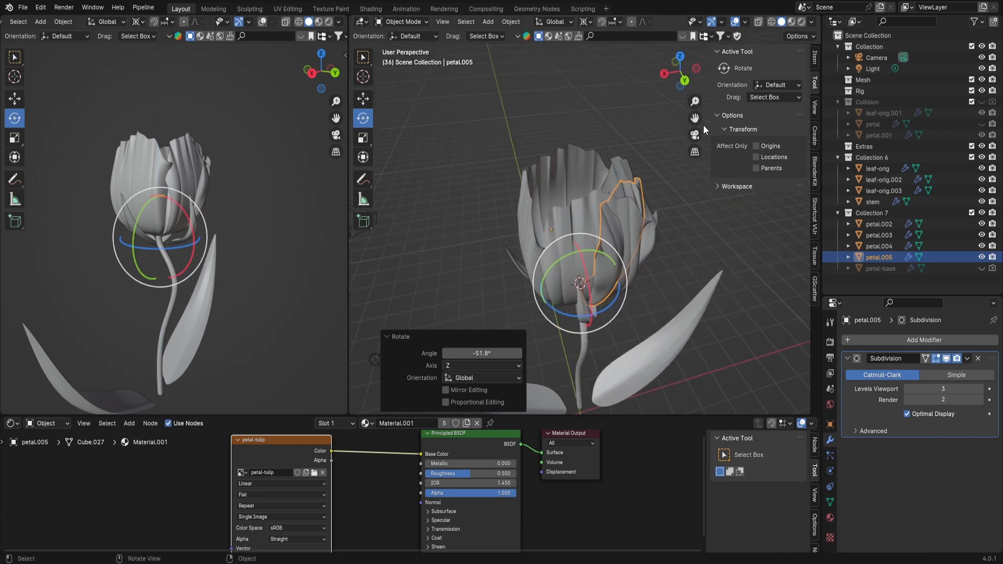
# Collapse the Rotate operation's settings and enlarge the 3D viewports by shrinking the shader editor
pyautogui.moveTo(695, 111); pyautogui.dragTo(604, 206, button='middle')
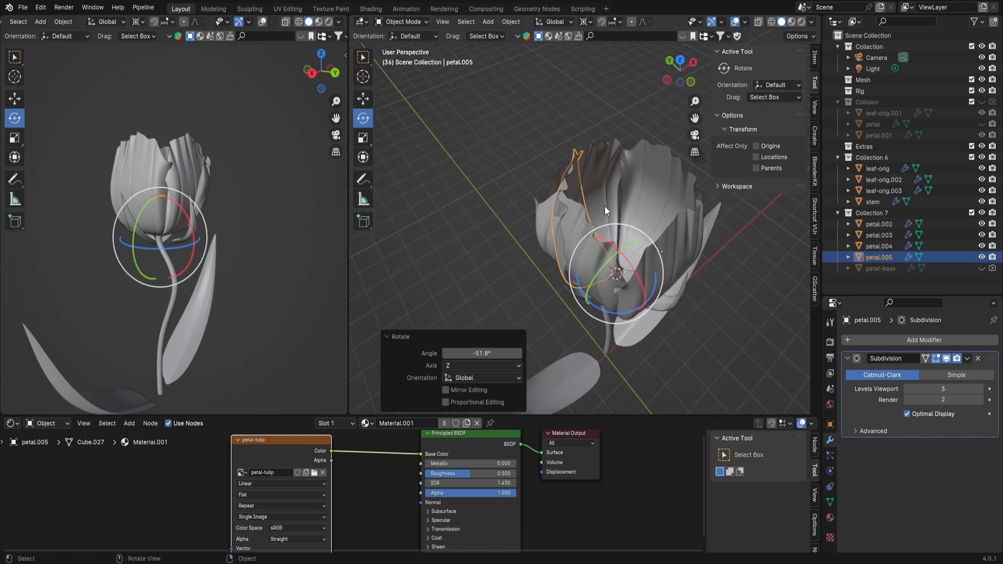
pyautogui.moveTo(711, 212); pyautogui.dragTo(607, 256, button='middle')
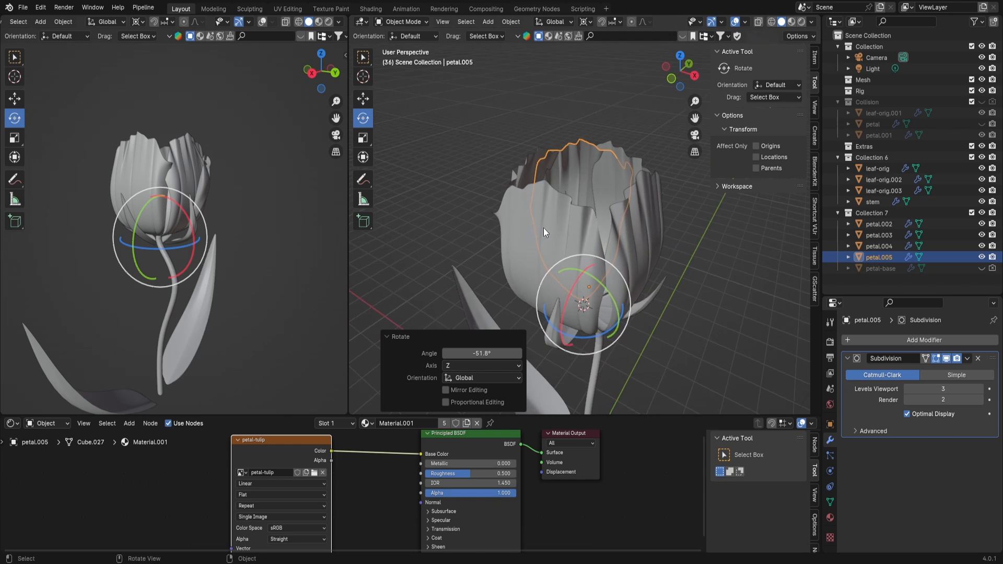
pyautogui.moveTo(603, 220); pyautogui.dragTo(582, 242, button='middle')
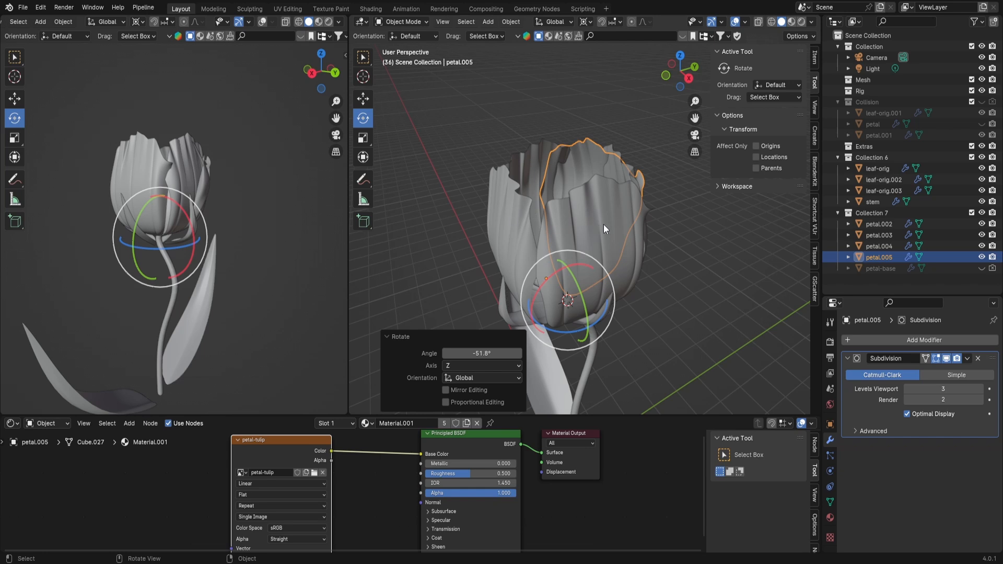
pyautogui.moveTo(605, 229); pyautogui.dragTo(524, 234, button='middle')
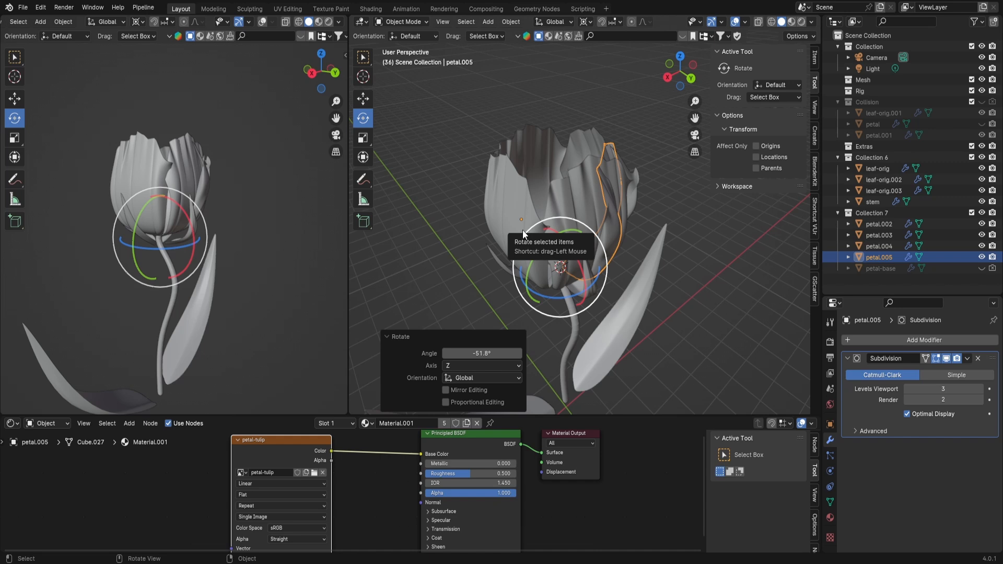
pyautogui.scroll(-1, 608, 265)
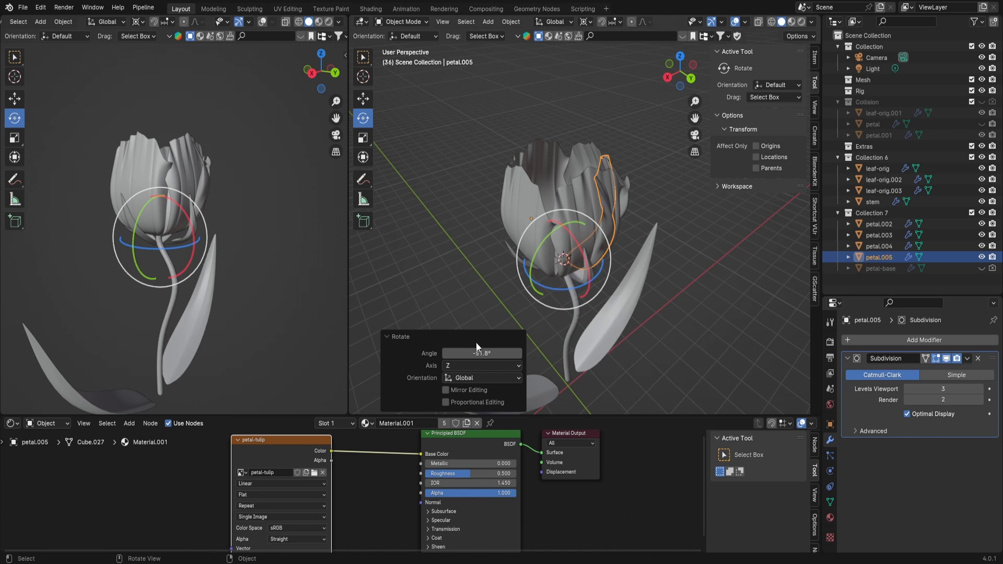
pyautogui.click(386, 336)
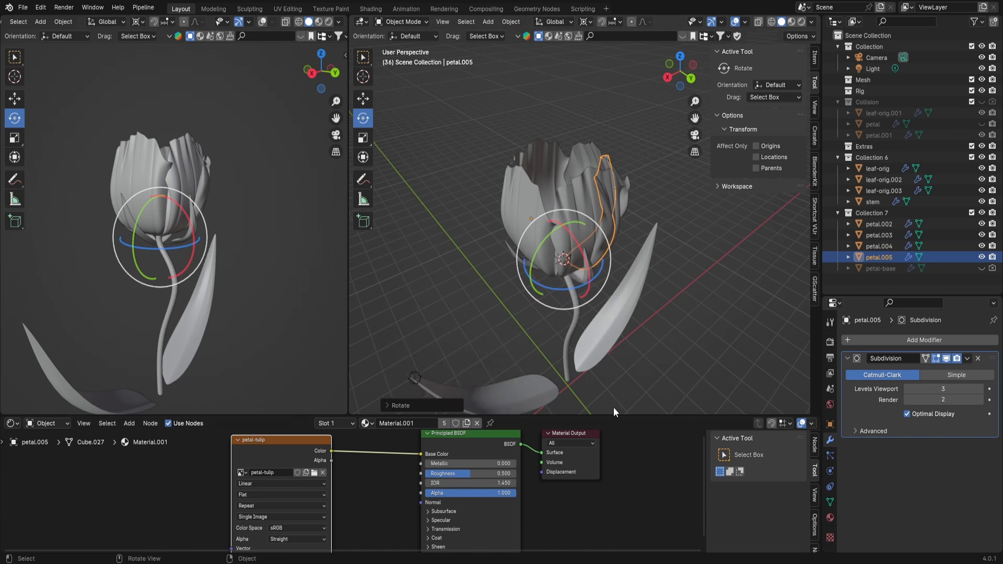
pyautogui.moveTo(615, 414); pyautogui.dragTo(607, 441)
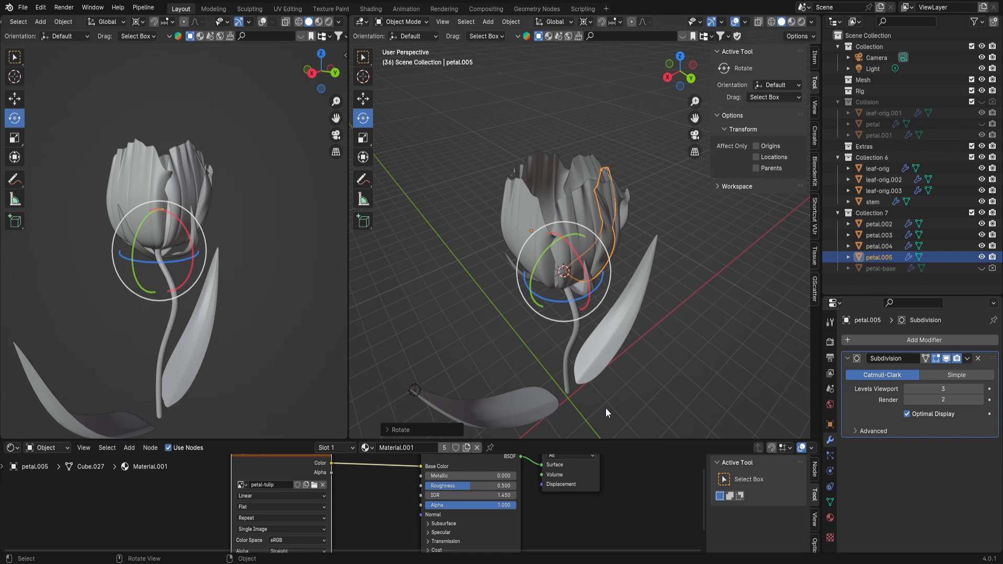
# Select the small leaf leaf-orig.003 at the flower's base and enter Edit Mode
pyautogui.moveTo(556, 315); pyautogui.dragTo(658, 255, button='middle')
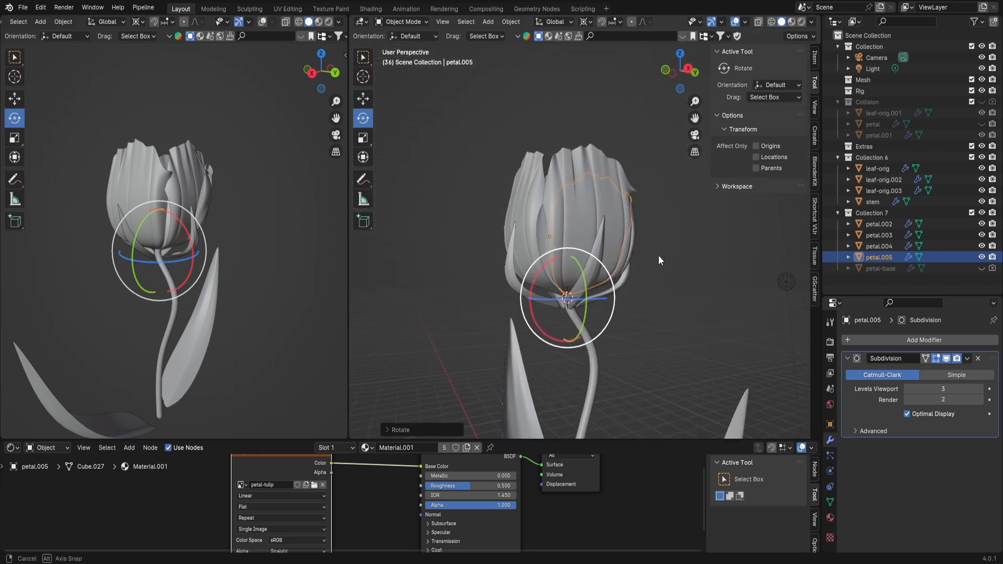
pyautogui.click(557, 271)
pyautogui.moveTo(525, 289); pyautogui.dragTo(580, 290, button='middle')
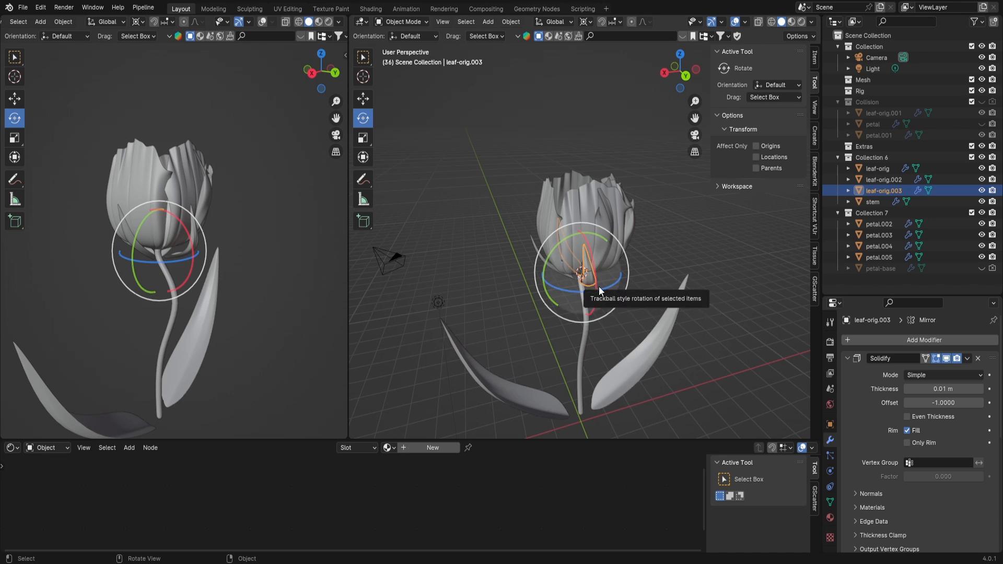
pyautogui.press('Tab')
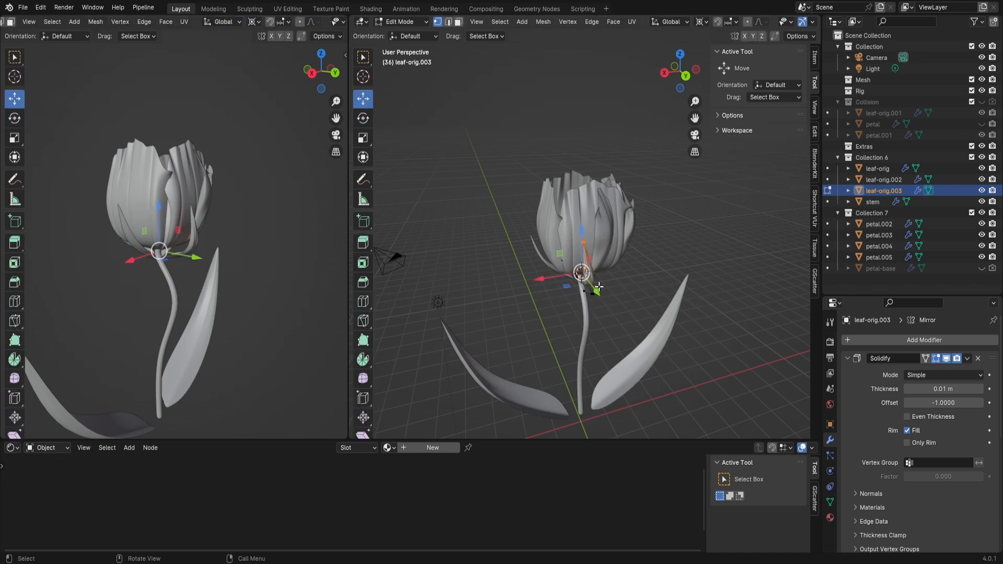
pyautogui.scroll(4, 40, 23)
# Change the second 3D viewport into a UV Editor and select all of leaf-orig.003's geometry to display its UV layout
pyautogui.click(41, 23)
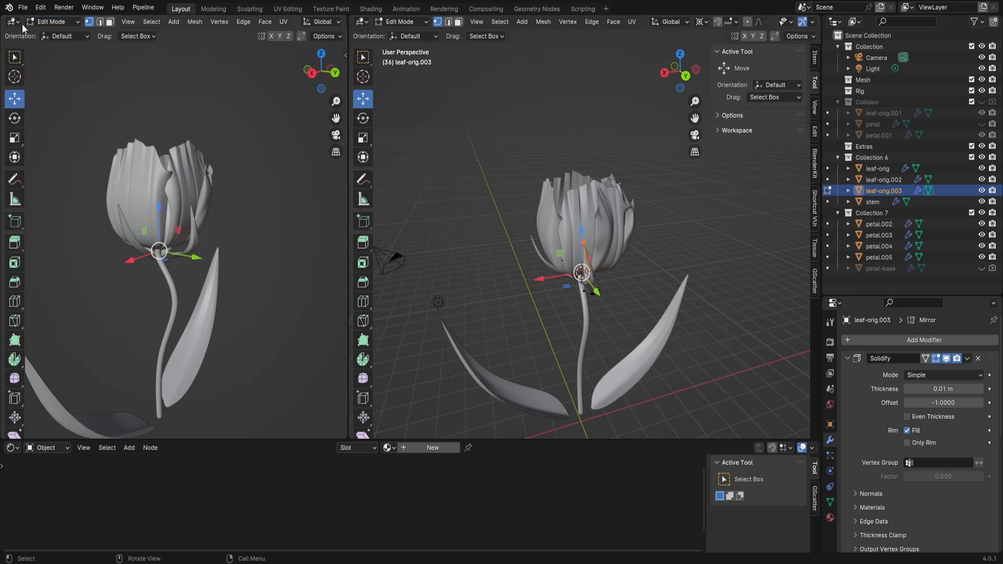
pyautogui.click(22, 24)
pyautogui.click(36, 75)
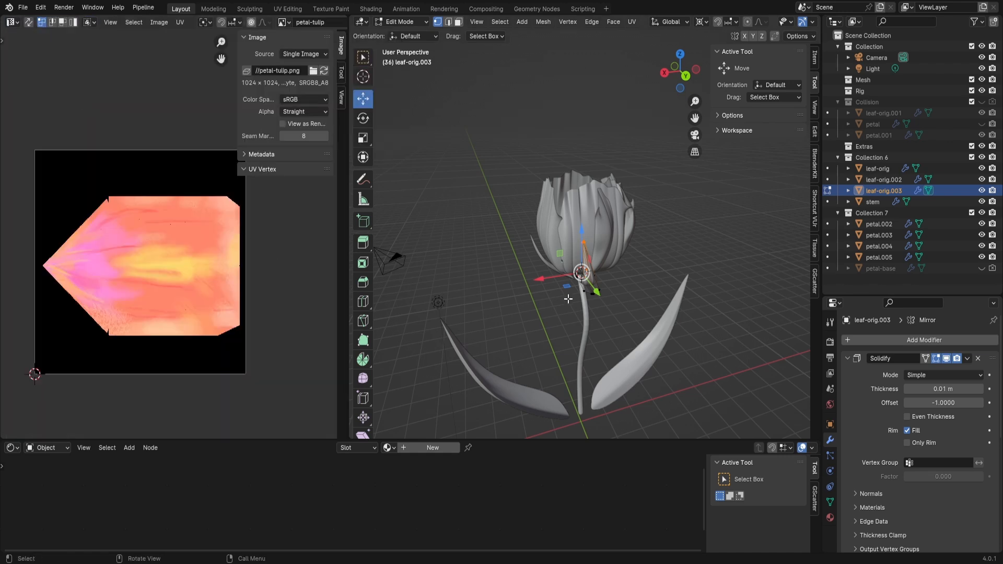
pyautogui.press('a')
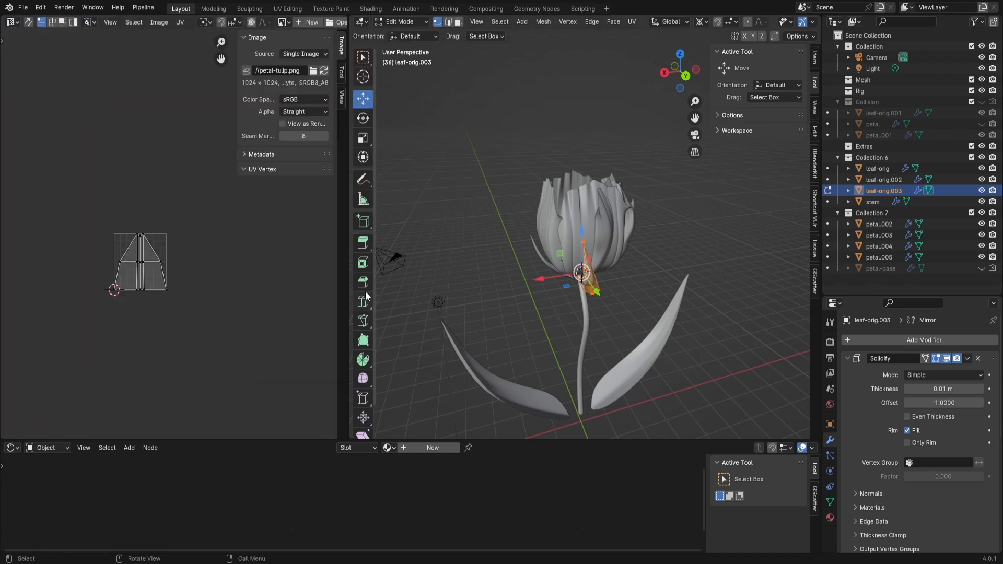
pyautogui.scroll(4, 240, 266)
# Examine the UV layouts of the small leaf leaf-orig.003 and the large leaf leaf-orig by switching between Object and Edit Mode
pyautogui.press('Tab')
pyautogui.press('Tab')
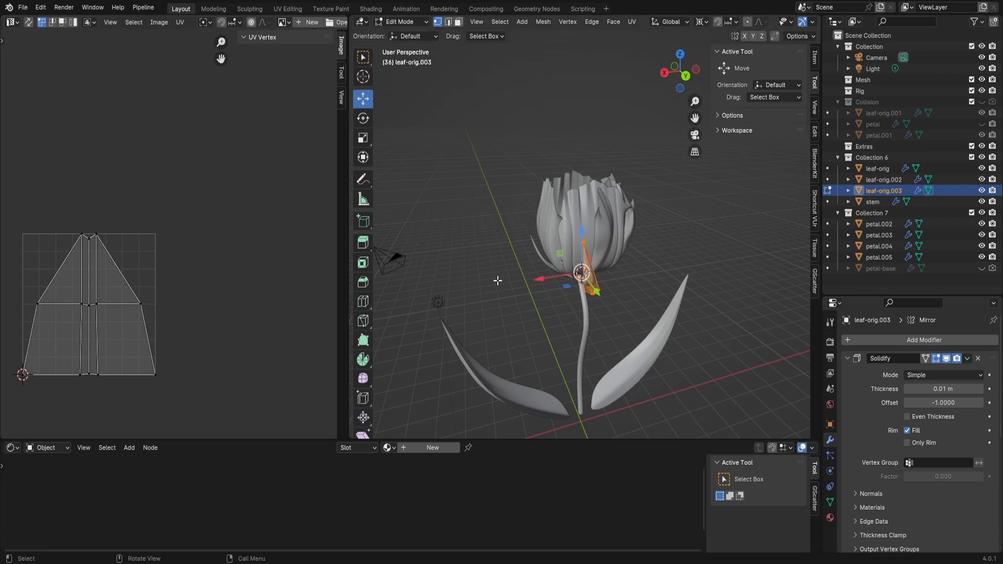
pyautogui.press('Tab')
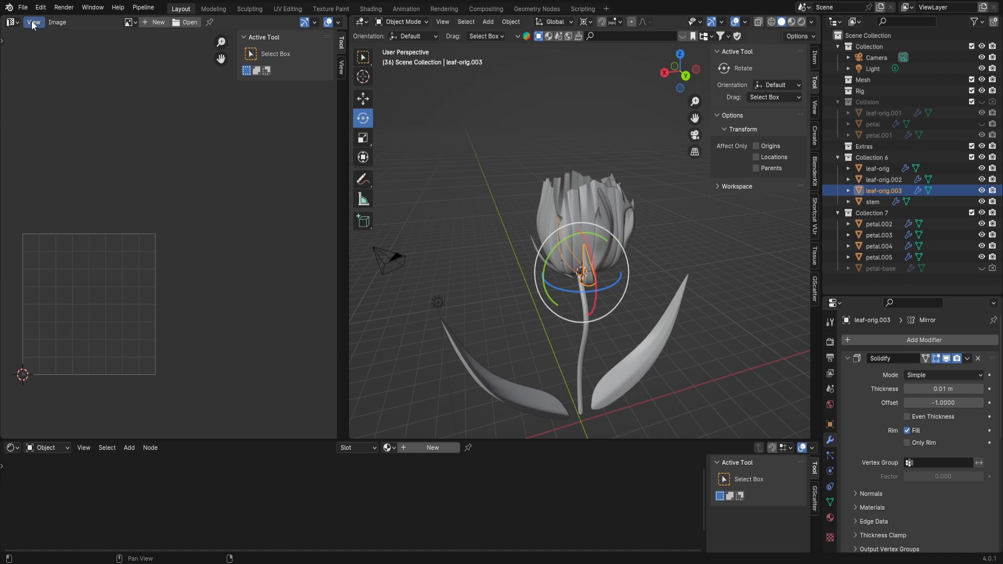
pyautogui.moveTo(624, 243); pyautogui.dragTo(551, 267, button='middle')
pyautogui.press('Tab')
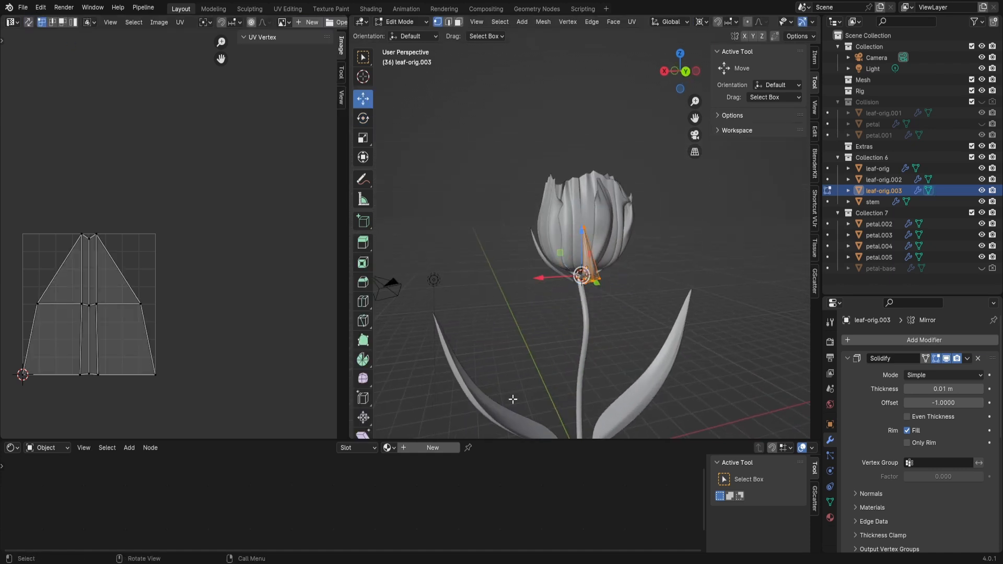
pyautogui.press('Tab')
pyautogui.click(510, 413)
pyautogui.press('Tab')
pyautogui.press('Tab')
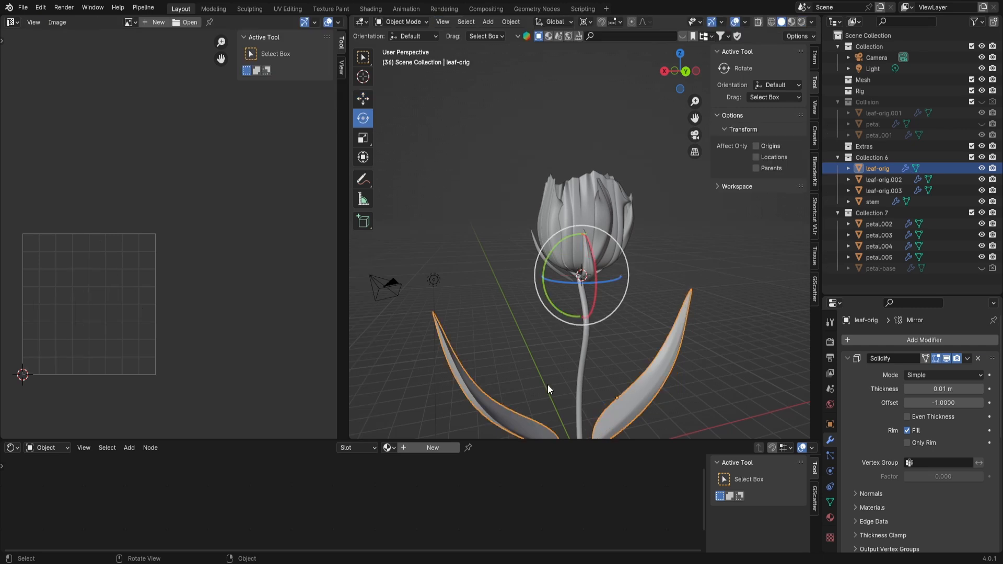
pyautogui.click(594, 264)
pyautogui.press('Tab')
pyautogui.press('Tab')
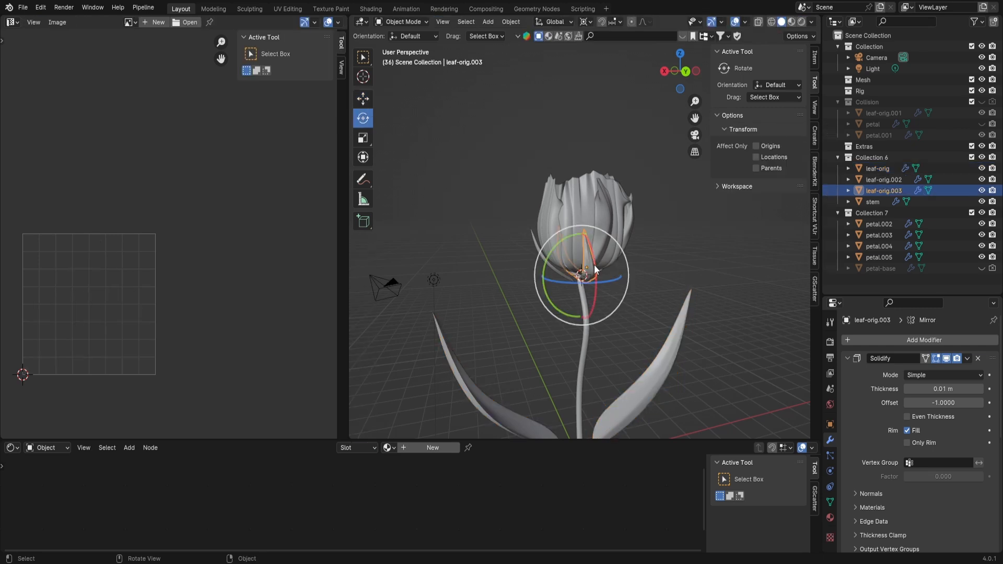
pyautogui.press('Tab')
pyautogui.press('a')
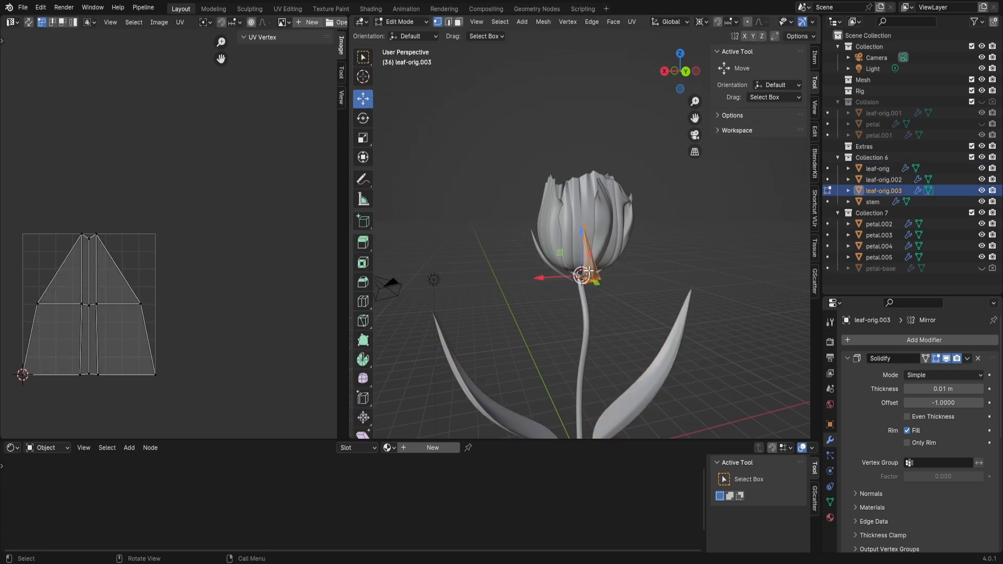
pyautogui.press('Tab')
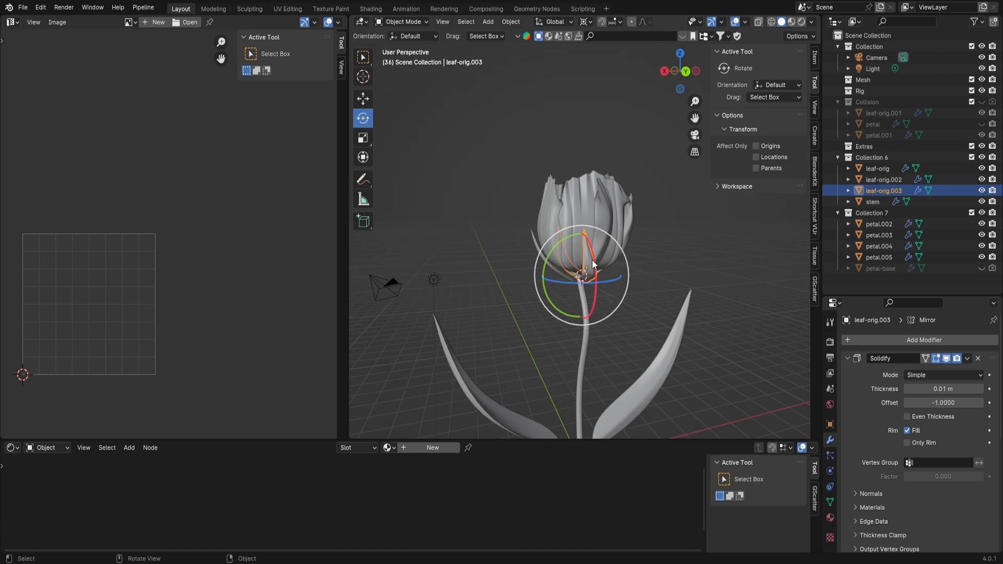
# Set the 3D viewport to Rendered shading and select the scene's light
pyautogui.moveTo(575, 271); pyautogui.dragTo(552, 259, button='middle')
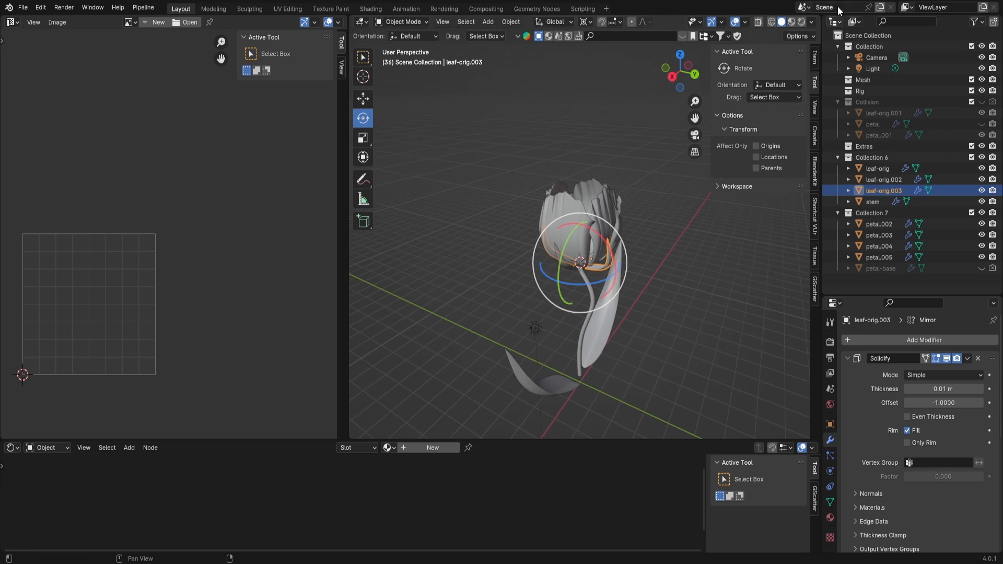
pyautogui.click(802, 22)
pyautogui.moveTo(621, 258)
pyautogui.mouseDown(button='middle')
pyautogui.moveTo(670, 243)
pyautogui.moveTo(648, 251)
pyautogui.moveTo(657, 258)
pyautogui.moveTo(573, 272)
pyautogui.moveTo(665, 250)
pyautogui.moveTo(626, 253)
pyautogui.mouseUp(button='middle')
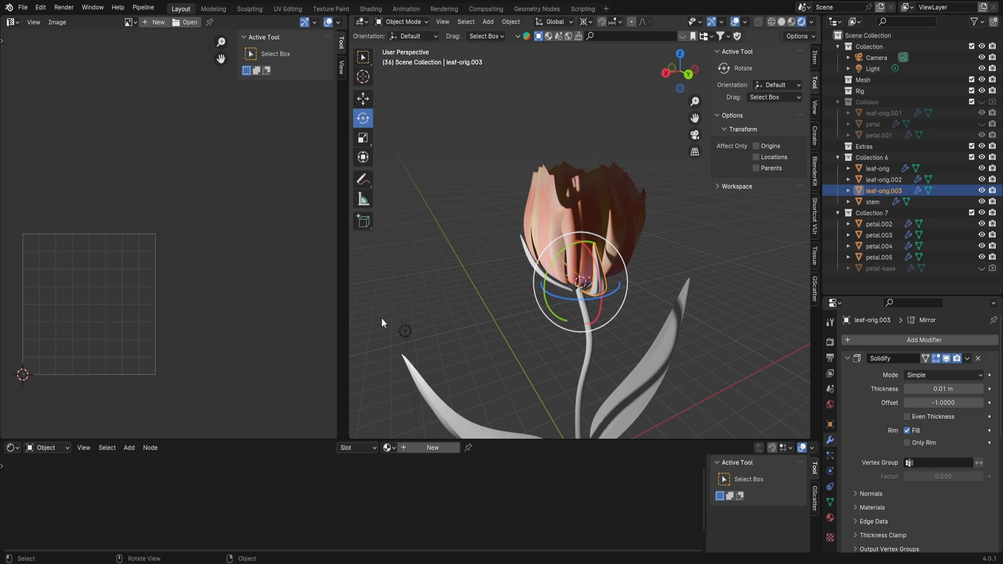
pyautogui.click(405, 331)
pyautogui.moveTo(405, 331); pyautogui.dragTo(492, 325, button='middle')
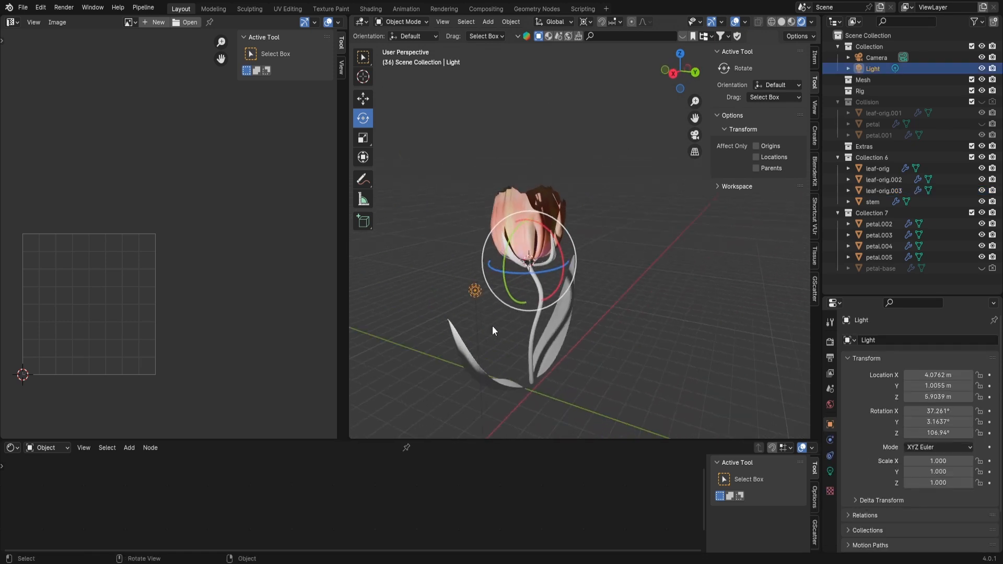
# Move the scene's light to about X 4.85 m, Y -3.84 m and Z 7.27 m to light the flower from the side
pyautogui.press('g')
pyautogui.click(426, 289)
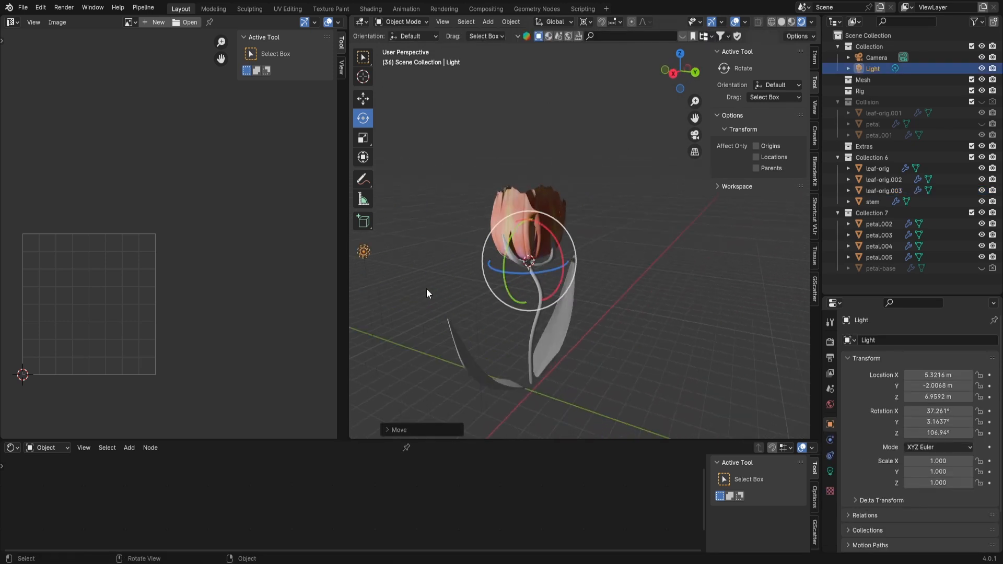
pyautogui.scroll(-4, 445, 278)
pyautogui.moveTo(445, 278); pyautogui.dragTo(477, 288, button='middle')
pyautogui.press('g')
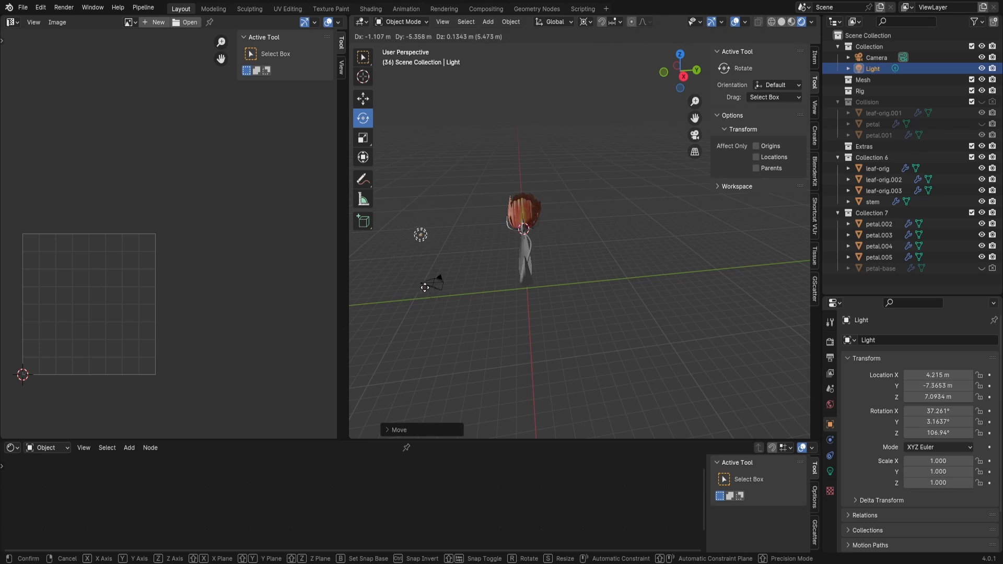
pyautogui.scroll(5, 536, 244)
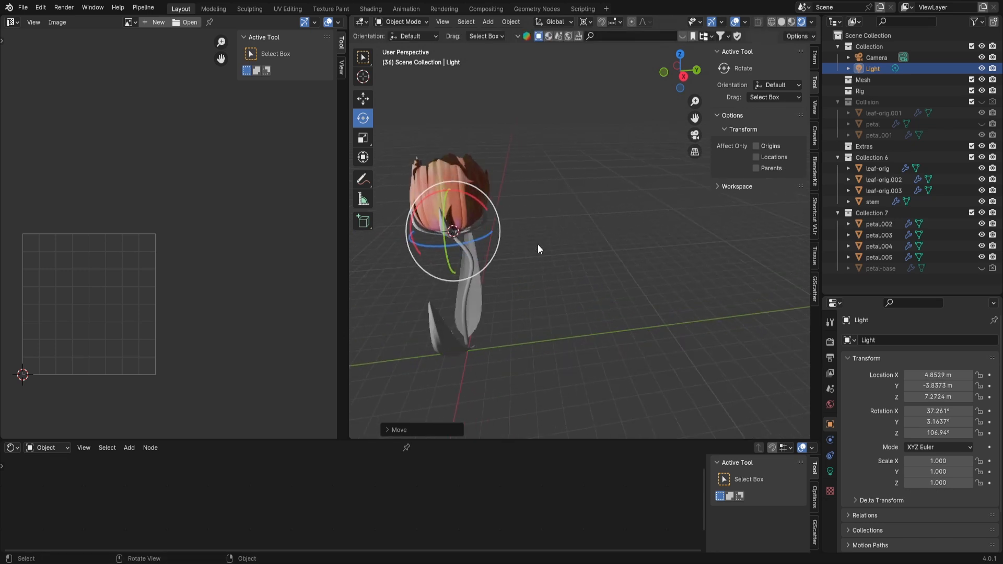
pyautogui.moveTo(538, 244); pyautogui.dragTo(480, 276, button='middle')
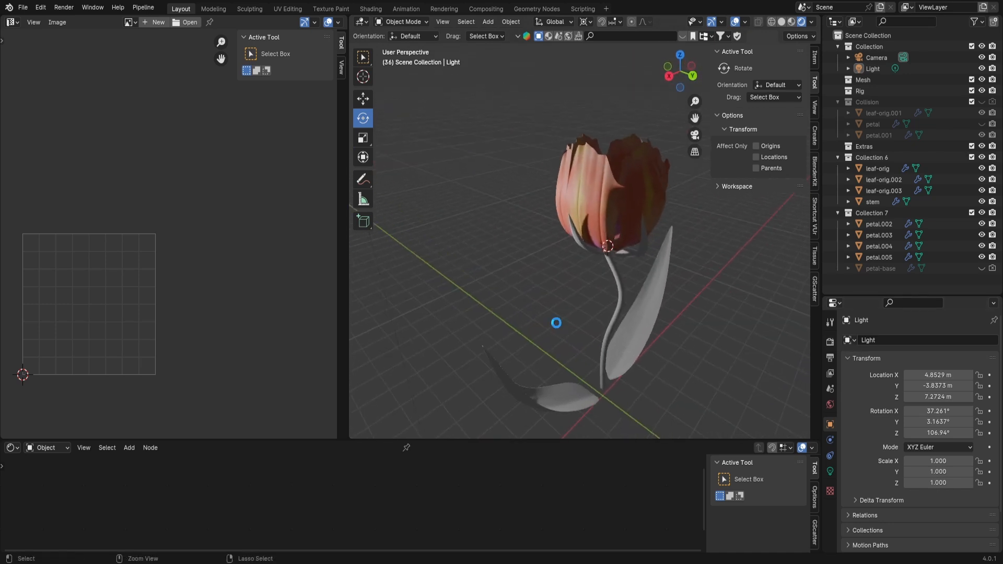
# Save the file and set the render engine to Cycles
pyautogui.hotkey('ctrl', 's')
pyautogui.click(831, 341)
pyautogui.click(922, 340)
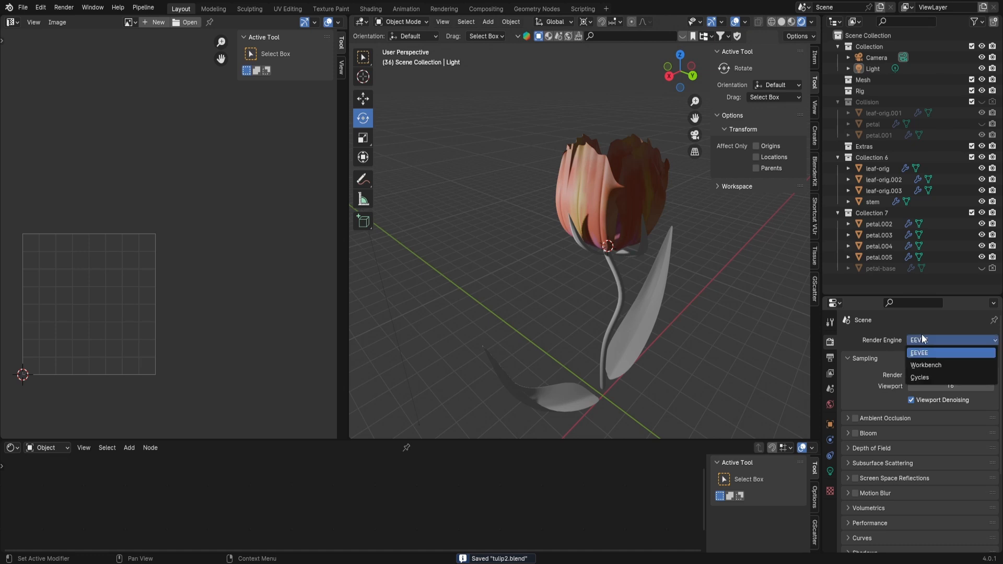
pyautogui.click(921, 377)
pyautogui.moveTo(584, 315); pyautogui.dragTo(576, 284, button='middle')
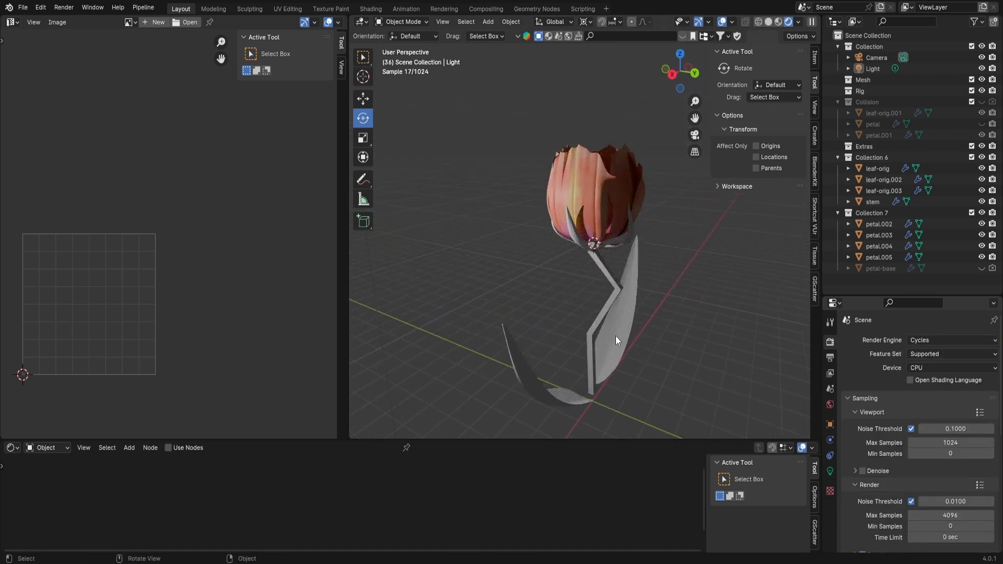
# Add a plane, place it below the flower and set its origin to its geometry
pyautogui.hotkey('shift', 'a')
pyautogui.moveTo(589, 347)
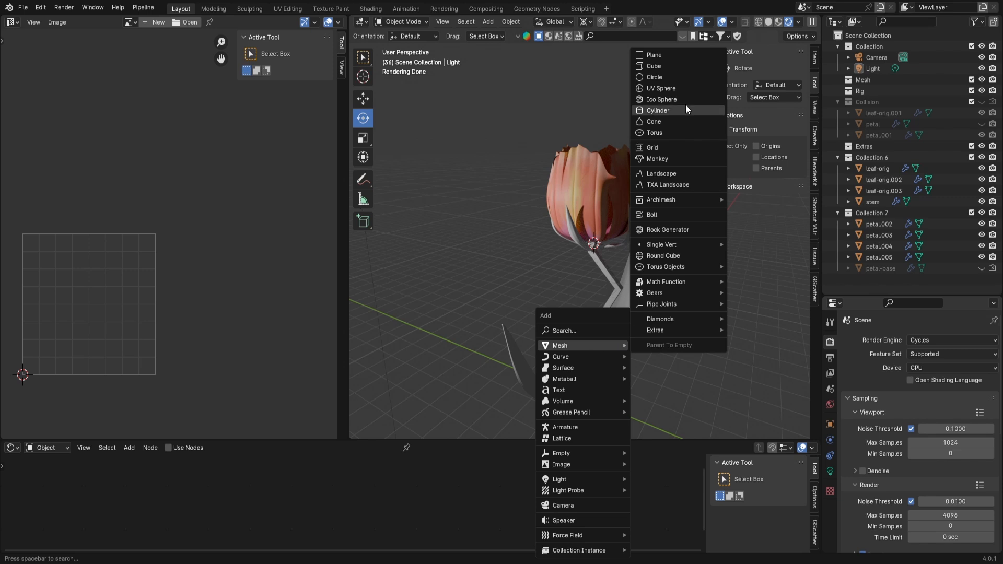
pyautogui.click(662, 54)
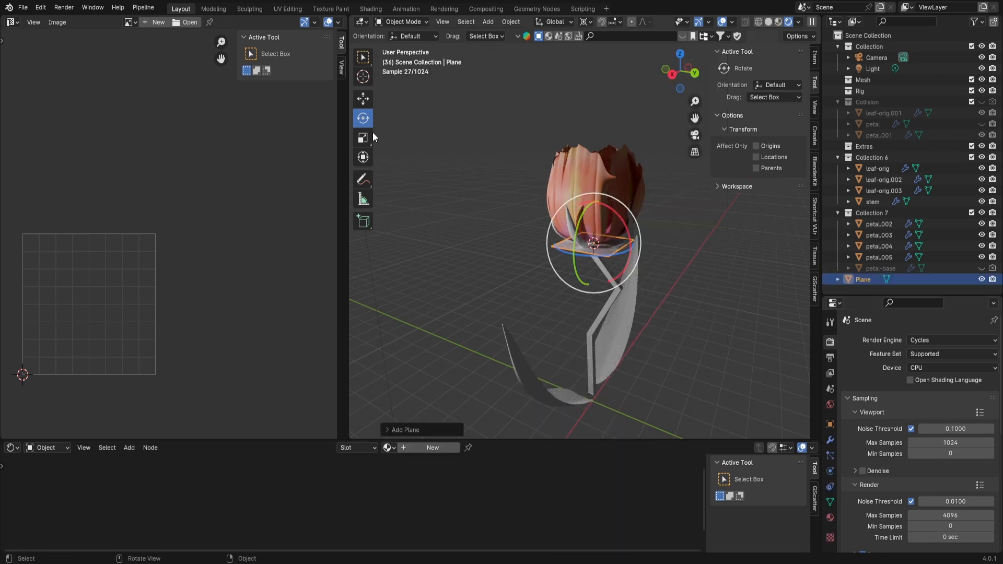
pyautogui.click(635, 404)
pyautogui.press('s')
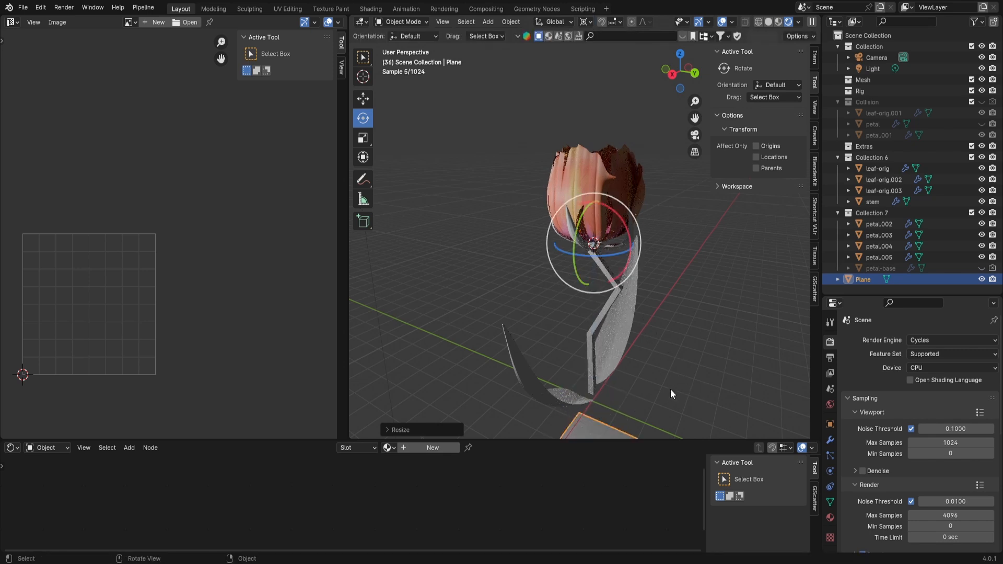
pyautogui.moveTo(672, 394); pyautogui.dragTo(625, 385, button='middle')
pyautogui.rightClick(609, 412)
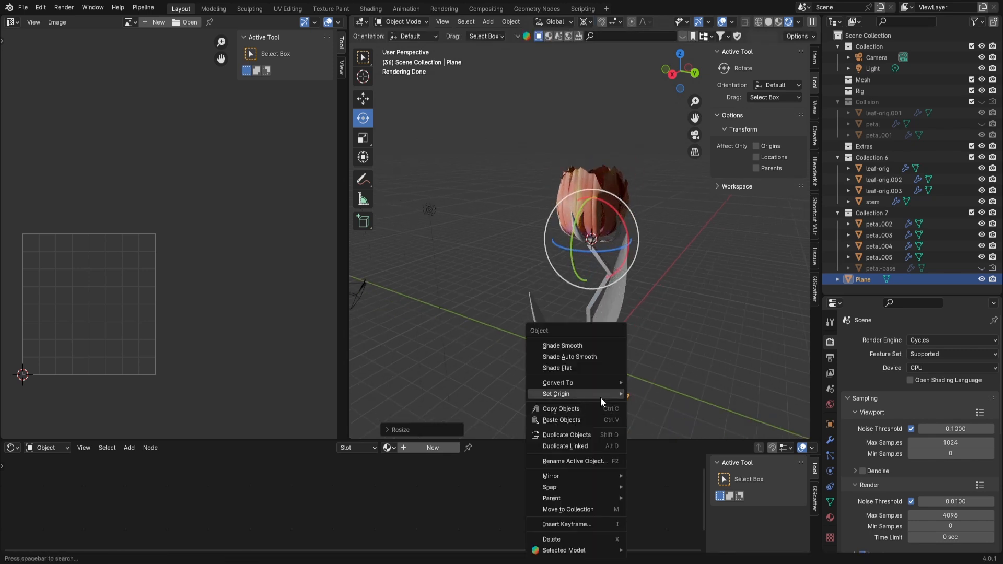
pyautogui.moveTo(601, 395)
pyautogui.click(661, 404)
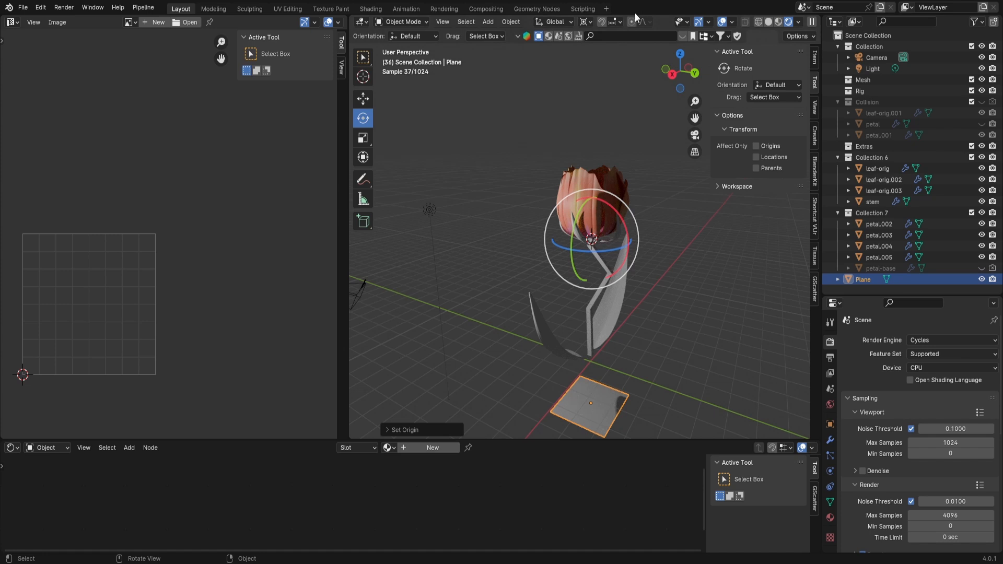
pyautogui.click(602, 87)
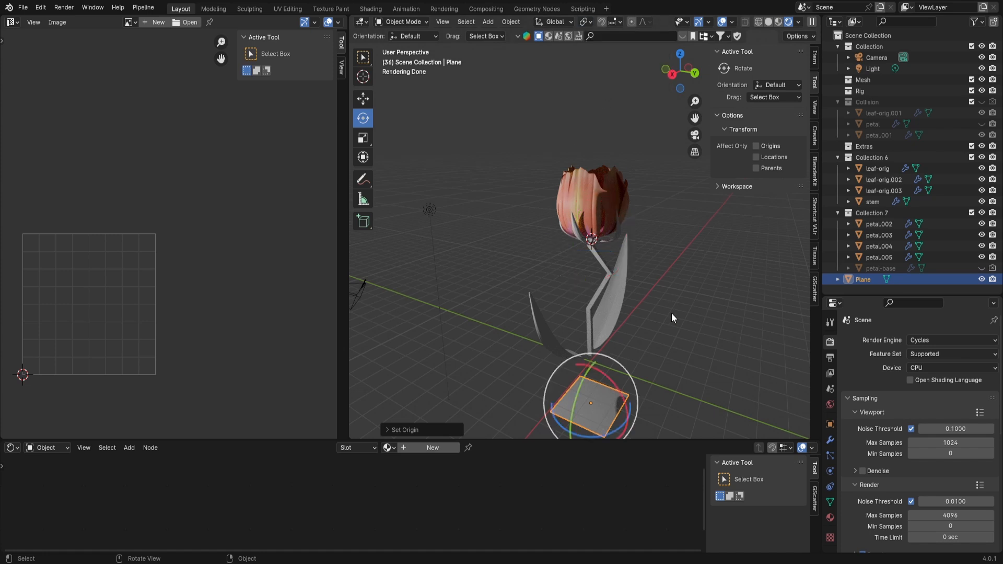
# Raise the plane along Z to the stem's base and enlarge it into a ground surface around the leaves
pyautogui.press('g')
pyautogui.press('z')
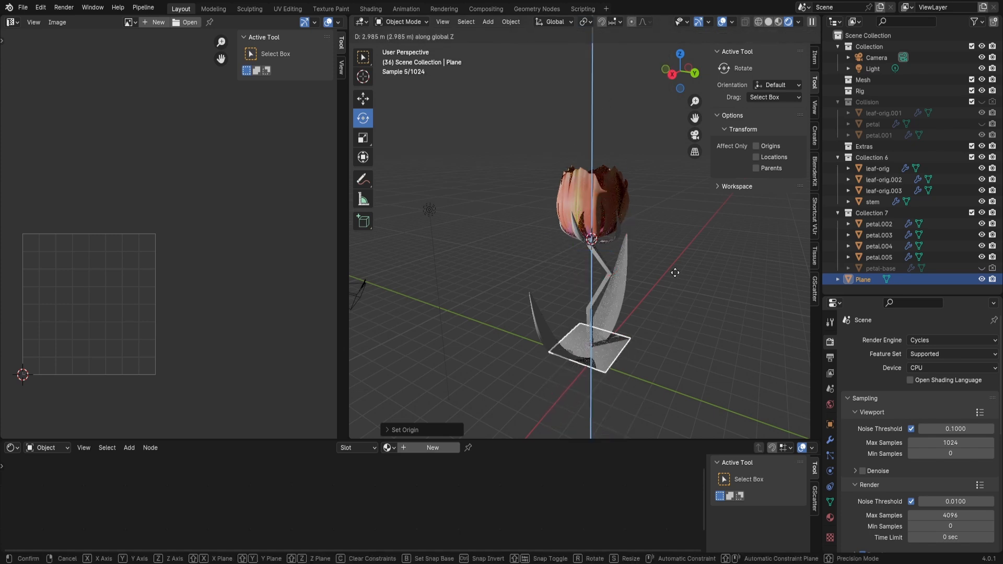
pyautogui.click(678, 290)
pyautogui.press('s')
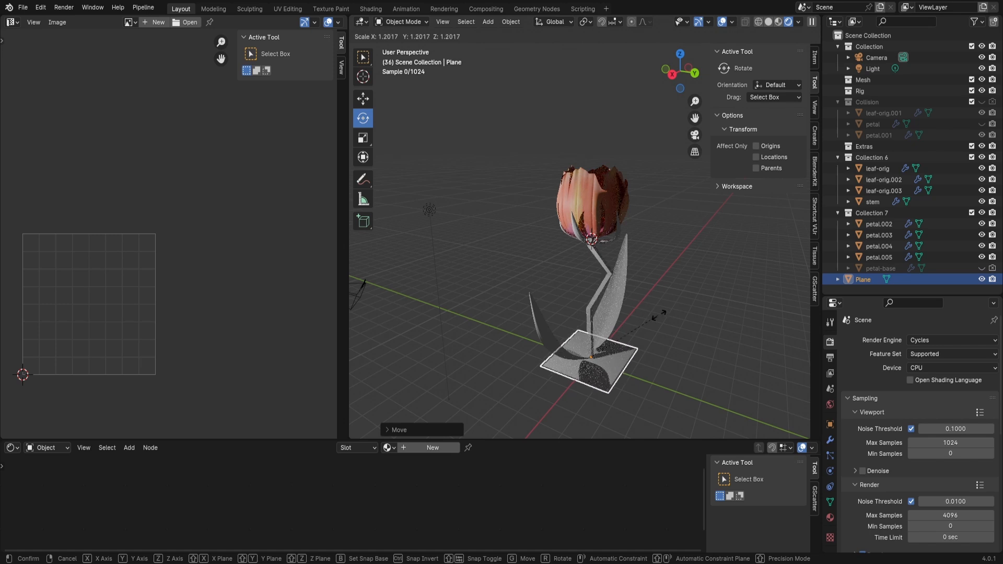
pyautogui.click(710, 334)
pyautogui.press('g')
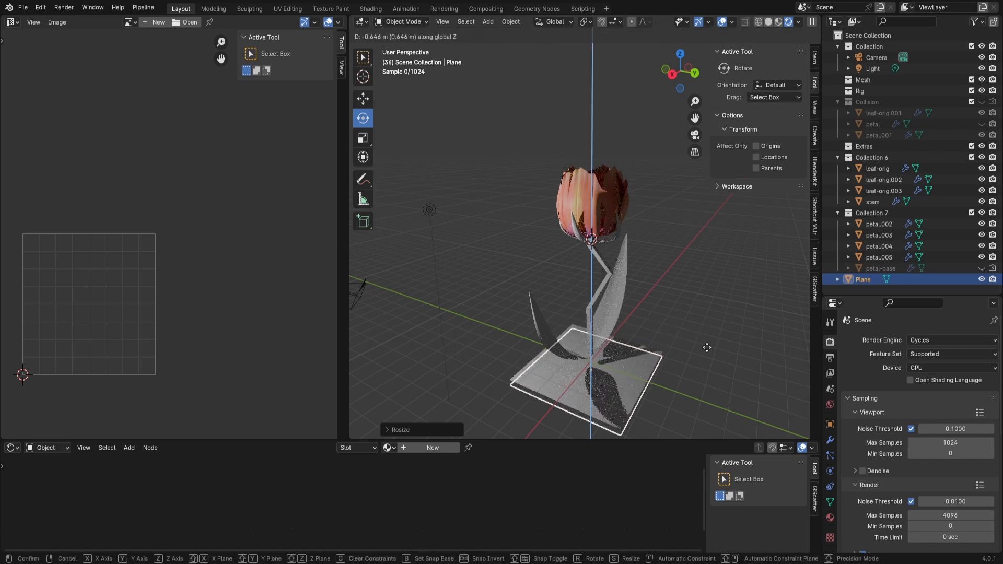
pyautogui.click(701, 338)
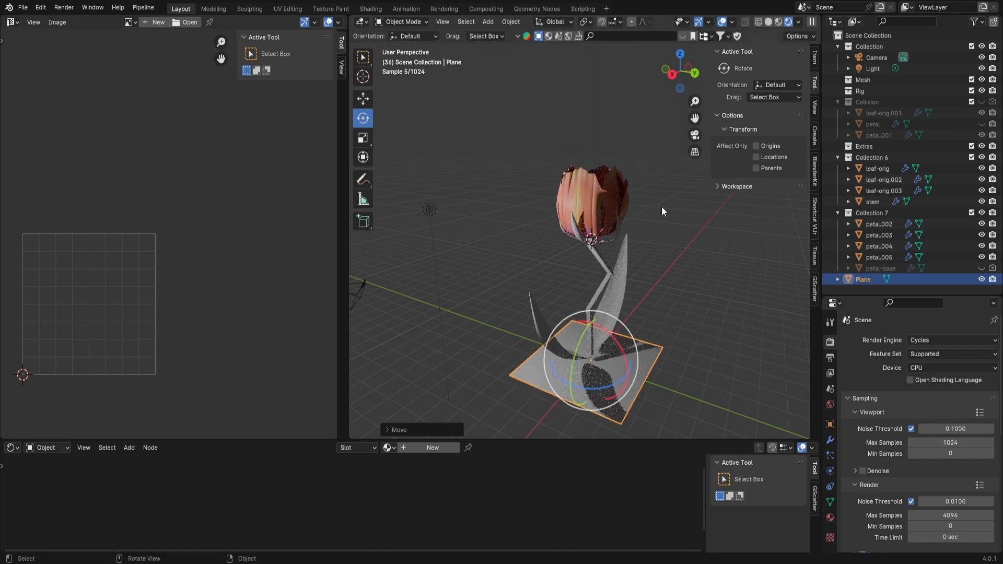
# Add a Sun light, position it above and beside the flower, and open its Strength value for editing
pyautogui.click(609, 87)
pyautogui.moveTo(566, 243)
pyautogui.mouseDown(button='middle')
pyautogui.moveTo(676, 243)
pyautogui.moveTo(619, 265)
pyautogui.moveTo(560, 256)
pyautogui.moveTo(588, 256)
pyautogui.moveTo(576, 258)
pyautogui.mouseUp(button='middle')
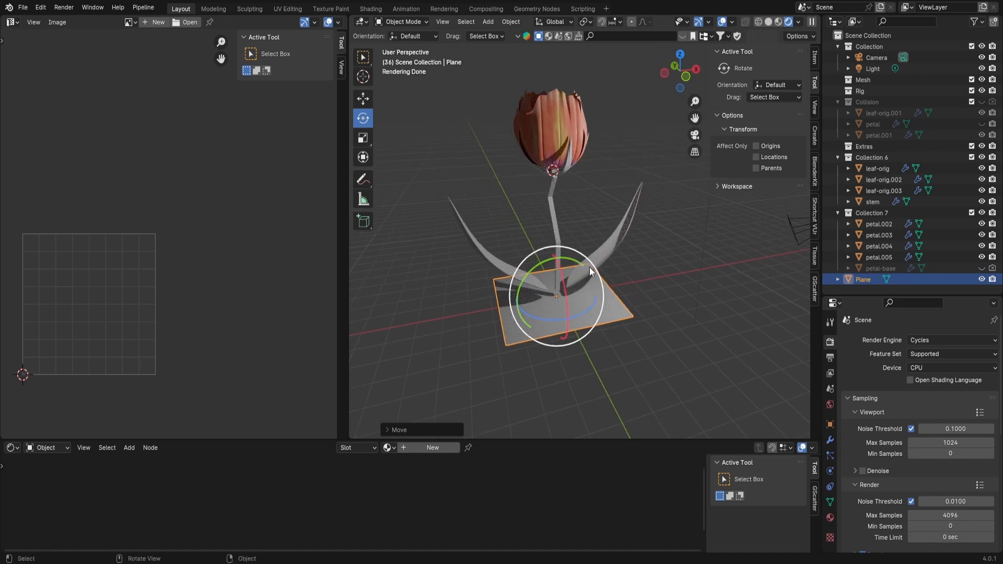
pyautogui.click(611, 246)
pyautogui.moveTo(558, 258); pyautogui.dragTo(630, 243, button='middle')
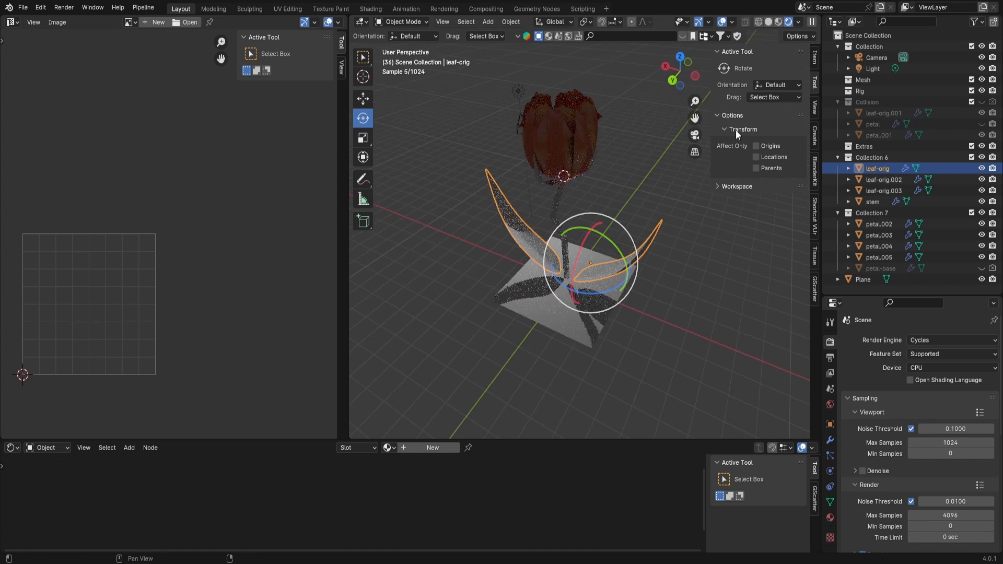
pyautogui.moveTo(695, 118); pyautogui.dragTo(727, 229)
pyautogui.moveTo(620, 246); pyautogui.dragTo(546, 253, button='middle')
pyautogui.moveTo(626, 249); pyautogui.dragTo(629, 233, button='middle')
pyautogui.moveTo(695, 118); pyautogui.dragTo(638, 54)
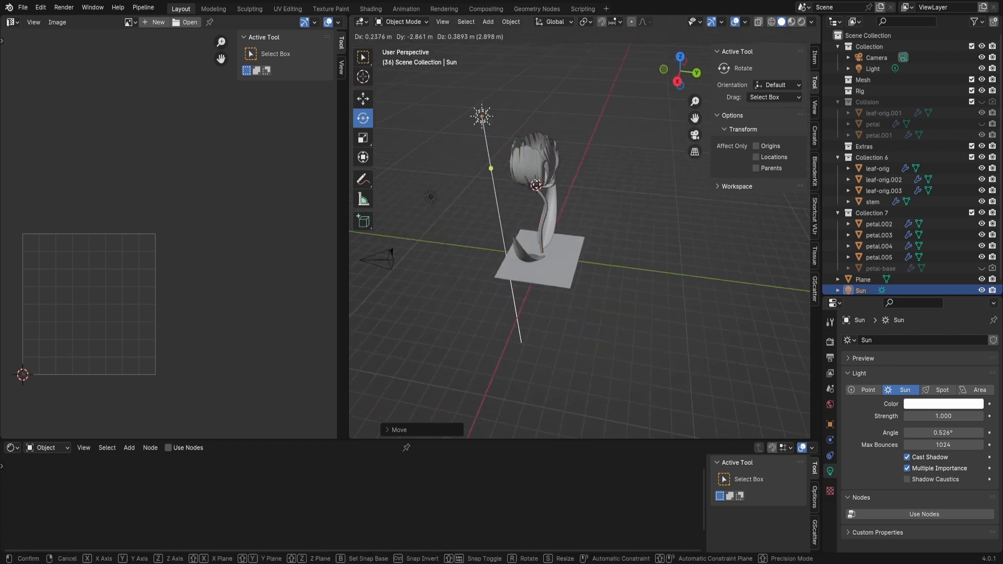
pyautogui.doubleClick(950, 416)
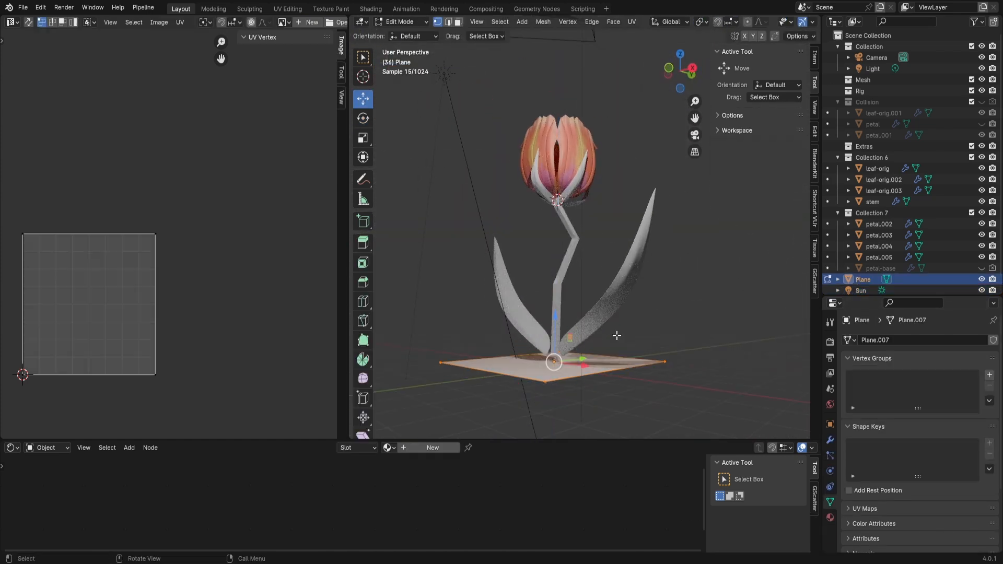
# Extrude the ground plane vertically to give it thickness, and lower it along Z beneath the stem
pyautogui.press('e')
pyautogui.click(612, 334)
pyautogui.press('Tab')
pyautogui.press('g')
pyautogui.press('z')
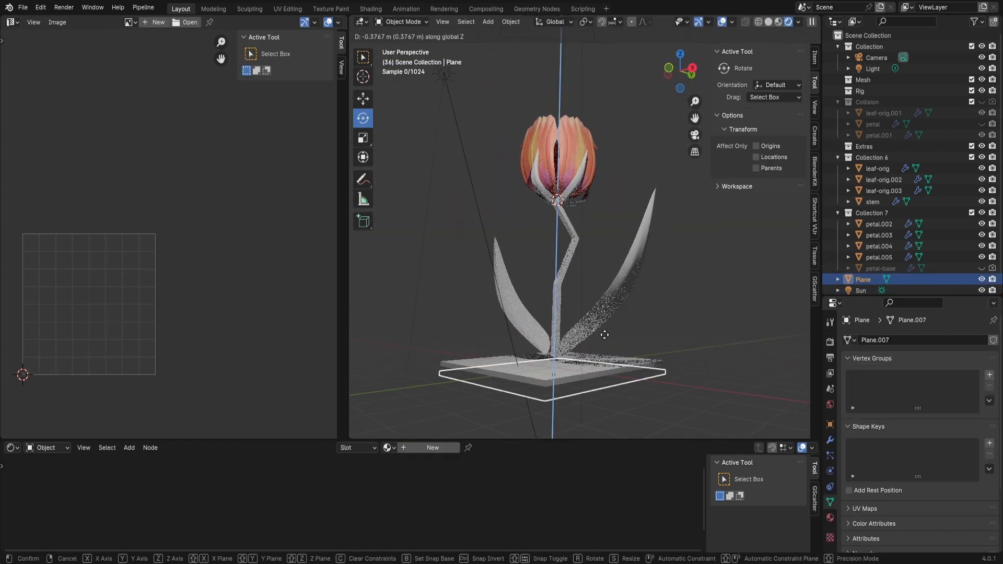
pyautogui.click(603, 334)
# Add a modifier to the thickened ground plane
pyautogui.click(831, 440)
pyautogui.click(888, 341)
pyautogui.click(981, 415)
pyautogui.rightClick(591, 360)
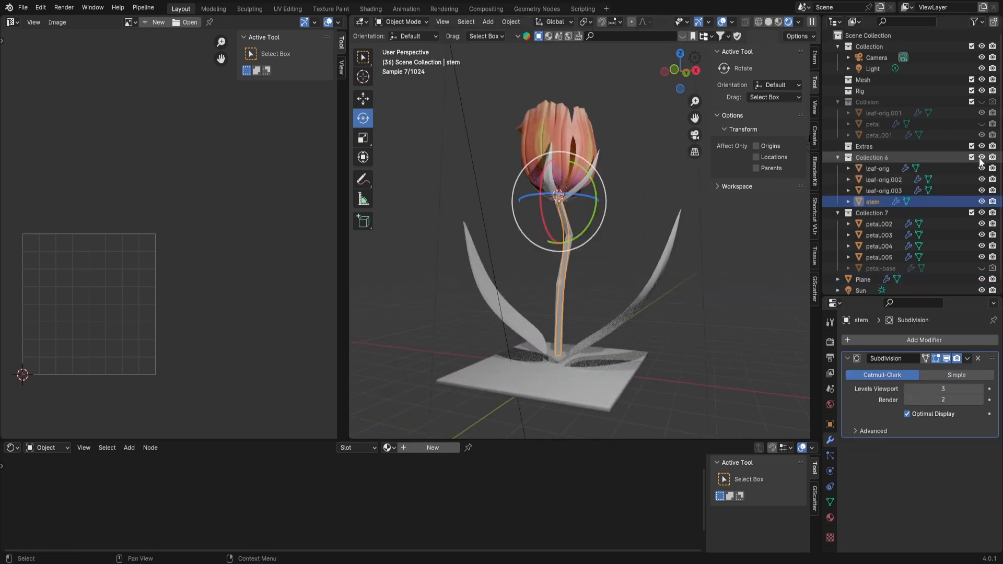
# Apply Shade Smooth to the flower's stem
pyautogui.scroll(8, 677, 273)
pyautogui.rightClick(552, 232)
pyautogui.click(552, 232)
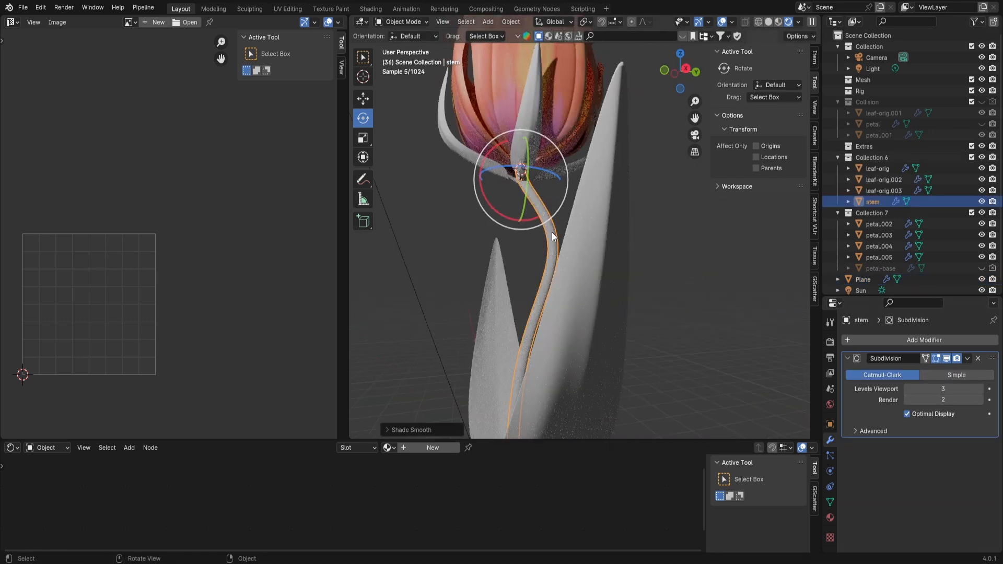
# Rename Collection 6 to "Collection -orig" and move its leaf objects and stem into Collection 7
pyautogui.doubleClick(877, 156)
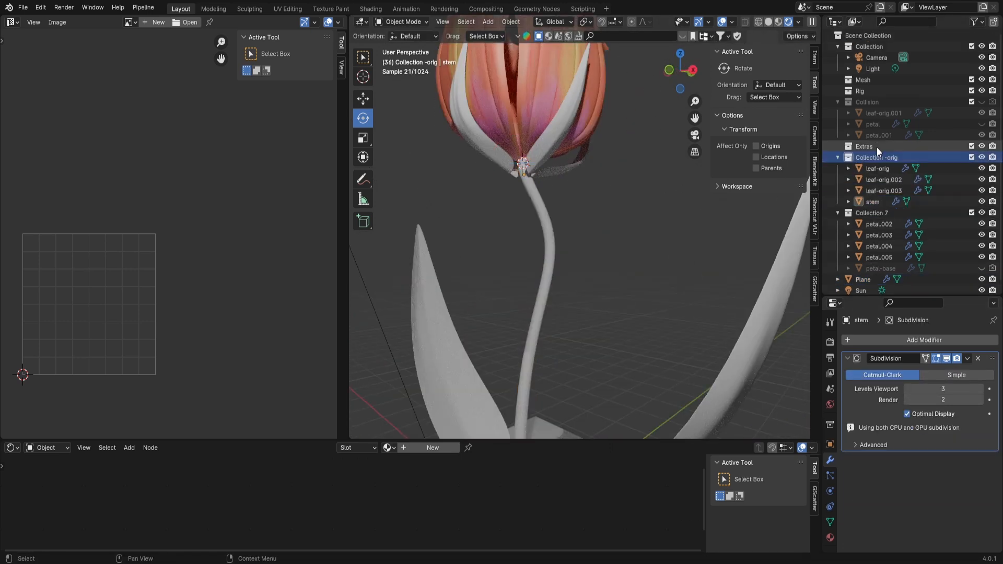
pyautogui.click(883, 179)
pyautogui.keyDown('ctrl'); pyautogui.click(893, 190); pyautogui.keyUp('ctrl')
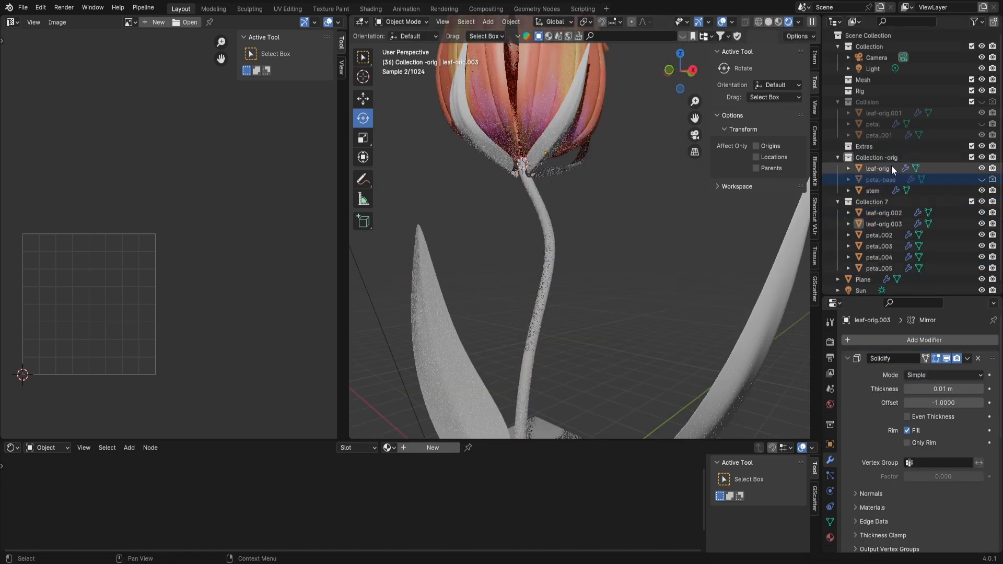
pyautogui.click(891, 168)
pyautogui.keyDown('ctrl'); pyautogui.click(873, 191); pyautogui.keyUp('ctrl')
pyautogui.moveTo(873, 190); pyautogui.dragTo(871, 201)
# Move the large leaf leaf-orig slightly along X at the base of the stem
pyautogui.scroll(-3, 651, 316)
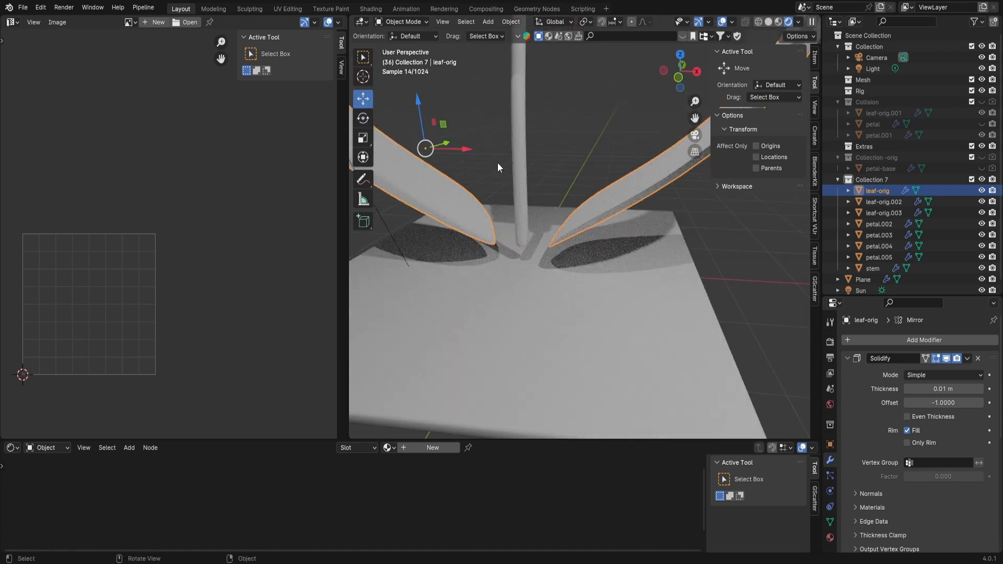
pyautogui.moveTo(467, 149); pyautogui.dragTo(490, 150)
pyautogui.moveTo(546, 211); pyautogui.dragTo(585, 209, button='middle')
# Select an edge loop in the lower part of the stem and move it about 0.2 m along X
pyautogui.click(565, 206)
pyautogui.press('Tab')
pyautogui.keyDown('alt'); pyautogui.click(566, 201); pyautogui.keyUp('alt')
pyautogui.moveTo(610, 199)
pyautogui.mouseDown()
pyautogui.moveTo(634, 199)
pyautogui.moveTo(620, 202)
pyautogui.mouseUp()
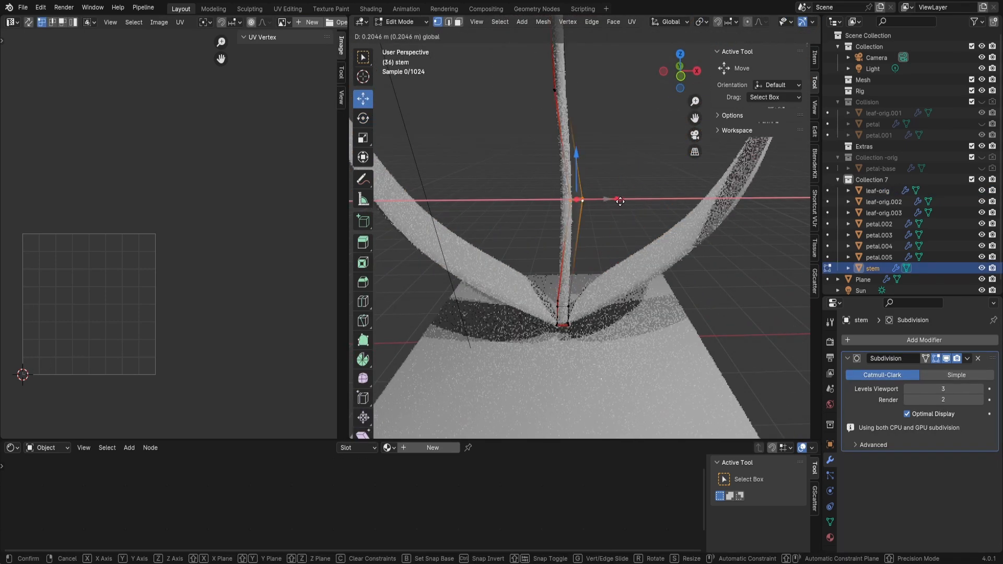
pyautogui.moveTo(620, 201); pyautogui.dragTo(553, 217, button='middle')
pyautogui.scroll(-5, 553, 217)
pyautogui.press('Tab')
# In Edit Mode on the small leaf leaf-orig.003, move its outer bend vertices about -0.14 m along their normal Z
pyautogui.click(574, 201)
pyautogui.press('Tab')
pyautogui.scroll(4, 574, 201)
pyautogui.moveTo(562, 168); pyautogui.dragTo(603, 136, button='middle')
pyautogui.press('g')
pyautogui.press('z')
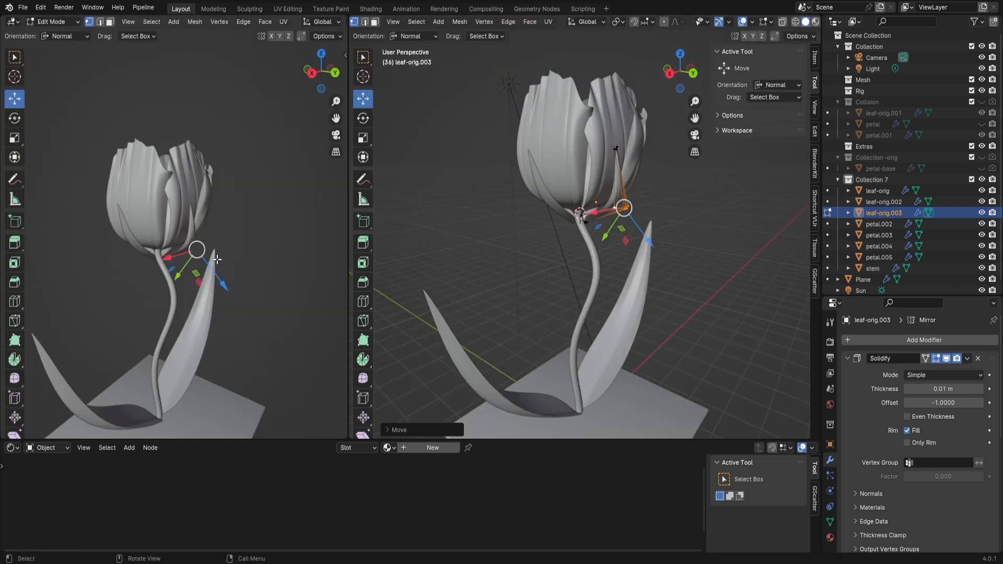
pyautogui.press('g')
pyautogui.press('z')
pyautogui.moveTo(291, 310); pyautogui.dragTo(292, 312)
pyautogui.moveTo(291, 312); pyautogui.dragTo(251, 309, button='middle')
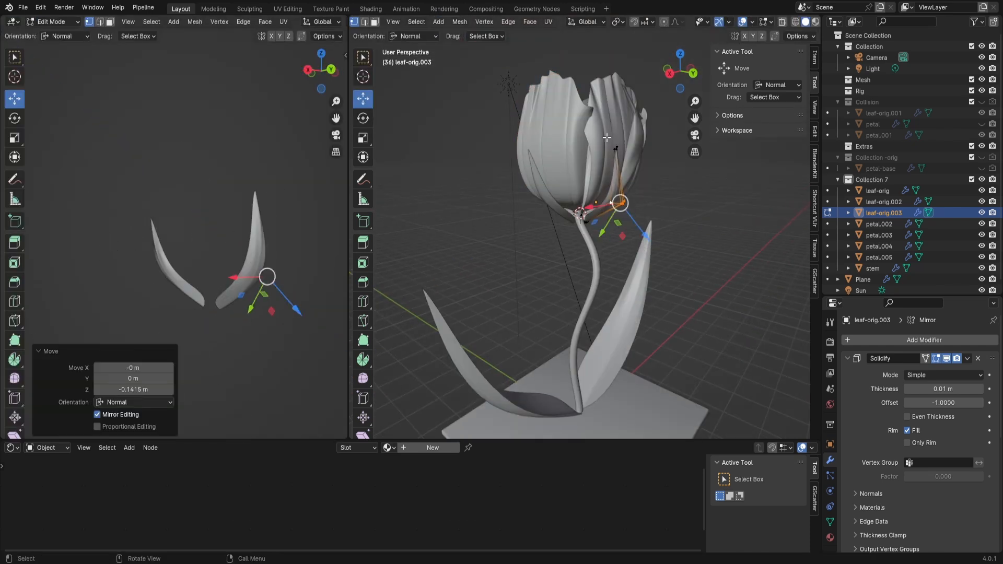
# Reposition the tip of leaf-orig.003 and return to Object Mode
pyautogui.click(253, 190)
pyautogui.moveTo(276, 211); pyautogui.dragTo(288, 223)
pyautogui.moveTo(732, 209); pyautogui.dragTo(559, 211, button='middle')
pyautogui.press('Tab')
# Move leaf-orig.003's Mirror modifier to the start of the modifier stack and apply it
pyautogui.scroll(-5, 892, 437)
pyautogui.moveTo(993, 539); pyautogui.dragTo(988, 361)
pyautogui.click(968, 358)
pyautogui.click(951, 372)
# Separate one of leaf-orig.003's two mirrored leaves into its own object
pyautogui.press('Tab')
pyautogui.press('l')
pyautogui.press('p')
pyautogui.press('s')
pyautogui.press('Tab')
# Isolate the separated leaf leaf-orig.004 in Edit Mode and select its tip vertices
pyautogui.click(540, 228)
pyautogui.press('Tab')
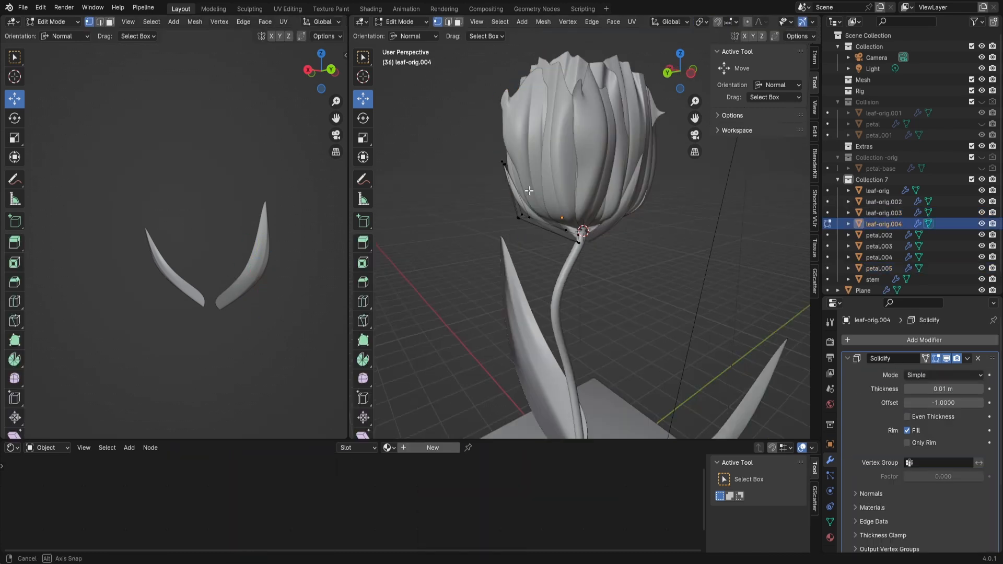
pyautogui.press('KP_Divide')
pyautogui.moveTo(542, 226); pyautogui.dragTo(565, 209, button='middle')
pyautogui.click(627, 219)
pyautogui.press('Return')
pyautogui.moveTo(581, 94); pyautogui.dragTo(622, 130)
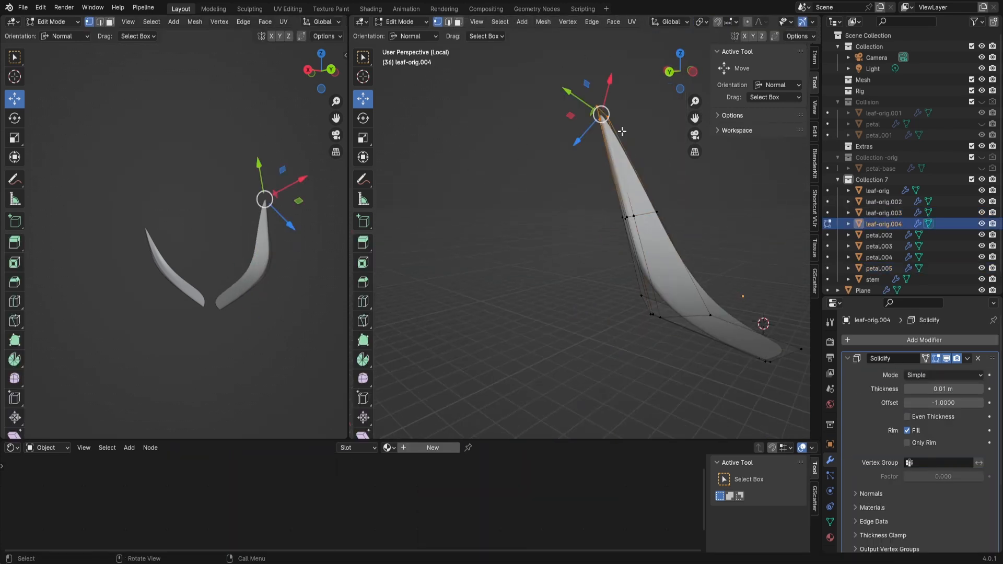
# Bring back the full flower and move leaf-orig.004's tip vertices outward so the leaf curves around the bud
pyautogui.press('KP_Divide')
pyautogui.moveTo(440, 196); pyautogui.dragTo(434, 161)
pyautogui.moveTo(429, 110); pyautogui.dragTo(437, 118)
pyautogui.moveTo(465, 140); pyautogui.dragTo(574, 144, button='middle')
pyautogui.moveTo(496, 100); pyautogui.dragTo(493, 105)
pyautogui.press('g')
pyautogui.moveTo(492, 125); pyautogui.dragTo(580, 157, button='middle')
pyautogui.click(523, 150)
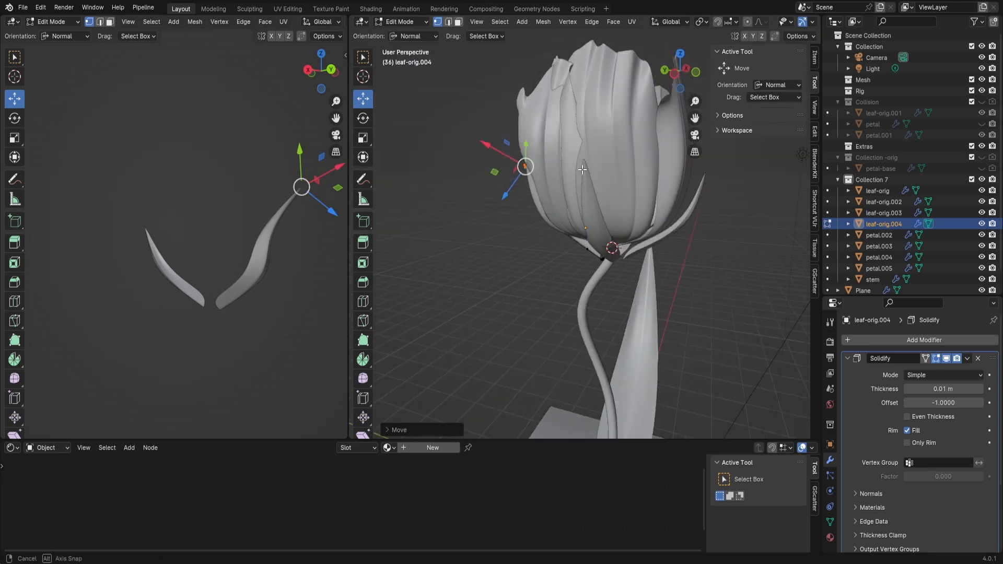
# Reshape the small leaf leaf-orig.002 in Edit Mode by repositioning its tip and lower outer vertices against the bud
pyautogui.press('Tab')
pyautogui.click(588, 196)
pyautogui.press('Tab')
pyautogui.moveTo(584, 150); pyautogui.dragTo(580, 173)
pyautogui.moveTo(580, 173); pyautogui.dragTo(625, 209, button='middle')
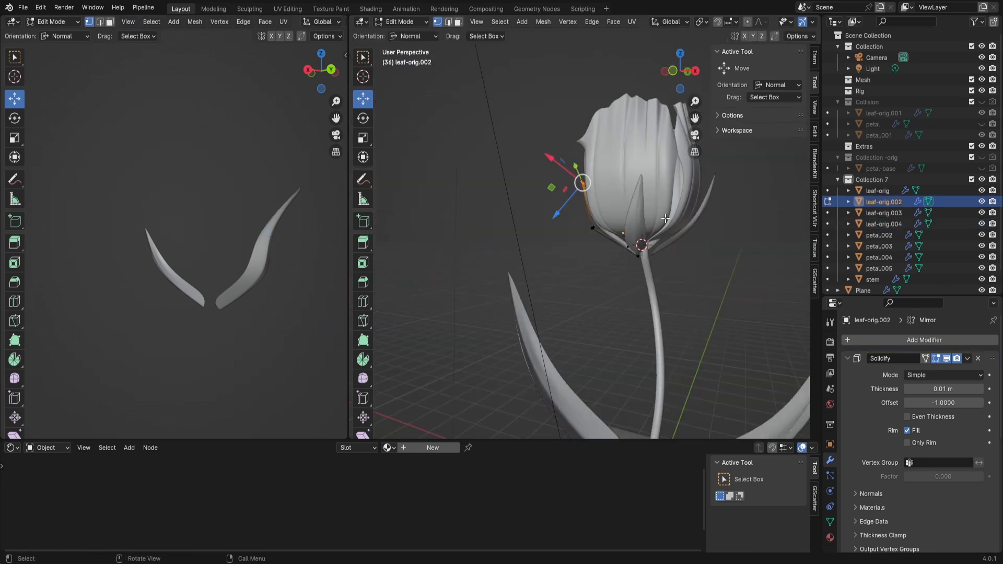
pyautogui.moveTo(567, 217); pyautogui.dragTo(609, 254)
pyautogui.moveTo(563, 256); pyautogui.dragTo(559, 259)
pyautogui.moveTo(575, 256); pyautogui.dragTo(601, 243, button='middle')
# Apply leaf-orig.002's Mirror modifier and separate one of the two mirrored leaves into its own object
pyautogui.press('Tab')
pyautogui.scroll(-7, 898, 443)
pyautogui.hotkey('ctrl', 'a')
pyautogui.press('Tab')
pyautogui.press('l')
pyautogui.press('p')
pyautogui.press('Tab')
# Reshape the separated leaf leaf-orig.005 in Edit Mode by moving its outer bend and tip vertices
pyautogui.click(601, 241)
pyautogui.press('Tab')
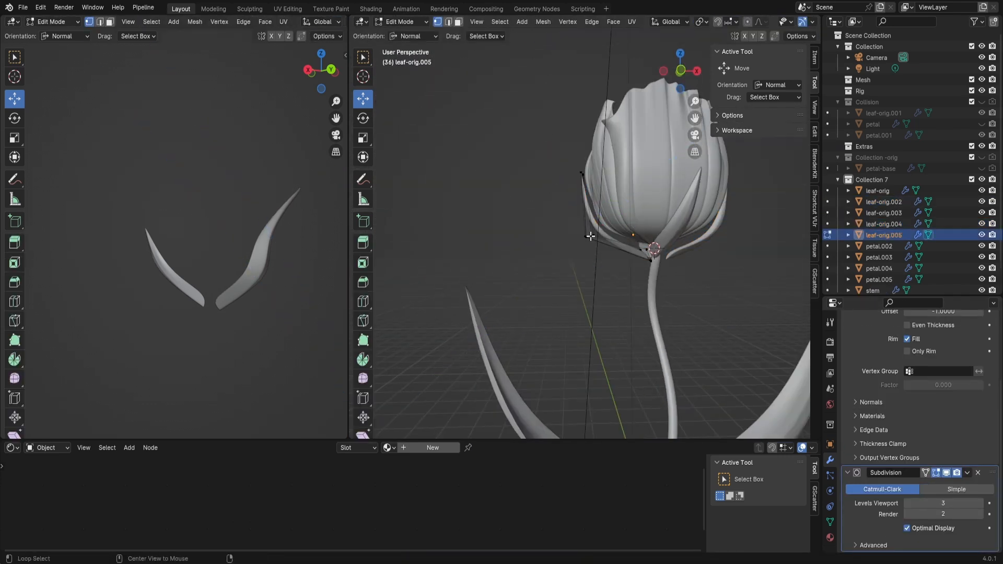
pyautogui.moveTo(585, 246); pyautogui.dragTo(578, 257)
pyautogui.moveTo(569, 175); pyautogui.dragTo(578, 164)
pyautogui.moveTo(544, 222)
pyautogui.mouseDown(button='middle')
pyautogui.moveTo(482, 228)
pyautogui.moveTo(498, 252)
pyautogui.moveTo(522, 241)
pyautogui.moveTo(522, 222)
pyautogui.moveTo(486, 260)
pyautogui.moveTo(486, 224)
pyautogui.moveTo(511, 265)
pyautogui.moveTo(574, 287)
pyautogui.moveTo(509, 200)
pyautogui.moveTo(548, 217)
pyautogui.mouseUp(button='middle')
pyautogui.press('Tab')
# Reshape petal.002 by moving its vertices in Edit Mode with proportional editing
pyautogui.click(537, 228)
pyautogui.hotkey('ctrl', 'Tab')
pyautogui.press('Tab')
pyautogui.click(500, 210)
pyautogui.moveTo(526, 209); pyautogui.dragTo(528, 222)
pyautogui.moveTo(528, 222); pyautogui.dragTo(522, 313, button='middle')
pyautogui.press('o')
pyautogui.press('g')
pyautogui.click(587, 224)
pyautogui.click(500, 248)
pyautogui.moveTo(500, 248)
pyautogui.mouseDown(button='middle')
pyautogui.moveTo(565, 292)
pyautogui.moveTo(527, 245)
pyautogui.mouseUp(button='middle')
pyautogui.press('Tab')
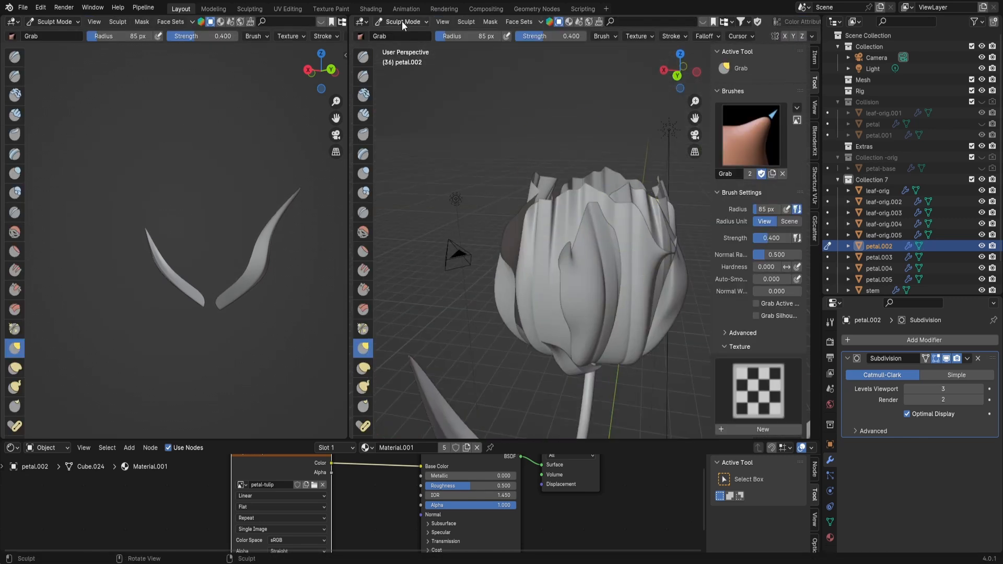
# Return to Object Mode, duplicate the mirrored petal.003 and keep the copy in Collection -orig
pyautogui.click(403, 23)
pyautogui.click(644, 283)
pyautogui.moveTo(644, 283); pyautogui.dragTo(585, 293, button='middle')
pyautogui.click(585, 271)
pyautogui.moveTo(459, 137); pyautogui.dragTo(575, 208, button='middle')
pyautogui.hotkey('shift', 'd')
pyautogui.moveTo(520, 263); pyautogui.dragTo(573, 292, button='middle')
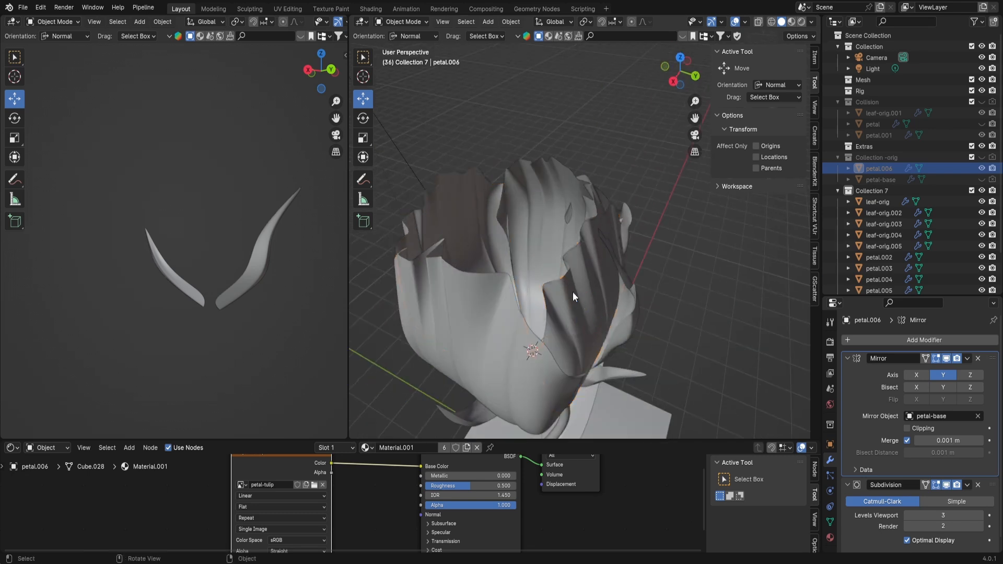
# Put petal.003 into Sculpt Mode and set the Grab brush radius to 109 px
pyautogui.click(574, 290)
pyautogui.hotkey('ctrl', 'Tab')
pyautogui.moveTo(587, 247)
pyautogui.mouseDown(button='middle')
pyautogui.moveTo(636, 240)
pyautogui.moveTo(636, 360)
pyautogui.mouseUp(button='middle')
pyautogui.press('f')
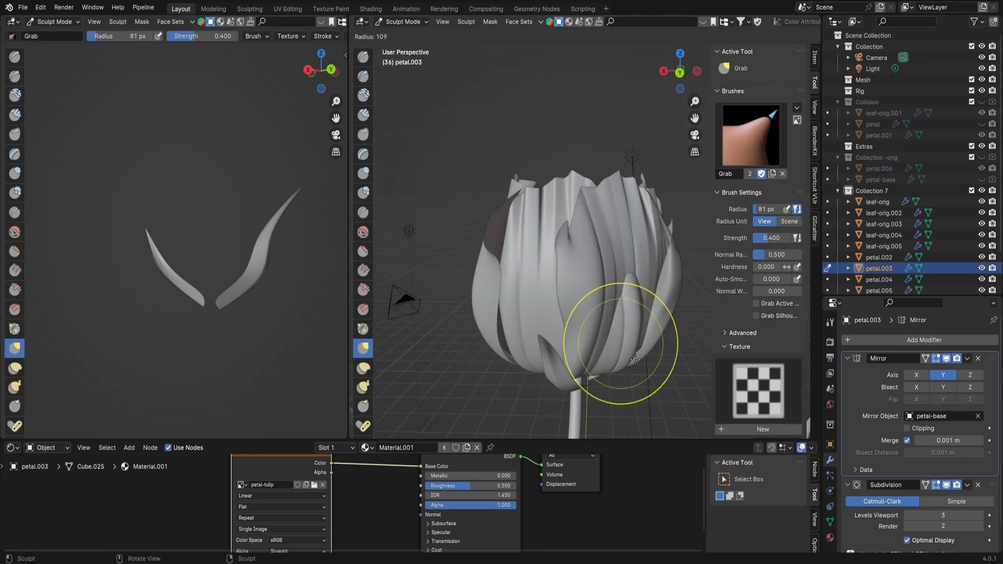
pyautogui.moveTo(619, 317); pyautogui.dragTo(633, 318, button='middle')
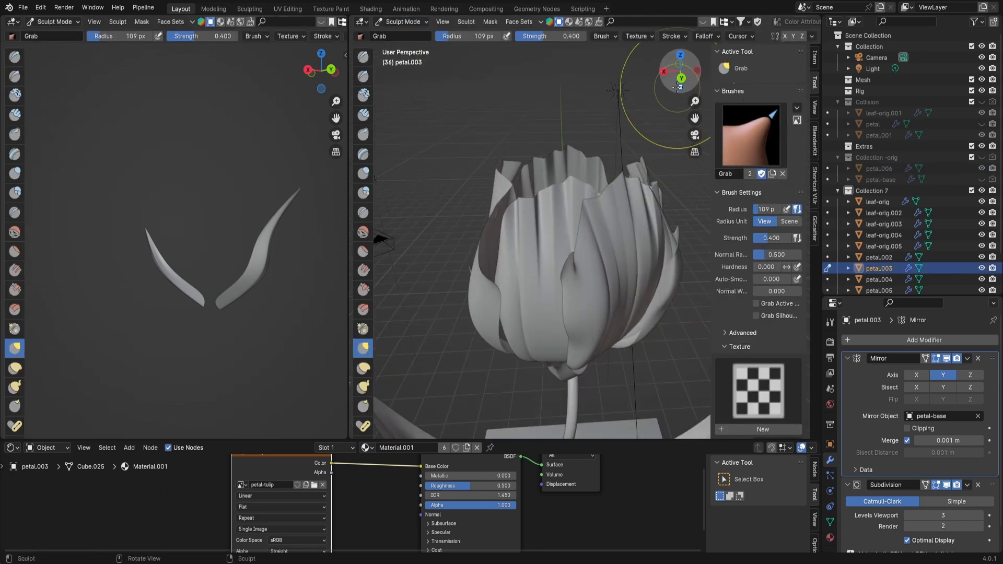
pyautogui.moveTo(679, 87); pyautogui.dragTo(499, 326, button='middle')
pyautogui.moveTo(658, 102); pyautogui.dragTo(612, 53, button='middle')
# Apply petal.003's Mirror modifier and separate one of its two mirrored petals into its own object
pyautogui.click(968, 358)
pyautogui.click(940, 371)
pyautogui.press('Tab')
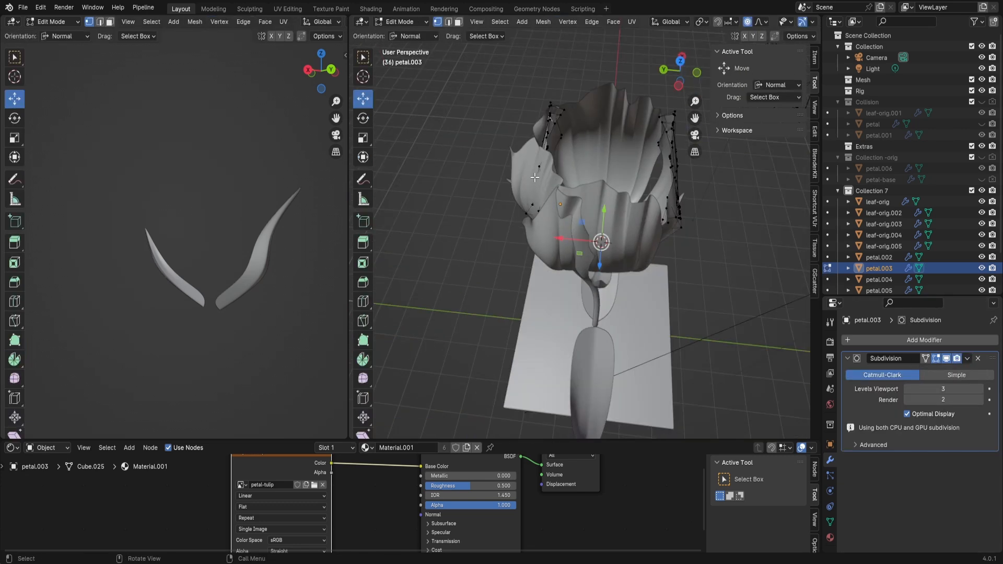
pyautogui.press('p')
pyautogui.press('Tab')
pyautogui.click(555, 125)
pyautogui.moveTo(555, 126)
pyautogui.mouseDown(button='middle')
pyautogui.moveTo(721, 44)
pyautogui.moveTo(640, 26)
pyautogui.mouseUp(button='middle')
# Reshape the separated petal.007 in Sculpt Mode with a resized Grab brush
pyautogui.click(401, 21)
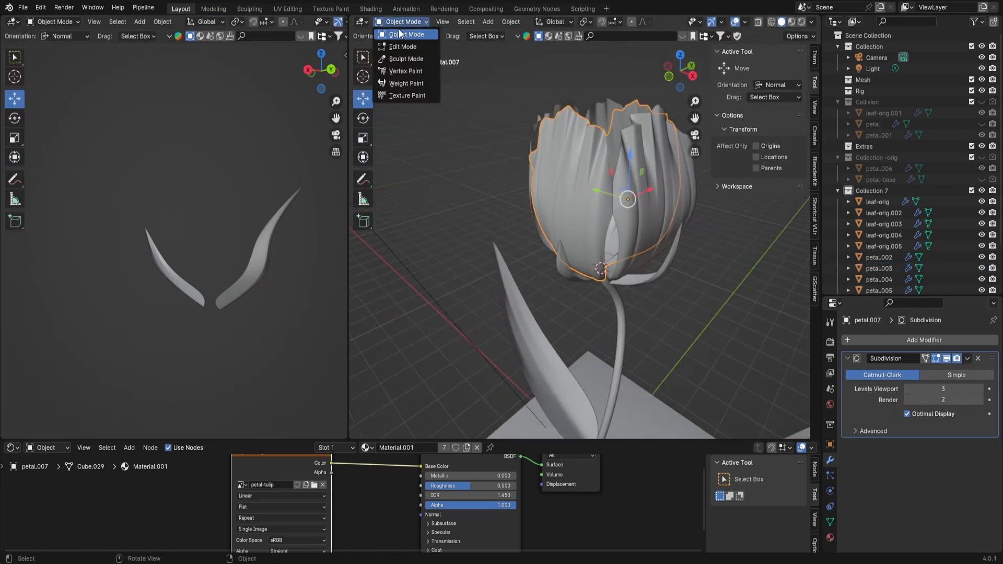
pyautogui.click(405, 53)
pyautogui.moveTo(599, 207); pyautogui.dragTo(630, 160, button='middle')
pyautogui.press('f')
pyautogui.click(619, 161)
pyautogui.moveTo(680, 73); pyautogui.dragTo(702, 27)
pyautogui.moveTo(681, 73)
pyautogui.mouseDown()
pyautogui.moveTo(591, 111)
pyautogui.moveTo(369, 96)
pyautogui.moveTo(648, 116)
pyautogui.moveTo(630, 125)
pyautogui.mouseUp()
# Select petal.004 and pull its surface into shape with the Grab brush in Sculpt Mode
pyautogui.click(400, 21)
pyautogui.click(405, 33)
pyautogui.click(537, 193)
pyautogui.click(401, 21)
pyautogui.click(405, 54)
pyautogui.moveTo(481, 177); pyautogui.dragTo(511, 233)
pyautogui.moveTo(680, 73)
pyautogui.mouseDown()
pyautogui.moveTo(675, 6)
pyautogui.moveTo(602, 30)
pyautogui.mouseUp()
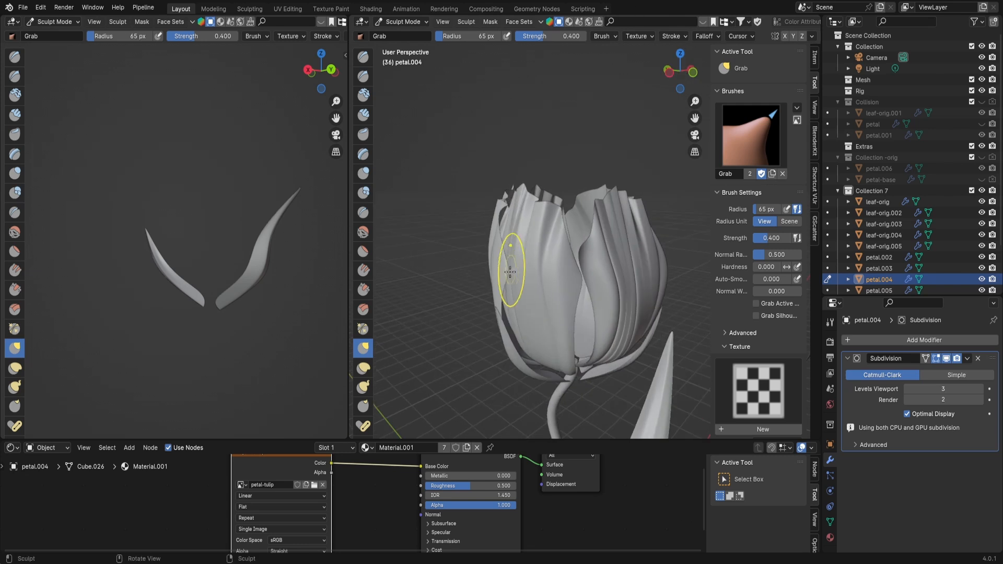
pyautogui.moveTo(578, 307); pyautogui.dragTo(589, 319)
pyautogui.moveTo(680, 73)
pyautogui.mouseDown()
pyautogui.moveTo(601, 89)
pyautogui.moveTo(663, 91)
pyautogui.moveTo(677, 130)
pyautogui.moveTo(659, 119)
pyautogui.moveTo(645, 156)
pyautogui.mouseUp()
# Duplicate petal.004 in Object Mode, rotate the copy about the Z axis and reposition it in the bud
pyautogui.click(401, 21)
pyautogui.click(405, 33)
pyautogui.hotkey('shift', 'd')
pyautogui.press('r')
pyautogui.press('z')
pyautogui.click(503, 185)
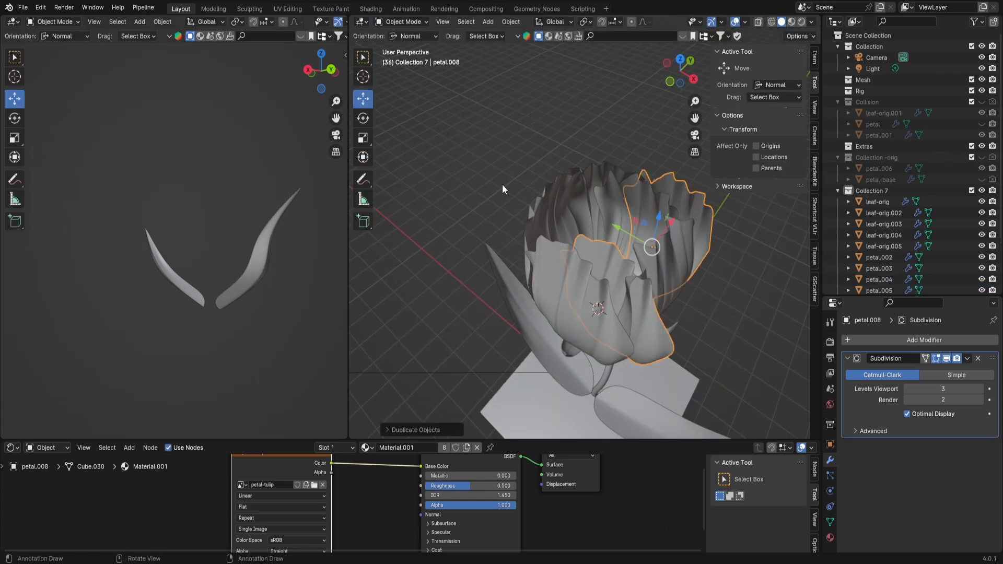
pyautogui.moveTo(617, 227); pyautogui.dragTo(608, 222)
pyautogui.press('g')
pyautogui.click(584, 284)
# Activate the Rotate tool and isolate petal.008 in local view for editing its mesh
pyautogui.hotkey('shift', 'd')
pyautogui.press('Escape')
pyautogui.hotkey('shift', 'space')
pyautogui.press('r')
pyautogui.press('Tab')
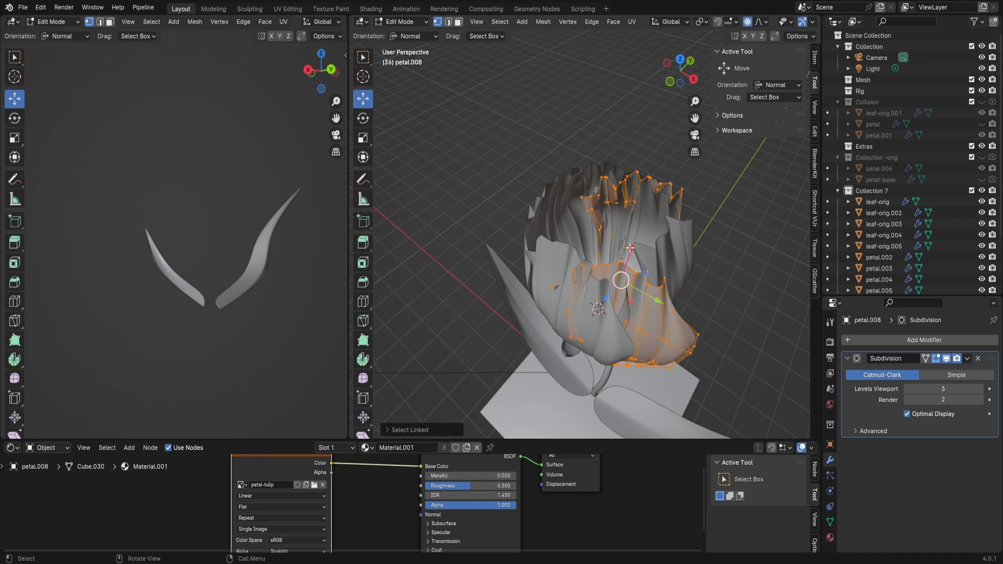
pyautogui.press('KP_Divide')
pyautogui.moveTo(681, 73); pyautogui.dragTo(647, 32)
pyautogui.press('g')
pyautogui.press('Escape')
# Delete the unwanted geometry near petal.008's base and bring the rest of the flower back into view
pyautogui.moveTo(555, 340); pyautogui.dragTo(640, 253)
pyautogui.press('x')
pyautogui.click(633, 260)
pyautogui.moveTo(658, 266); pyautogui.dragTo(639, 242, button='middle')
pyautogui.moveTo(584, 189); pyautogui.dragTo(623, 315)
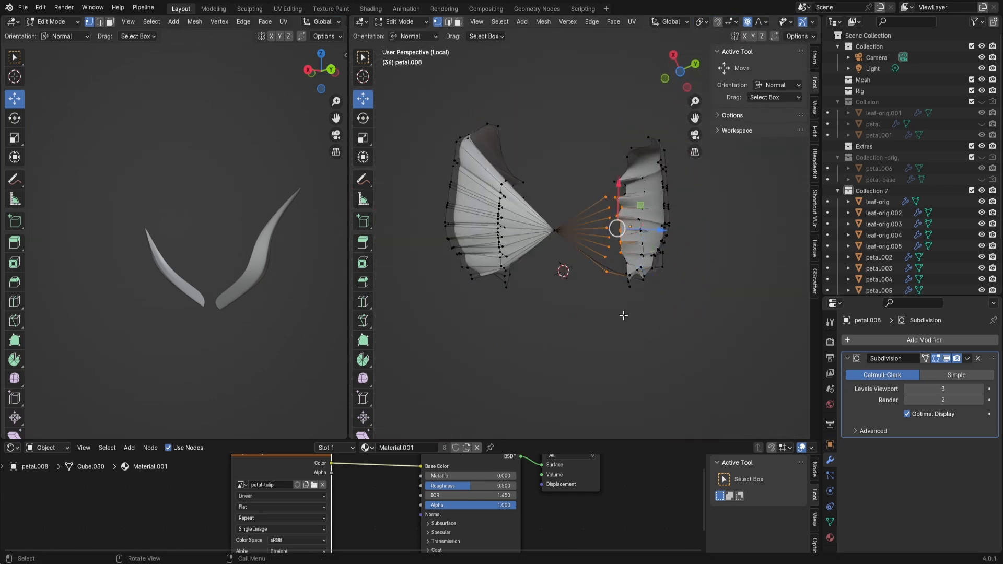
pyautogui.moveTo(658, 219); pyautogui.dragTo(640, 303, button='middle')
pyautogui.press('KP_Divide')
pyautogui.click(401, 22)
pyautogui.click(407, 58)
pyautogui.moveTo(576, 320)
pyautogui.mouseDown(button='middle')
pyautogui.moveTo(568, 314)
pyautogui.moveTo(664, 308)
pyautogui.mouseUp(button='middle')
pyautogui.click(401, 22)
pyautogui.click(403, 34)
# Refine petal.007 in Sculpt Mode using the Grab brush with a radius of 76 px
pyautogui.click(548, 277)
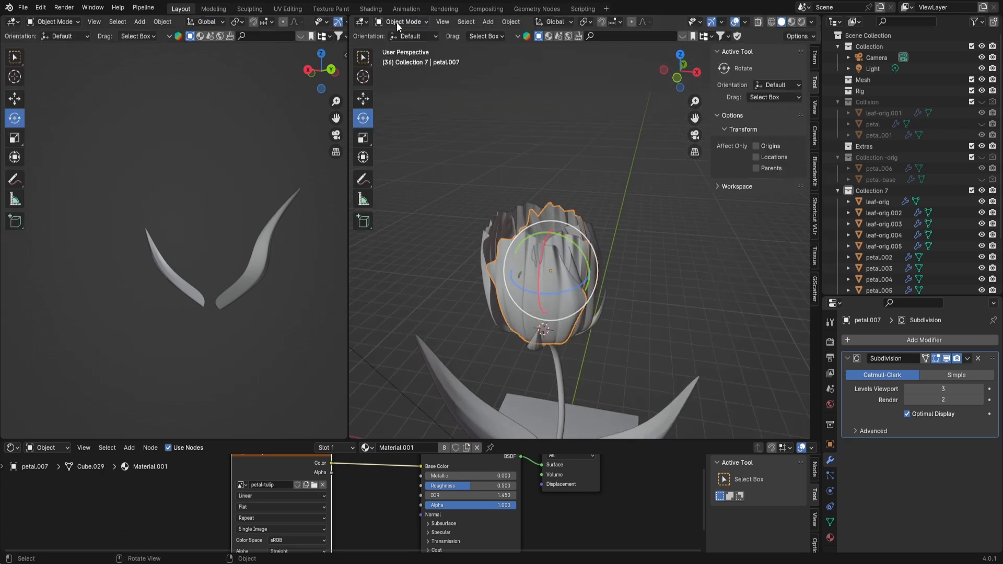
pyautogui.click(397, 22)
pyautogui.click(404, 58)
pyautogui.moveTo(543, 314)
pyautogui.mouseDown(button='middle')
pyautogui.moveTo(567, 340)
pyautogui.moveTo(513, 329)
pyautogui.mouseUp(button='middle')
pyautogui.press('f')
pyautogui.click(548, 324)
pyautogui.moveTo(471, 224); pyautogui.dragTo(453, 267, button='middle')
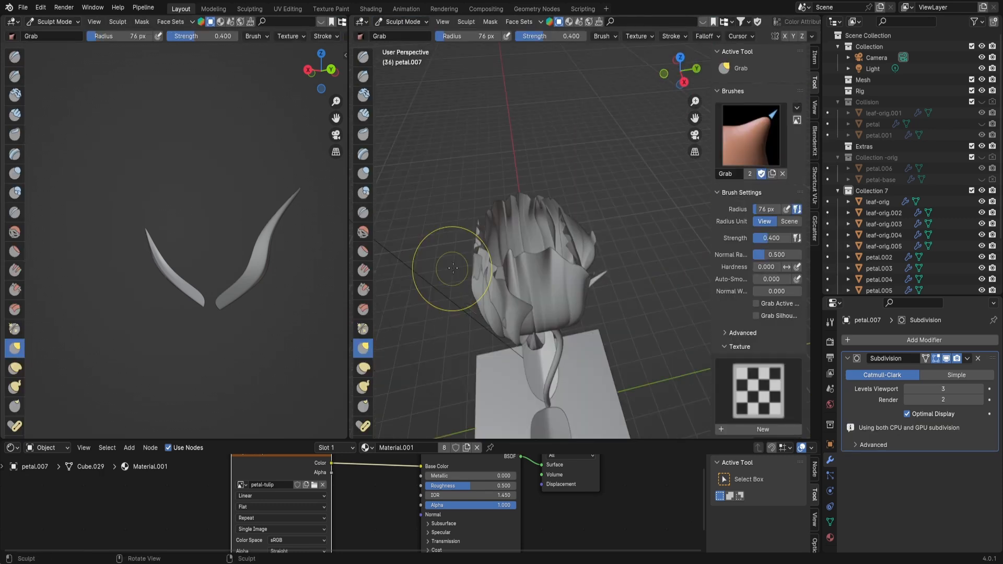
pyautogui.moveTo(476, 340)
pyautogui.mouseDown(button='middle')
pyautogui.moveTo(497, 300)
pyautogui.moveTo(466, 334)
pyautogui.moveTo(515, 314)
pyautogui.moveTo(573, 256)
pyautogui.moveTo(611, 248)
pyautogui.mouseUp(button='middle')
pyautogui.scroll(-3, 533, 305)
pyautogui.scroll(4, 574, 256)
# Adjust petal.008 and petal.002 in Sculpt Mode with the Grab brush radius set to 111 px
pyautogui.click(401, 22)
pyautogui.click(402, 34)
pyautogui.click(559, 235)
pyautogui.click(620, 267)
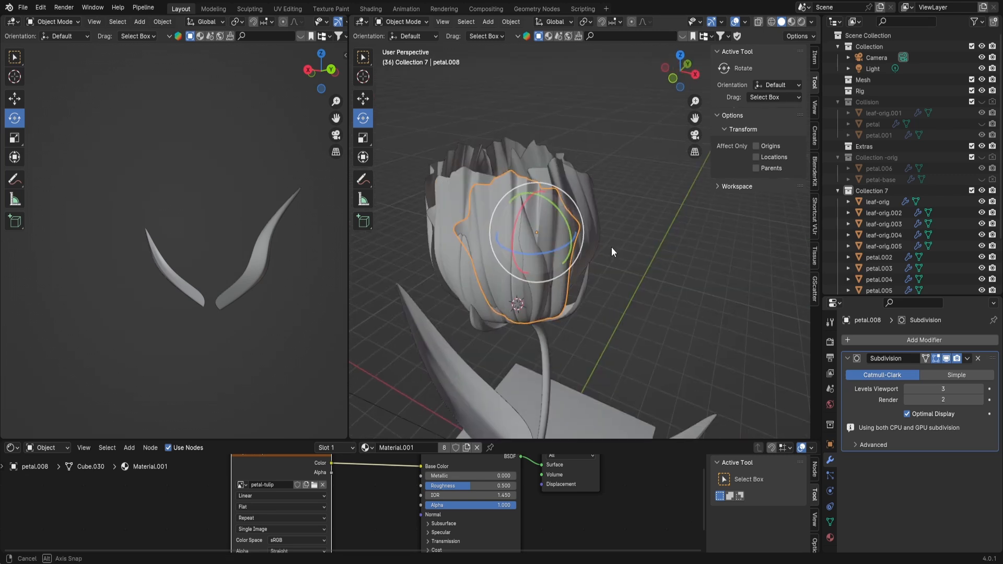
pyautogui.click(400, 21)
pyautogui.click(405, 58)
pyautogui.press('f')
pyautogui.moveTo(503, 254)
pyautogui.mouseDown(button='middle')
pyautogui.moveTo(545, 298)
pyautogui.moveTo(480, 285)
pyautogui.moveTo(580, 272)
pyautogui.mouseUp(button='middle')
pyautogui.click(564, 298)
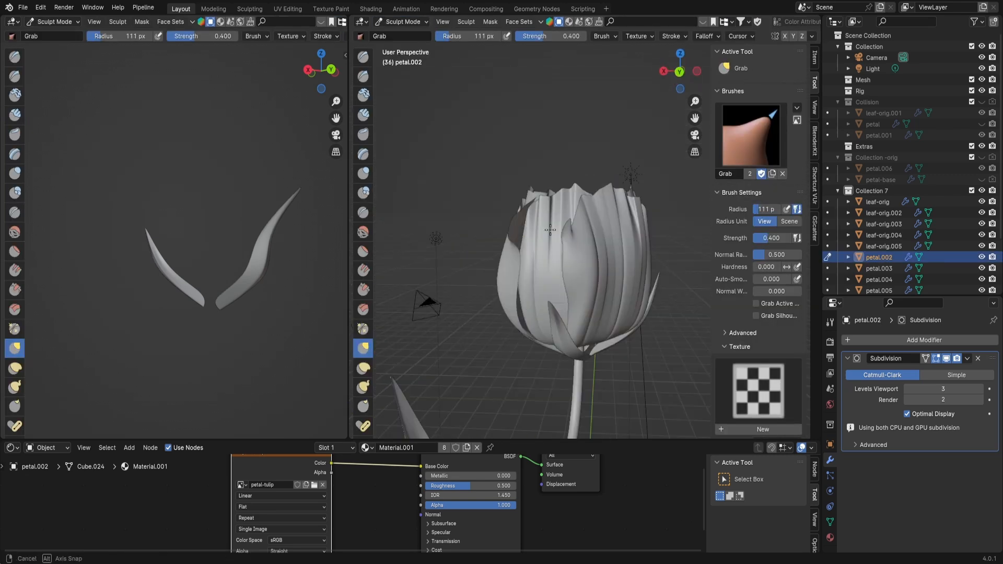
# Select the large leaves leaf-orig in Object Mode and create a new material for them
pyautogui.scroll(-3, 580, 235)
pyautogui.moveTo(580, 220)
pyautogui.mouseDown(button='middle')
pyautogui.moveTo(587, 270)
pyautogui.moveTo(580, 204)
pyautogui.mouseUp(button='middle')
pyautogui.click(400, 22)
pyautogui.click(402, 34)
pyautogui.click(624, 248)
pyautogui.press('Tab')
pyautogui.press('Tab')
pyautogui.click(419, 448)
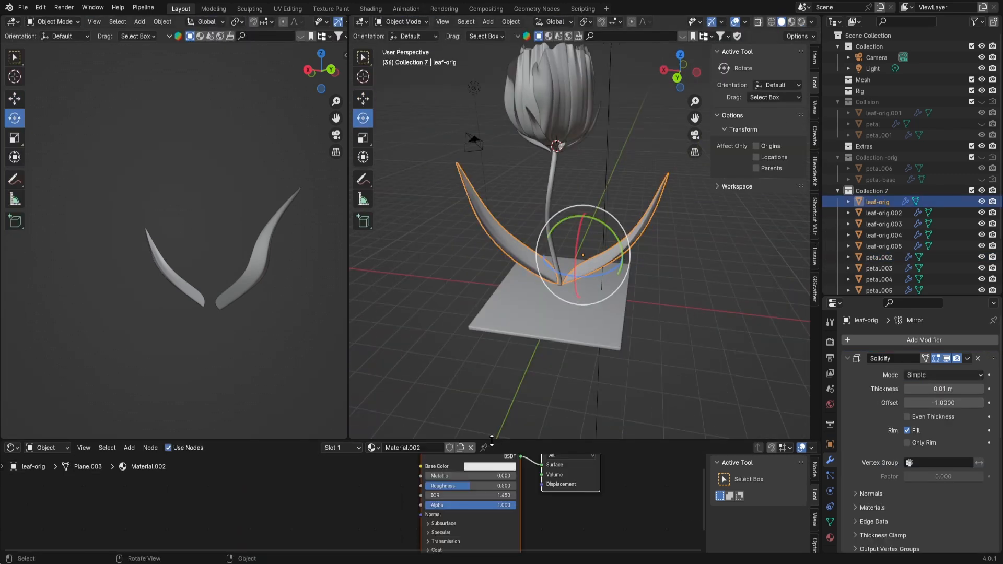
# Add an Image Texture node with a new image named leaf and connect its color to the leaf material's Base Color
pyautogui.moveTo(491, 439); pyautogui.dragTo(491, 328)
pyautogui.click(273, 402)
pyautogui.moveTo(372, 418); pyautogui.dragTo(421, 411)
pyautogui.click(316, 440)
pyautogui.write('leaf')
pyautogui.press('Return')
pyautogui.press('Return')
# Fill leaf-orig with dark green in Texture Paint mode
pyautogui.click(401, 22)
pyautogui.click(405, 93)
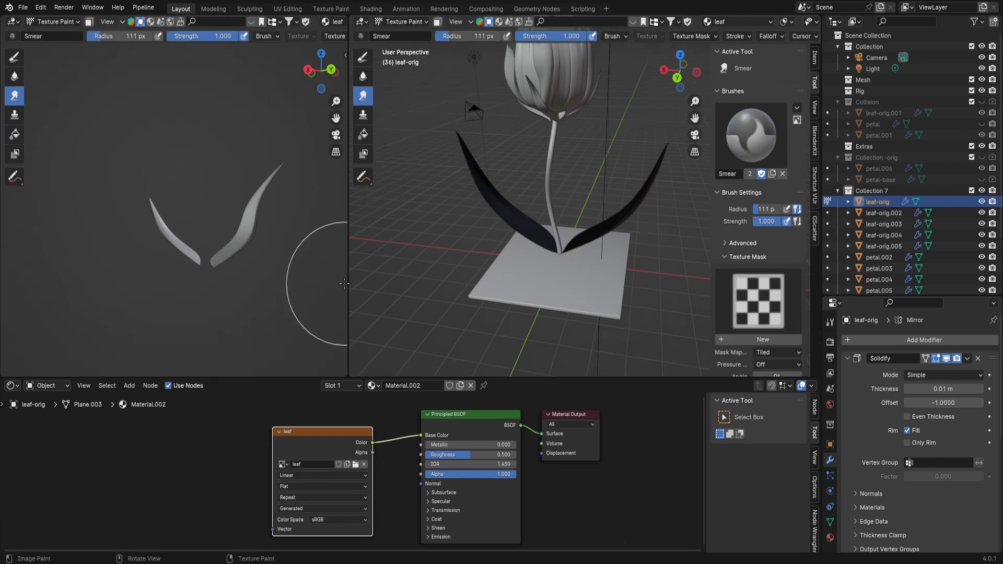
pyautogui.moveTo(500, 235)
pyautogui.mouseDown(button='middle')
pyautogui.moveTo(552, 238)
pyautogui.moveTo(543, 230)
pyautogui.mouseUp(button='middle')
pyautogui.click(253, 134)
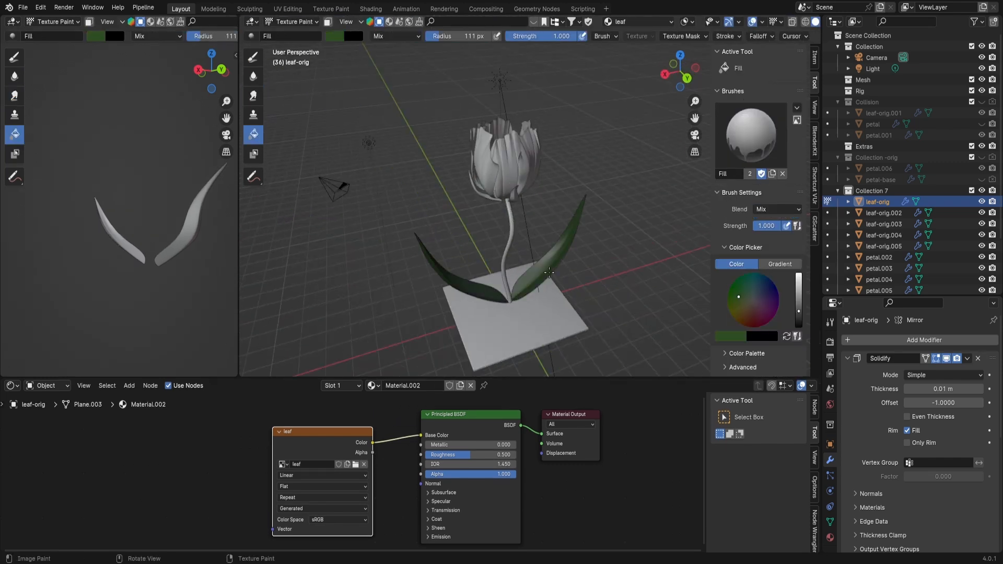
pyautogui.moveTo(549, 272); pyautogui.dragTo(556, 244, button='middle')
# Share leaf-orig's material with a small leaf below the bud and view it in Texture Paint
pyautogui.click(293, 22)
pyautogui.click(296, 35)
pyautogui.click(453, 177)
pyautogui.click(313, 22)
pyautogui.click(299, 92)
pyautogui.click(292, 22)
pyautogui.click(297, 35)
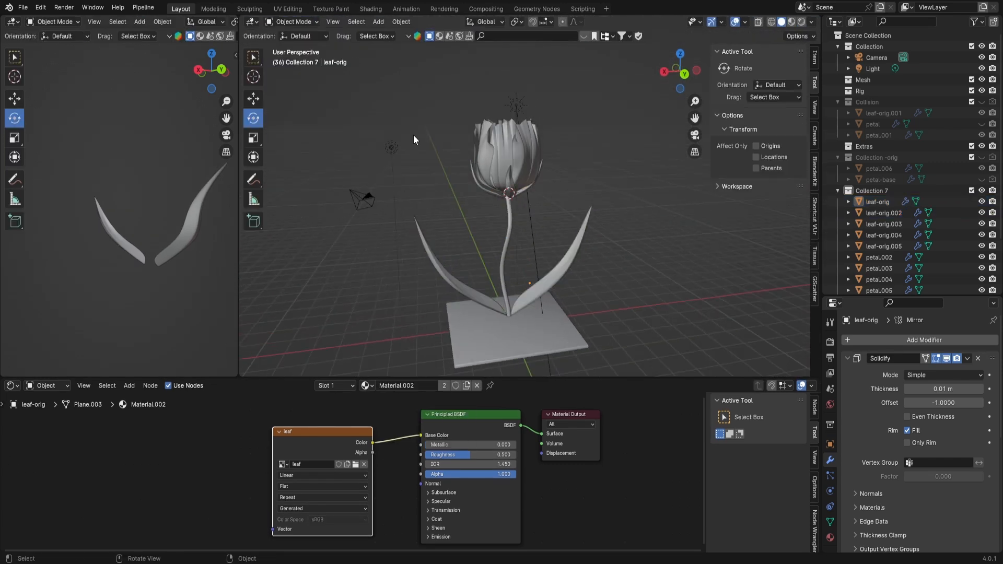
# Examine the leaf texture on the small leaf below the bud up close in Texture Paint mode
pyautogui.click(477, 180)
pyautogui.click(293, 22)
pyautogui.click(299, 92)
pyautogui.scroll(4, 491, 193)
pyautogui.moveTo(460, 209); pyautogui.dragTo(502, 156, button='middle')
pyautogui.click(293, 22)
pyautogui.click(297, 34)
# Give the stem its own copy of leaf-orig's leaf-t material with an image texture named stem
pyautogui.click(444, 386)
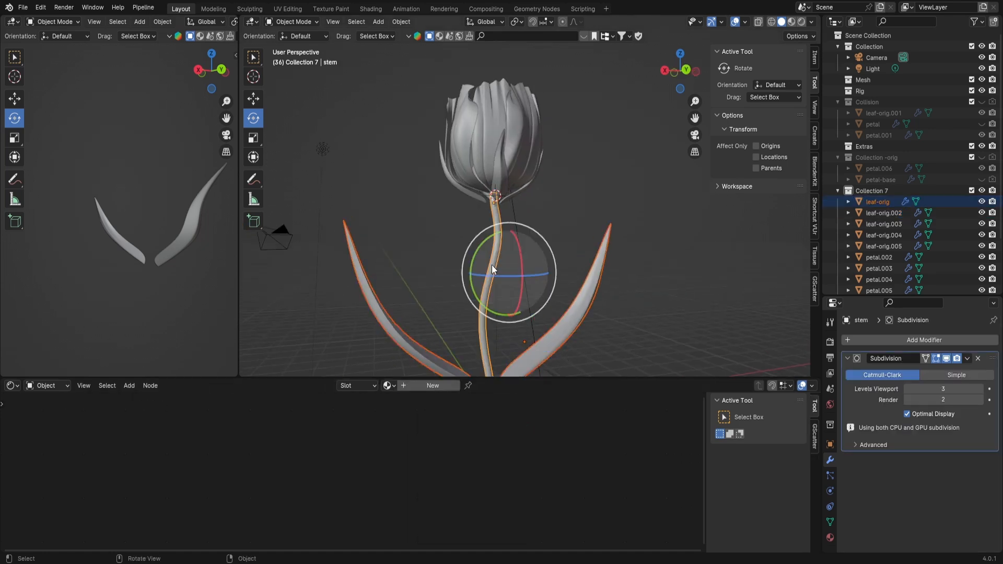
pyautogui.hotkey('ctrl', 'l')
pyautogui.click(611, 258)
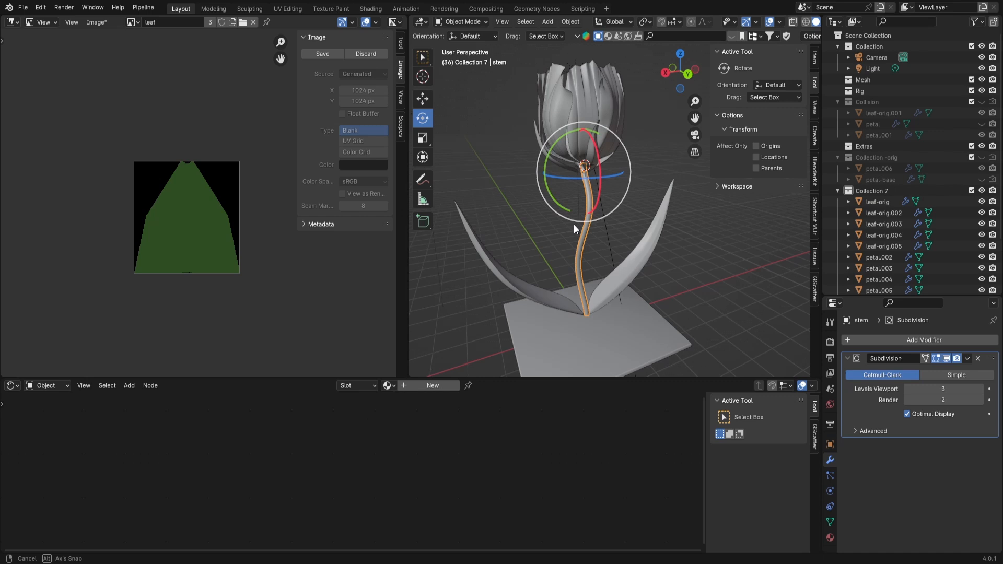
pyautogui.click(577, 238)
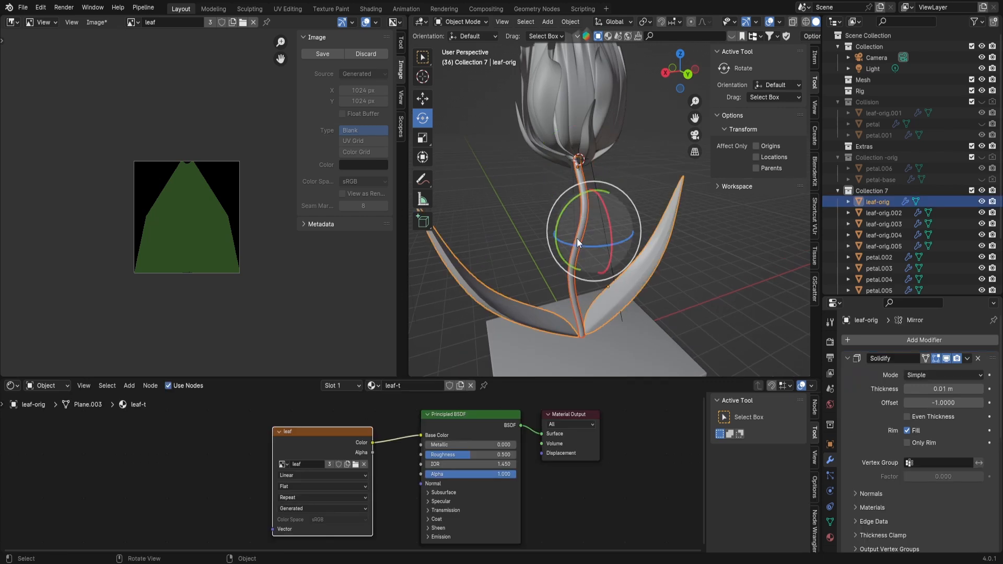
pyautogui.click(577, 239)
# Color the stem green in Texture Paint and brush lighter green strokes along it
pyautogui.click(462, 22)
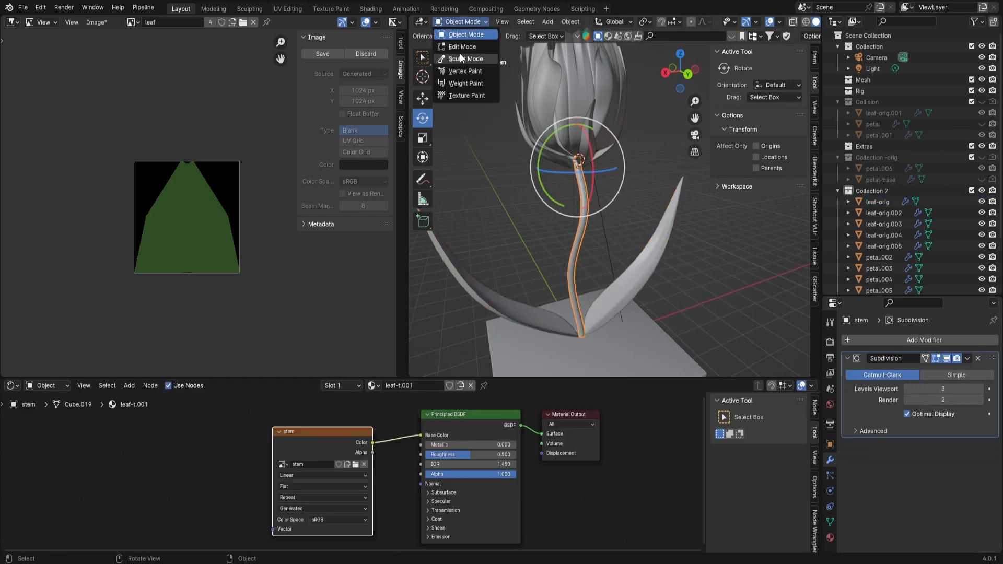
pyautogui.click(466, 95)
pyautogui.click(504, 35)
pyautogui.click(582, 219)
pyautogui.press('d')
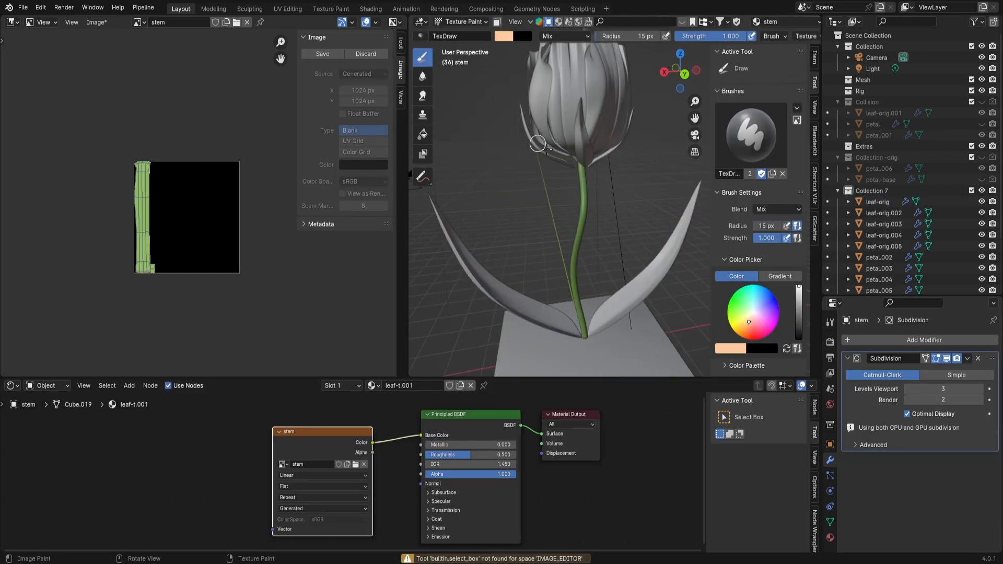
pyautogui.moveTo(586, 191); pyautogui.dragTo(584, 202)
pyautogui.moveTo(681, 72); pyautogui.dragTo(580, 78)
# Switch to leaf-orig in Texture Paint and brush bright green shading over the large leaves
pyautogui.click(464, 22)
pyautogui.click(472, 32)
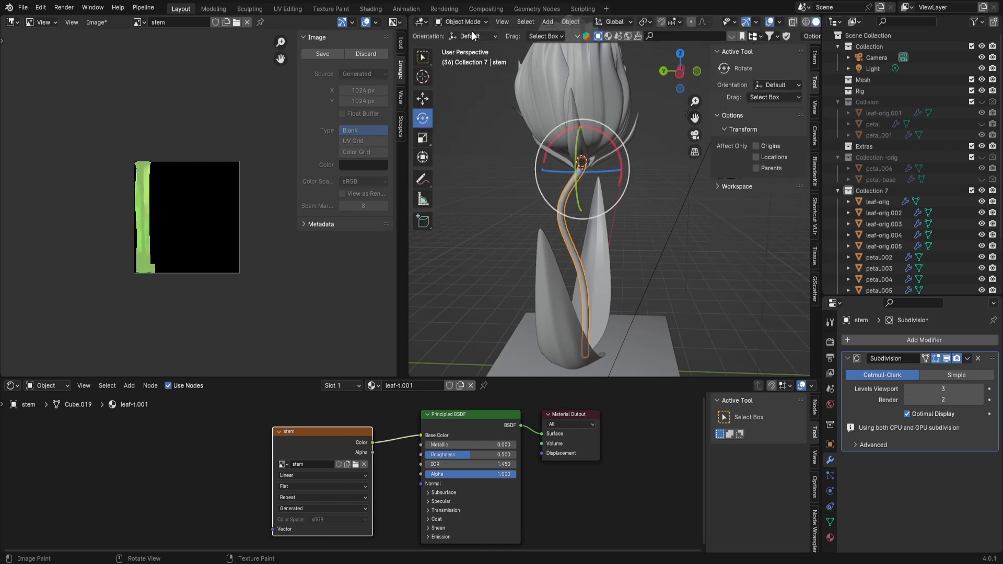
pyautogui.click(554, 303)
pyautogui.click(464, 22)
pyautogui.click(465, 88)
pyautogui.moveTo(680, 72); pyautogui.dragTo(755, 79)
pyautogui.moveTo(680, 73); pyautogui.dragTo(653, 75)
# Choose a lighter mint green, set the brush radius to 9 px and paint fine strokes on the large leaves
pyautogui.click(505, 36)
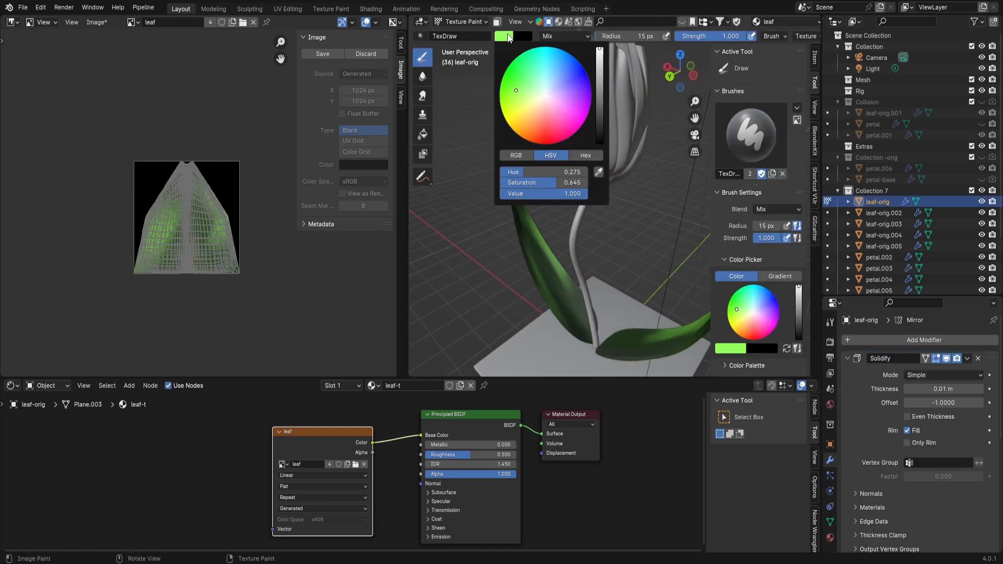
pyautogui.click(523, 71)
pyautogui.moveTo(500, 261); pyautogui.dragTo(503, 282)
pyautogui.press('f')
pyautogui.click(503, 282)
pyautogui.moveTo(680, 72)
pyautogui.mouseDown()
pyautogui.moveTo(698, 103)
pyautogui.moveTo(521, 163)
pyautogui.mouseUp()
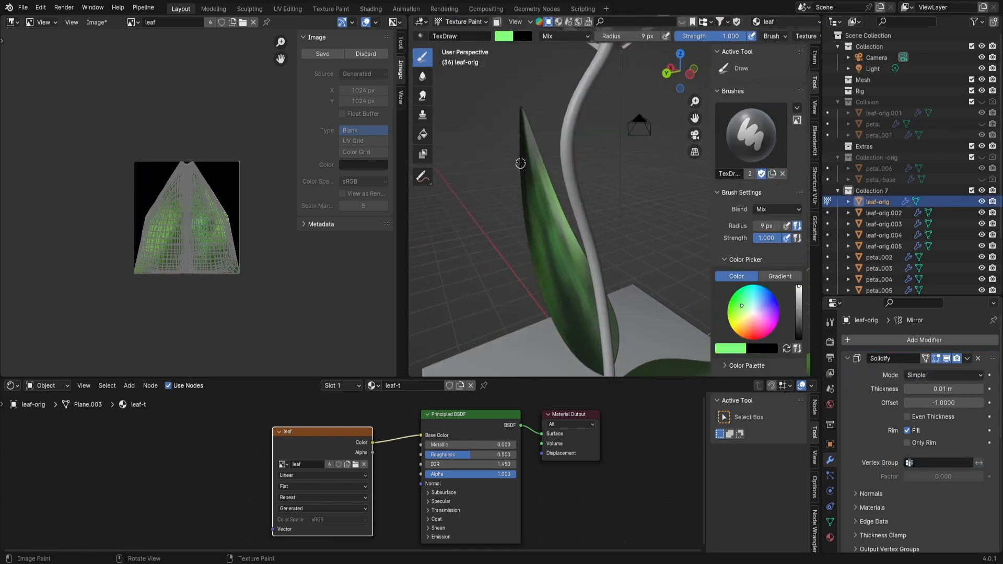
pyautogui.moveTo(680, 72); pyautogui.dragTo(658, 167)
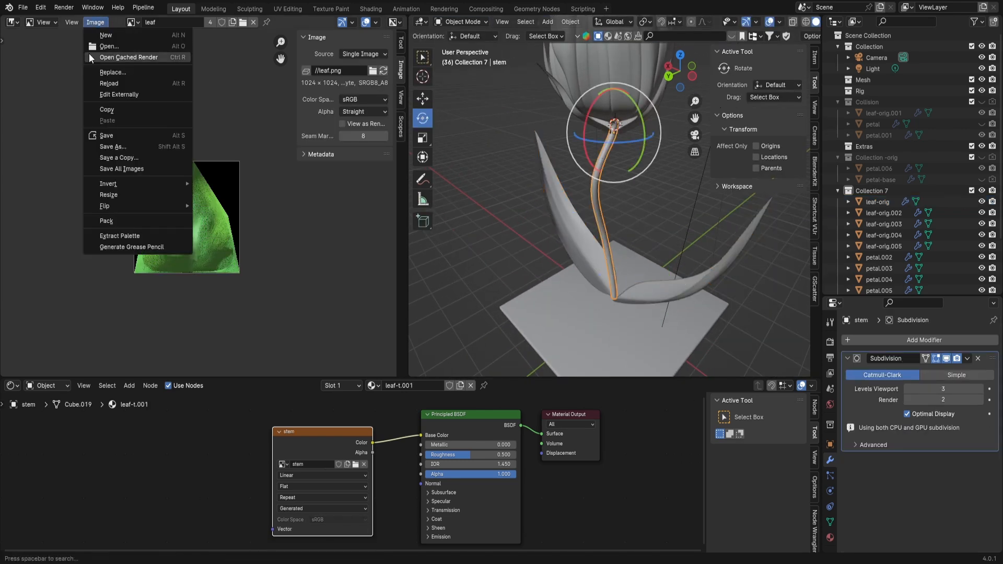
# Reload the leaf image, select the small leaf leaf-orig.002 and save the image as leaf-sm.png
pyautogui.click(104, 80)
pyautogui.click(567, 105)
pyautogui.click(568, 108)
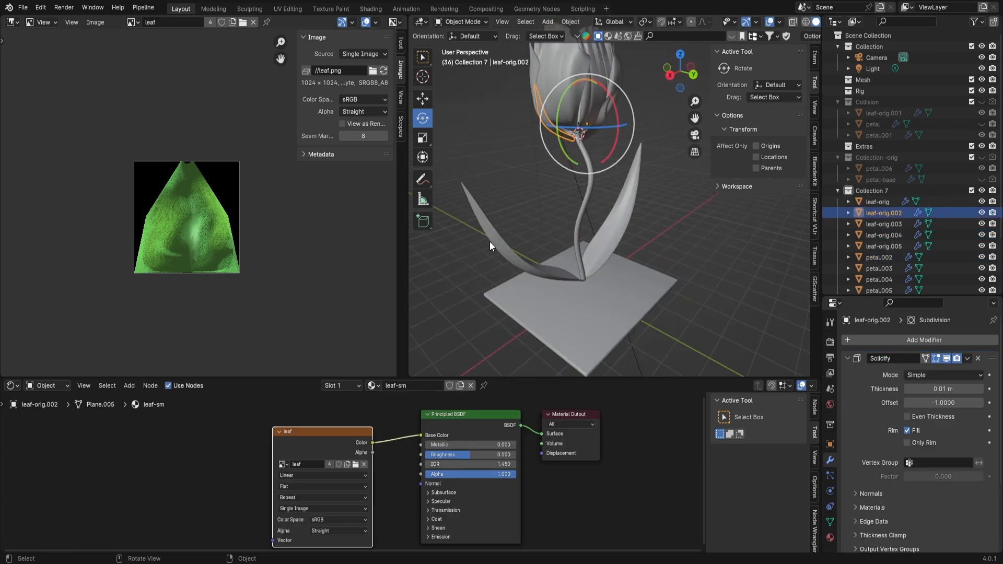
pyautogui.click(95, 23)
pyautogui.click(112, 147)
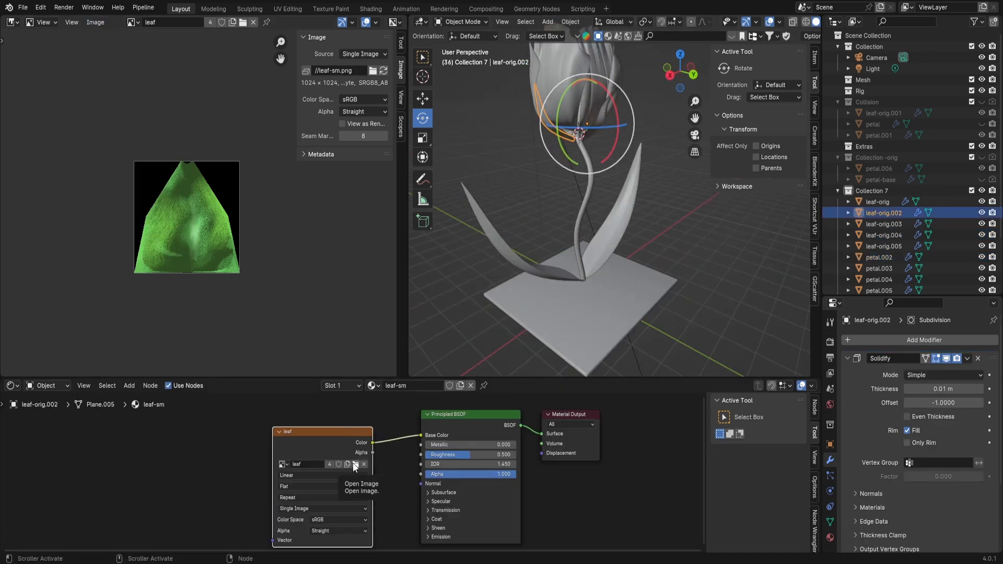
# Link leaf-orig.002's leaf-sm material to the small leaves leaf-orig.003, leaf-orig.004 and leaf-orig.005
pyautogui.scroll(1, 353, 462)
pyautogui.moveTo(455, 136); pyautogui.dragTo(488, 127, button='middle')
pyautogui.keyDown('shift'); pyautogui.click(519, 124); pyautogui.keyUp('shift')
pyautogui.keyDown('shift'); pyautogui.click(558, 124); pyautogui.keyUp('shift')
pyautogui.keyDown('shift'); pyautogui.click(502, 134); pyautogui.keyUp('shift')
pyautogui.keyDown('shift'); pyautogui.click(513, 131); pyautogui.keyUp('shift')
pyautogui.keyDown('shift'); pyautogui.click(488, 127); pyautogui.keyUp('shift')
pyautogui.hotkey('ctrl', 'l')
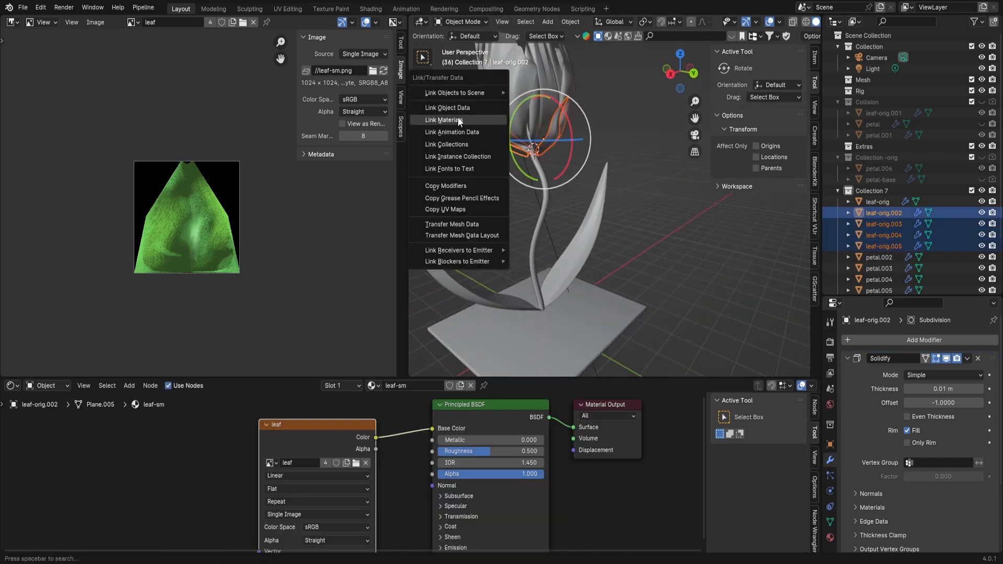
pyautogui.click(458, 119)
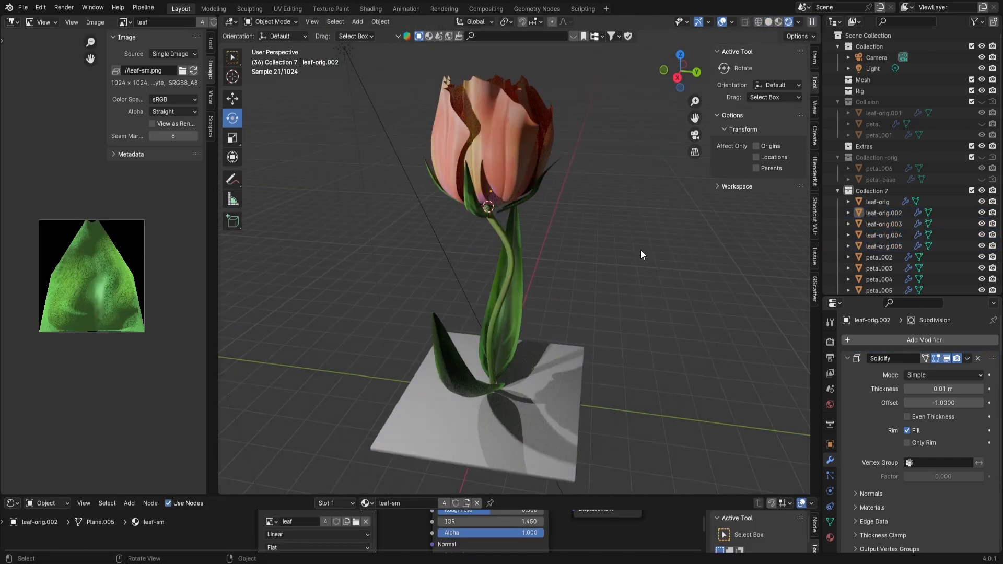
# Replace the ground plane's material with a new one that has a peach-orange base colour
pyautogui.hotkey('ctrl', 'l')
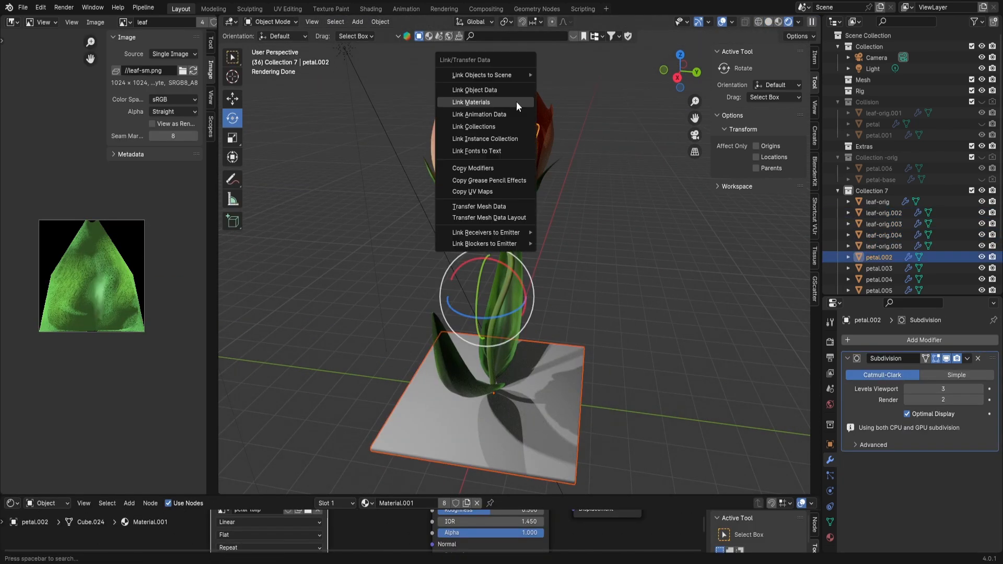
pyautogui.click(516, 107)
pyautogui.click(575, 372)
pyautogui.moveTo(574, 366); pyautogui.dragTo(525, 284, button='middle')
pyautogui.click(476, 503)
pyautogui.click(418, 503)
pyautogui.moveTo(501, 495); pyautogui.dragTo(505, 451)
pyautogui.click(508, 497)
pyautogui.click(517, 399)
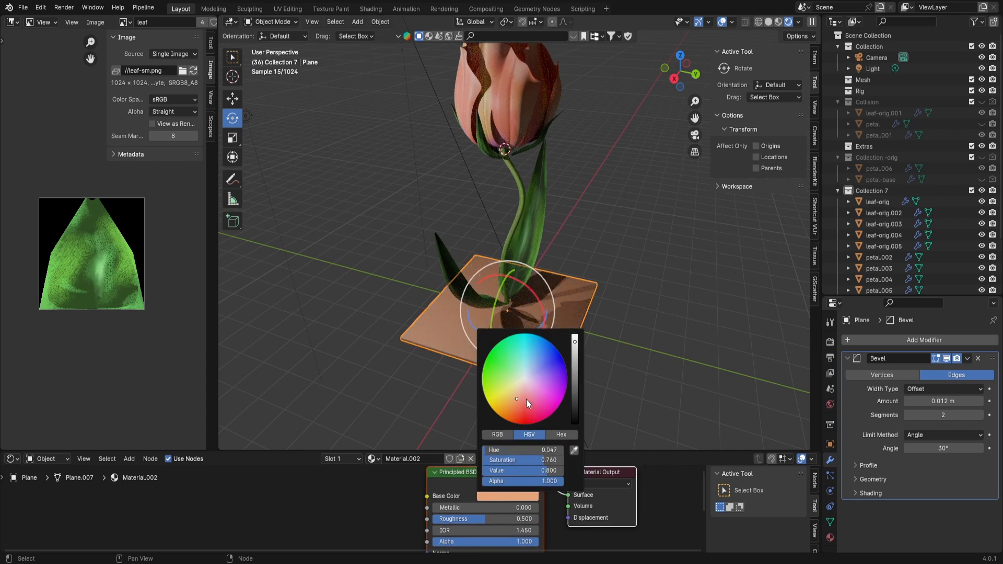
pyautogui.click(623, 335)
# Select petal.008 and save the project file tulip2.blend
pyautogui.moveTo(623, 334); pyautogui.dragTo(515, 183, button='middle')
pyautogui.click(525, 139)
pyautogui.click(23, 7)
pyautogui.click(38, 80)
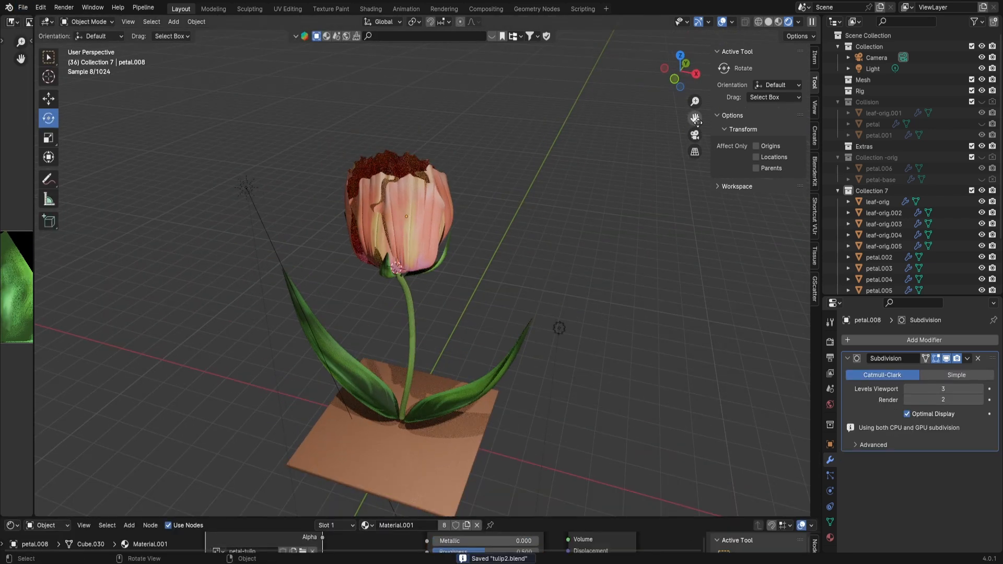
# Give petal.008 the material name tulip-petal.001 and save its texture image as petal-tulip2.png
pyautogui.scroll(4, 469, 233)
pyautogui.moveTo(584, 533); pyautogui.dragTo(584, 416)
pyautogui.click(432, 428)
pyautogui.write('t')
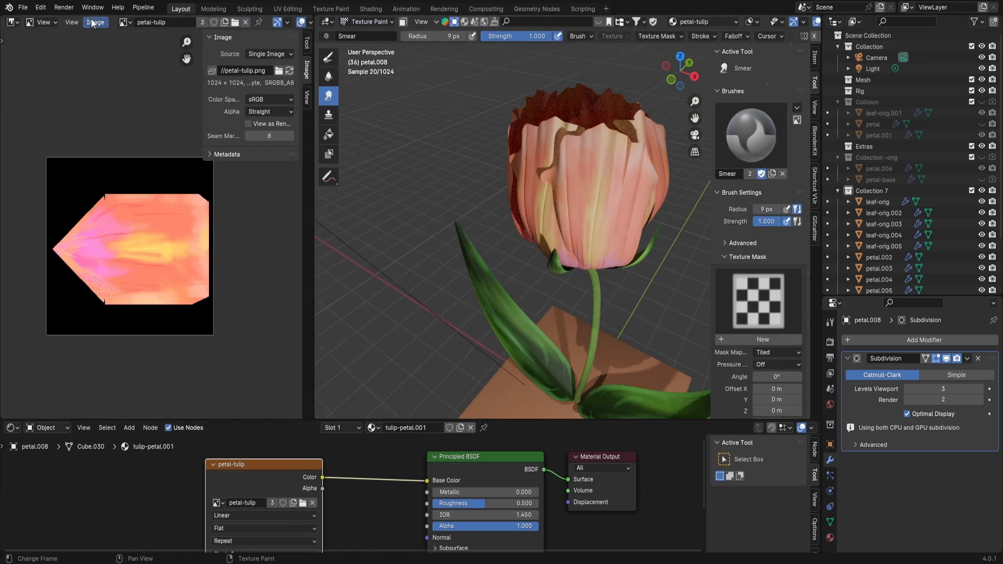
pyautogui.hotkey('alt', 's')
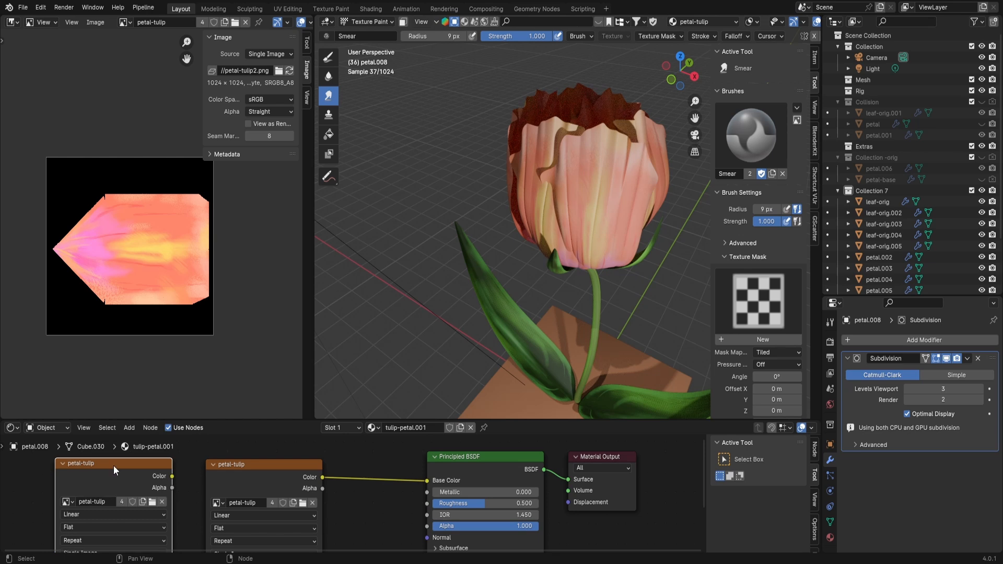
# Switch petal.008 to Sculpt Mode with the Grab brush, set the render engine to EEVEE and adjust the brush radius
pyautogui.moveTo(528, 256); pyautogui.dragTo(632, 211, button='middle')
pyautogui.click(370, 23)
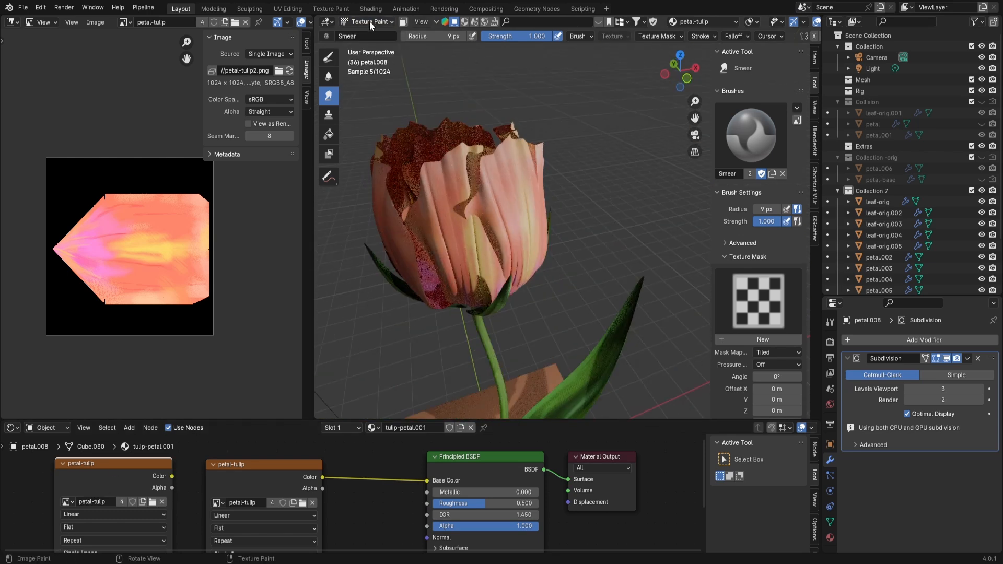
pyautogui.click(370, 23)
pyautogui.click(365, 58)
pyautogui.moveTo(522, 235); pyautogui.dragTo(543, 230, button='middle')
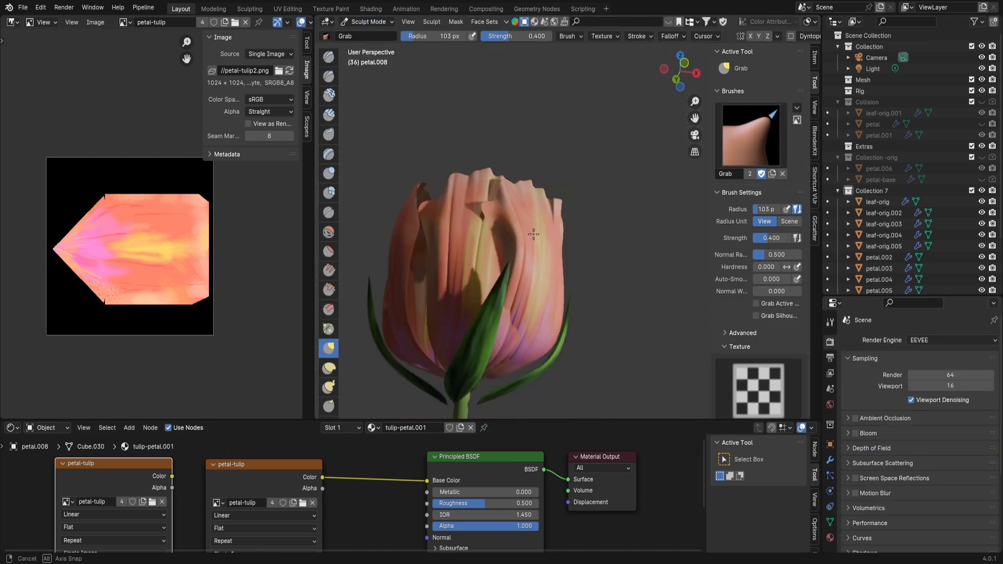
pyautogui.moveTo(533, 230); pyautogui.dragTo(534, 296, button='middle')
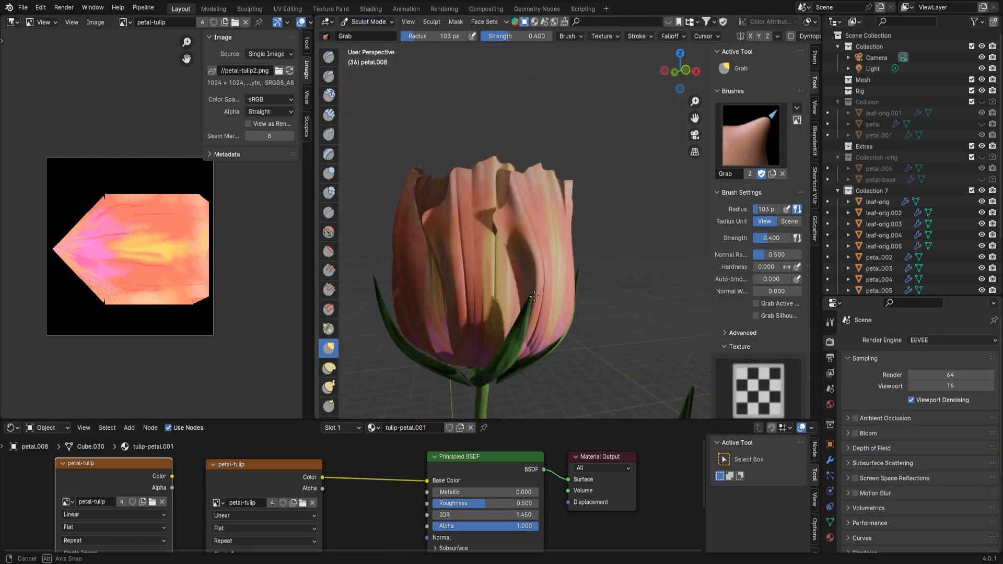
pyautogui.moveTo(520, 339); pyautogui.dragTo(571, 290, button='middle')
pyautogui.moveTo(538, 352)
pyautogui.mouseDown(button='middle')
pyautogui.moveTo(524, 285)
pyautogui.moveTo(484, 332)
pyautogui.moveTo(477, 268)
pyautogui.moveTo(496, 245)
pyautogui.moveTo(492, 271)
pyautogui.mouseUp(button='middle')
pyautogui.press('f')
pyautogui.click(477, 268)
# Check petal.008's mesh in Edit Mode, return to sculpting and set the Grab brush radius to 122 px
pyautogui.scroll(3, 522, 230)
pyautogui.press('Tab')
pyautogui.click(420, 171)
pyautogui.moveTo(420, 171); pyautogui.dragTo(494, 209, button='middle')
pyautogui.press('Tab')
pyautogui.press('Tab')
pyautogui.scroll(-4, 575, 222)
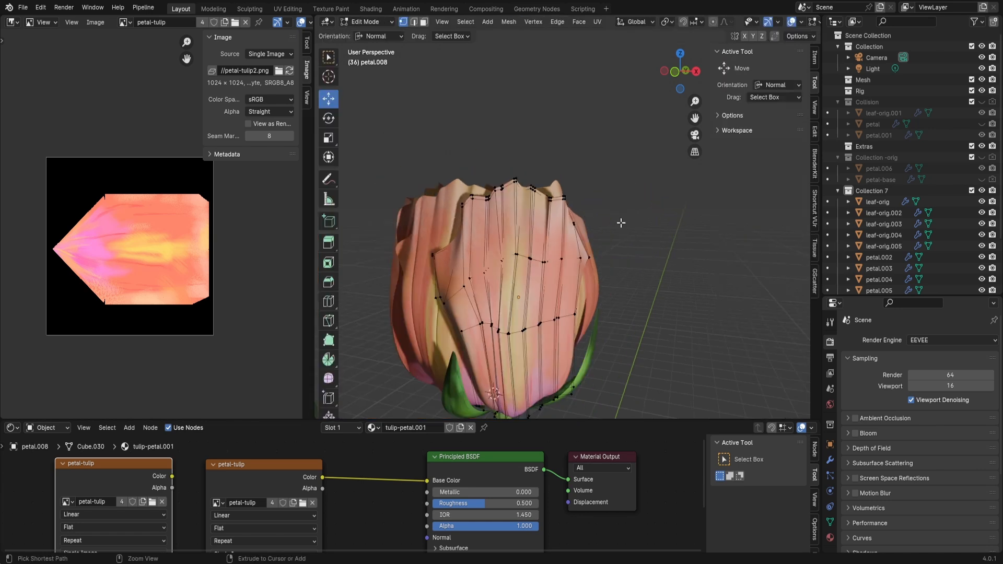
pyautogui.press('Tab')
pyautogui.scroll(5, 501, 209)
pyautogui.moveTo(460, 169); pyautogui.dragTo(508, 224, button='middle')
pyautogui.press('f')
pyautogui.press('f')
pyautogui.moveTo(432, 239)
pyautogui.mouseDown(button='middle')
pyautogui.moveTo(447, 269)
pyautogui.moveTo(448, 253)
pyautogui.moveTo(546, 224)
pyautogui.moveTo(596, 278)
pyautogui.moveTo(620, 283)
pyautogui.mouseUp(button='middle')
pyautogui.click(484, 269)
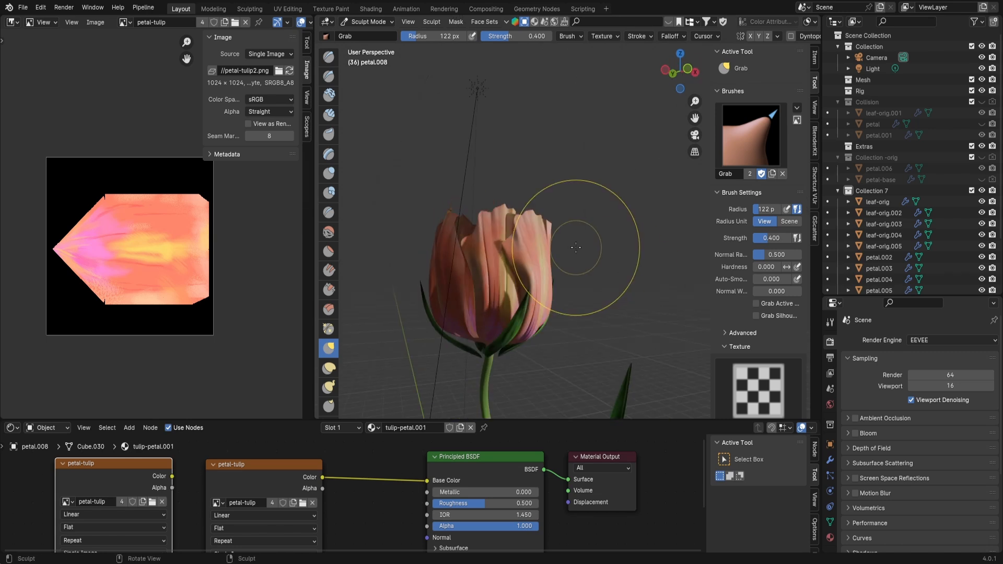
pyautogui.moveTo(576, 248); pyautogui.dragTo(564, 313, button='middle')
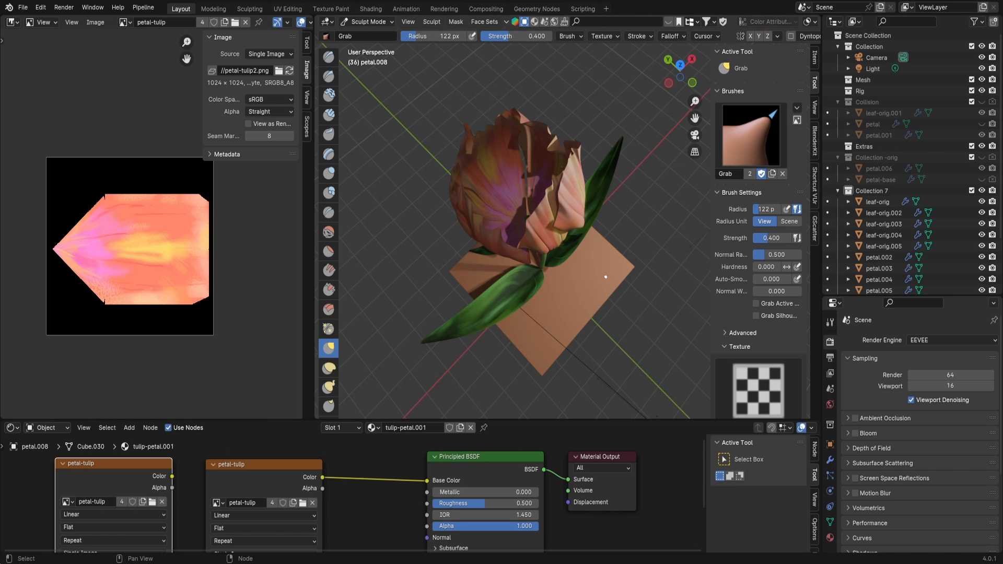
# Return to Object Mode and place a scaled-down copy of the stem inside the flower near its centre
pyautogui.moveTo(606, 277); pyautogui.dragTo(562, 207, button='middle')
pyautogui.hotkey('ctrl', 'Tab')
pyautogui.click(543, 342)
pyautogui.scroll(-1, 547, 342)
pyautogui.click(581, 218)
pyautogui.scroll(8, 581, 220)
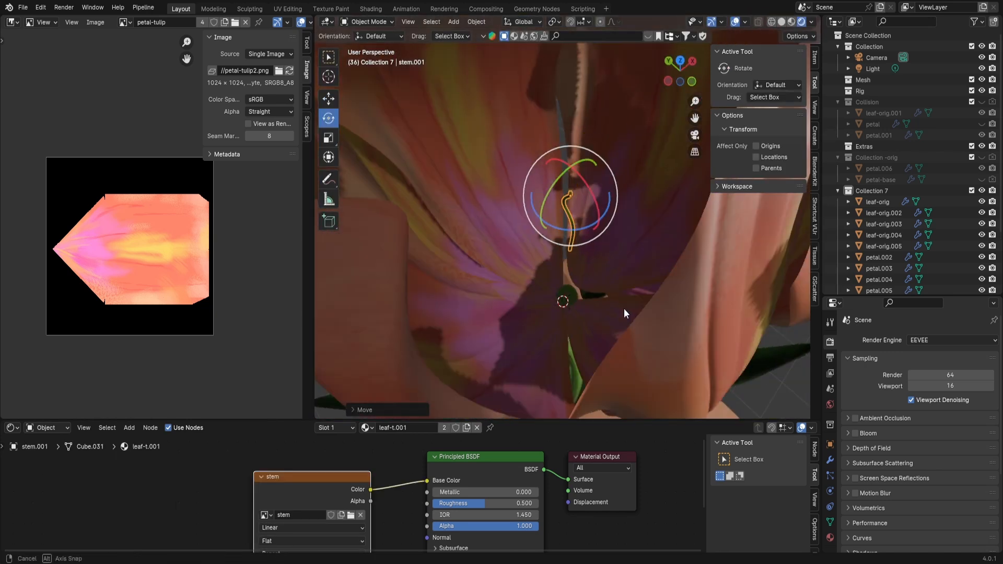
pyautogui.moveTo(624, 308); pyautogui.dragTo(494, 277, button='middle')
pyautogui.press('g')
pyautogui.click(615, 303)
pyautogui.press('g')
pyautogui.click(494, 297)
# Turn the image editor into a second 3D viewport showing the whole tulip
pyautogui.hotkey('shift', 'F5')
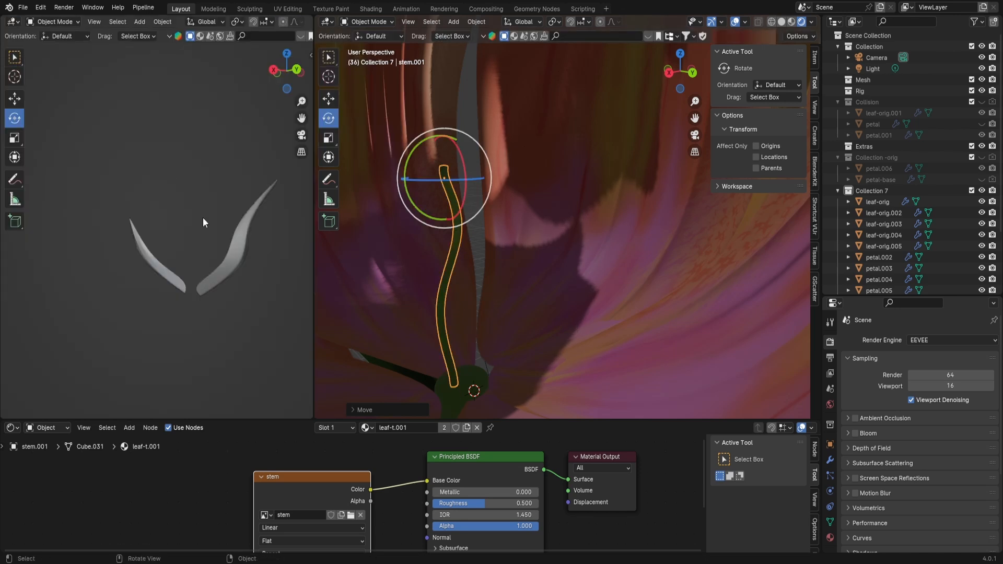
pyautogui.press('KP_Divide')
pyautogui.moveTo(204, 221); pyautogui.dragTo(155, 206, button='middle')
pyautogui.click(155, 206)
pyautogui.hotkey('ctrl', 'z')
# Give the small stem its own material copy leaf-t.002 and replace its texture with an image named ctr
pyautogui.moveTo(437, 222); pyautogui.dragTo(528, 246, button='middle')
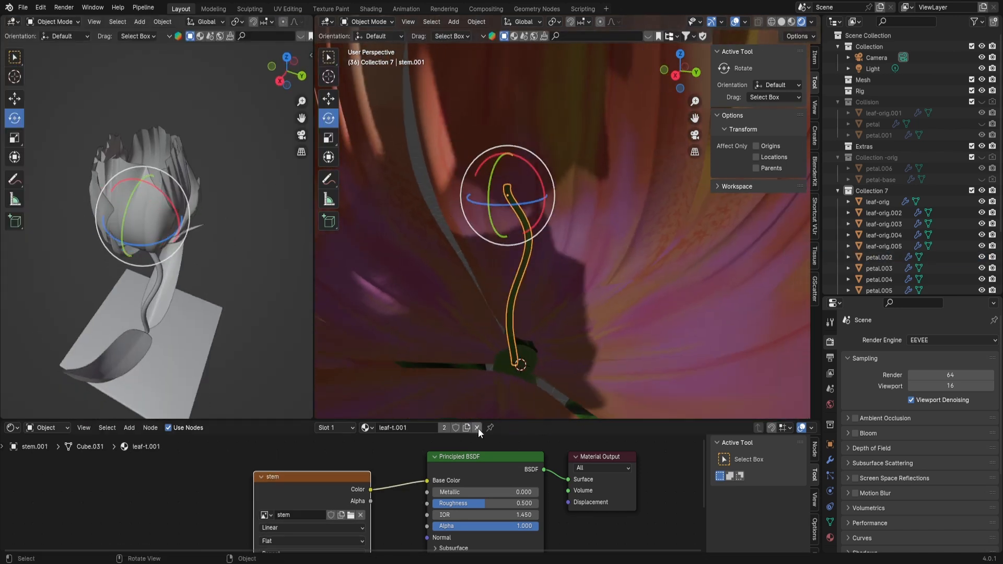
pyautogui.moveTo(499, 419); pyautogui.dragTo(499, 357)
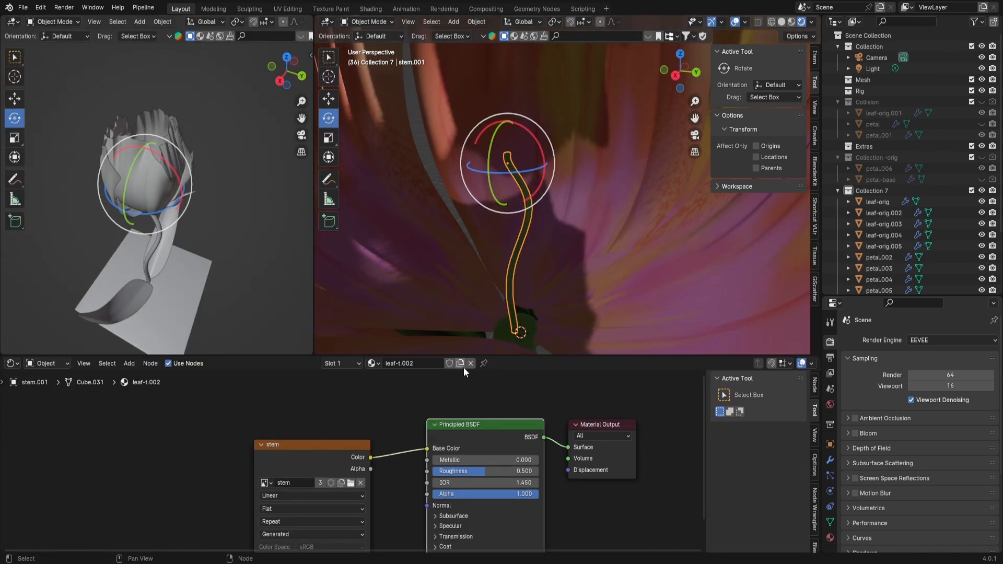
pyautogui.scroll(2, 504, 174)
# Form a thicker tip on the small stem by scaling its top face and extruding it upward
pyautogui.press('Tab')
pyautogui.moveTo(528, 194); pyautogui.dragTo(538, 145, button='middle')
pyautogui.click(505, 174)
pyautogui.click(534, 168)
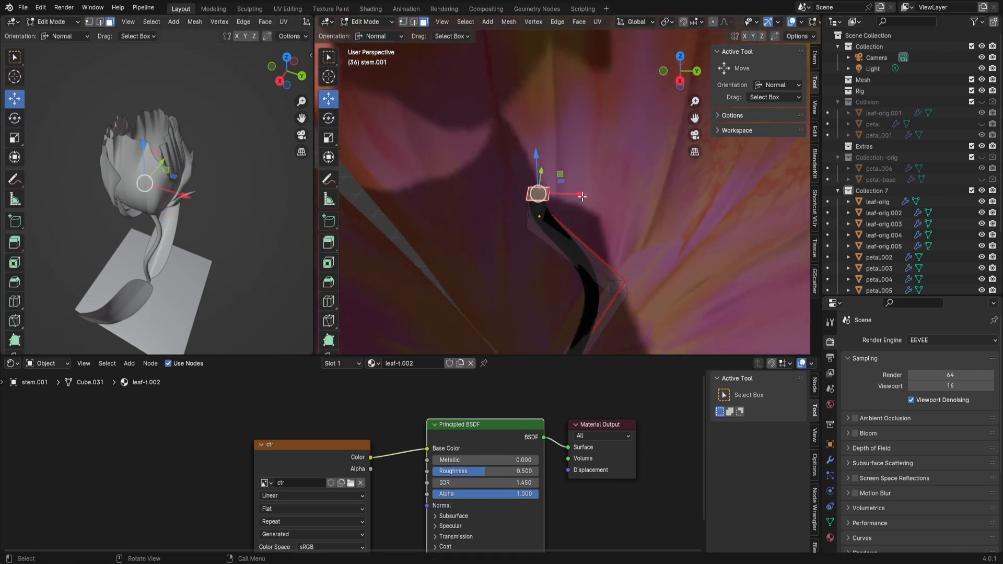
pyautogui.scroll(6, 522, 181)
pyautogui.press('s')
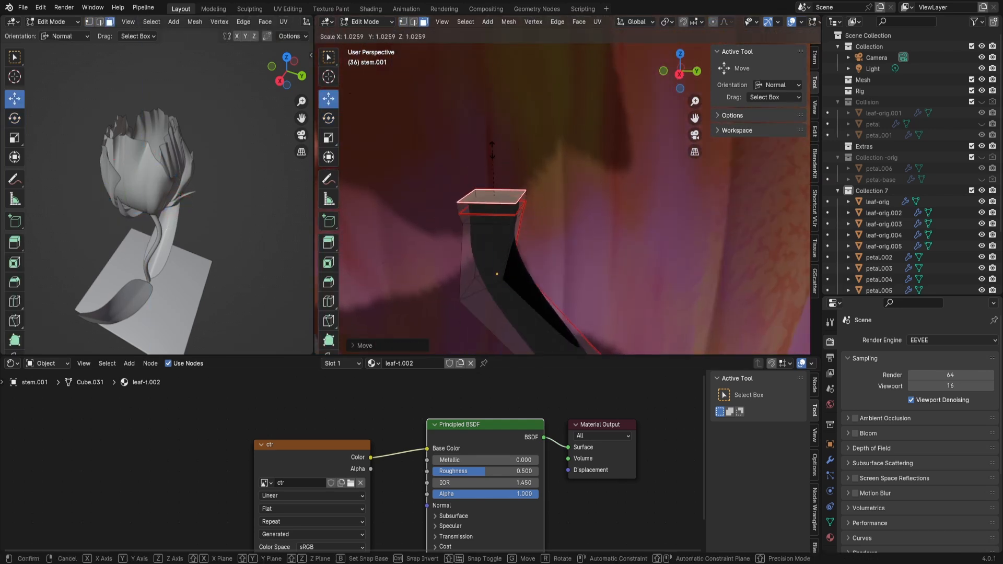
pyautogui.click(493, 150)
pyautogui.scroll(-6, 496, 151)
pyautogui.press('e')
pyautogui.click(537, 121)
pyautogui.press('Tab')
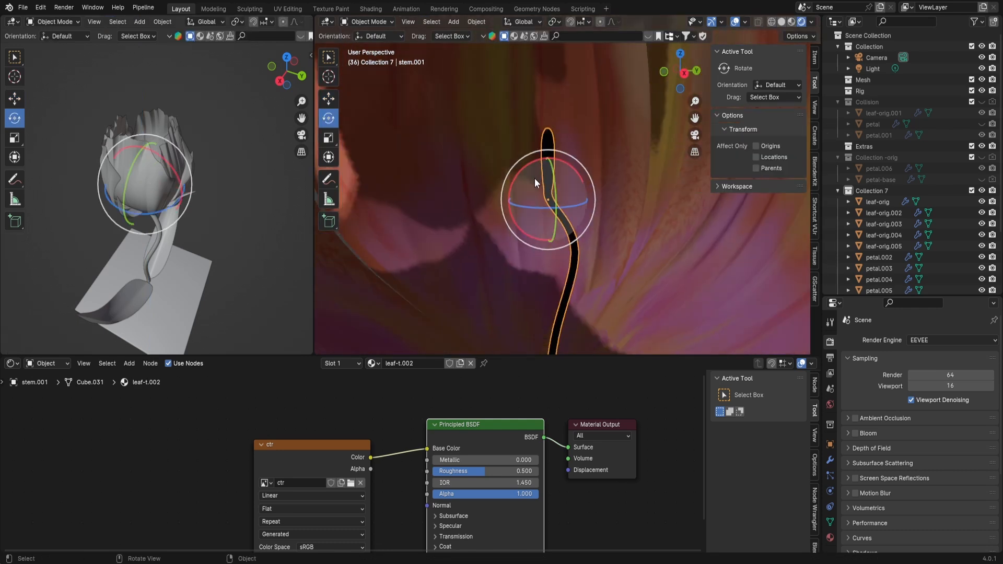
# Switch the small stem to Texture Paint, apply a Fill colour and set the brush radius to 37 px
pyautogui.moveTo(535, 178)
pyautogui.mouseDown(button='middle')
pyautogui.moveTo(530, 186)
pyautogui.moveTo(614, 195)
pyautogui.mouseUp(button='middle')
pyautogui.click(368, 22)
pyautogui.click(366, 88)
pyautogui.click(329, 134)
pyautogui.click(410, 36)
pyautogui.click(436, 104)
pyautogui.press('f')
pyautogui.click(569, 192)
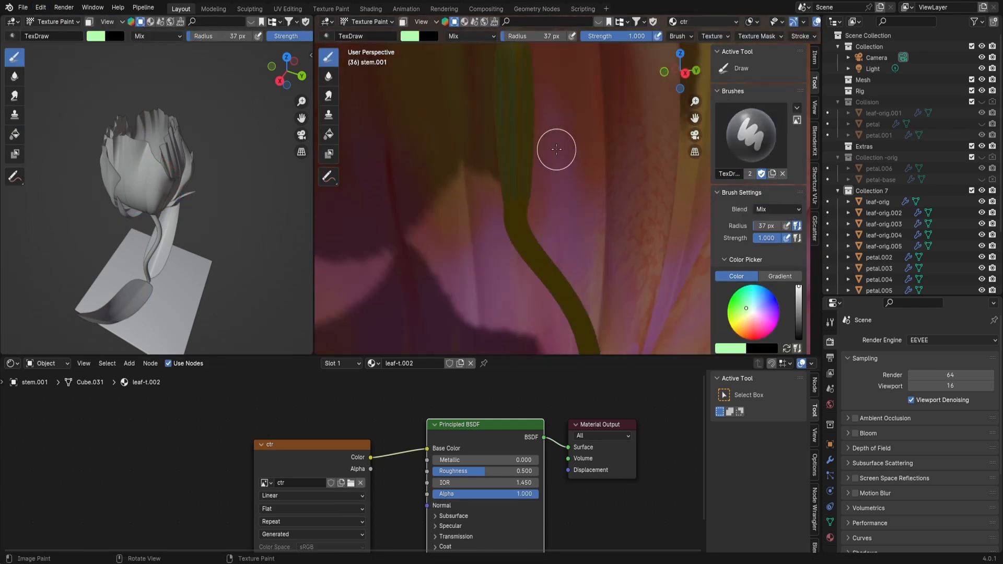
# Isolate the small stem in the second viewport and select the edge loop around its tip in Edit Mode
pyautogui.press('Tab')
pyautogui.keyDown('alt'); pyautogui.click(529, 58); pyautogui.keyUp('alt')
pyautogui.moveTo(528, 59); pyautogui.dragTo(538, 162, button='middle')
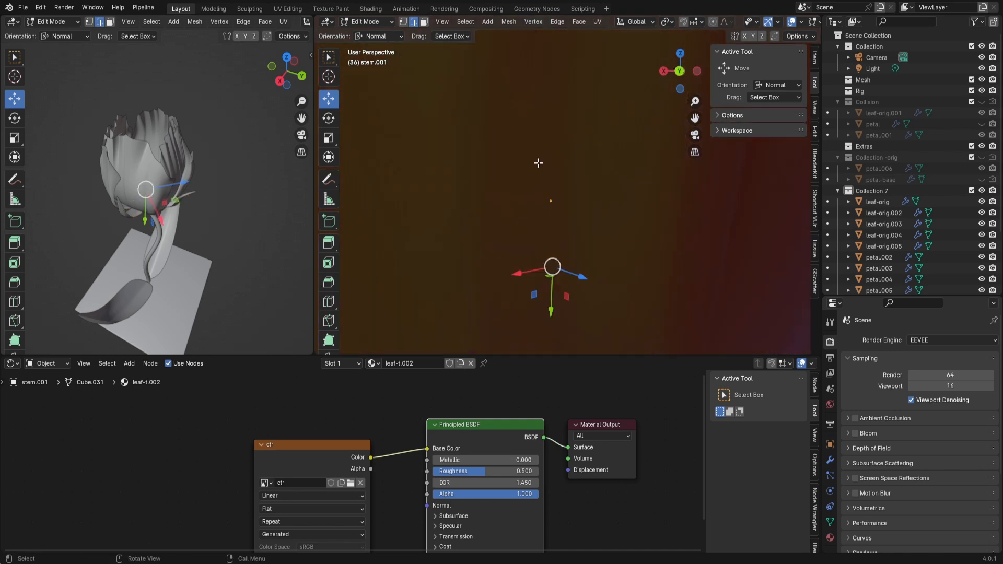
pyautogui.press('KP_Divide')
pyautogui.moveTo(188, 180); pyautogui.dragTo(208, 179, button='middle')
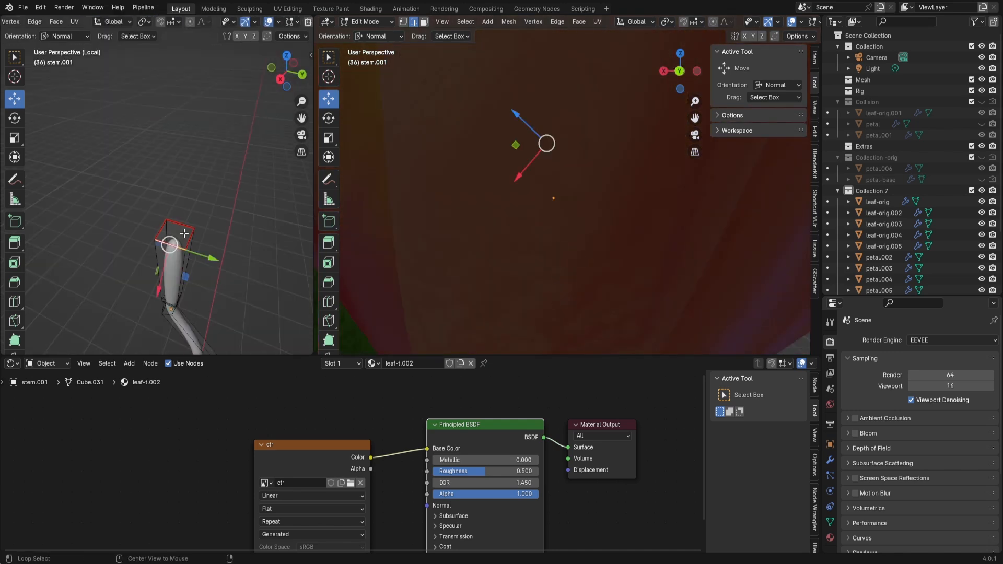
pyautogui.keyDown('alt'); pyautogui.click(184, 234); pyautogui.keyUp('alt')
# UV-map the entire small stem and fill it with amber in Texture Paint
pyautogui.press('Tab')
pyautogui.press('Tab')
pyautogui.press('a')
pyautogui.press('u')
pyautogui.click(179, 121)
pyautogui.press('Tab')
pyautogui.click(15, 135)
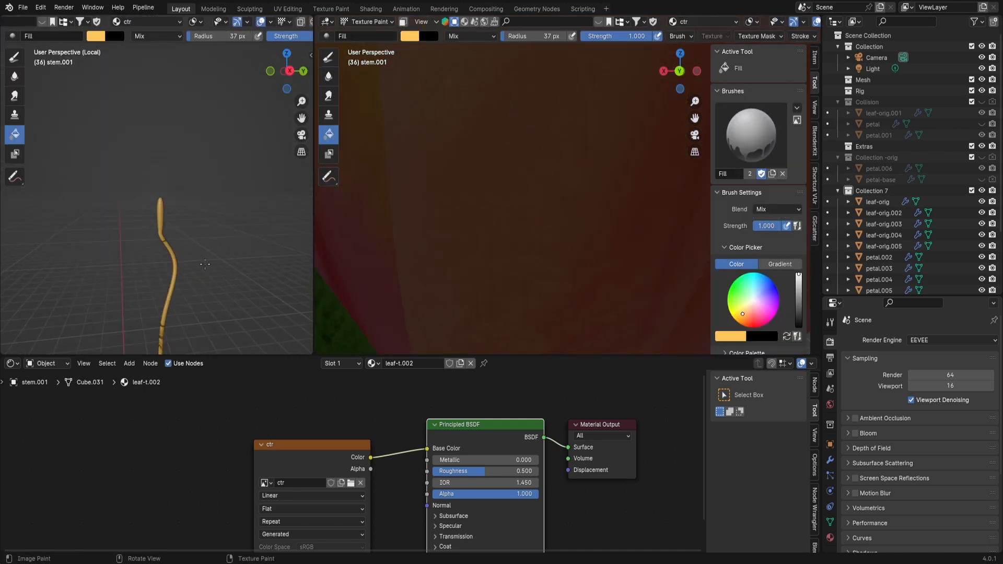
pyautogui.keyDown('shift'); pyautogui.moveTo(204, 264); pyautogui.dragTo(205, 180, button='middle'); pyautogui.keyUp('shift')
# Select the small stem's whole mesh for an edit, return to Object Mode and name the object stem.ctr
pyautogui.press('Tab')
pyautogui.moveTo(235, 222)
pyautogui.mouseDown(button='middle')
pyautogui.moveTo(199, 227)
pyautogui.moveTo(256, 224)
pyautogui.mouseUp(button='middle')
pyautogui.press('a')
pyautogui.rightClick(199, 227)
pyautogui.click(249, 473)
pyautogui.click(831, 460)
pyautogui.scroll(-4, 885, 261)
pyautogui.press('Tab')
pyautogui.click(368, 22)
pyautogui.click(376, 34)
# Duplicate stem.ctr in place and hide the original in both the viewport and renders
pyautogui.hotkey('shift', 'd')
pyautogui.press('Escape')
pyautogui.click(982, 261)
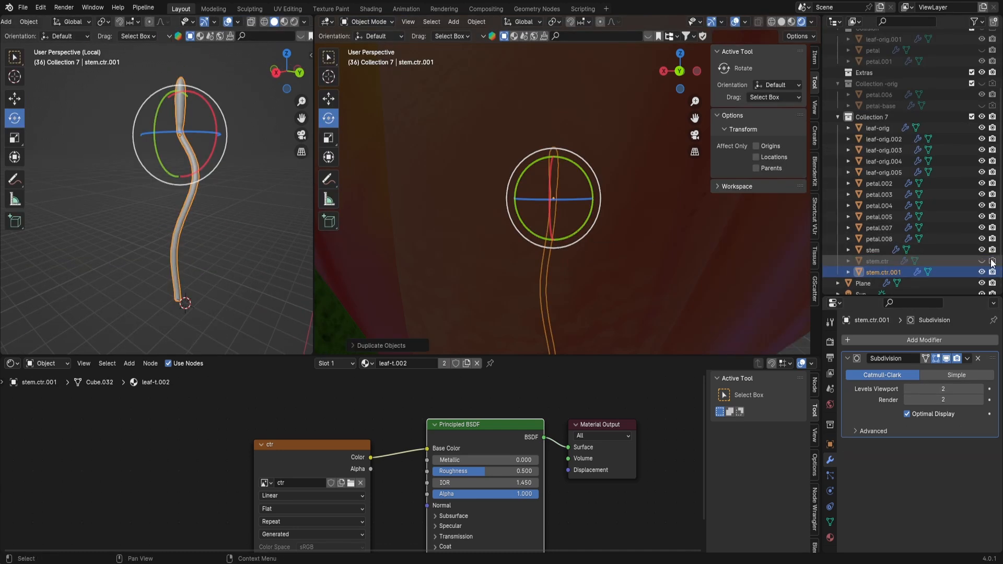
pyautogui.click(993, 261)
# Apply the Subdivision modifier on stem.ctr.001 and mark a lengthwise seam along its mesh
pyautogui.hotkey('ctrl', 'a')
pyautogui.press('Tab')
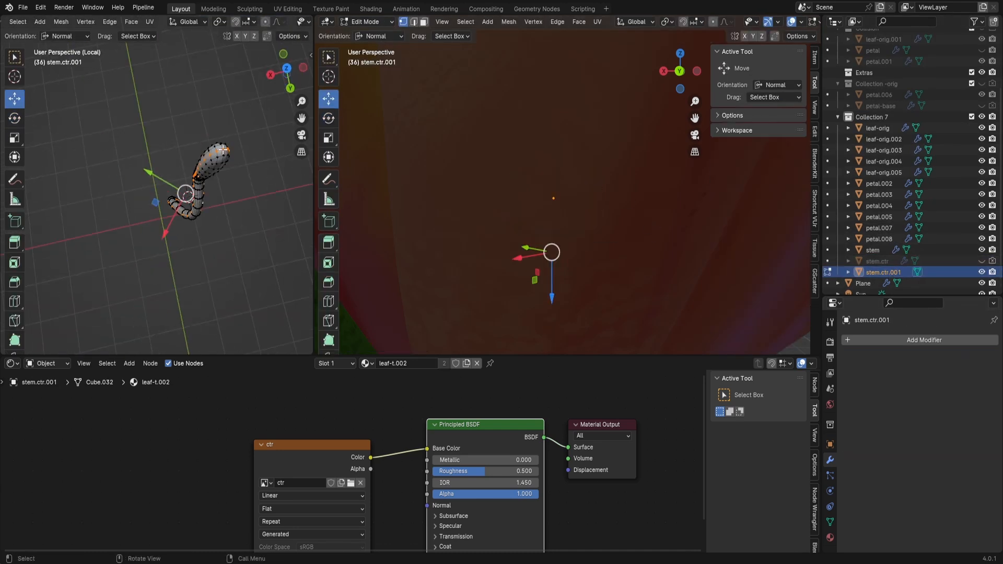
pyautogui.keyDown('ctrl'); pyautogui.click(234, 171); pyautogui.keyUp('ctrl')
pyautogui.keyDown('shift'); pyautogui.moveTo(235, 209); pyautogui.dragTo(213, 66, button='middle'); pyautogui.keyUp('shift')
pyautogui.keyDown('ctrl'); pyautogui.click(189, 157); pyautogui.keyUp('ctrl')
pyautogui.moveTo(190, 160); pyautogui.dragTo(219, 129, button='middle')
pyautogui.press('u')
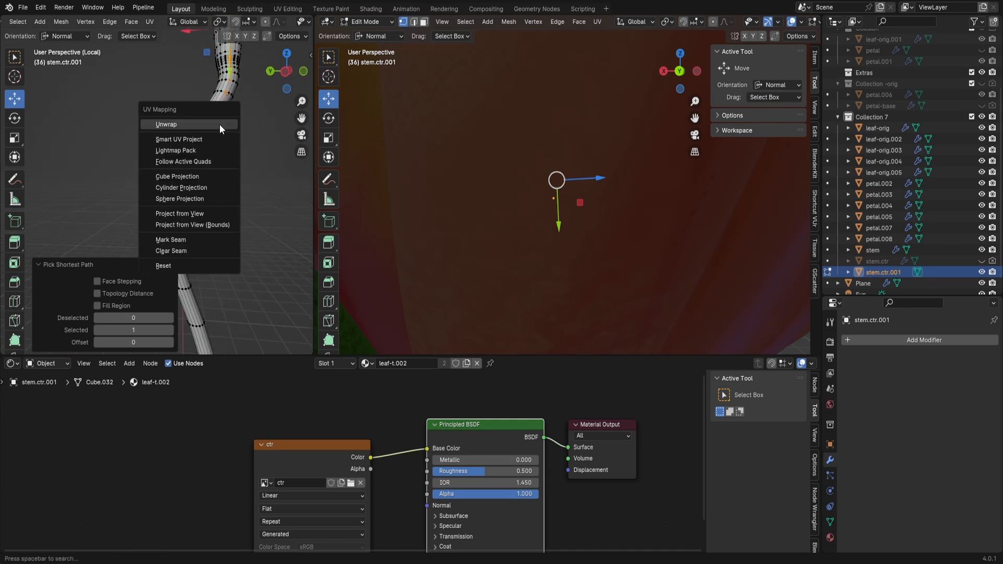
pyautogui.click(207, 240)
# Mark a further seam at the lower end of stem.ctr.001 and unwrap the whole mesh with the Angle Based method
pyautogui.click(216, 109)
pyautogui.scroll(-1, 248, 150)
pyautogui.press('2')
pyautogui.click(186, 298)
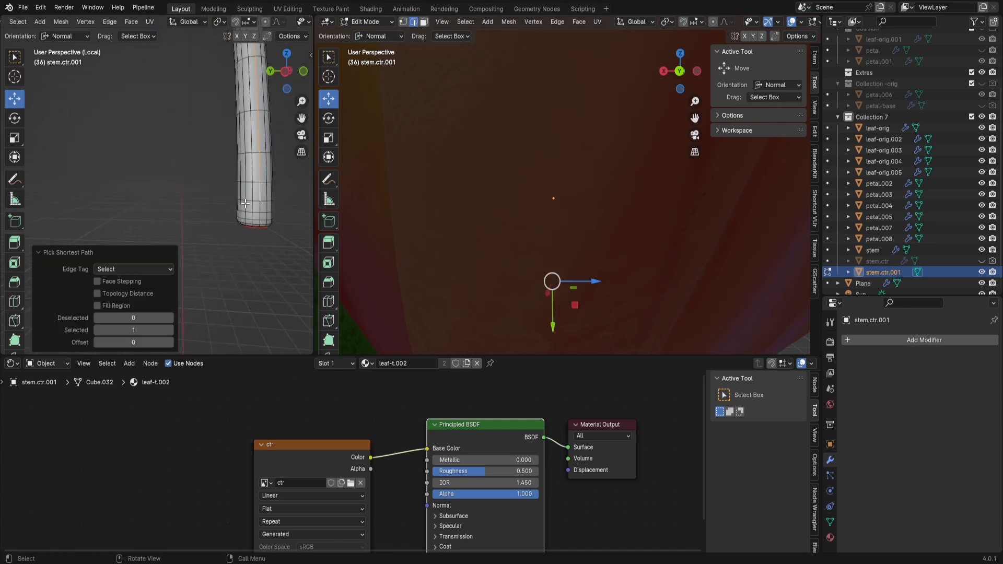
pyautogui.moveTo(270, 208); pyautogui.dragTo(291, 194, button='middle')
pyautogui.press('u')
pyautogui.click(291, 194)
pyautogui.press('a')
pyautogui.press('u')
pyautogui.click(279, 83)
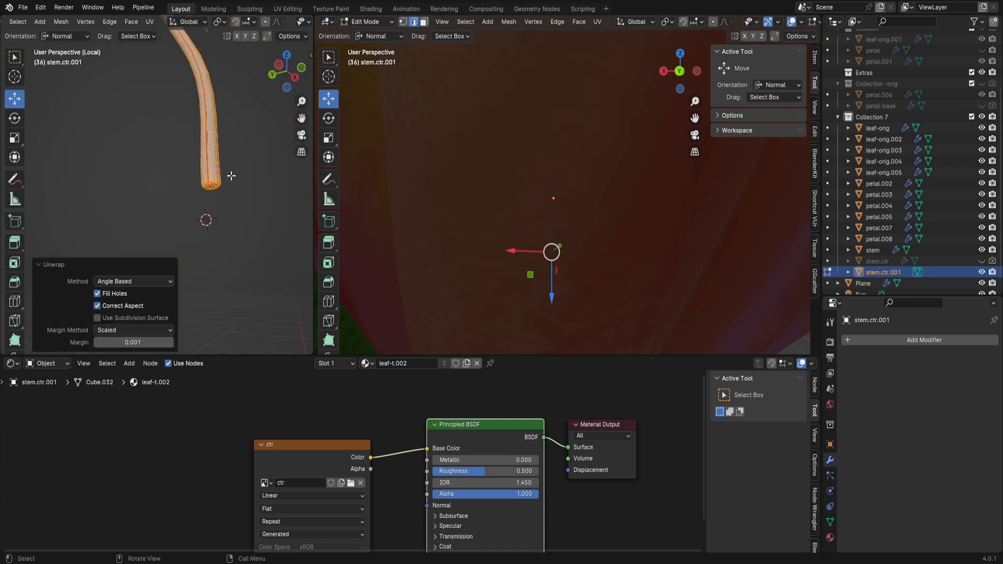
pyautogui.press('Tab')
# Switch stem.ctr.001 to Texture Paint, choose a yellow Fill colour and change to the Draw brush with an orange colour
pyautogui.moveTo(581, 249); pyautogui.dragTo(656, 279, button='middle')
pyautogui.click(368, 22)
pyautogui.click(369, 89)
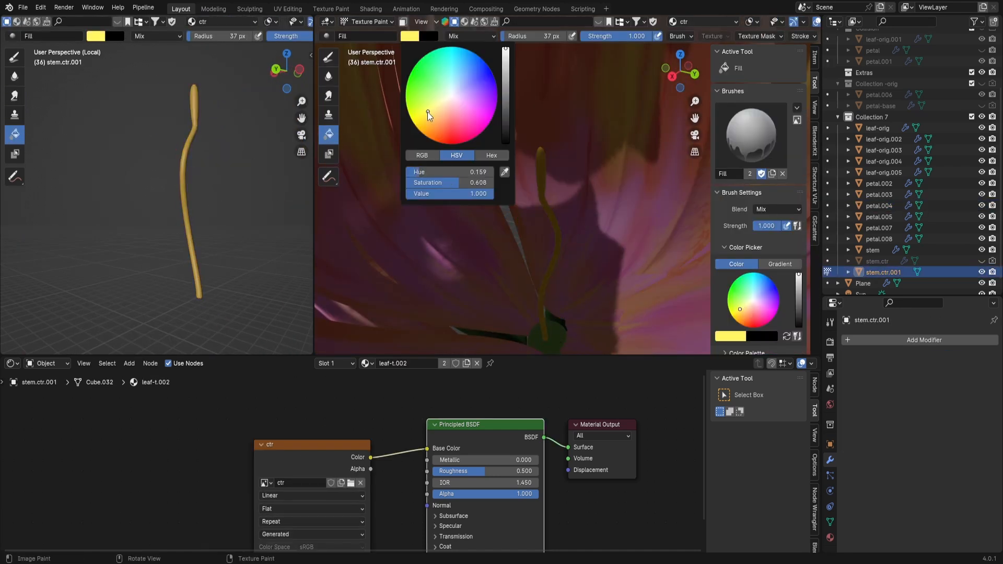
pyautogui.moveTo(427, 112); pyautogui.dragTo(420, 116)
pyautogui.scroll(5, 642, 197)
pyautogui.scroll(-5, 643, 197)
pyautogui.click(329, 57)
pyautogui.moveTo(496, 193); pyautogui.dragTo(561, 206, button='middle')
pyautogui.moveTo(537, 167)
pyautogui.mouseDown(button='middle')
pyautogui.moveTo(547, 163)
pyautogui.moveTo(560, 293)
pyautogui.moveTo(540, 90)
pyautogui.moveTo(536, 156)
pyautogui.mouseUp(button='middle')
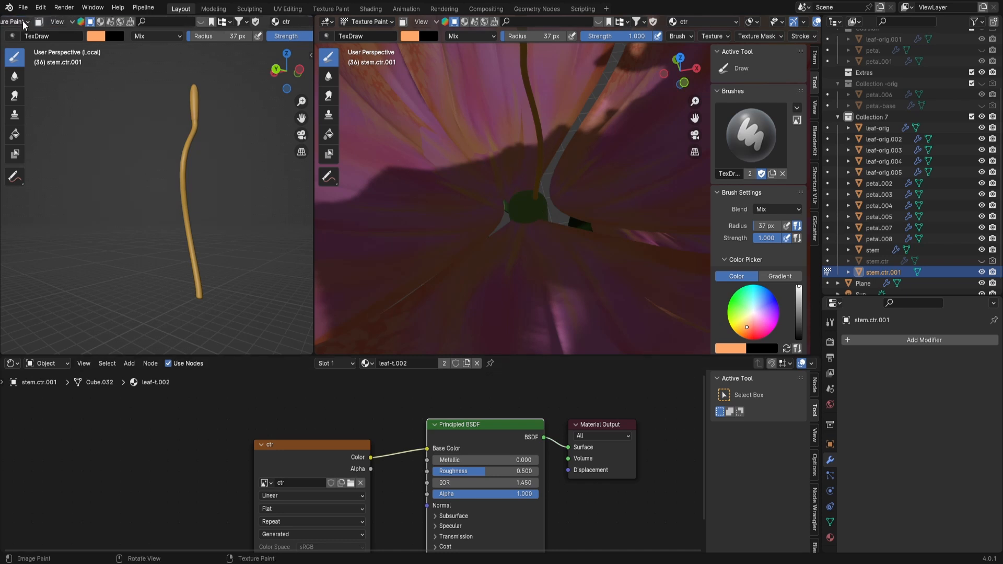
# Leave local view in the second viewport and look down into the flower around stem.ctr.001
pyautogui.scroll(3, 23, 25)
pyautogui.press('KP_Divide')
pyautogui.scroll(5, 136, 199)
pyautogui.click(13, 22)
pyautogui.click(33, 64)
pyautogui.click(13, 22)
pyautogui.click(32, 52)
pyautogui.moveTo(136, 172); pyautogui.dragTo(138, 205, button='middle')
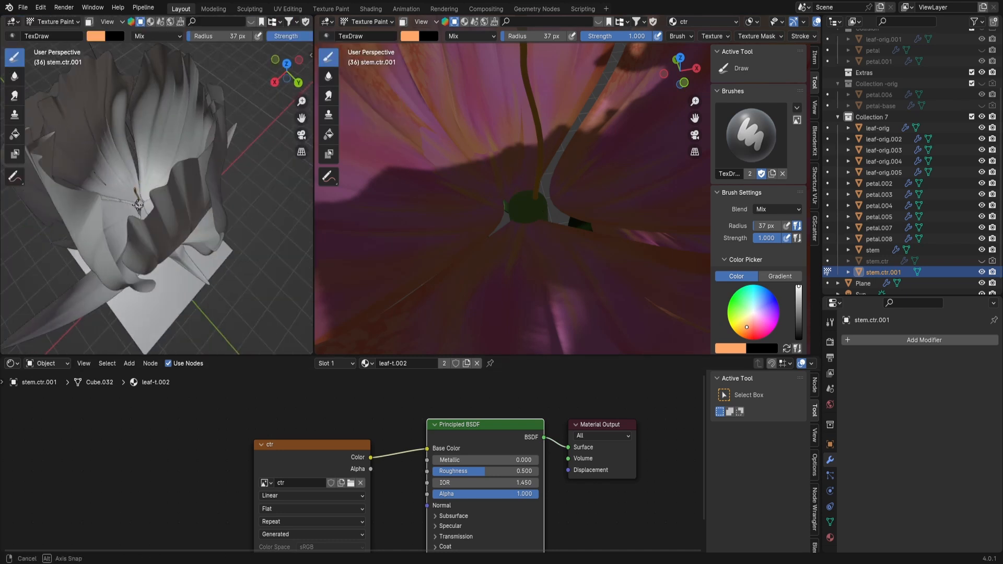
# Return stem.ctr.001 to Object Mode and move the stamen higher inside the flower
pyautogui.scroll(-6, 601, 219)
pyautogui.moveTo(601, 219)
pyautogui.mouseDown(button='middle')
pyautogui.moveTo(642, 315)
pyautogui.moveTo(572, 180)
pyautogui.mouseUp(button='middle')
pyautogui.press('Tab')
pyautogui.press('Tab')
pyautogui.click(368, 22)
pyautogui.click(366, 35)
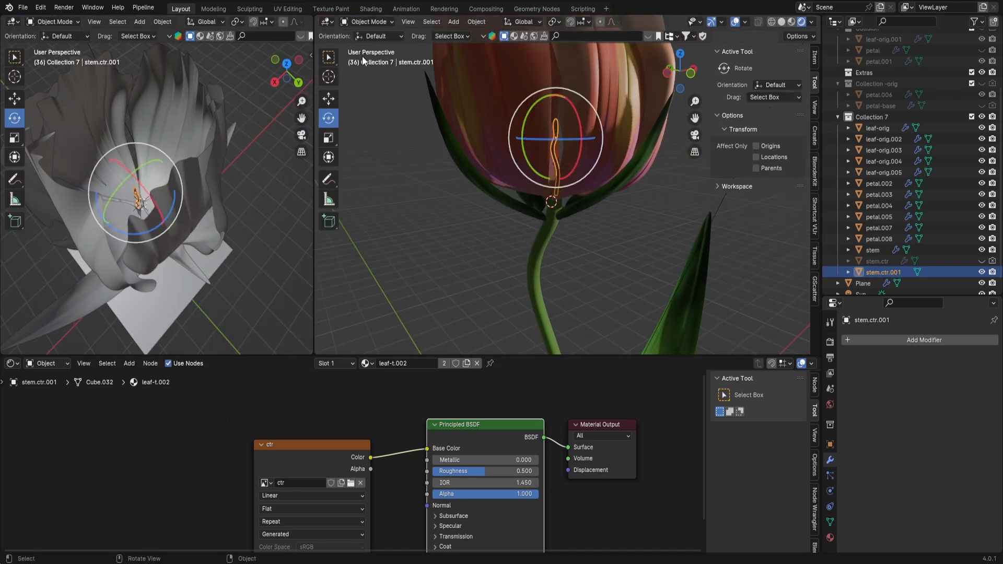
pyautogui.click(613, 191)
pyautogui.scroll(5, 154, 214)
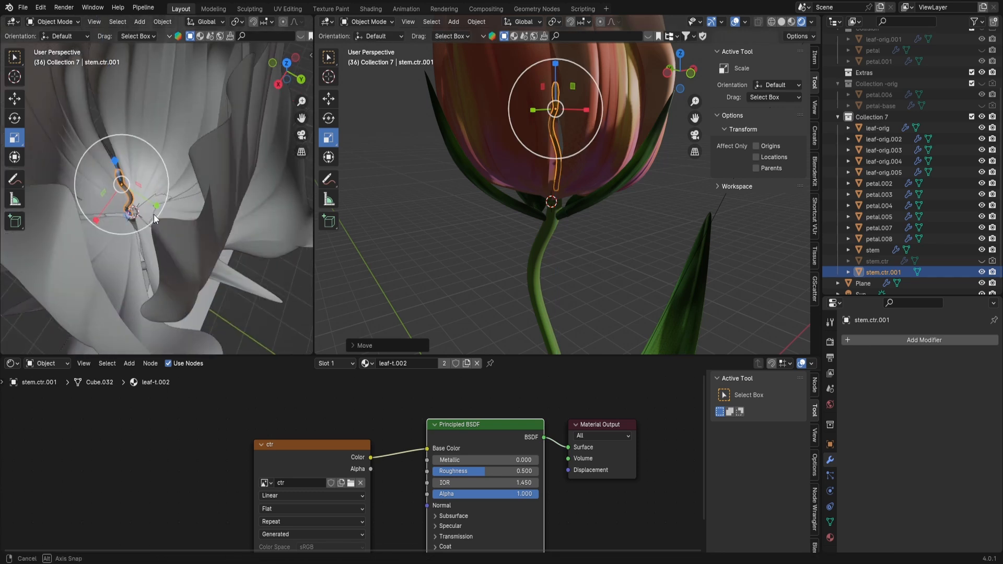
# Duplicate stem.ctr.001 and offset and rotate the copy beside the original stamen
pyautogui.hotkey('shift', 'd')
pyautogui.moveTo(151, 209); pyautogui.dragTo(157, 251, button='middle')
pyautogui.click(14, 99)
pyautogui.moveTo(162, 212); pyautogui.dragTo(130, 233)
pyautogui.click(15, 118)
pyautogui.moveTo(149, 231); pyautogui.dragTo(162, 222, button='middle')
pyautogui.click(14, 99)
pyautogui.moveTo(161, 203); pyautogui.dragTo(148, 192)
# Add further stamen copies spaced around the flower's centre, rotating the last one by -49.6° about the global Z axis
pyautogui.moveTo(157, 209); pyautogui.dragTo(230, 220, button='middle')
pyautogui.hotkey('shift', 'd')
pyautogui.moveTo(180, 191); pyautogui.dragTo(204, 202)
pyautogui.moveTo(130, 208); pyautogui.dragTo(130, 202)
pyautogui.moveTo(162, 209); pyautogui.dragTo(118, 210, button='middle')
pyautogui.hotkey('shift', 'd')
pyautogui.click(15, 99)
pyautogui.moveTo(137, 215)
pyautogui.mouseDown()
pyautogui.moveTo(109, 214)
pyautogui.moveTo(151, 215)
pyautogui.mouseUp()
pyautogui.moveTo(220, 204); pyautogui.dragTo(270, 199, button='middle')
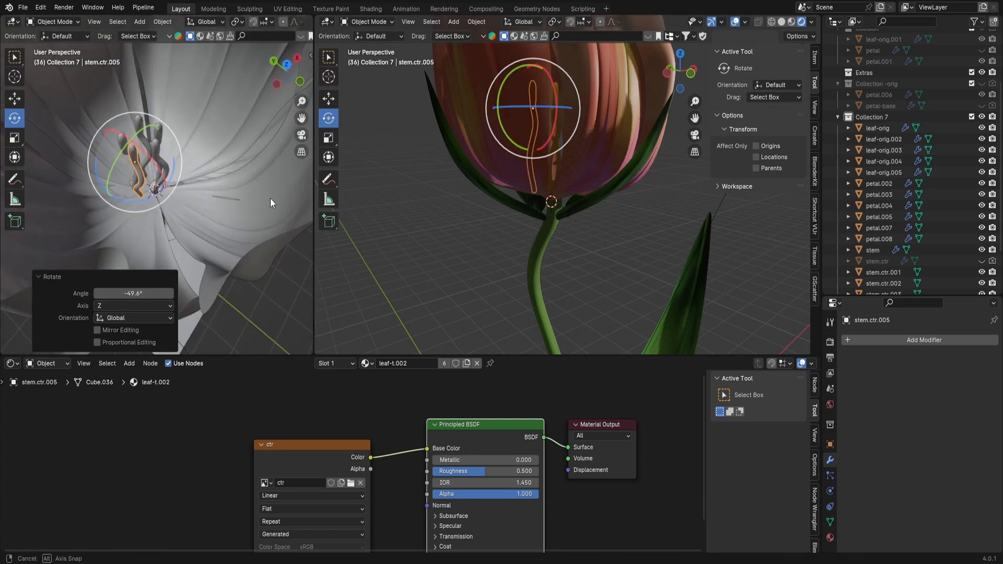
# Duplicate a stamen to the middle of the cluster, stretch it by 1.302 along Z and raise it about 0.22 m
pyautogui.hotkey('shift', 'd')
pyautogui.click(15, 99)
pyautogui.moveTo(170, 157); pyautogui.dragTo(156, 158)
pyautogui.moveTo(204, 168); pyautogui.dragTo(207, 125, button='middle')
pyautogui.click(15, 138)
pyautogui.moveTo(144, 112); pyautogui.dragTo(145, 106)
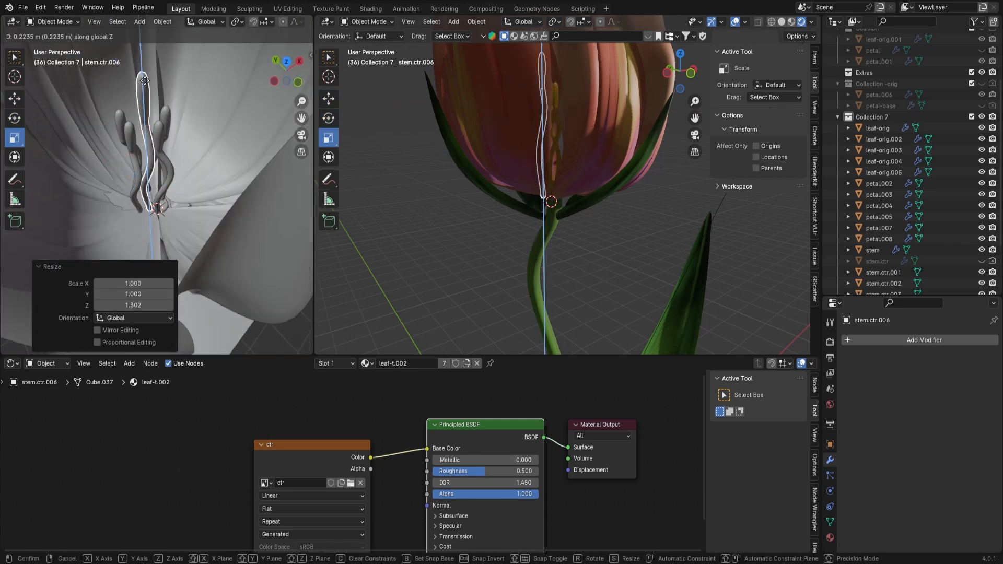
pyautogui.click(145, 81)
# Deselect the stamens and enlarge the 3D viewports by reducing the node editor's height
pyautogui.scroll(-4, 554, 198)
pyautogui.scroll(-5, 211, 192)
pyautogui.moveTo(211, 193); pyautogui.dragTo(219, 157, button='middle')
pyautogui.click(663, 260)
pyautogui.moveTo(648, 235); pyautogui.dragTo(616, 313, button='middle')
pyautogui.moveTo(601, 356); pyautogui.dragTo(600, 498)
pyautogui.moveTo(562, 420); pyautogui.dragTo(558, 274, button='middle')
pyautogui.scroll(4, 547, 283)
# Unhide petal-base in Collection -orig, duplicate it in place, transfer the copy to Collection 7 and hide Collection -orig again
pyautogui.click(881, 106)
pyautogui.click(982, 83)
pyautogui.click(982, 106)
pyautogui.hotkey('shift', 'd')
pyautogui.rightClick(558, 274)
pyautogui.moveTo(883, 117); pyautogui.dragTo(887, 175)
pyautogui.click(982, 84)
# Isolate petal-base.001 in local view and delete the vertices of its upper linked petal piece
pyautogui.press('KP_Divide')
pyautogui.press('Tab')
pyautogui.keyDown('alt'); pyautogui.click(217, 219); pyautogui.keyUp('alt')
pyautogui.press('x')
pyautogui.press('l')
pyautogui.press('x')
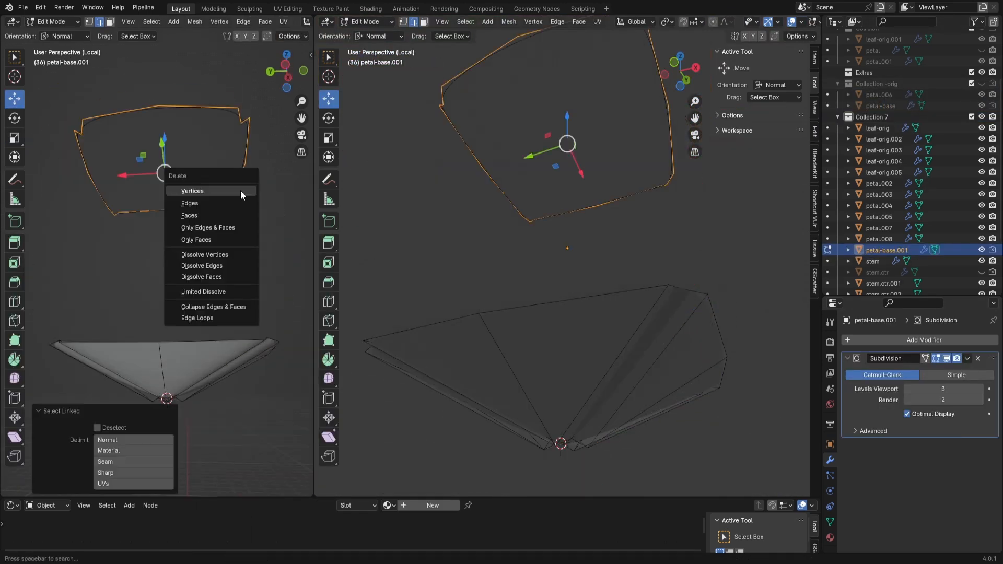
pyautogui.click(240, 192)
# Scale down all remaining geometry of petal-base.001 and leave local view in the first viewport
pyautogui.press('a')
pyautogui.press('s')
pyautogui.click(230, 414)
pyautogui.press('KP_Divide')
pyautogui.moveTo(199, 355); pyautogui.dragTo(157, 304, button='middle')
pyautogui.scroll(4, 173, 335)
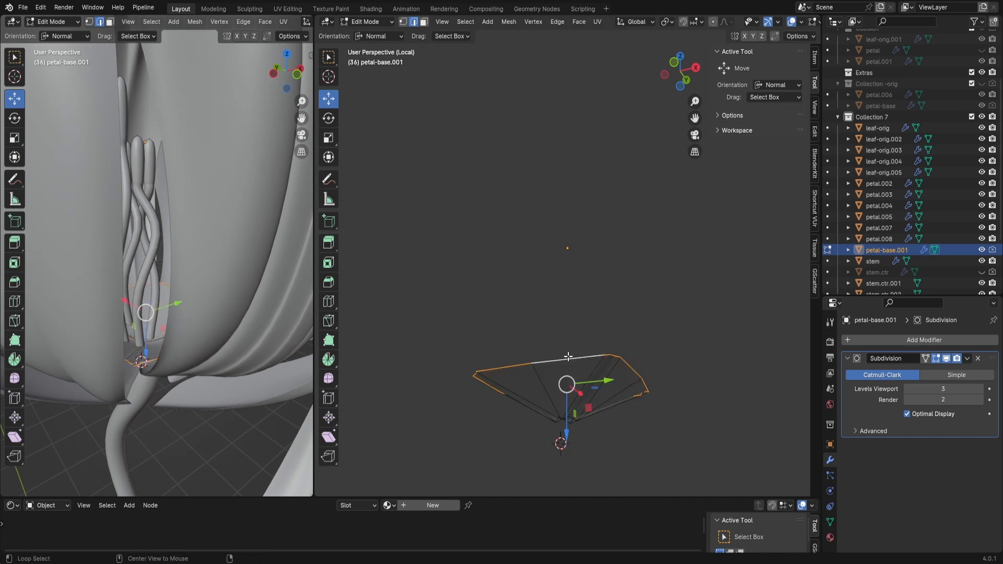
# Move the stem's top face along its normal with proportional editing to adjust the joint beneath the stamens
pyautogui.press('Tab')
pyautogui.click(150, 397)
pyautogui.press('Tab')
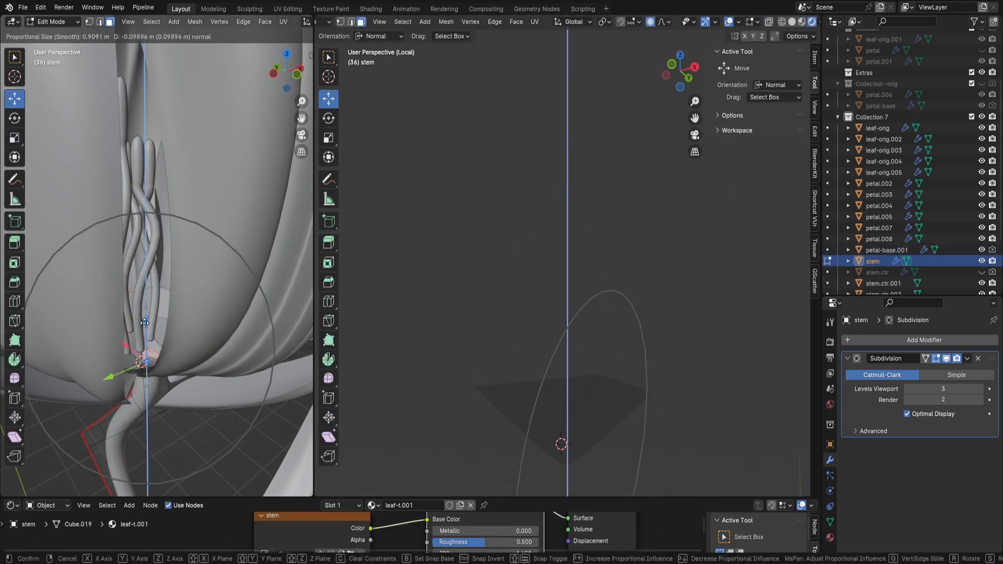
pyautogui.moveTo(144, 323); pyautogui.dragTo(145, 328)
pyautogui.moveTo(144, 327); pyautogui.dragTo(178, 402, button='middle')
pyautogui.press('Tab')
# Raise petal-base.001 about 0.14 m along Z inside the flower and check its edge loop in Edit Mode
pyautogui.click(172, 389)
pyautogui.press('g')
pyautogui.press('z')
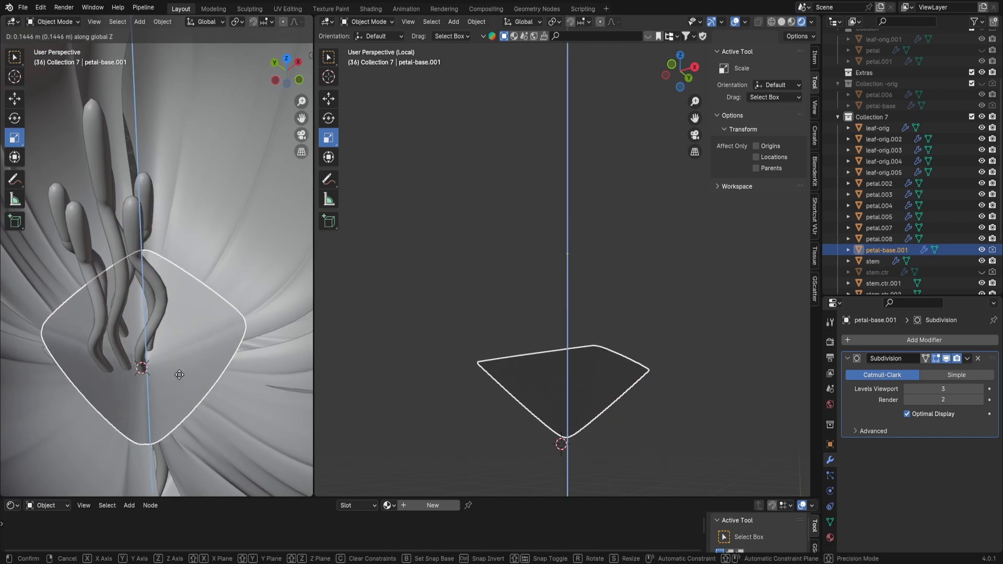
pyautogui.click(179, 375)
pyautogui.press('Tab')
pyautogui.keyDown('alt'); pyautogui.click(197, 343); pyautogui.keyUp('alt')
pyautogui.moveTo(197, 343); pyautogui.dragTo(203, 319, button='middle')
pyautogui.press('Tab')
pyautogui.scroll(-8, 230, 253)
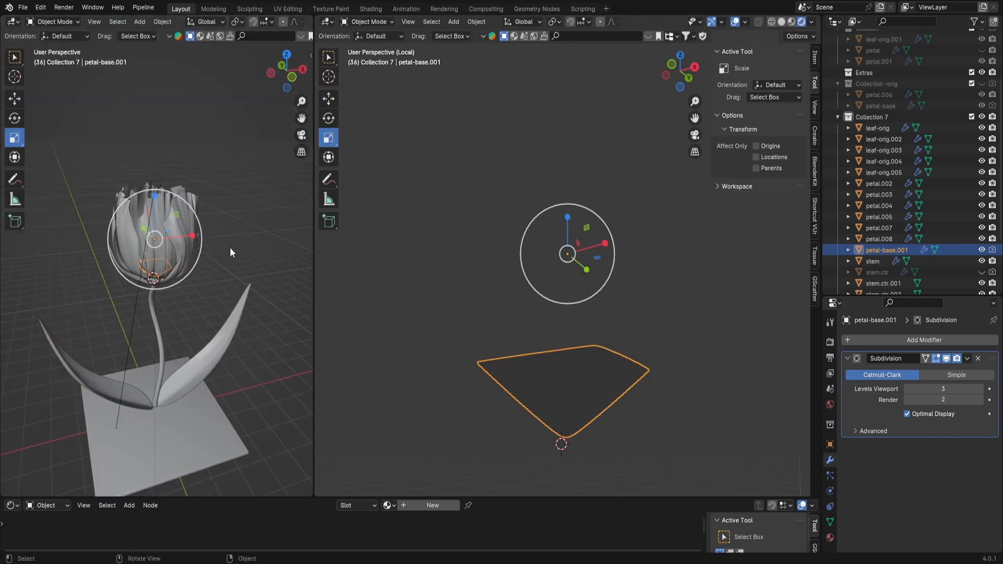
# Leave local view in the second viewport and inspect the complete tulip in both viewports
pyautogui.moveTo(230, 248); pyautogui.dragTo(303, 250, button='middle')
pyautogui.click(631, 345)
pyautogui.press('KP_Divide')
pyautogui.moveTo(585, 282); pyautogui.dragTo(546, 290, button='middle')
pyautogui.click(573, 227)
pyautogui.click(548, 248)
pyautogui.moveTo(548, 249); pyautogui.dragTo(564, 272, button='middle')
pyautogui.moveTo(167, 317); pyautogui.dragTo(230, 298, button='middle')
pyautogui.scroll(5, 230, 298)
# Enter Sculpt Mode on petal.008, look over the petal, and return to Object Mode with nothing selected
pyautogui.click(130, 129)
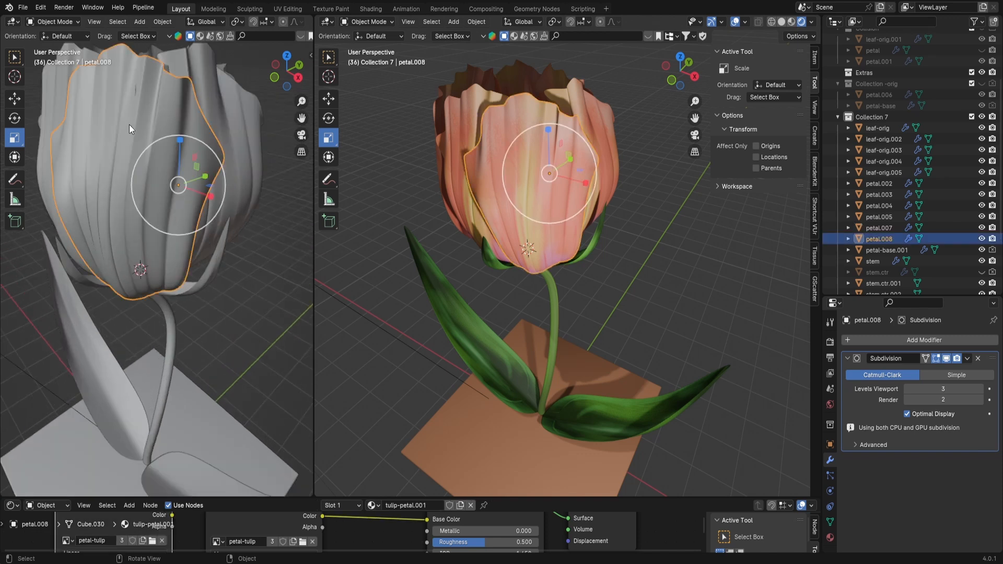
pyautogui.click(54, 22)
pyautogui.click(54, 59)
pyautogui.moveTo(206, 150); pyautogui.dragTo(141, 133, button='middle')
pyautogui.click(51, 22)
pyautogui.click(52, 35)
pyautogui.click(230, 297)
pyautogui.moveTo(157, 251)
pyautogui.mouseDown(button='middle')
pyautogui.moveTo(231, 296)
pyautogui.moveTo(176, 302)
pyautogui.moveTo(177, 291)
pyautogui.mouseUp(button='middle')
pyautogui.moveTo(602, 194)
pyautogui.mouseDown(button='middle')
pyautogui.moveTo(569, 260)
pyautogui.moveTo(594, 206)
pyautogui.mouseUp(button='middle')
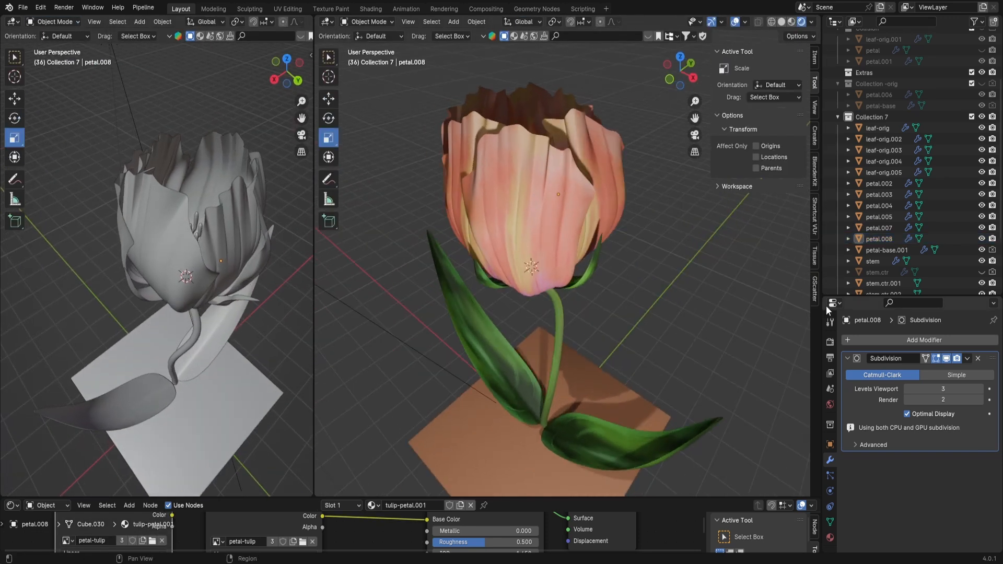
# Duplicate leaf-orig in place and store the original leaf in Collection -orig
pyautogui.moveTo(822, 307); pyautogui.dragTo(971, 303)
pyautogui.moveTo(209, 279); pyautogui.dragTo(137, 293, button='middle')
pyautogui.scroll(-2, 136, 293)
pyautogui.moveTo(517, 318); pyautogui.dragTo(586, 297, button='middle')
pyautogui.scroll(-3, 586, 298)
pyautogui.click(666, 348)
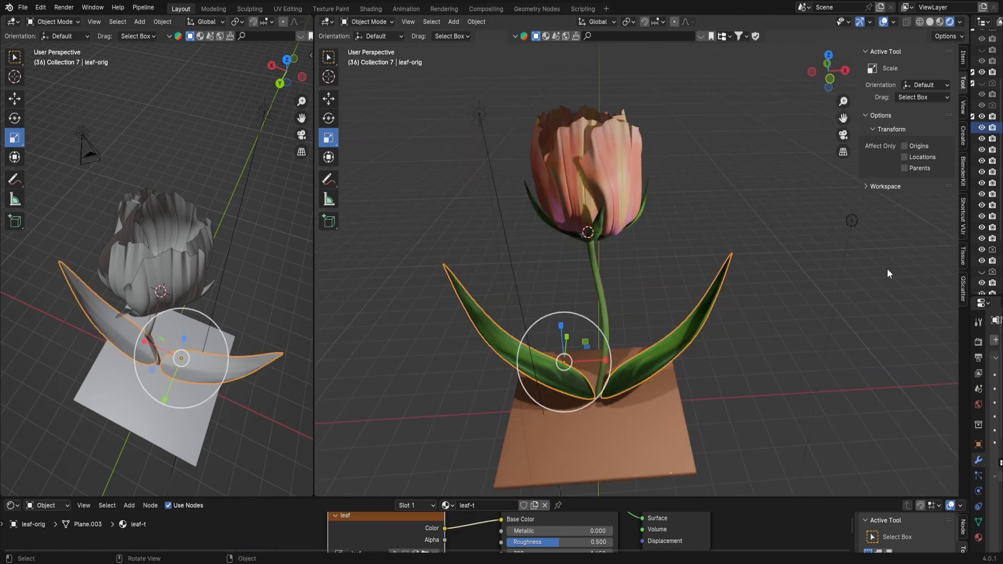
pyautogui.moveTo(960, 245); pyautogui.dragTo(820, 219)
pyautogui.moveTo(882, 130); pyautogui.dragTo(884, 85)
# Edit the mesh of leaf-orig.006 and pull its outer tip inward toward the stem with proportional editing
pyautogui.press('Tab')
pyautogui.moveTo(209, 373); pyautogui.dragTo(183, 296, button='middle')
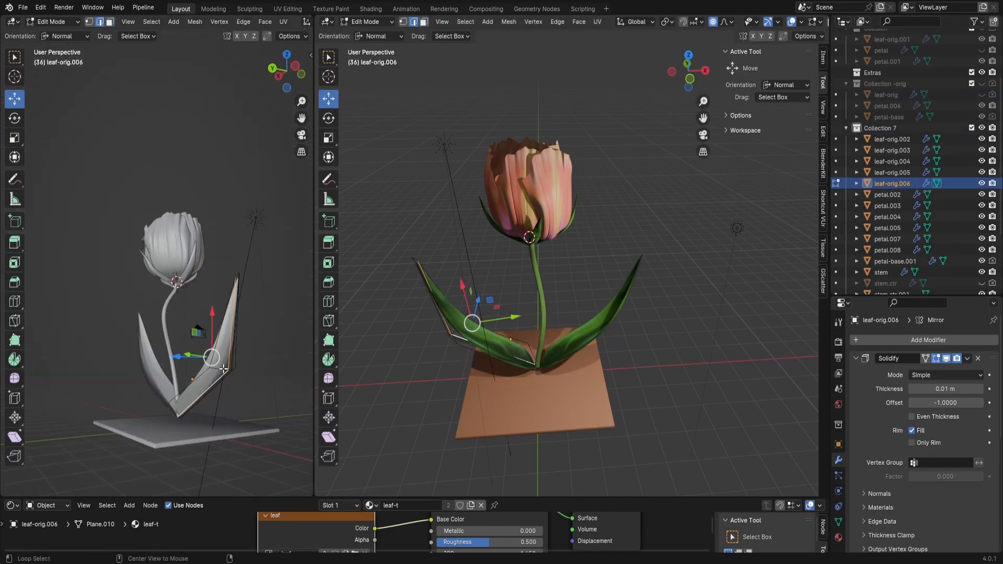
pyautogui.press('g')
pyautogui.press('z')
pyautogui.press('z')
pyautogui.moveTo(239, 276); pyautogui.dragTo(251, 294)
pyautogui.moveTo(250, 294); pyautogui.dragTo(270, 355, button='middle')
pyautogui.press('g')
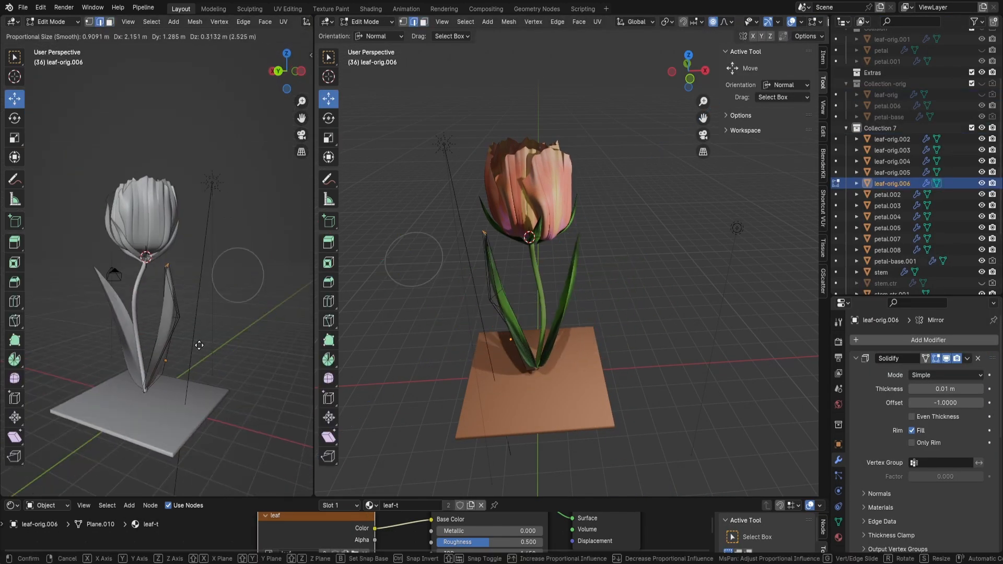
pyautogui.click(159, 380)
# Reposition the tip of leaf-orig.006 to shape shorter, upright curved leaves beside the stem, and leave Edit Mode
pyautogui.moveTo(160, 381); pyautogui.dragTo(180, 405, button='middle')
pyautogui.press('g')
pyautogui.click(175, 366)
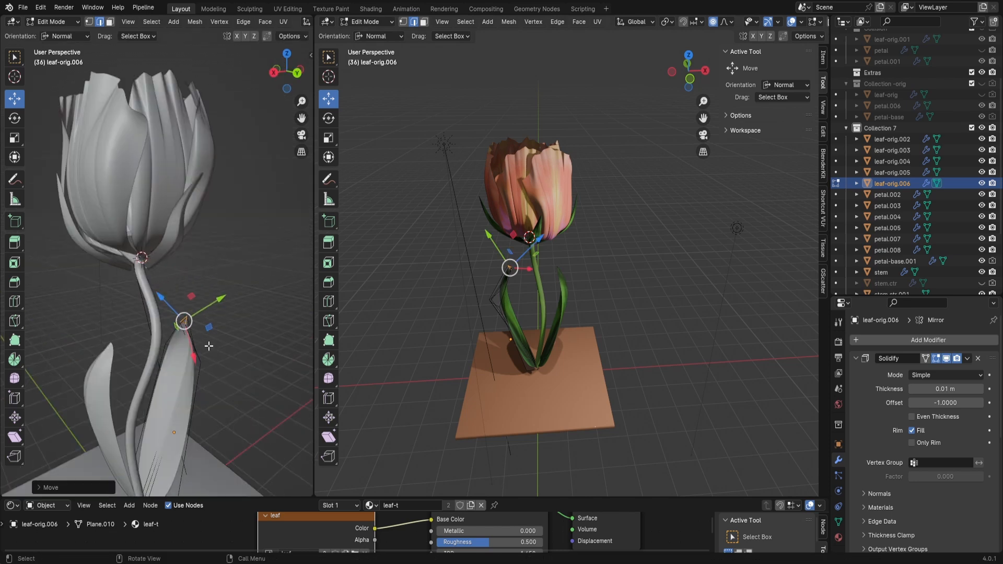
pyautogui.moveTo(208, 345); pyautogui.dragTo(191, 322, button='middle')
pyautogui.press('g')
pyautogui.click(195, 360)
pyautogui.moveTo(530, 311)
pyautogui.mouseDown(button='middle')
pyautogui.moveTo(486, 307)
pyautogui.moveTo(629, 313)
pyautogui.moveTo(521, 302)
pyautogui.mouseUp(button='middle')
pyautogui.press('Tab')
pyautogui.scroll(3, 524, 299)
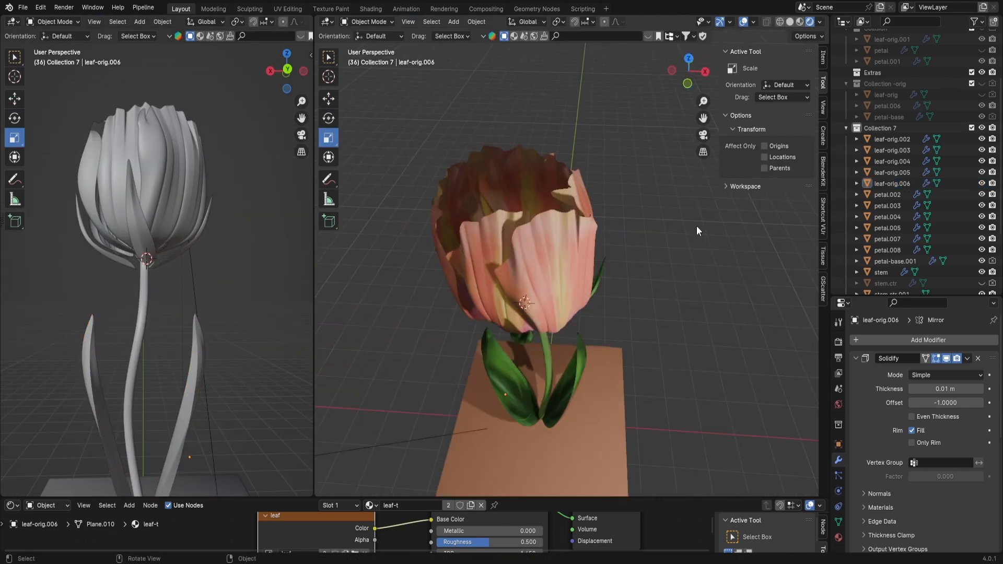